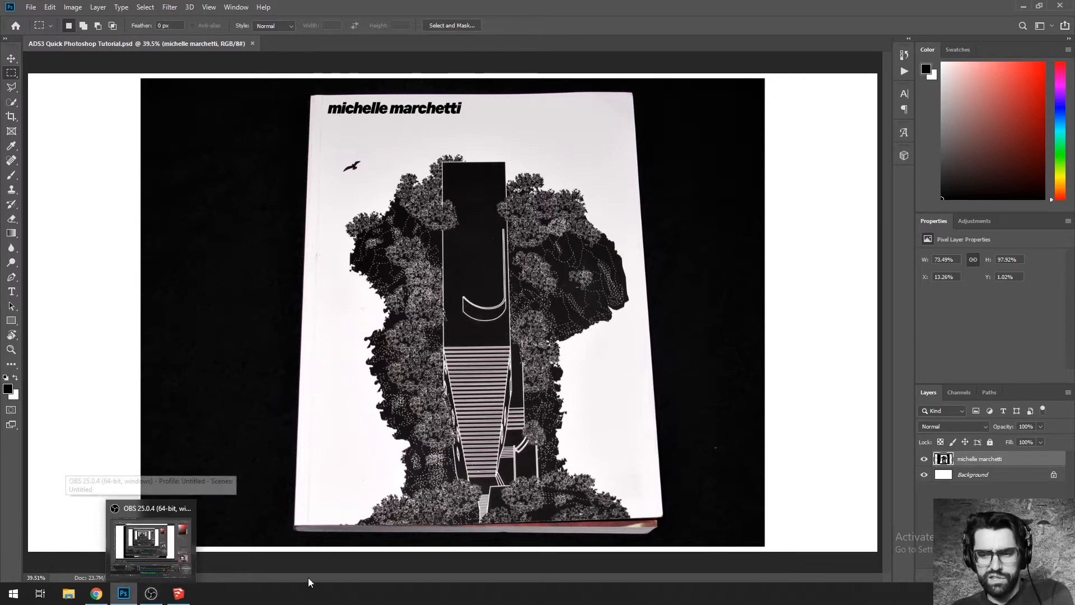
pyautogui.click(151, 593)
pyautogui.click(190, 444)
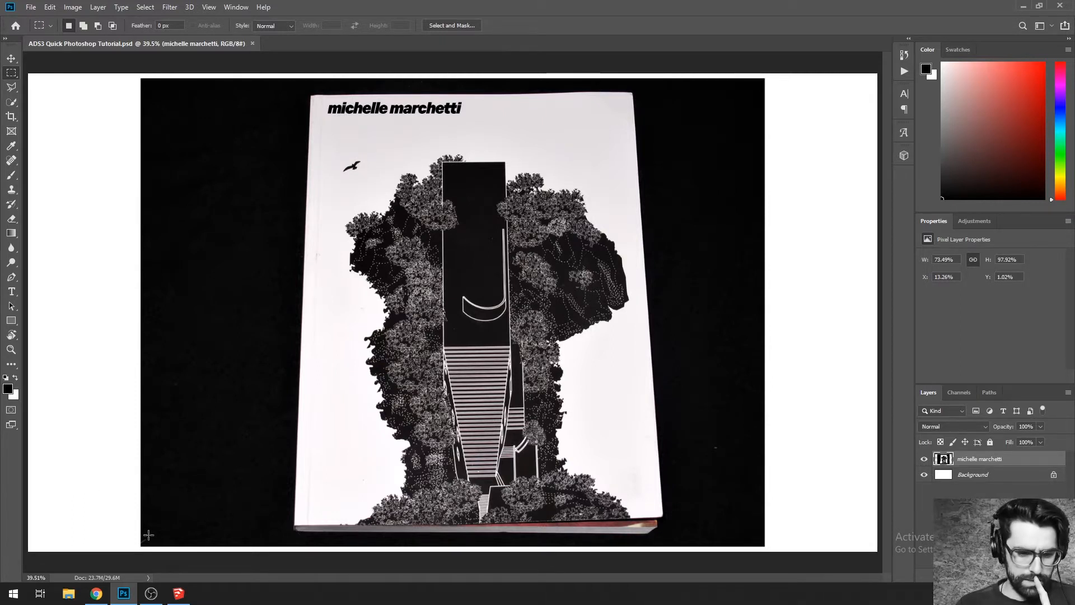
# Step: Switch to SketchUp and draw a long rectangle on the ground along the red axis near the origin
pyautogui.click(180, 595)
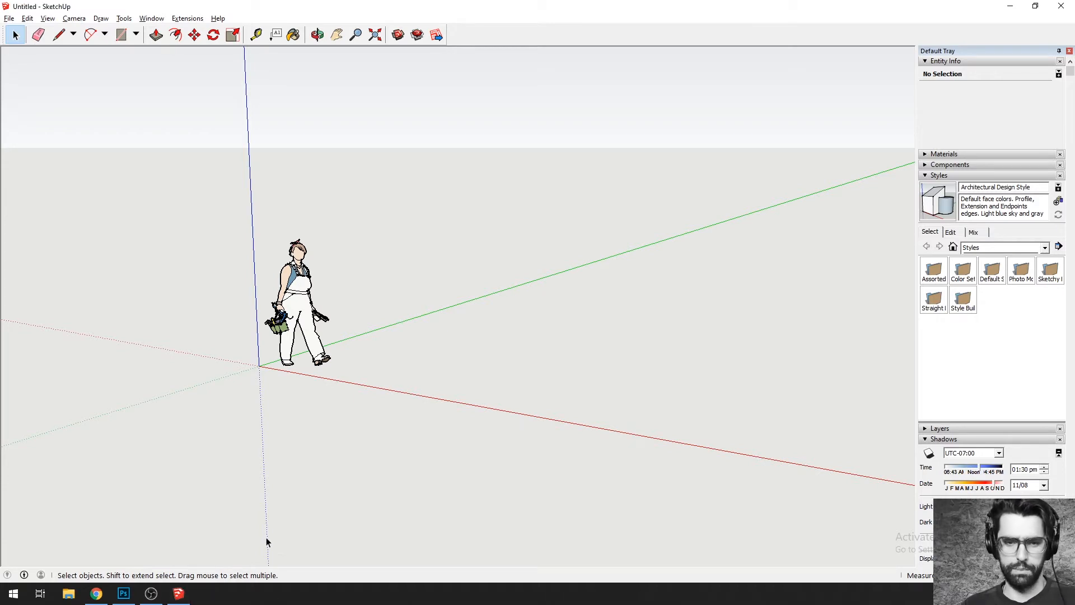
pyautogui.moveTo(238, 390); pyautogui.dragTo(277, 552)
pyautogui.scroll(-5, 224, 271)
pyautogui.moveTo(233, 282); pyautogui.dragTo(286, 358)
pyautogui.press('r')
pyautogui.click(278, 360)
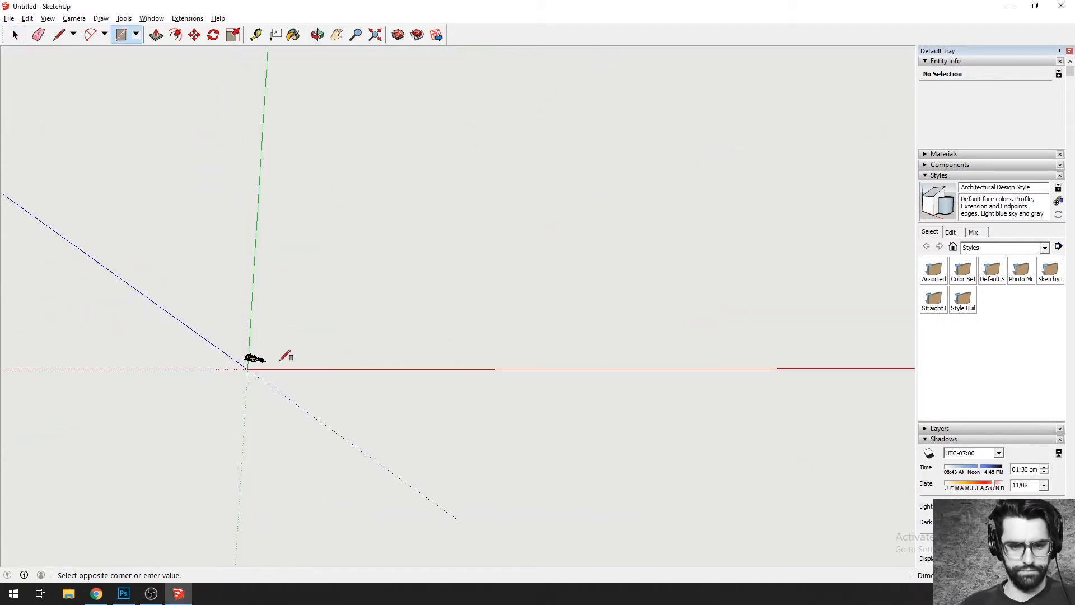
pyautogui.click(877, 256)
pyautogui.press('space')
pyautogui.moveTo(875, 312); pyautogui.dragTo(645, 290)
# Step: Draw an arc across one end of the rectangle, from the near corner to the far long edge, and delete the cut-off corner
pyautogui.press('a')
pyautogui.click(655, 338)
pyautogui.click(494, 236)
pyautogui.click(590, 262)
pyautogui.press('space')
pyautogui.moveTo(682, 259); pyautogui.dragTo(645, 232)
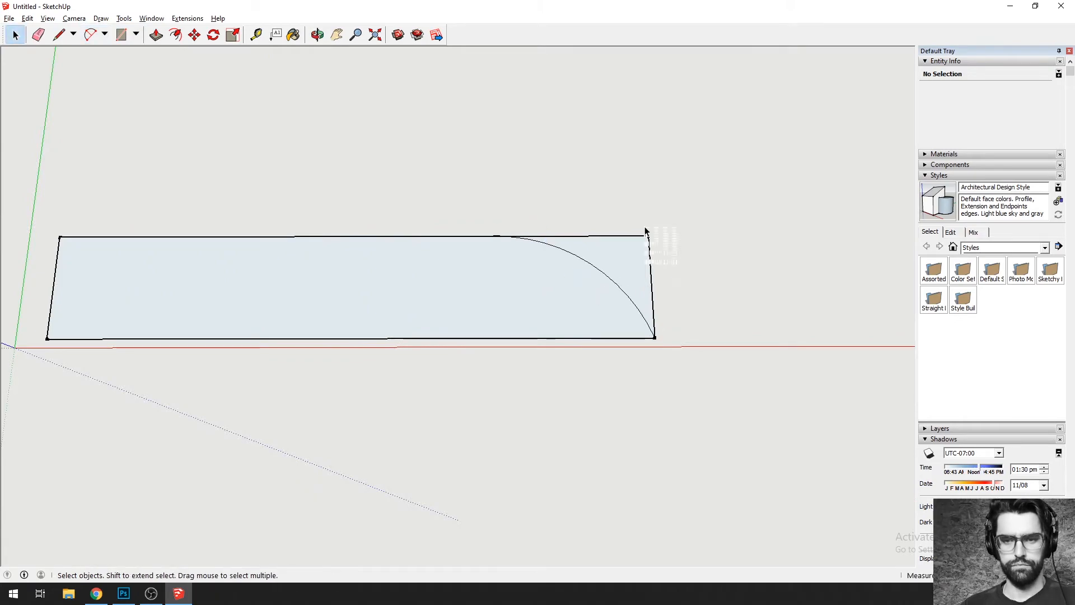
pyautogui.press('Delete')
# Step: Extrude the rounded shape into a thin slab and offset its top outline slightly inward
pyautogui.press('p')
pyautogui.press('f')
pyautogui.click(607, 245)
pyautogui.click(607, 254)
# Step: Push the inner top face down to form a first step and offset its outline inward
pyautogui.scroll(3, 586, 277)
pyautogui.press('p')
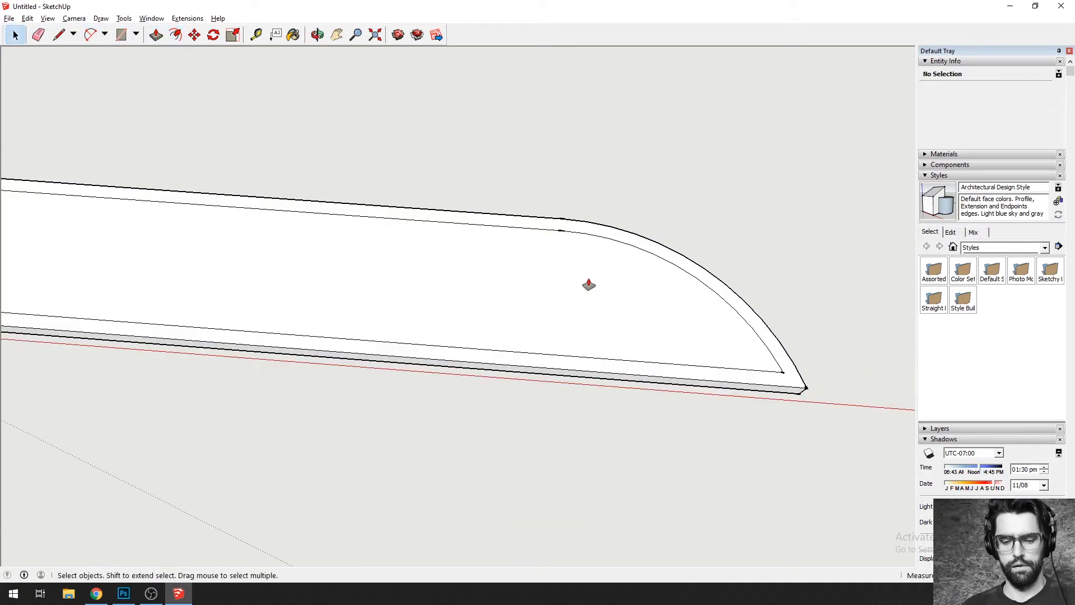
pyautogui.click(588, 280)
pyautogui.press('f')
pyautogui.click(592, 252)
# Step: Deepen the block from its underside and push the inner face down to form a second step
pyautogui.press('p')
pyautogui.click(584, 270)
pyautogui.moveTo(584, 275); pyautogui.dragTo(574, 185)
pyautogui.click(573, 314)
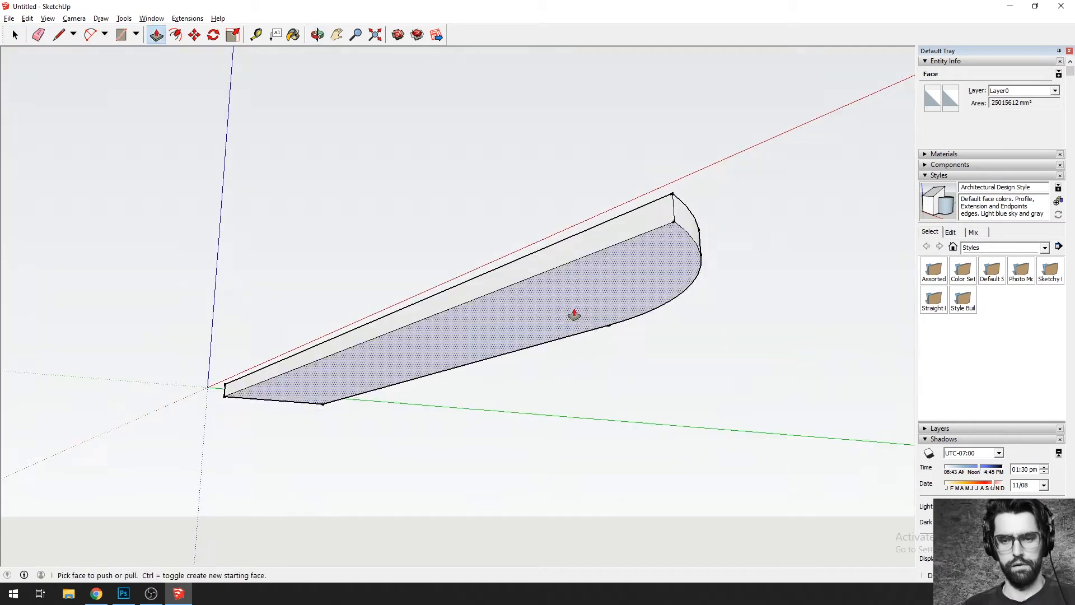
pyautogui.moveTo(573, 314); pyautogui.dragTo(548, 392)
pyautogui.click(547, 274)
pyautogui.click(547, 280)
# Step: Offset the lowered face further inward and push the innermost face down as the basin floor
pyautogui.moveTo(610, 336); pyautogui.dragTo(650, 363)
pyautogui.press('f')
pyautogui.click(614, 278)
pyautogui.click(609, 315)
pyautogui.press('p')
pyautogui.moveTo(610, 315)
pyautogui.mouseDown()
pyautogui.moveTo(346, 196)
pyautogui.moveTo(377, 218)
pyautogui.mouseUp()
# Step: Paint the basin floor with the grey Lisanne_Overalls material from the model's materials
pyautogui.press('b')
pyautogui.click(953, 225)
pyautogui.click(934, 336)
pyautogui.moveTo(588, 280)
pyautogui.mouseDown()
pyautogui.moveTo(391, 304)
pyautogui.moveTo(404, 163)
pyautogui.mouseUp()
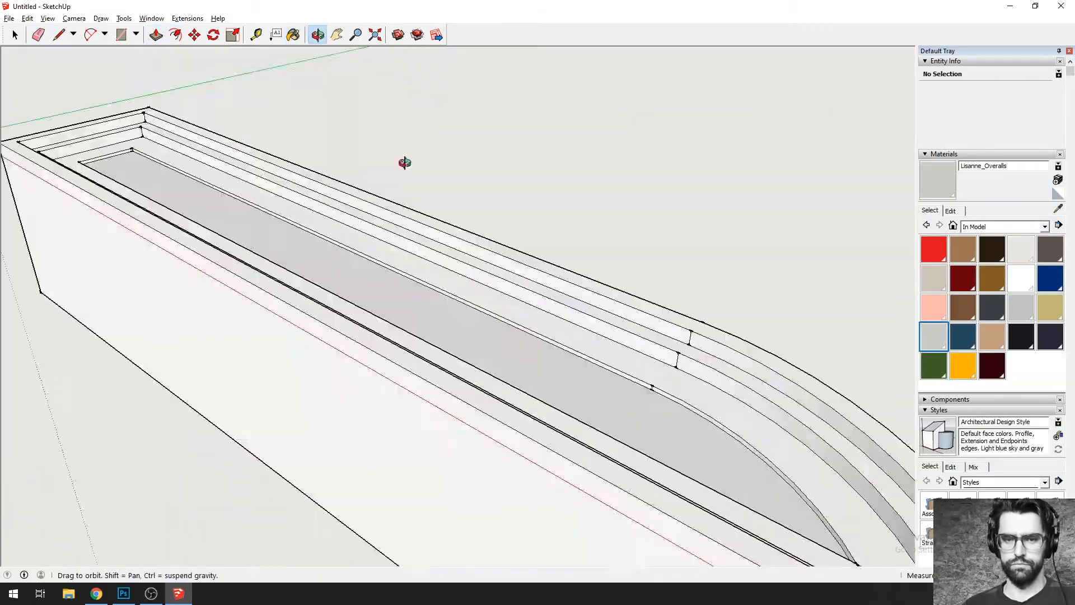
# Step: Draw a large rectangular ground plane around the sunken basin and reverse the orientation of its faces
pyautogui.scroll(-10, 405, 163)
pyautogui.press('r')
pyautogui.moveTo(168, 161); pyautogui.dragTo(728, 425)
pyautogui.press('space')
pyautogui.rightClick(511, 277)
pyautogui.click(550, 387)
pyautogui.rightClick(491, 222)
pyautogui.click(541, 336)
# Step: Erase the stray block and leftover edges at the pointed inner corner of the stepped basin
pyautogui.moveTo(541, 336); pyautogui.dragTo(477, 184)
pyautogui.scroll(-10, 571, 341)
pyautogui.scroll(10, 473, 289)
pyautogui.moveTo(473, 288); pyautogui.dragTo(504, 297)
pyautogui.scroll(-10, 504, 298)
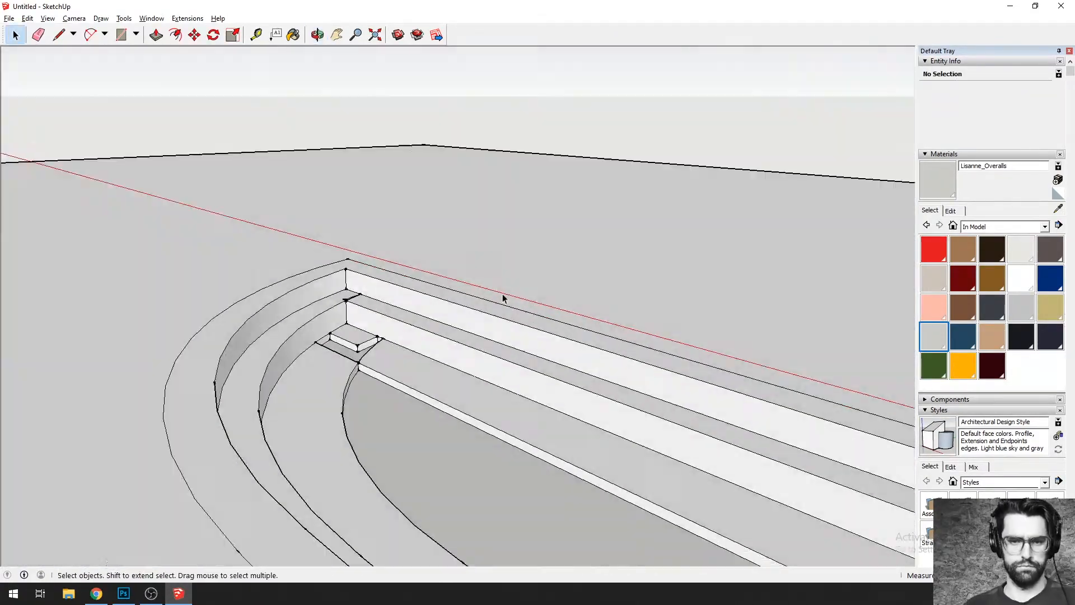
pyautogui.scroll(10, 358, 280)
pyautogui.moveTo(358, 280)
pyautogui.mouseDown()
pyautogui.moveTo(372, 259)
pyautogui.moveTo(405, 330)
pyautogui.mouseUp()
pyautogui.press('e')
pyautogui.moveTo(354, 311)
pyautogui.mouseDown()
pyautogui.moveTo(355, 336)
pyautogui.moveTo(476, 504)
pyautogui.mouseUp()
pyautogui.scroll(-5, 355, 337)
pyautogui.press('l')
pyautogui.press('e')
pyautogui.moveTo(386, 409)
pyautogui.mouseDown()
pyautogui.moveTo(341, 446)
pyautogui.moveTo(332, 355)
pyautogui.moveTo(614, 377)
pyautogui.moveTo(486, 345)
pyautogui.mouseUp()
pyautogui.scroll(-10, 341, 446)
pyautogui.scroll(6, 614, 377)
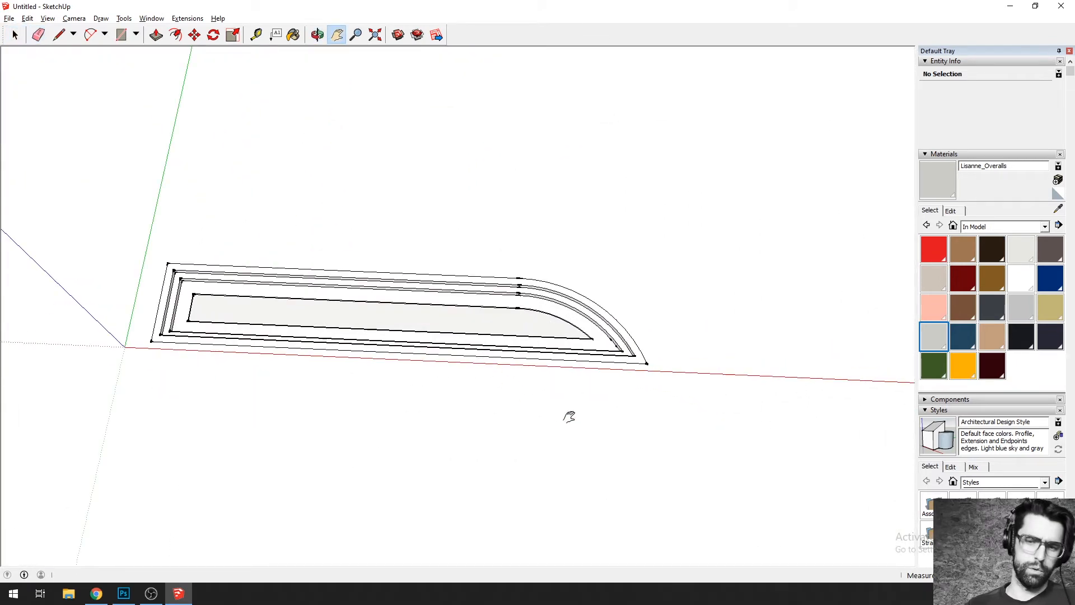
# Step: Examine the stepped basin from several angles and compare it with the book cover open in Photoshop
pyautogui.moveTo(600, 418)
pyautogui.mouseDown()
pyautogui.moveTo(636, 406)
pyautogui.moveTo(413, 312)
pyautogui.moveTo(425, 236)
pyautogui.moveTo(456, 322)
pyautogui.moveTo(478, 295)
pyautogui.moveTo(553, 348)
pyautogui.moveTo(585, 412)
pyautogui.mouseUp()
pyautogui.scroll(3, 425, 235)
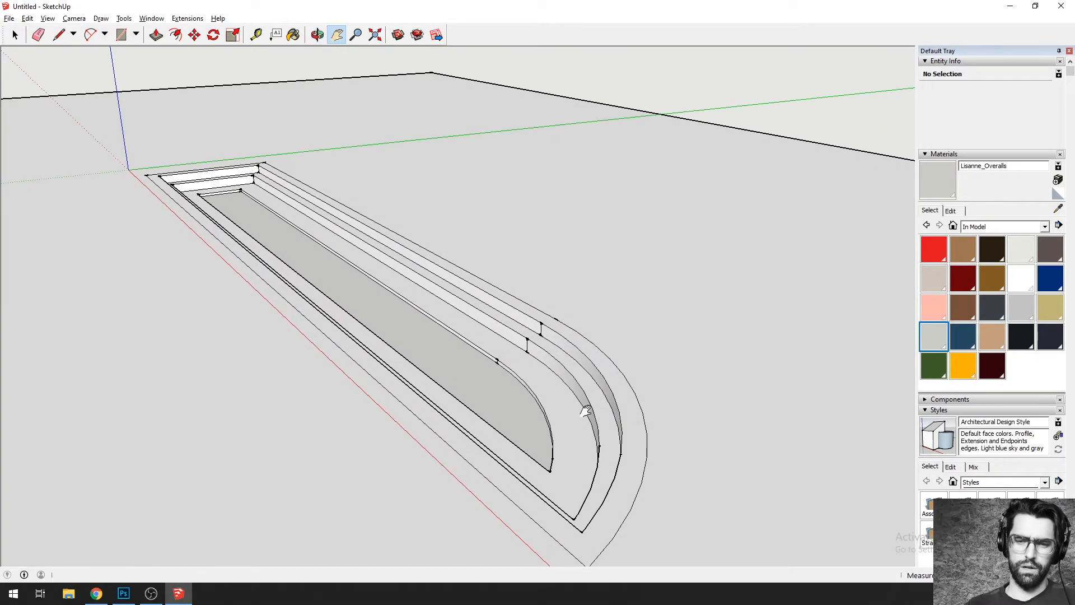
pyautogui.scroll(-5, 377, 295)
pyautogui.hotkey('alt', 'Tab')
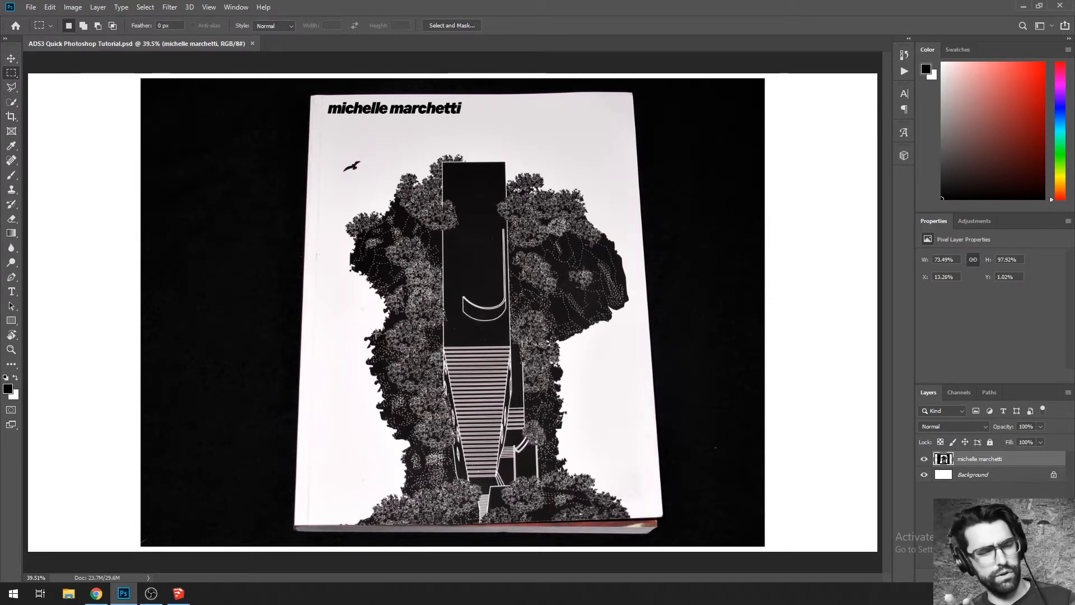
pyautogui.hotkey('alt', 'Tab')
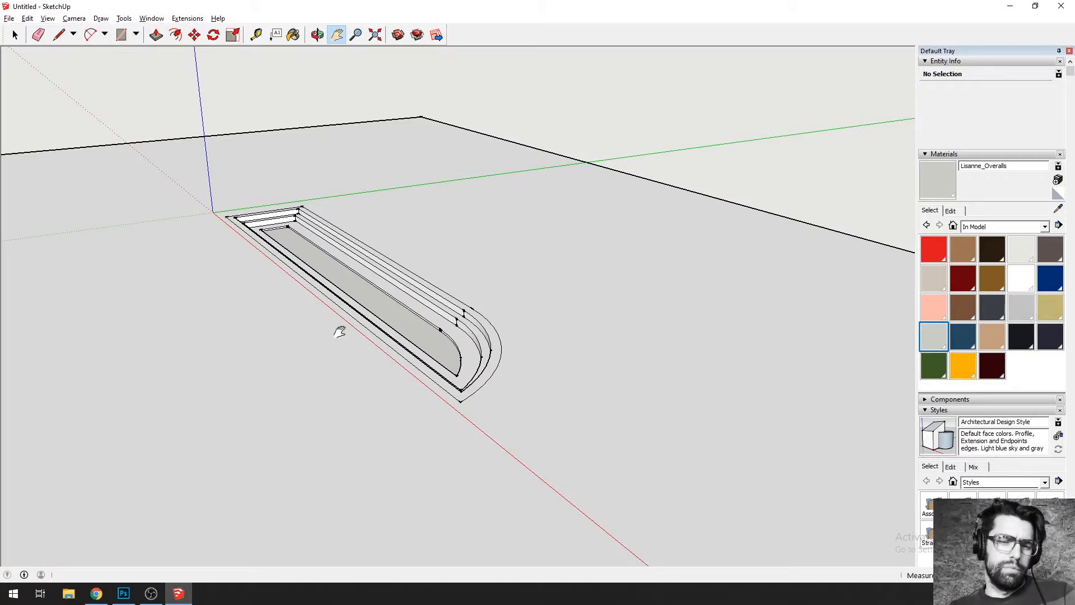
pyautogui.moveTo(341, 331); pyautogui.dragTo(367, 295)
pyautogui.press('h')
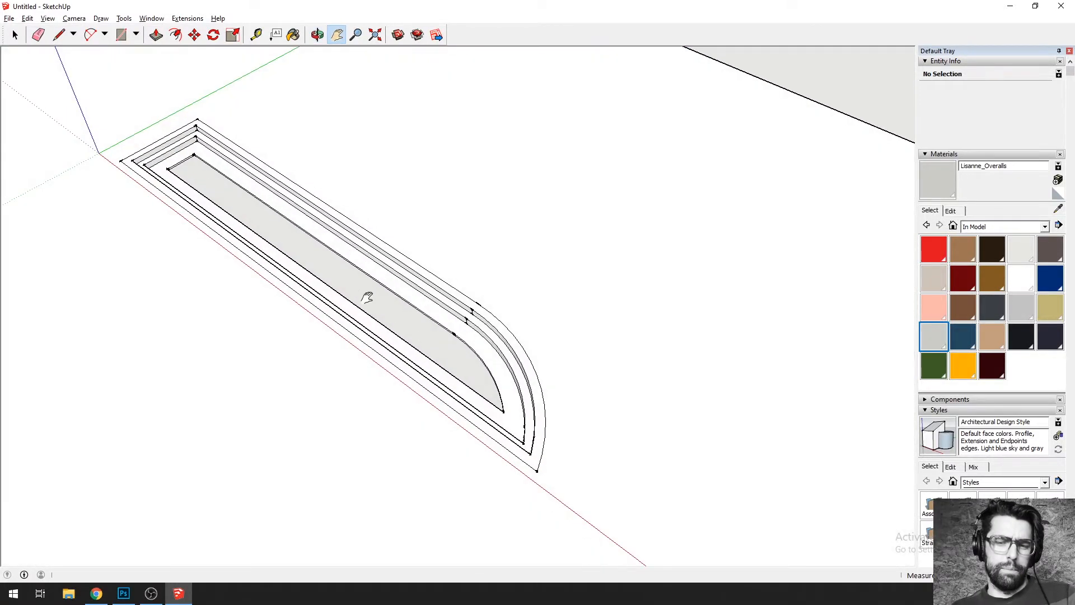
pyautogui.scroll(3, 355, 276)
# Step: Switch to Photoshop and examine the line work of the curved element and the stairs on the book cover
pyautogui.hotkey('alt', 'Tab')
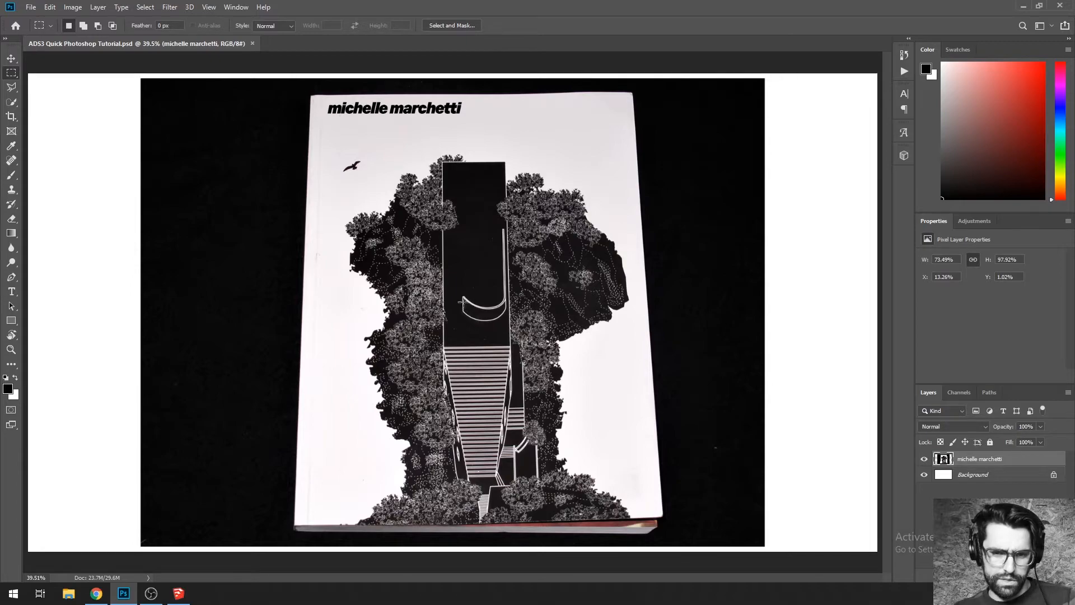
pyautogui.scroll(10, 457, 305)
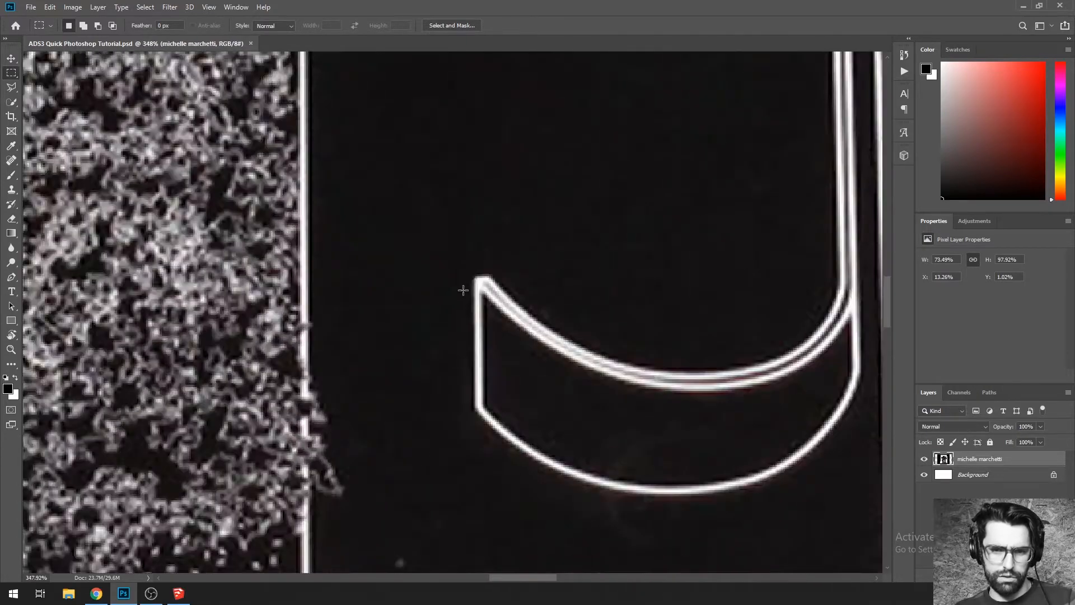
pyautogui.scroll(-5, 449, 275)
pyautogui.scroll(3, 361, 210)
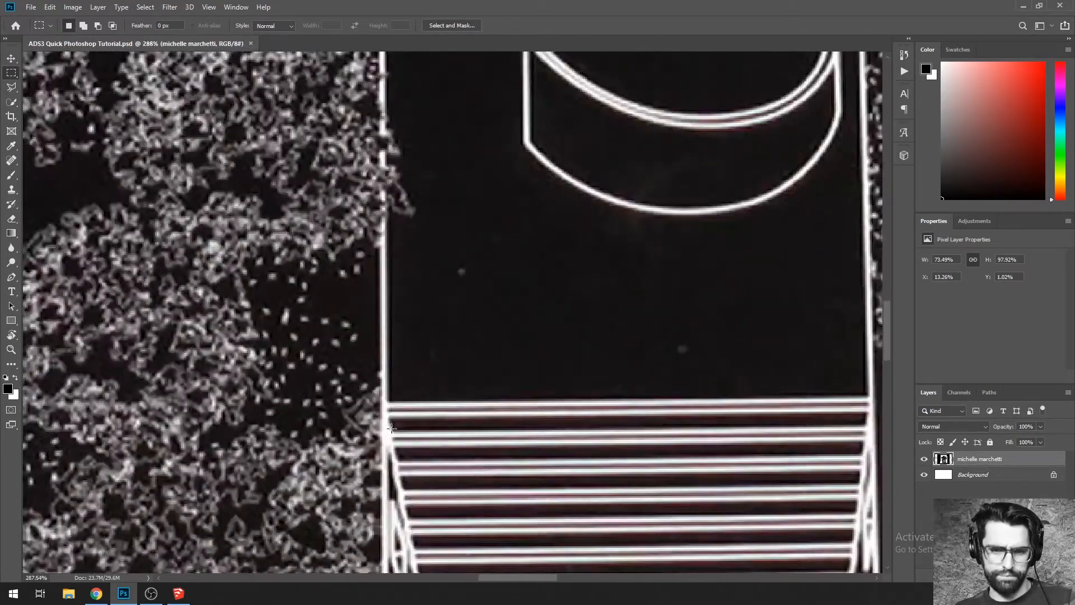
pyautogui.scroll(-3, 360, 210)
pyautogui.scroll(3, 339, 270)
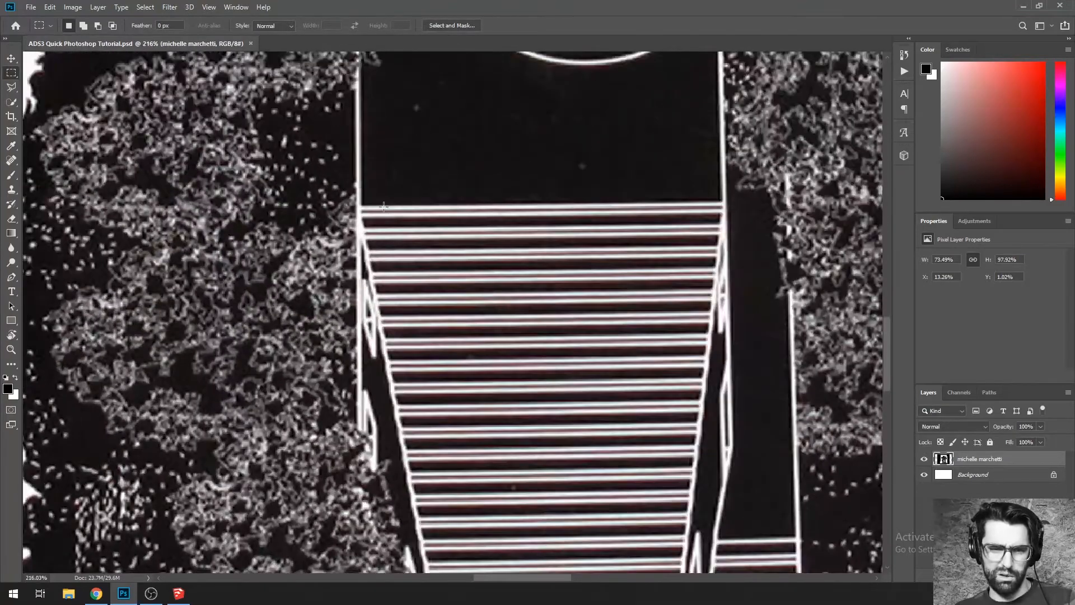
pyautogui.scroll(-4, 560, 237)
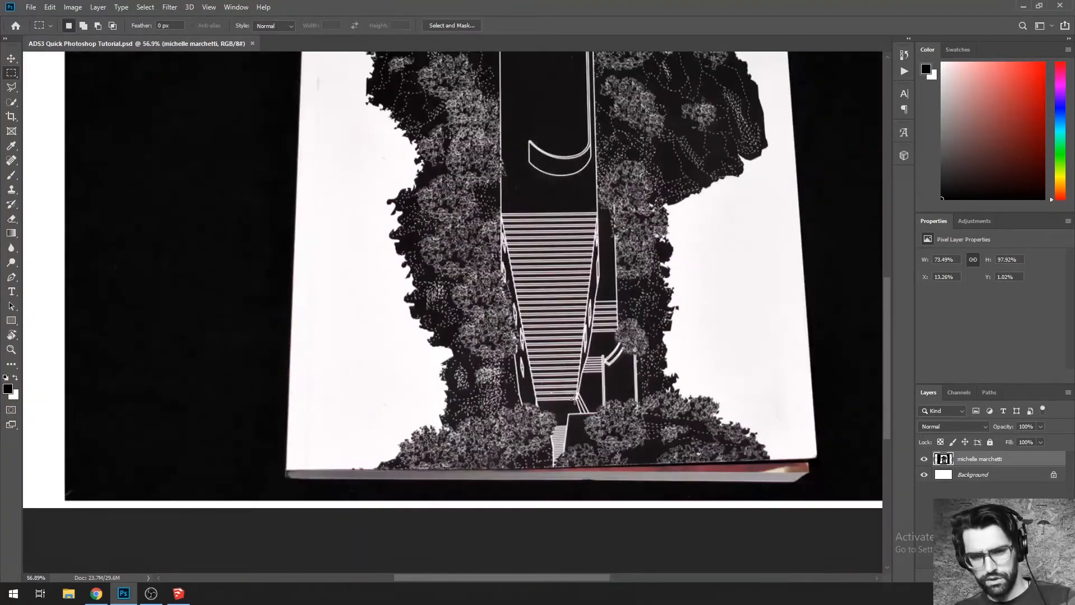
# Step: Switch back to SketchUp, collapse Entity Info and open the in-model Architectural Design Style for editing
pyautogui.hotkey('alt', 'Tab')
pyautogui.scroll(-3, 336, 177)
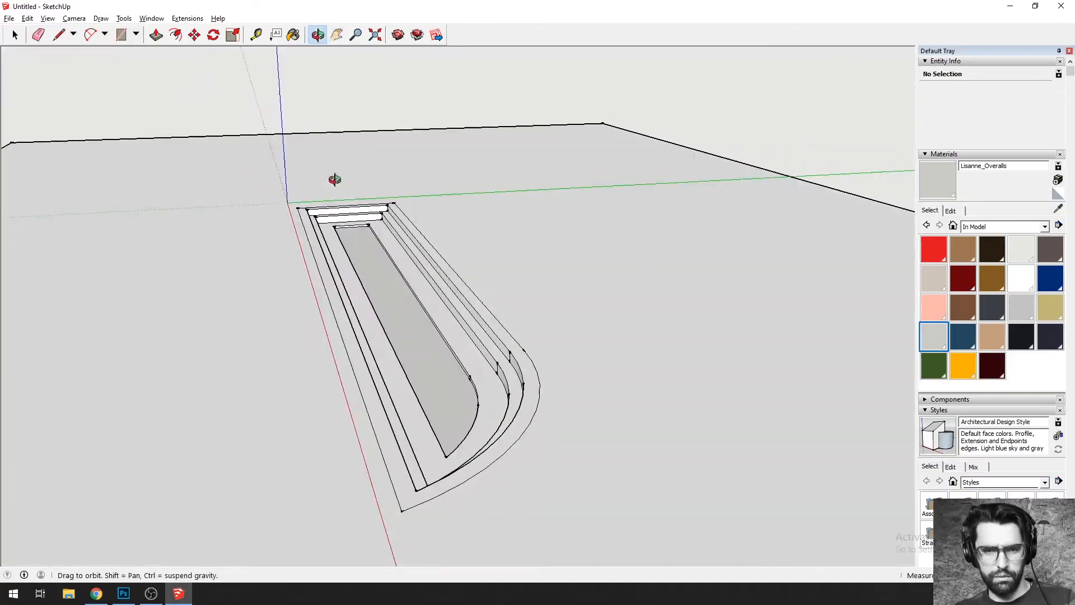
pyautogui.scroll(5, 518, 314)
pyautogui.scroll(-5, 520, 342)
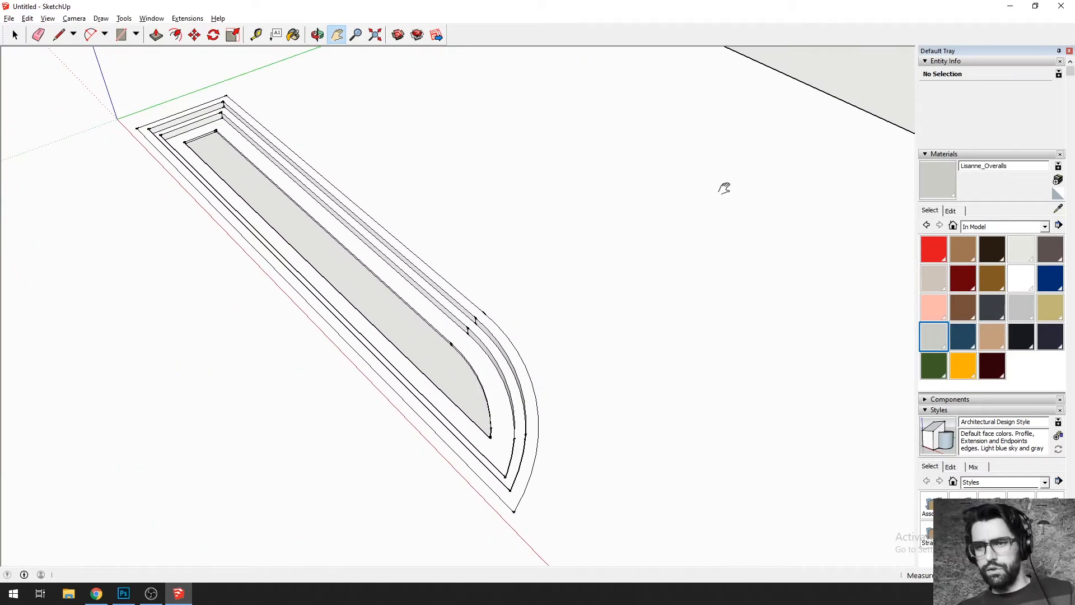
pyautogui.click(979, 62)
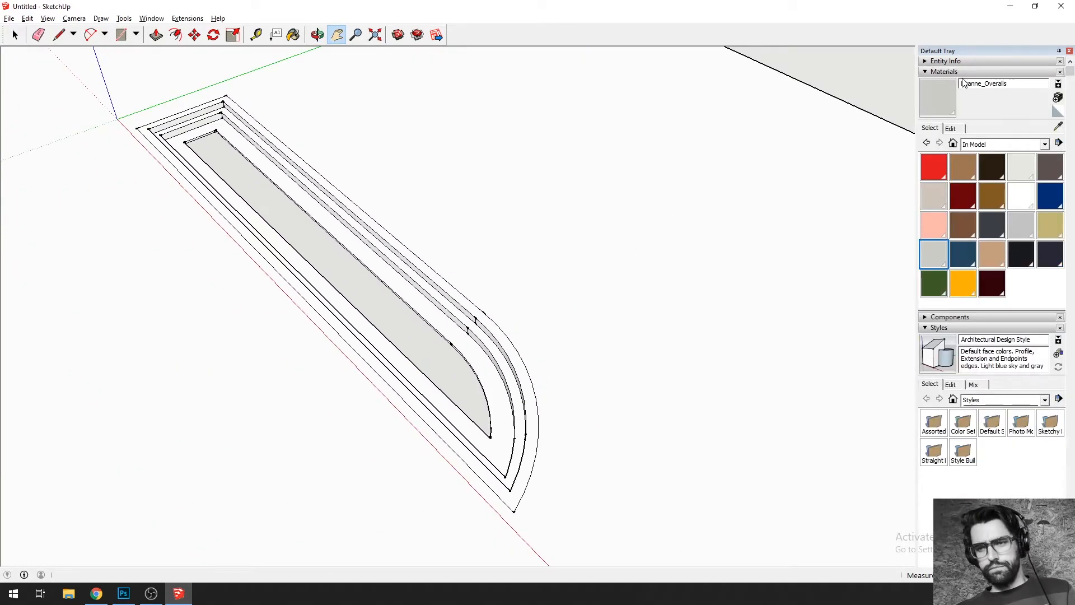
pyautogui.click(946, 329)
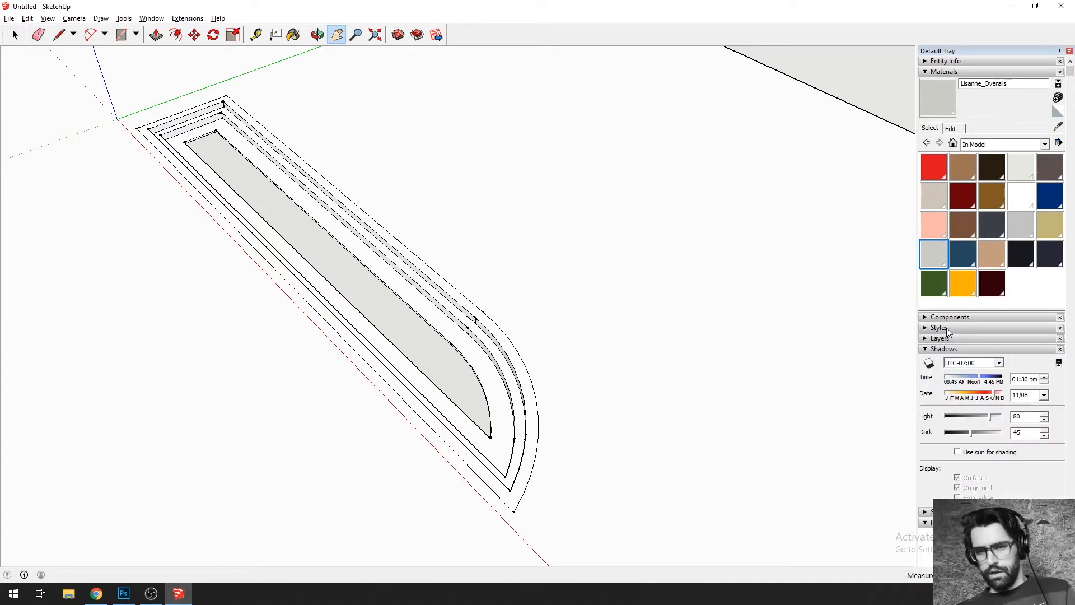
pyautogui.click(946, 328)
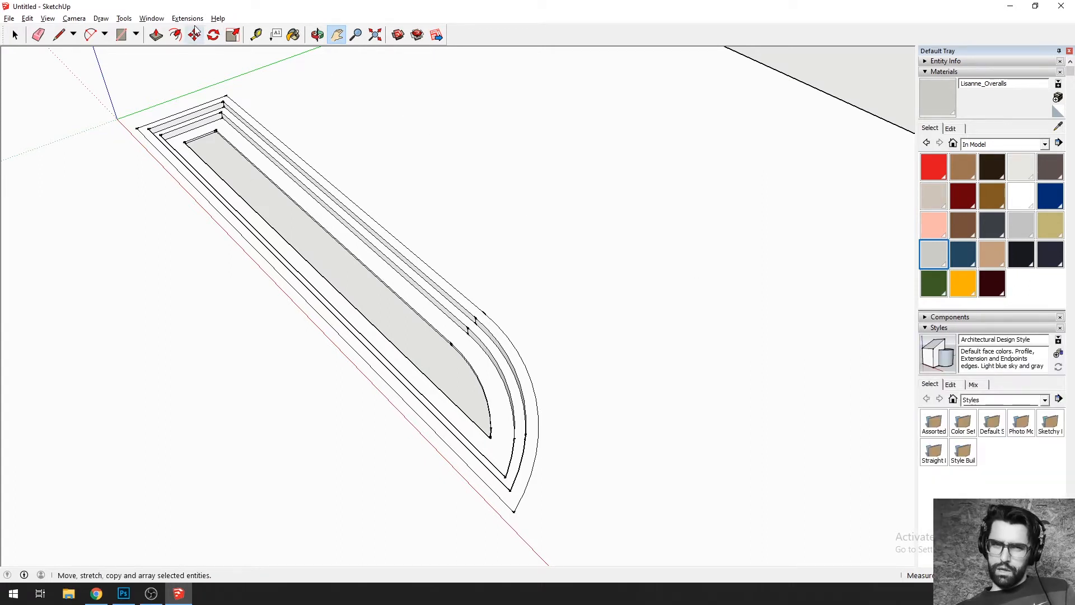
pyautogui.click(147, 20)
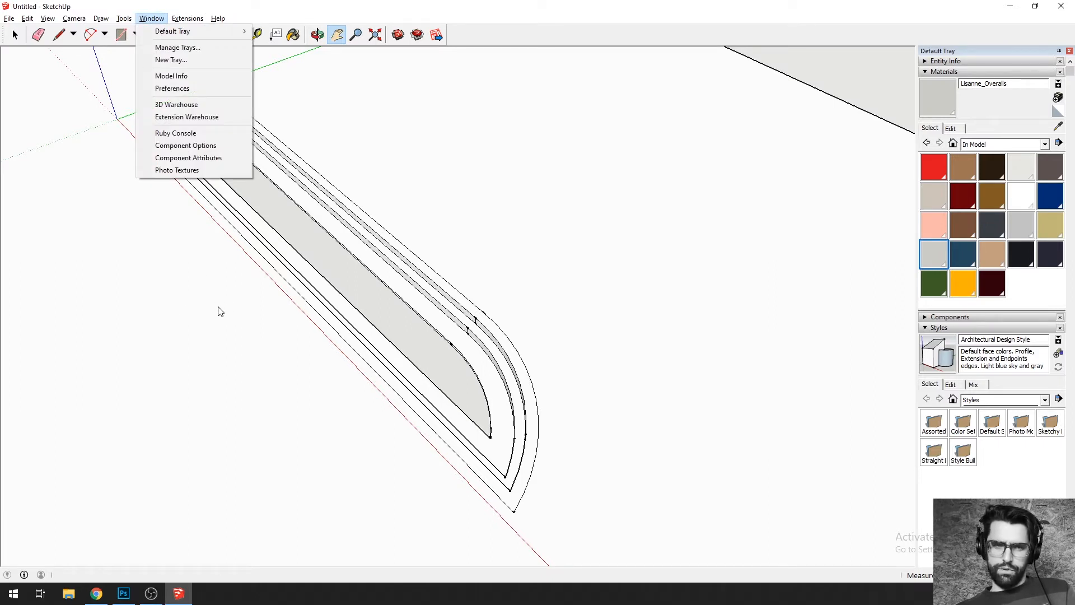
pyautogui.click(492, 21)
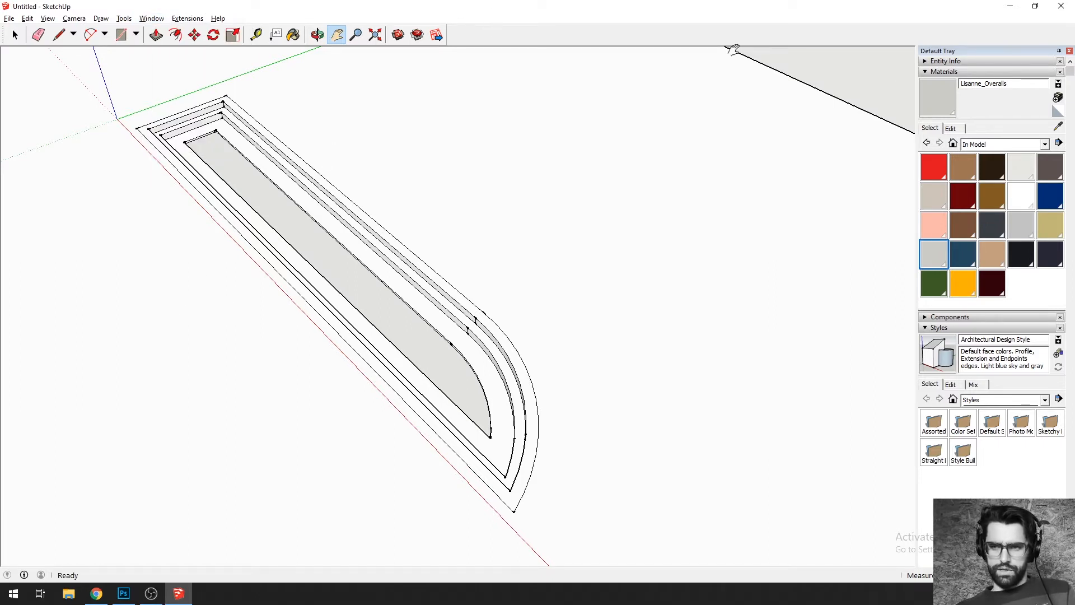
pyautogui.click(953, 399)
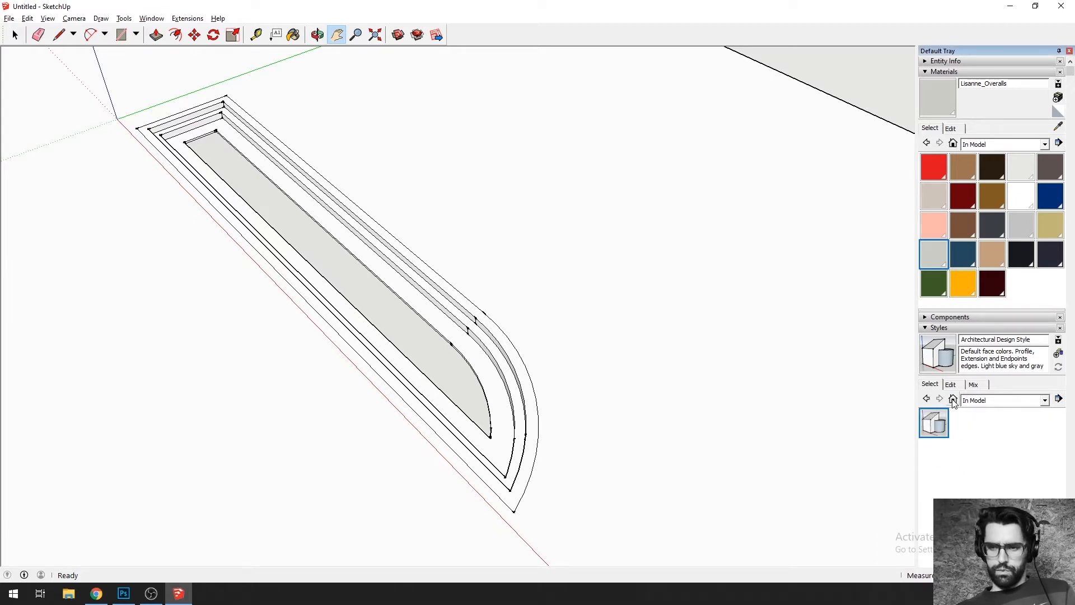
pyautogui.click(958, 384)
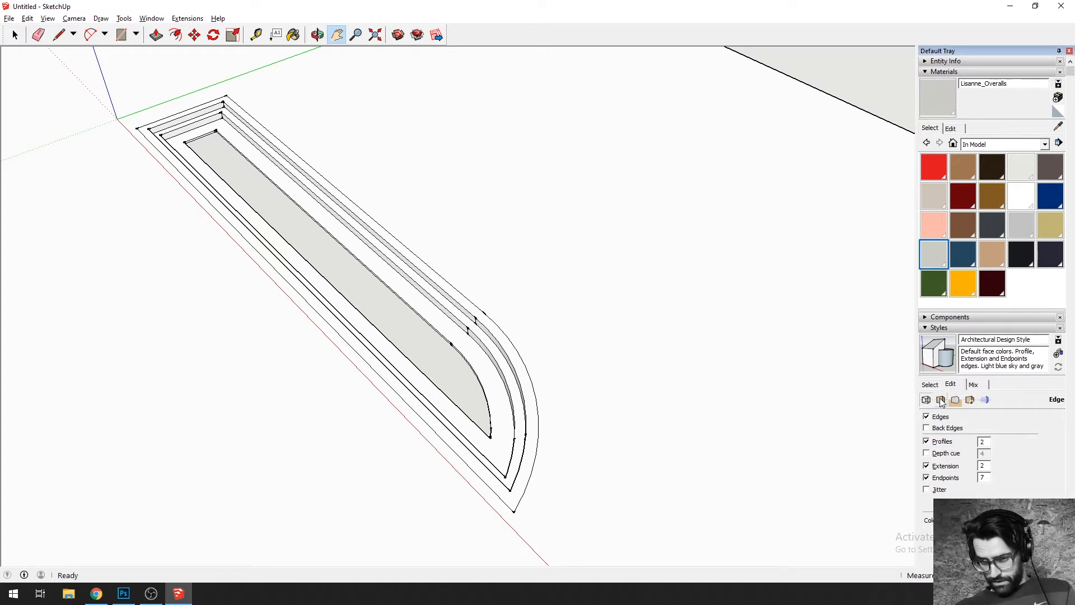
# Step: Turn off Profiles in the style's edge settings, hiding Edges briefly and showing them again
pyautogui.click(941, 400)
pyautogui.click(955, 400)
pyautogui.click(941, 400)
pyautogui.click(927, 402)
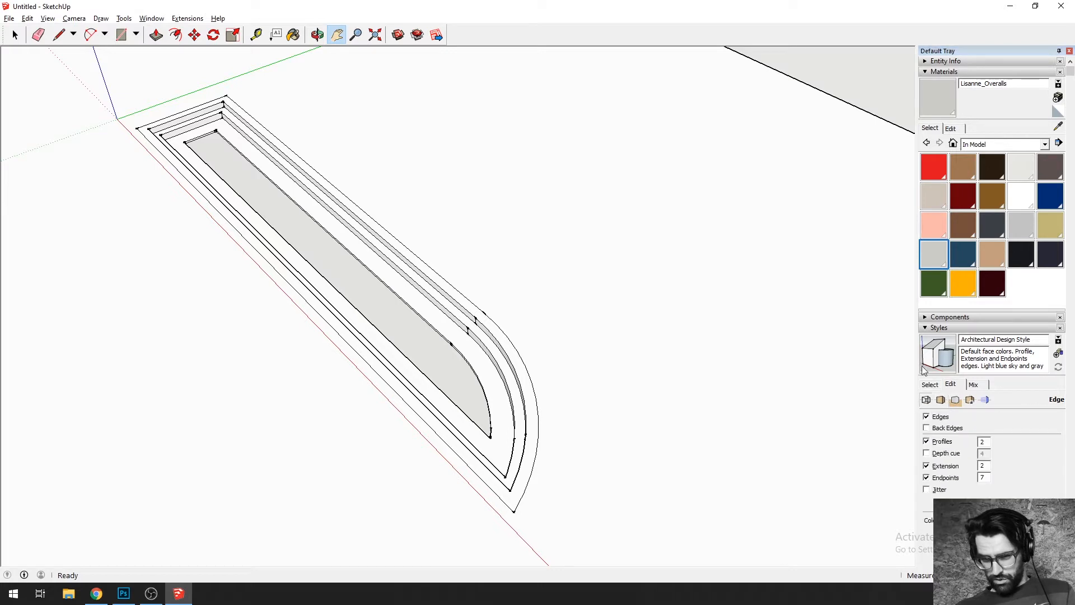
pyautogui.click(926, 417)
pyautogui.click(927, 441)
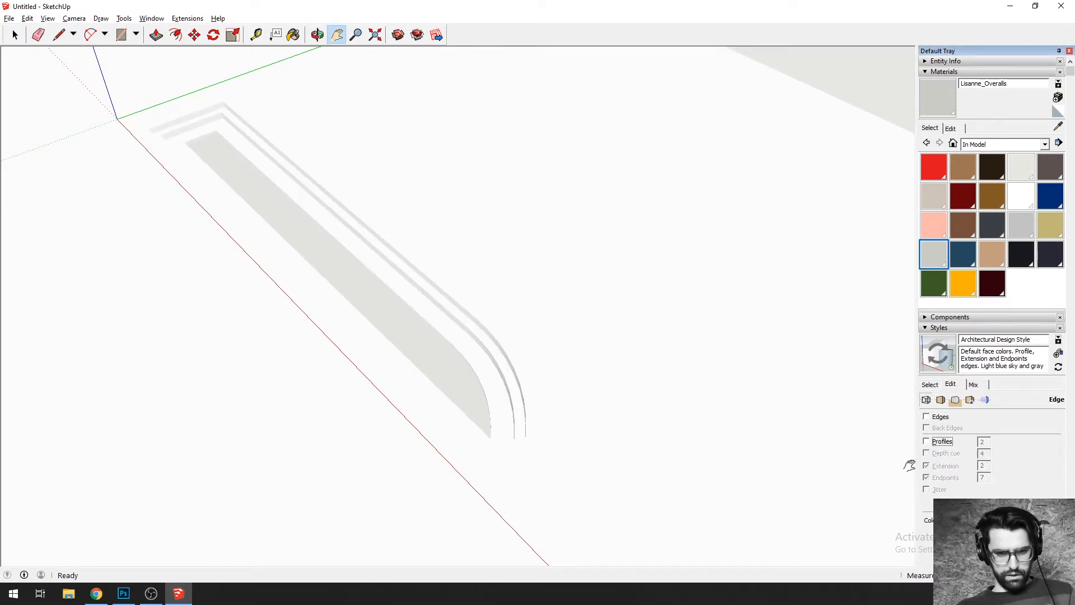
pyautogui.moveTo(667, 386); pyautogui.dragTo(537, 314)
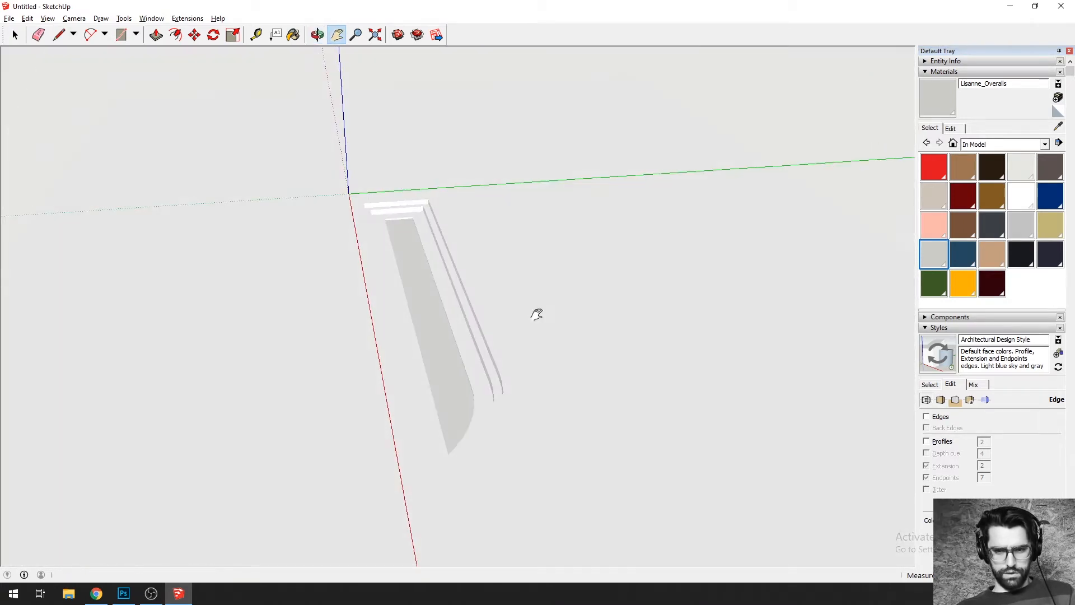
pyautogui.click(928, 417)
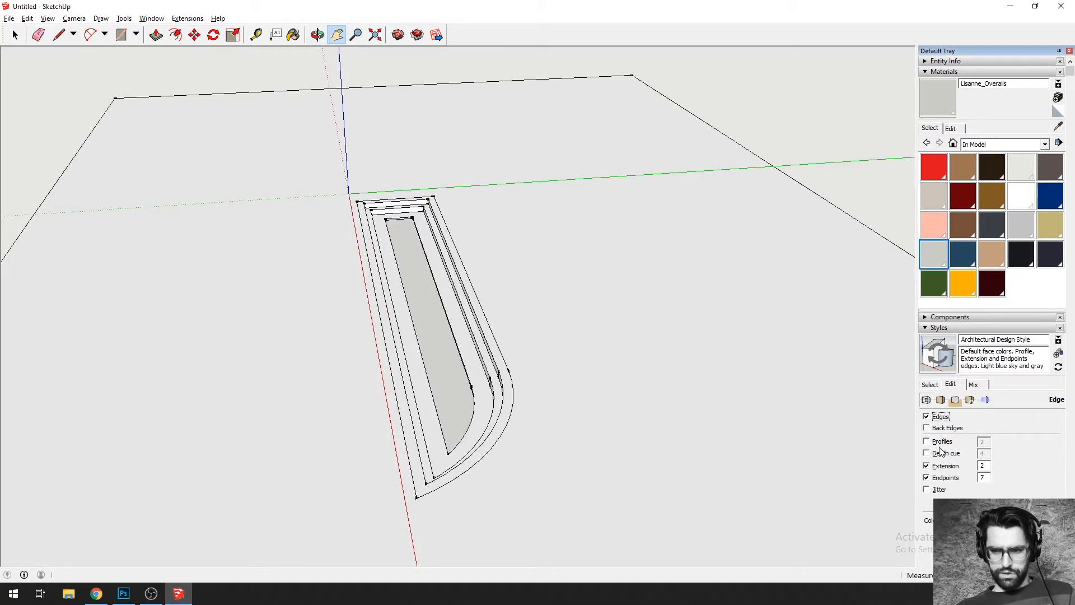
# Step: Turn off Extension and Endpoints in the style's edge settings and check the plain line work on the basin
pyautogui.click(928, 467)
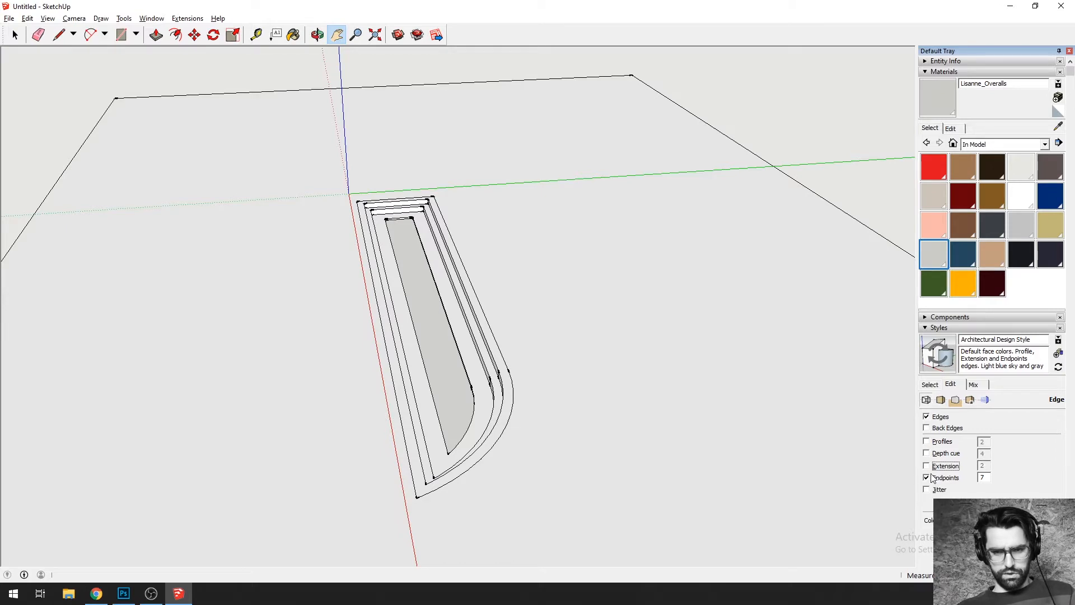
pyautogui.click(929, 479)
pyautogui.moveTo(634, 369); pyautogui.dragTo(679, 344)
pyautogui.scroll(3, 314, 229)
pyautogui.scroll(-3, 312, 255)
pyautogui.scroll(4, 622, 351)
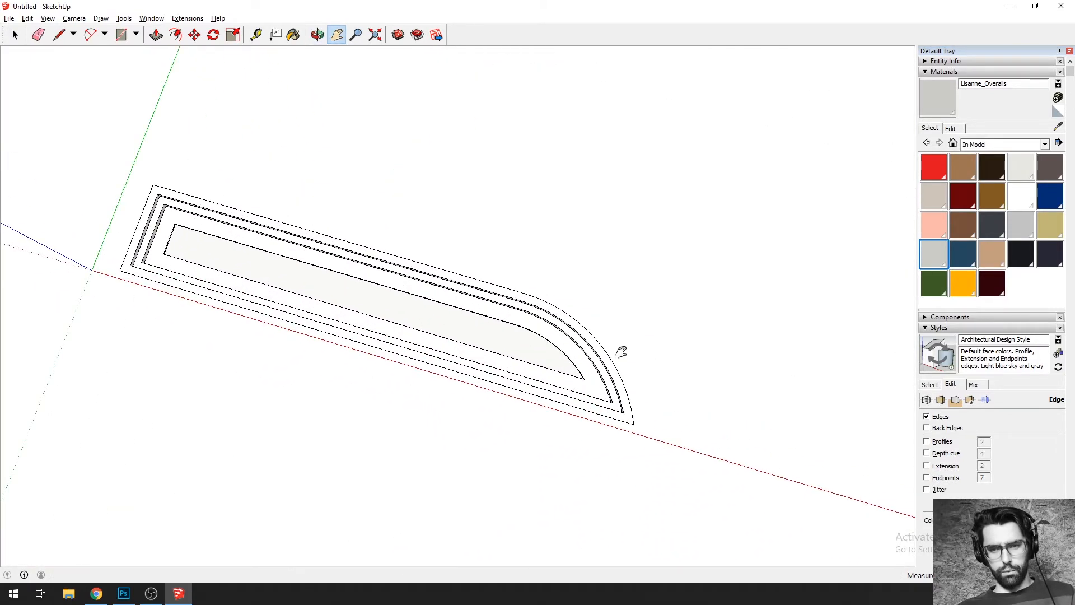
pyautogui.press('o')
pyautogui.moveTo(559, 372); pyautogui.dragTo(595, 319)
pyautogui.press('h')
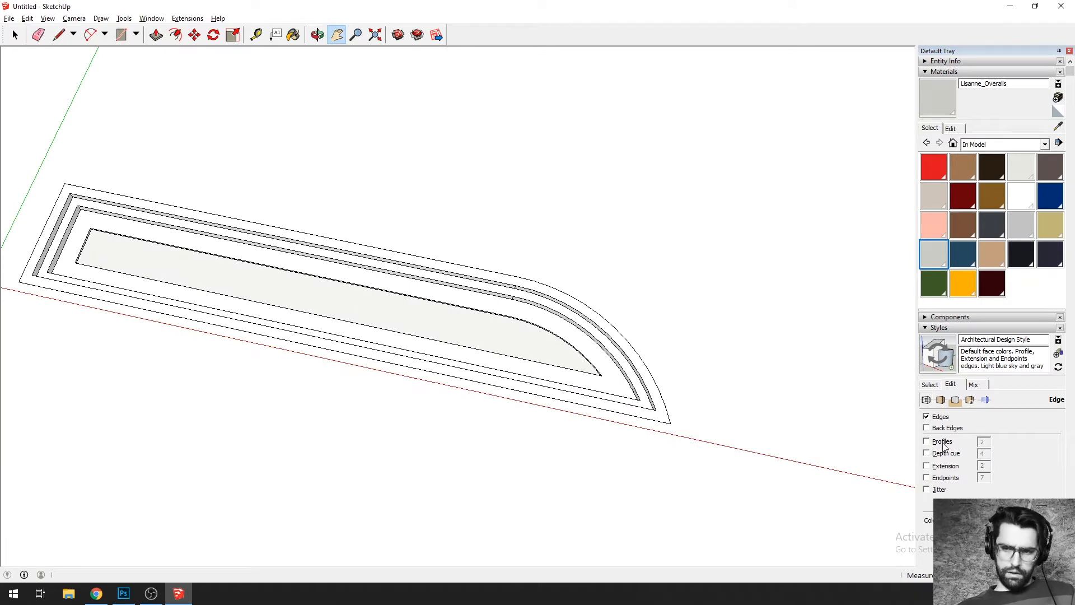
# Step: Set the style's front face color to black and check the model with its black faces
pyautogui.click(941, 401)
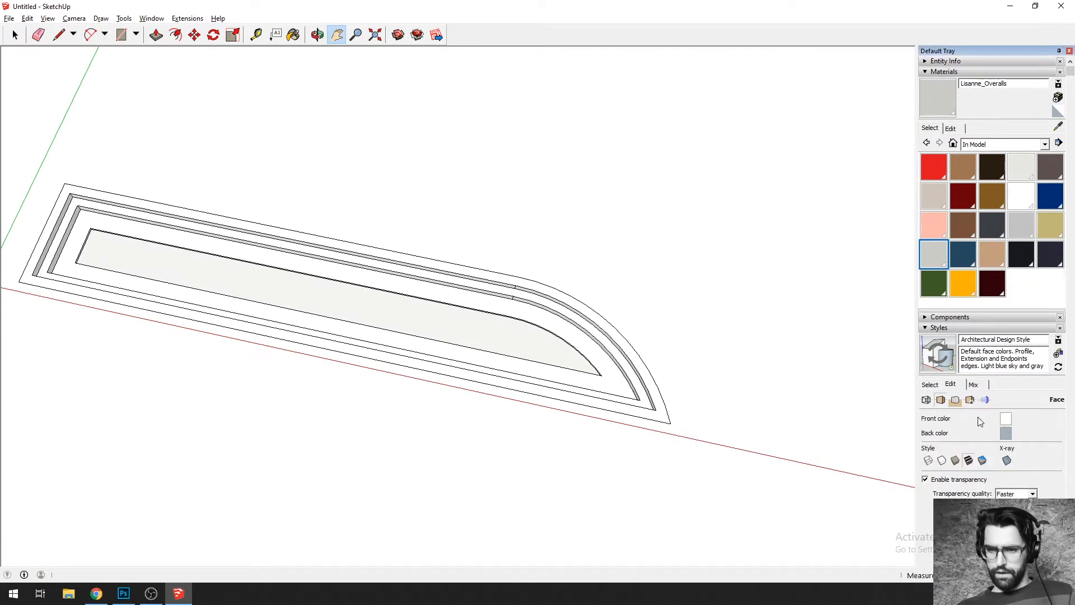
pyautogui.click(1005, 419)
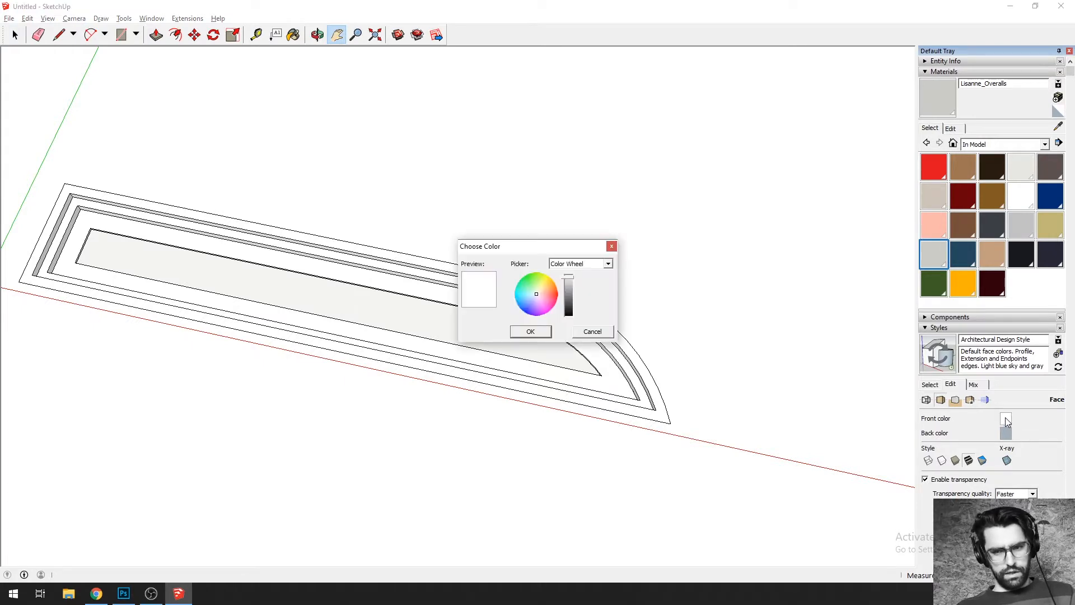
pyautogui.moveTo(569, 297); pyautogui.dragTo(559, 336)
pyautogui.click(530, 331)
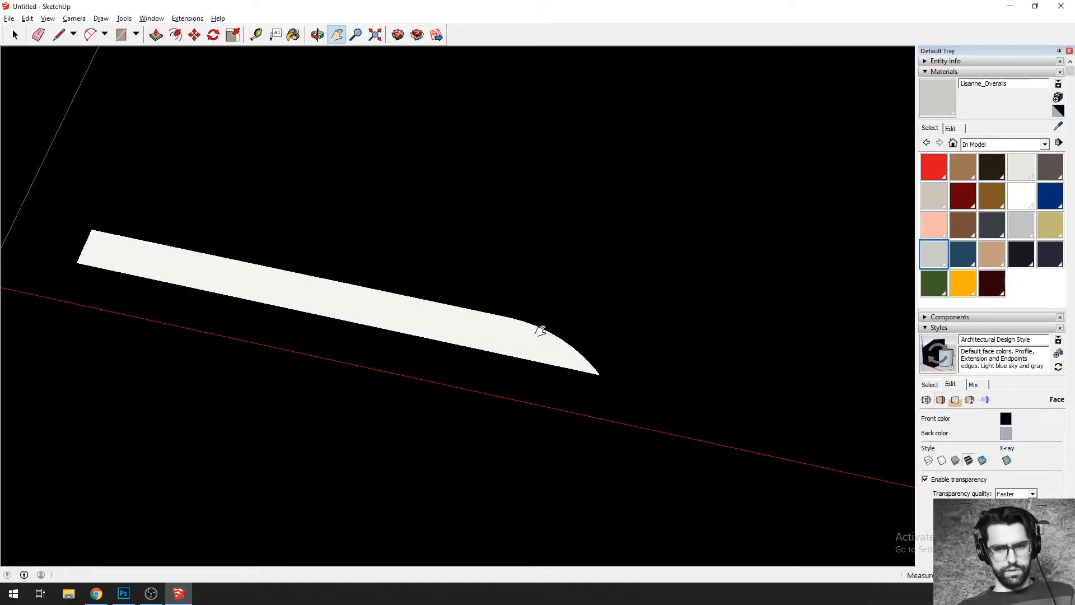
pyautogui.moveTo(690, 354); pyautogui.dragTo(271, 141)
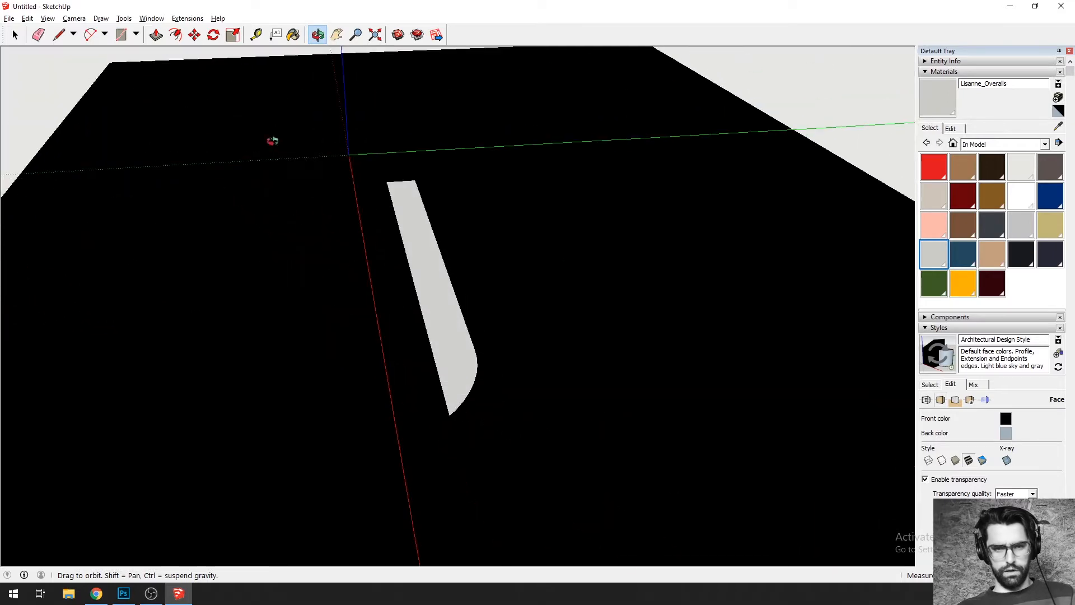
pyautogui.scroll(-3, 497, 220)
pyautogui.scroll(-3, 497, 220)
pyautogui.moveTo(497, 220); pyautogui.dragTo(633, 252)
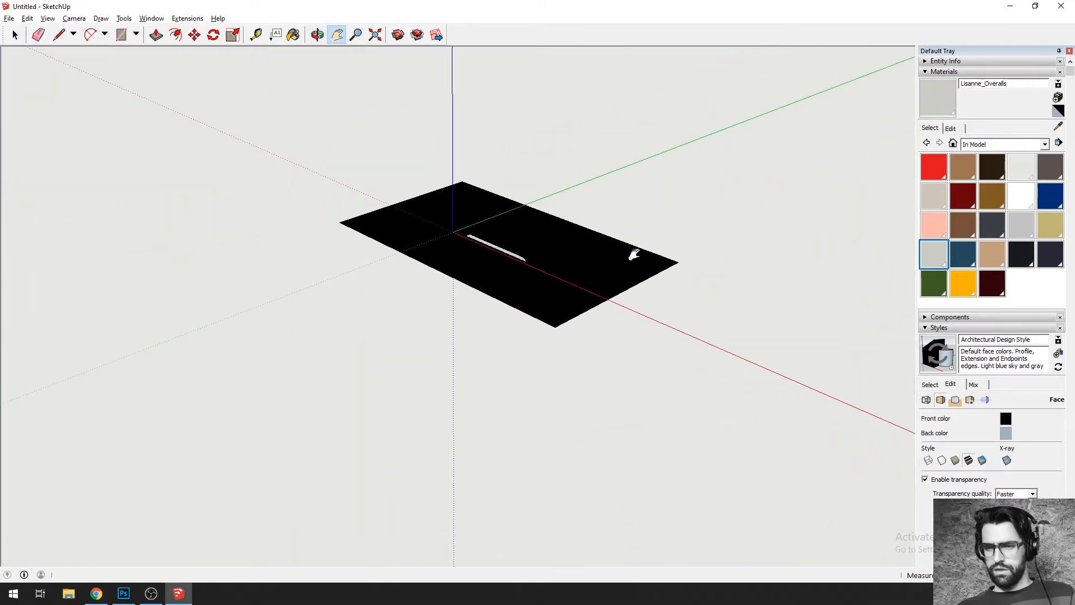
pyautogui.scroll(3, 685, 350)
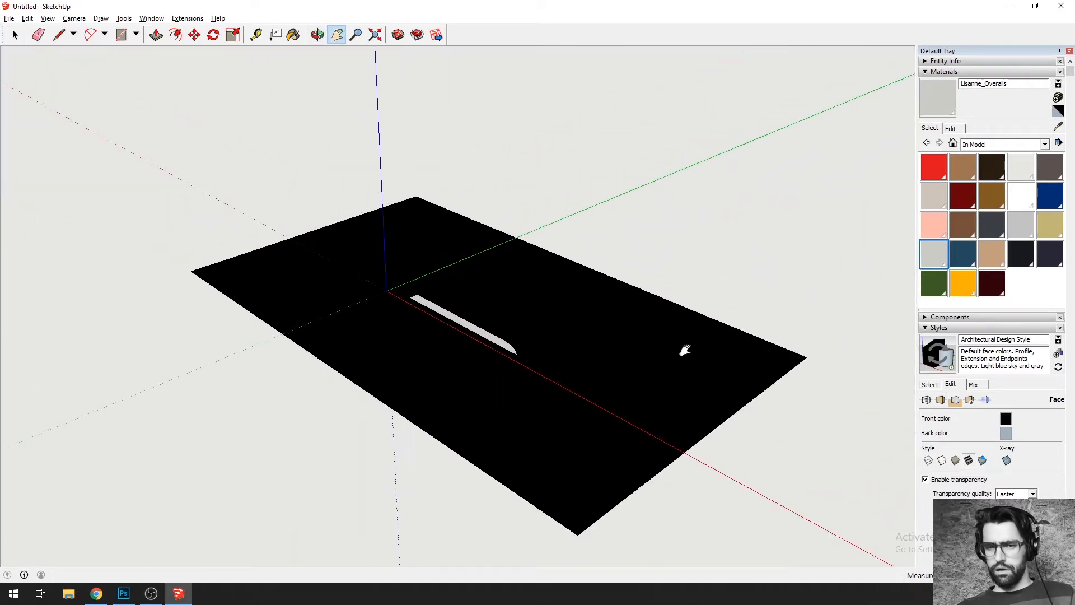
# Step: Set the style's background color to black and turn off the sky
pyautogui.click(955, 399)
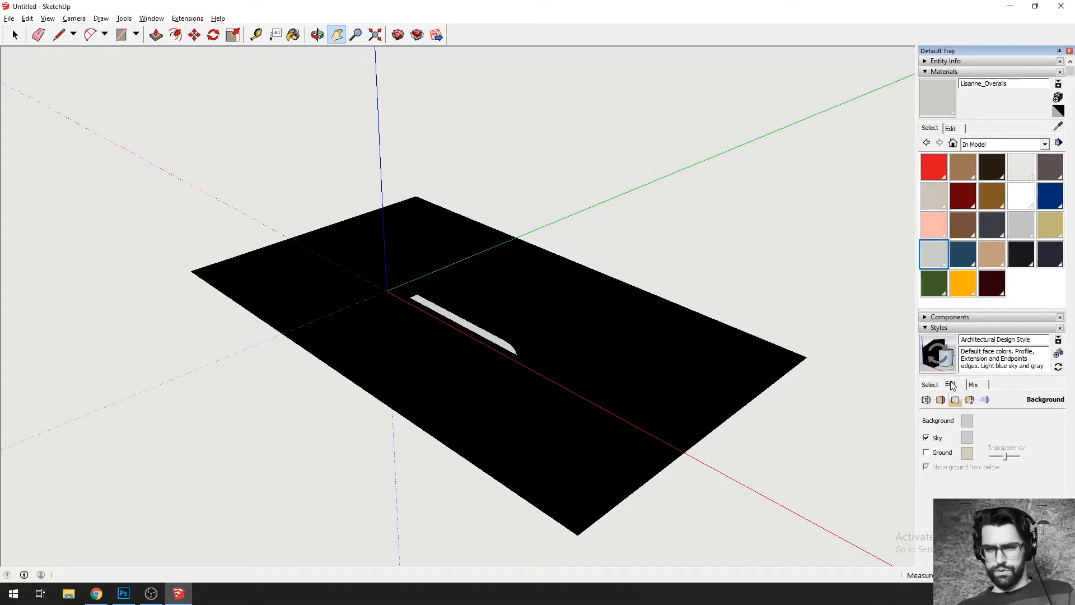
pyautogui.click(967, 421)
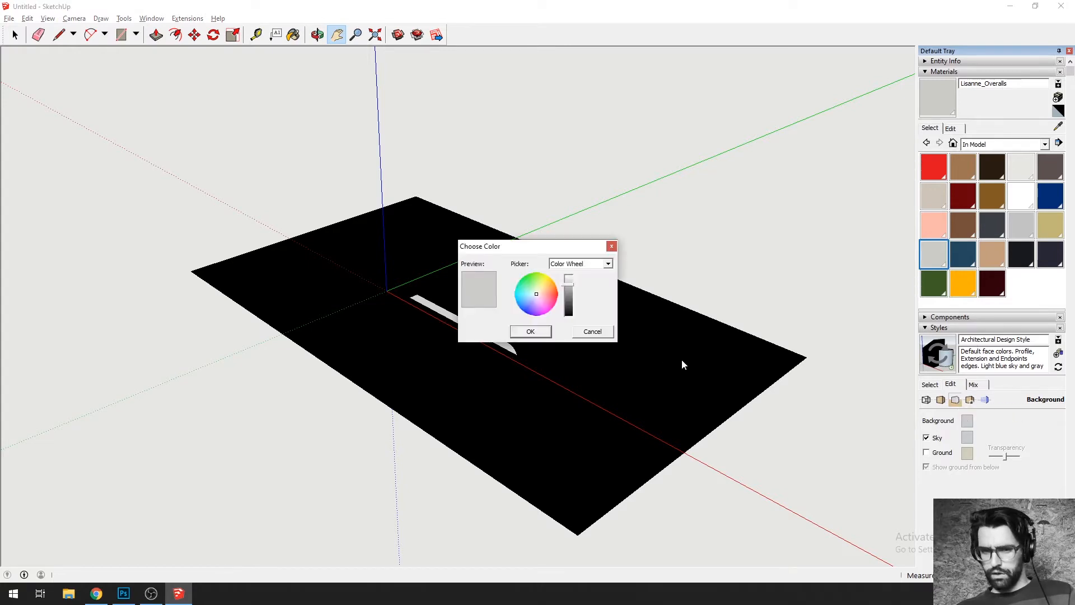
pyautogui.moveTo(567, 311); pyautogui.dragTo(570, 289)
pyautogui.click(545, 333)
pyautogui.click(935, 440)
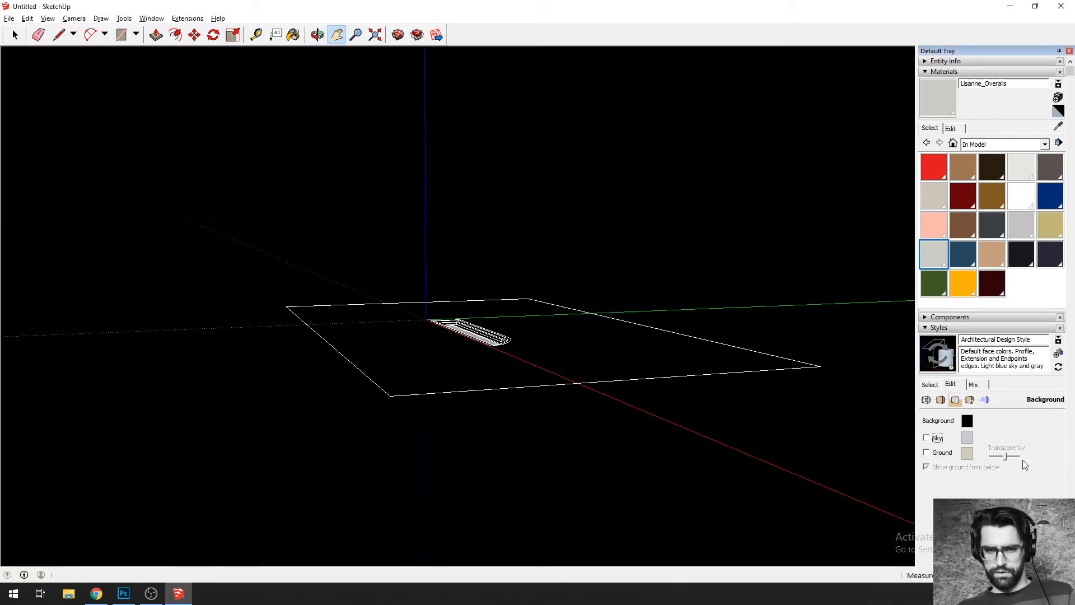
# Step: Examine the white line work of the basin and the surrounding ground plane against the black background
pyautogui.moveTo(515, 359); pyautogui.dragTo(648, 319)
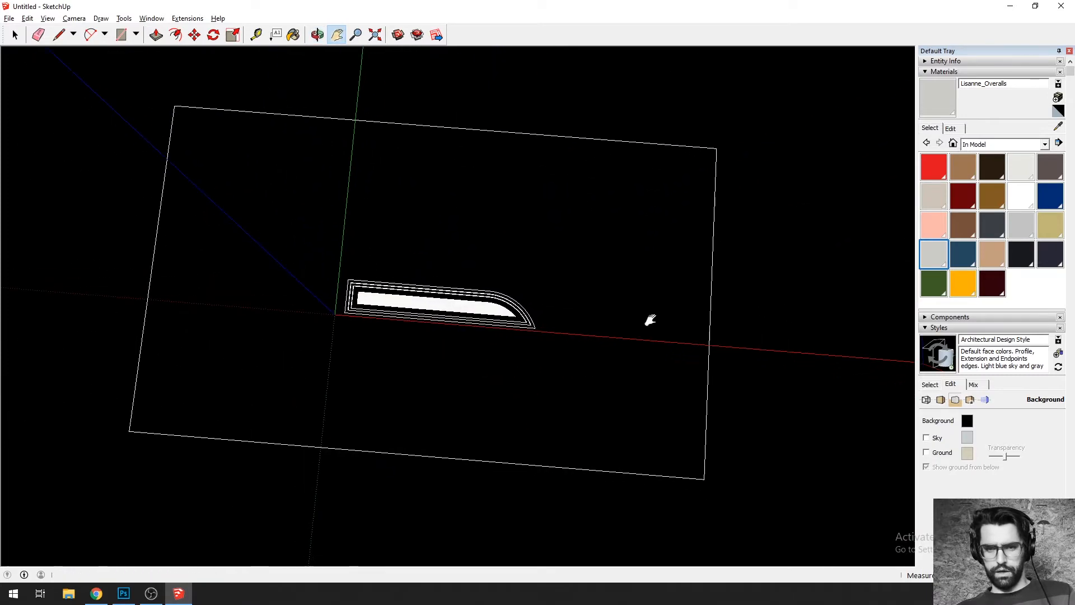
pyautogui.scroll(2, 655, 291)
pyautogui.moveTo(241, 176); pyautogui.dragTo(466, 276)
pyautogui.scroll(5, 703, 448)
pyautogui.moveTo(706, 434); pyautogui.dragTo(602, 349)
pyautogui.scroll(5, 458, 336)
pyautogui.scroll(-6, 525, 279)
pyautogui.scroll(-4, 524, 280)
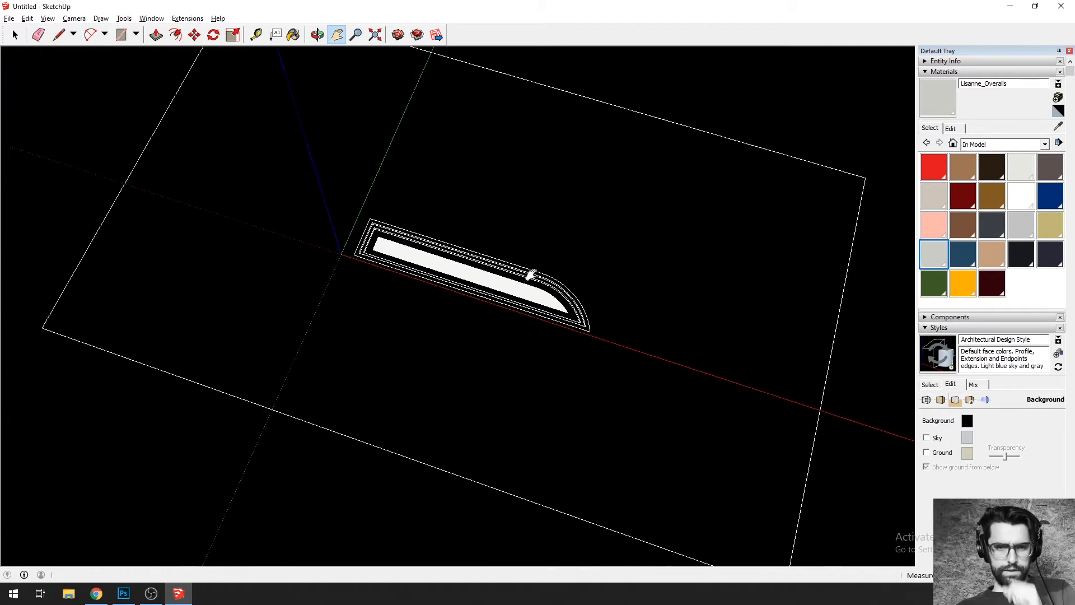
pyautogui.moveTo(531, 274); pyautogui.dragTo(566, 197)
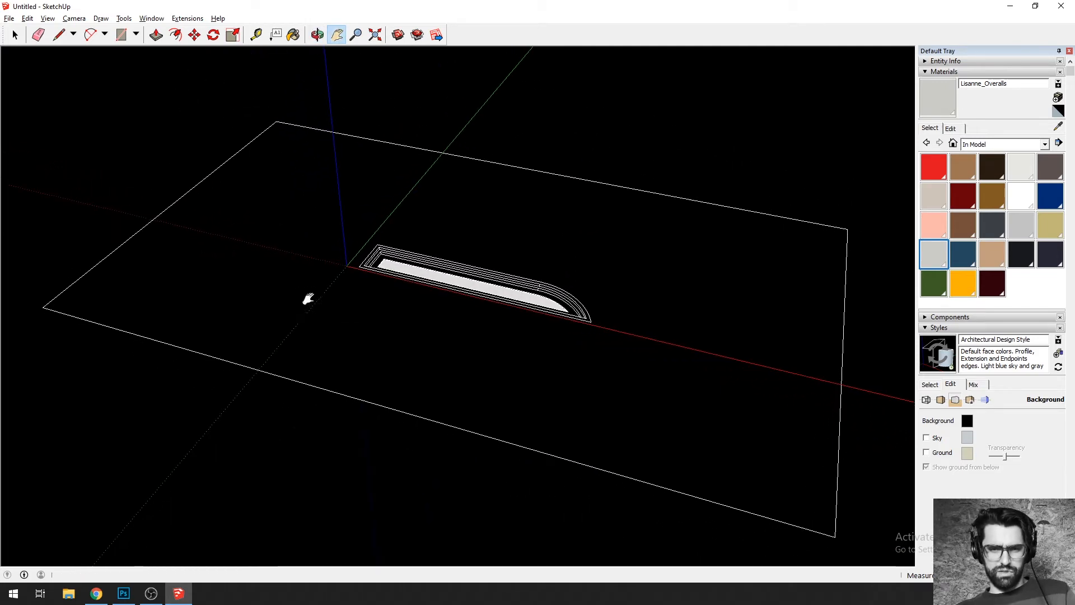
pyautogui.moveTo(646, 361); pyautogui.dragTo(611, 335)
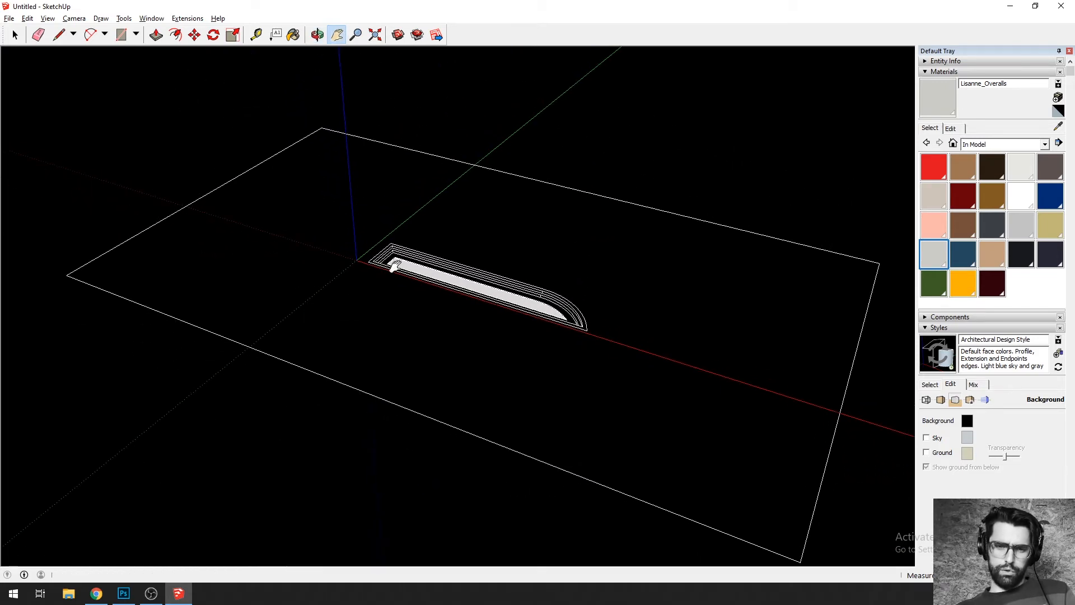
pyautogui.moveTo(395, 264)
pyautogui.mouseDown()
pyautogui.moveTo(432, 364)
pyautogui.moveTo(386, 273)
pyautogui.mouseUp()
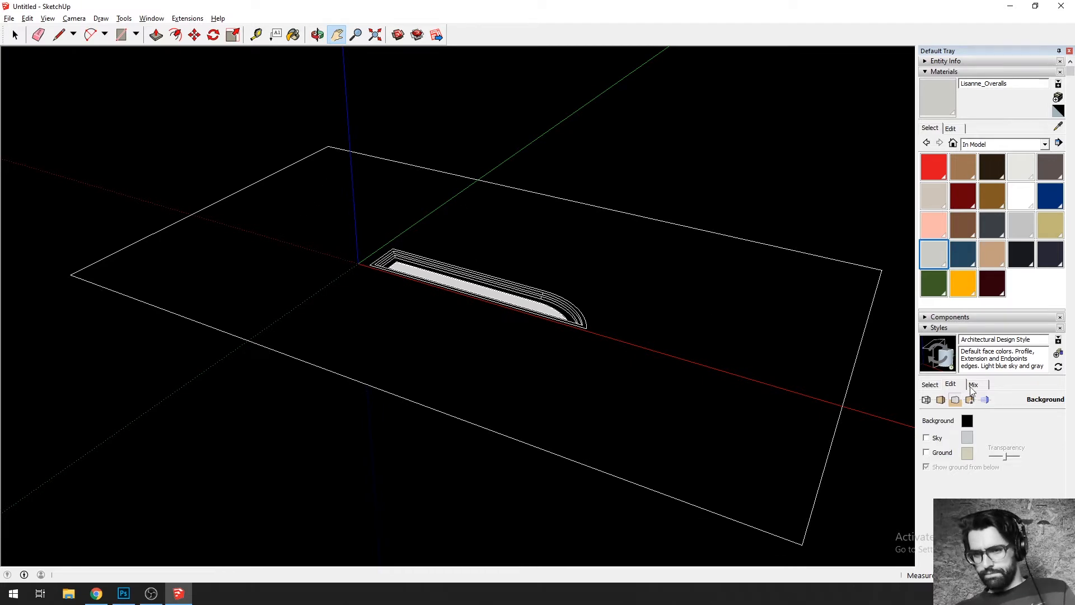
# Step: Turn off Guides and Model Axes in the style's modeling settings
pyautogui.click(985, 400)
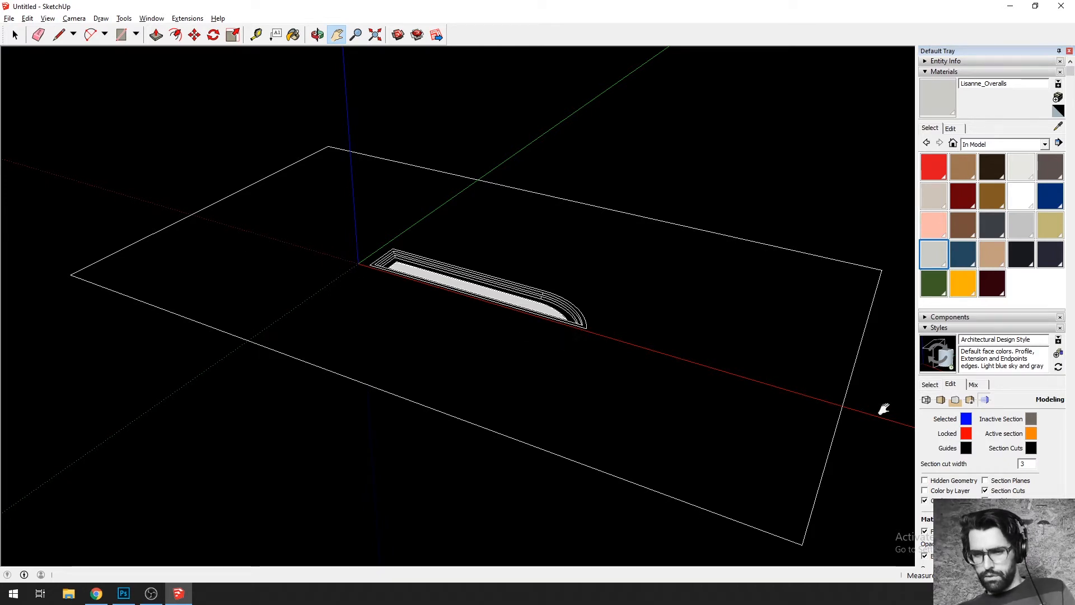
pyautogui.click(925, 502)
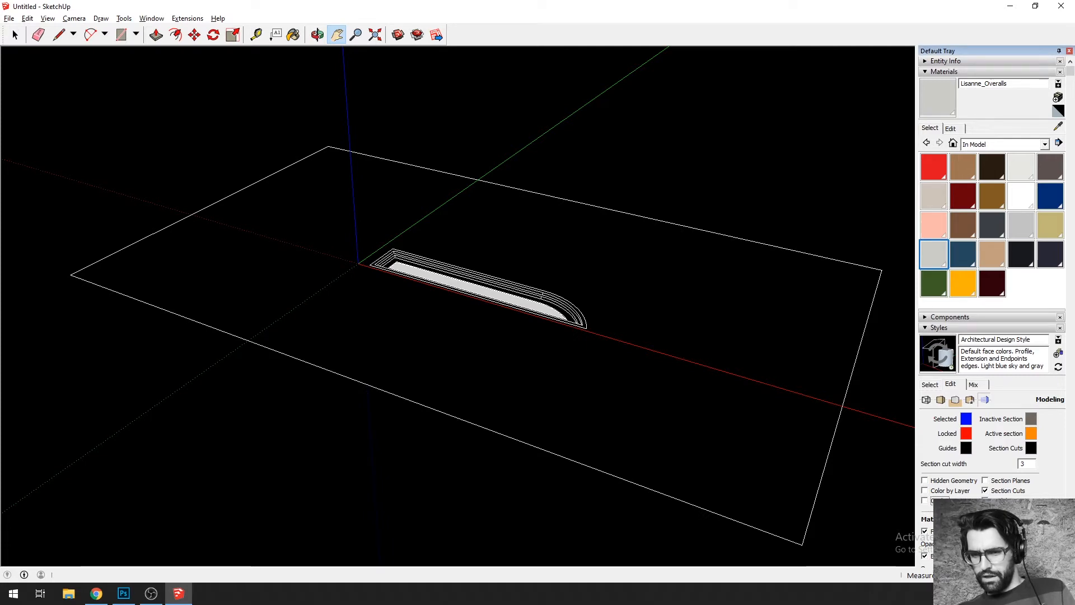
pyautogui.click(985, 501)
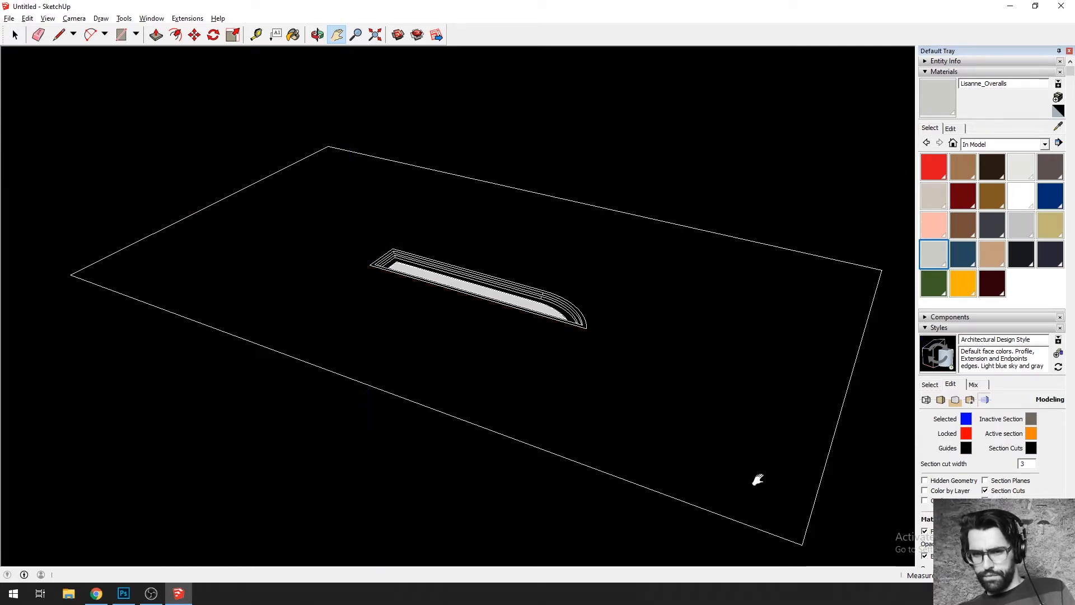
# Step: Inspect the basin's stepped edges and corners up close and from several angles without the axes
pyautogui.moveTo(700, 363); pyautogui.dragTo(785, 425)
pyautogui.scroll(-4, 519, 290)
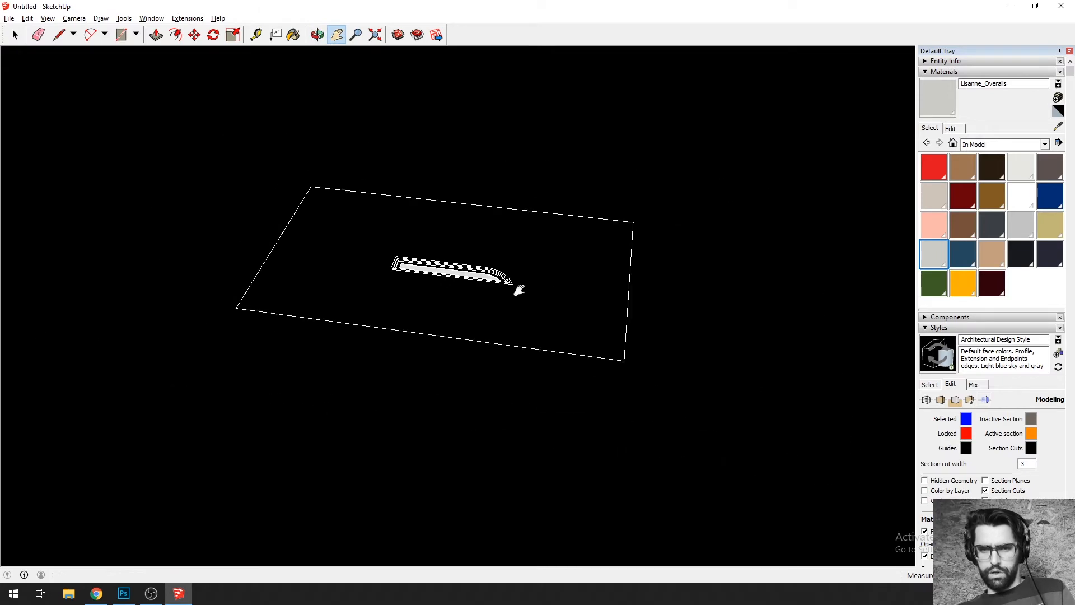
pyautogui.scroll(7, 442, 230)
pyautogui.scroll(6, 331, 396)
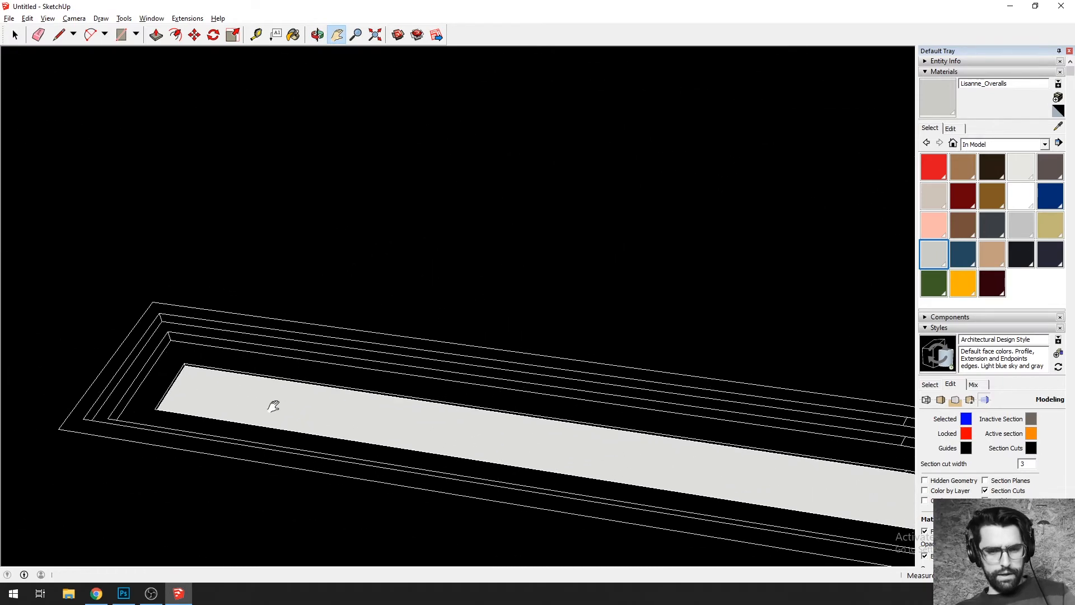
pyautogui.scroll(-5, 439, 290)
pyautogui.scroll(5, 287, 280)
pyautogui.scroll(5, 303, 275)
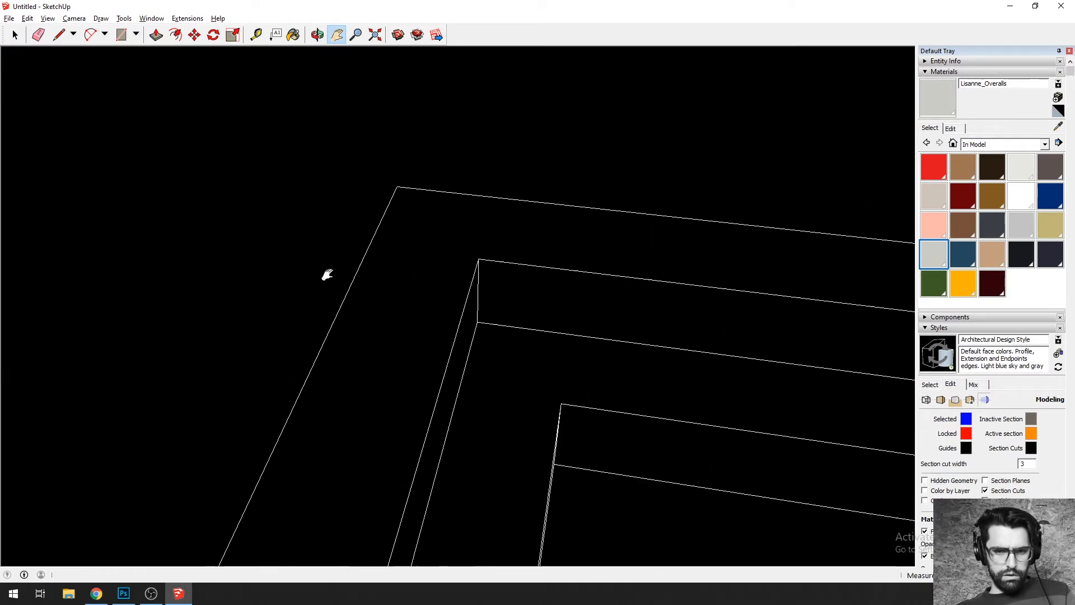
pyautogui.scroll(-9, 308, 209)
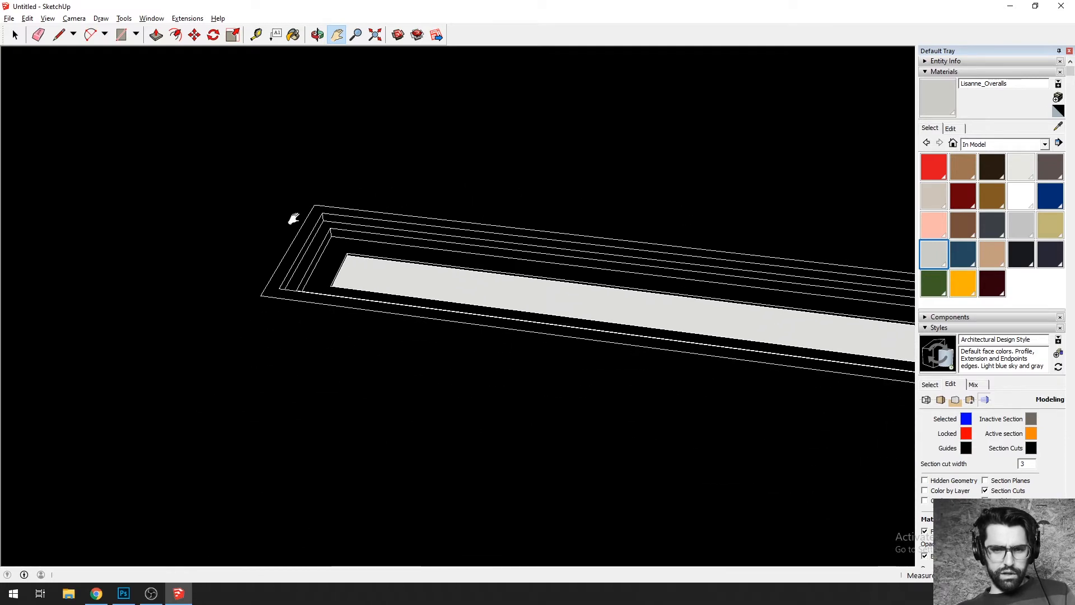
pyautogui.moveTo(293, 219); pyautogui.dragTo(605, 391)
pyautogui.scroll(-2, 281, 274)
pyautogui.moveTo(720, 158); pyautogui.dragTo(672, 230)
pyautogui.moveTo(634, 292); pyautogui.dragTo(617, 236)
pyautogui.scroll(-1, 521, 383)
pyautogui.scroll(7, 563, 168)
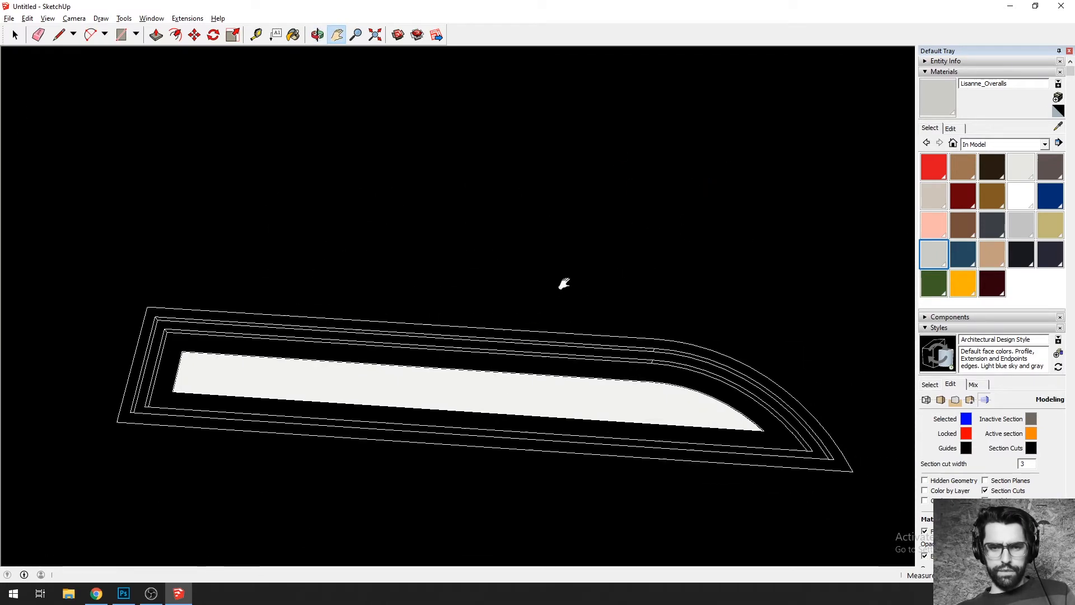
pyautogui.scroll(-2, 531, 361)
pyautogui.moveTo(532, 368); pyautogui.dragTo(576, 377)
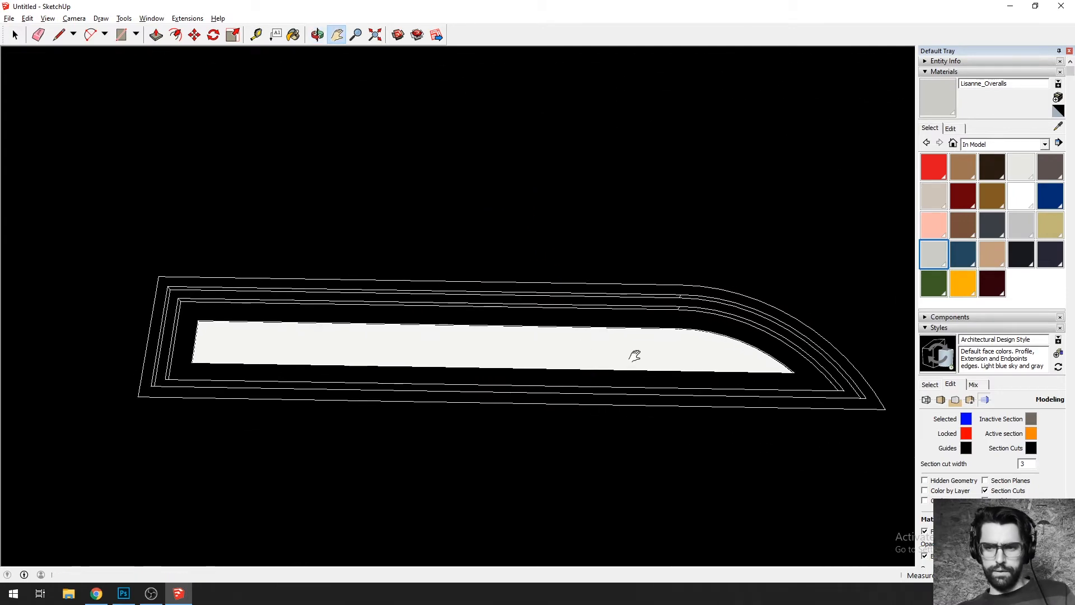
# Step: Sample the Default material from the ground face and paint it onto the basin's light inner bottom face
pyautogui.press('b')
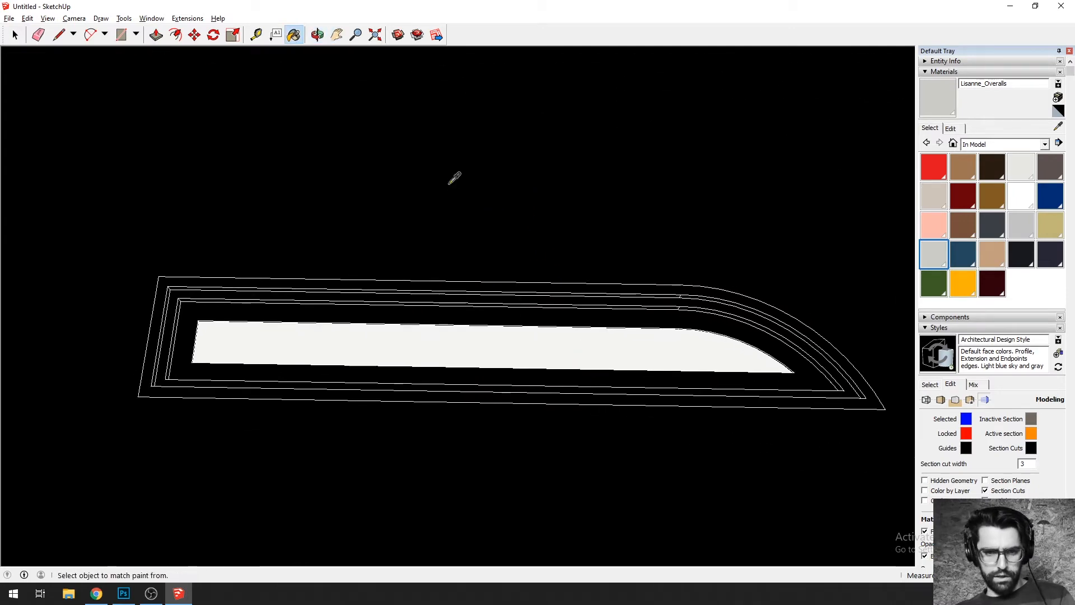
pyautogui.keyDown('alt'); pyautogui.click(450, 184); pyautogui.keyUp('alt')
pyautogui.click(415, 337)
pyautogui.moveTo(664, 371)
pyautogui.mouseDown()
pyautogui.moveTo(661, 429)
pyautogui.moveTo(442, 254)
pyautogui.moveTo(492, 355)
pyautogui.moveTo(487, 300)
pyautogui.mouseUp()
pyautogui.press('space')
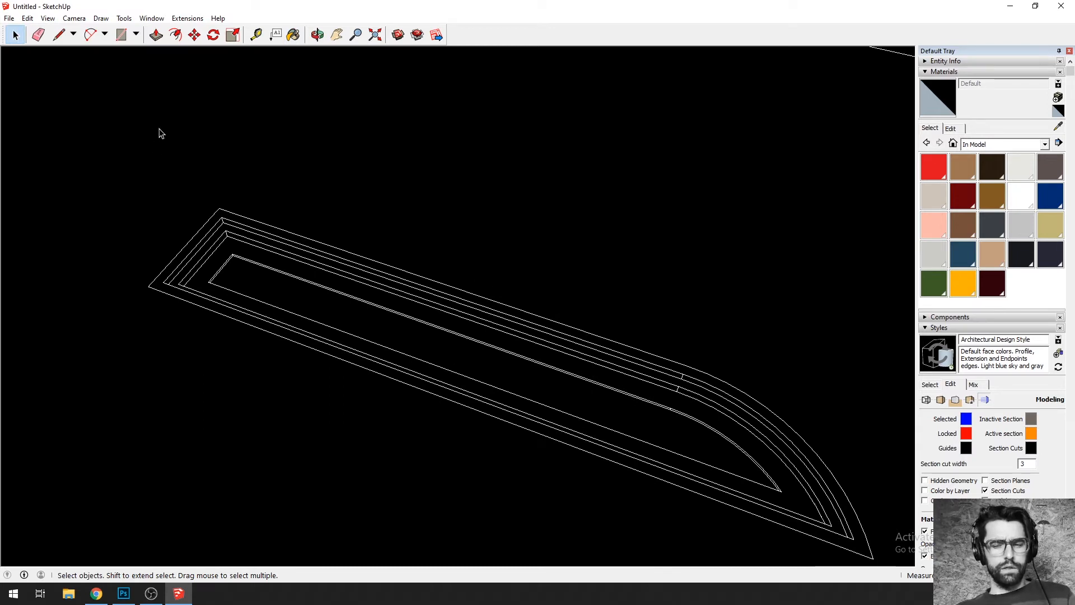
# Step: Set the camera to the standard Top view, centre the basin and switch to Parallel Projection
pyautogui.click(73, 20)
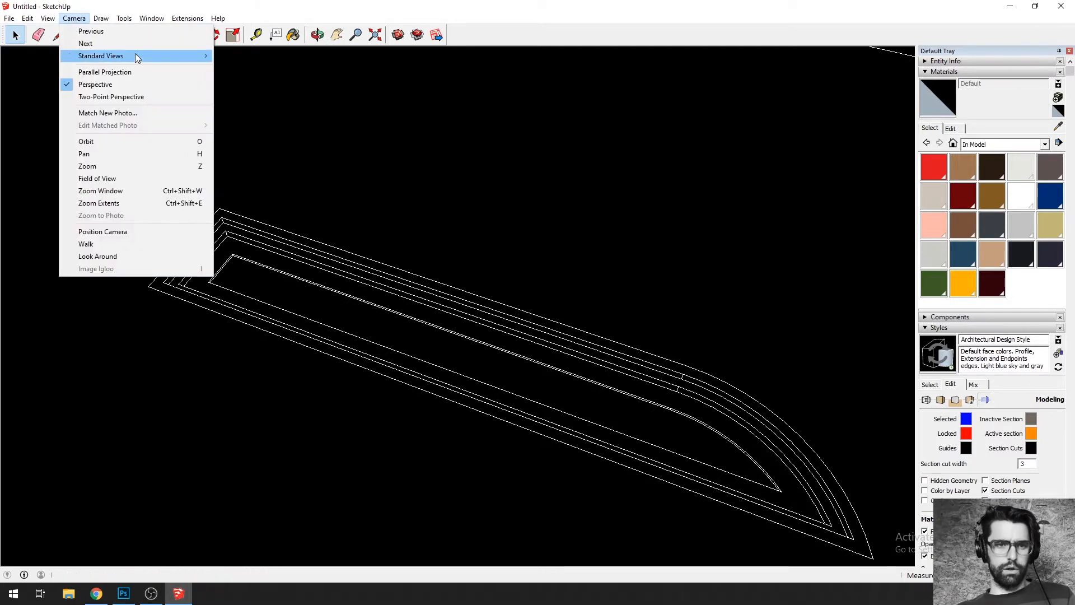
pyautogui.moveTo(174, 57)
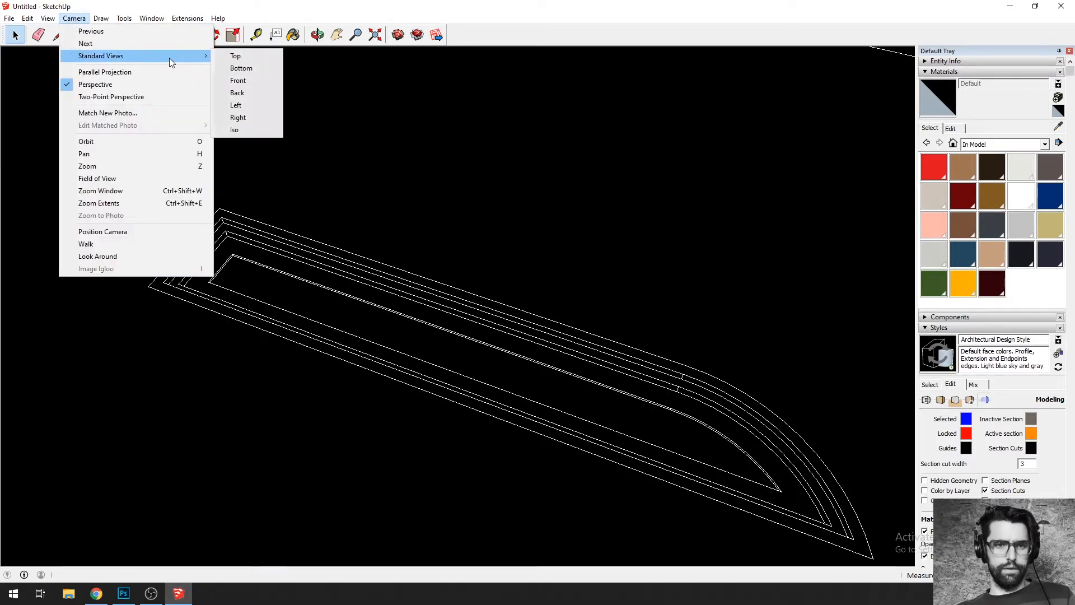
pyautogui.click(260, 64)
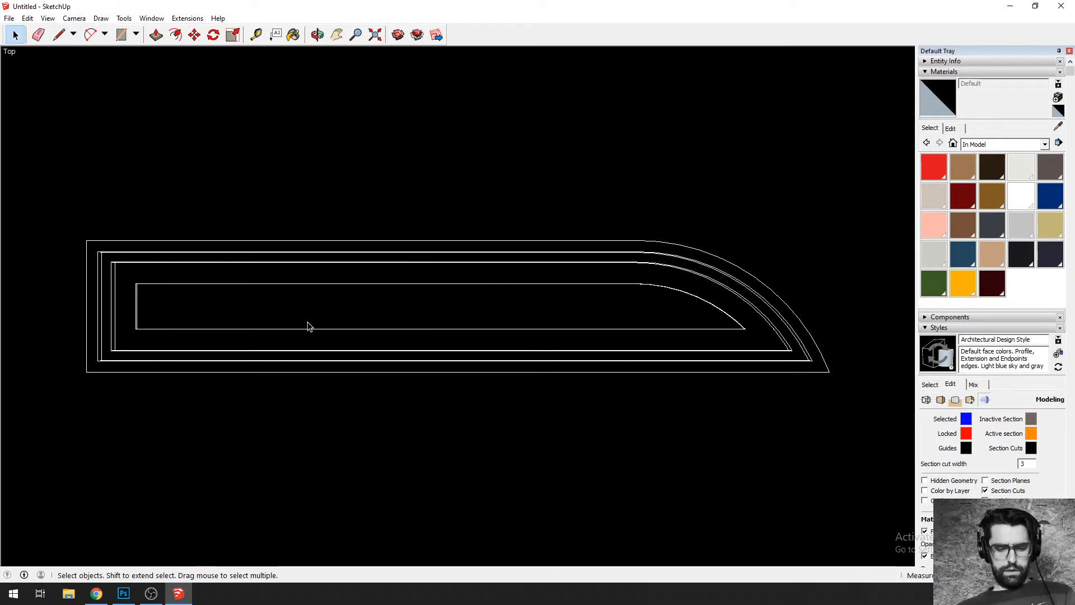
pyautogui.press('h')
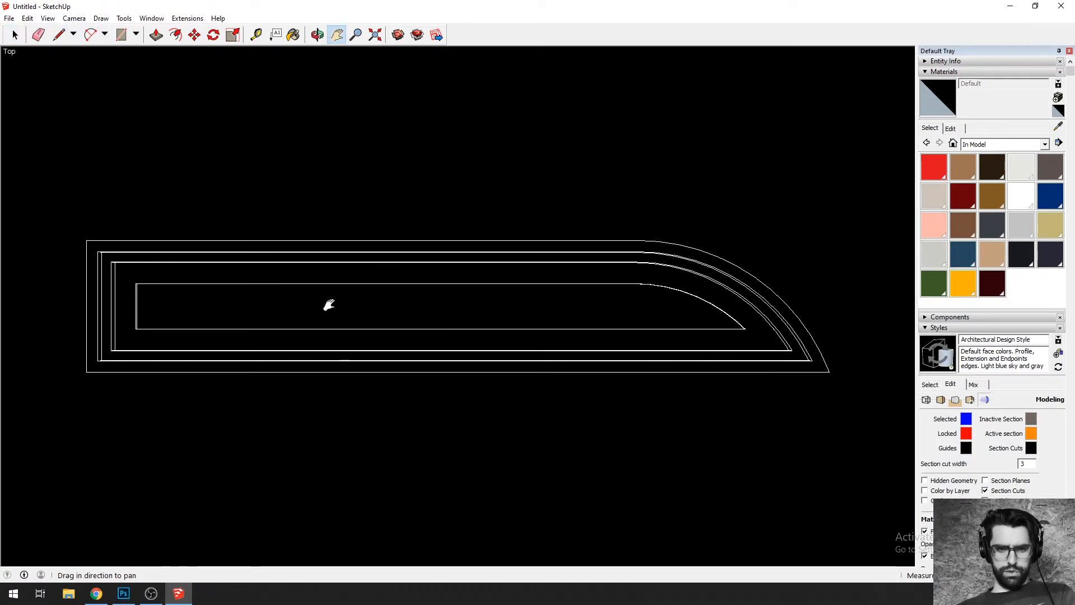
pyautogui.scroll(1, 324, 311)
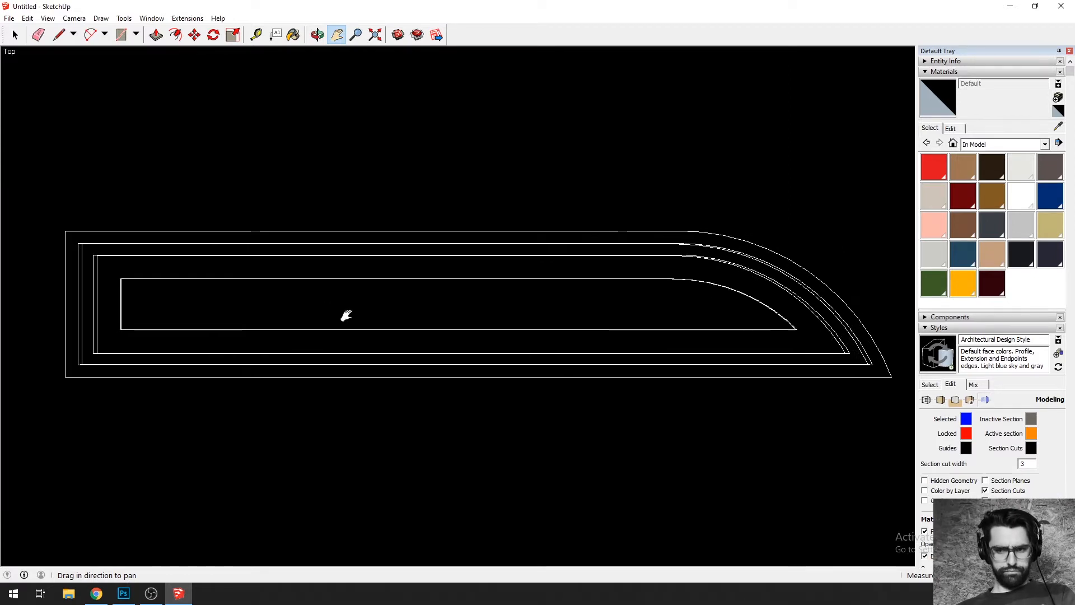
pyautogui.moveTo(346, 316); pyautogui.dragTo(333, 321)
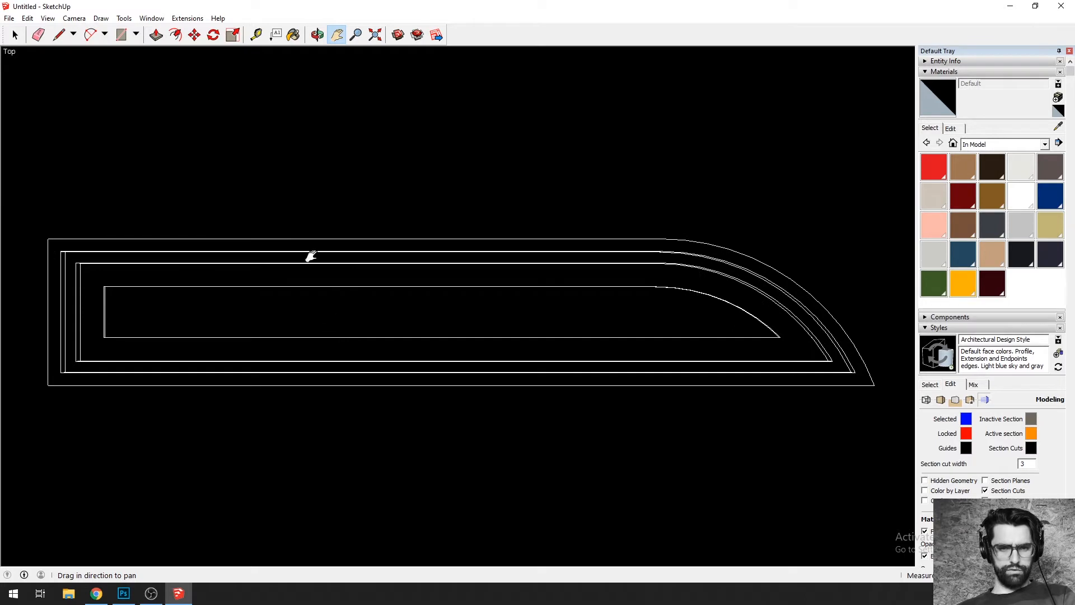
pyautogui.scroll(-1, 426, 304)
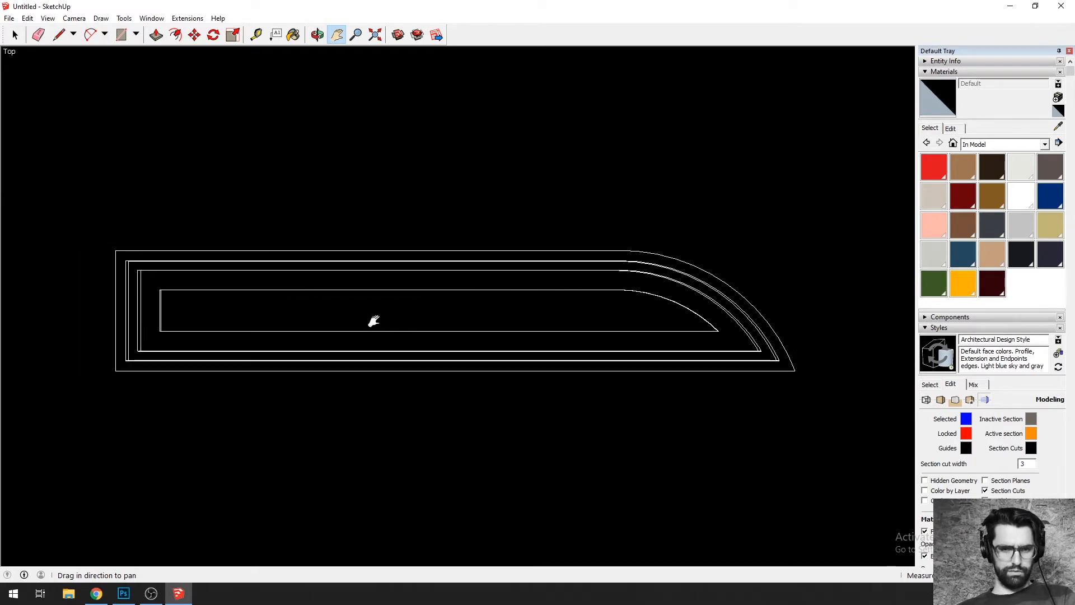
pyautogui.scroll(1, 319, 320)
pyautogui.moveTo(343, 312); pyautogui.dragTo(349, 324)
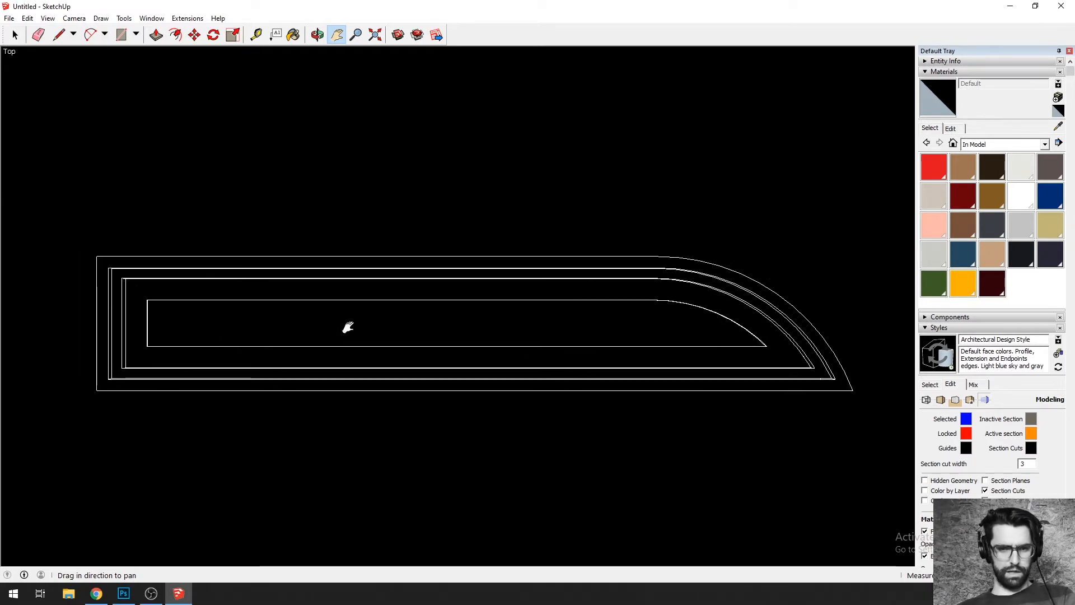
pyautogui.click(74, 18)
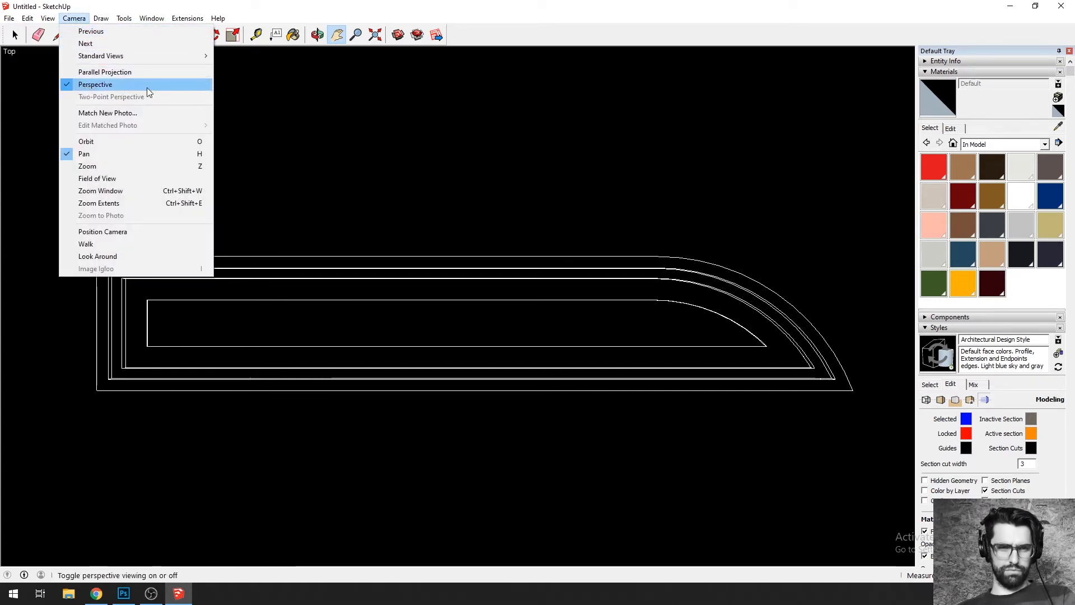
pyautogui.click(104, 72)
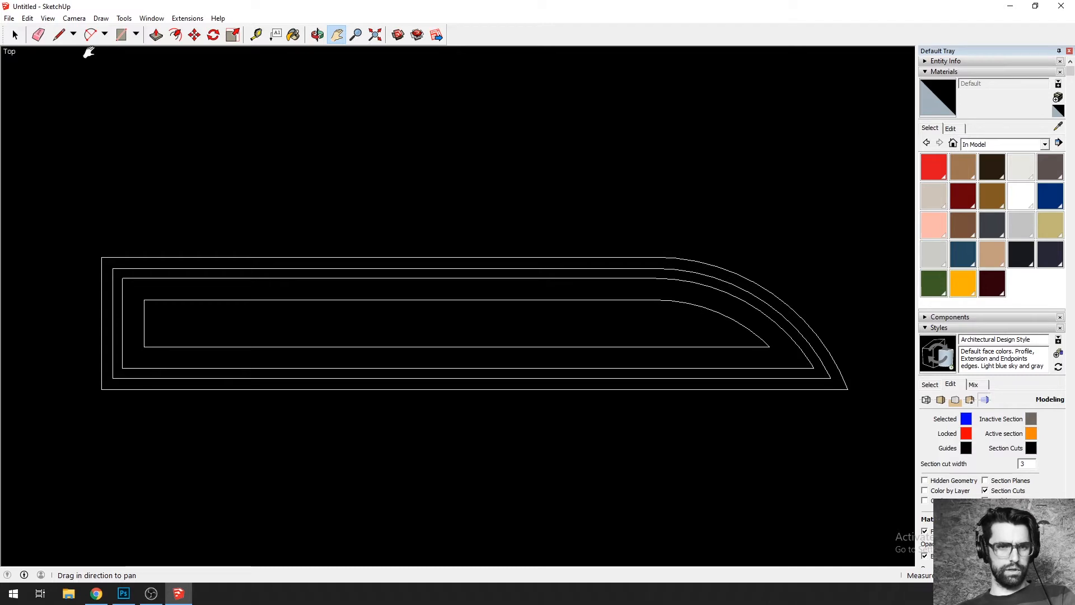
# Step: Add a scene of the Top view, saving the style changes as a new style, and save the model as "Photoshop tutorial model"
pyautogui.click(75, 20)
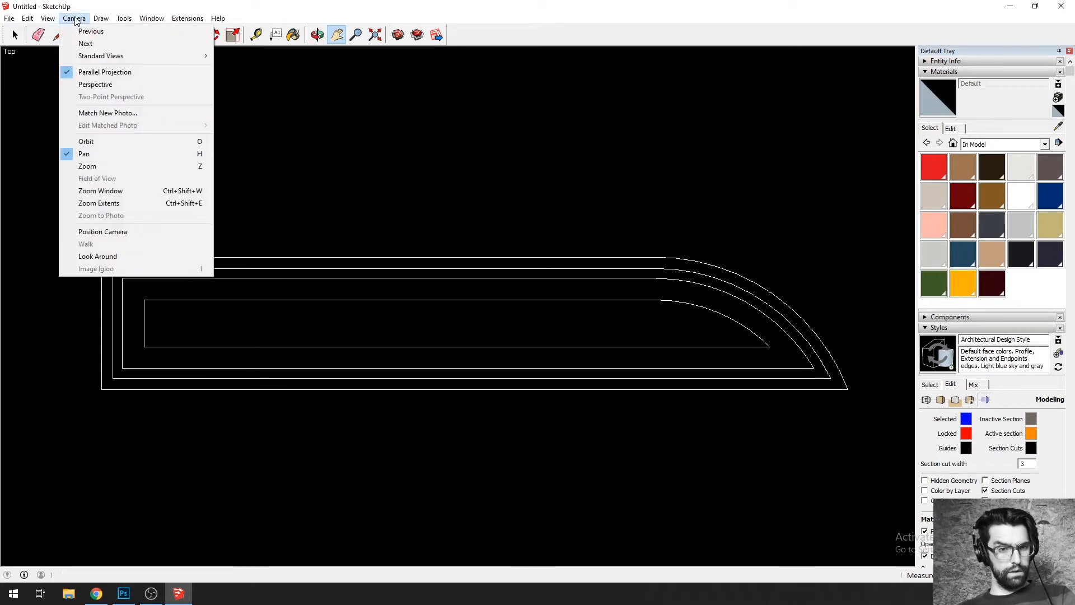
pyautogui.moveTo(48, 21)
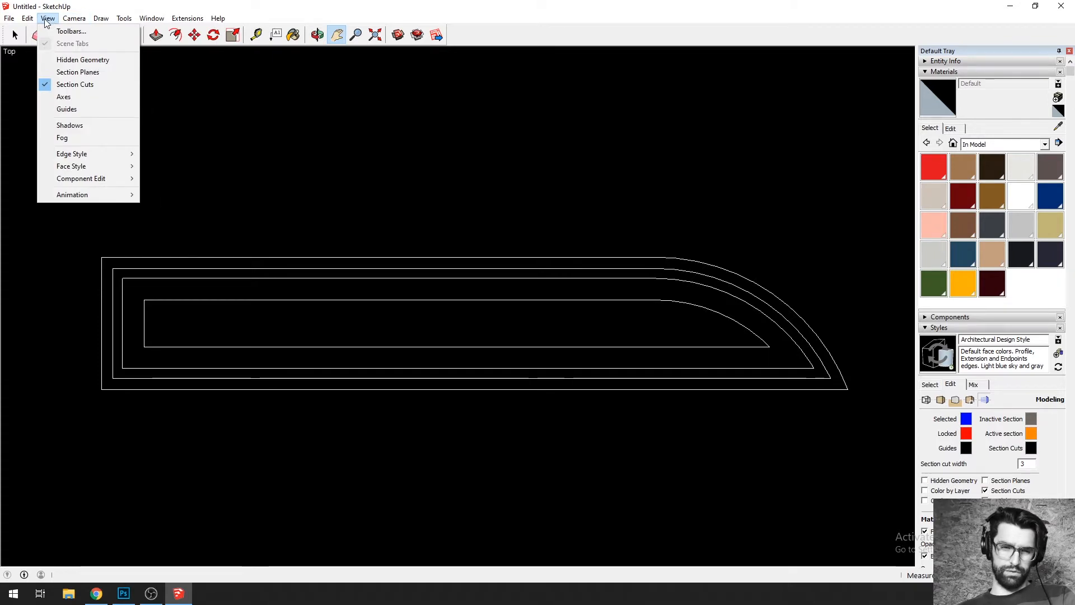
pyautogui.moveTo(89, 195)
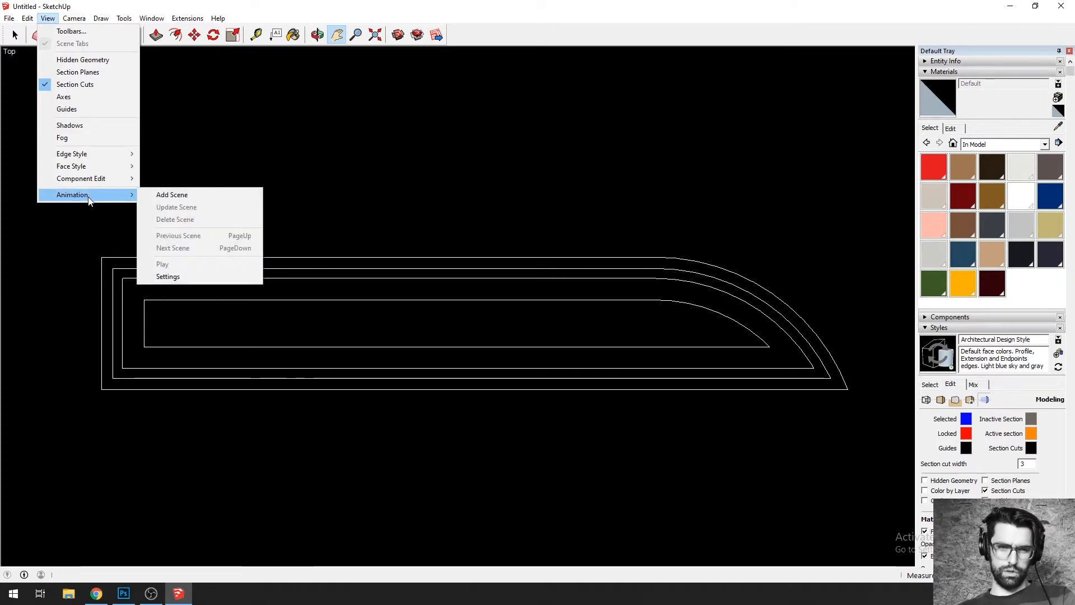
pyautogui.click(186, 197)
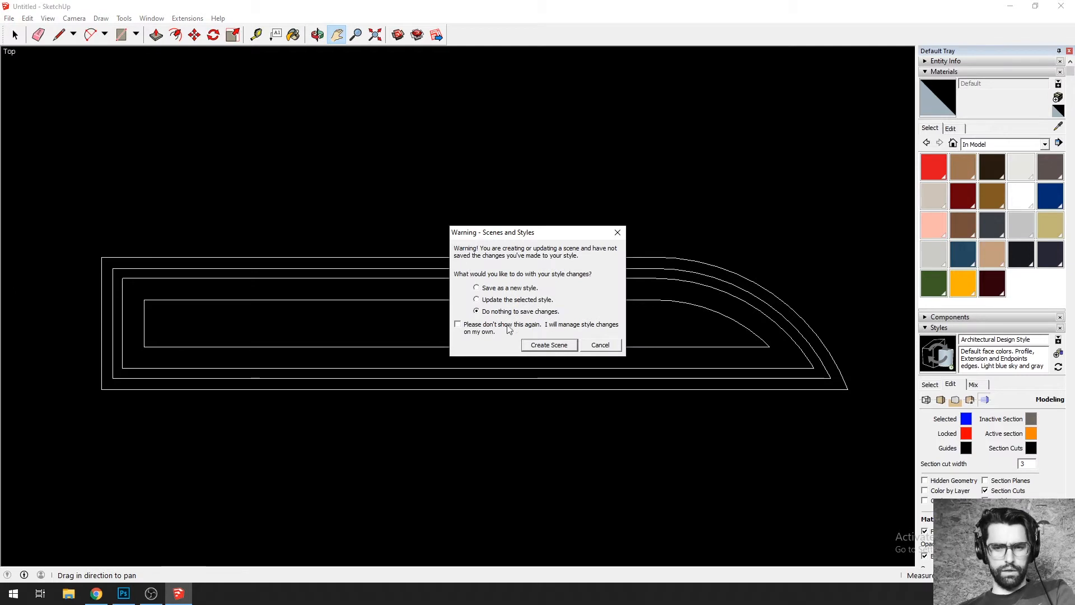
pyautogui.click(492, 289)
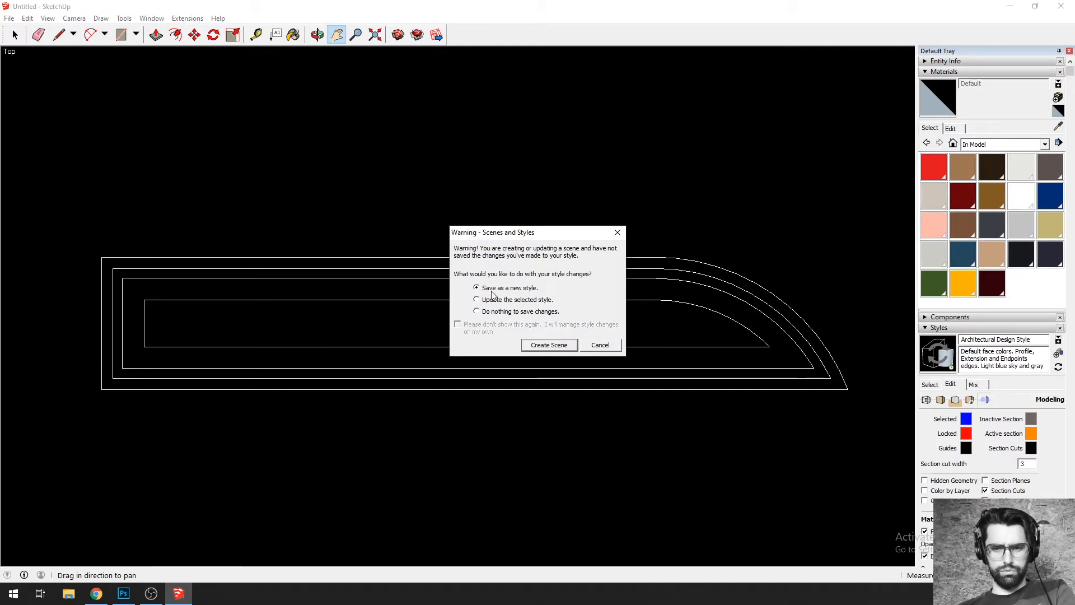
pyautogui.click(548, 345)
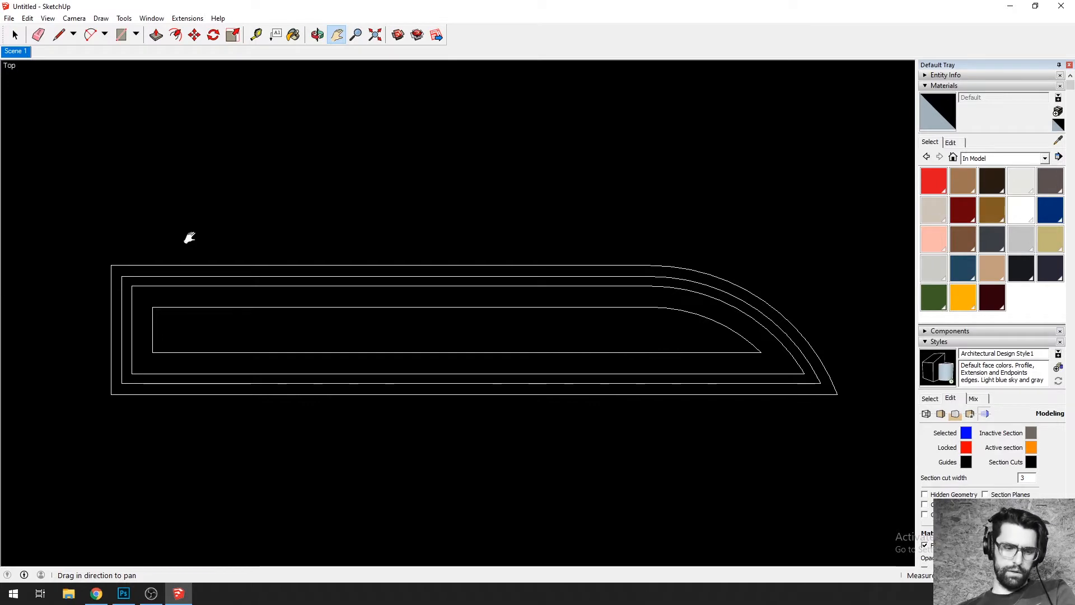
pyautogui.hotkey('ctrl', 's')
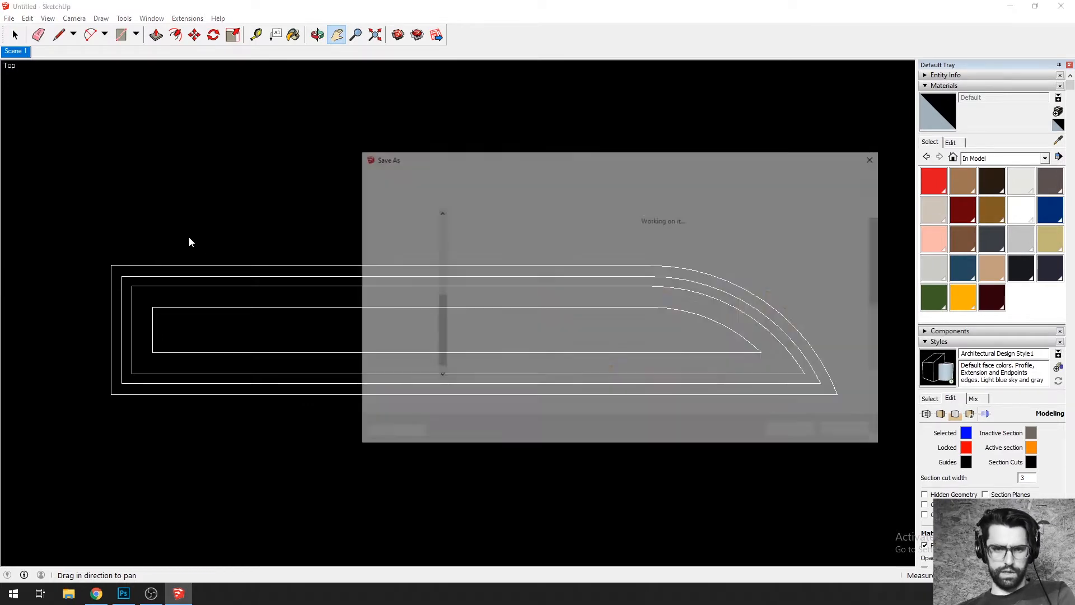
pyautogui.scroll(3, 417, 290)
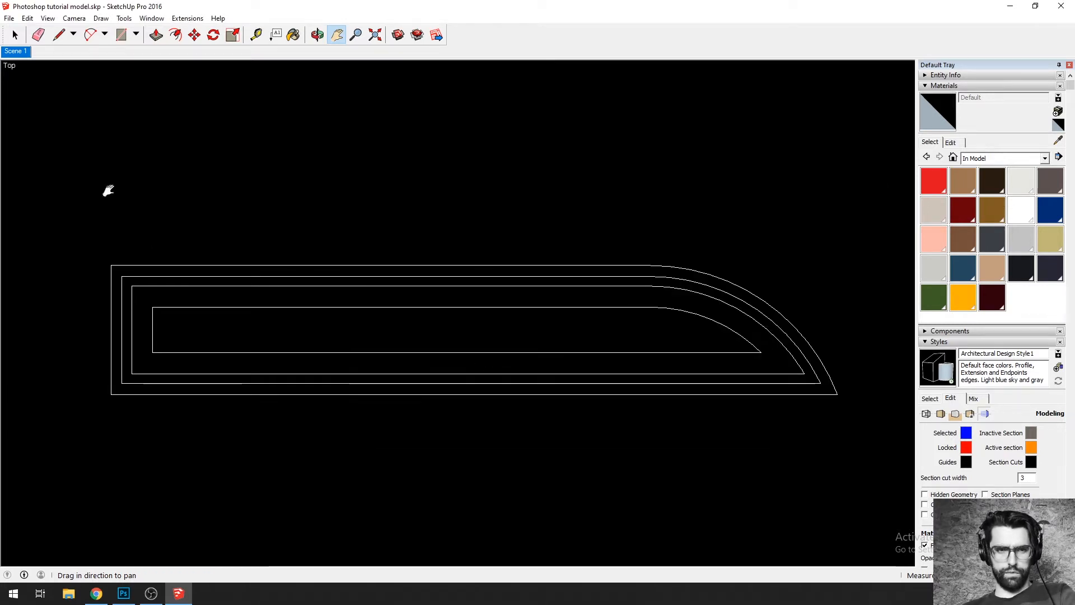
# Step: Rename the new scene to "Plan" in the scene settings
pyautogui.rightClick(17, 52)
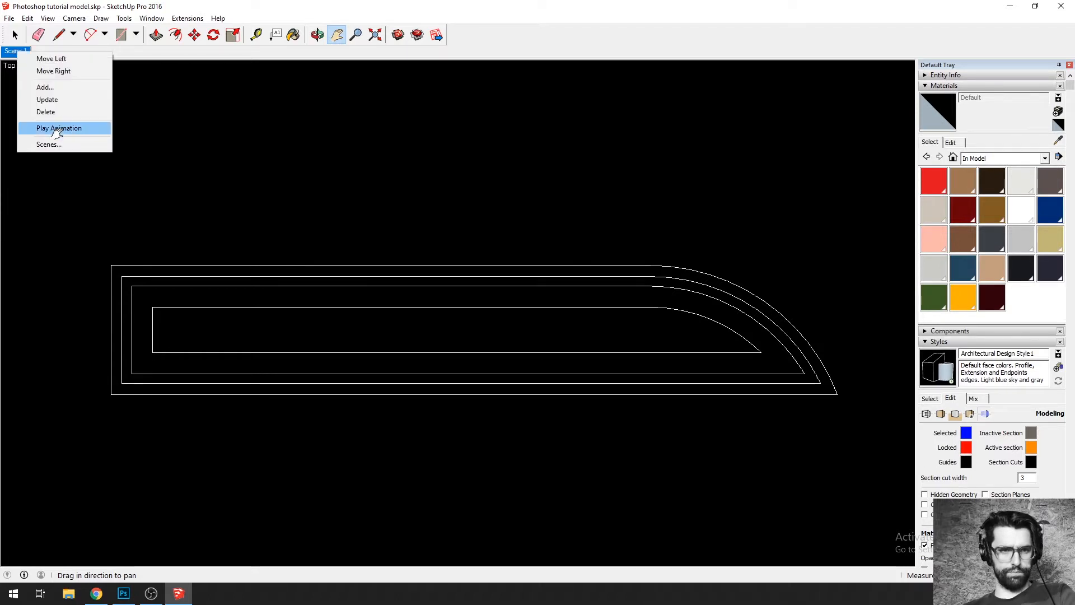
pyautogui.click(42, 144)
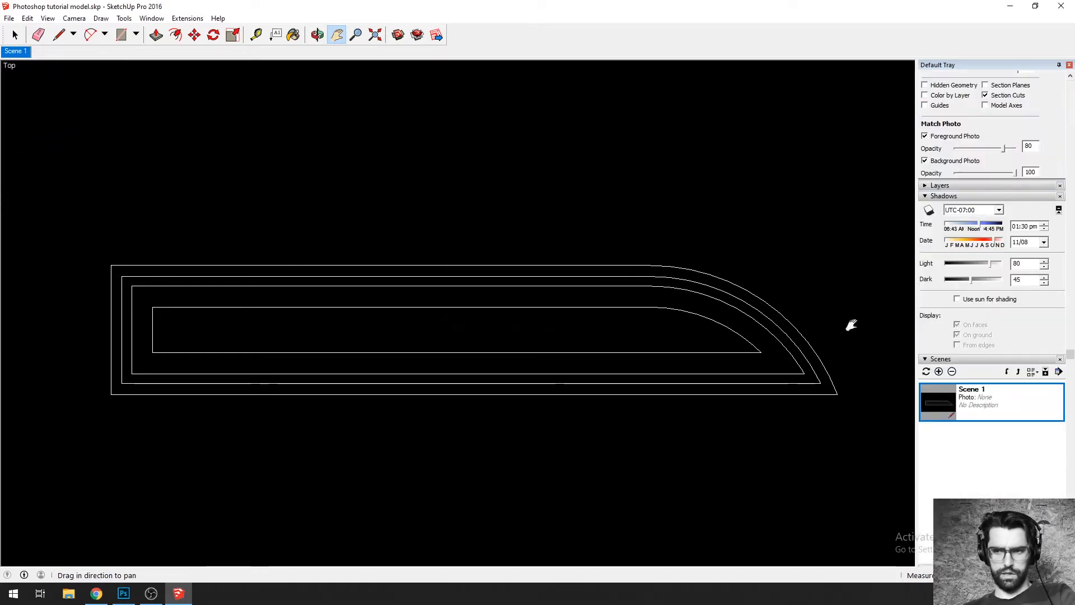
pyautogui.rightClick(990, 398)
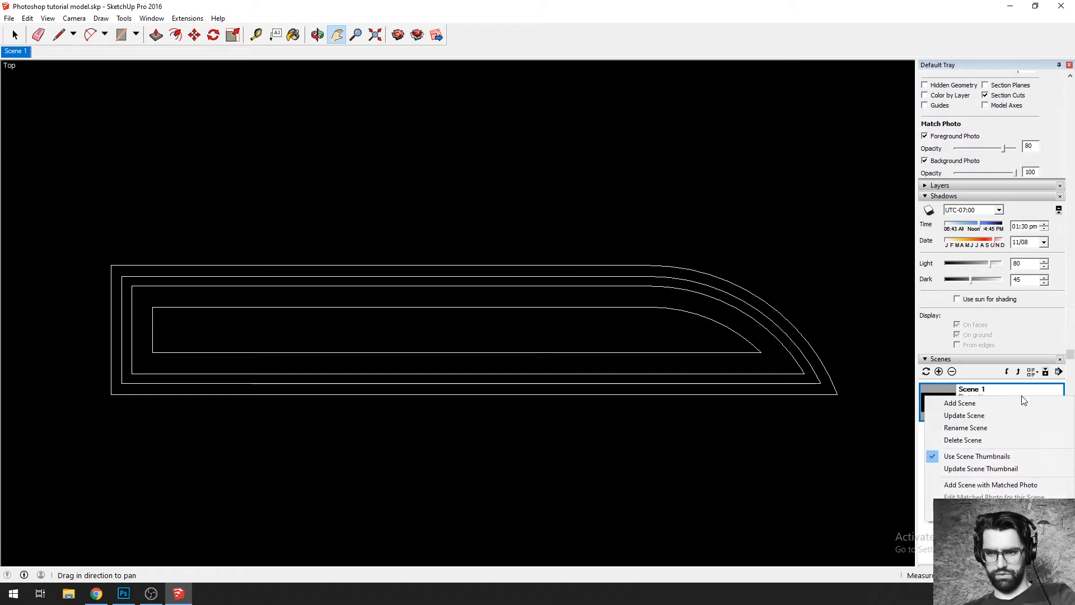
pyautogui.click(996, 432)
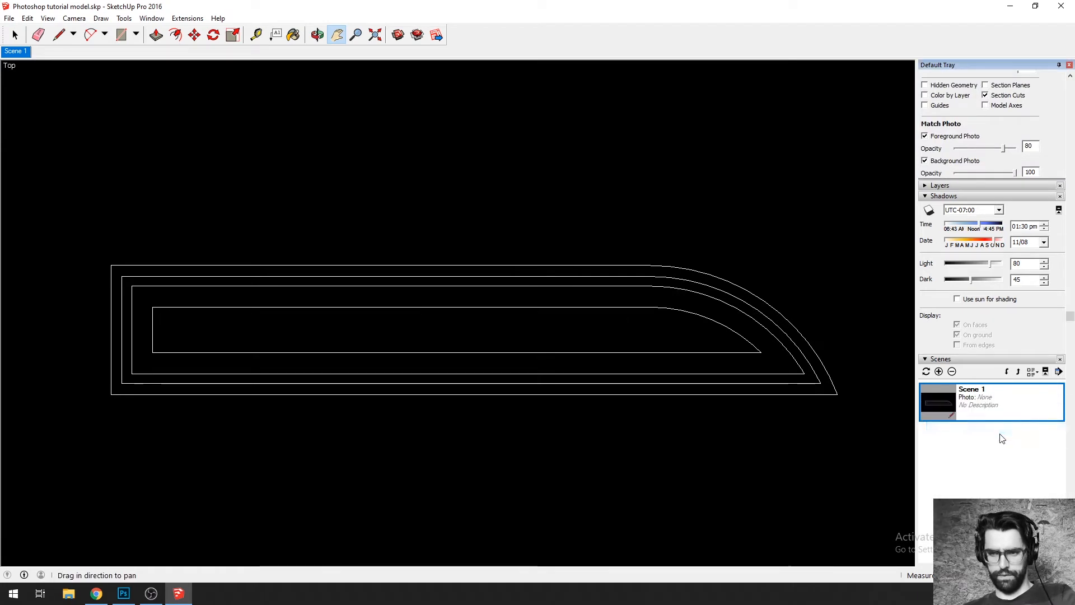
pyautogui.moveTo(990, 391); pyautogui.dragTo(914, 373)
pyautogui.write('P')
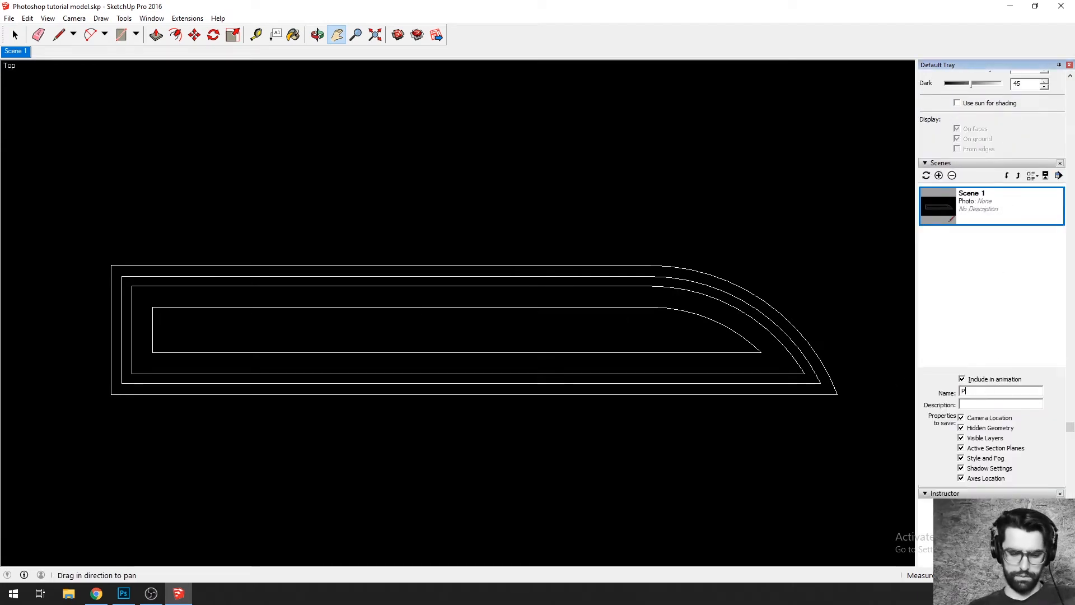
pyautogui.write('lan')
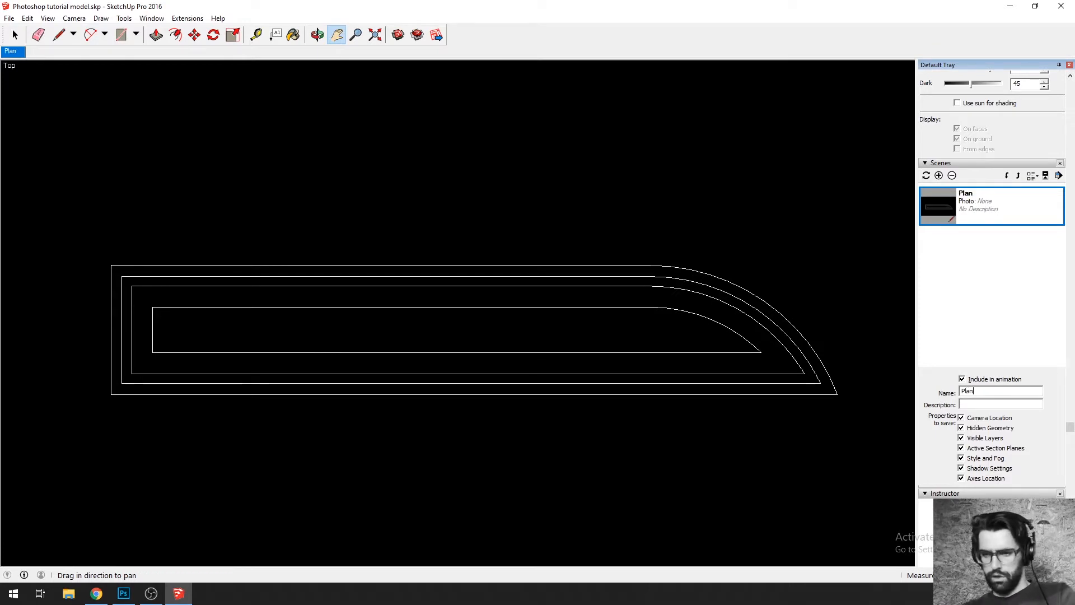
# Step: Place a vertical section plane lengthwise through the ground face and the basin
pyautogui.write('o')
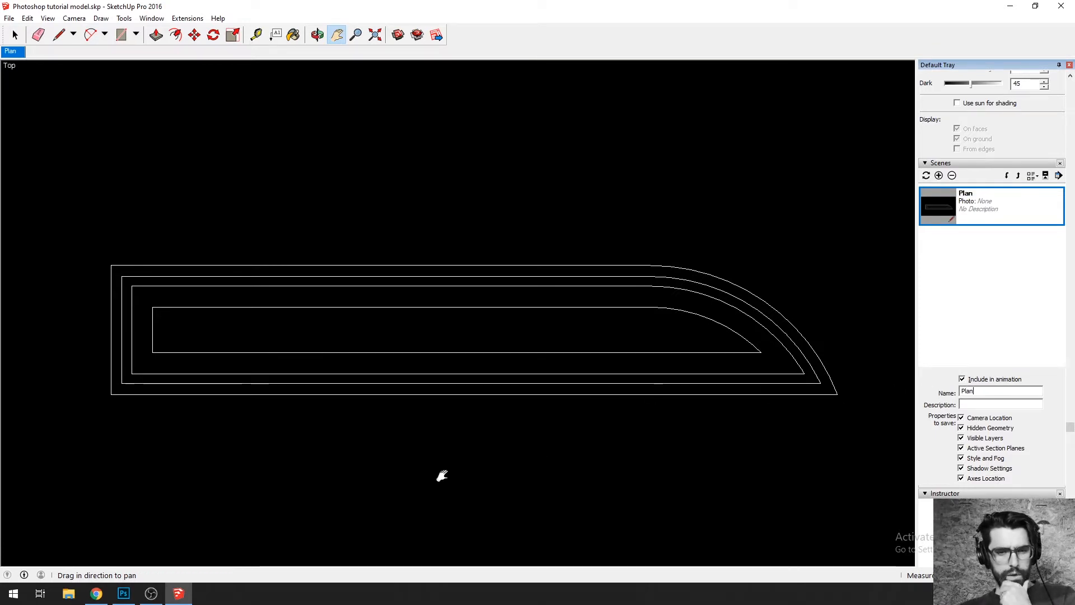
pyautogui.moveTo(442, 472); pyautogui.dragTo(216, 60)
pyautogui.scroll(-3, 447, 327)
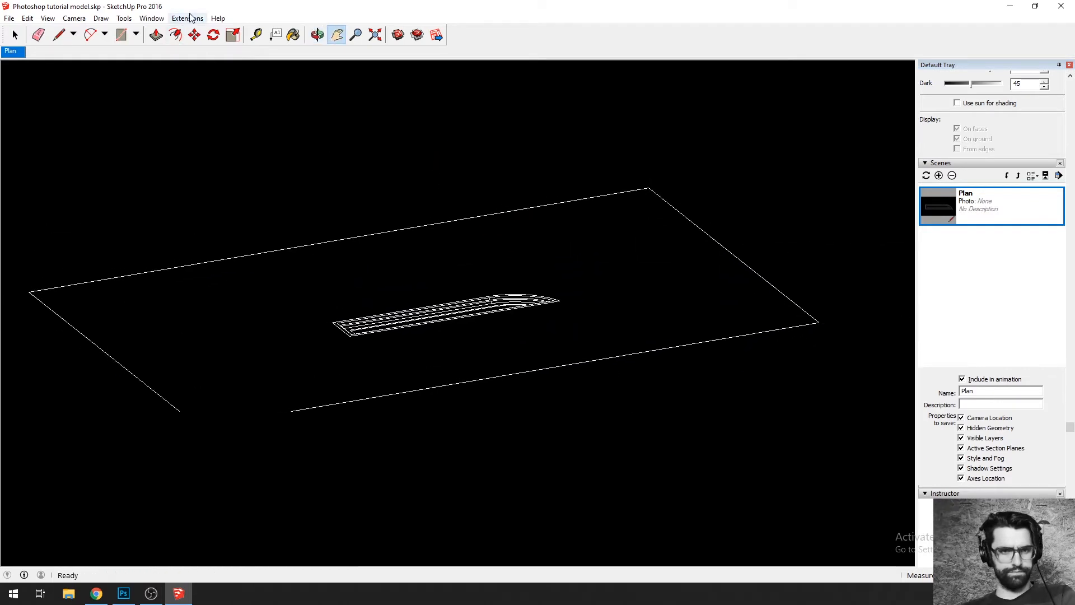
pyautogui.click(152, 18)
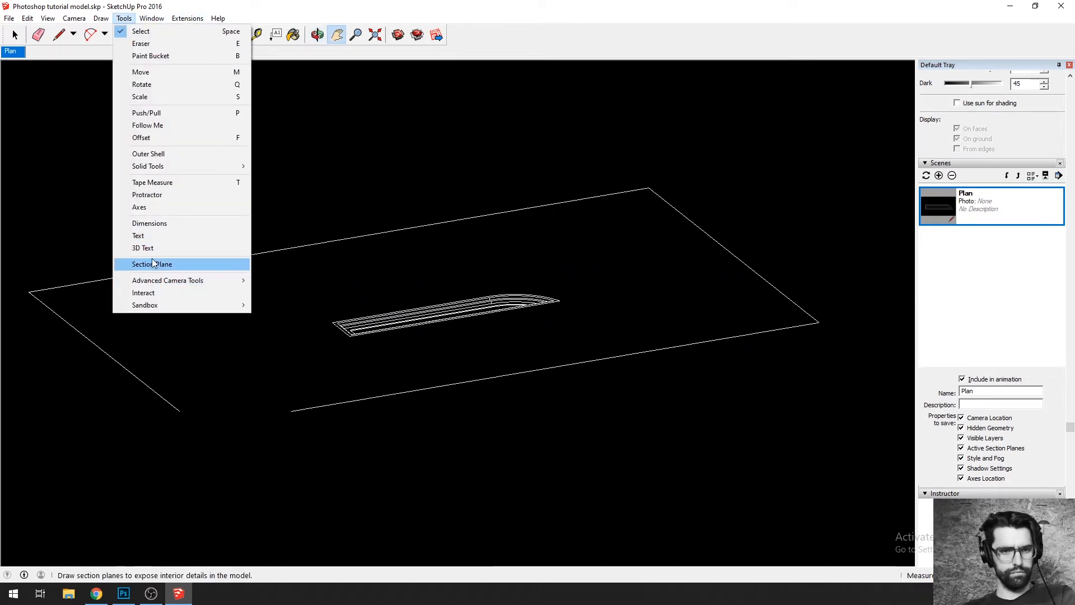
pyautogui.click(152, 264)
pyautogui.press('o')
pyautogui.moveTo(436, 370); pyautogui.dragTo(450, 206)
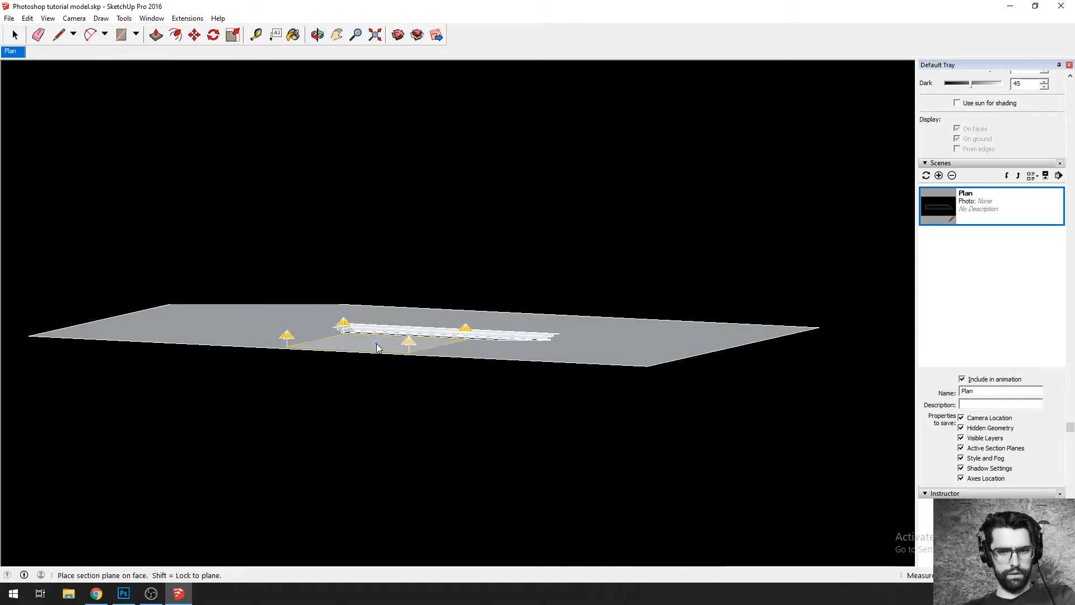
pyautogui.click(380, 334)
pyautogui.press('space')
# Step: Move the section plane along the green axis so it cuts through the basin's innermost recess
pyautogui.scroll(6, 367, 335)
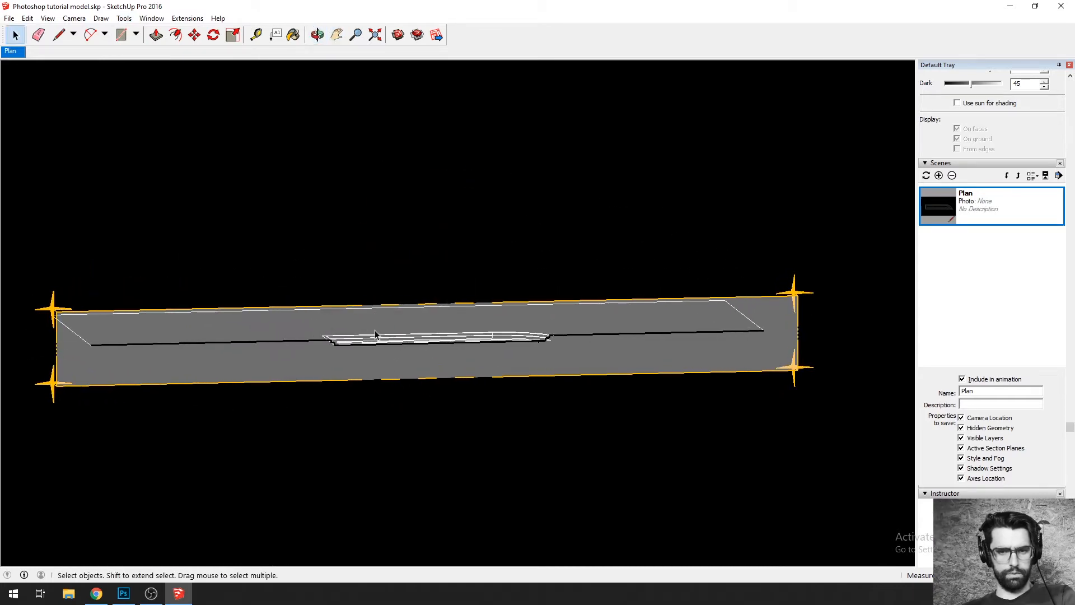
pyautogui.moveTo(317, 337); pyautogui.dragTo(696, 329)
pyautogui.press('m')
pyautogui.click(692, 402)
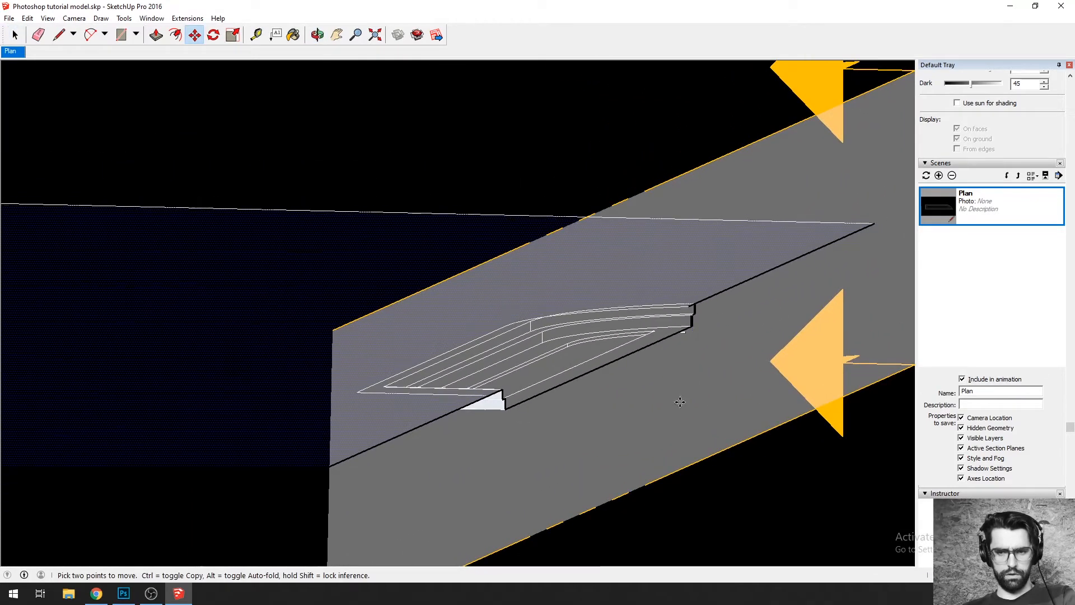
pyautogui.click(690, 421)
pyautogui.press('space')
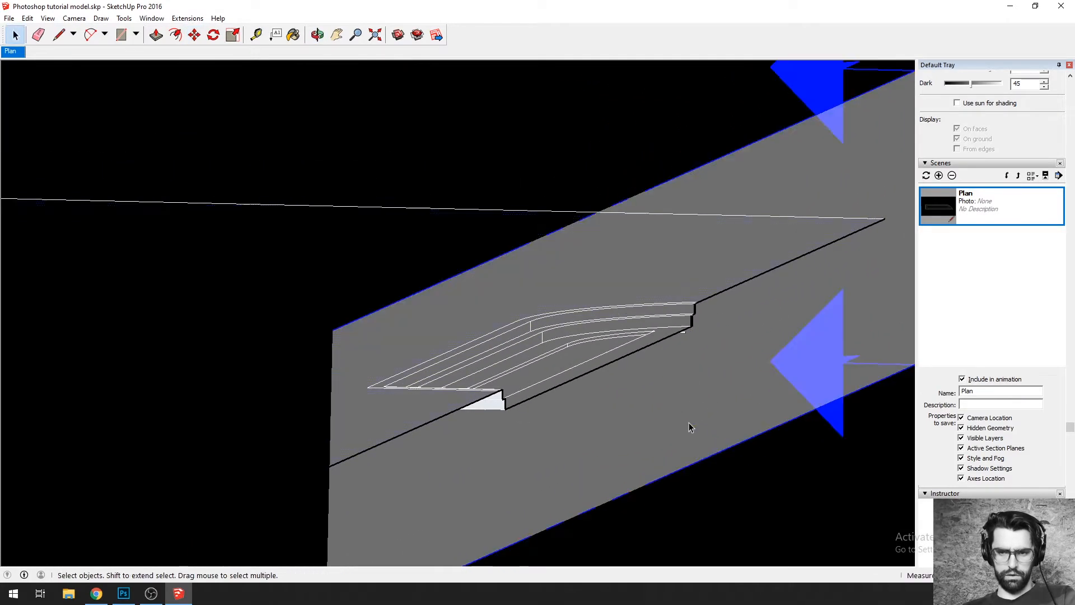
pyautogui.press('m')
pyautogui.click(690, 420)
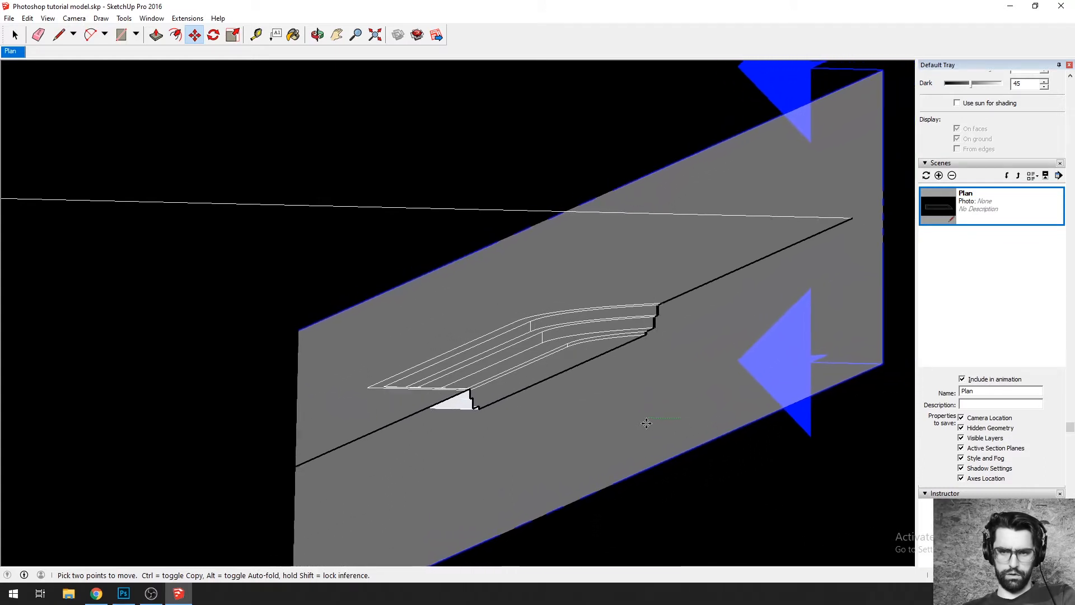
pyautogui.click(644, 421)
pyautogui.press('space')
# Step: Align the camera view squarely to the section plane
pyautogui.moveTo(644, 417); pyautogui.dragTo(475, 365)
pyautogui.press('space')
pyautogui.rightClick(536, 413)
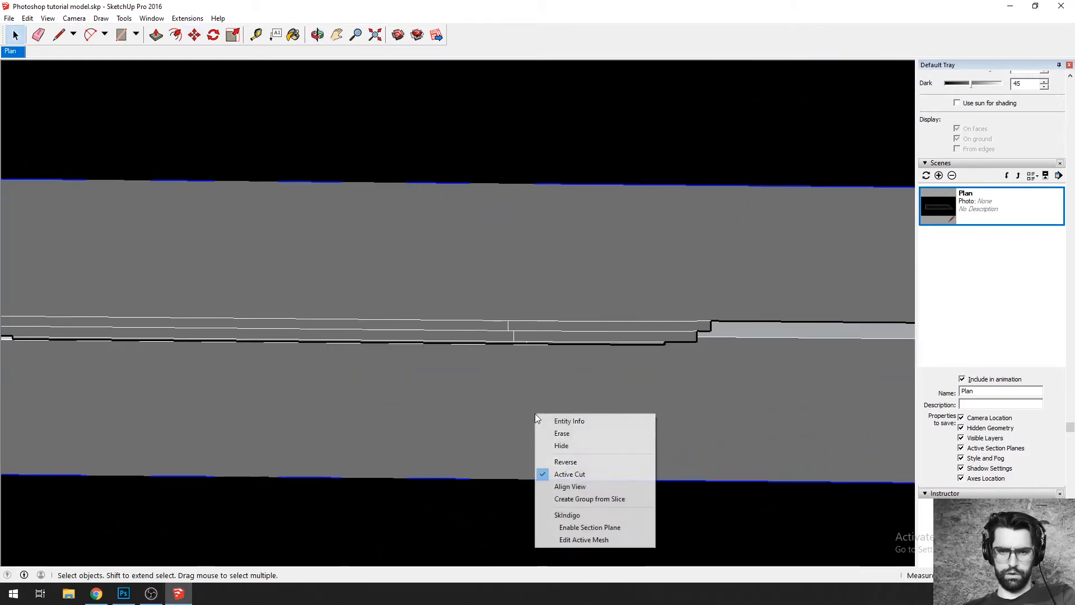
pyautogui.click(440, 177)
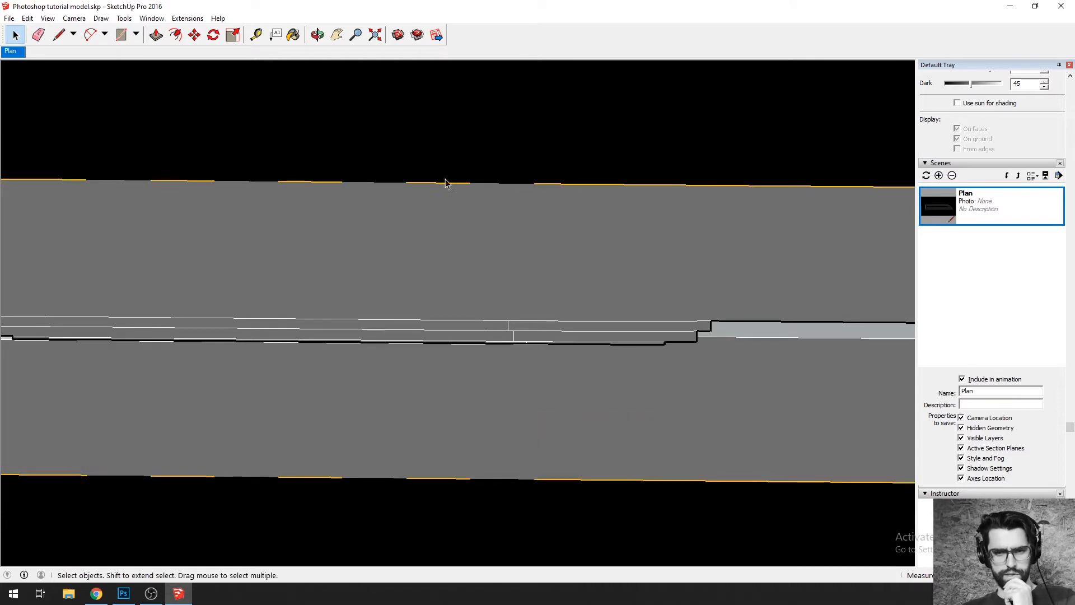
pyautogui.moveTo(446, 183); pyautogui.dragTo(391, 297)
pyautogui.scroll(-6, 530, 312)
pyautogui.press('space')
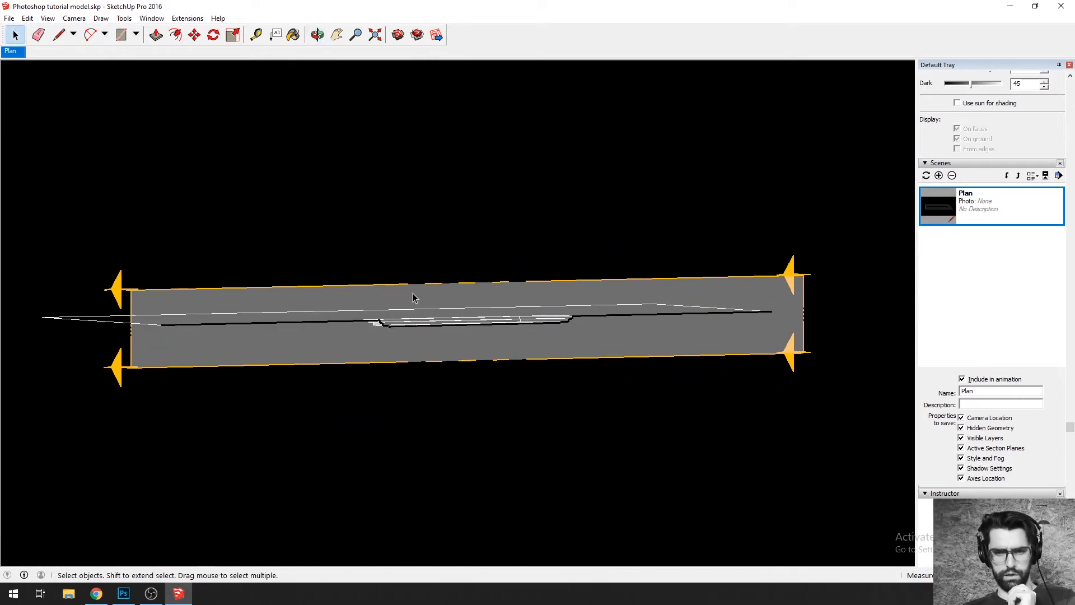
pyautogui.rightClick(417, 292)
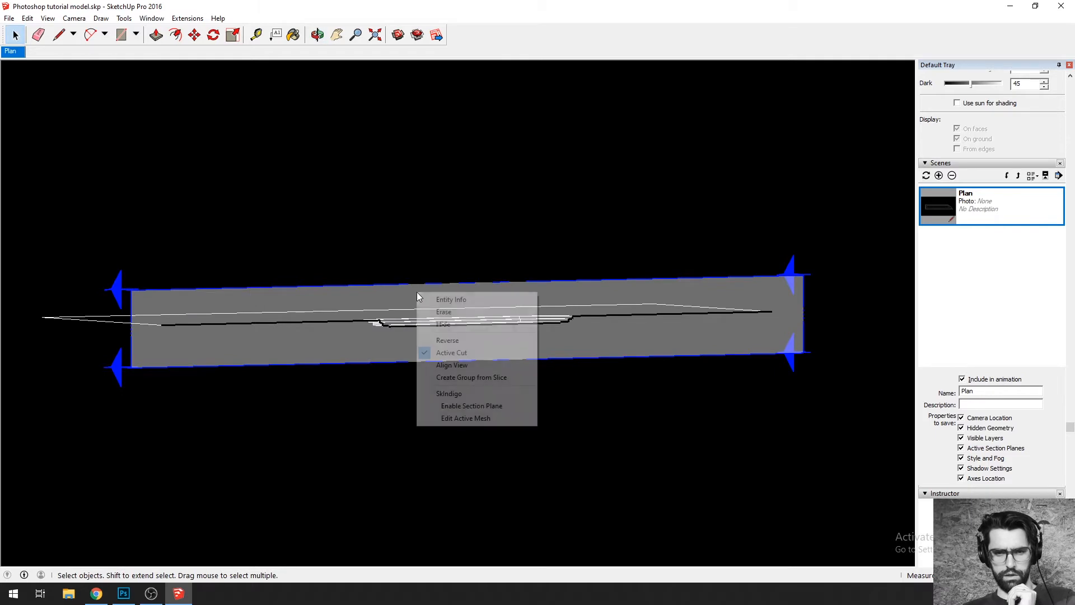
pyautogui.click(441, 365)
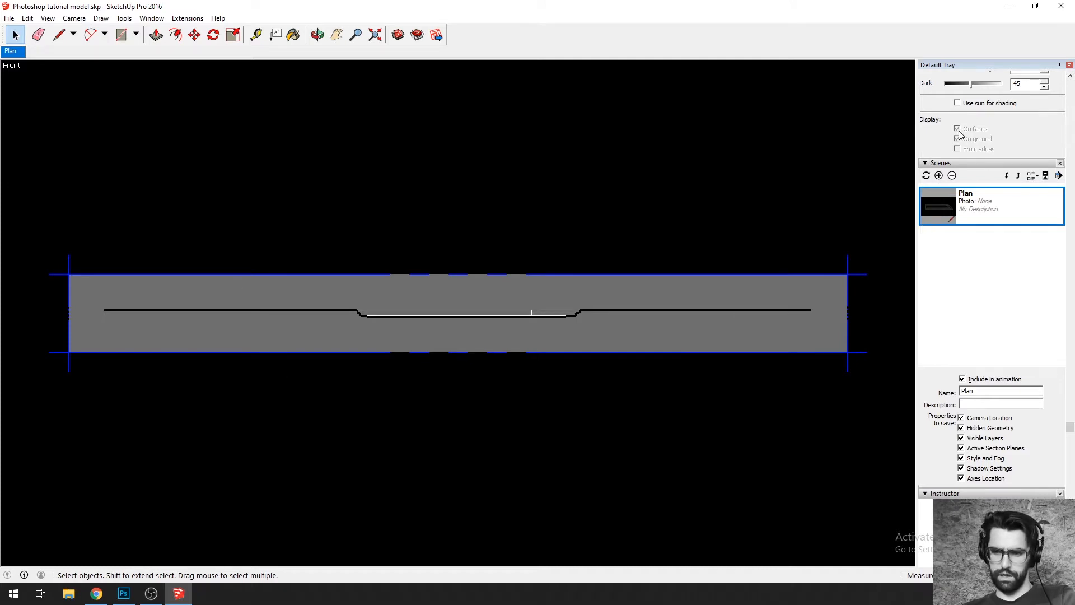
# Step: Turn off the display of Section Planes in the style's modeling settings
pyautogui.scroll(5, 960, 133)
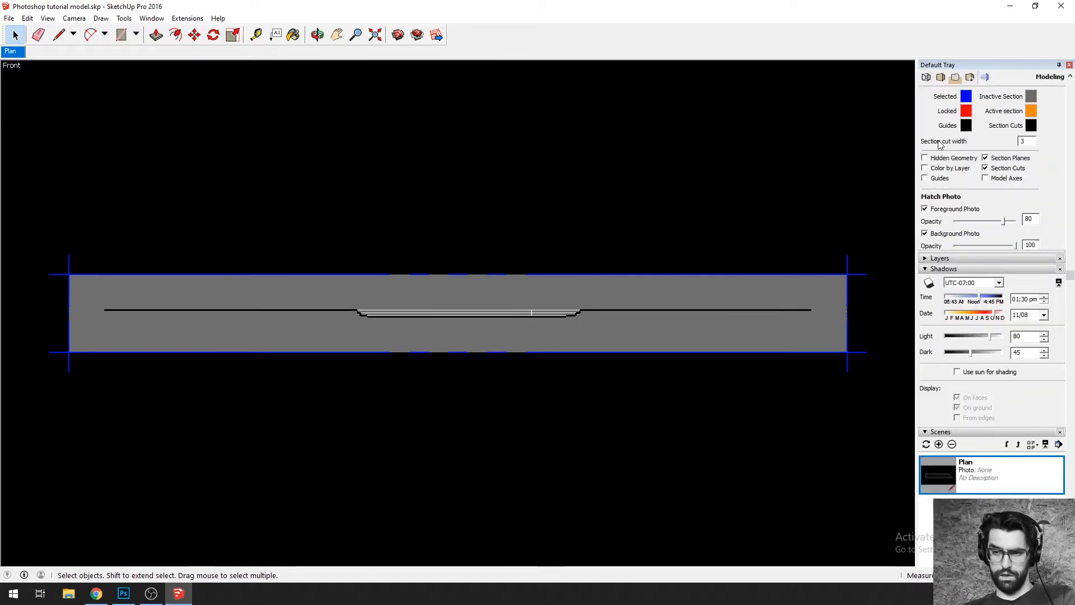
pyautogui.scroll(3, 935, 137)
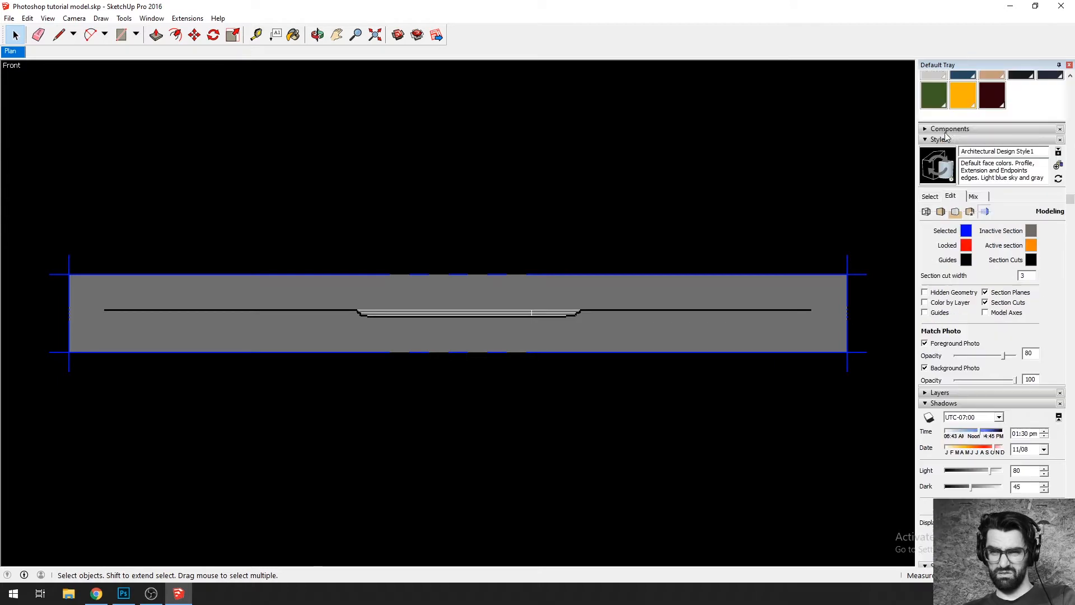
pyautogui.click(985, 292)
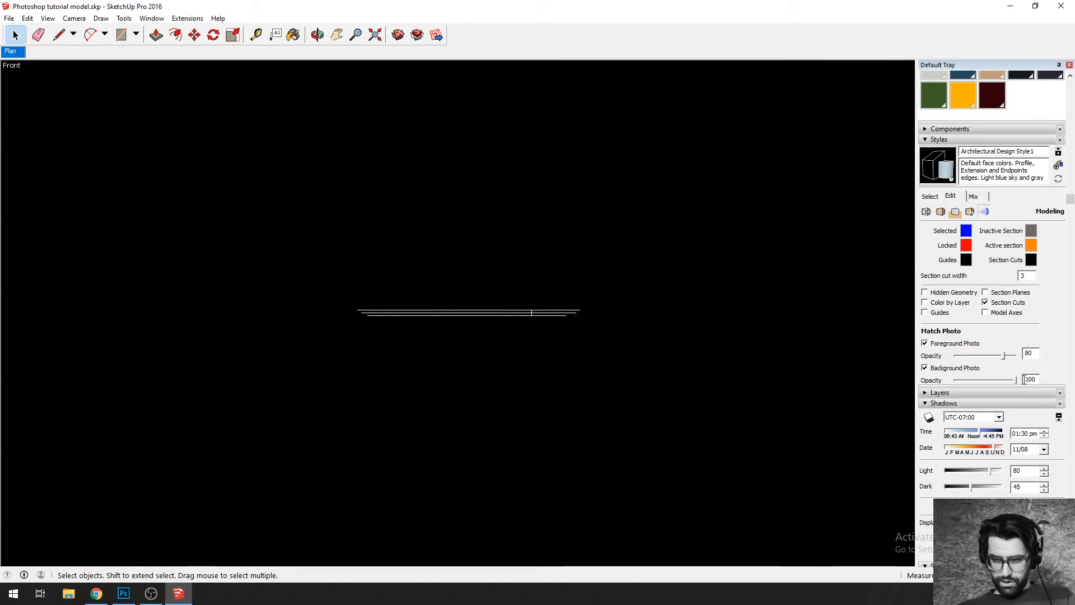
# Step: Set the style's Section Cuts colour to white
pyautogui.click(1030, 260)
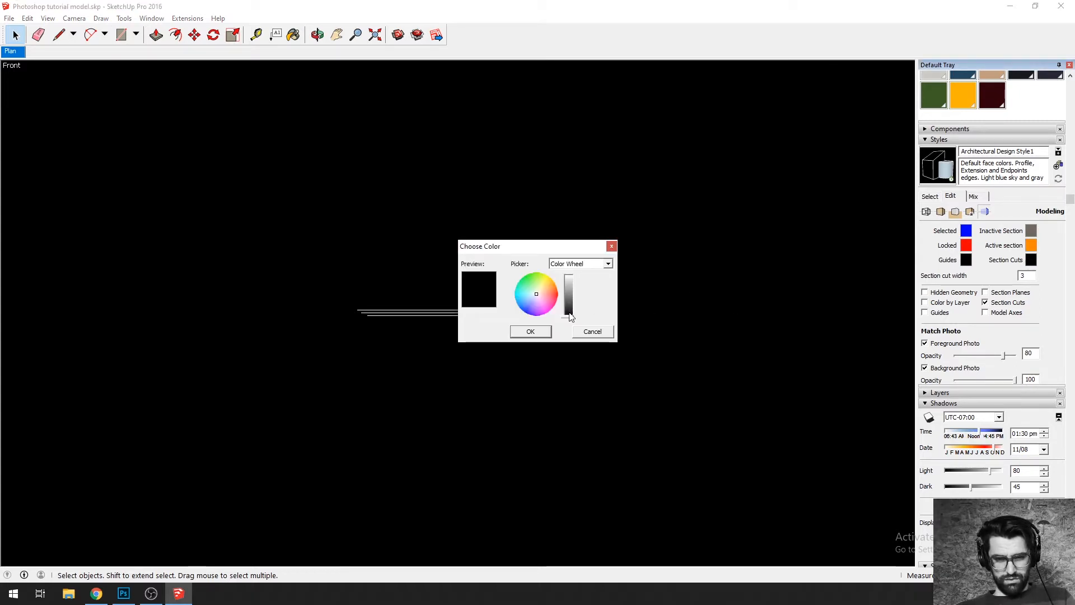
pyautogui.moveTo(570, 317); pyautogui.dragTo(569, 276)
pyautogui.click(530, 331)
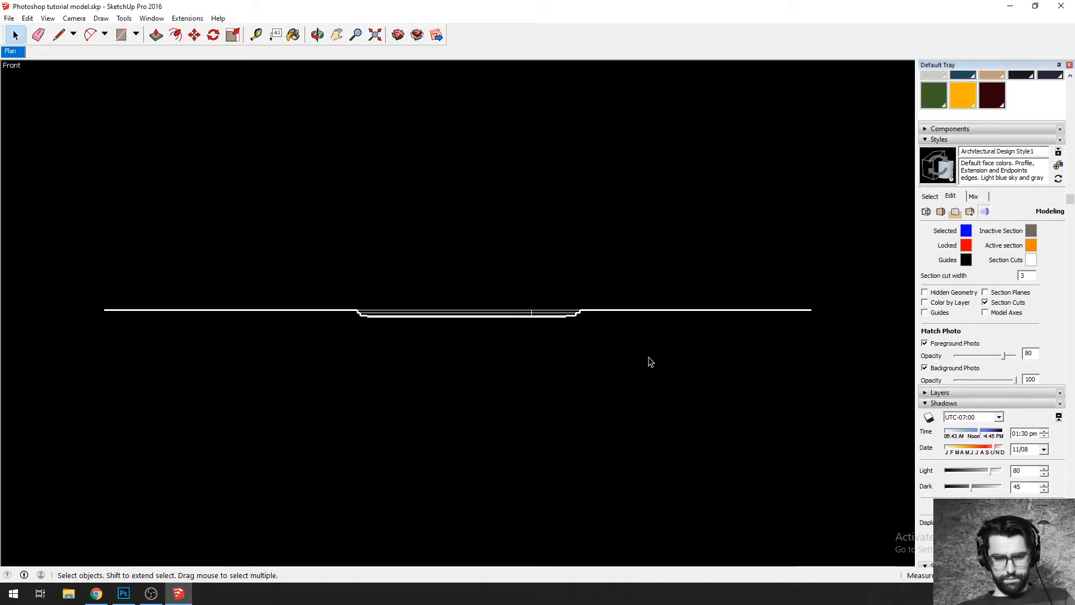
# Step: Enlarge the basin's stepped section profile and centre it in the Front view
pyautogui.scroll(1, 514, 325)
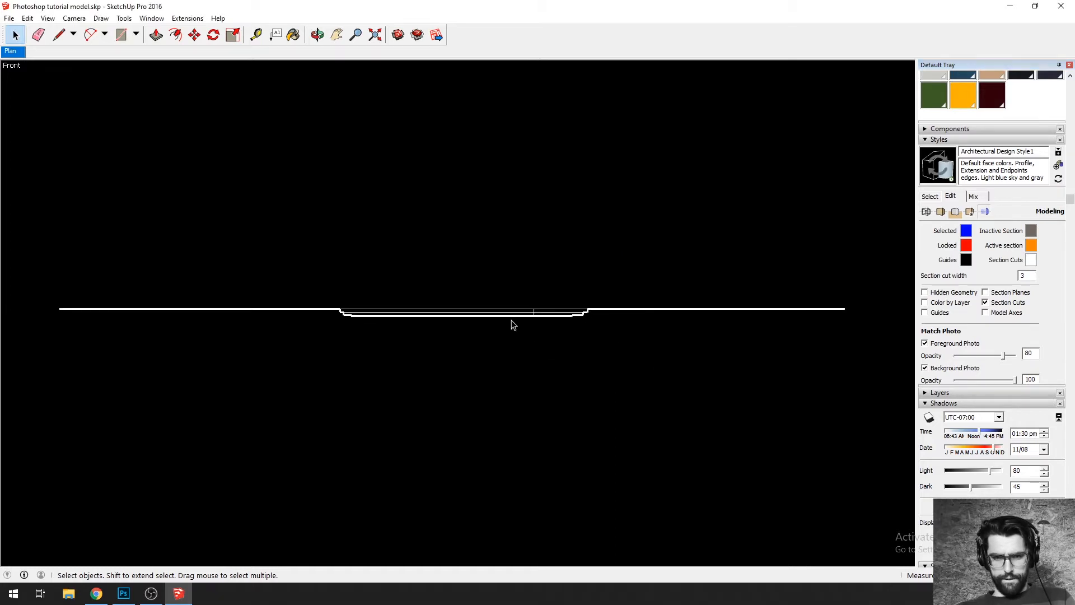
pyautogui.scroll(3, 514, 324)
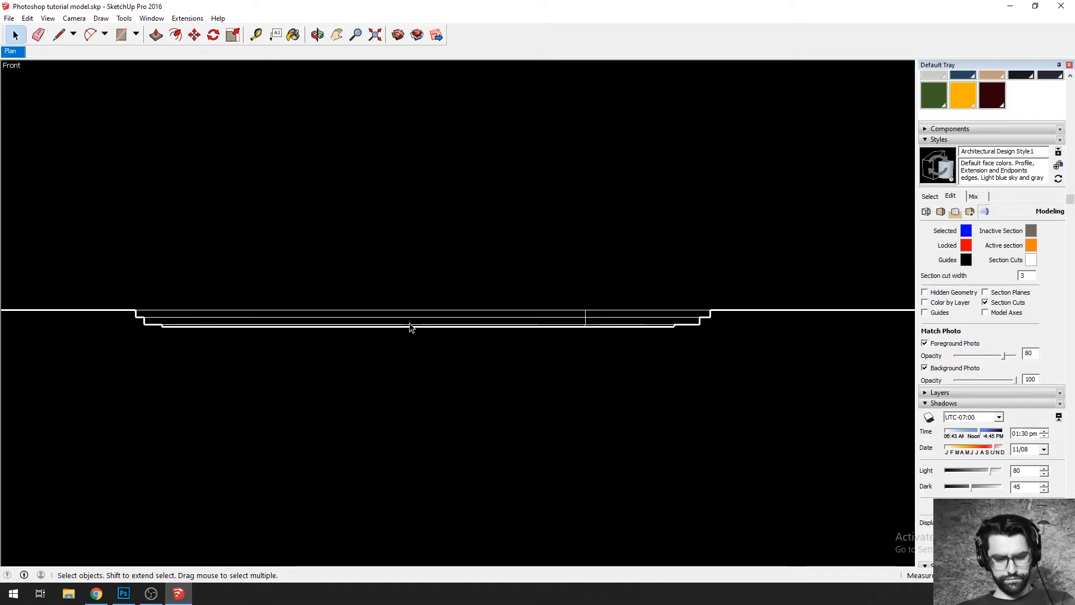
pyautogui.press('h')
pyautogui.moveTo(405, 323); pyautogui.dragTo(429, 334)
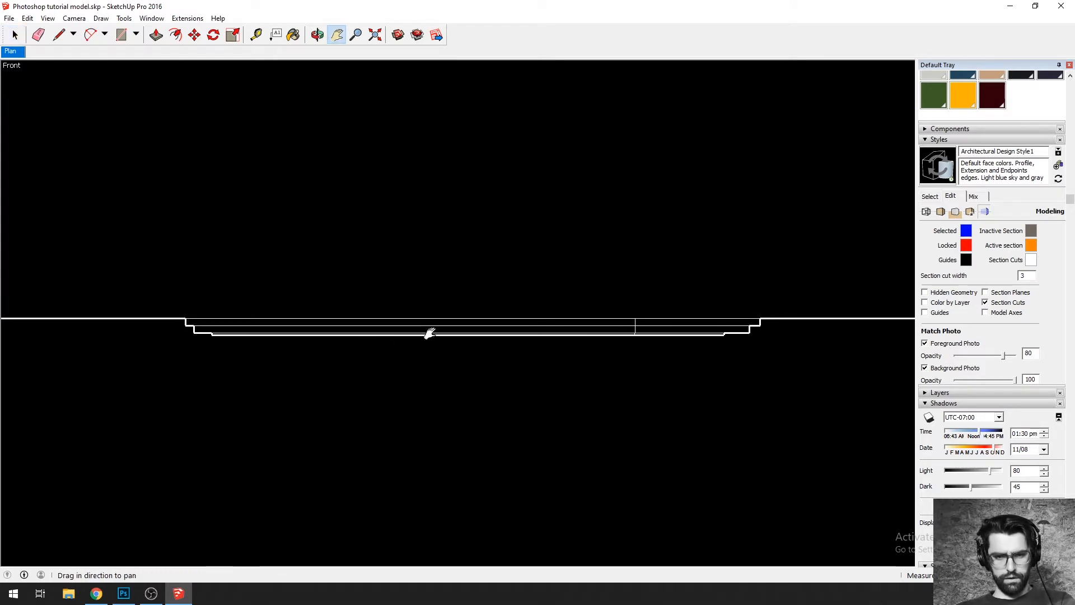
# Step: Centre the section profile and add a scene of this view, updating the selected style with the changes
pyautogui.moveTo(308, 290); pyautogui.dragTo(294, 301)
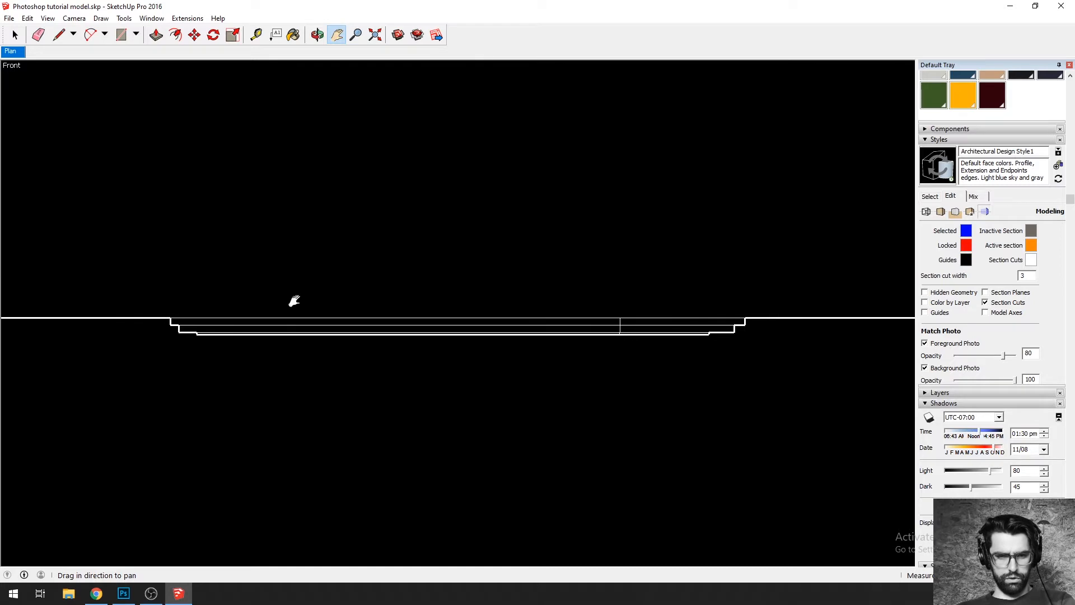
pyautogui.moveTo(257, 262); pyautogui.dragTo(260, 263)
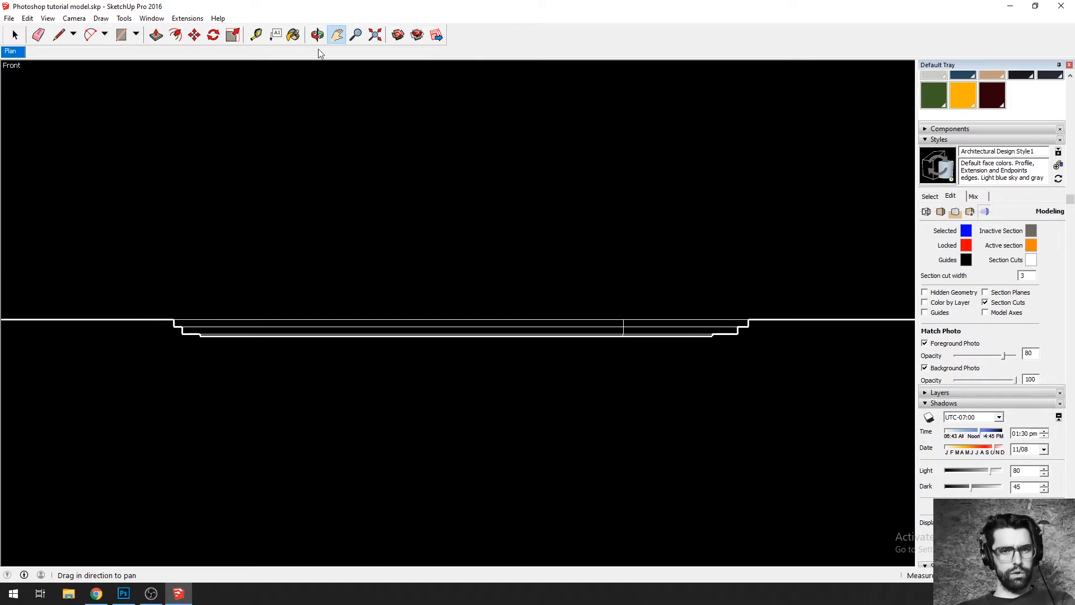
pyautogui.rightClick(11, 52)
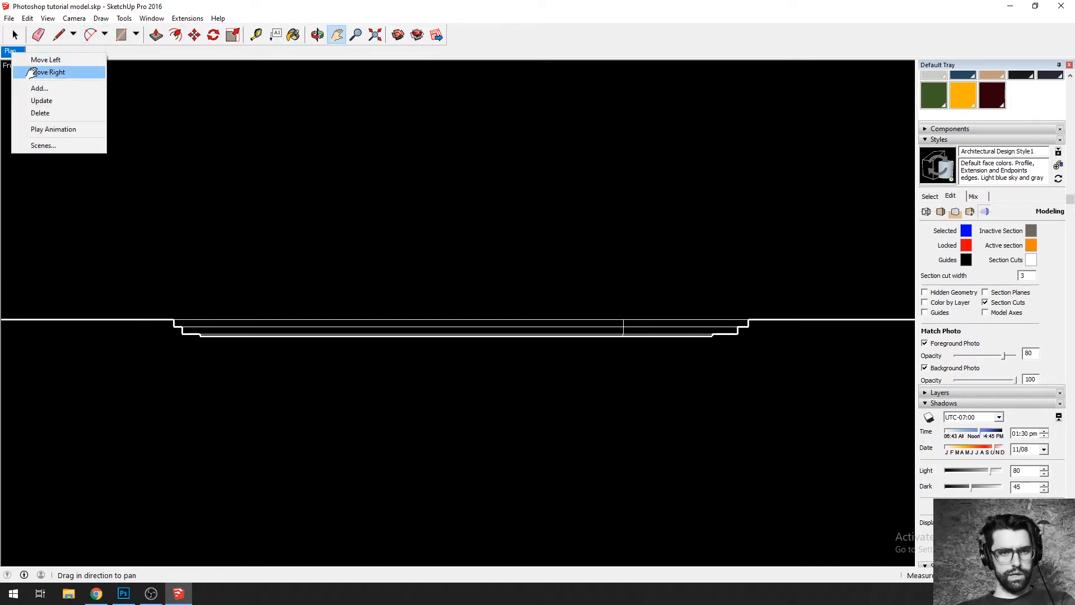
pyautogui.click(45, 88)
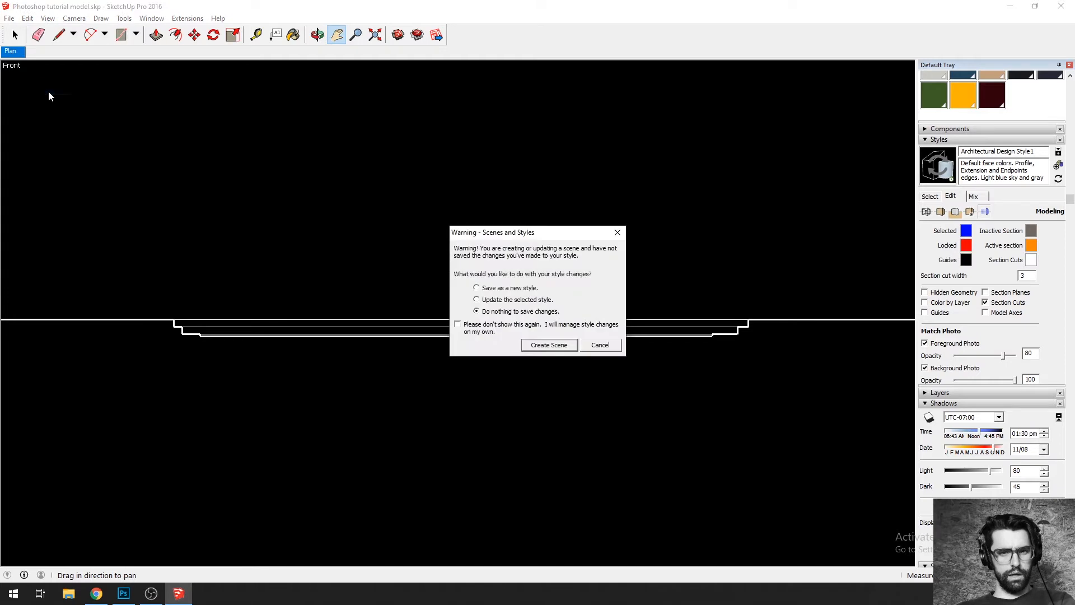
pyautogui.click(492, 301)
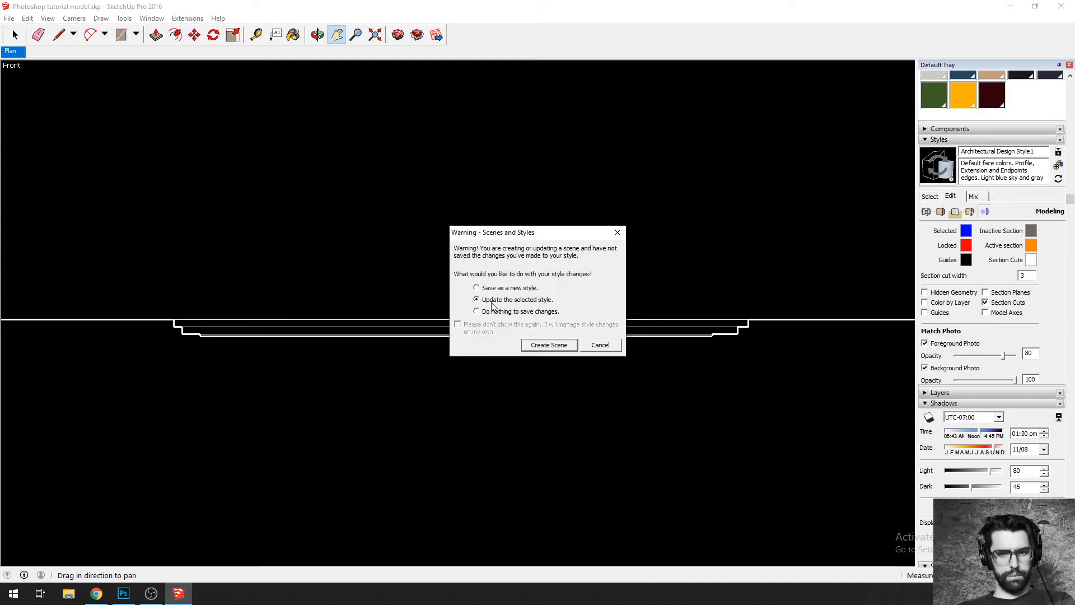
pyautogui.click(556, 347)
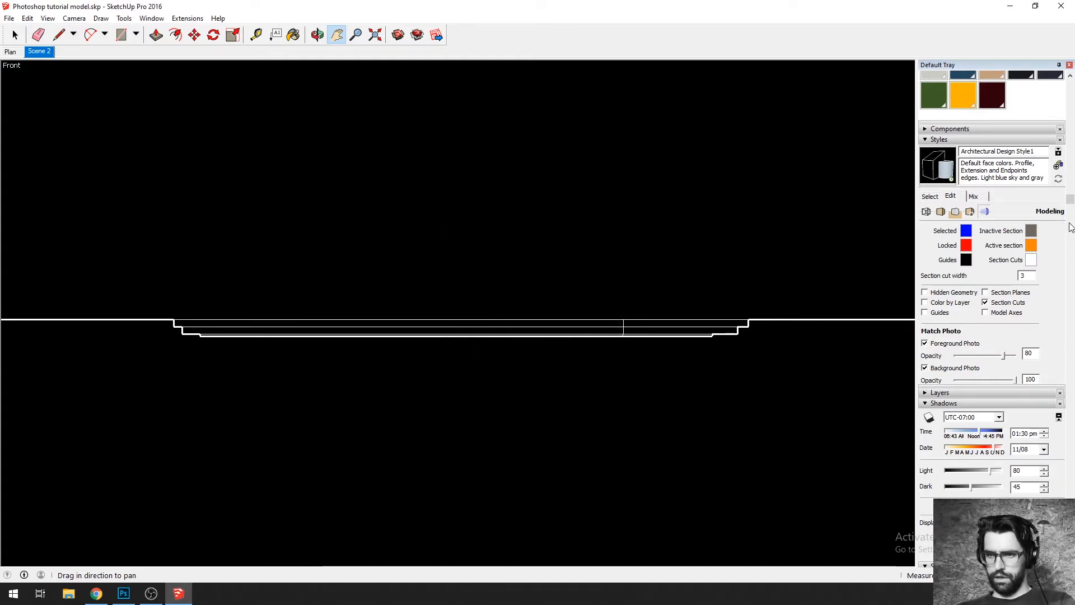
# Step: Rename the newly added scene as Section
pyautogui.scroll(-10, 1071, 227)
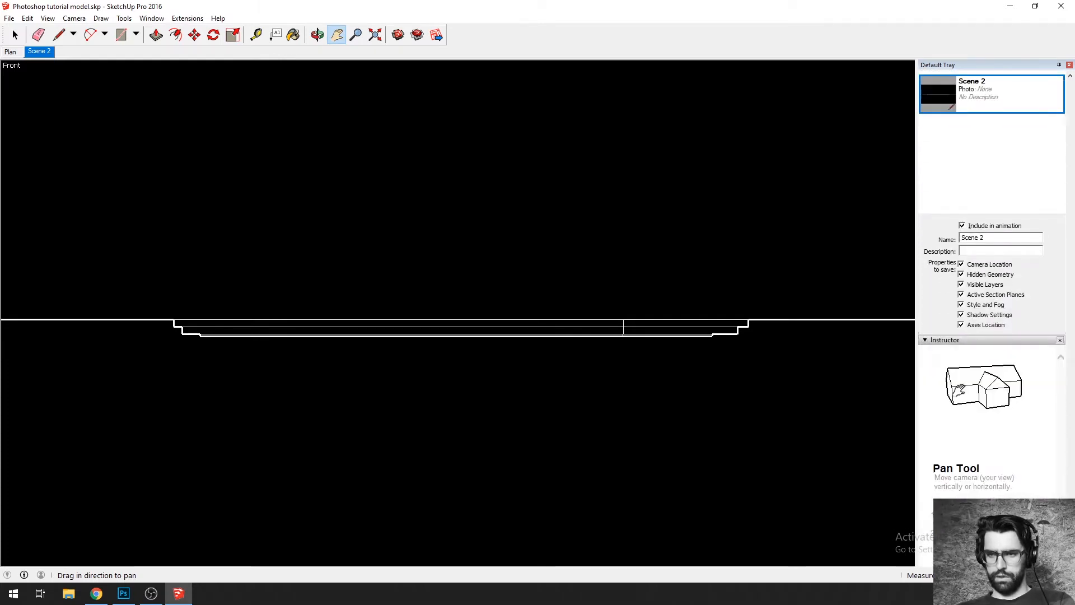
pyautogui.tripleClick(974, 237)
pyautogui.write('S')
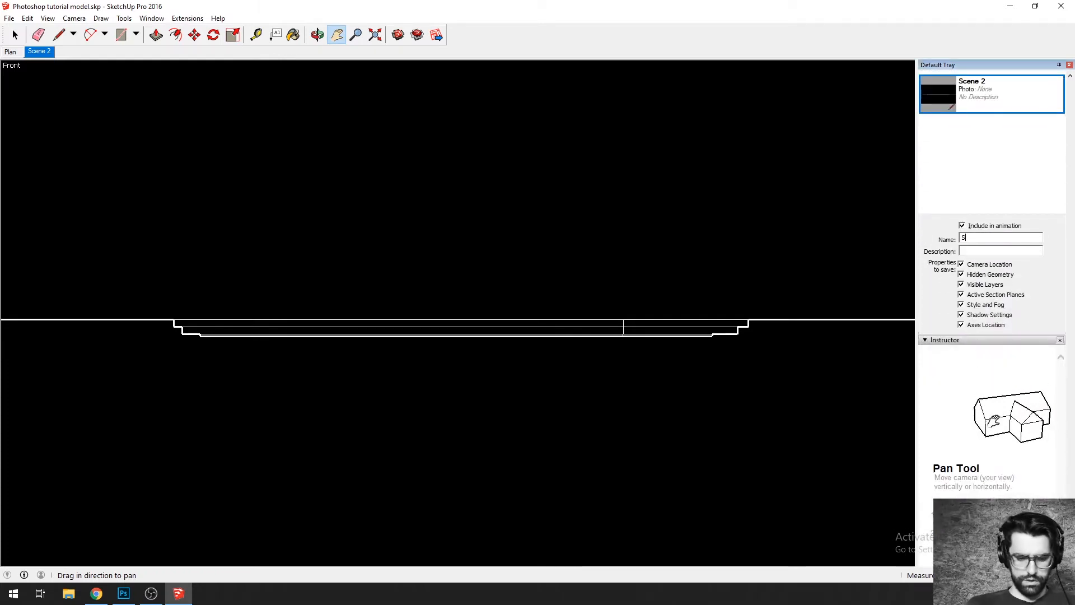
pyautogui.write('ection')
pyautogui.press('Return')
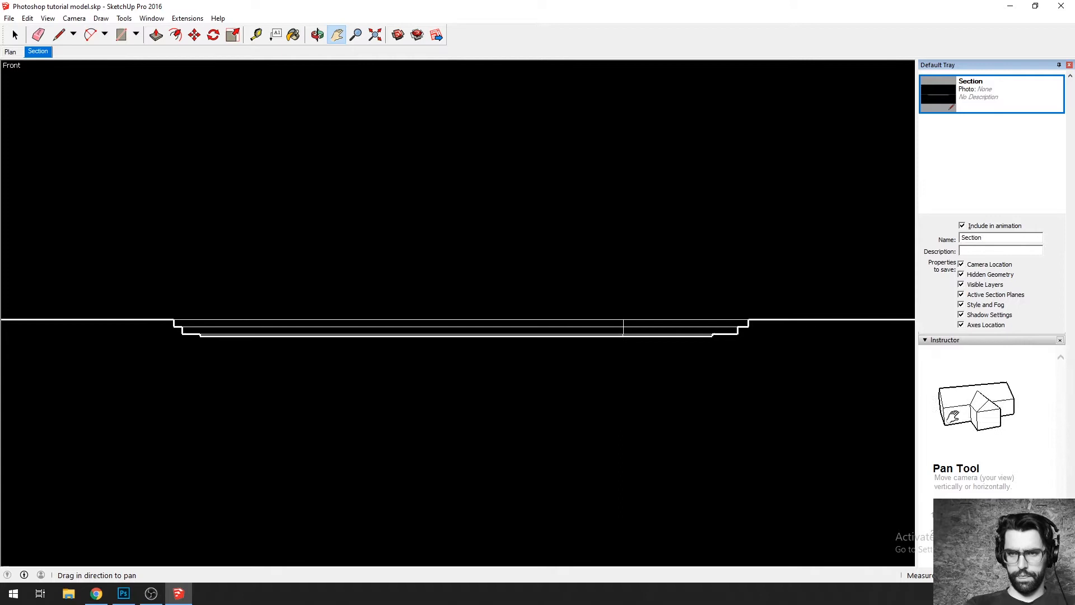
# Step: Recall the Plan scene, tilt the model into a 3D view and switch the camera to Perspective
pyautogui.click(11, 52)
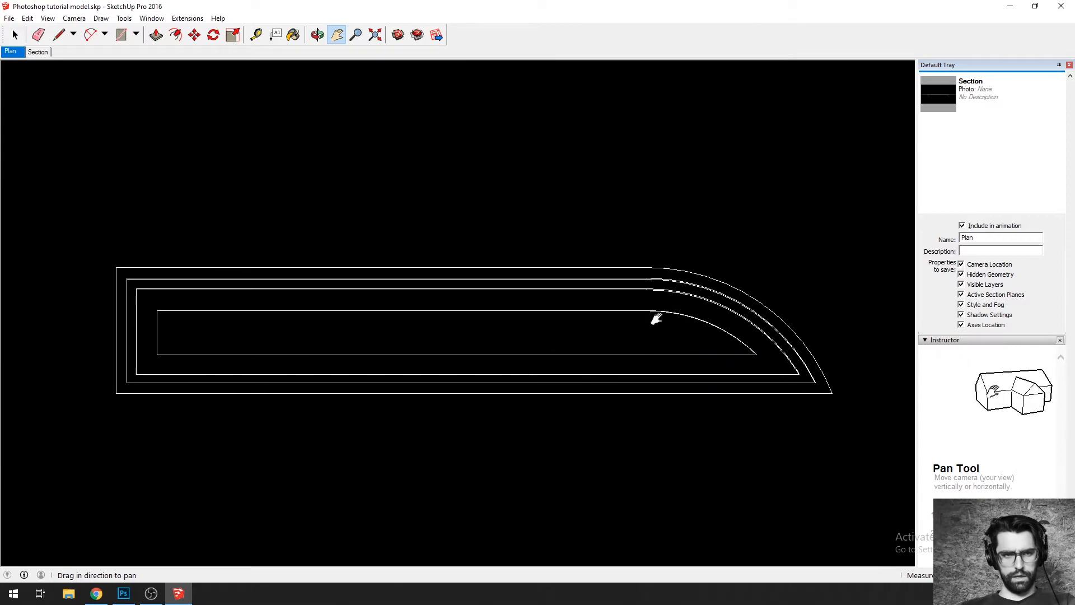
pyautogui.moveTo(693, 379); pyautogui.dragTo(380, 112)
pyautogui.scroll(-6, 337, 247)
pyautogui.press('space')
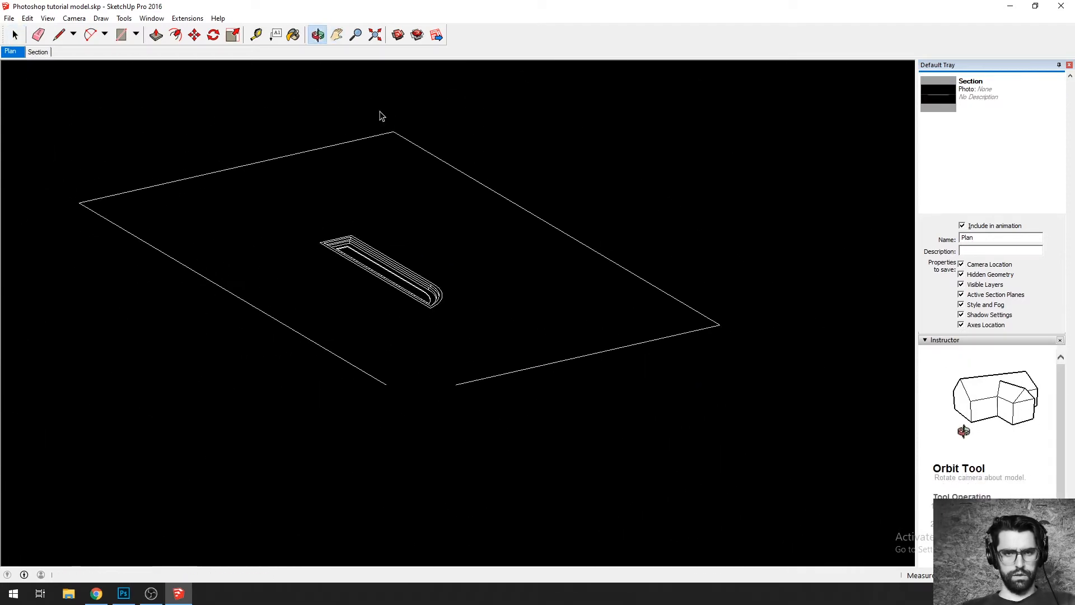
pyautogui.click(73, 18)
pyautogui.click(90, 84)
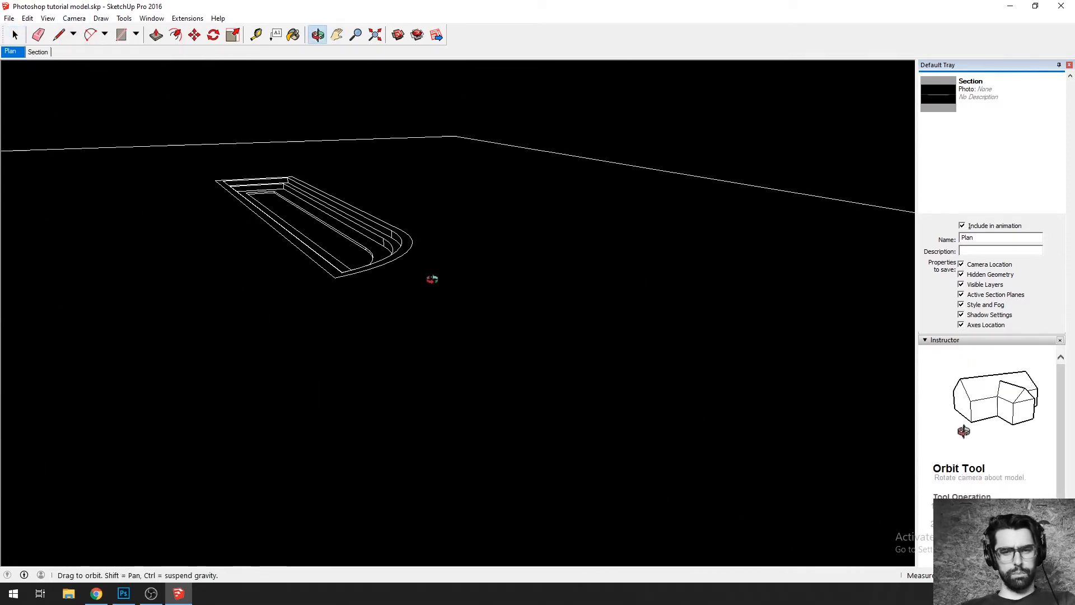
# Step: Try to frame a low perspective view along the basin from its curved end
pyautogui.moveTo(431, 278)
pyautogui.mouseDown()
pyautogui.moveTo(331, 235)
pyautogui.moveTo(415, 285)
pyautogui.mouseUp()
pyautogui.press('space')
pyautogui.press('h')
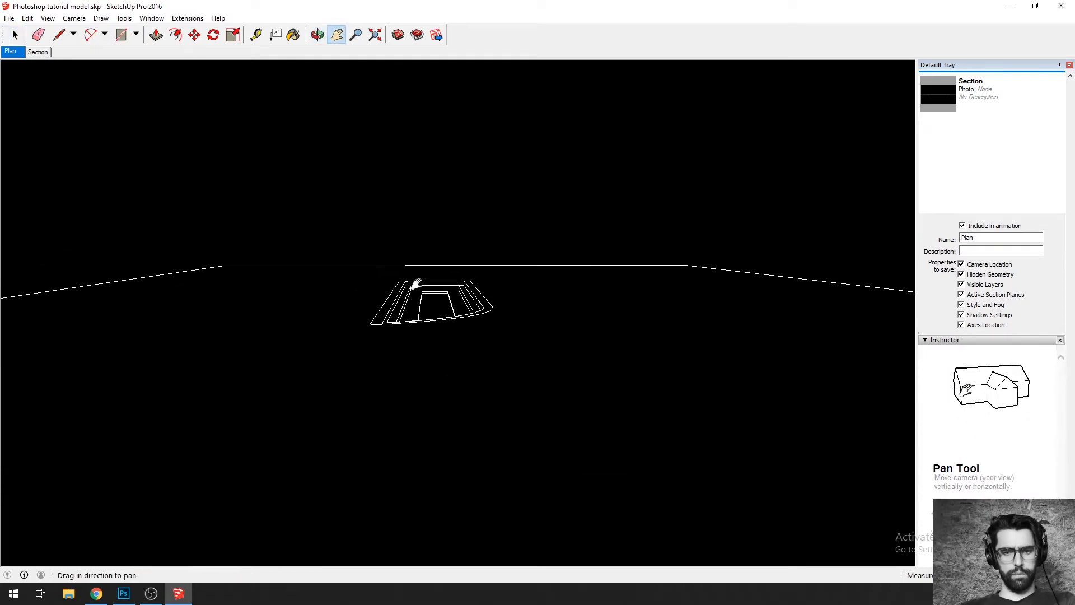
pyautogui.scroll(10, 415, 285)
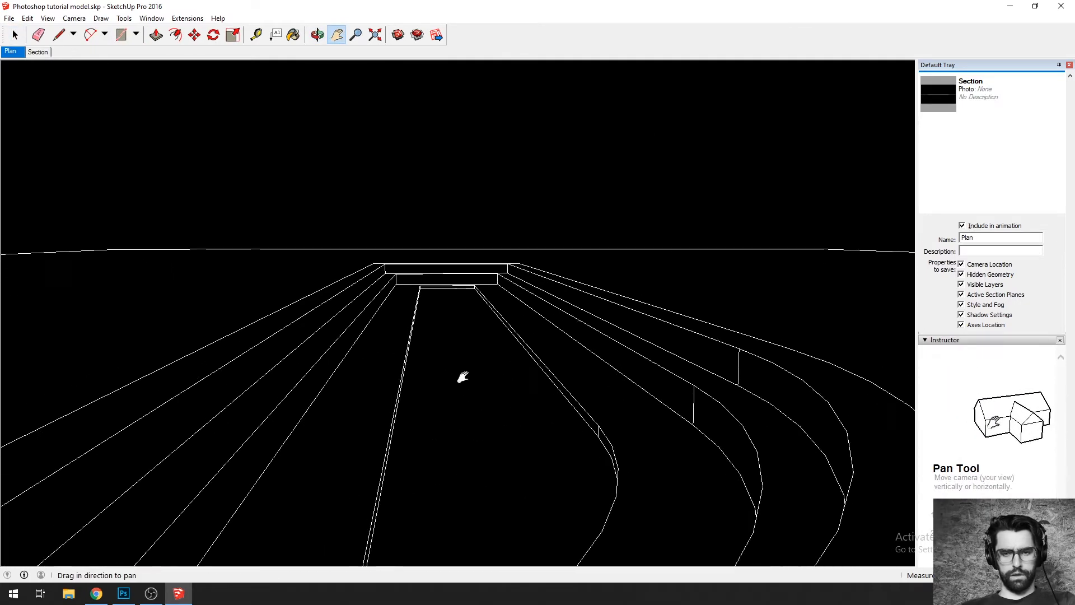
pyautogui.moveTo(462, 376); pyautogui.dragTo(449, 345)
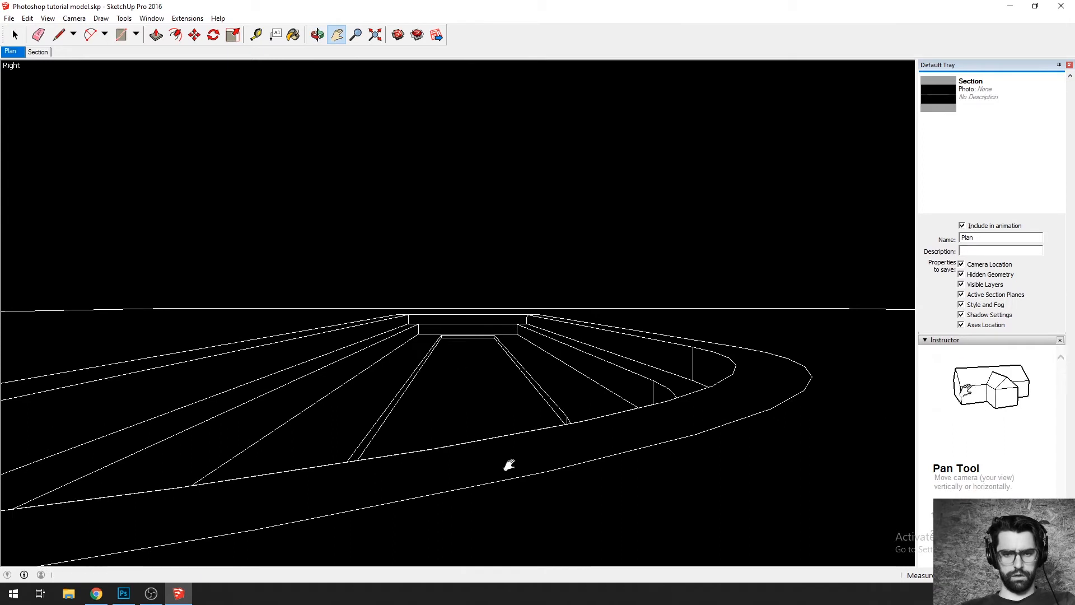
pyautogui.scroll(-5, 509, 465)
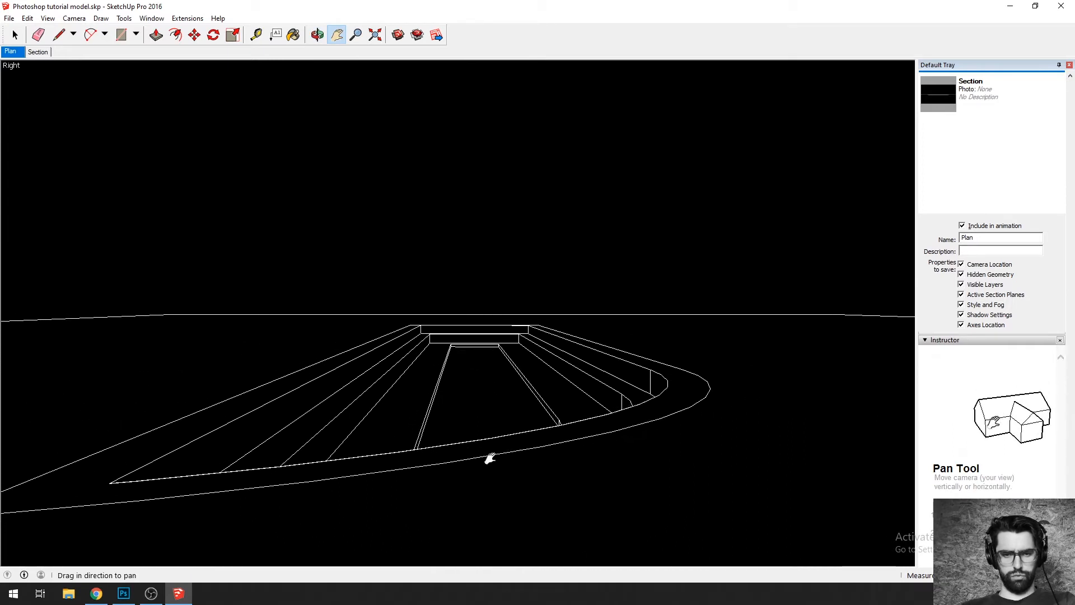
pyautogui.moveTo(490, 459); pyautogui.dragTo(505, 358)
pyautogui.scroll(-5, 506, 357)
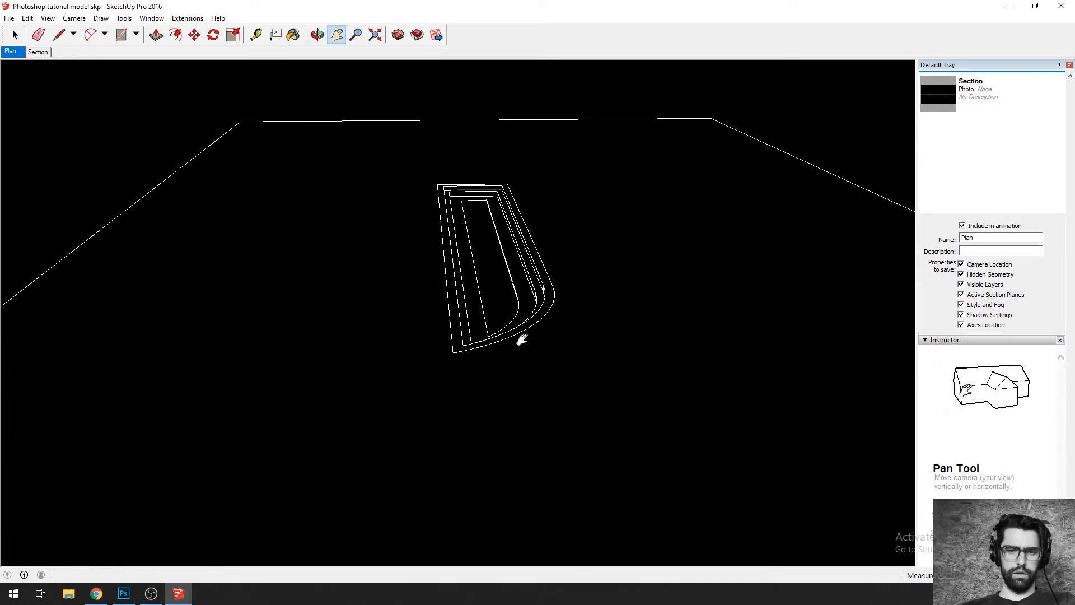
# Step: Place the camera on the ground beyond the basin's curved end with Position Camera and turn it towards the basin
pyautogui.moveTo(451, 313); pyautogui.dragTo(627, 406)
pyautogui.scroll(-2, 425, 280)
pyautogui.moveTo(425, 280); pyautogui.dragTo(339, 319)
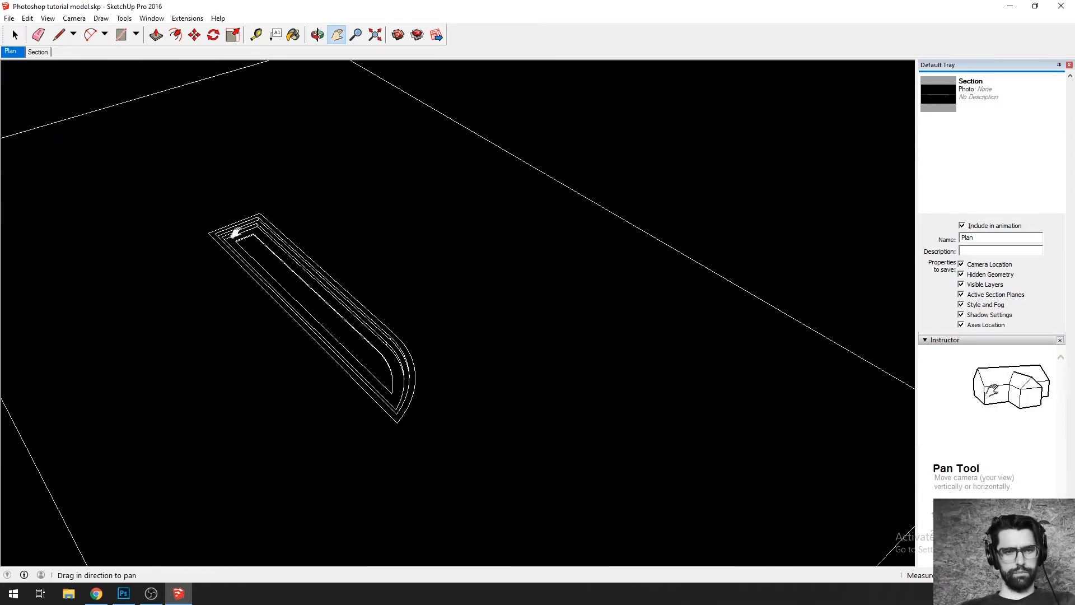
pyautogui.click(73, 20)
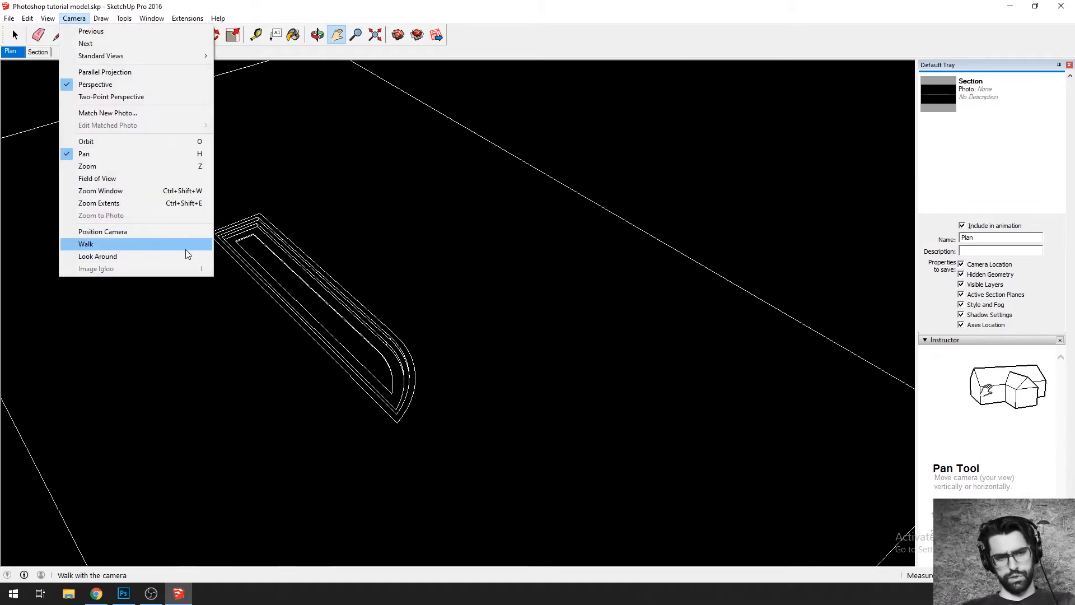
pyautogui.click(156, 233)
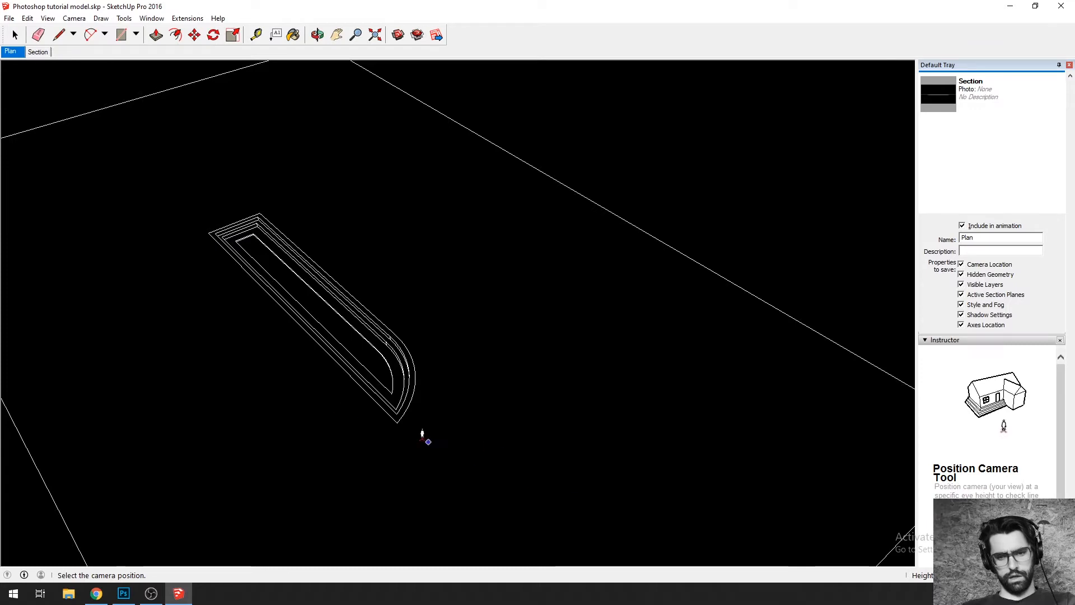
pyautogui.click(439, 430)
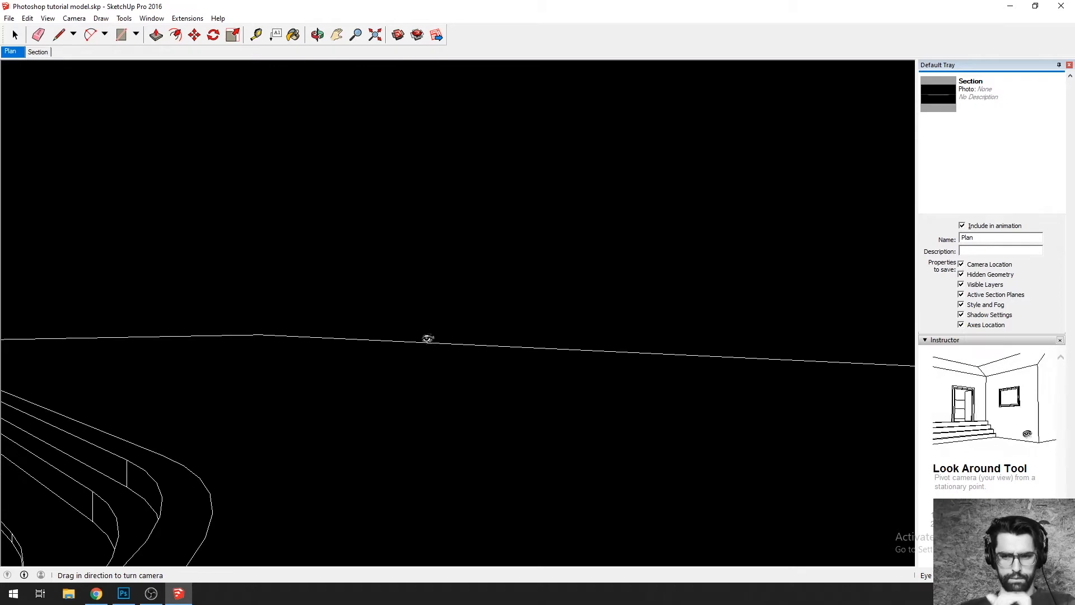
pyautogui.moveTo(451, 297); pyautogui.dragTo(407, 418)
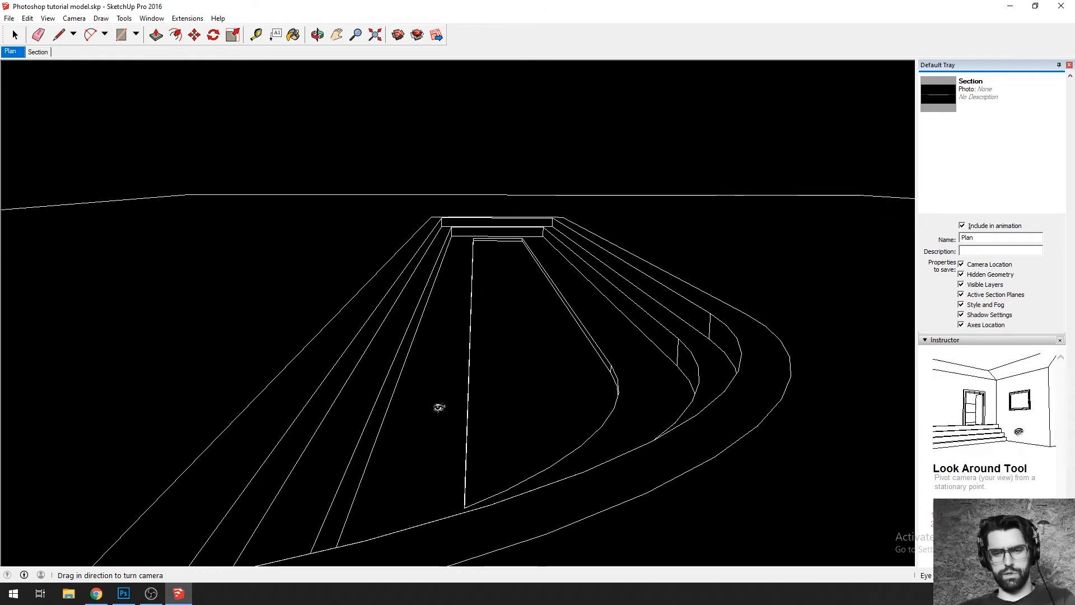
# Step: Frame the whole basin lengthwise in a low perspective view, with the curved end in the foreground
pyautogui.moveTo(553, 426); pyautogui.dragTo(526, 415)
pyautogui.press('h')
pyautogui.moveTo(558, 366); pyautogui.dragTo(574, 379)
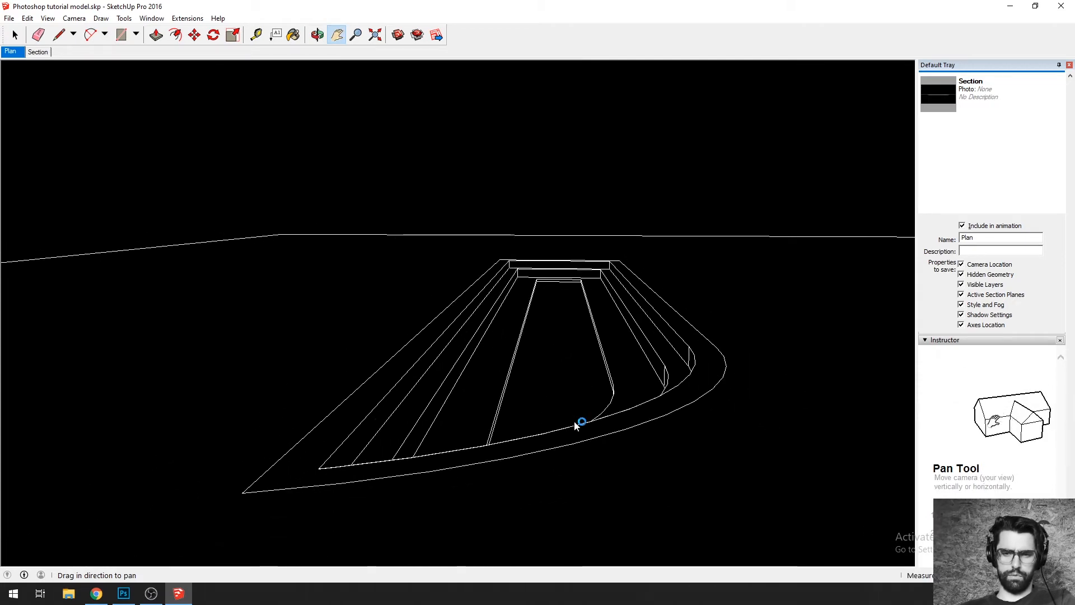
pyautogui.moveTo(574, 425); pyautogui.dragTo(566, 401)
pyautogui.scroll(2, 574, 378)
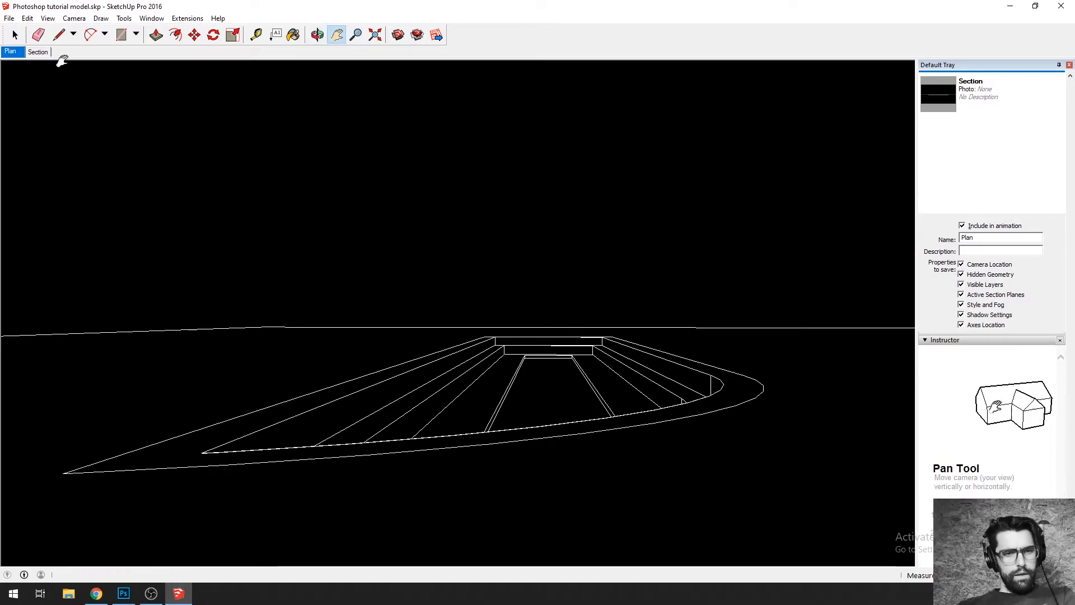
# Step: Save the low perspective view as a new scene named Persp1
pyautogui.rightClick(46, 53)
pyautogui.click(62, 90)
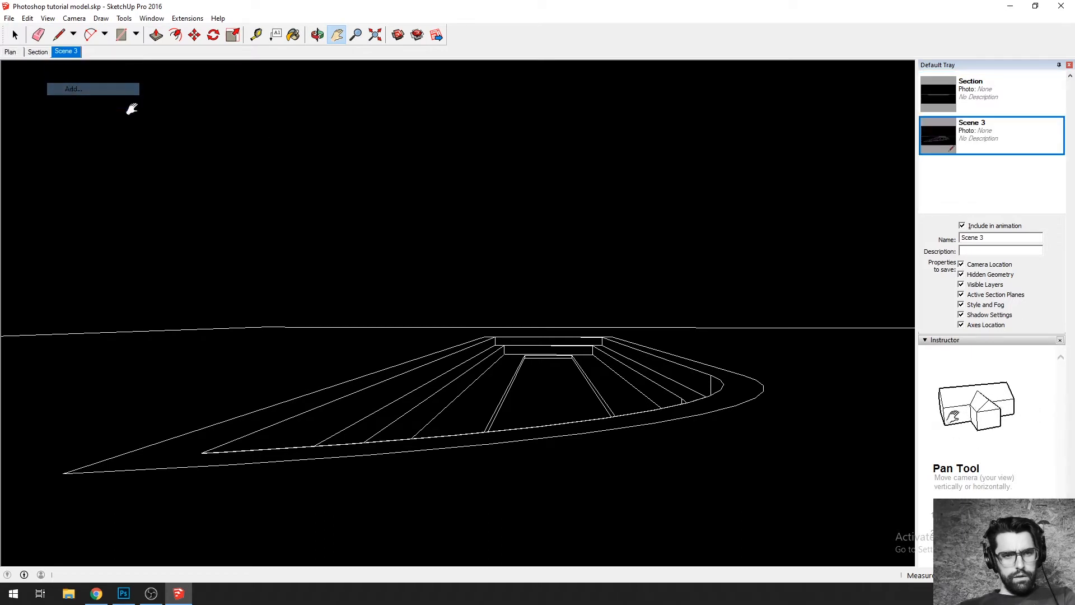
pyautogui.moveTo(991, 238); pyautogui.dragTo(928, 239)
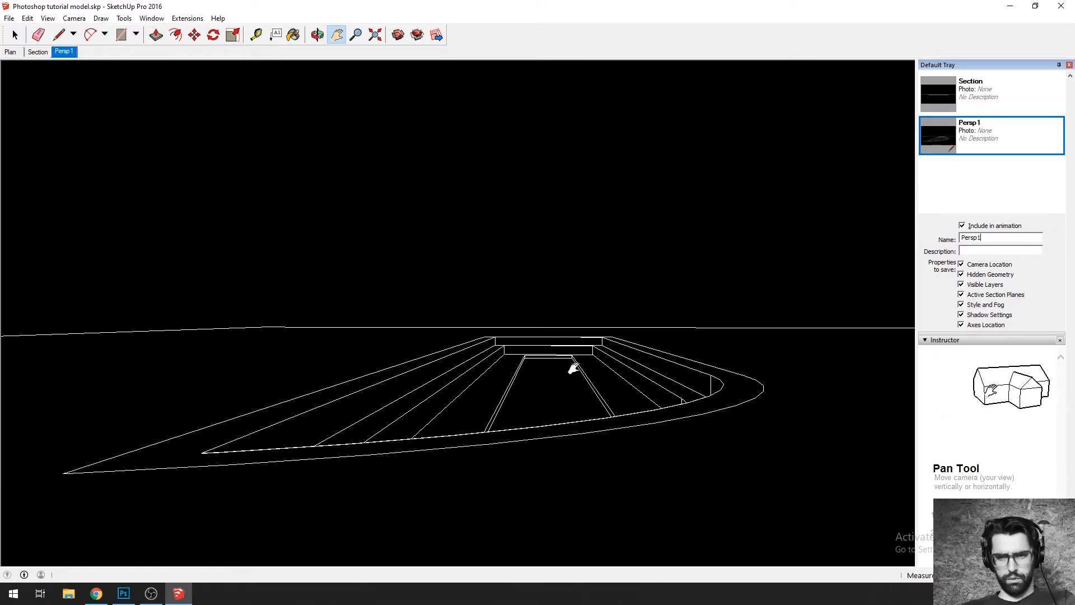
# Step: Move the view down inside the basin, looking along its stepped sides towards the far end wall
pyautogui.moveTo(573, 368)
pyautogui.mouseDown()
pyautogui.moveTo(565, 395)
pyautogui.moveTo(737, 352)
pyautogui.moveTo(552, 340)
pyautogui.moveTo(560, 285)
pyautogui.mouseUp()
pyautogui.scroll(5, 541, 389)
pyautogui.scroll(8, 582, 191)
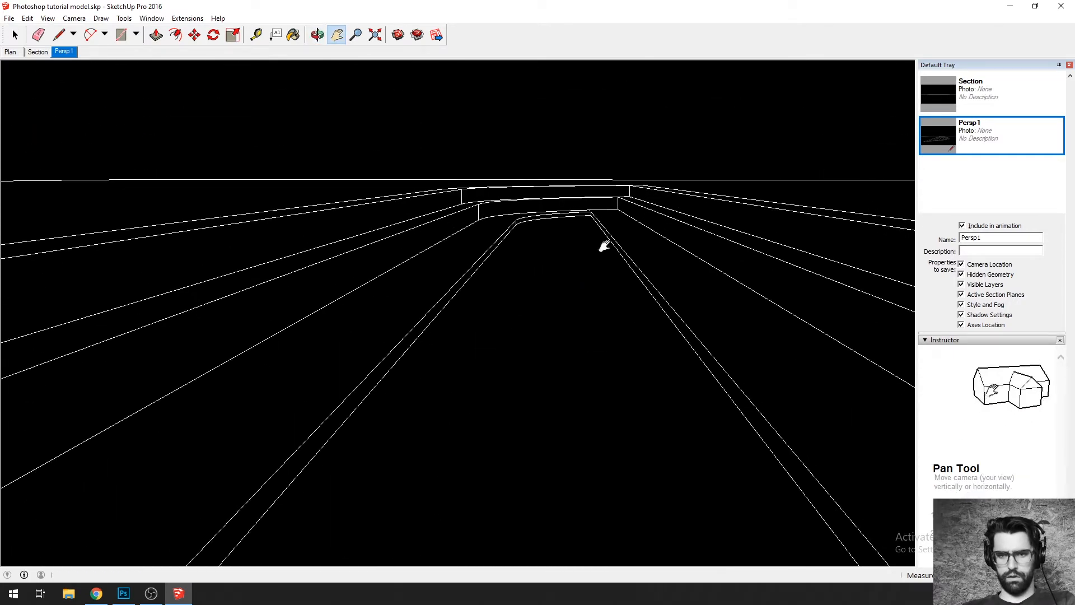
pyautogui.moveTo(604, 247); pyautogui.dragTo(578, 294)
pyautogui.moveTo(588, 339); pyautogui.dragTo(560, 287)
pyautogui.press('h')
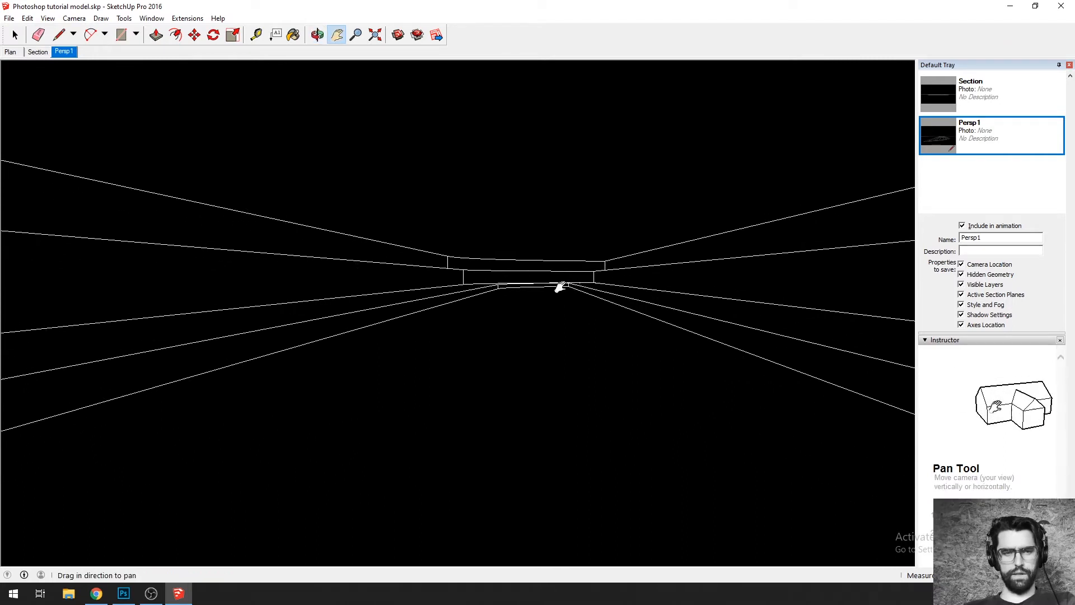
# Step: Save the interior view as a new scene named "Pers2 inner"
pyautogui.rightClick(71, 52)
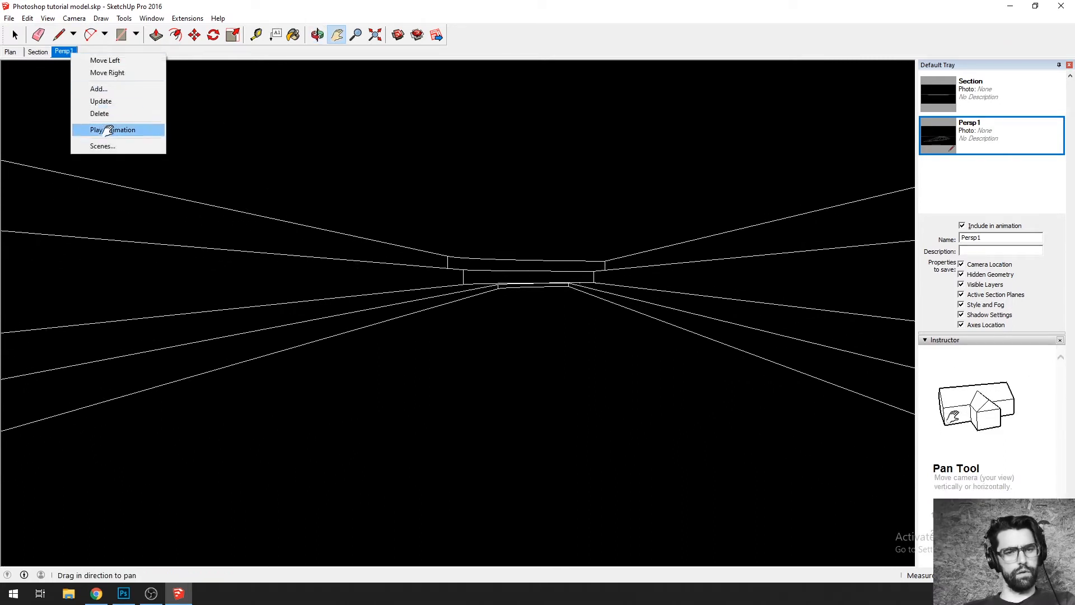
pyautogui.click(96, 89)
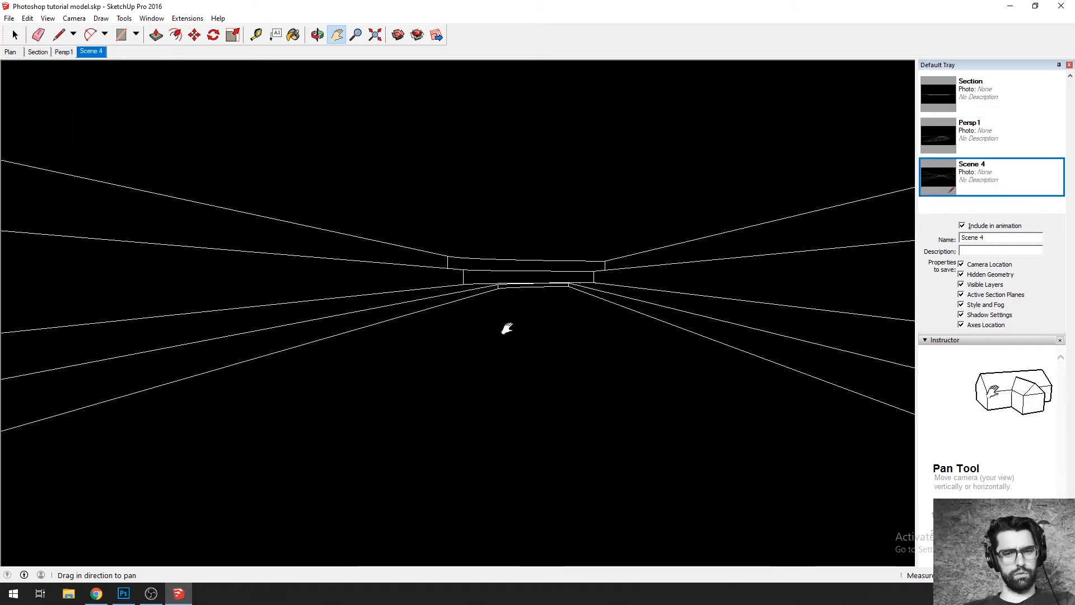
pyautogui.click(984, 239)
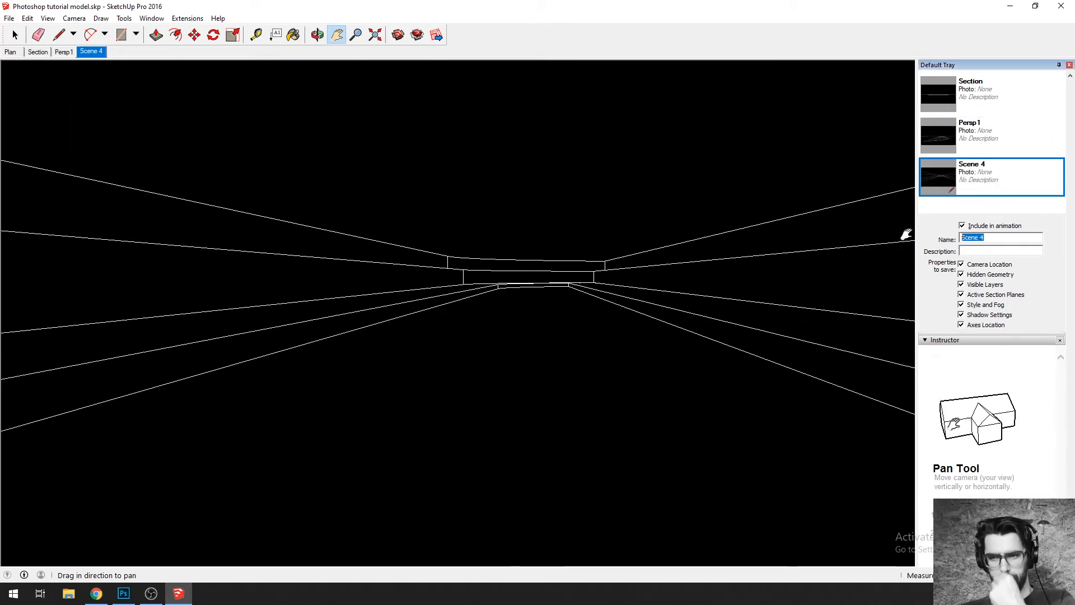
pyautogui.write('Pers')
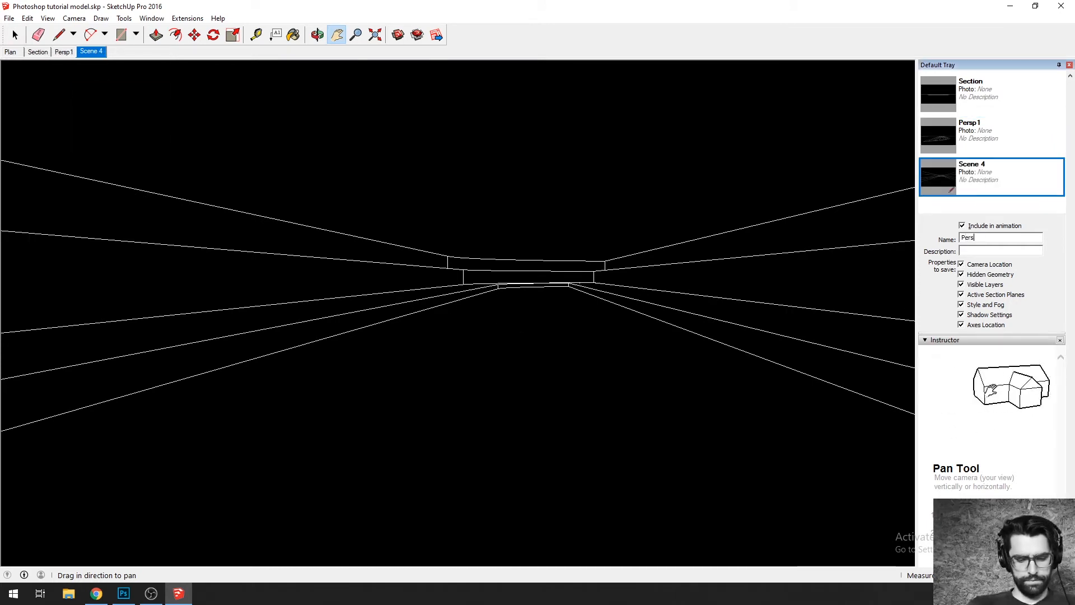
pyautogui.write('2 inner')
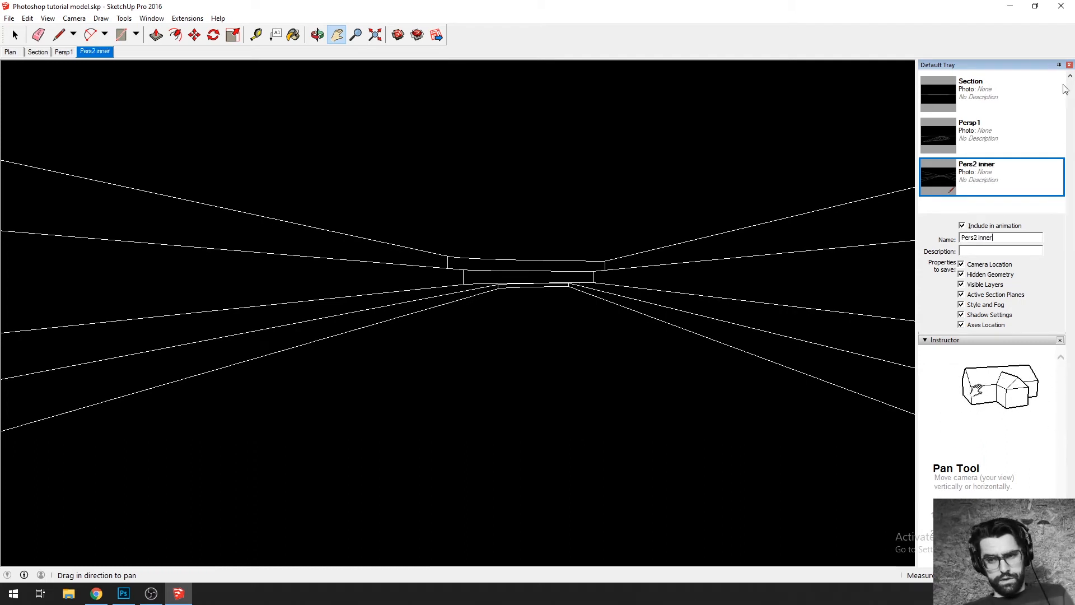
# Step: Recall the Plan scene from the scene list
pyautogui.scroll(2, 996, 157)
pyautogui.click(991, 189)
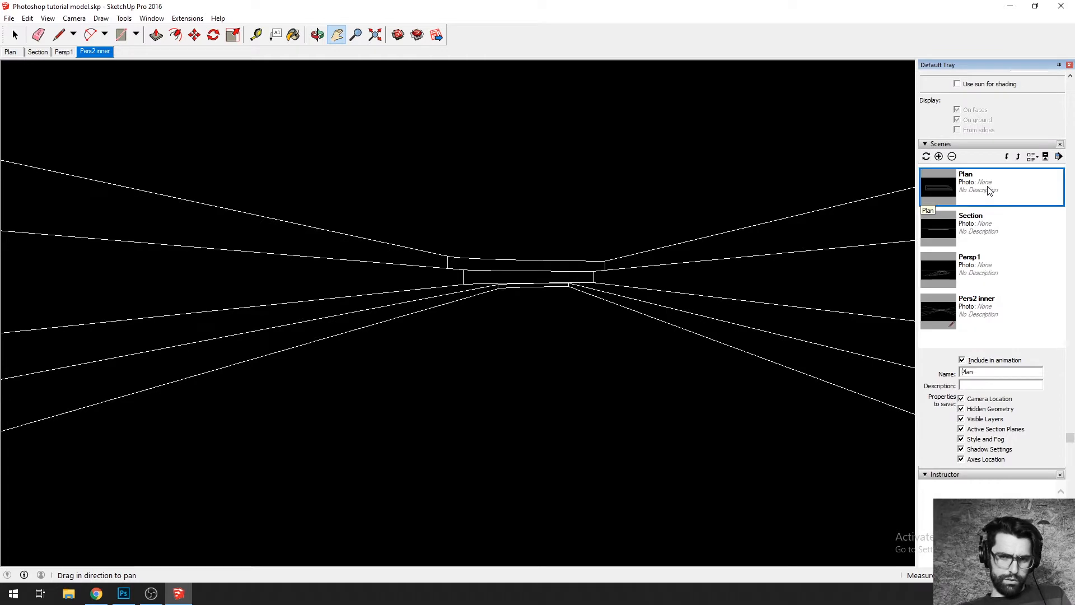
pyautogui.doubleClick(1002, 190)
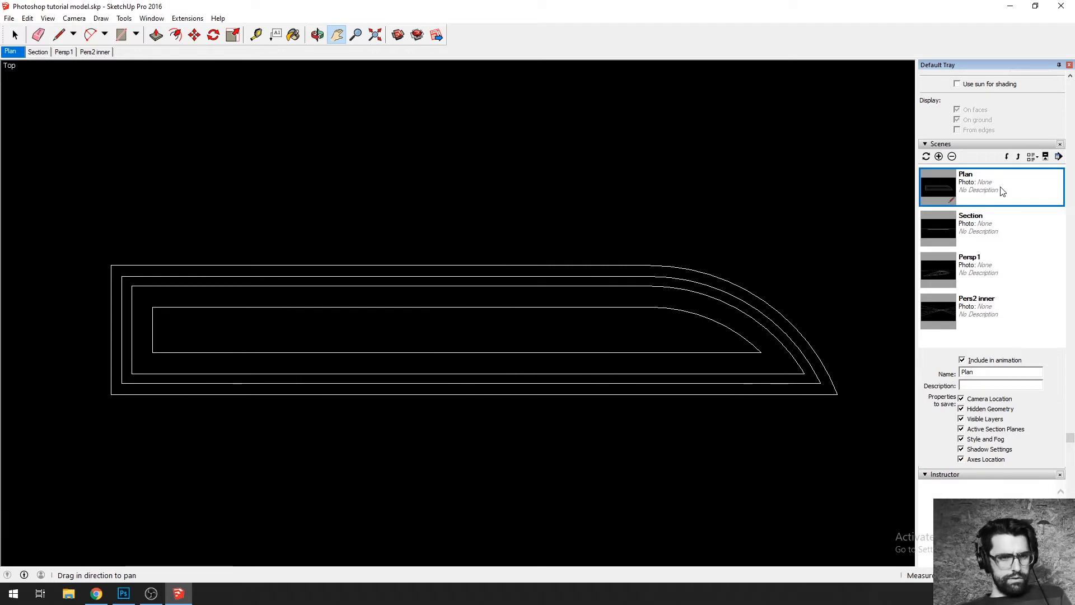
# Step: Start a 2D graphic export of the Plan view to the OP 2020 > ADS3 folder, with Portable Network Graphics (*.png) as the format
pyautogui.click(9, 18)
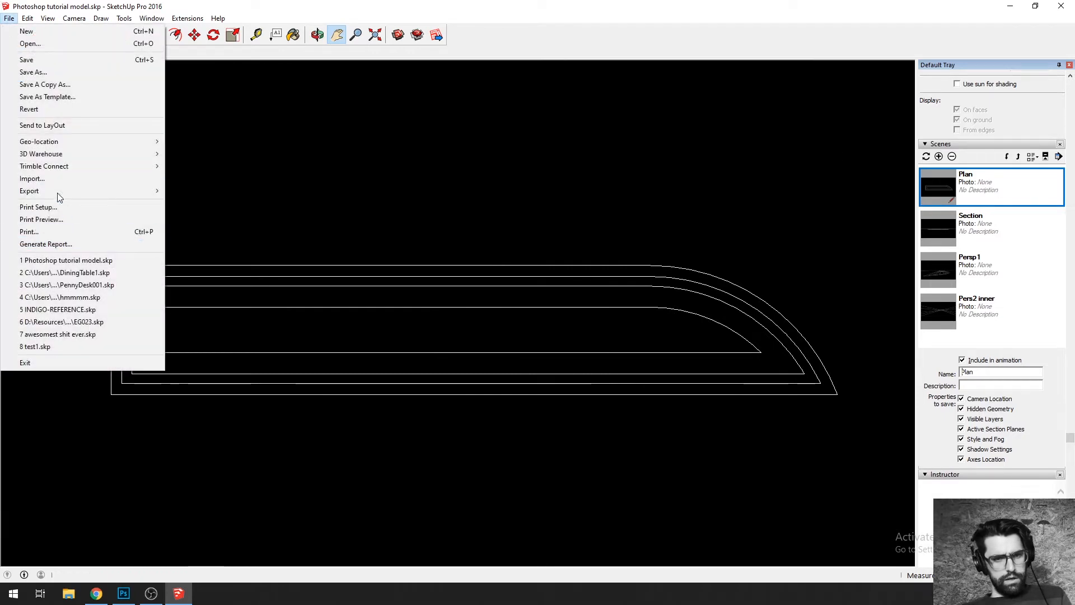
pyautogui.moveTo(56, 195)
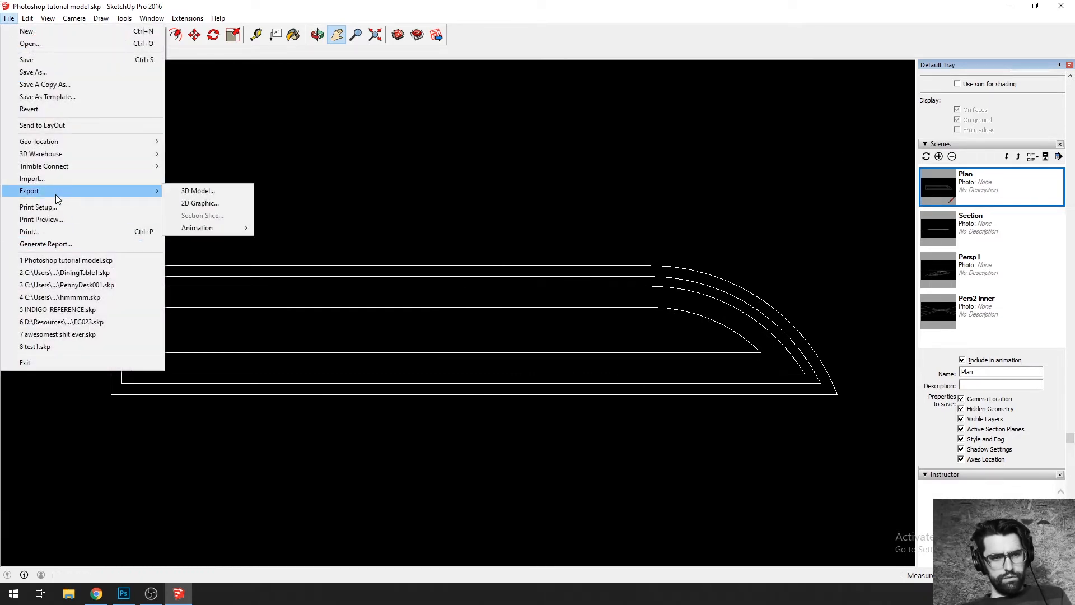
pyautogui.click(218, 202)
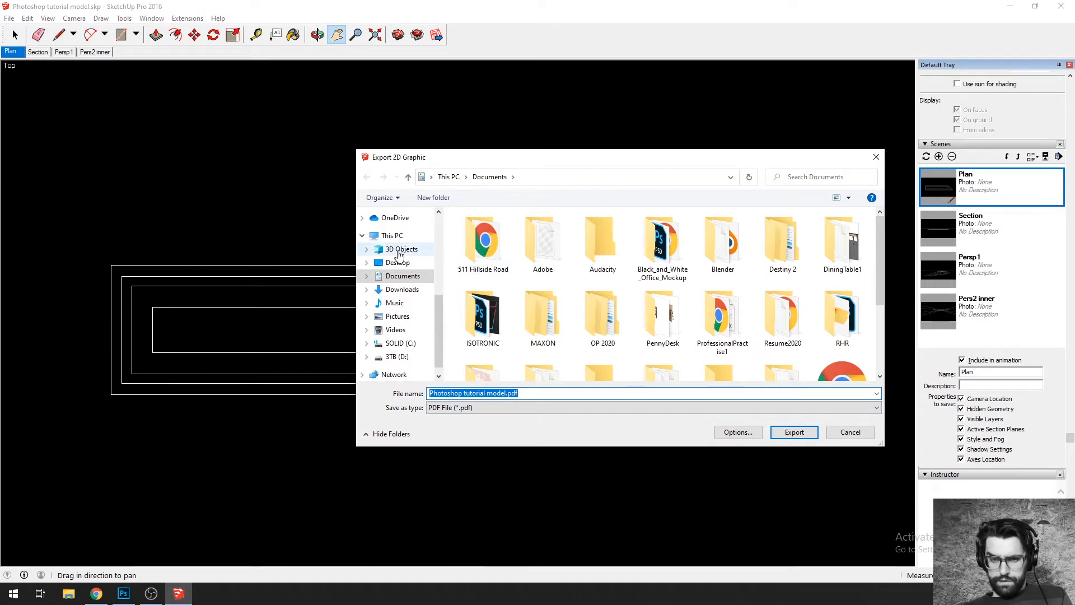
pyautogui.scroll(2, 420, 247)
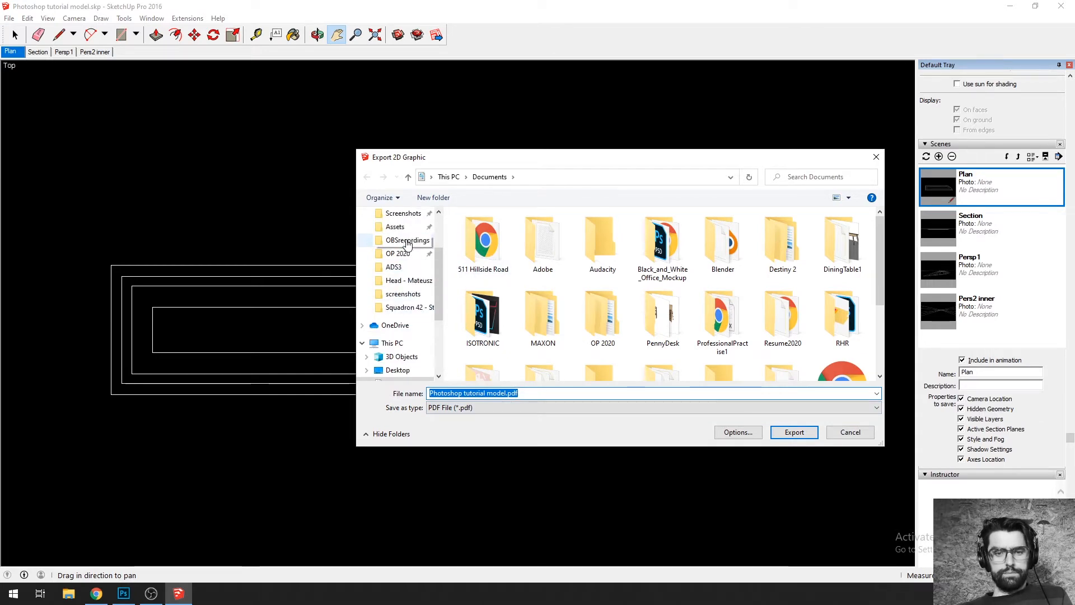
pyautogui.click(401, 241)
pyautogui.doubleClick(482, 228)
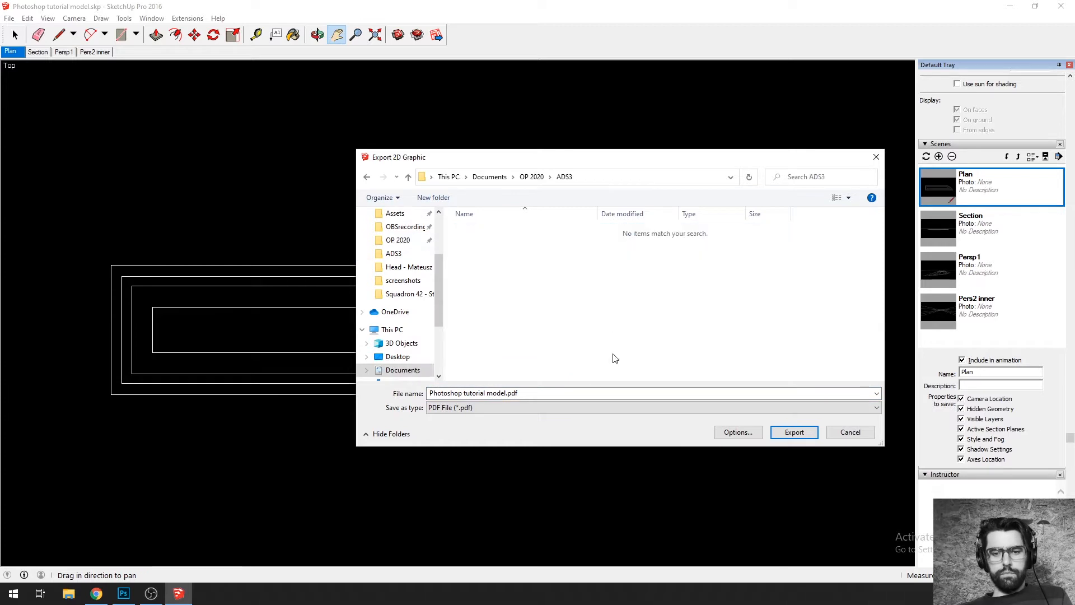
pyautogui.click(530, 408)
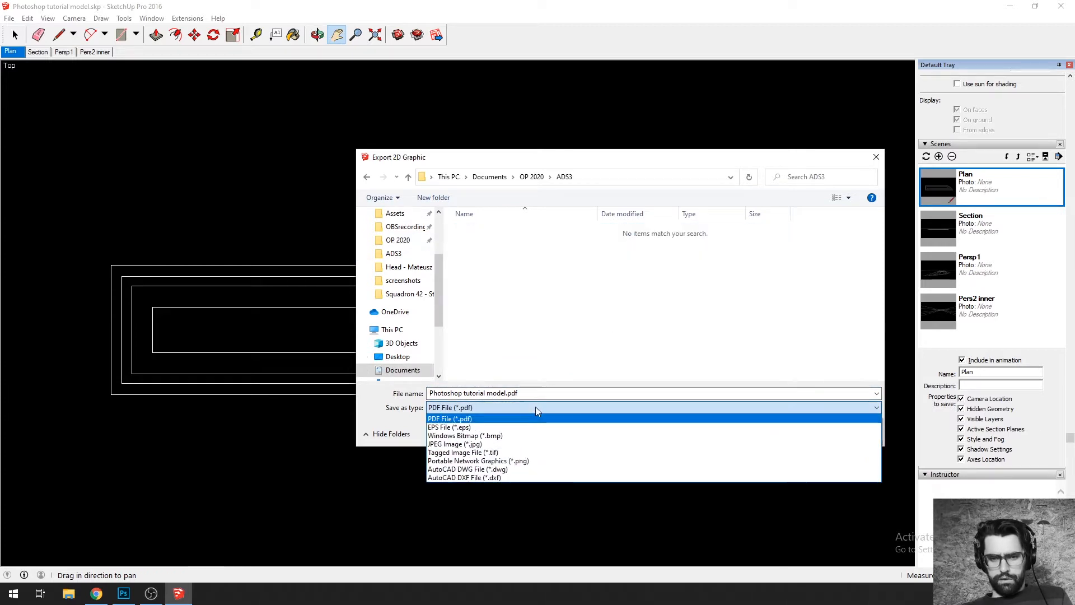
pyautogui.click(526, 460)
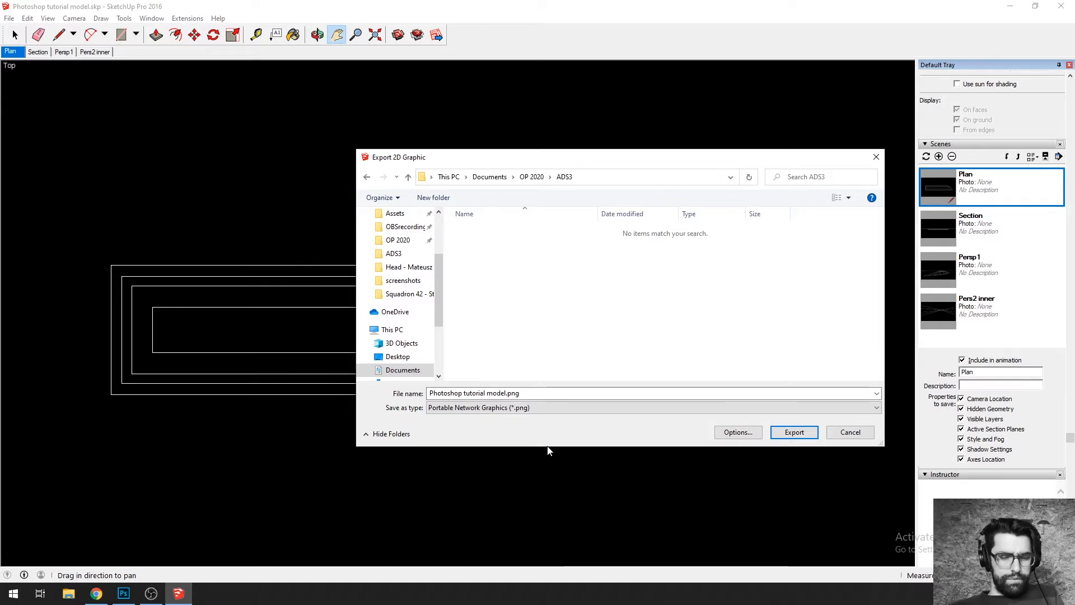
# Step: In the image export options, turn off the view size and set the image height to 2160 pixels
pyautogui.click(504, 393)
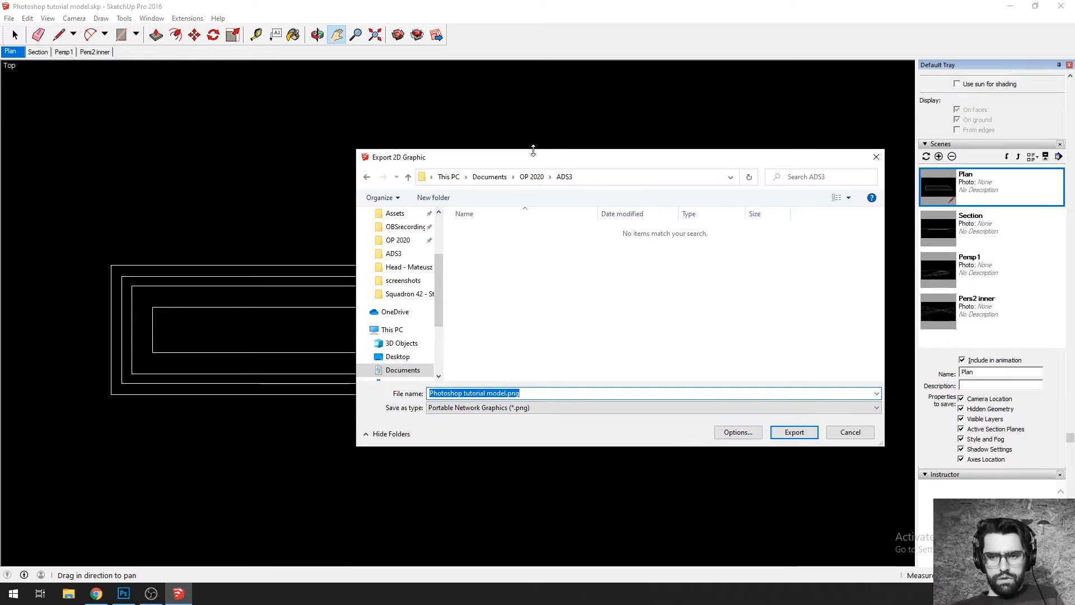
pyautogui.moveTo(542, 157); pyautogui.dragTo(503, 124)
pyautogui.click(685, 400)
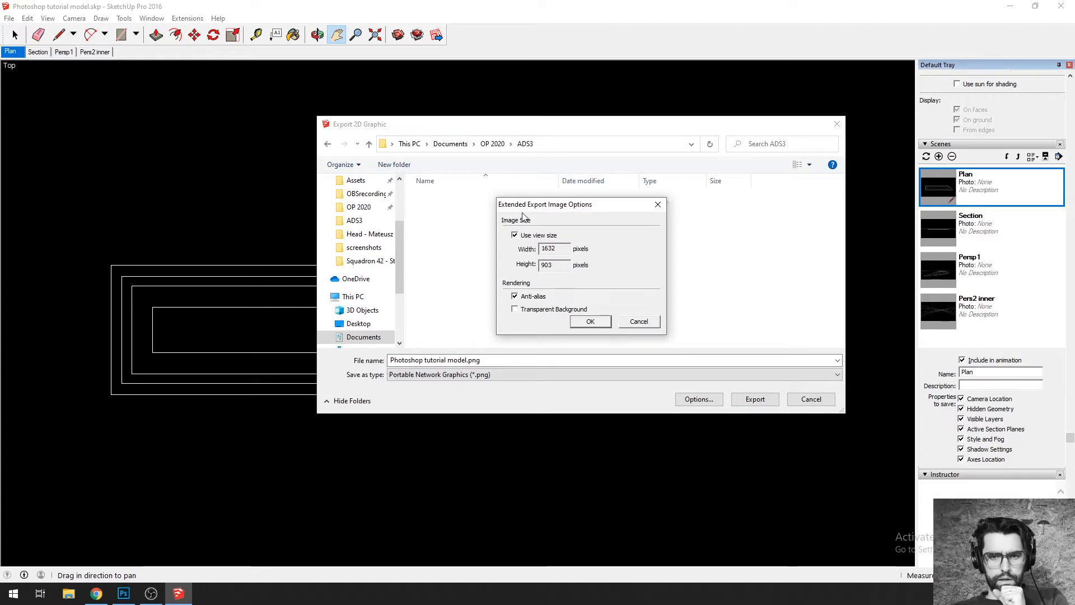
pyautogui.click(523, 238)
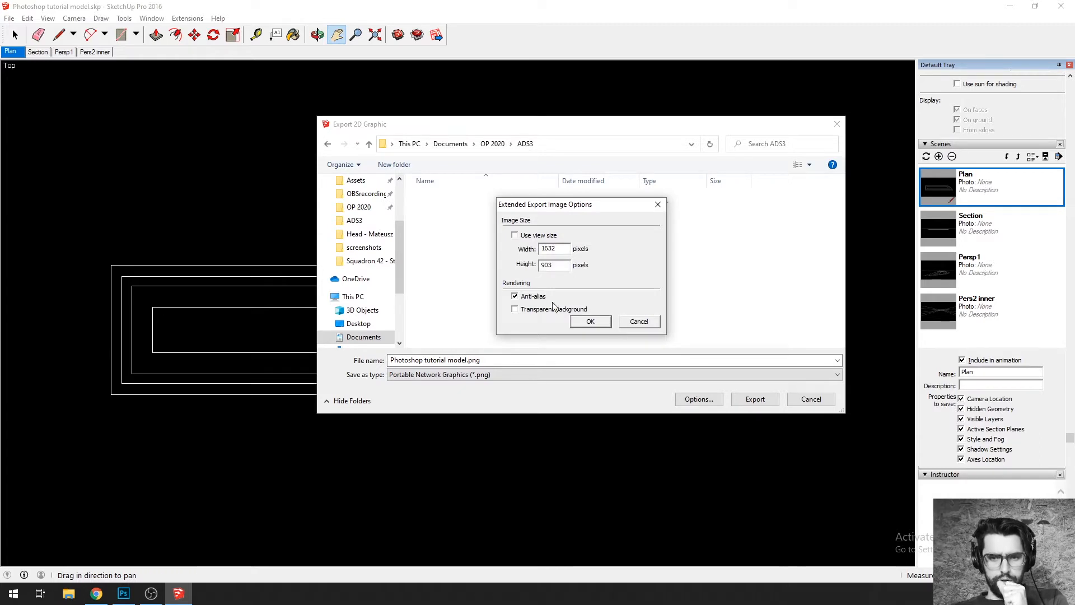
pyautogui.doubleClick(561, 248)
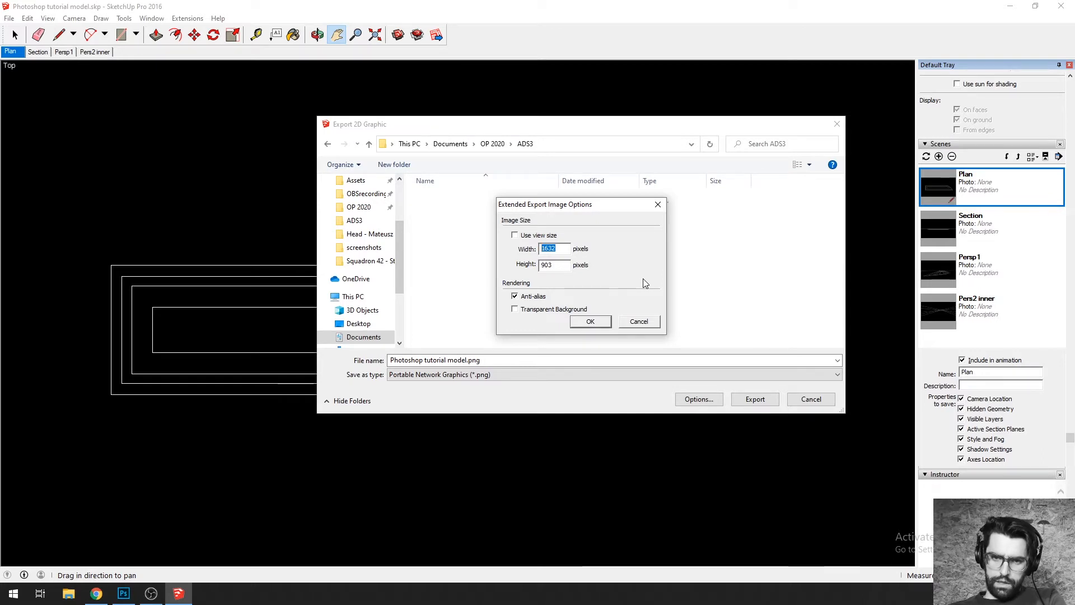
pyautogui.click(564, 247)
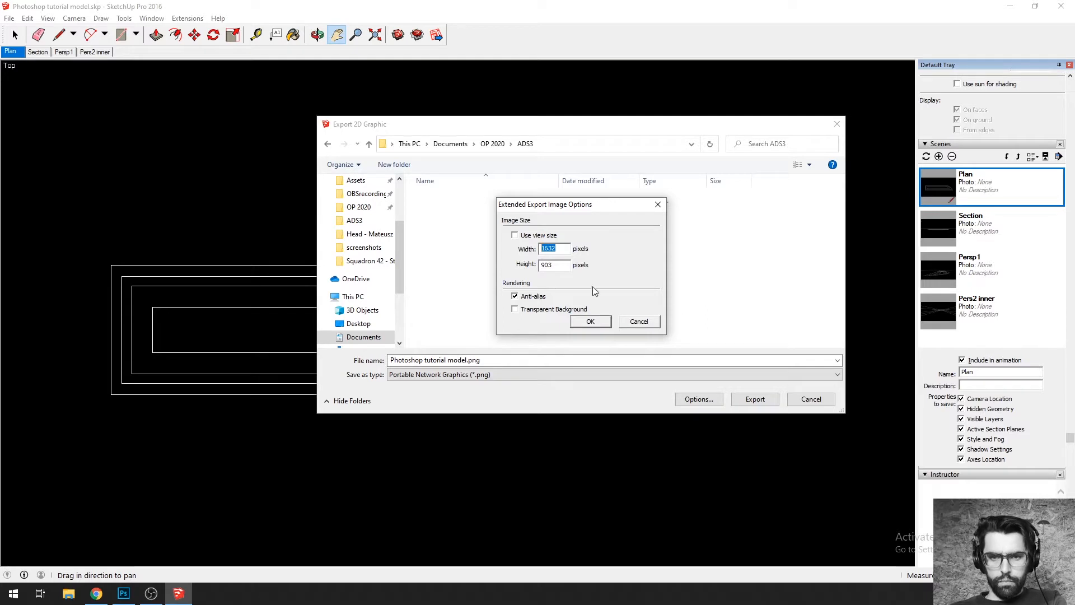
pyautogui.moveTo(556, 264); pyautogui.dragTo(530, 265)
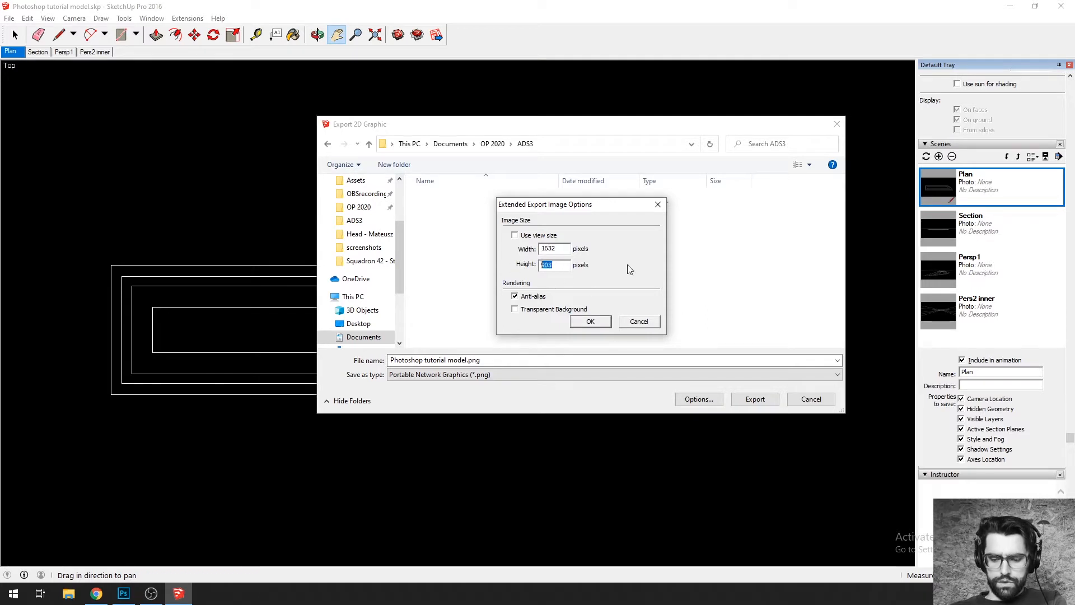
pyautogui.write('2160')
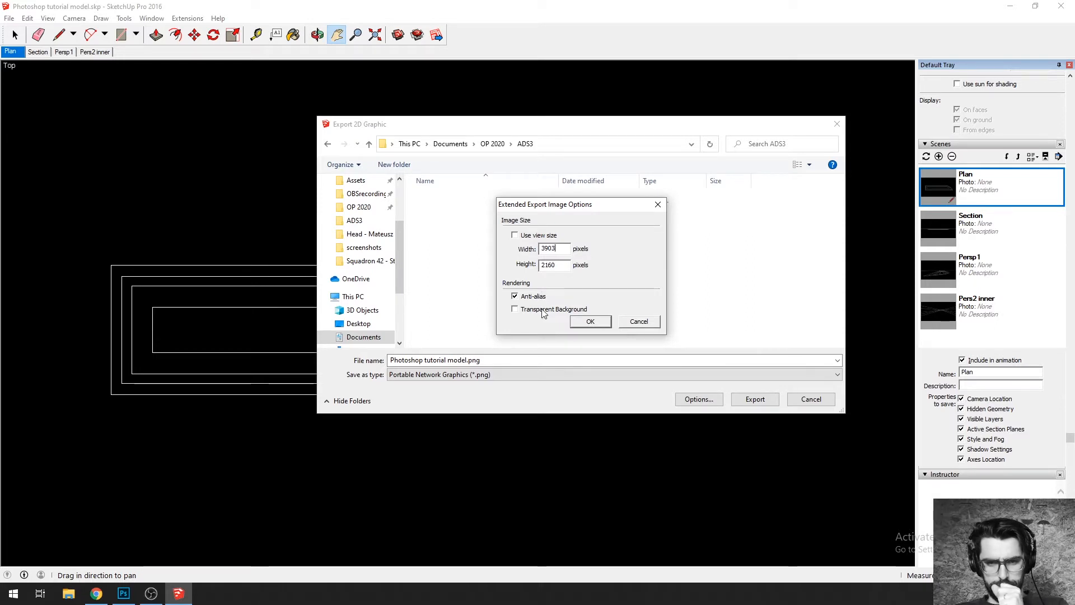
pyautogui.click(591, 323)
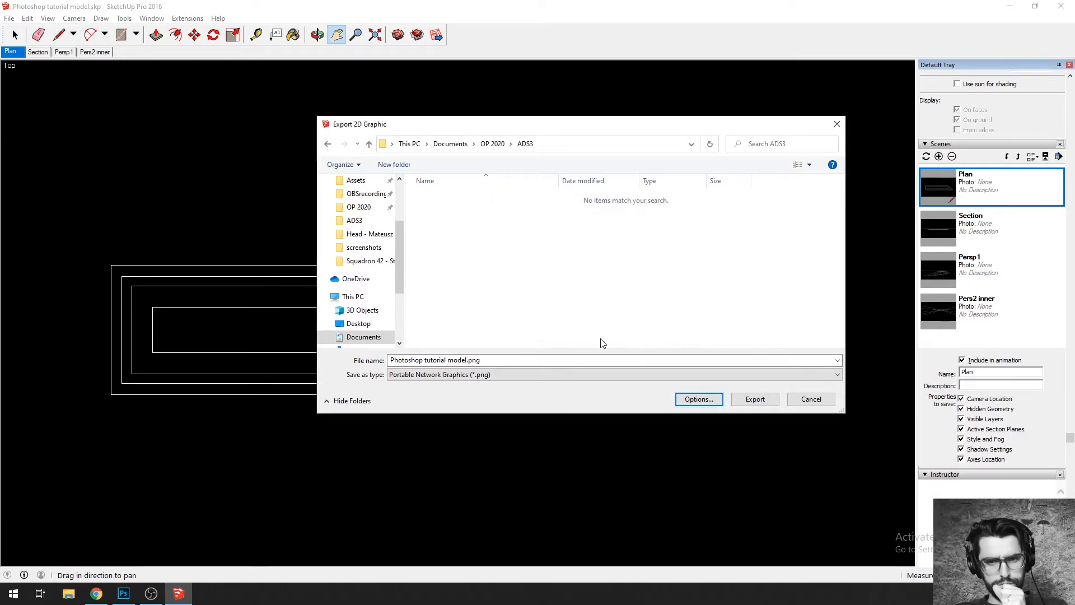
# Step: Name the file "Photoshop tutorial model Plan.png" and export it
pyautogui.click(458, 359)
pyautogui.click(467, 360)
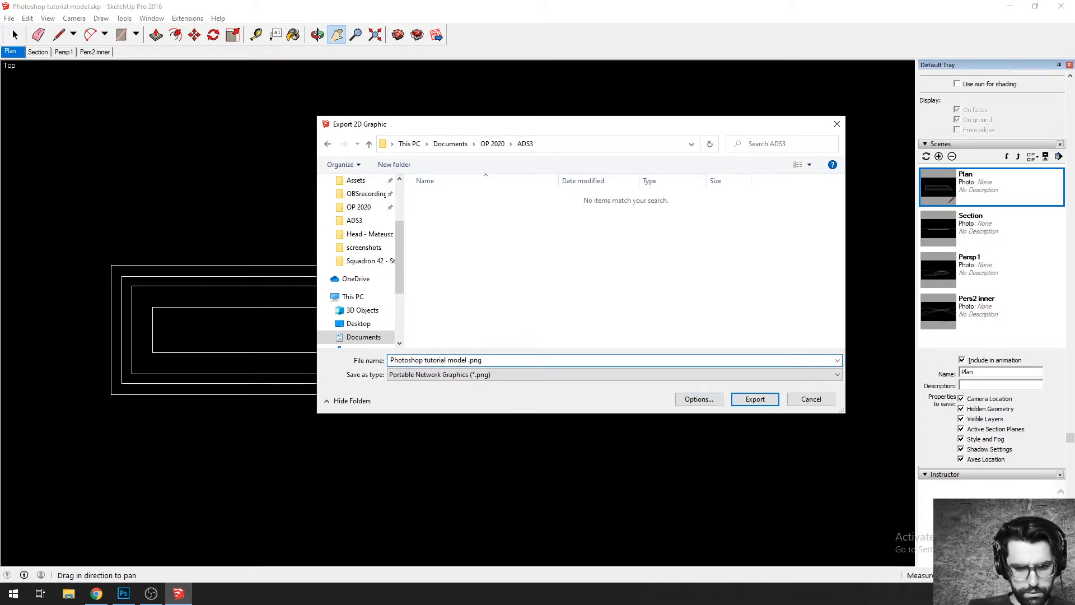
pyautogui.write('Plan')
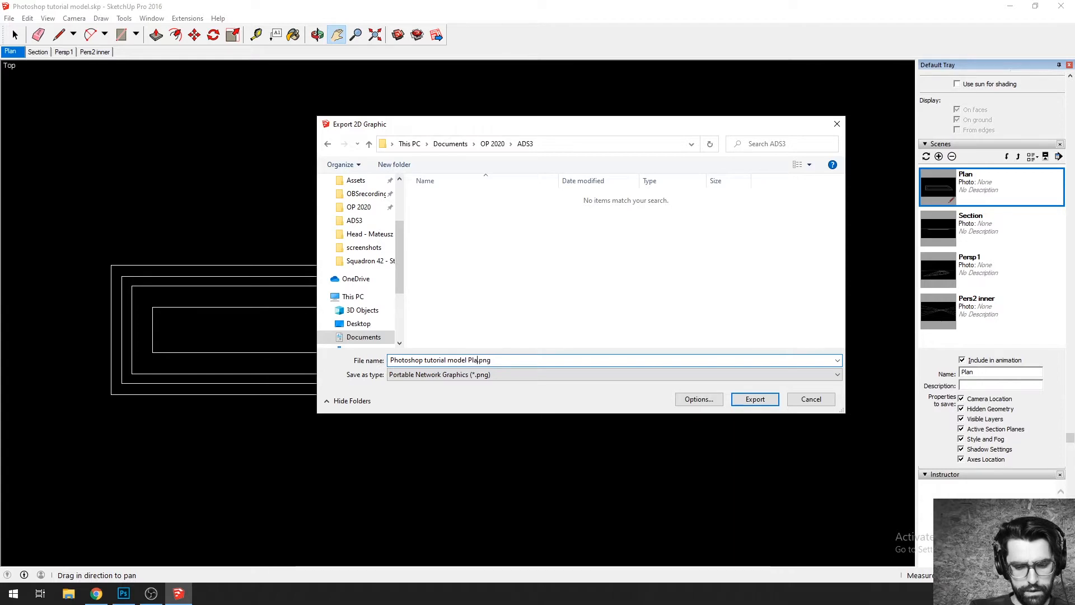
pyautogui.press('Return')
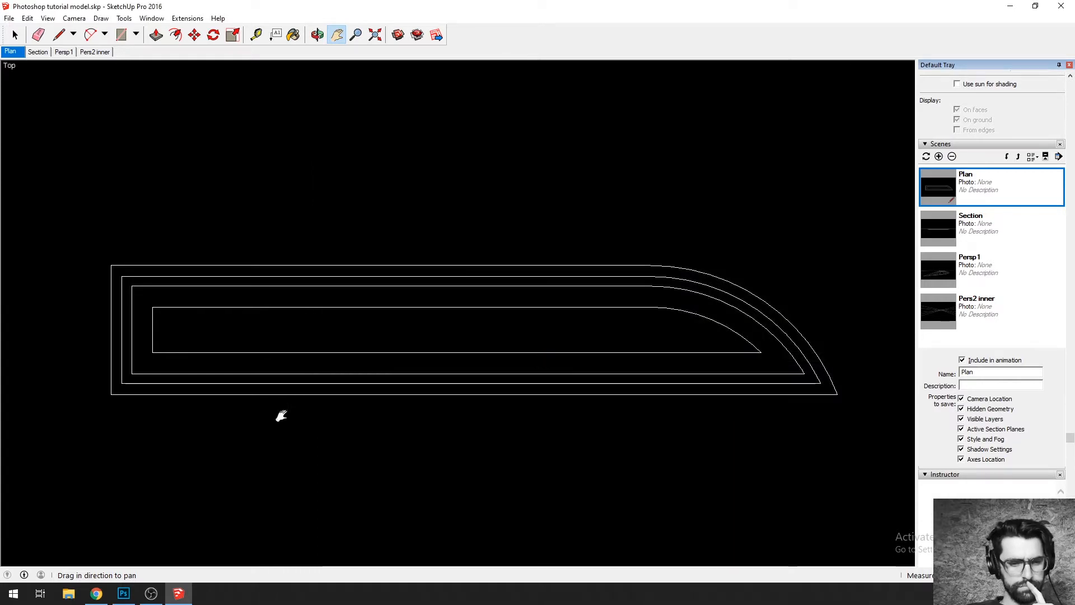
# Step: Switch to File Explorer and open the exported Photoshop tutorial model Plan.png from the ADS3 folder in OP 2020
pyautogui.click(68, 593)
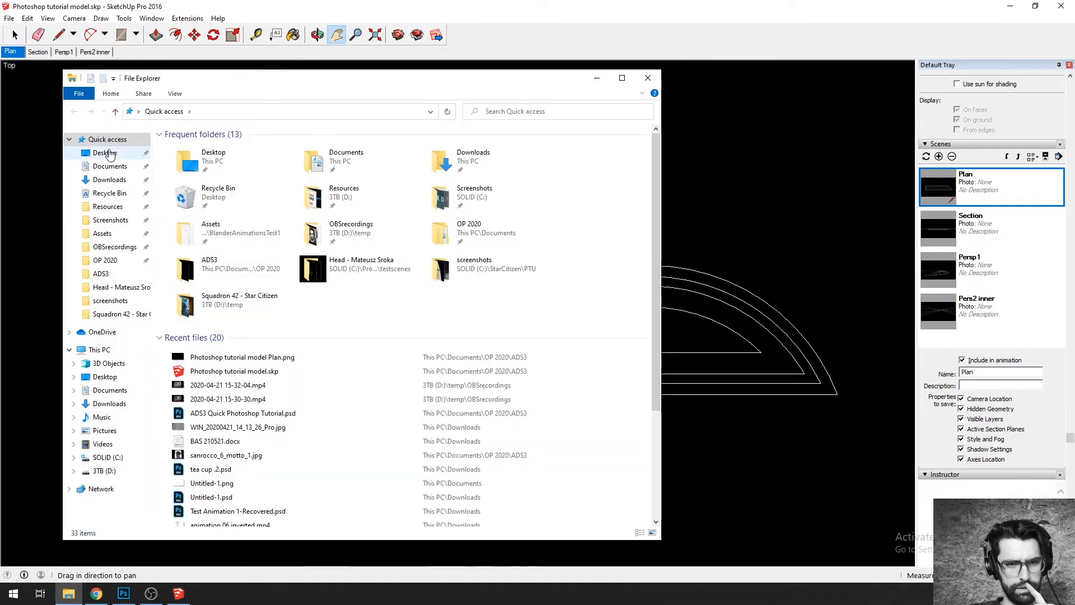
pyautogui.click(105, 264)
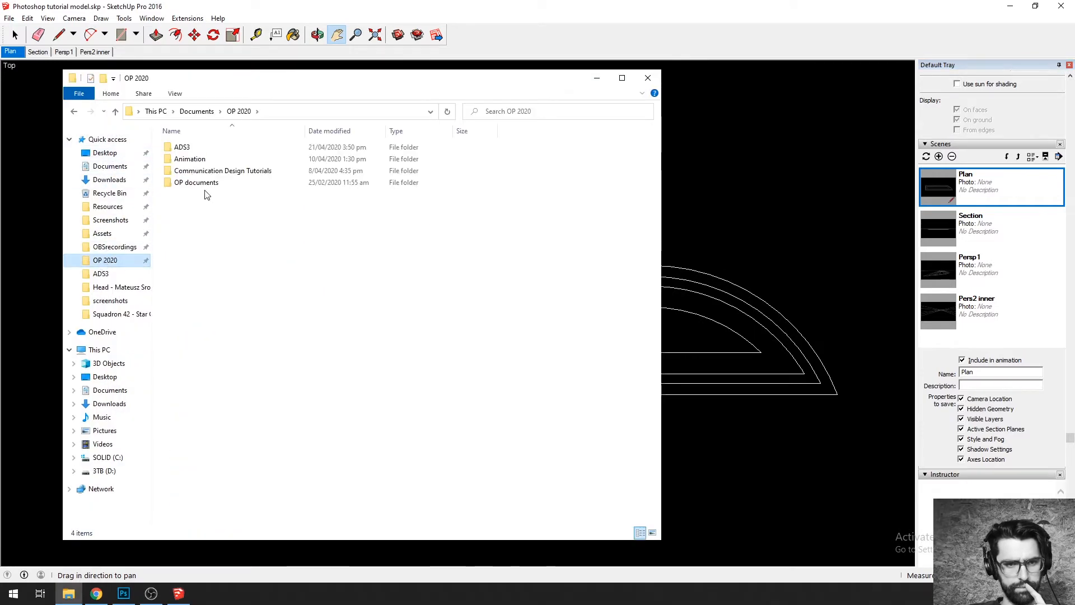
pyautogui.doubleClick(206, 147)
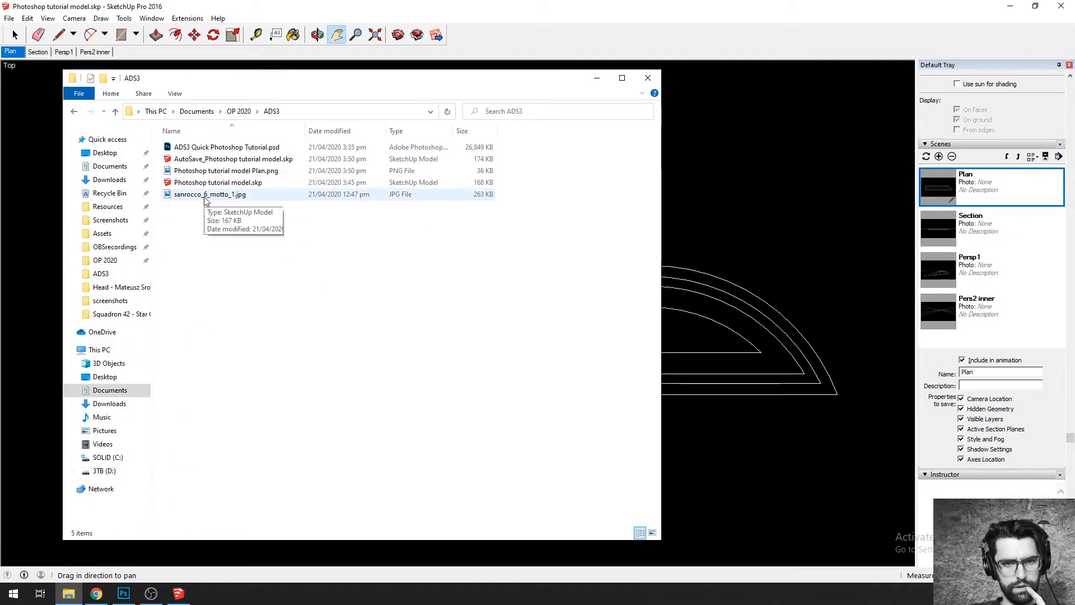
pyautogui.doubleClick(205, 196)
pyautogui.click(1062, 9)
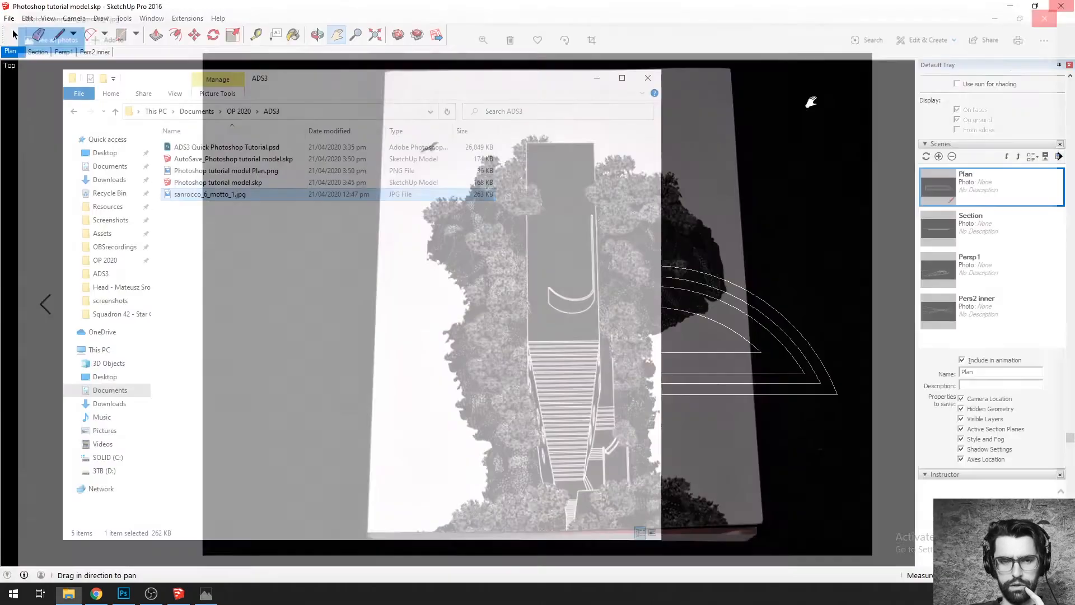
pyautogui.doubleClick(196, 172)
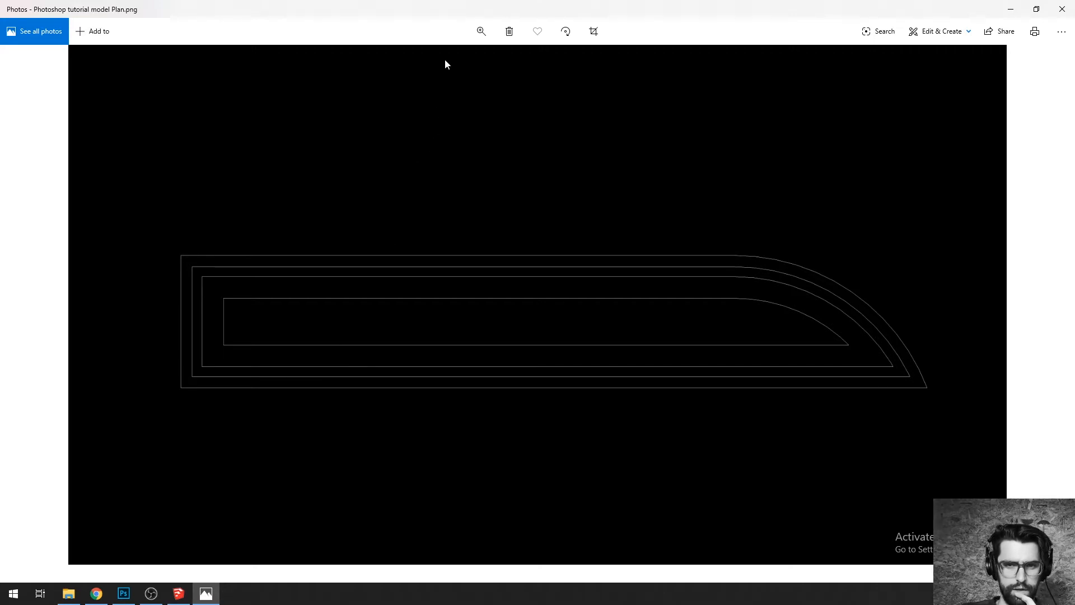
# Step: Examine the line thickness in the exported plan image, close it and return to SketchUp
pyautogui.click(481, 31)
pyautogui.moveTo(432, 59)
pyautogui.mouseDown()
pyautogui.moveTo(471, 70)
pyautogui.moveTo(538, 63)
pyautogui.moveTo(414, 66)
pyautogui.mouseUp()
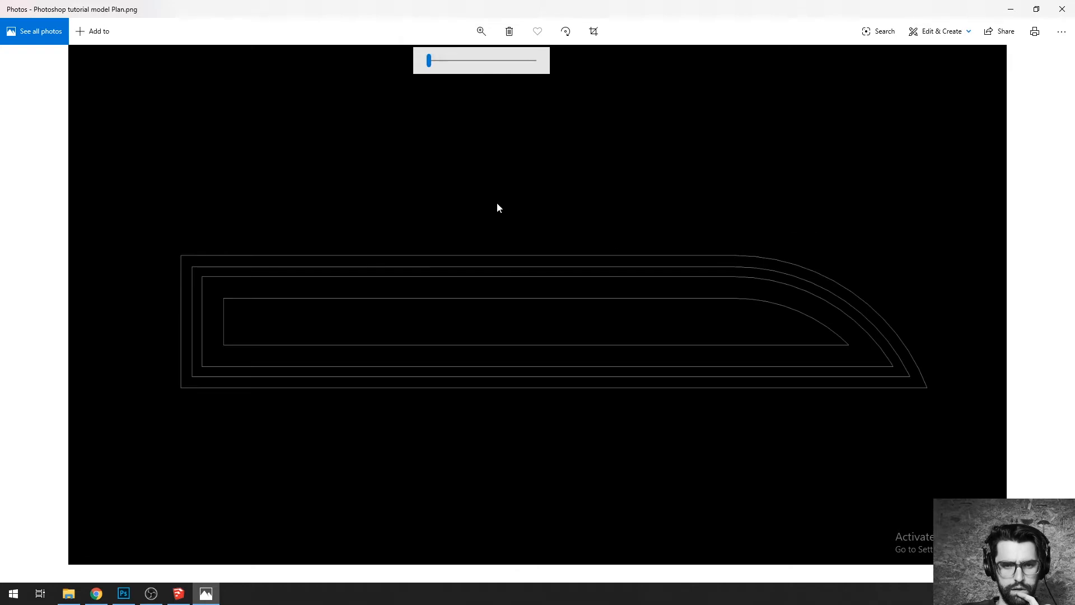
pyautogui.click(647, 84)
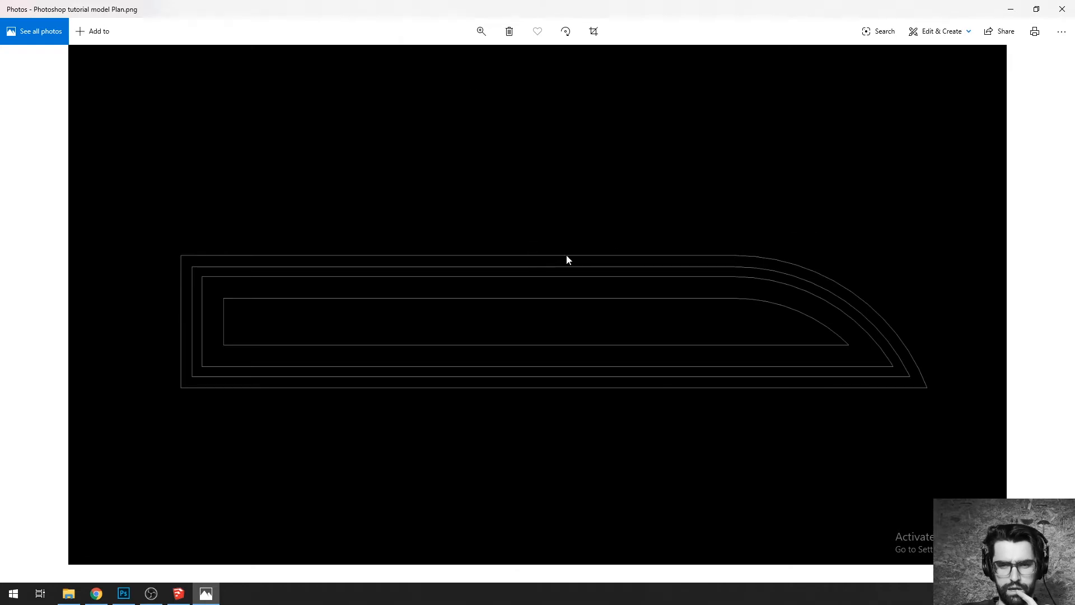
pyautogui.click(1062, 9)
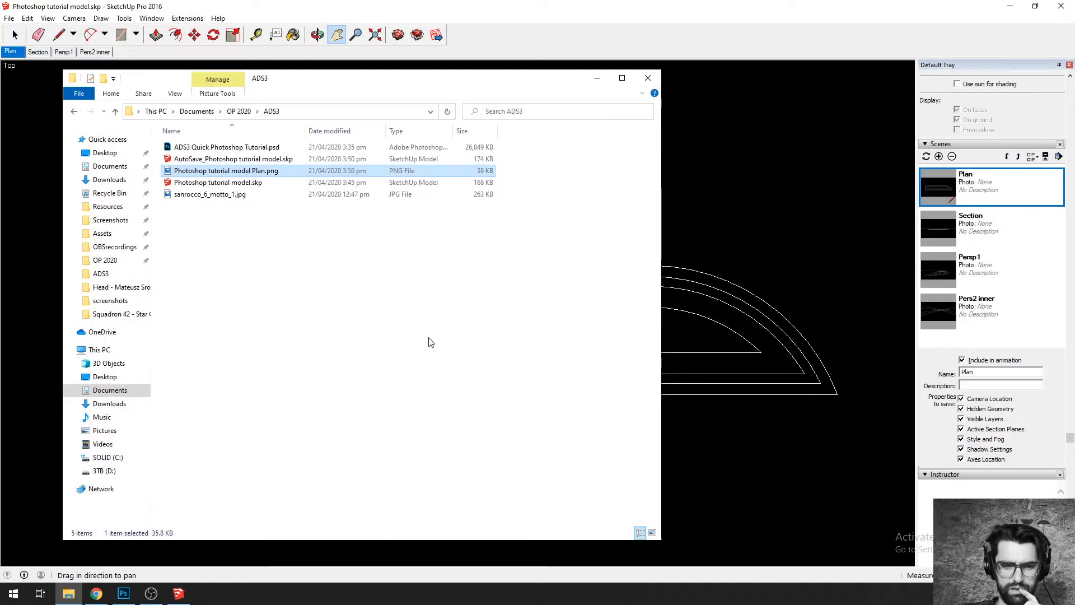
pyautogui.click(554, 29)
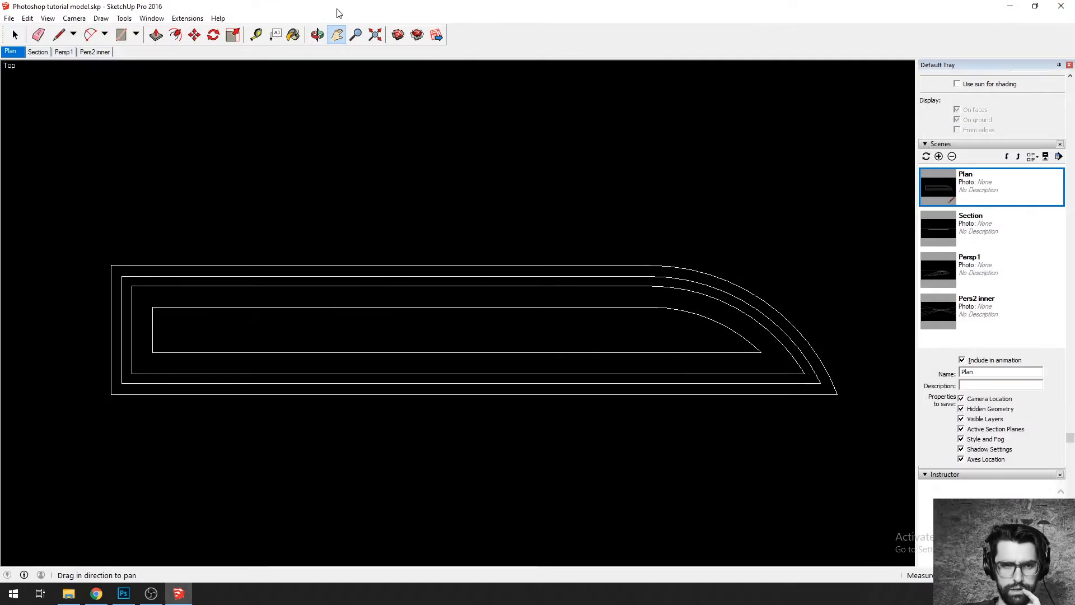
# Step: Turn on Profiles with a width of 2 in the style's edge settings to thicken the plan's lines
pyautogui.click(10, 18)
pyautogui.click(13, 22)
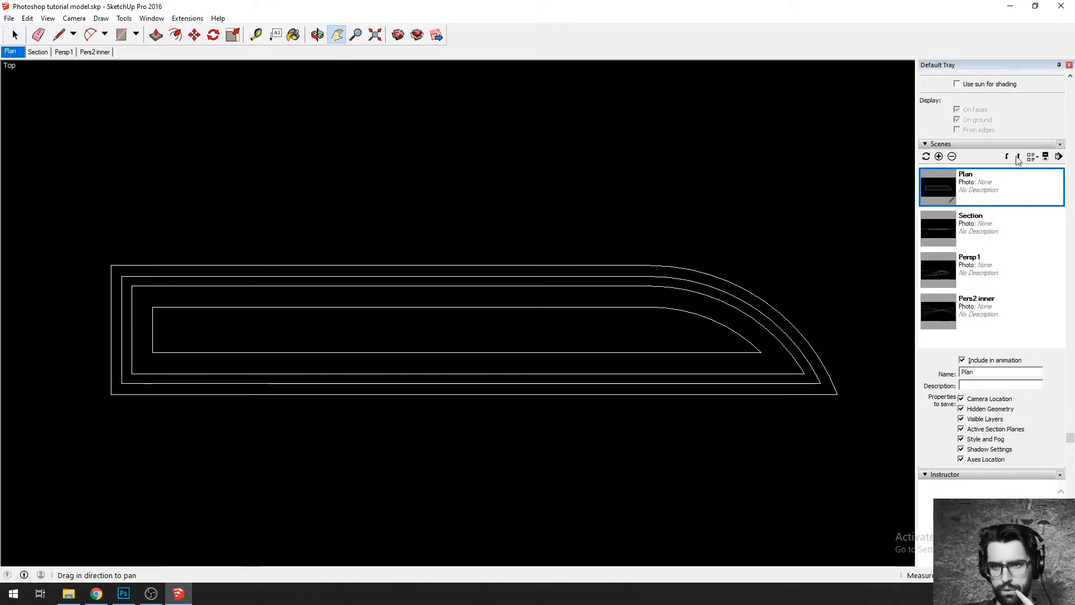
pyautogui.scroll(10, 1014, 174)
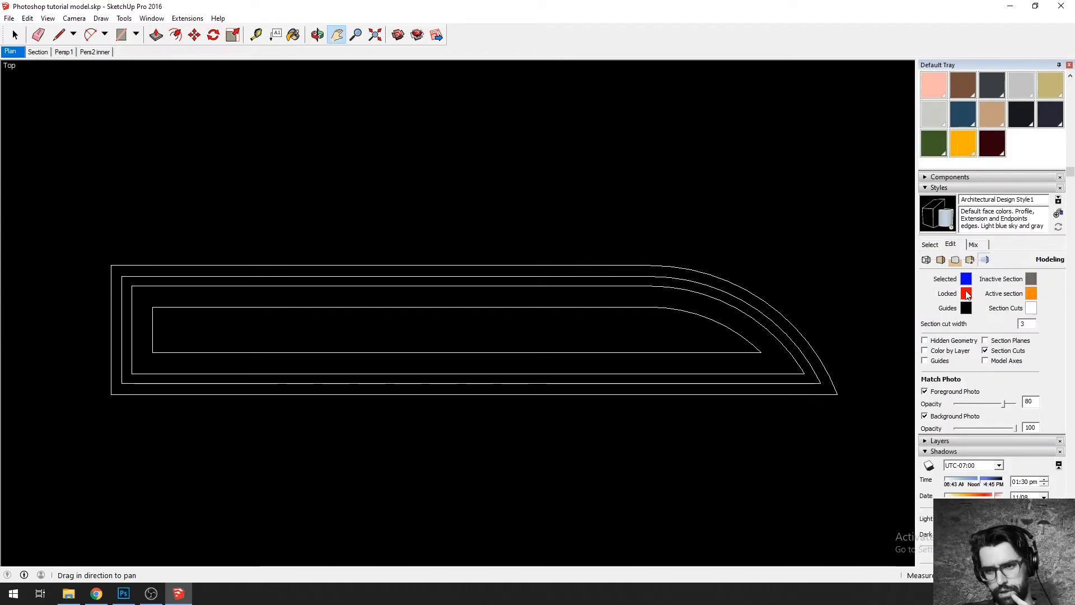
pyautogui.click(926, 259)
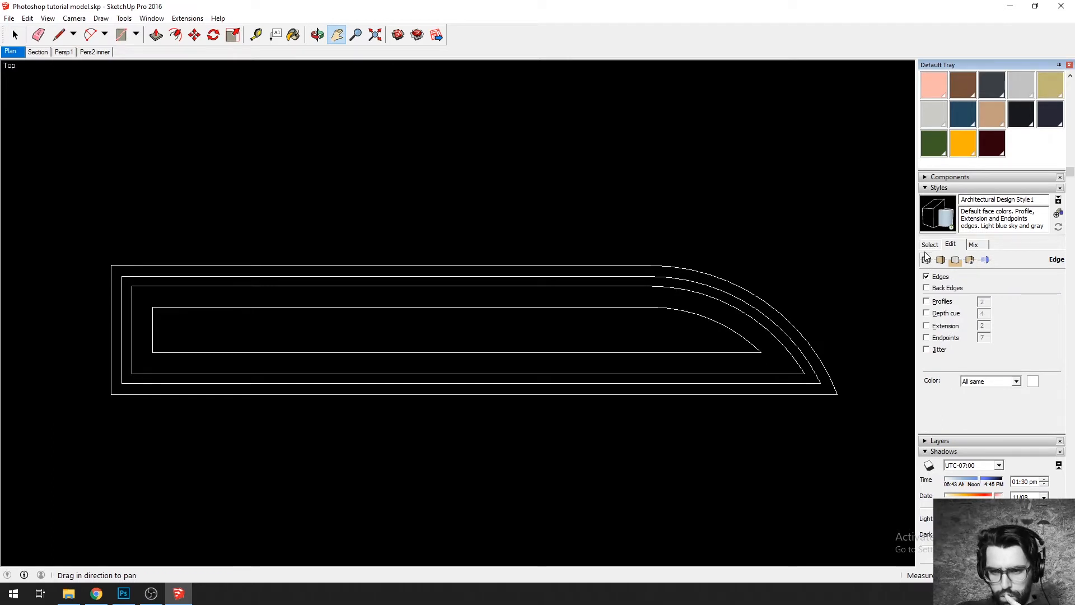
pyautogui.click(927, 302)
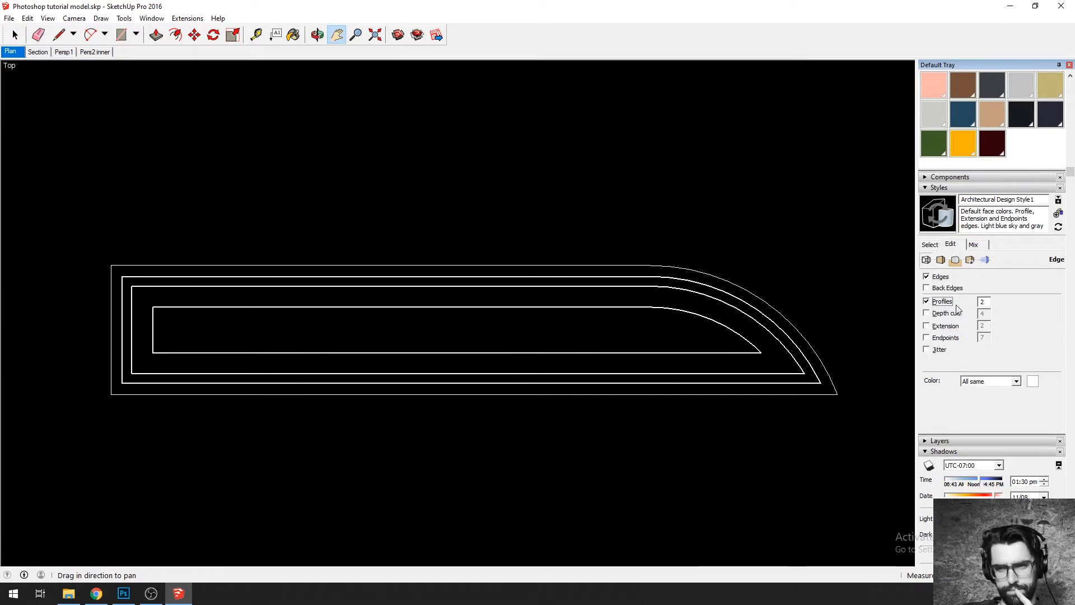
pyautogui.click(926, 302)
pyautogui.click(926, 302)
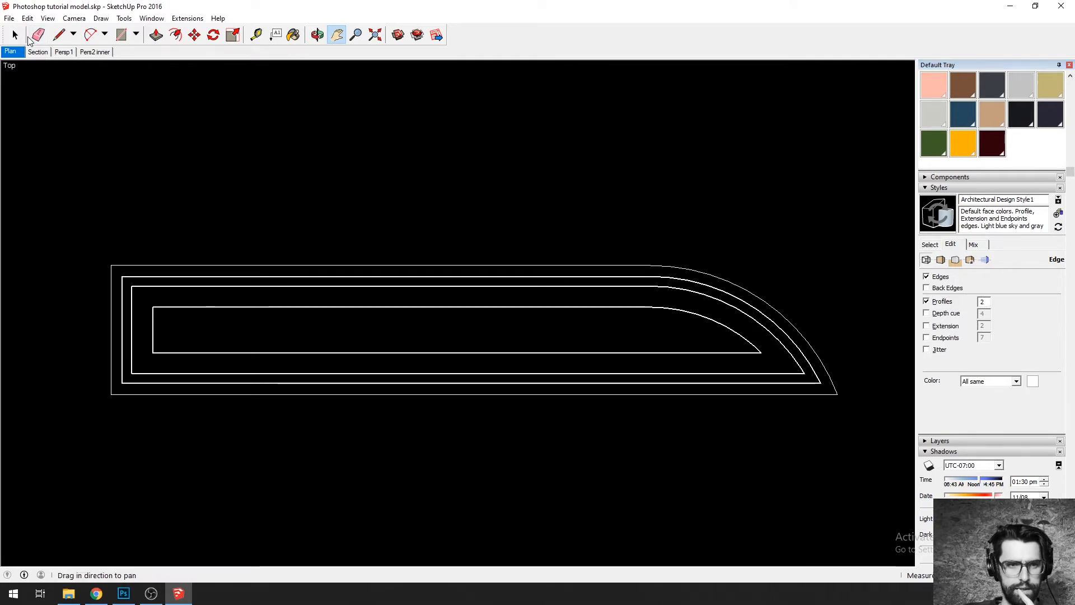
pyautogui.click(927, 301)
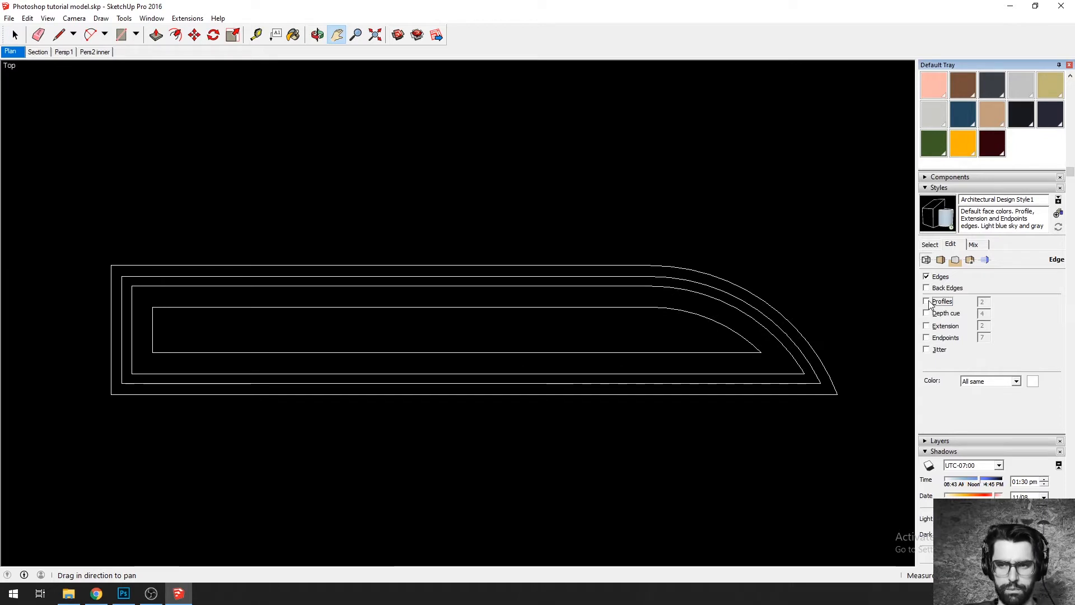
pyautogui.click(927, 301)
# Step: Export the plan with profile lines as a 2D graphic again, overwriting Photoshop tutorial model Plan.png
pyautogui.click(9, 18)
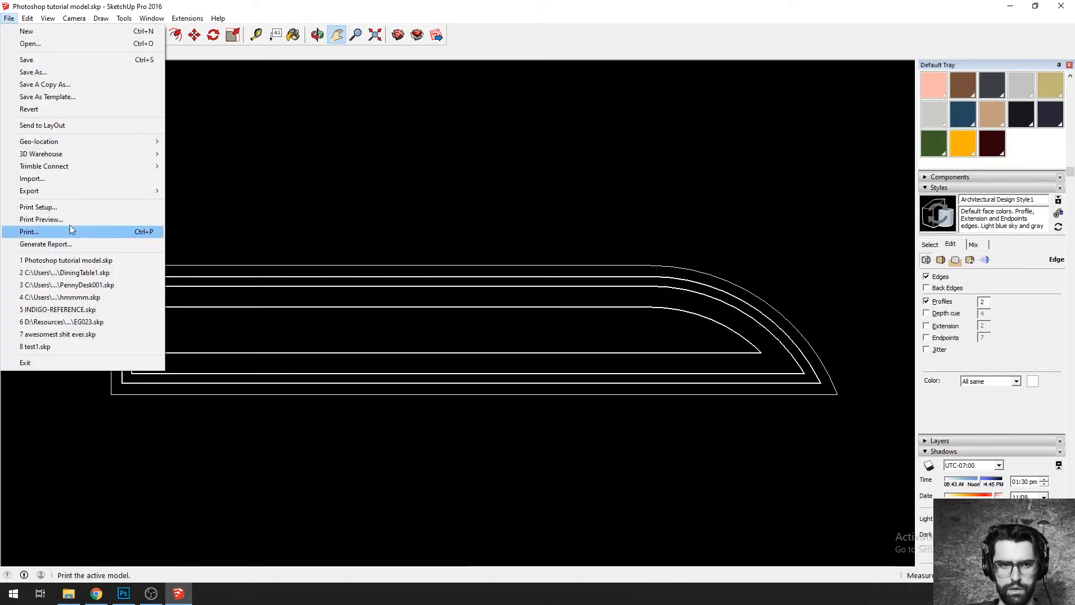
pyautogui.moveTo(67, 191)
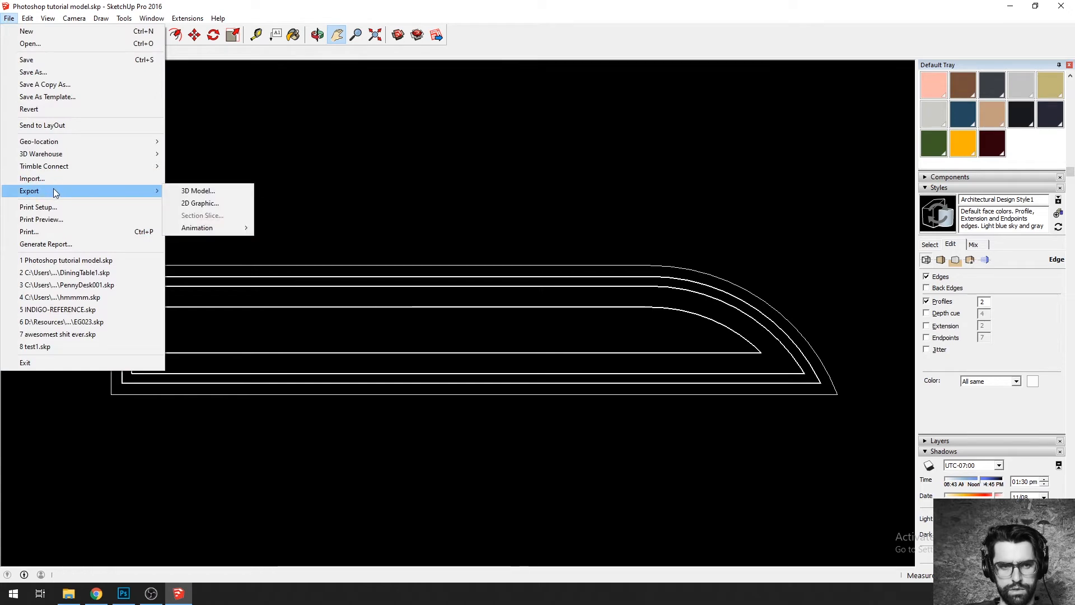
pyautogui.click(230, 208)
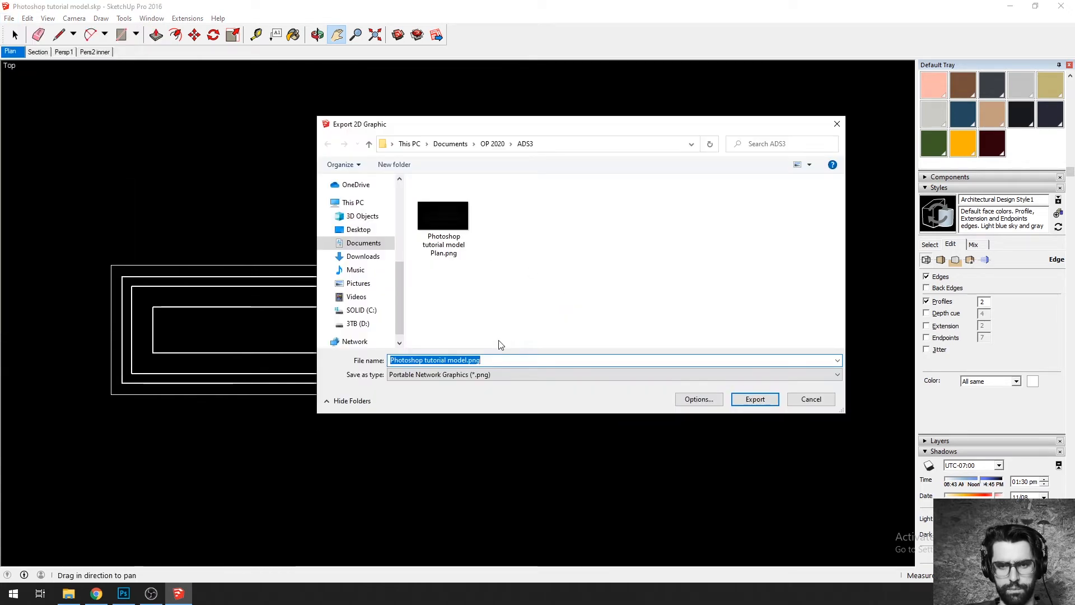
pyautogui.click(441, 224)
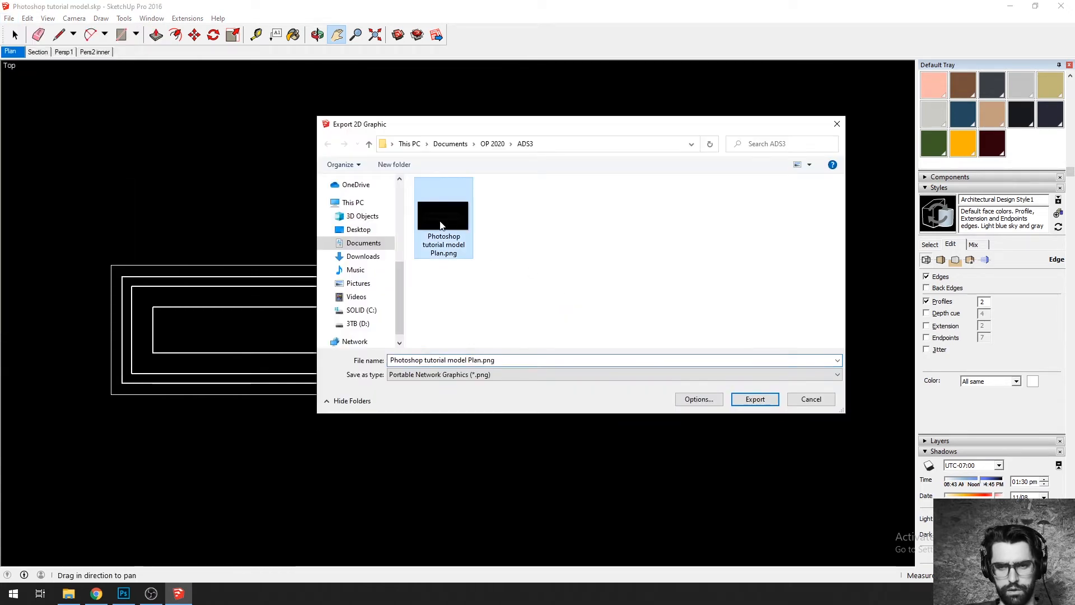
pyautogui.click(698, 398)
pyautogui.click(589, 319)
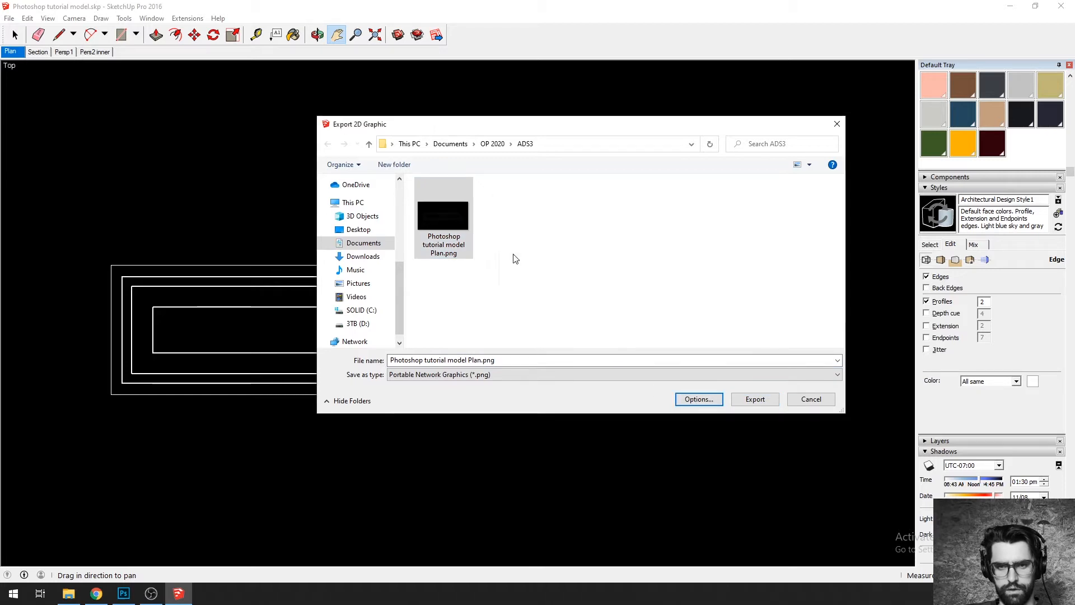
pyautogui.press('Return')
pyautogui.click(570, 301)
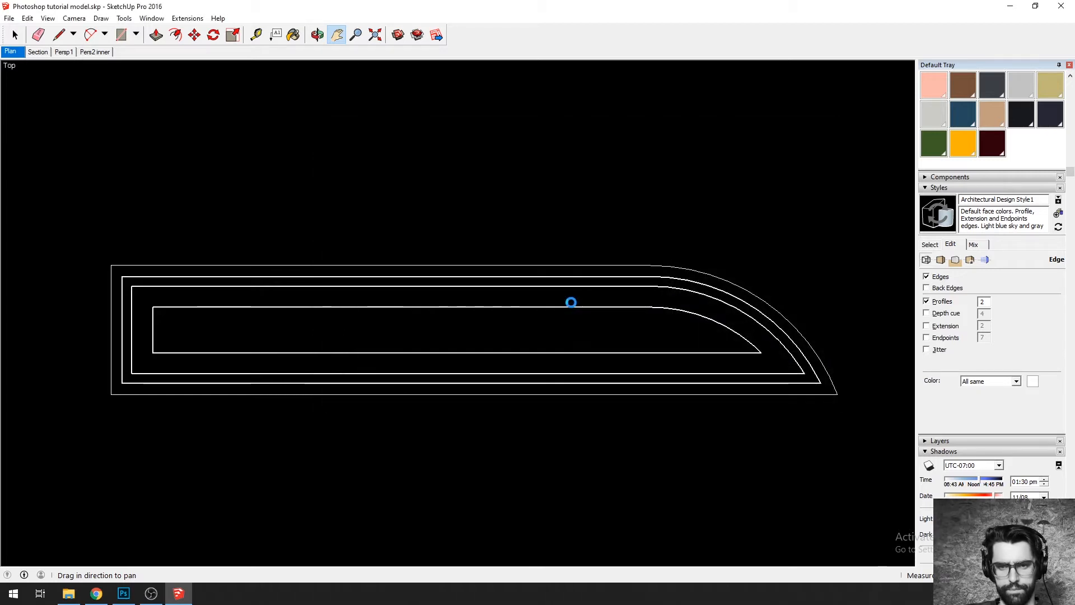
# Step: Open the re-exported Photoshop tutorial model Plan.png from File Explorer, examine its line thickness and return to SketchUp
pyautogui.click(68, 593)
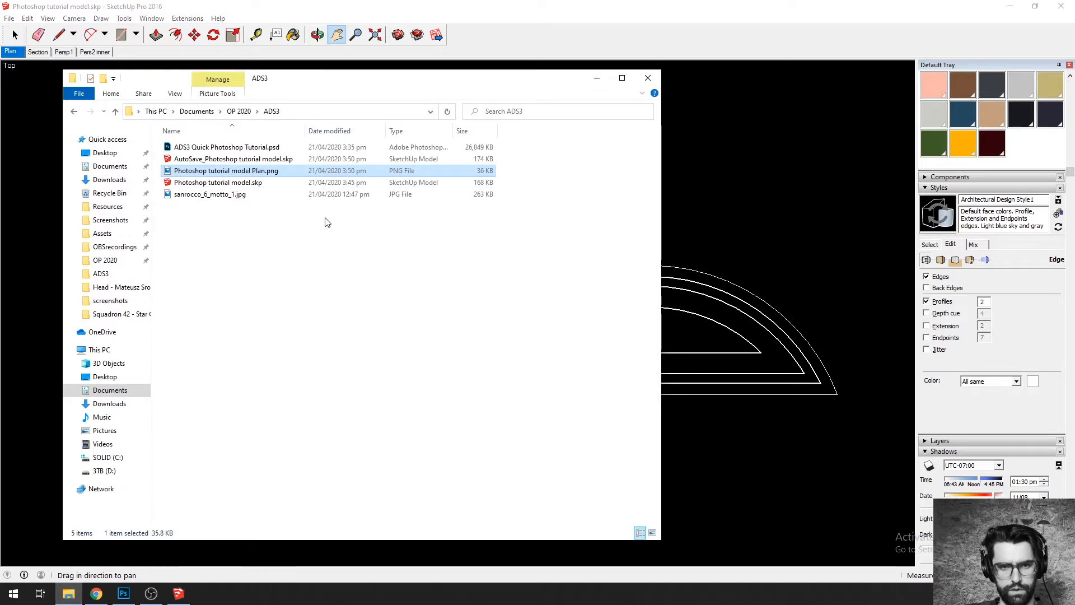
pyautogui.doubleClick(217, 169)
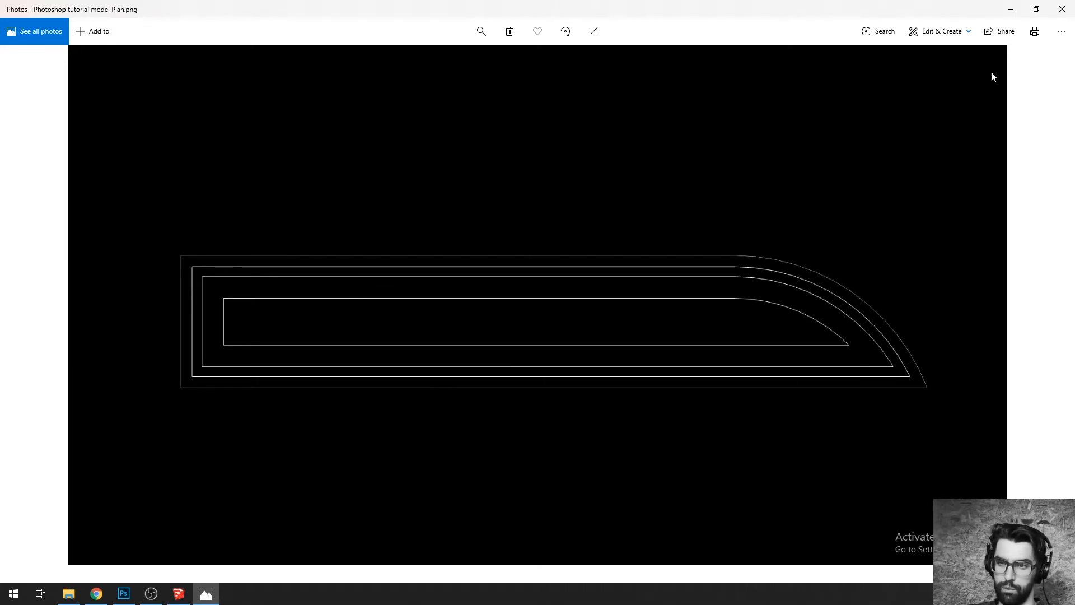
pyautogui.click(1062, 9)
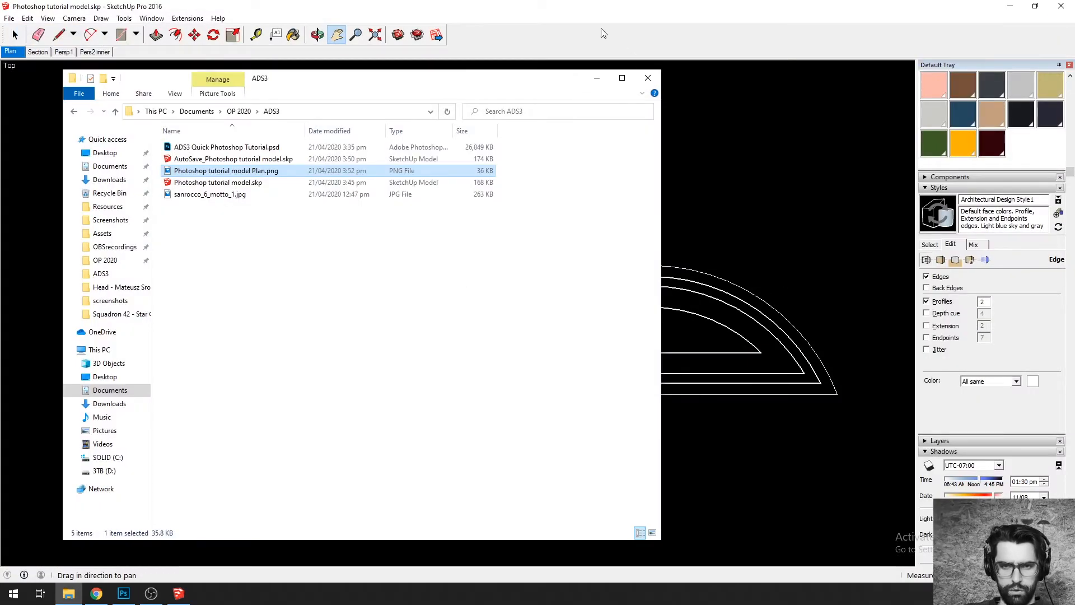
pyautogui.click(602, 34)
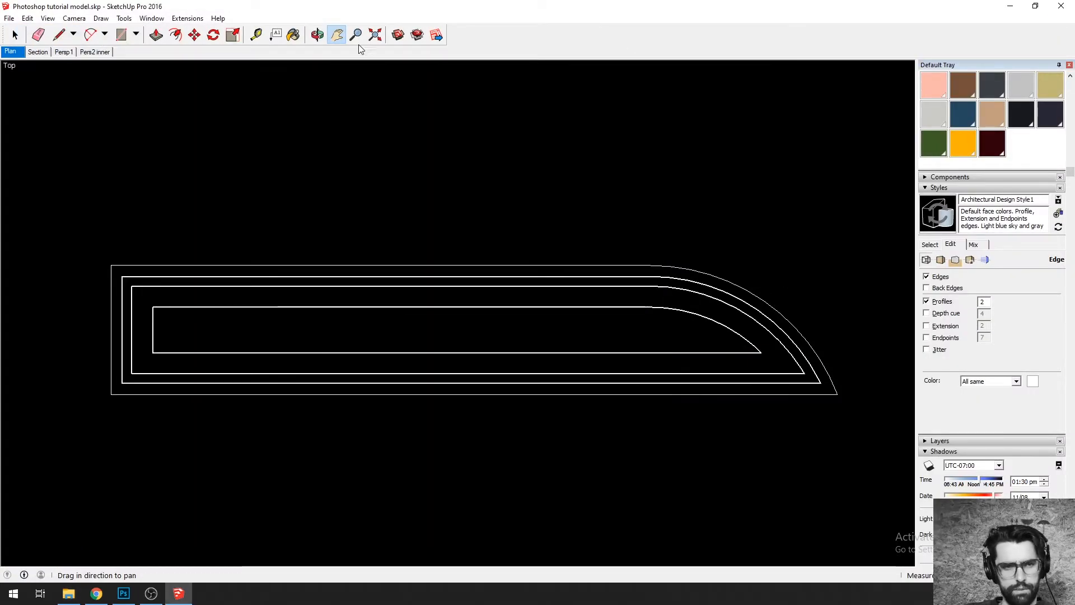
# Step: Switch to the Section scene and export it as the 2D graphic Photoshop tutorial model Section.png
pyautogui.click(38, 52)
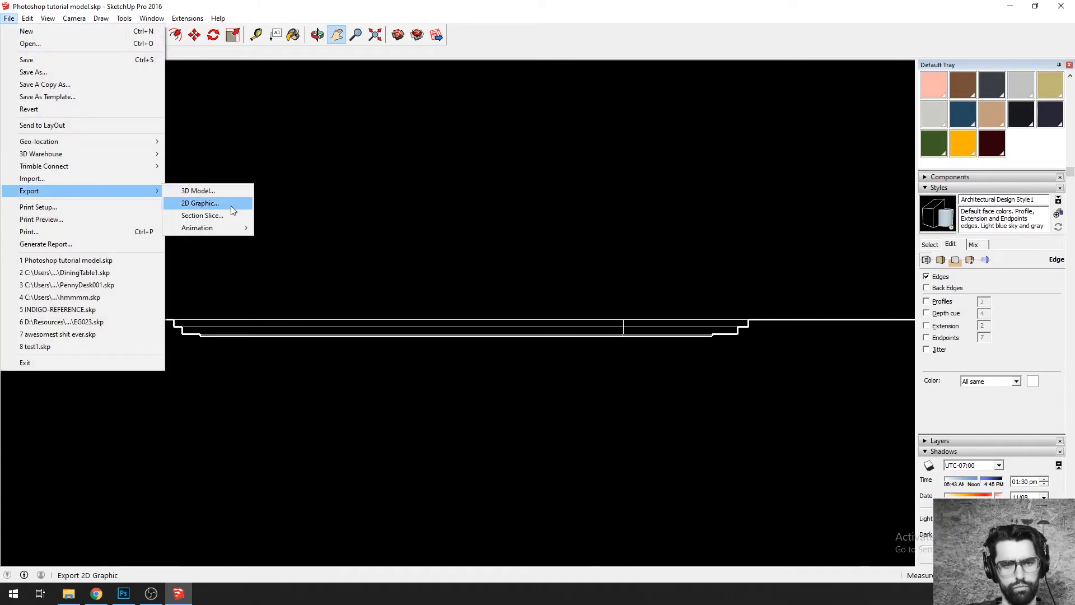
pyautogui.click(231, 206)
pyautogui.click(751, 398)
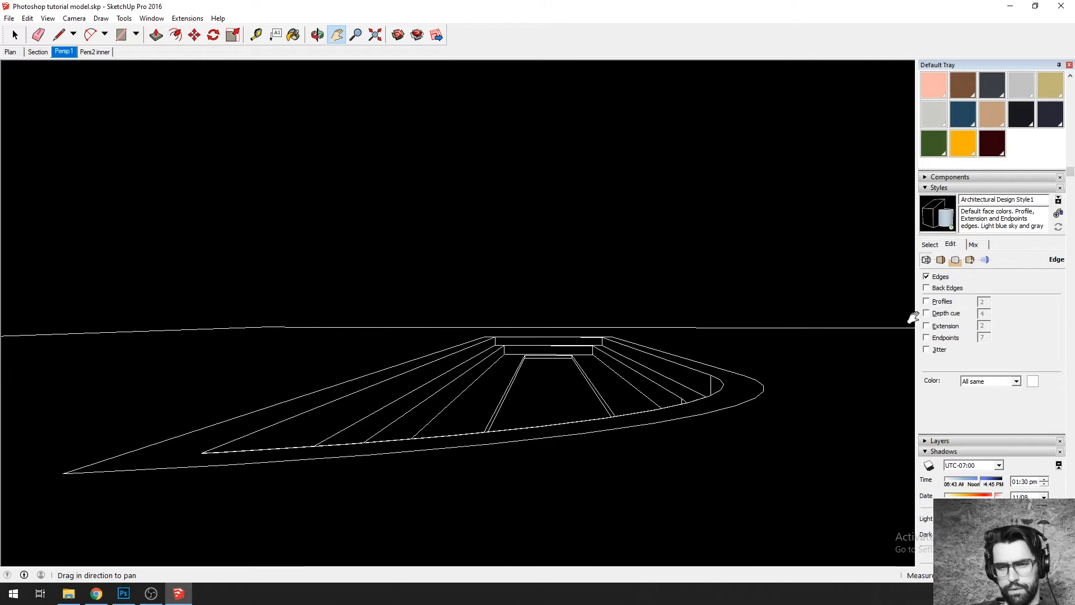
# Step: Turn on Back Edges for the Persp1 scene and export the dashed view as Photoshop tutorial model Persp1dashed.png
pyautogui.click(926, 287)
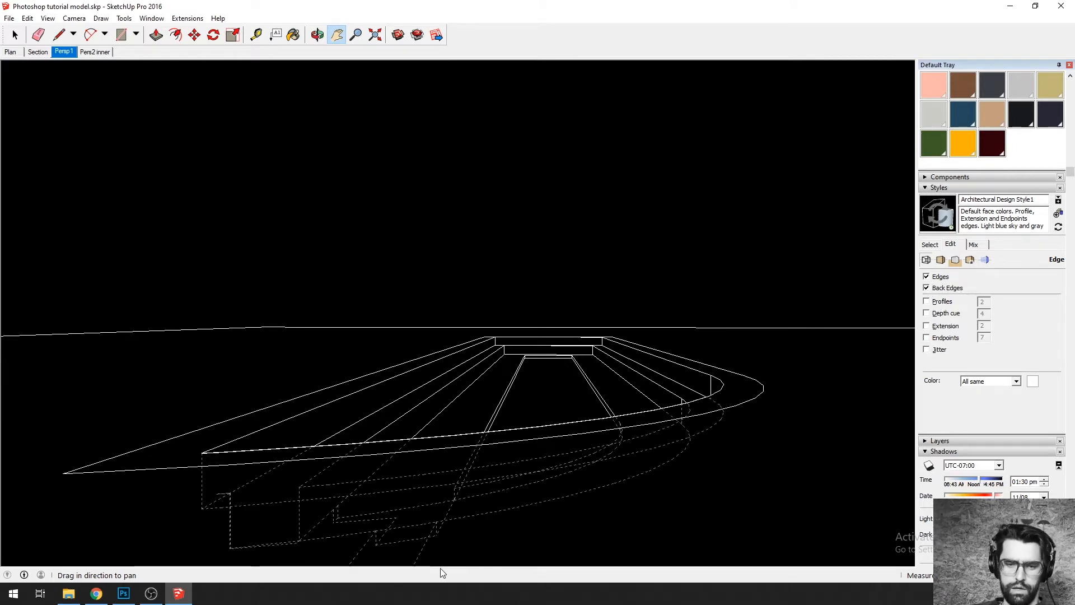
pyautogui.click(9, 17)
pyautogui.moveTo(84, 191)
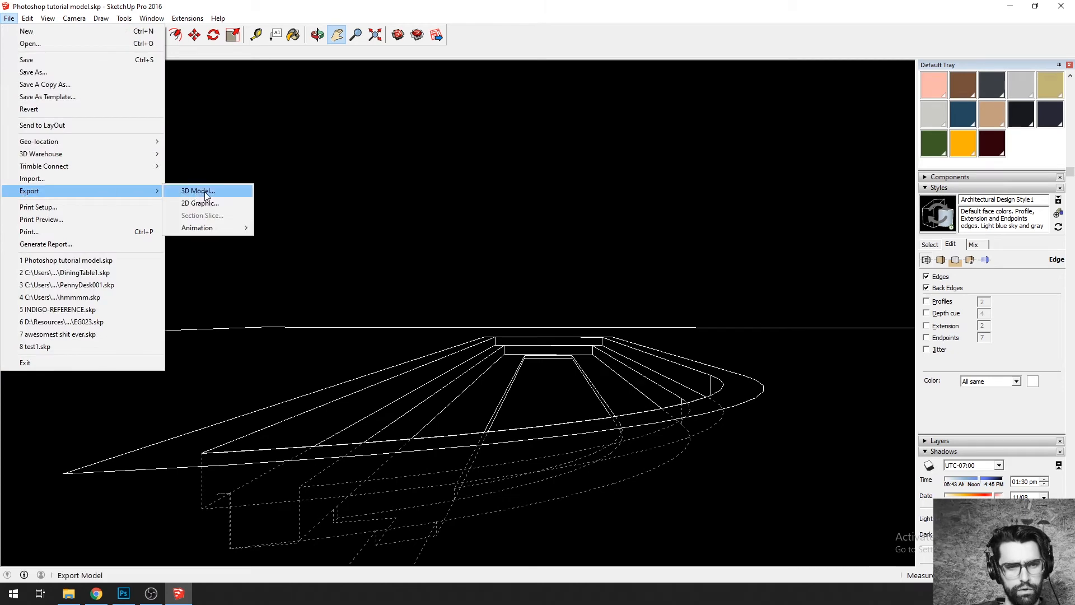
pyautogui.click(203, 201)
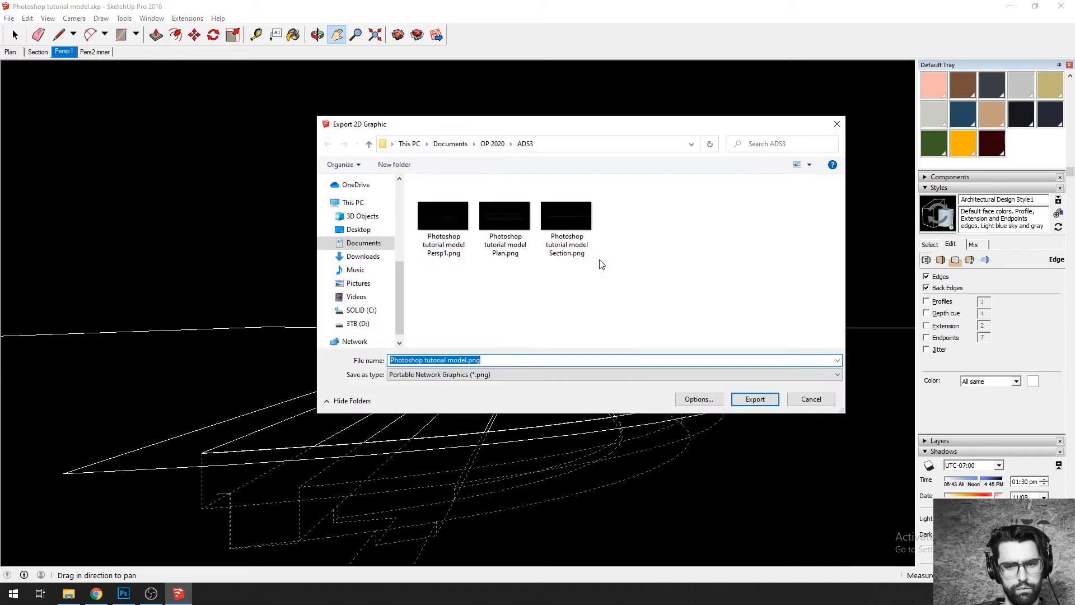
pyautogui.click(567, 249)
pyautogui.doubleClick(484, 360)
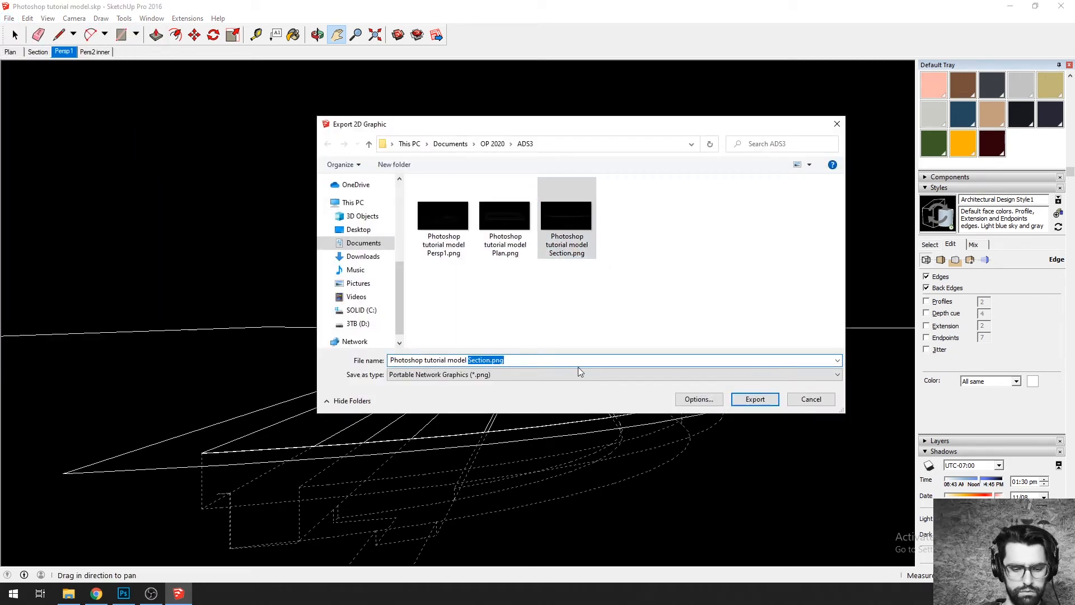
pyautogui.click(444, 241)
pyautogui.press('Return')
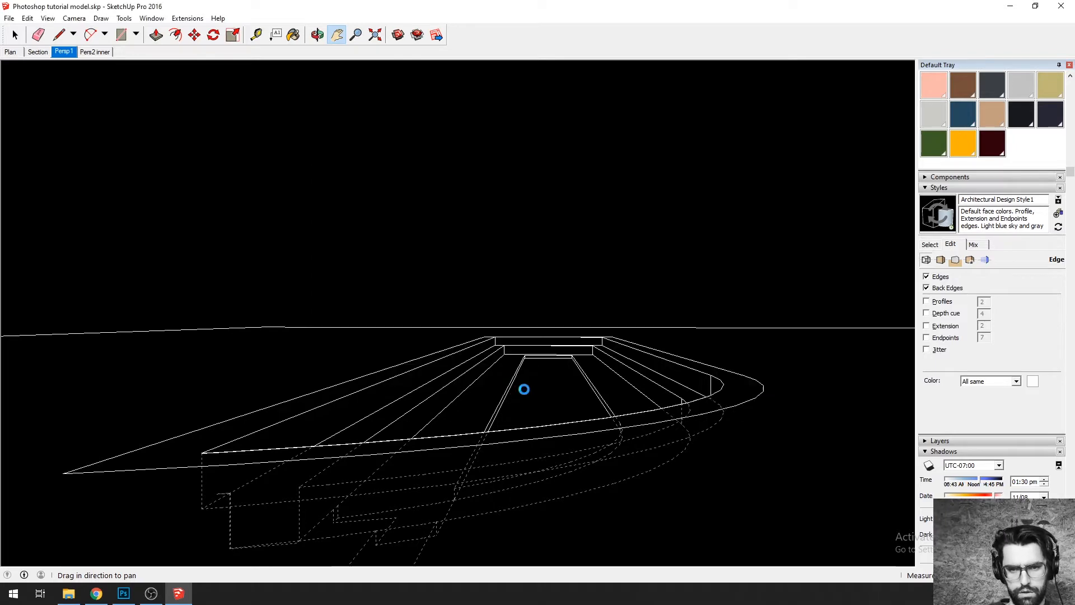
# Step: Switch to the Pers2 inner scene and export it as the 2D graphic Photoshop tutorial model Persp2.png
pyautogui.click(95, 51)
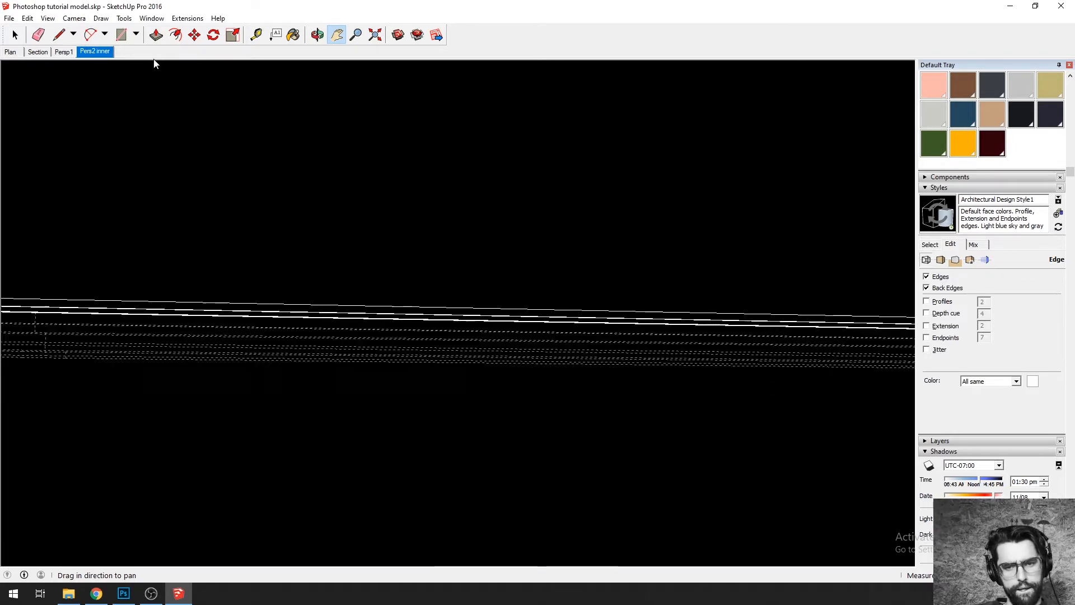
pyautogui.click(9, 18)
pyautogui.moveTo(33, 211)
pyautogui.click(185, 223)
pyautogui.click(443, 246)
pyautogui.press('Return')
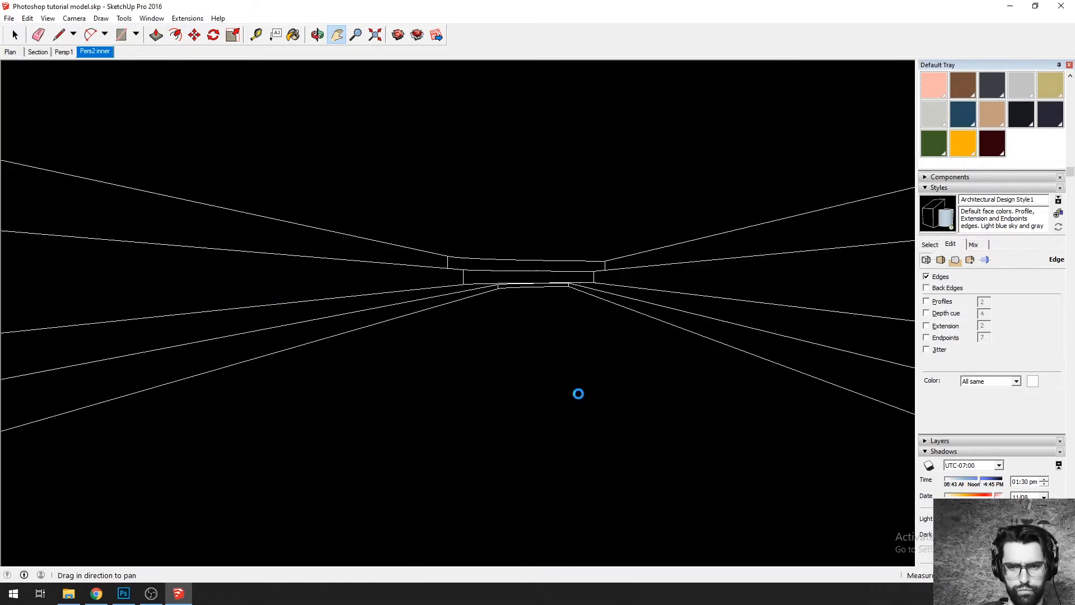
# Step: Place the exported Persp1, Persp1dashed, Persp2, Plan and Section PNGs from the ADS3 folder into ADS3 Quick Photoshop Tutorial.psd in Photoshop
pyautogui.click(116, 600)
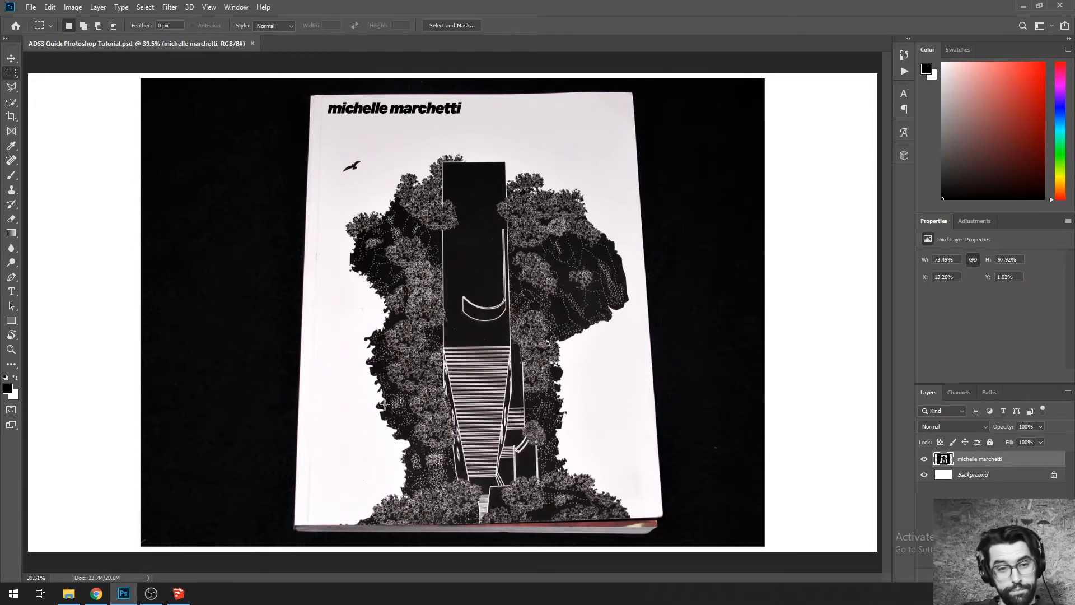
pyautogui.hotkey('alt', 'Tab')
pyautogui.press('Tab')
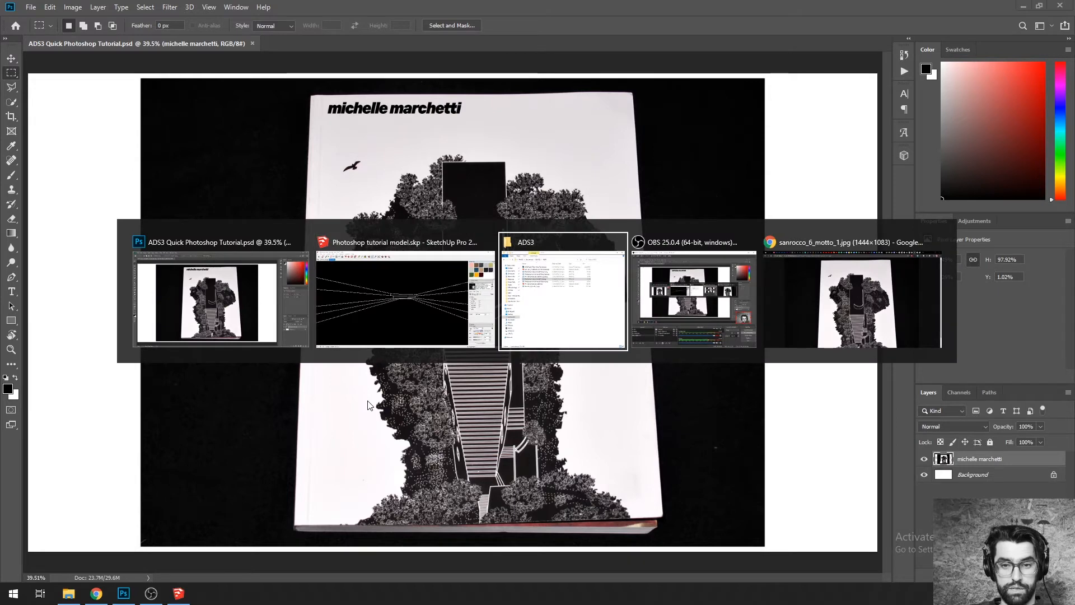
pyautogui.click(185, 171)
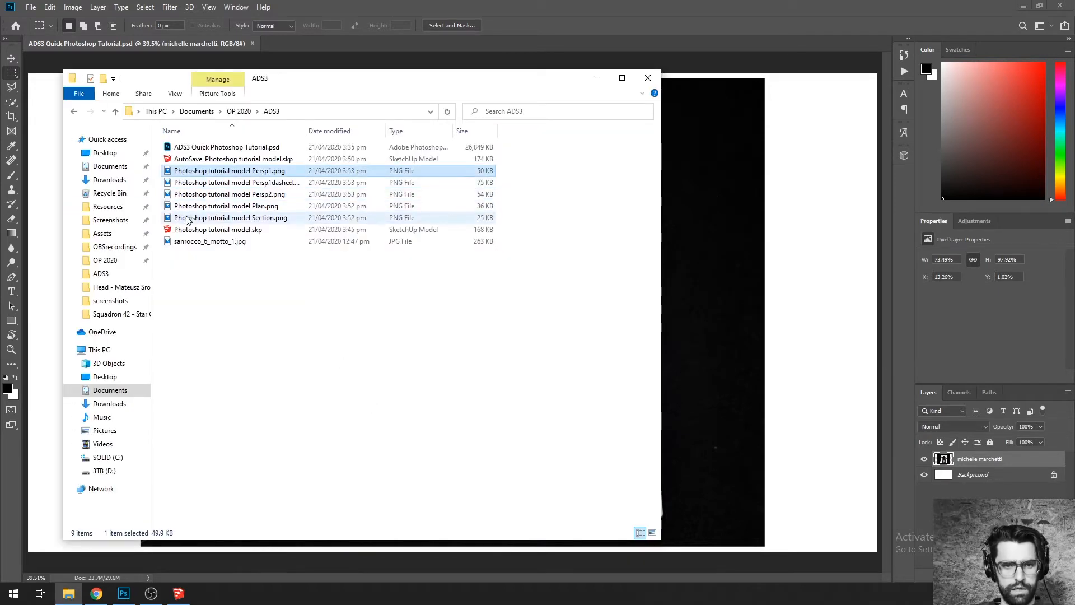
pyautogui.keyDown('shift'); pyautogui.click(246, 217); pyautogui.keyUp('shift')
pyautogui.moveTo(203, 176); pyautogui.dragTo(711, 132)
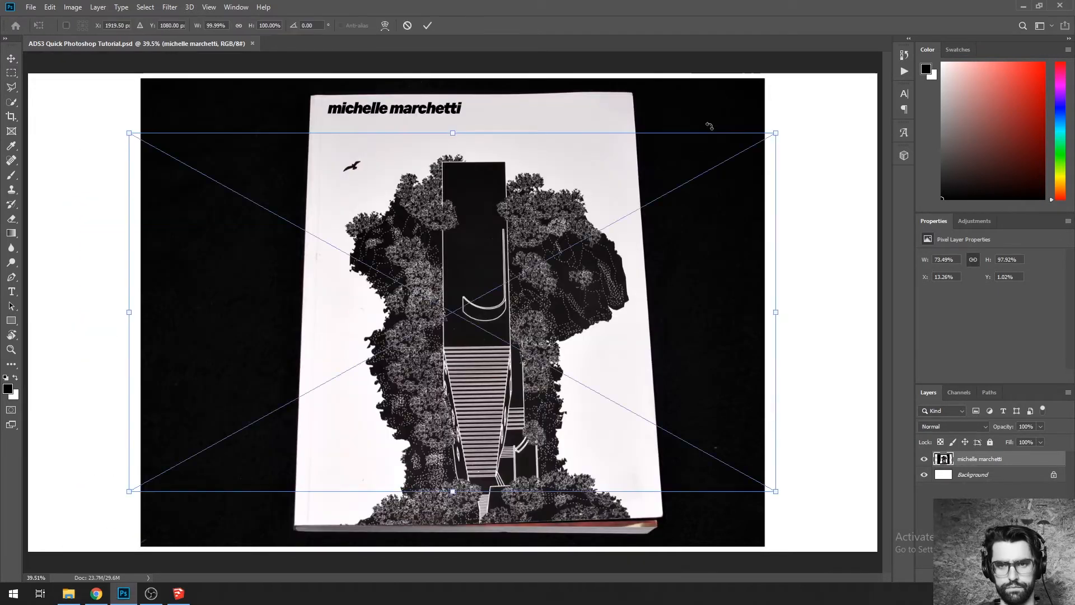
pyautogui.press('Return')
pyautogui.press('Return')
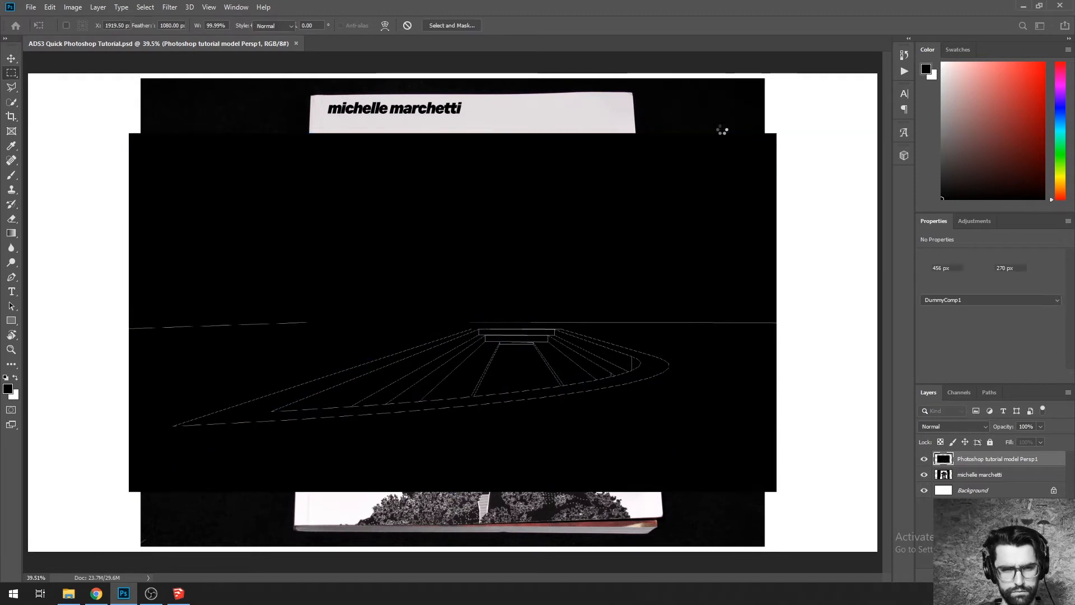
pyautogui.press('Return')
pyautogui.press('Return')
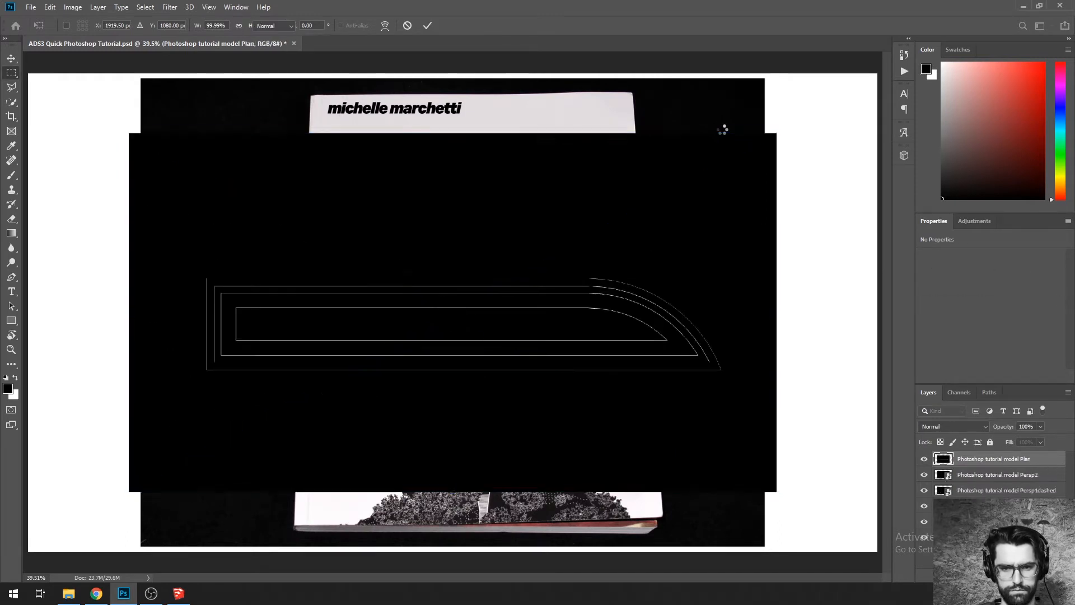
pyautogui.press('Return')
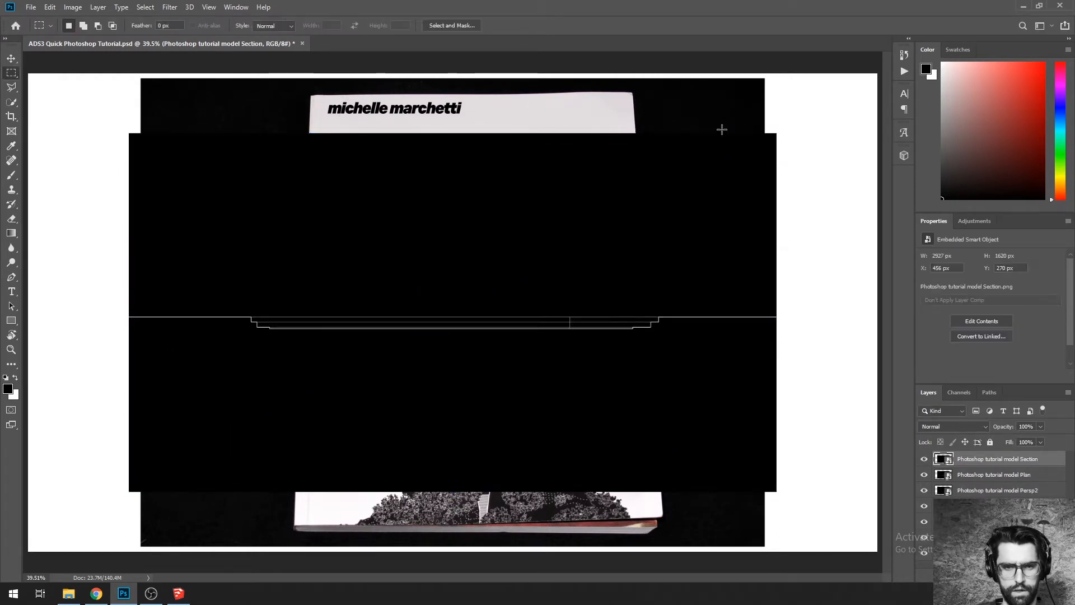
# Step: Hide the five placed drawing layers and the book cover layer, leaving only the Background visible
pyautogui.scroll(-3, 354, 239)
pyautogui.scroll(1, 581, 319)
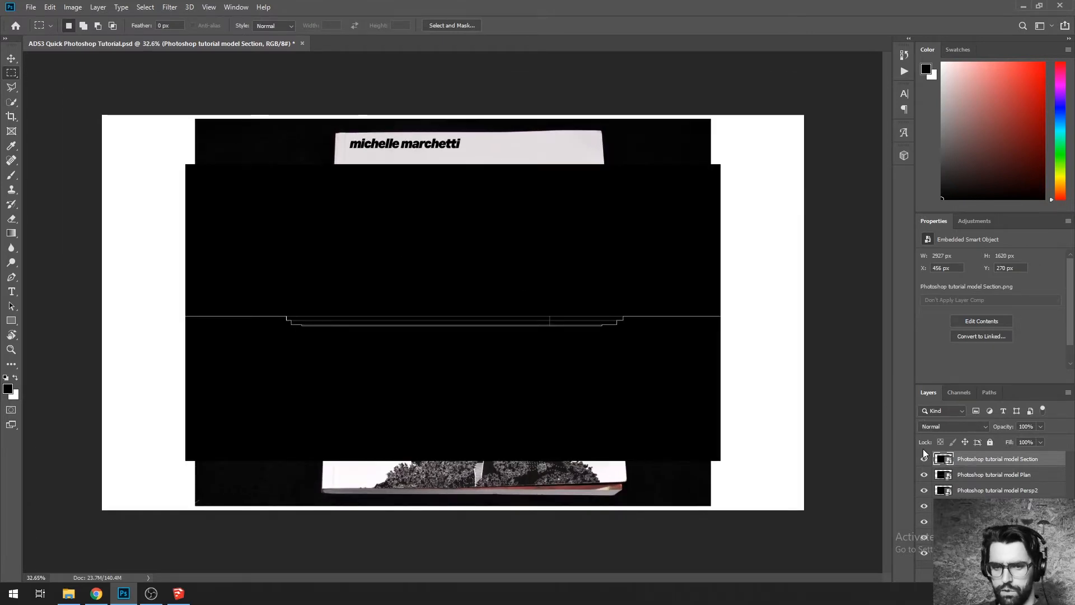
pyautogui.moveTo(925, 478); pyautogui.dragTo(924, 541)
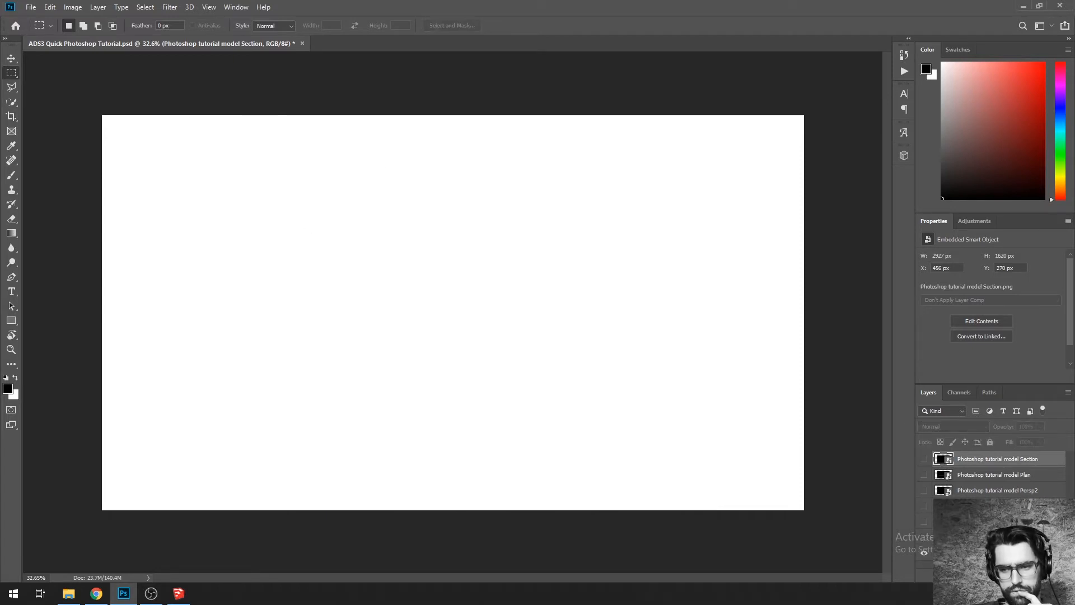
# Step: Fill the Background layer with black and show the Photoshop tutorial model Persp1 layer
pyautogui.click(973, 553)
pyautogui.hotkey('alt', 'BackSpace')
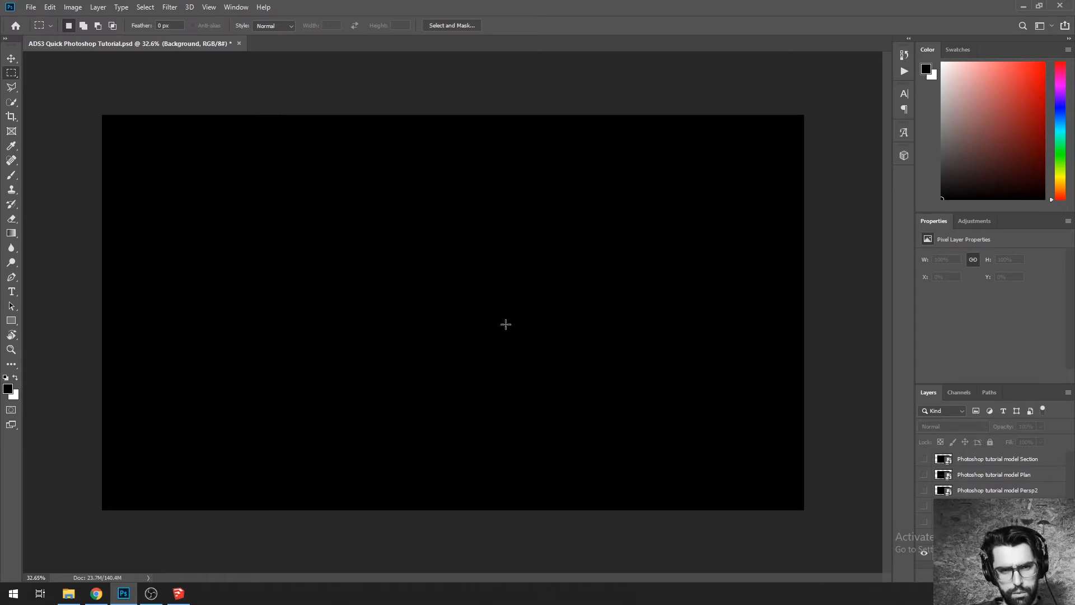
pyautogui.click(924, 523)
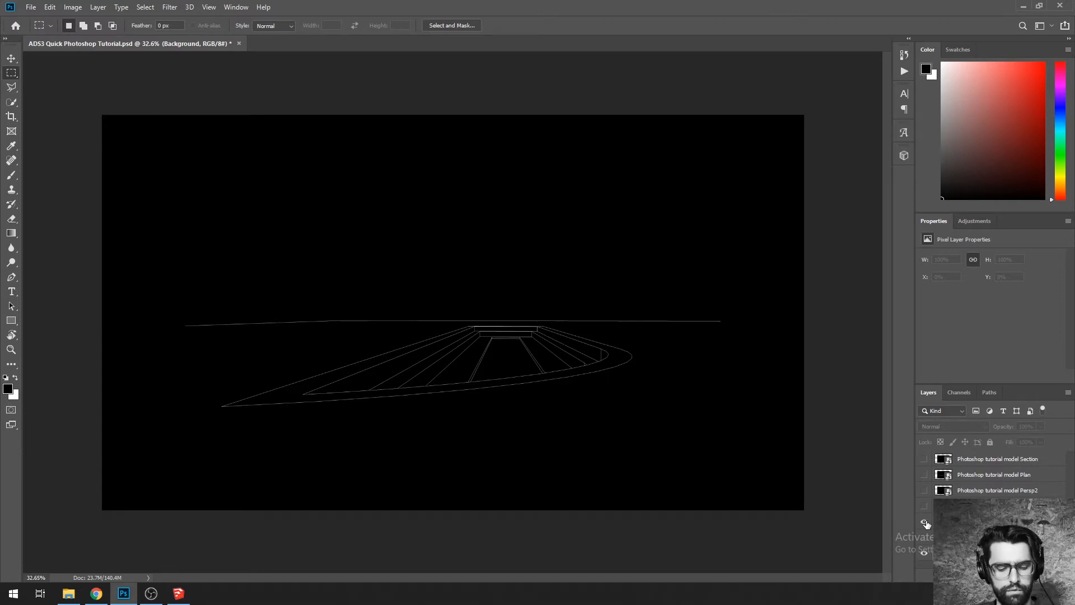
# Step: Switch to Chrome and examine the white linework and dark areas of the reference book cover image
pyautogui.hotkey('alt', 'Tab')
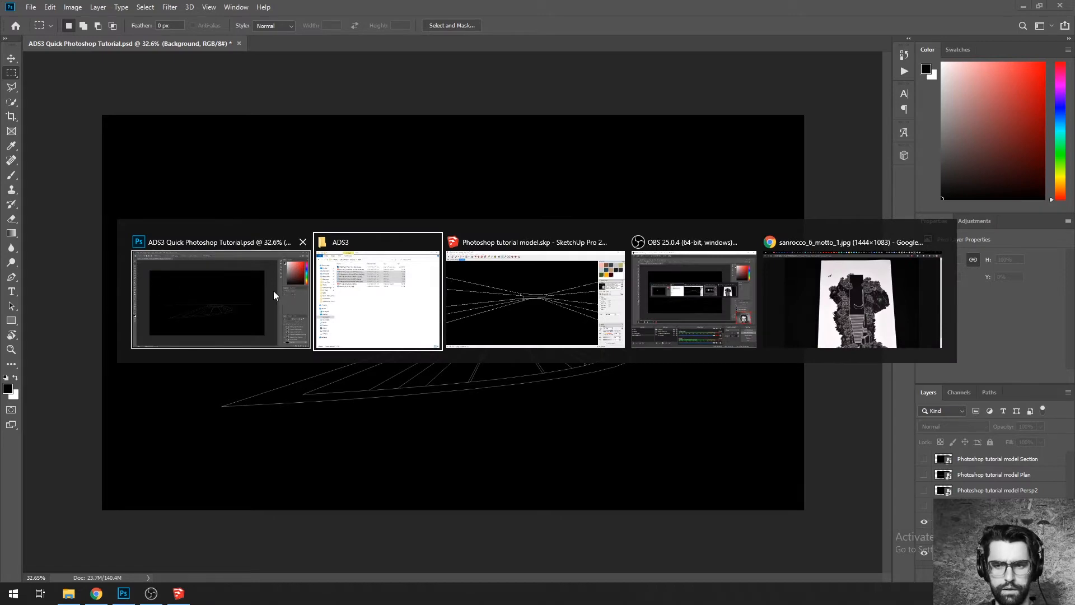
pyautogui.click(853, 289)
pyautogui.click(838, 294)
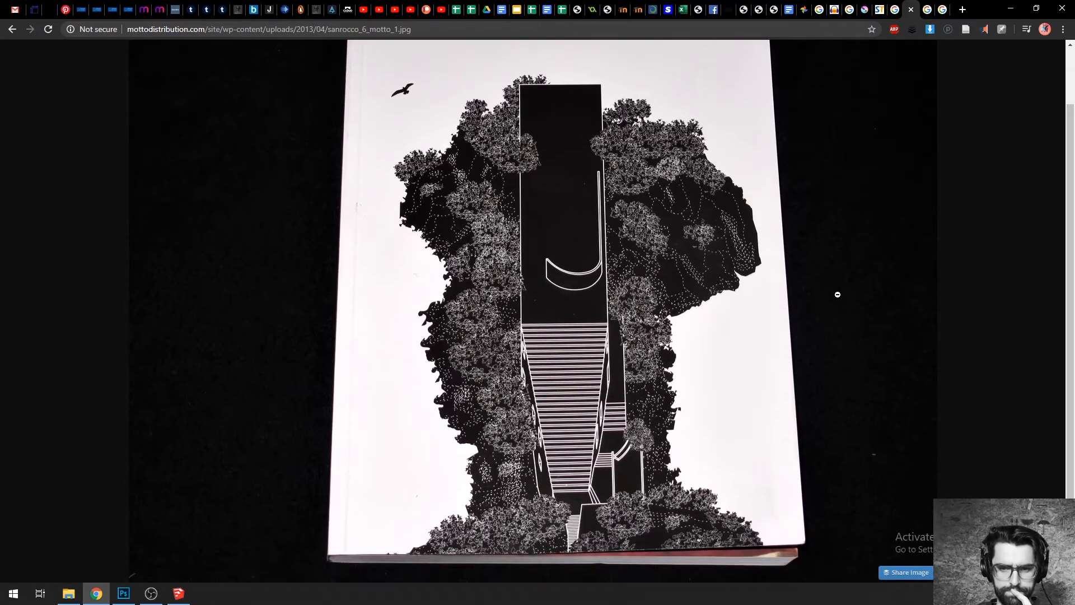
pyautogui.scroll(1, 819, 360)
pyautogui.scroll(-1, 819, 359)
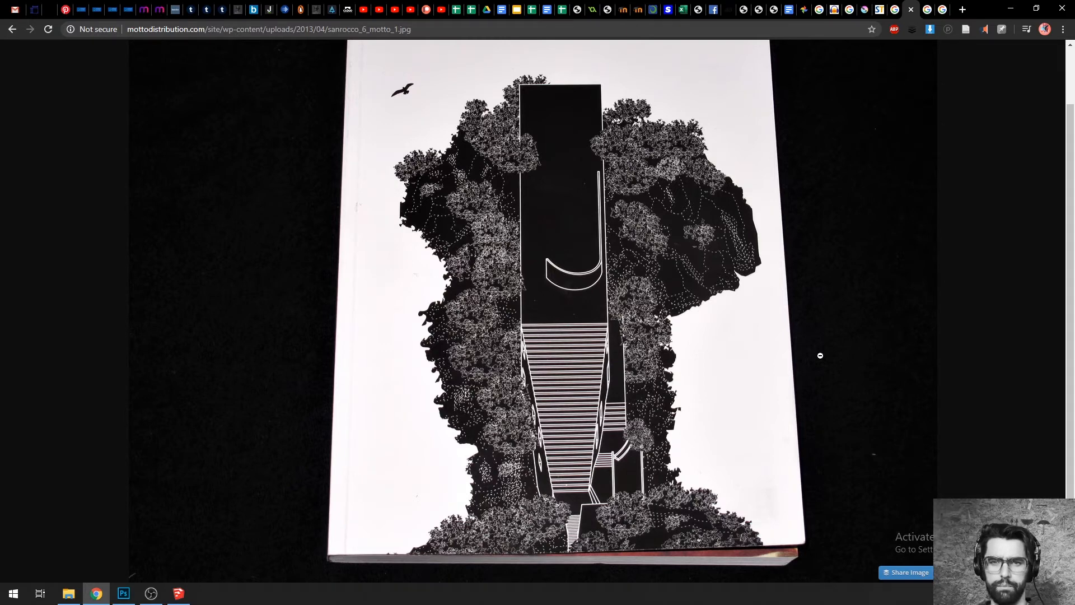
# Step: Switch to Photoshop, show only the Photoshop tutorial model Section layer over the black Background, and select that layer
pyautogui.hotkey('alt', 'Tab')
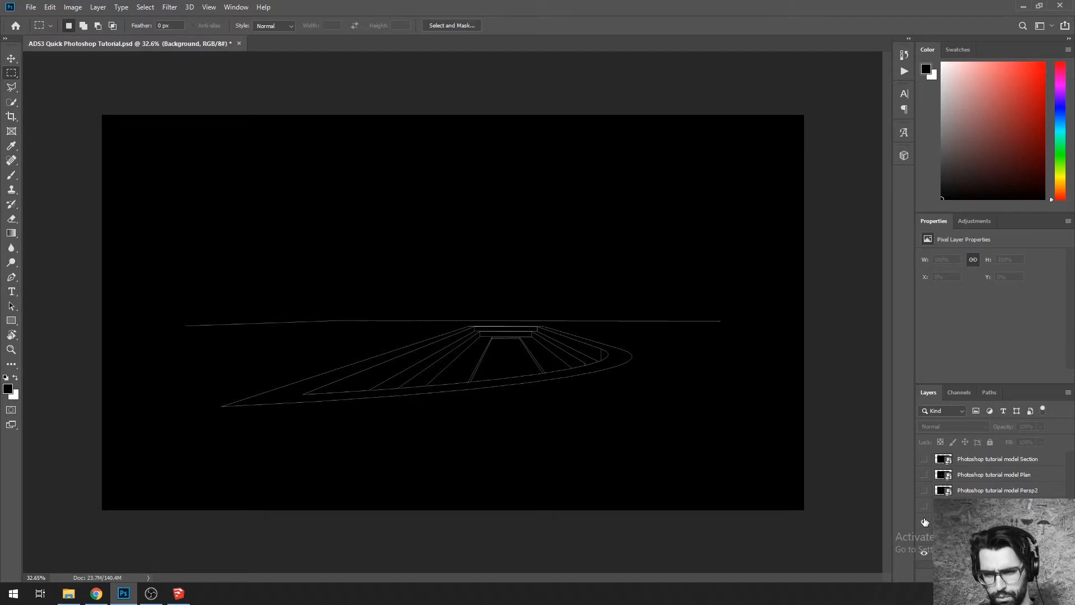
pyautogui.click(924, 490)
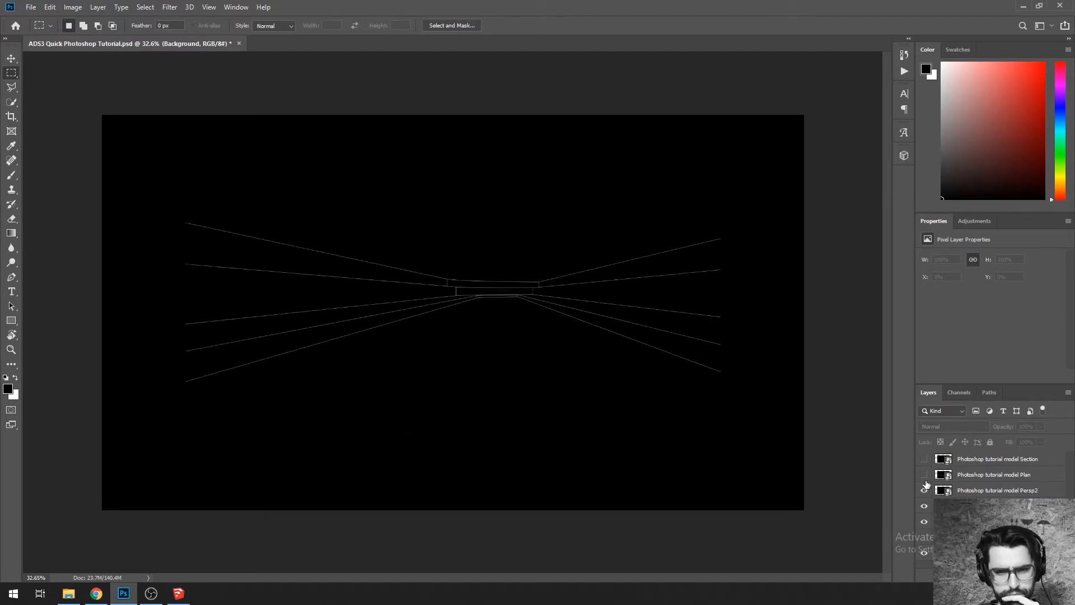
pyautogui.click(924, 476)
pyautogui.click(925, 459)
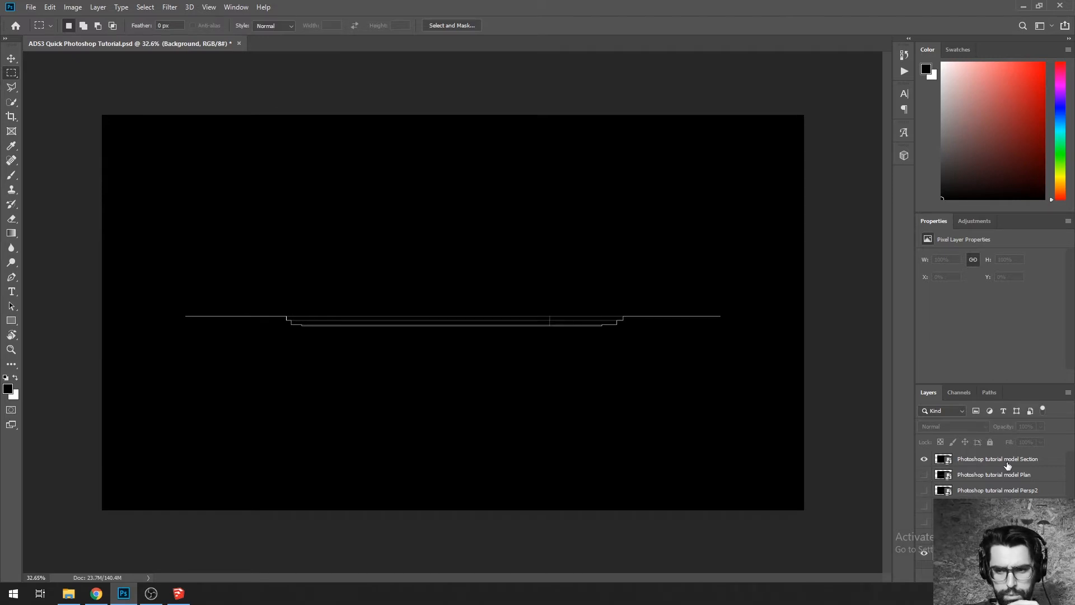
pyautogui.click(1021, 460)
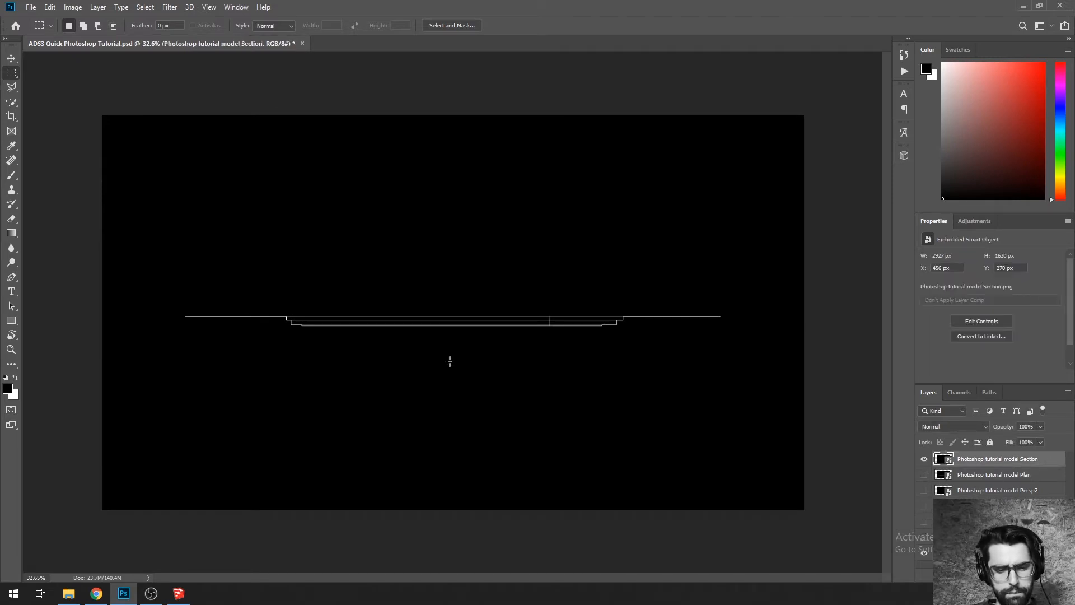
pyautogui.click(152, 594)
pyautogui.click(192, 444)
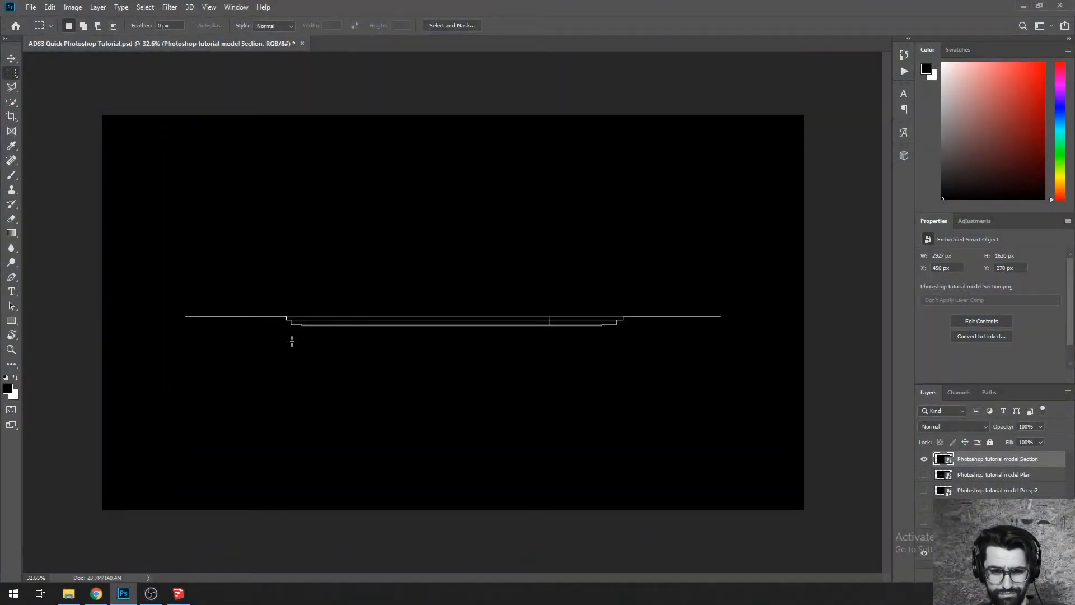
# Step: Move the section drawing straight down the canvas to about Y 646 px, keeping its horizontal position
pyautogui.moveTo(309, 325); pyautogui.dragTo(309, 397)
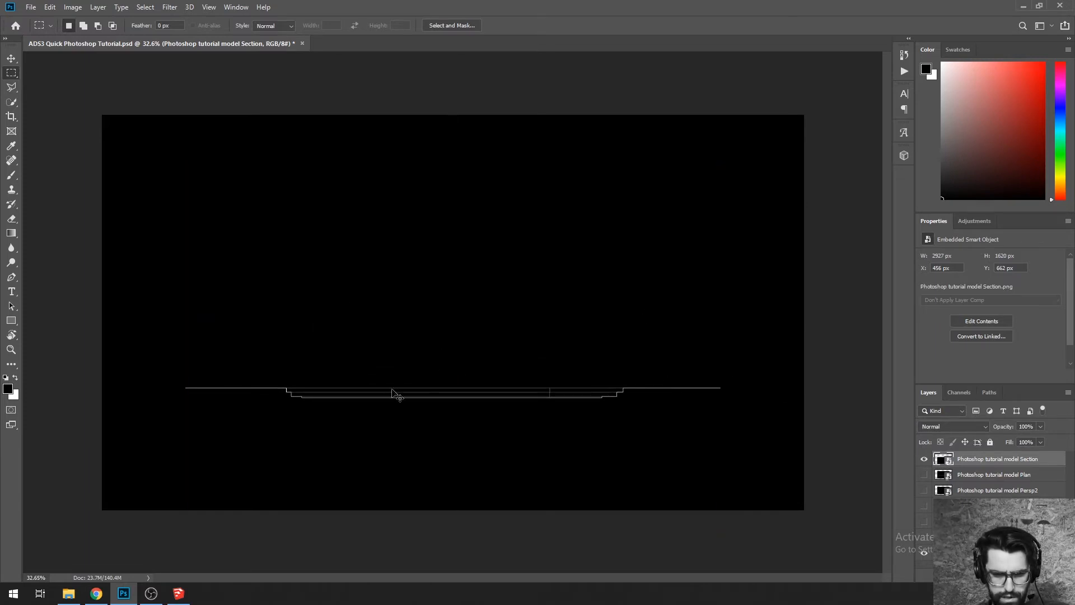
pyautogui.moveTo(382, 401); pyautogui.dragTo(381, 399)
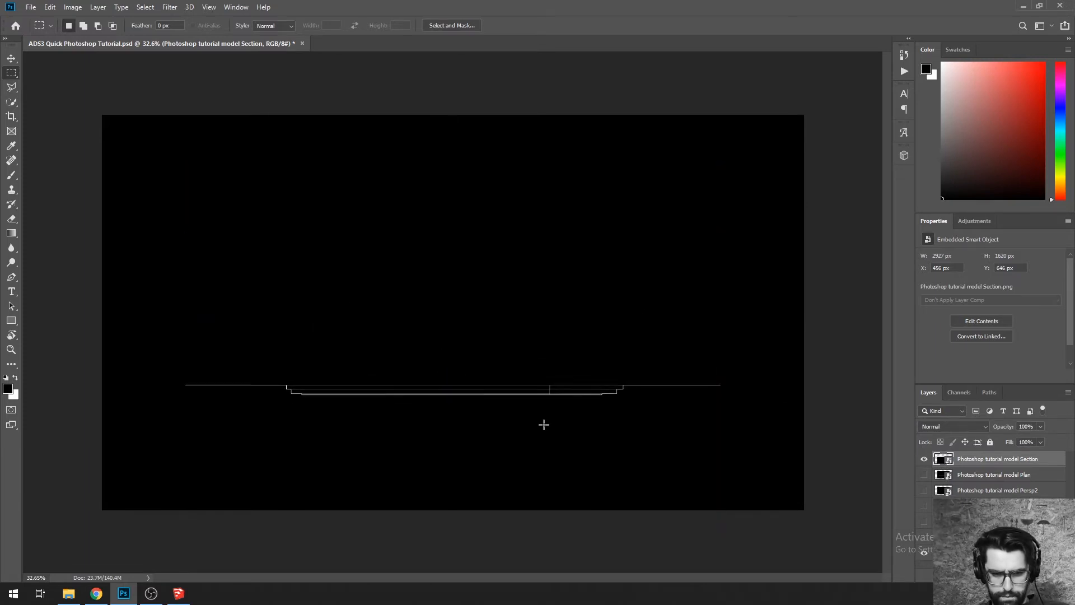
pyautogui.scroll(8, 394, 405)
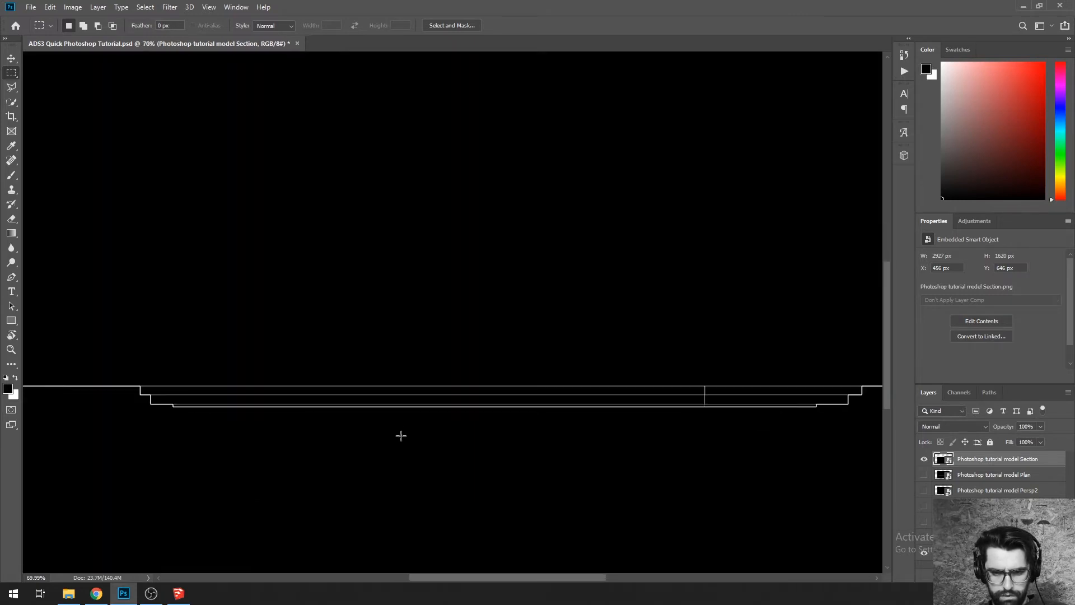
pyautogui.scroll(-7, 362, 381)
pyautogui.scroll(2, 449, 464)
pyautogui.scroll(-1, 449, 463)
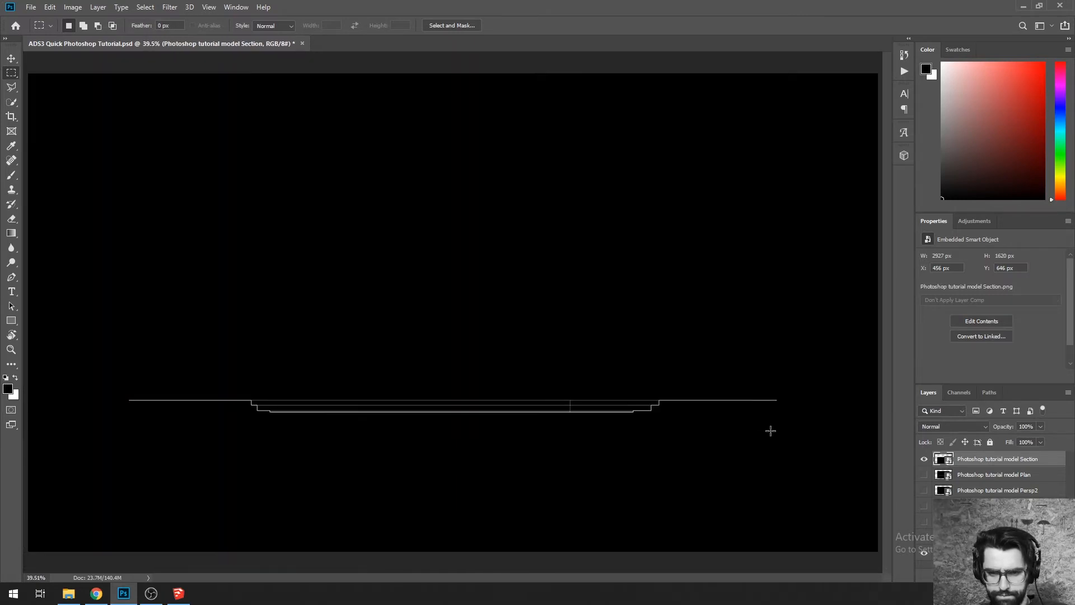
pyautogui.scroll(5, 784, 451)
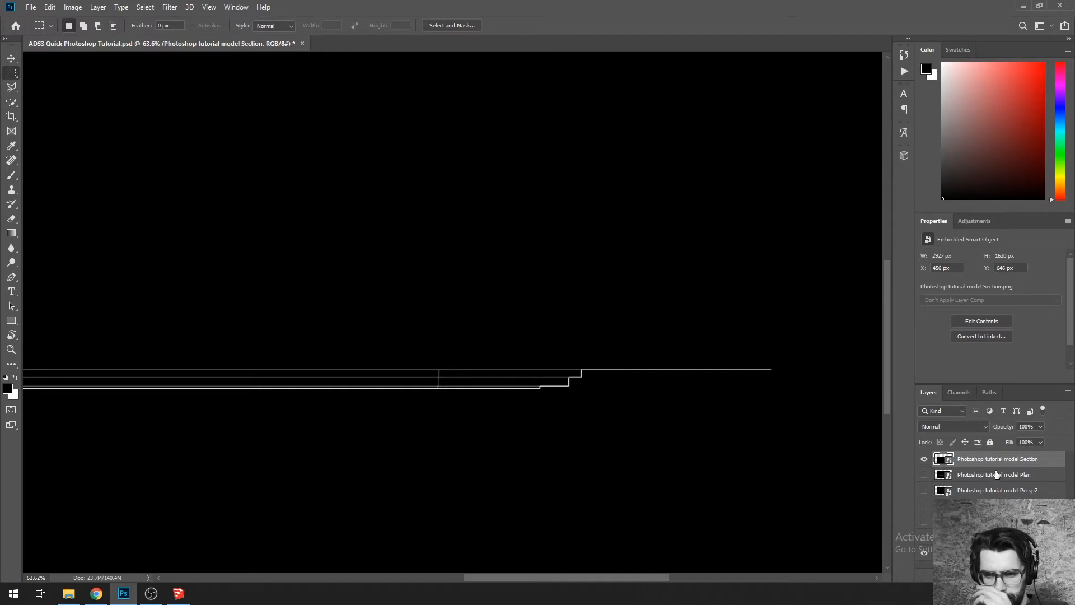
# Step: Create a new layer above the section drawing and name it Section vertical
pyautogui.hotkey('ctrl', 'shift', 'alt', 'n')
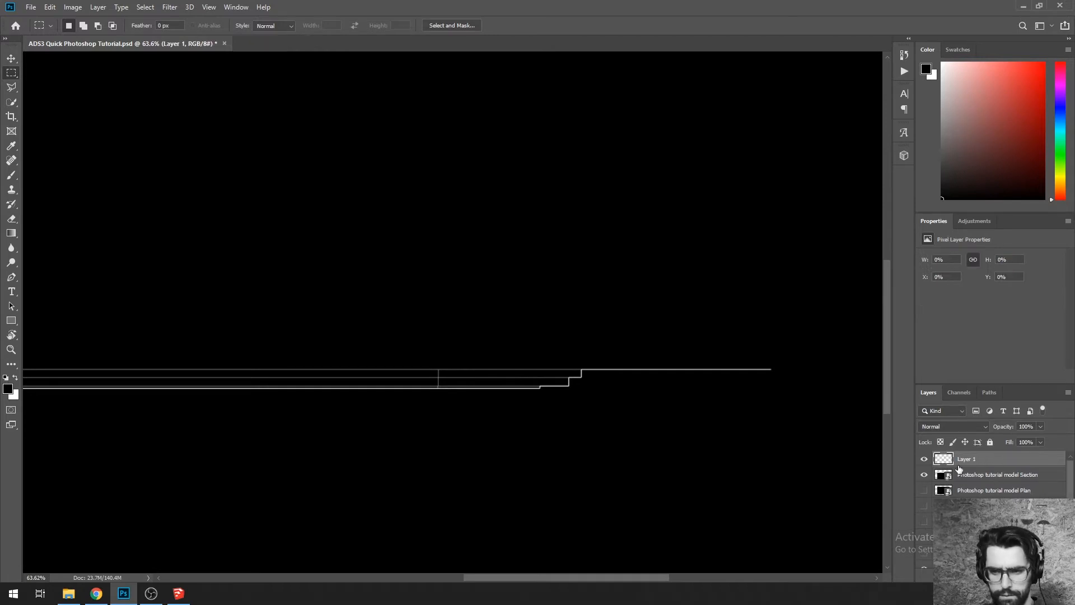
pyautogui.doubleClick(967, 459)
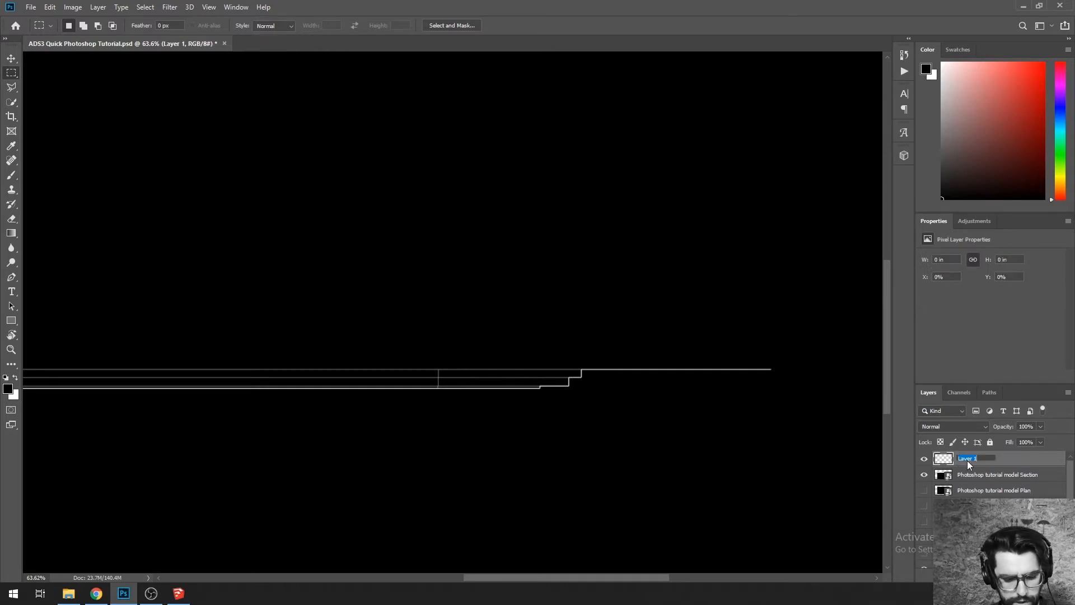
pyautogui.write('Section')
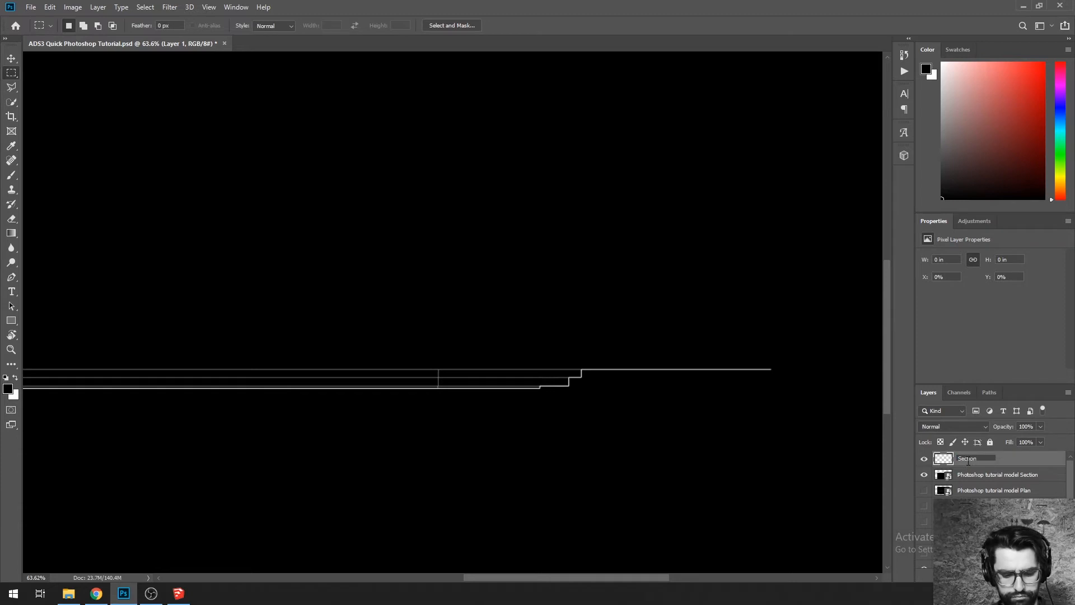
pyautogui.write(' vertic')
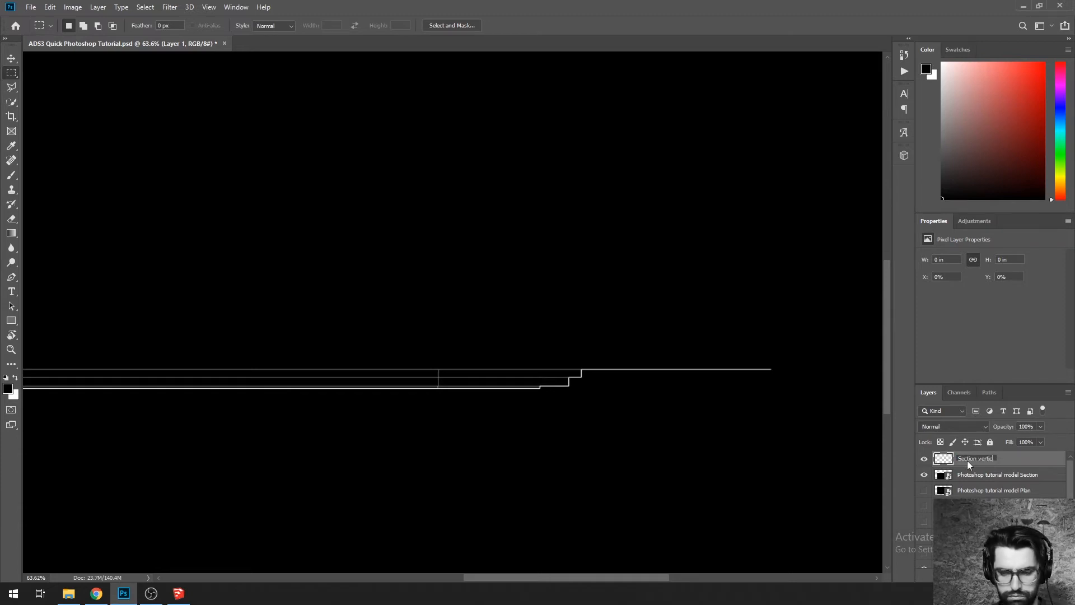
pyautogui.write('al')
pyautogui.press('Return')
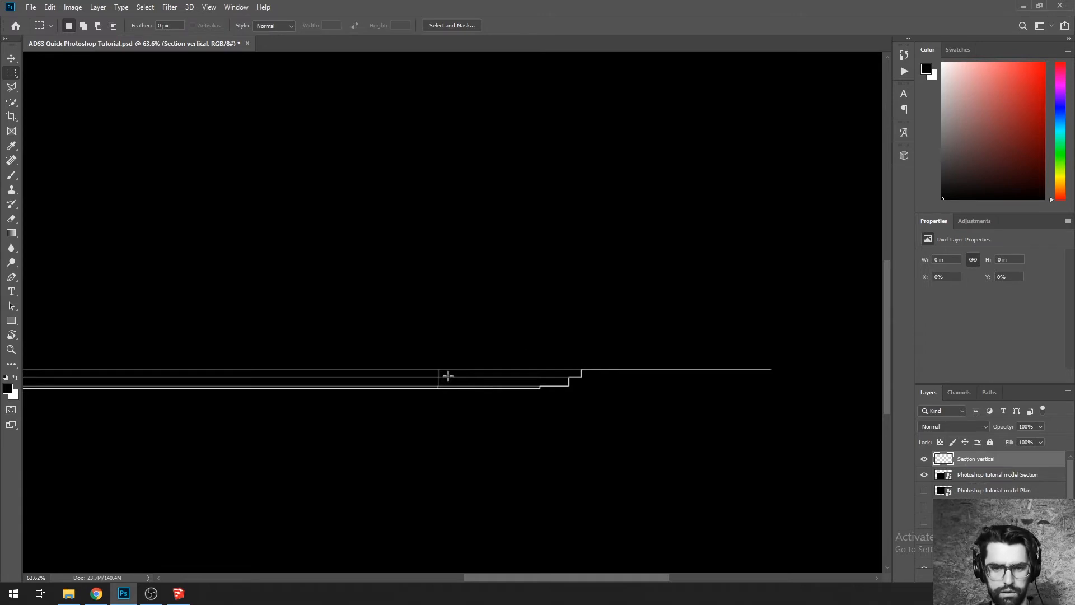
# Step: Select a thin vertical strip beside the basin's stepped edge with the Polygonal Lasso, crossing the ground line and extending slightly below it
pyautogui.moveTo(746, 368); pyautogui.dragTo(638, 381)
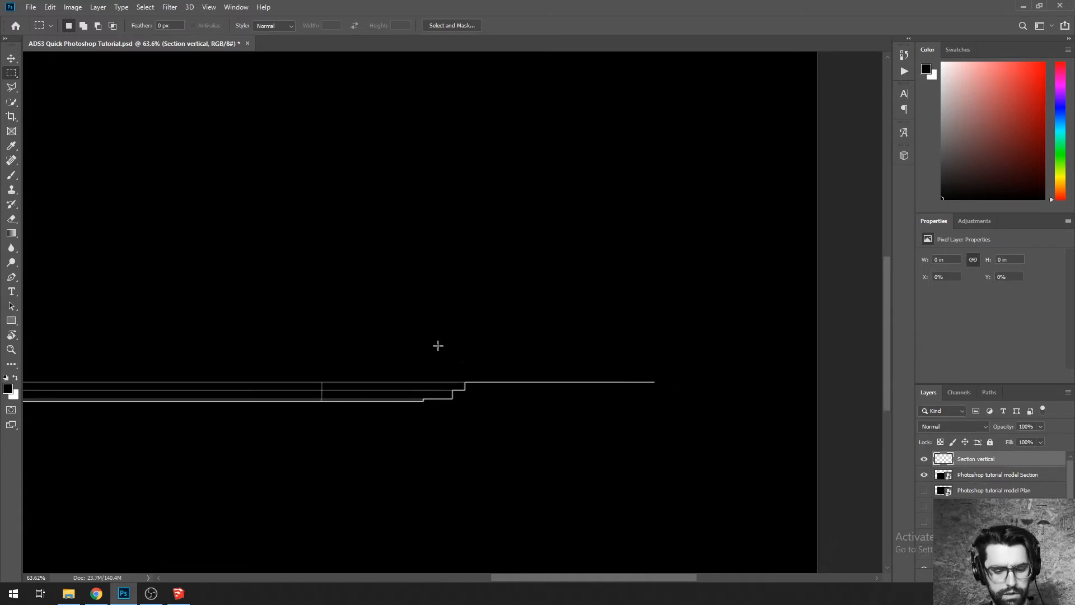
pyautogui.press('b')
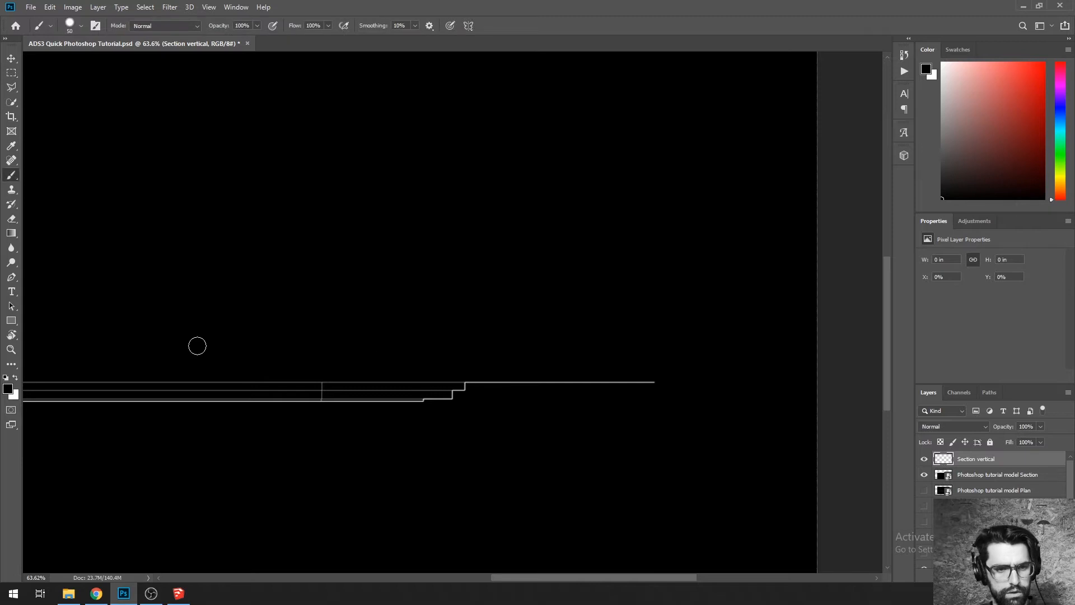
pyautogui.press('l')
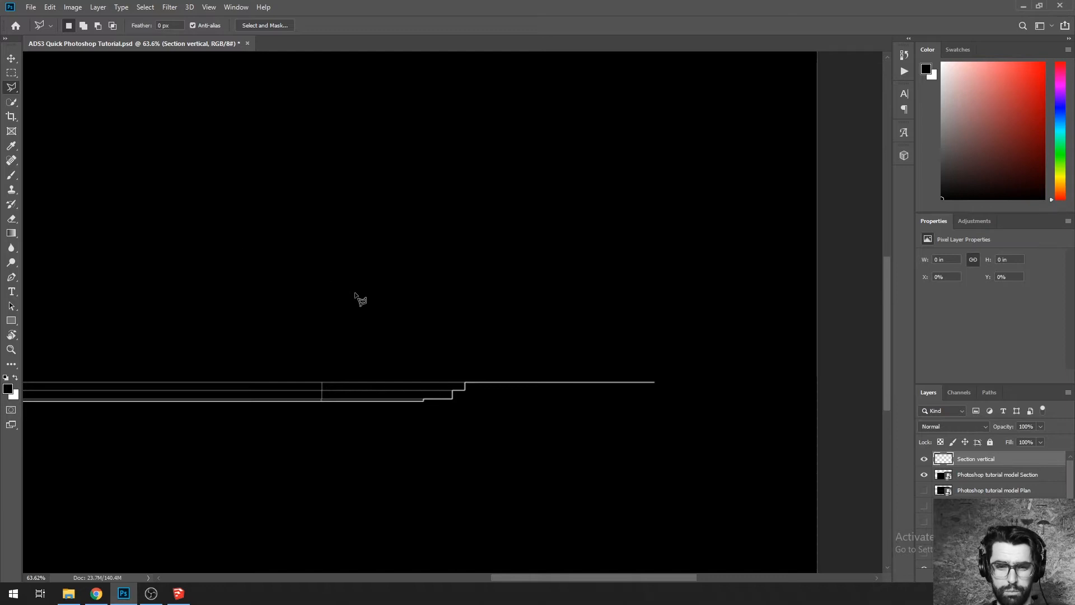
pyautogui.click(496, 382)
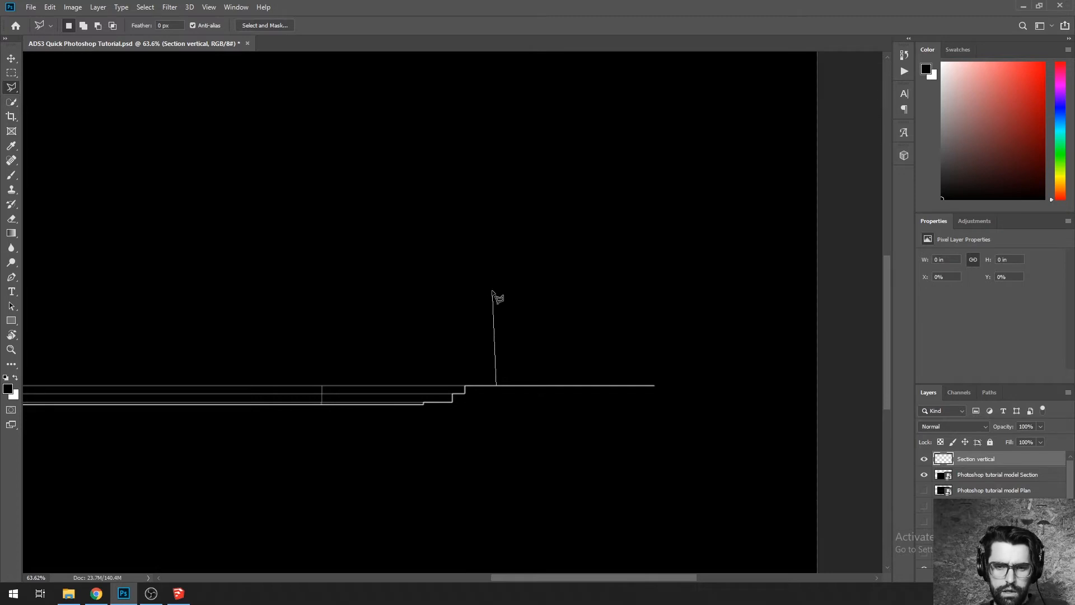
pyautogui.press('shift')
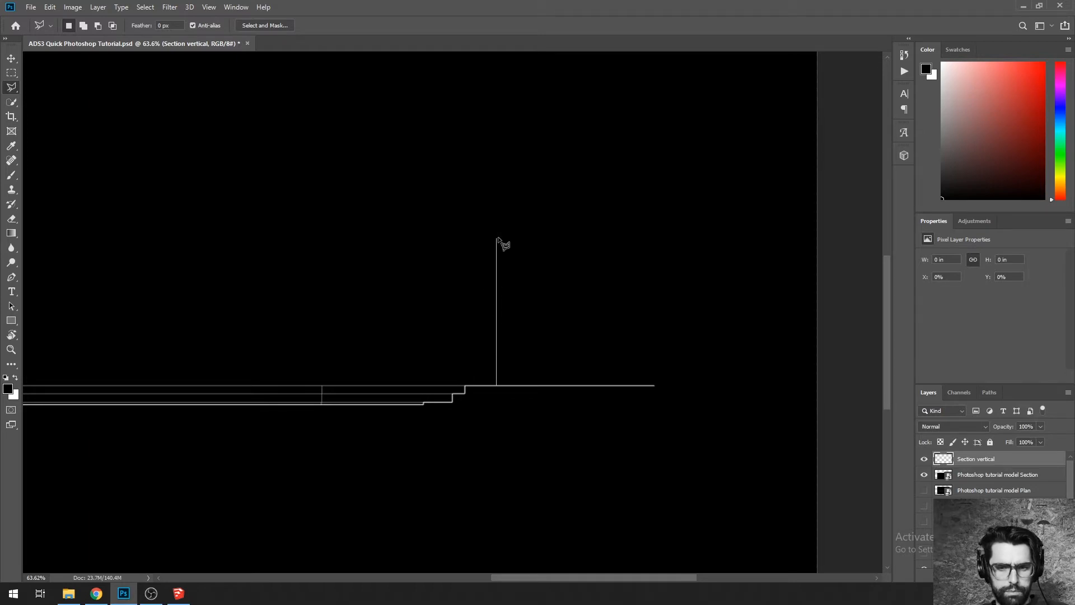
pyautogui.click(496, 231)
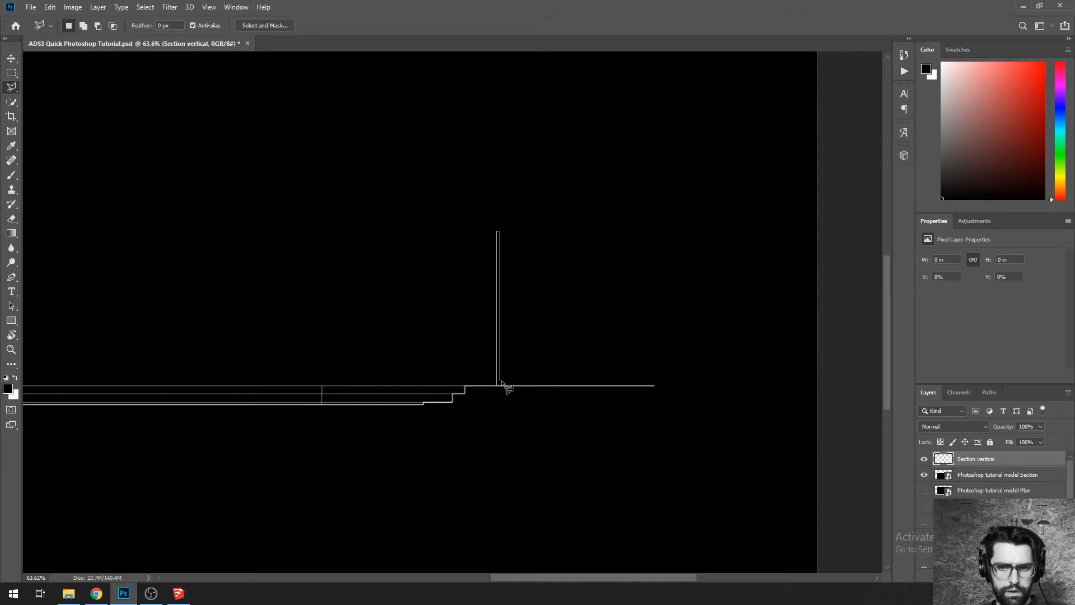
pyautogui.click(497, 421)
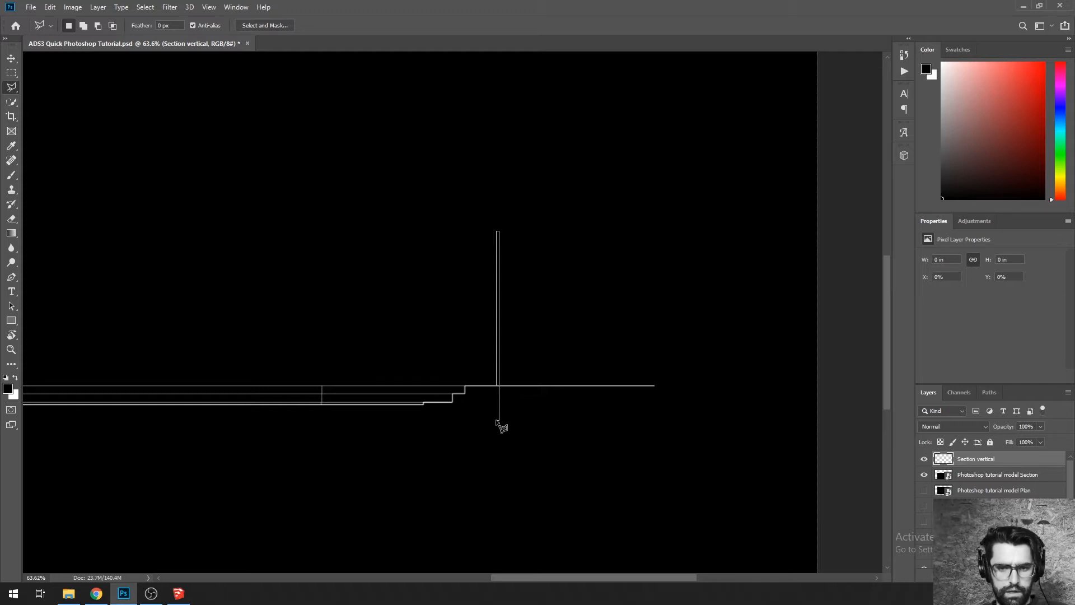
pyautogui.click(498, 386)
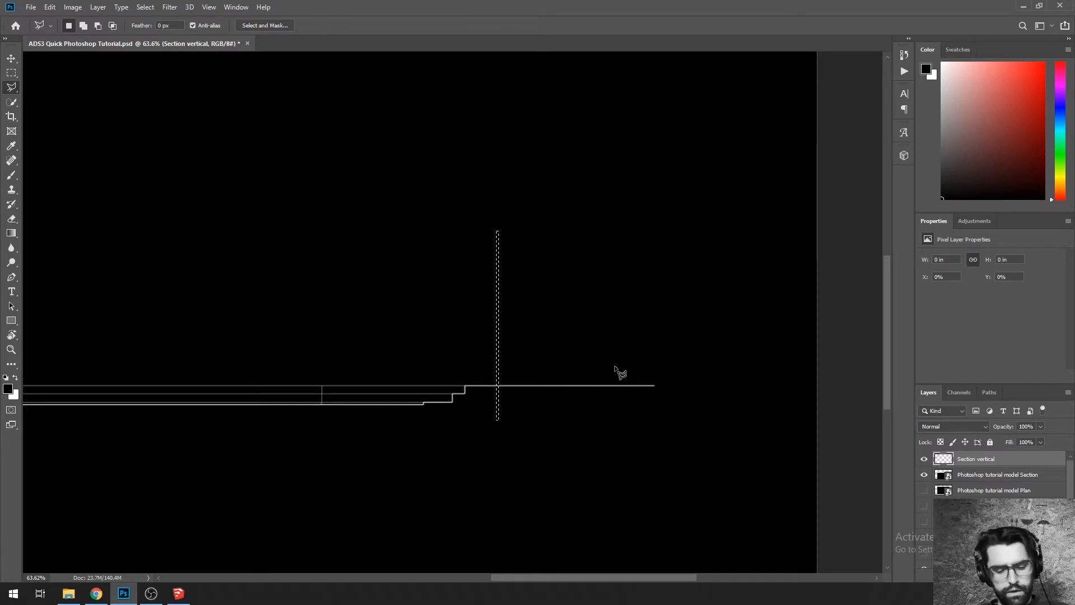
# Step: Paint the selected strip with a 50 px white brush from its upper end down across the ground line
pyautogui.press('b')
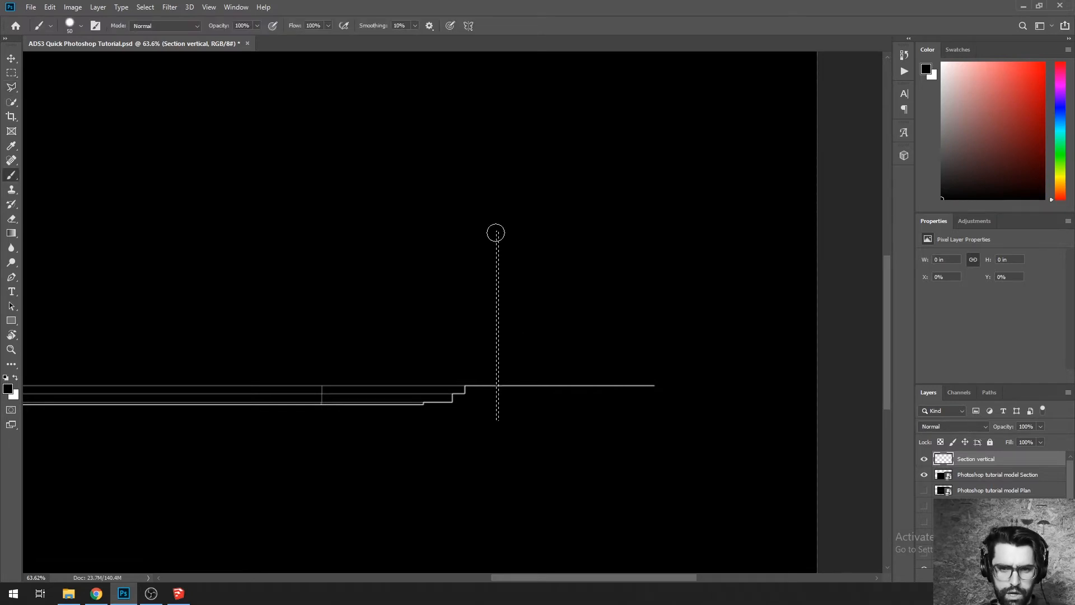
pyautogui.moveTo(493, 313); pyautogui.dragTo(490, 315)
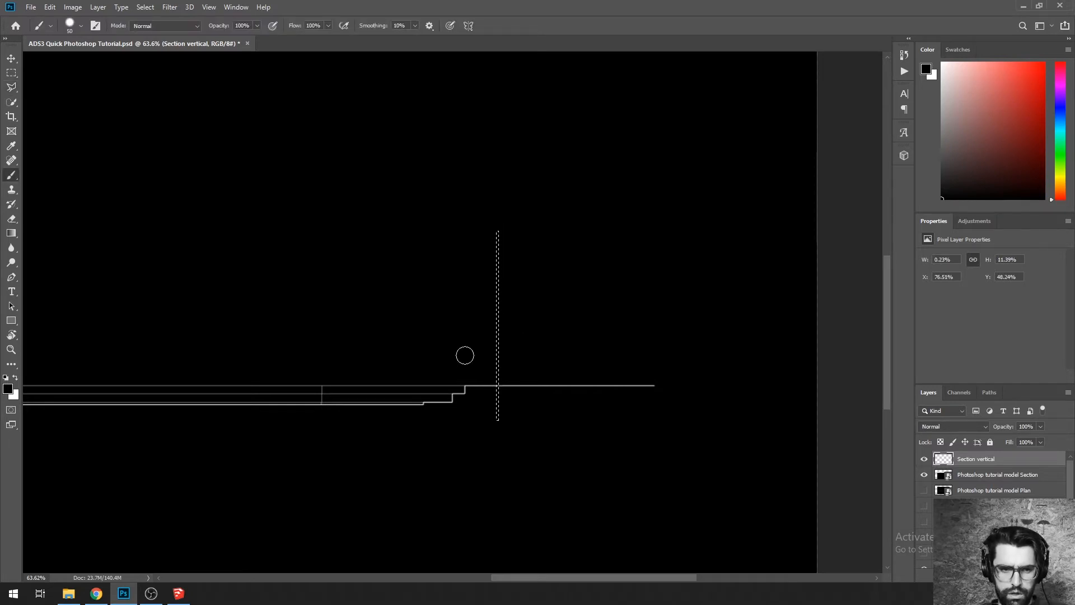
pyautogui.click(17, 378)
pyautogui.press('x')
pyautogui.press('x')
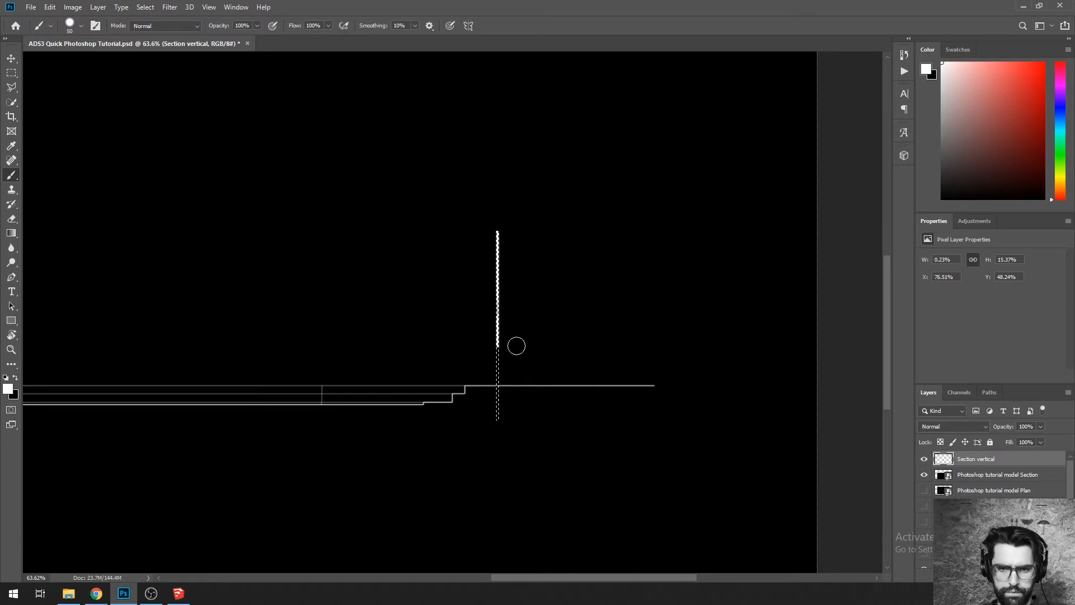
pyautogui.scroll(10, 517, 417)
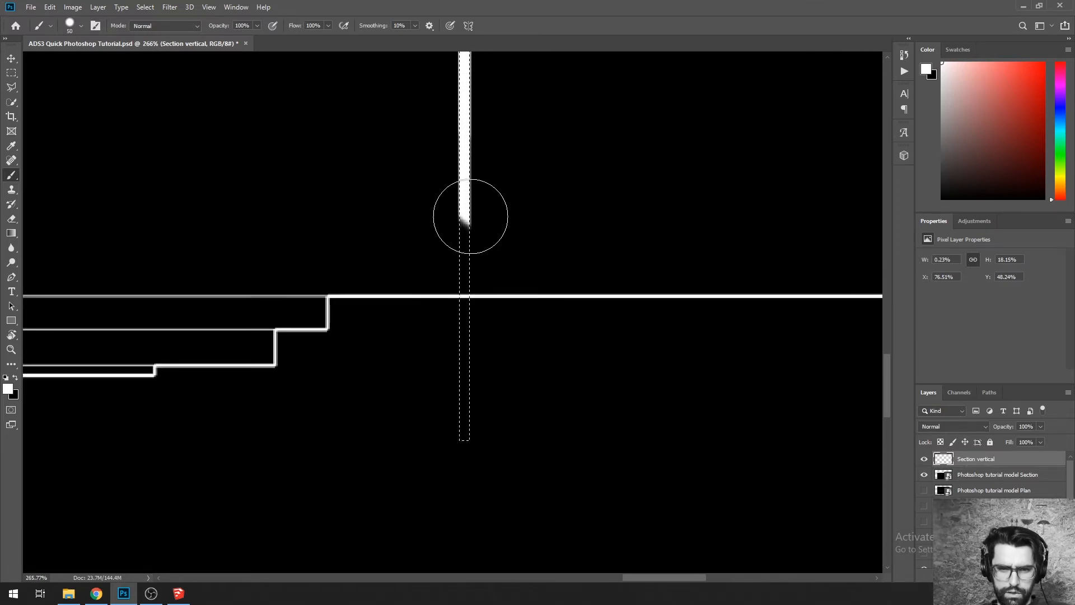
pyautogui.moveTo(470, 216); pyautogui.dragTo(530, 373)
pyautogui.moveTo(500, 314); pyautogui.dragTo(509, 326)
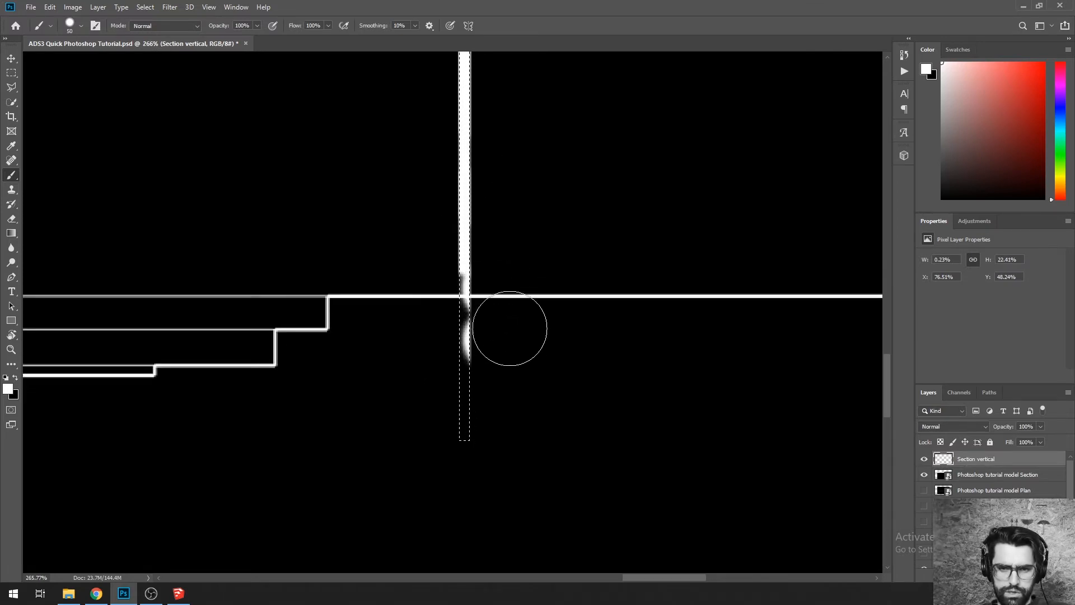
# Step: Set the brush to Soft Round with 0% hardness and enlarge it to 200 px
pyautogui.rightClick(470, 283)
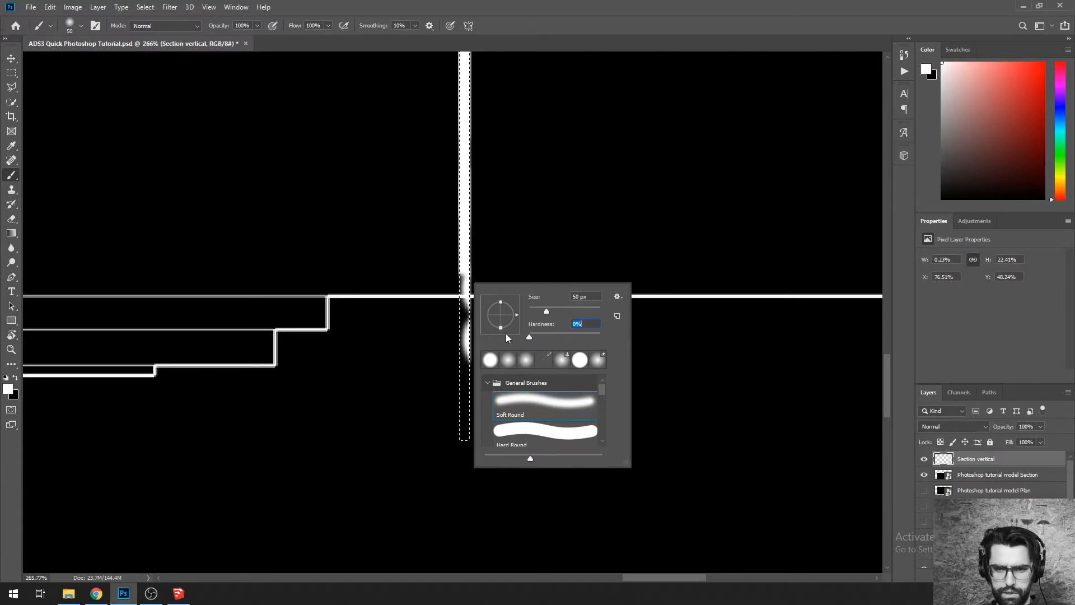
pyautogui.press('Return')
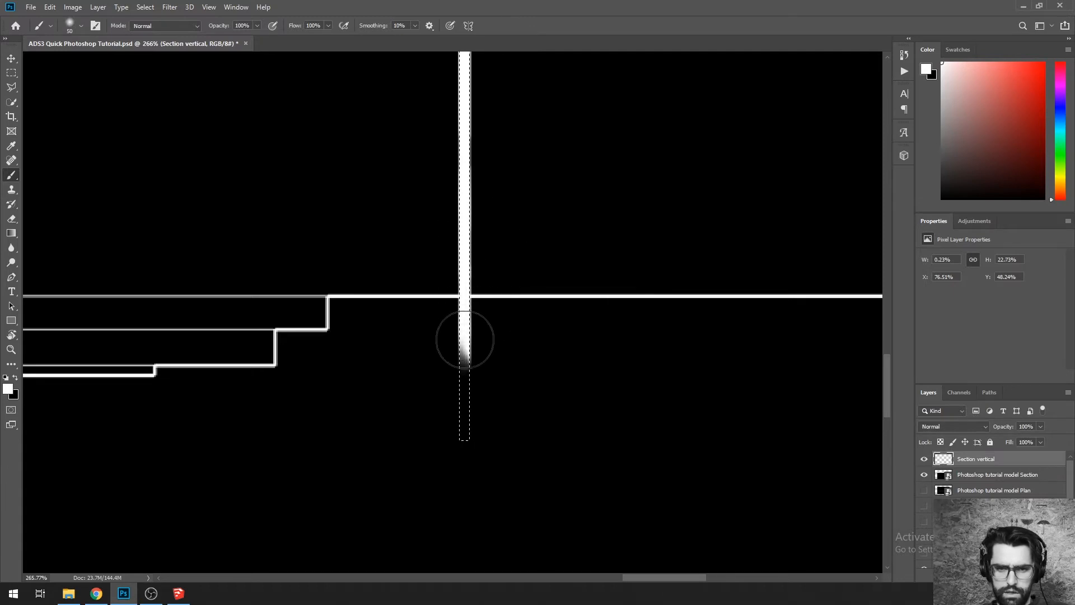
pyautogui.press(']')
pyautogui.press(']')
pyautogui.press(']')
pyautogui.press(']')
pyautogui.press(']')
pyautogui.press(']')
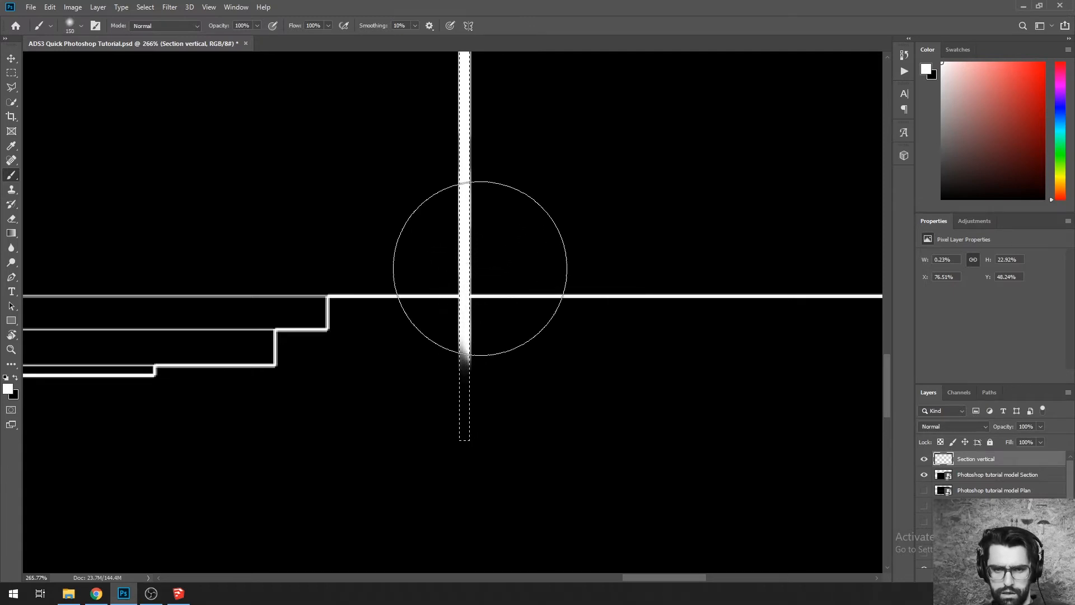
pyautogui.press(']')
pyautogui.press(']')
pyautogui.press(']')
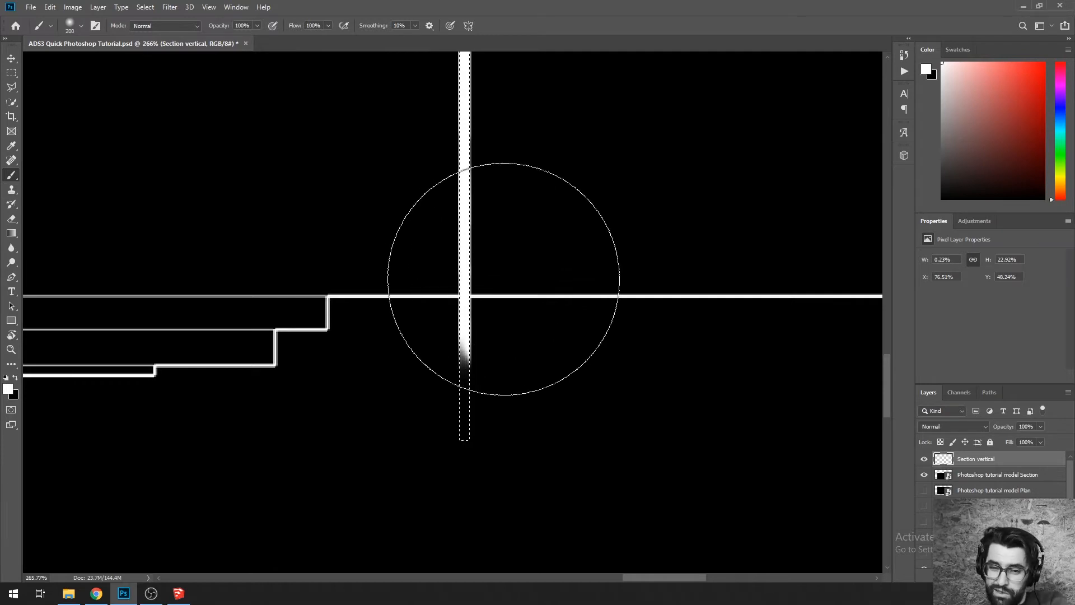
# Step: Fade the strip's white fill to black below the ground line with the soft brush, redoing the dab slightly higher
pyautogui.moveTo(473, 324); pyautogui.dragTo(472, 324)
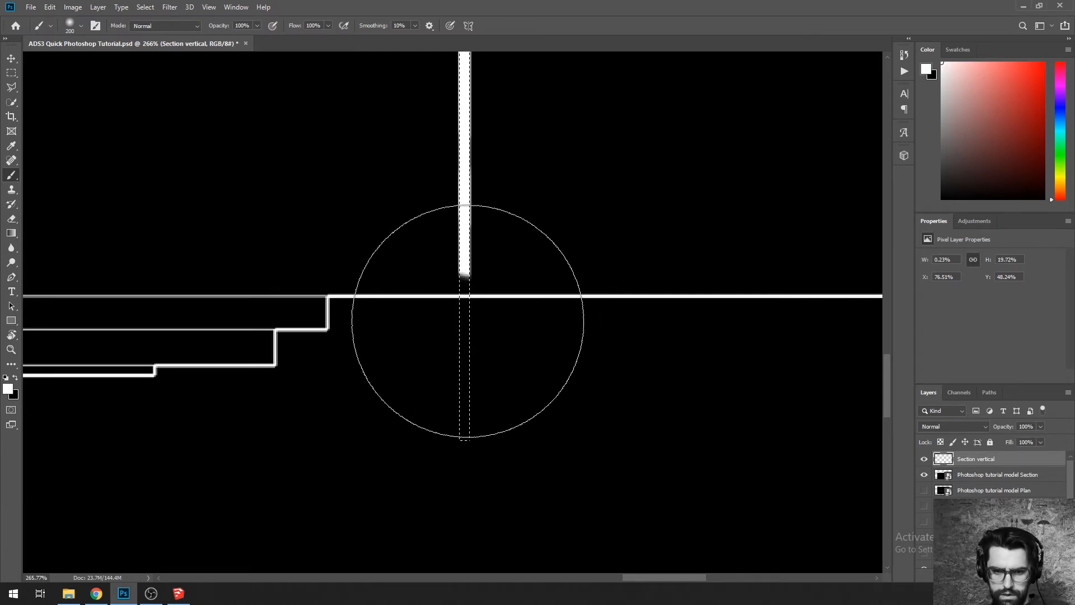
pyautogui.click(467, 321)
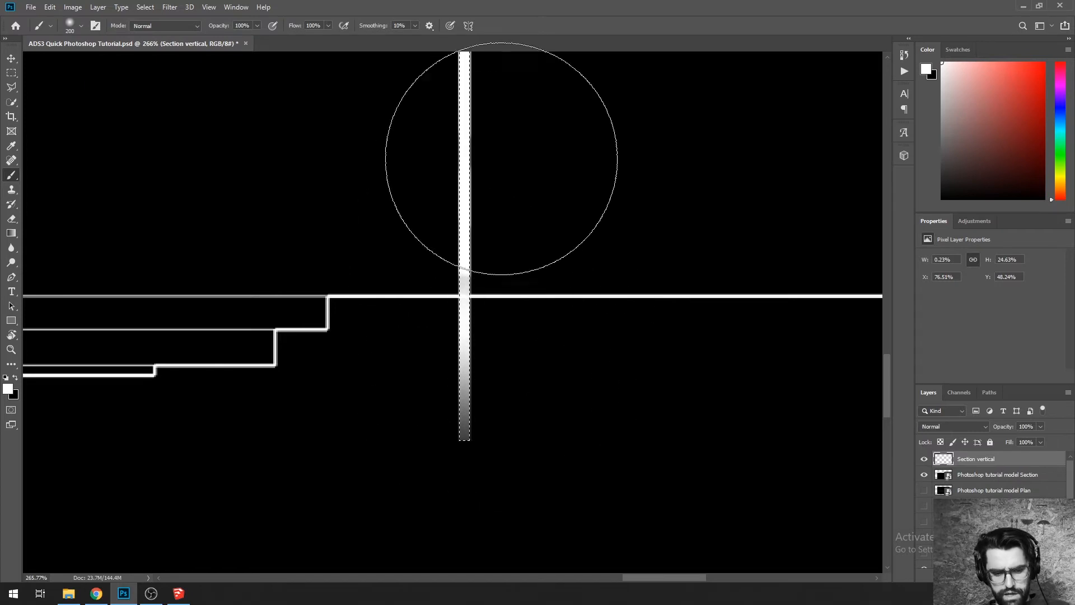
pyautogui.hotkey('ctrl', 'z')
pyautogui.click(473, 272)
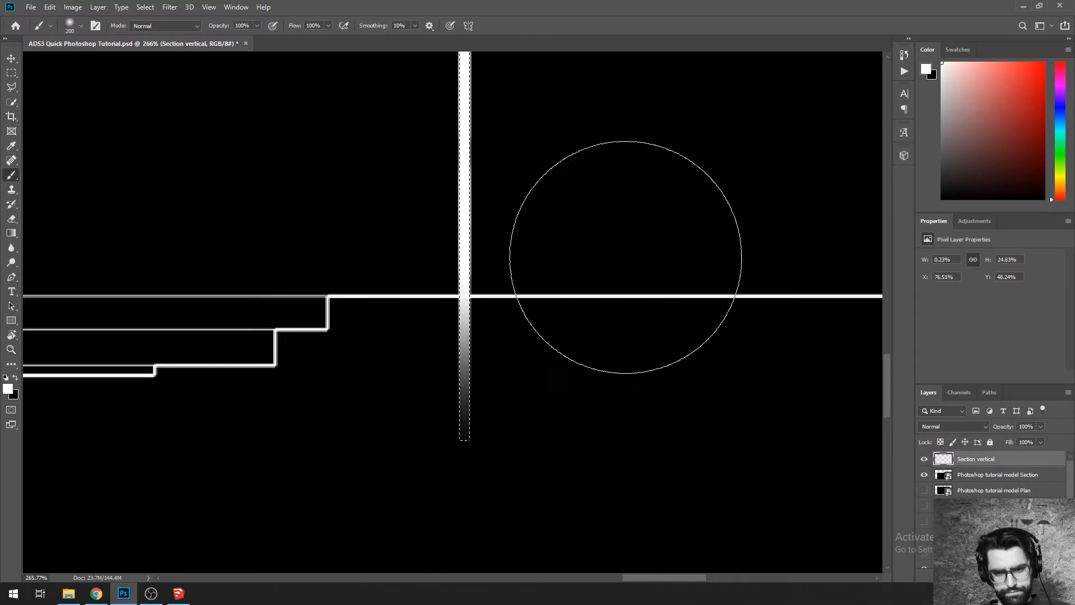
# Step: Try fading the strip below the ground line with a higher soft brush dab, deselect it, and undo the fade
pyautogui.hotkey('ctrl', 'z')
pyautogui.click(458, 249)
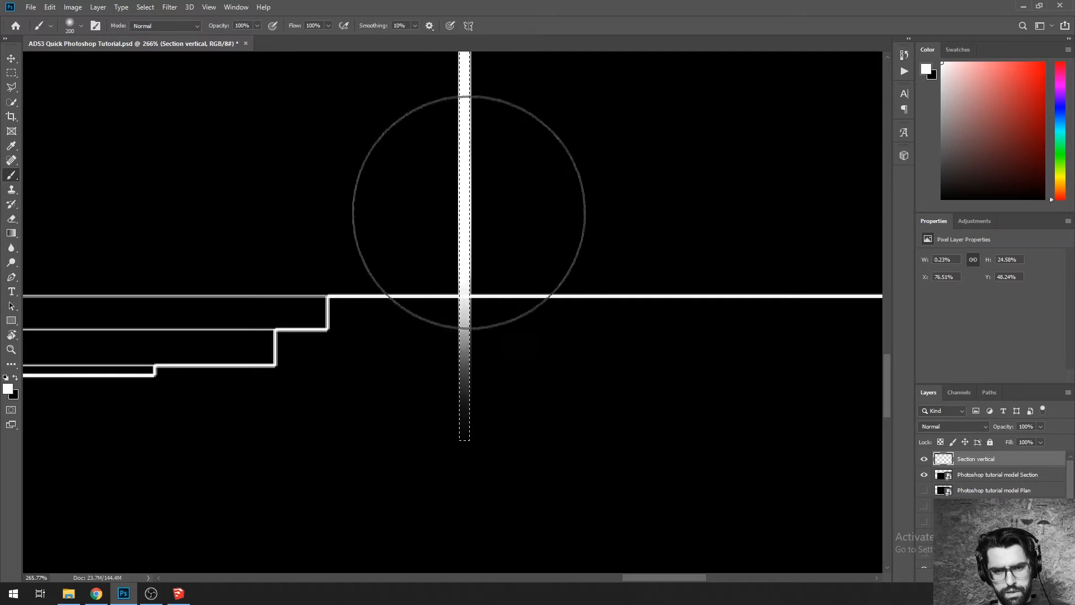
pyautogui.press('m')
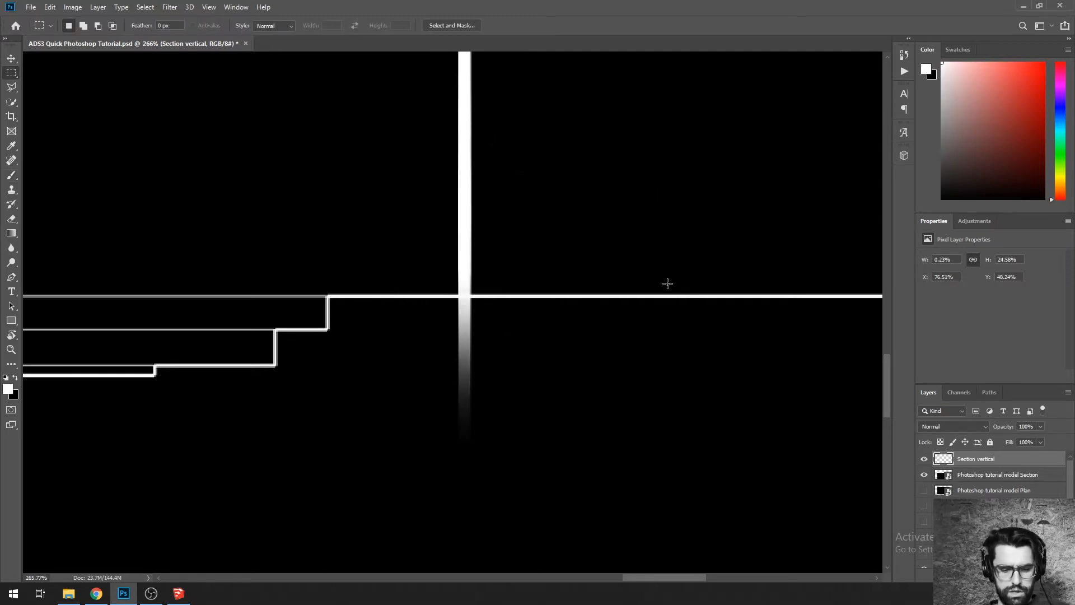
pyautogui.scroll(-10, 668, 283)
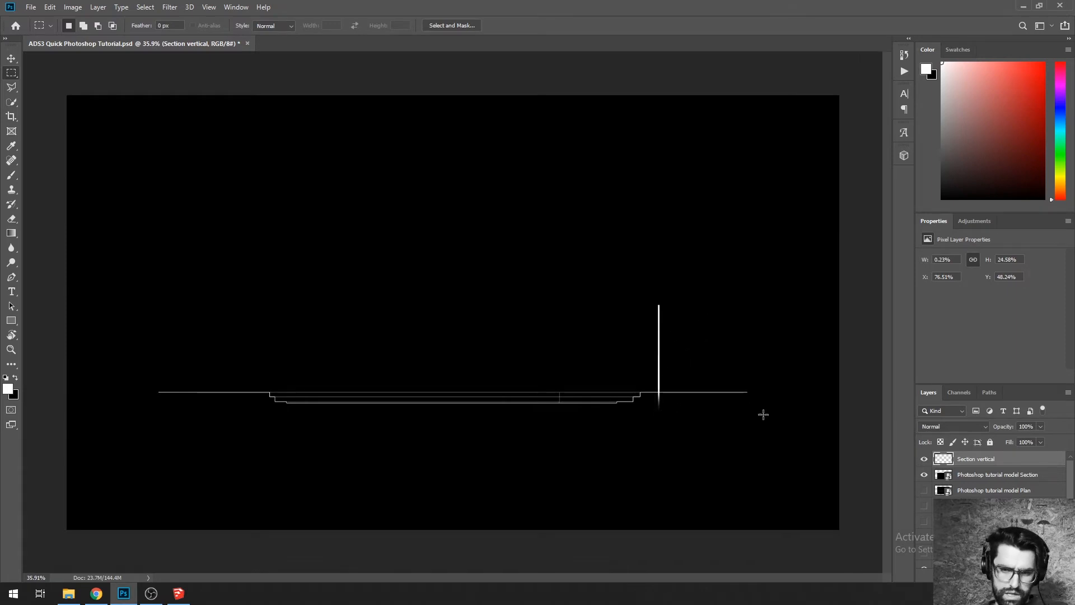
pyautogui.scroll(6, 764, 417)
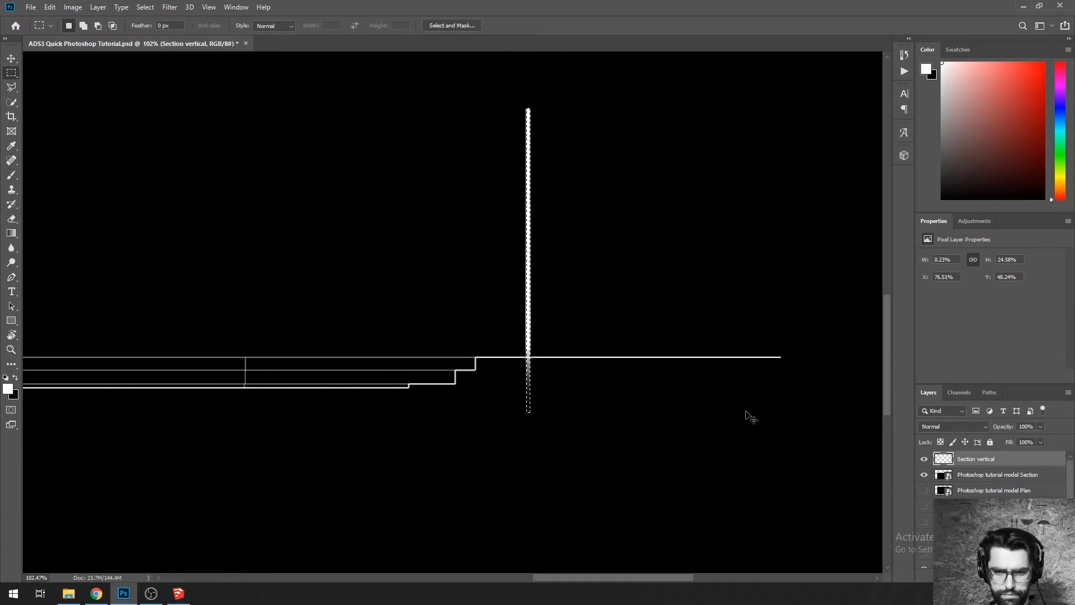
pyautogui.hotkey('ctrl', 'z')
pyautogui.hotkey('ctrl', 'z')
# Step: Paint the selected strip solid white down to the ground line with a hard-edged brush reduced to 60 px
pyautogui.scroll(6, 596, 403)
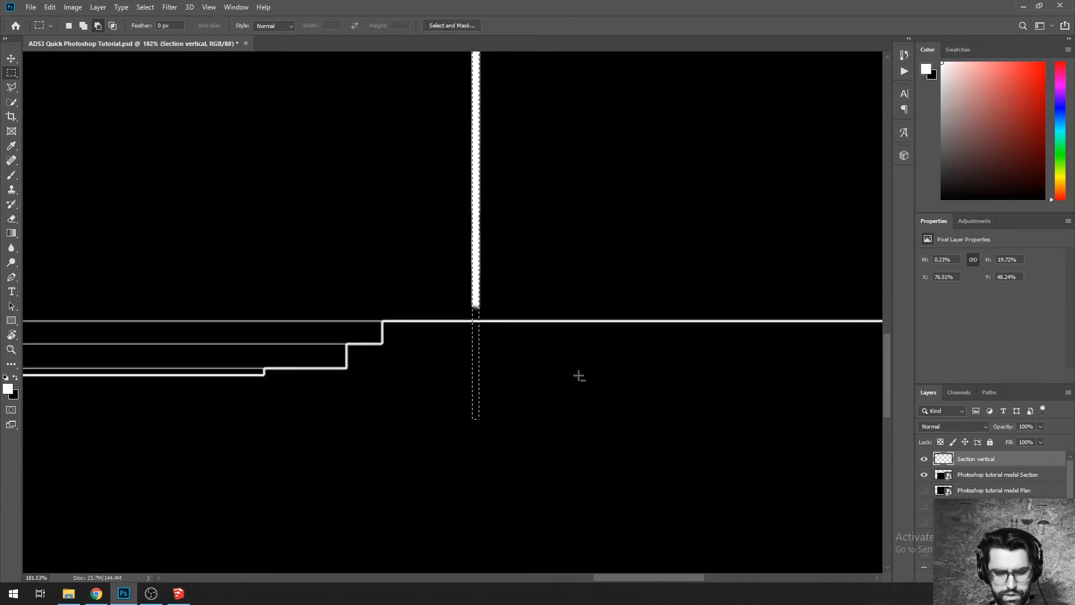
pyautogui.press('alt')
pyautogui.press('b')
pyautogui.rightClick(555, 249)
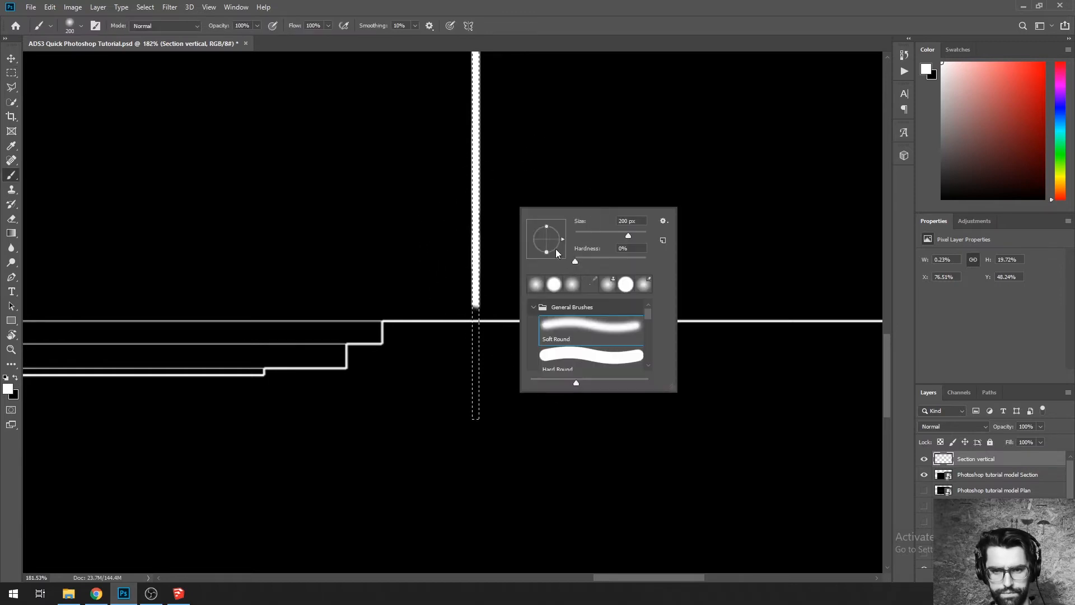
pyautogui.moveTo(602, 259); pyautogui.dragTo(727, 270)
pyautogui.click(421, 180)
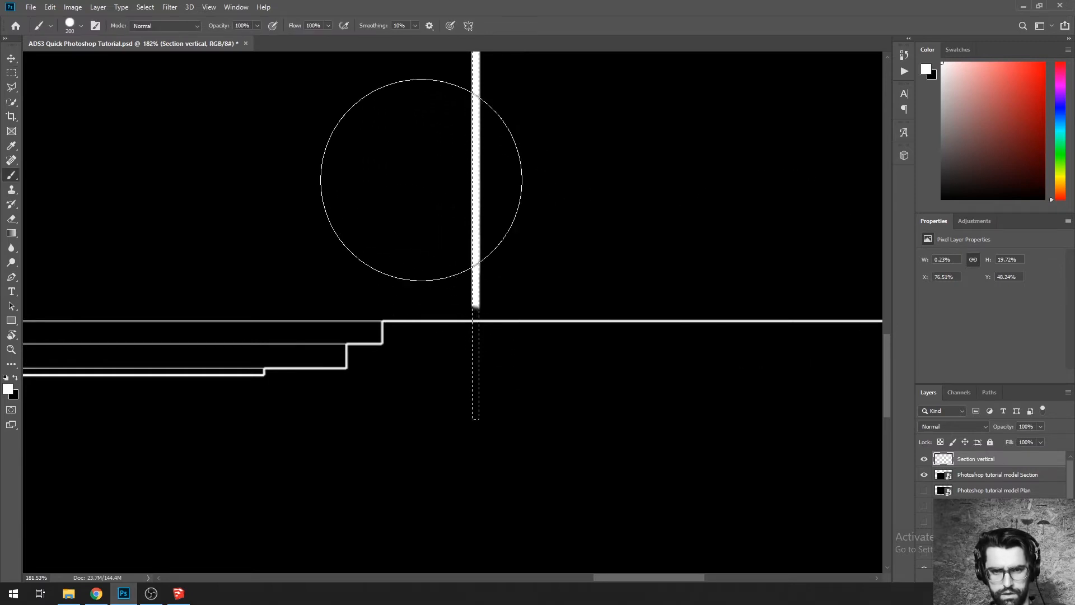
pyautogui.press('[')
pyautogui.press('[')
pyautogui.press('[')
pyautogui.press('[')
pyautogui.press('[')
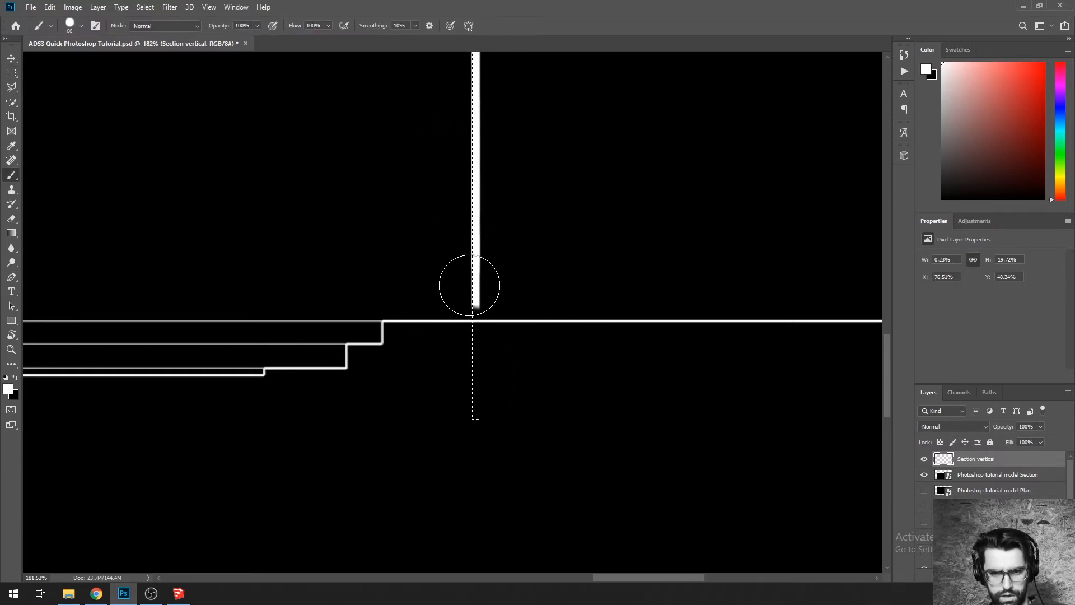
pyautogui.moveTo(502, 290); pyautogui.dragTo(483, 294)
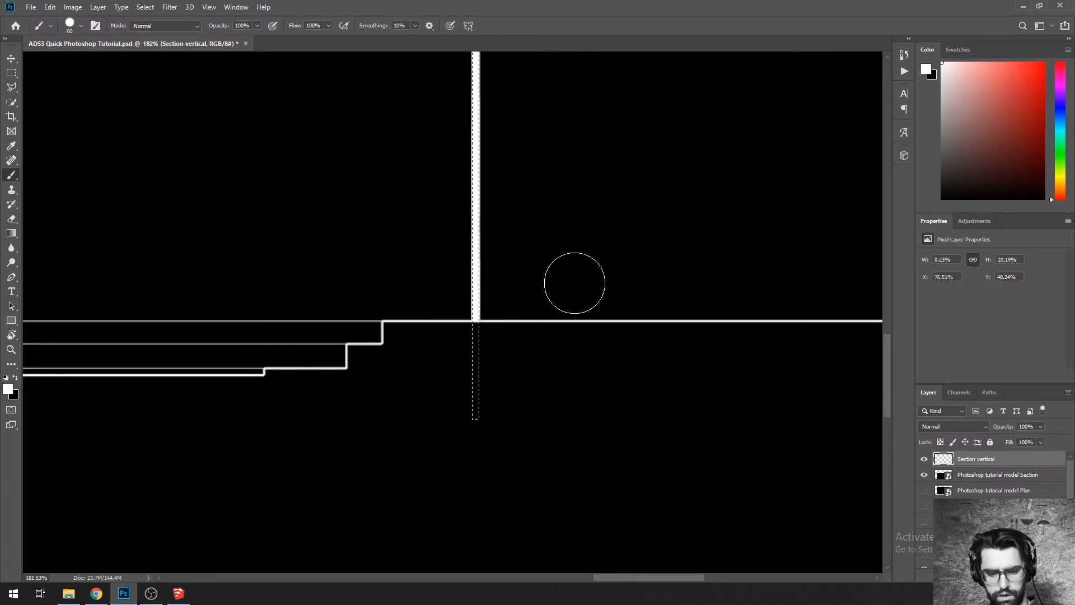
# Step: Set the brush opacity to 15%, paint the strip's section below the ground line faintly, and deselect it
pyautogui.click(257, 25)
pyautogui.click(213, 38)
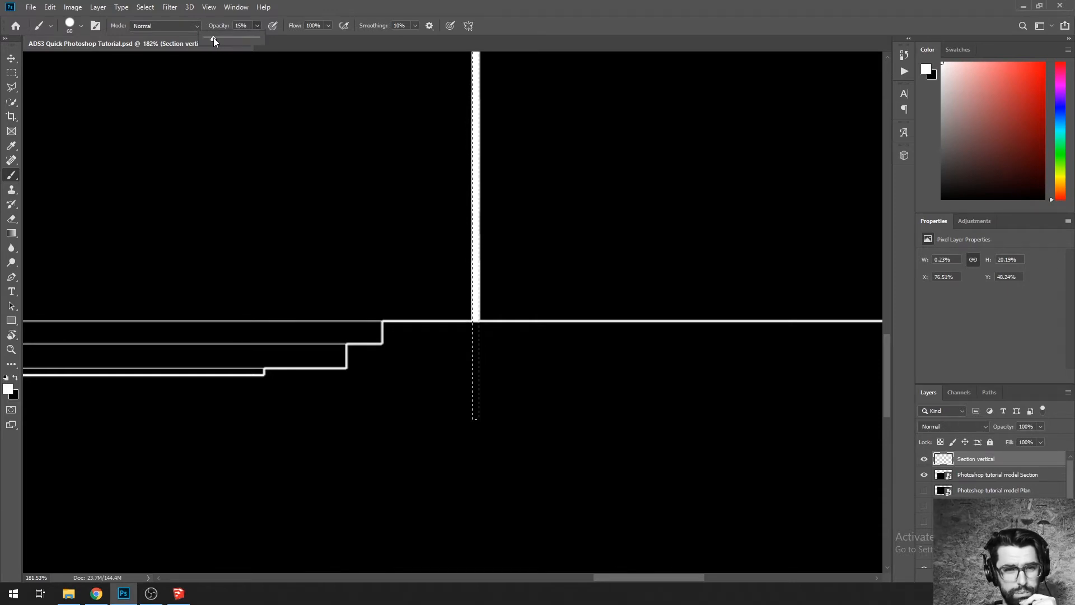
pyautogui.moveTo(472, 336); pyautogui.dragTo(474, 395)
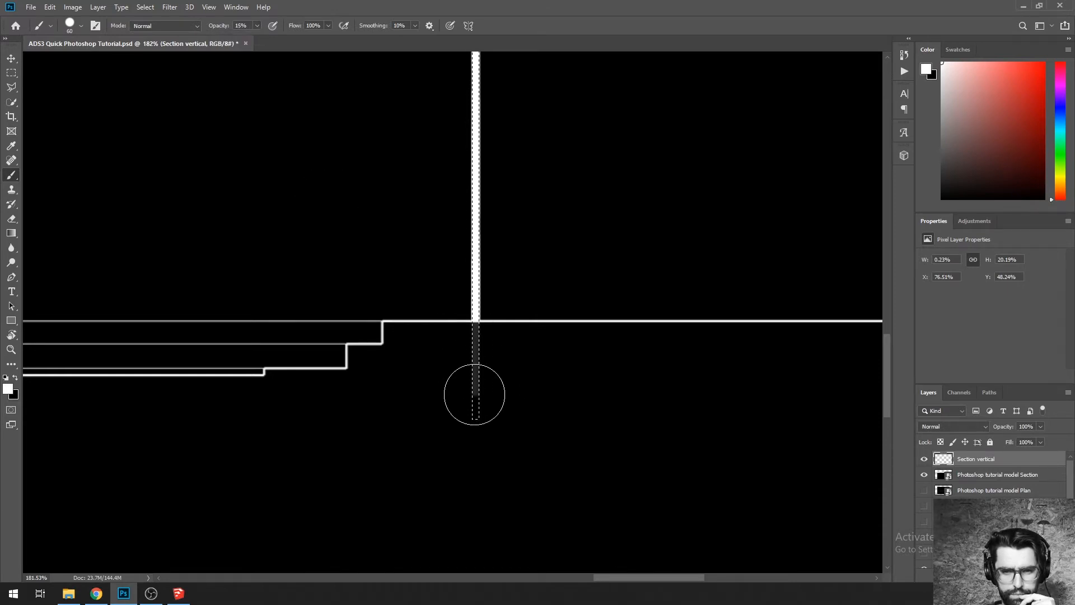
pyautogui.press('m')
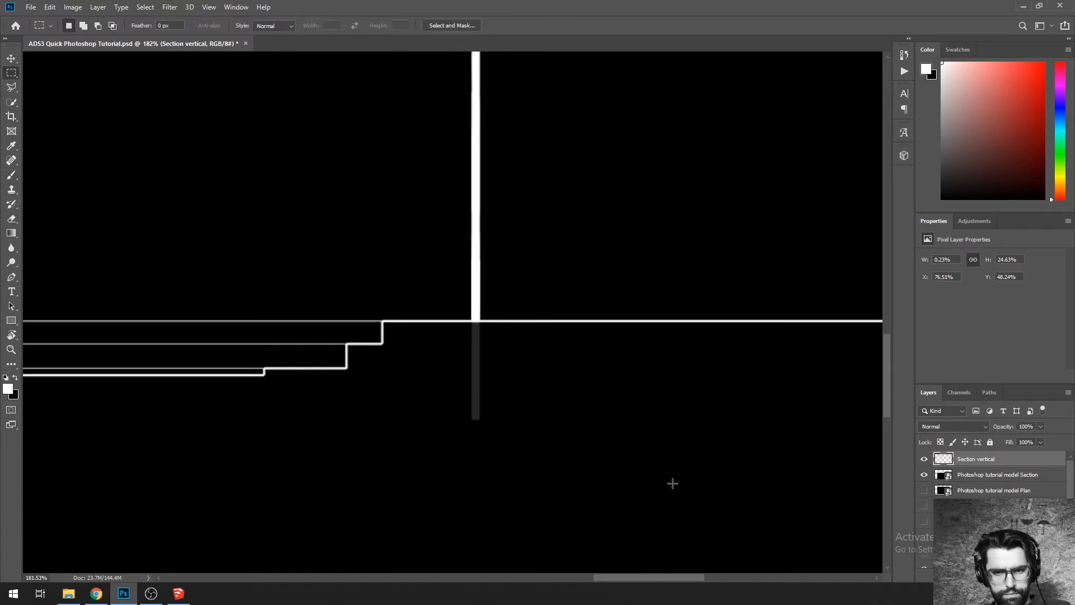
pyautogui.scroll(-8, 646, 330)
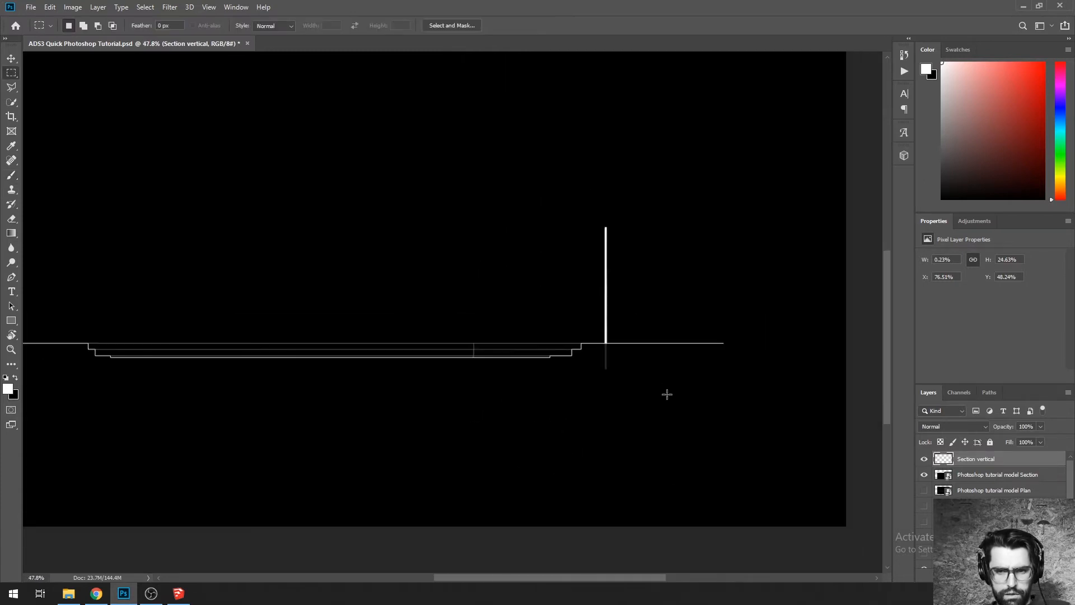
pyautogui.scroll(7, 700, 403)
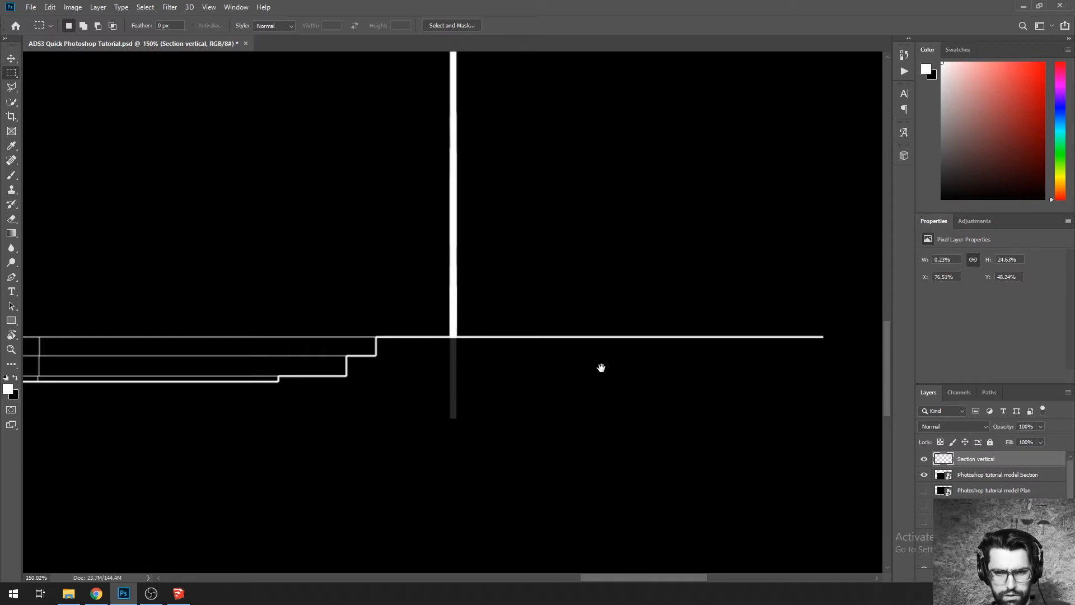
pyautogui.moveTo(601, 368); pyautogui.dragTo(529, 447)
pyautogui.scroll(-4, 471, 426)
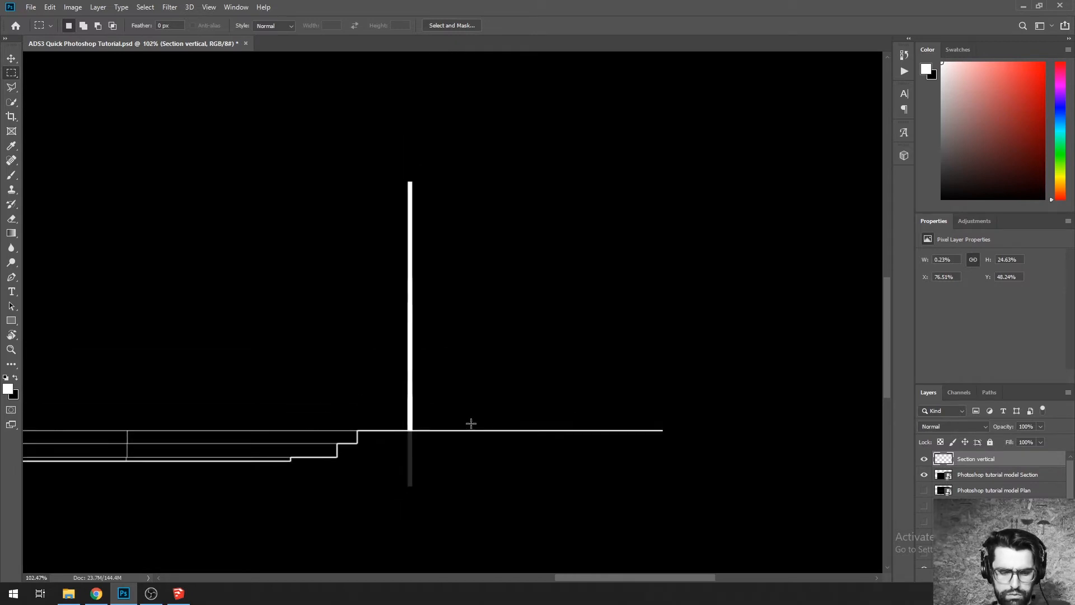
# Step: Restore the strip selection, brush a second 15% opacity pass over its below-ground section, and deselect it
pyautogui.hotkey('ctrl', 'z')
pyautogui.press('b')
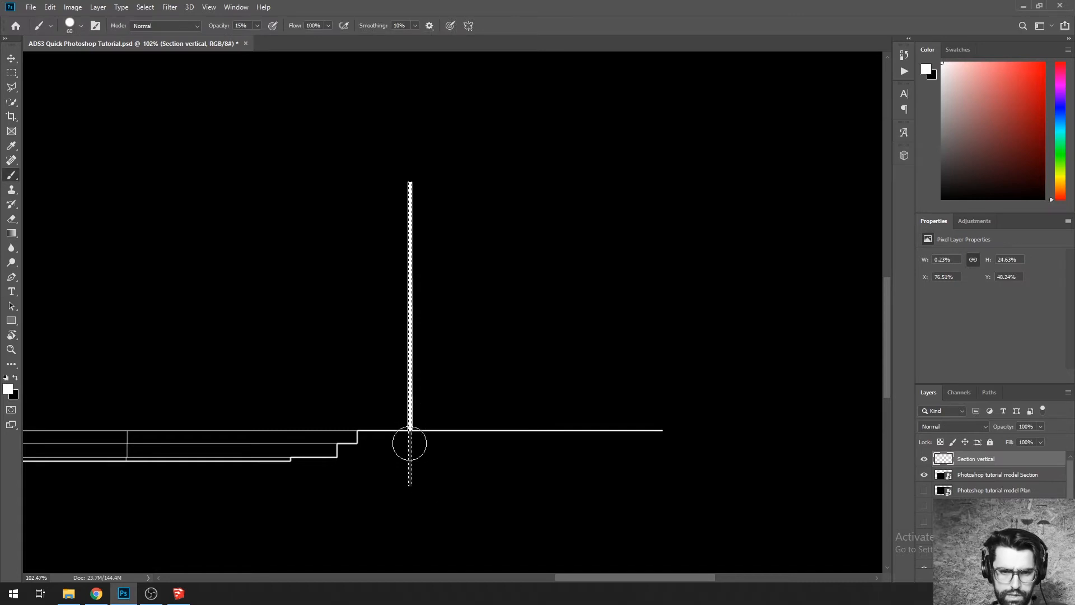
pyautogui.press('m')
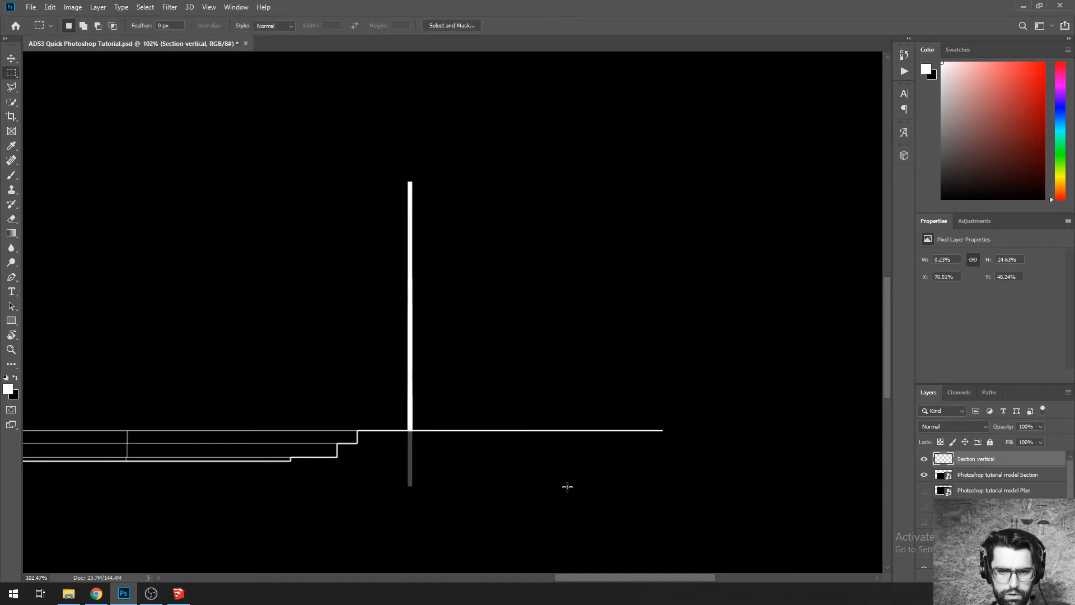
pyautogui.scroll(-4, 643, 372)
pyautogui.scroll(5, 614, 458)
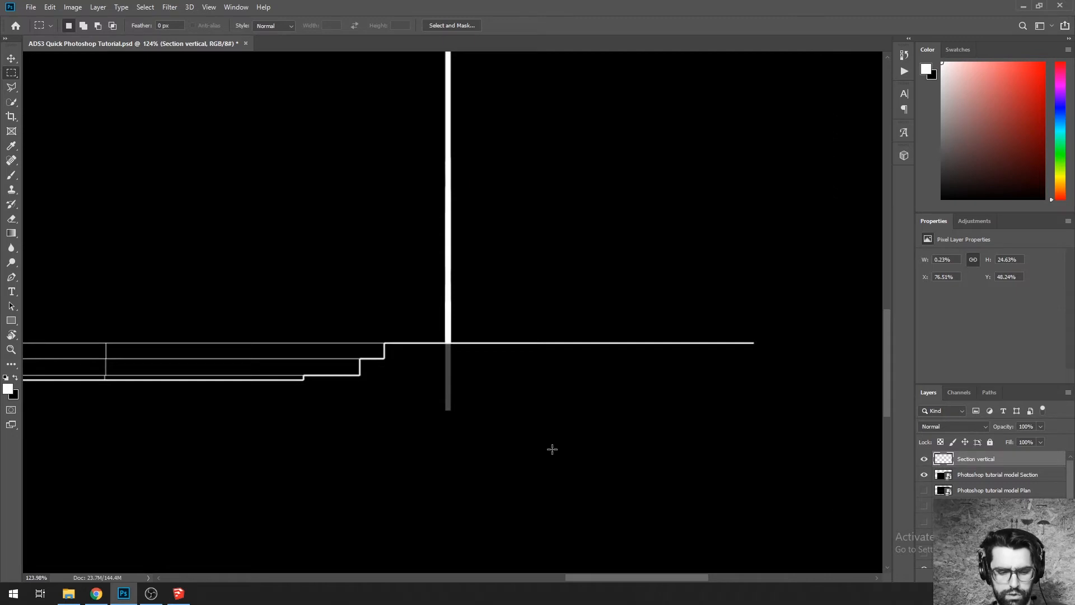
# Step: Soften the lower tip of the strip's below-ground section with the soft Eraser at 100% opacity
pyautogui.press('b')
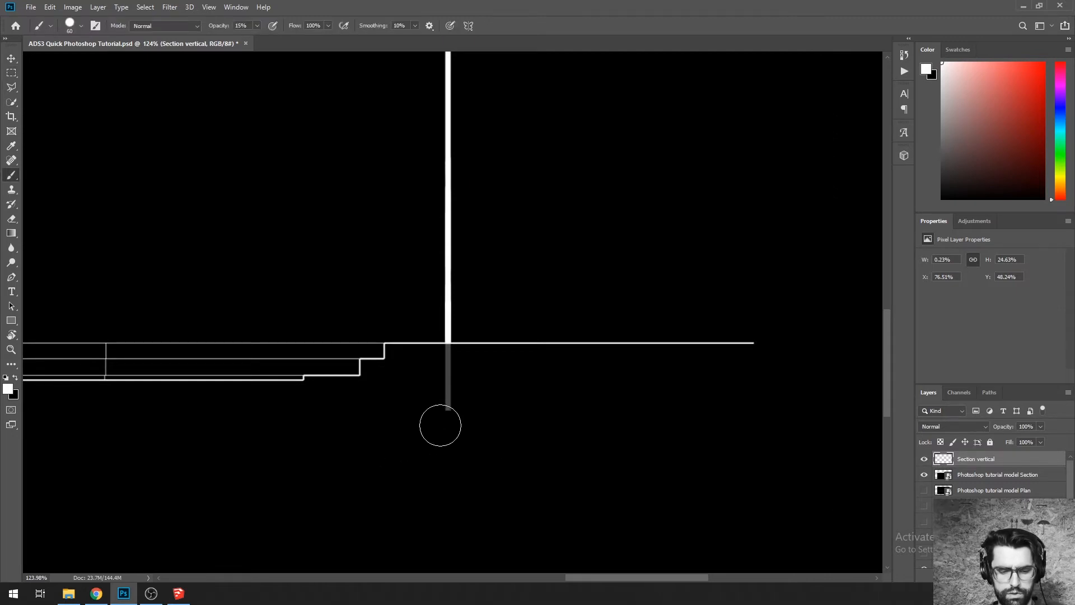
pyautogui.press('e')
pyautogui.moveTo(432, 412)
pyautogui.mouseDown()
pyautogui.moveTo(511, 408)
pyautogui.moveTo(393, 422)
pyautogui.mouseUp()
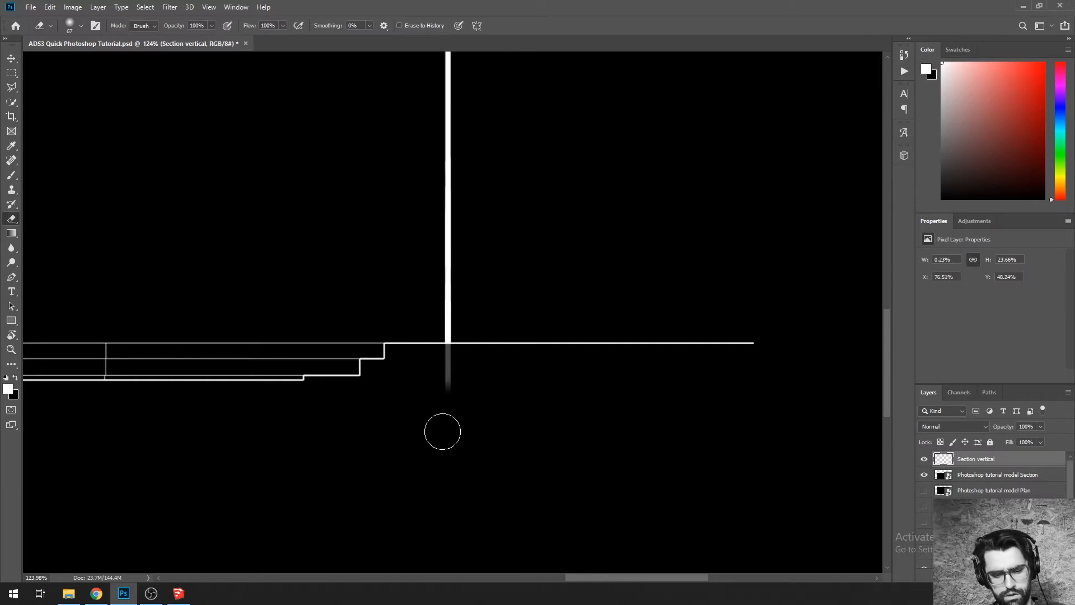
pyautogui.press('m')
pyautogui.scroll(-6, 501, 429)
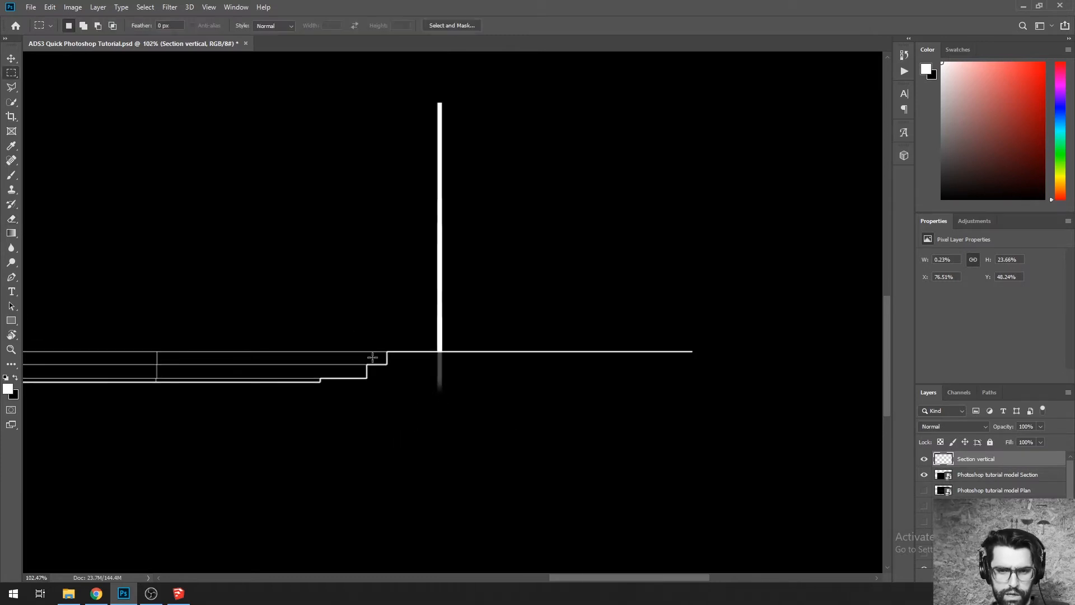
pyautogui.scroll(5, 755, 423)
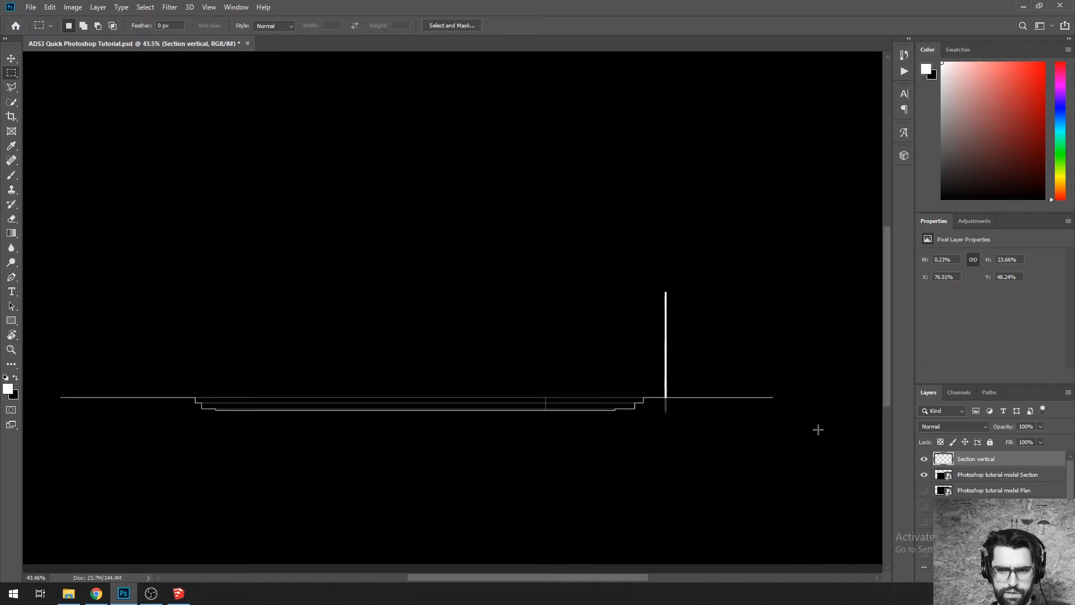
pyautogui.moveTo(654, 291); pyautogui.dragTo(438, 369)
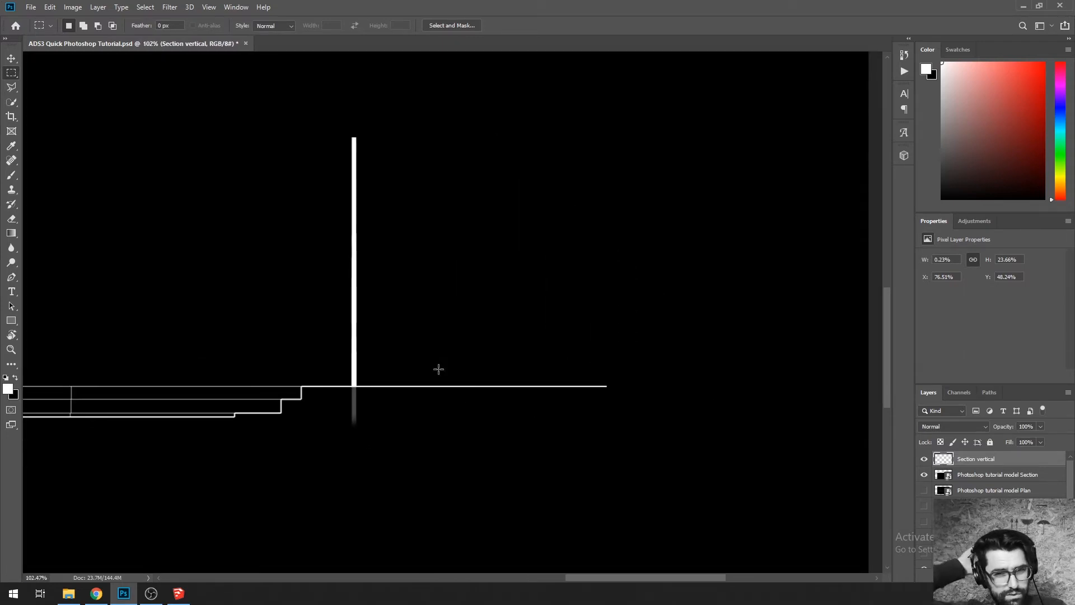
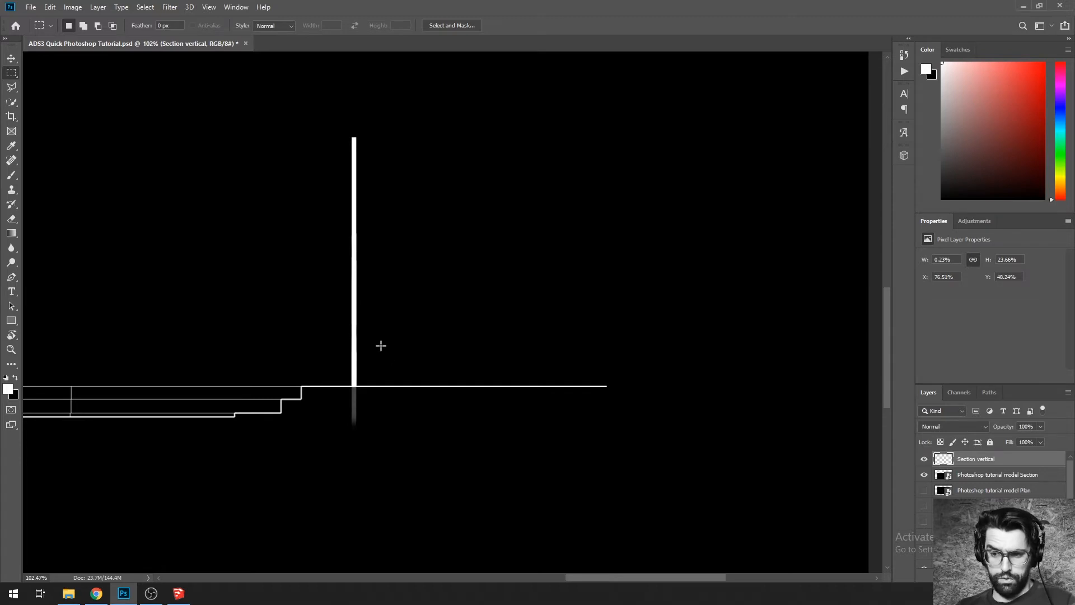
# Step: Select the whole vertical strip, duplicate it twice horizontally away from the basin with uneven spacing, and deselect
pyautogui.moveTo(325, 120); pyautogui.dragTo(374, 471)
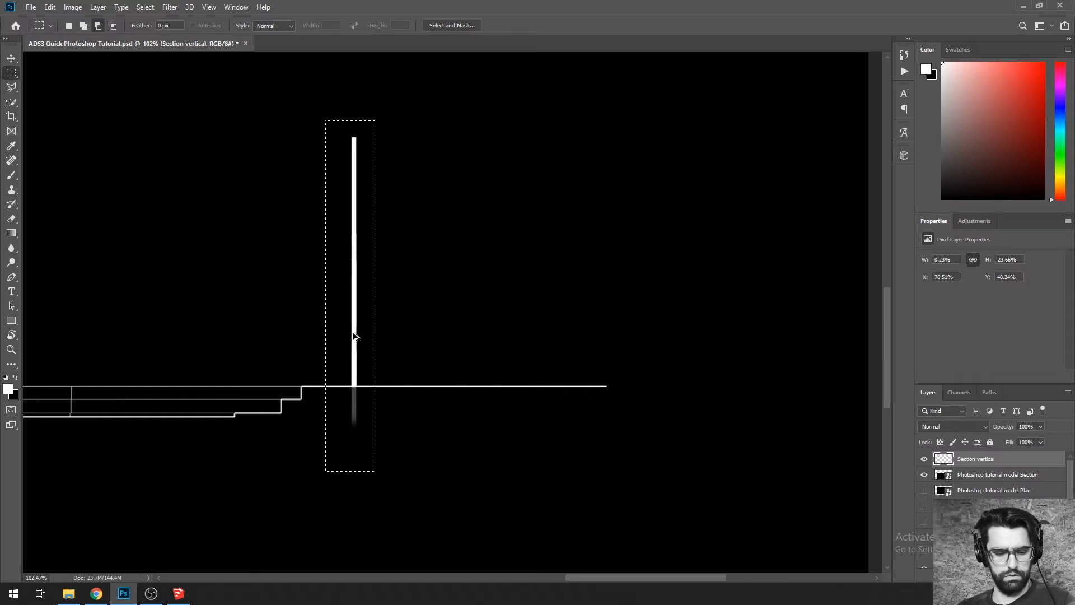
pyautogui.moveTo(352, 348); pyautogui.dragTo(385, 485)
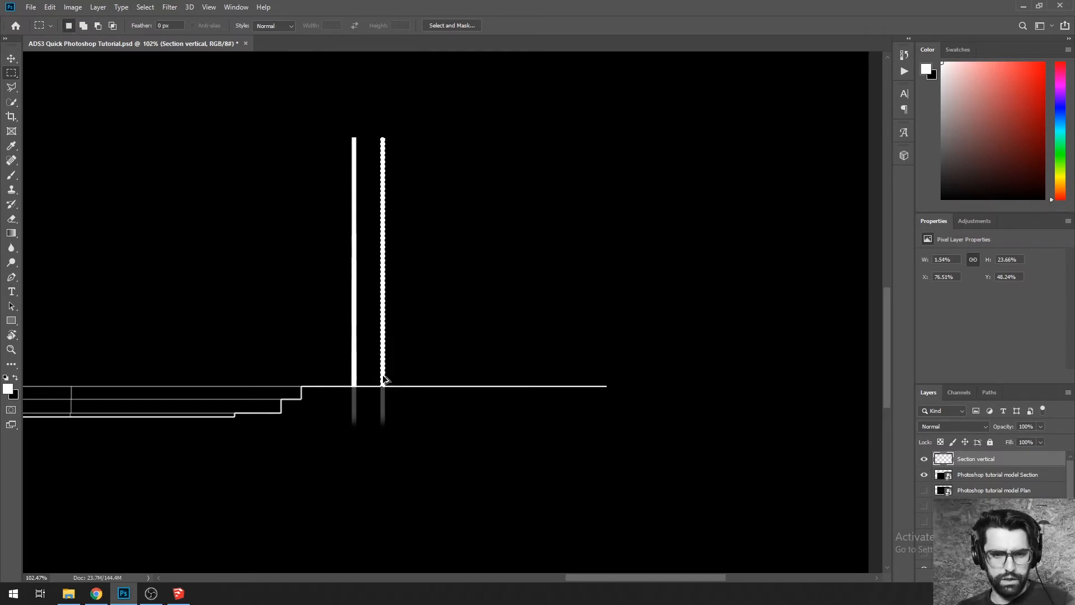
pyautogui.moveTo(384, 379); pyautogui.dragTo(432, 382)
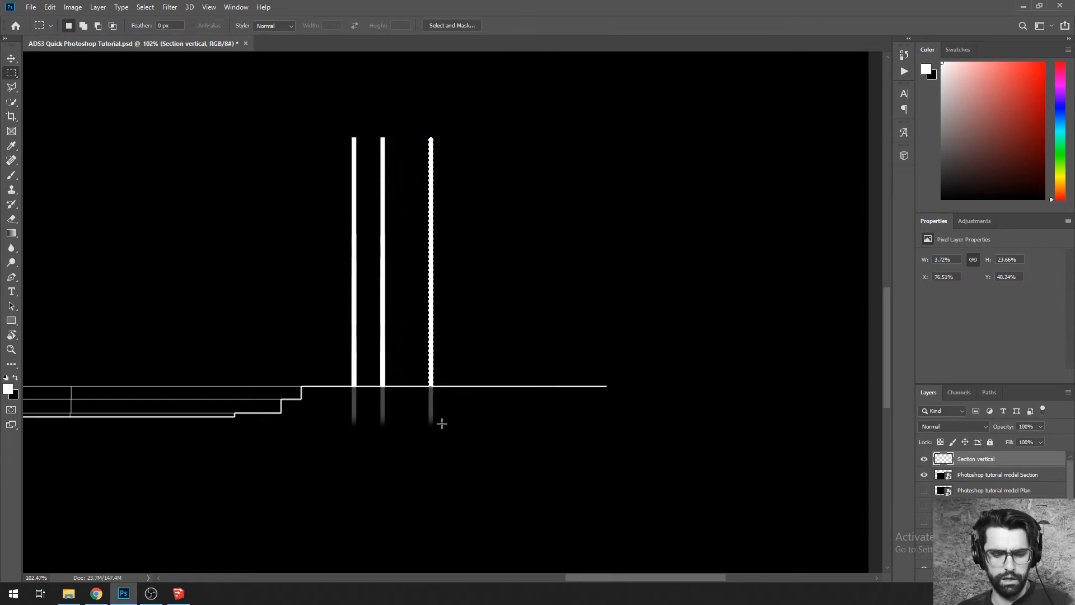
pyautogui.hotkey('ctrl', 'd')
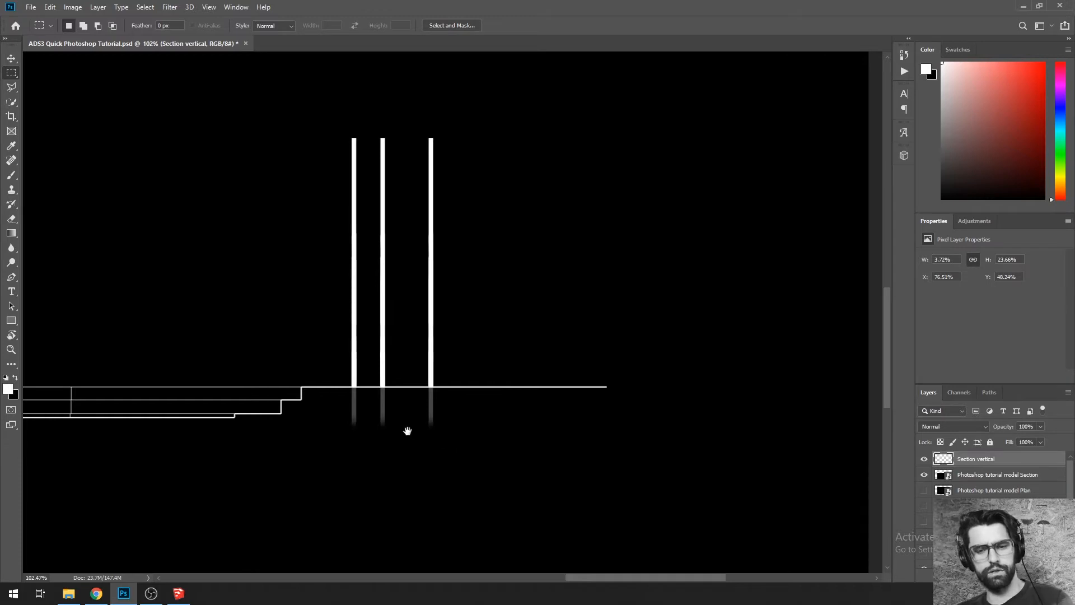
# Step: Shorten the outermost vertical strip by erasing its upper end with the soft Eraser
pyautogui.moveTo(406, 429); pyautogui.dragTo(612, 436)
pyautogui.moveTo(628, 399); pyautogui.dragTo(566, 412)
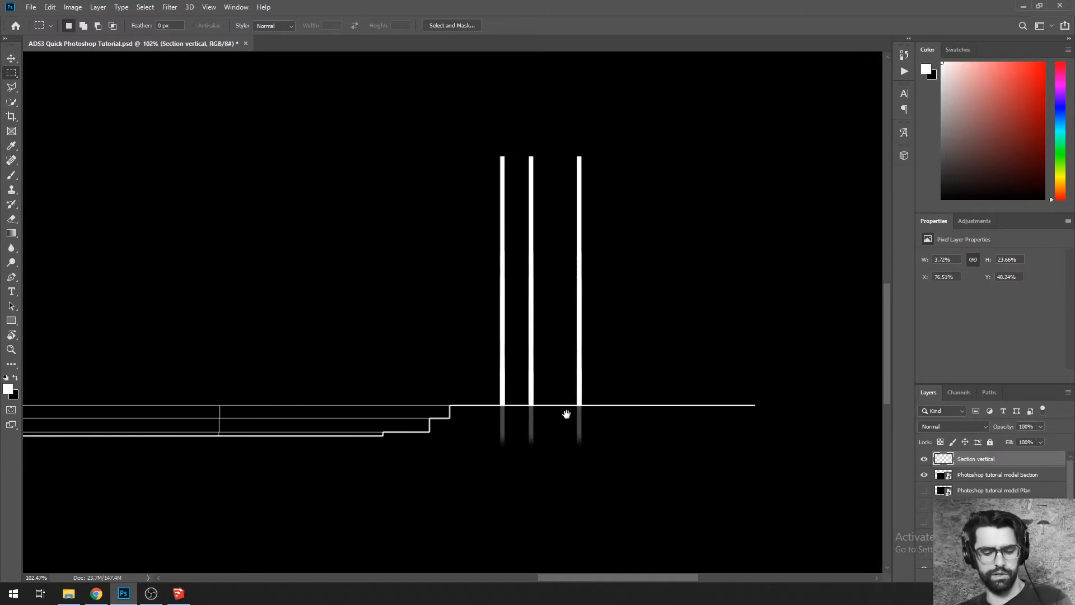
pyautogui.press('e')
pyautogui.moveTo(574, 152); pyautogui.dragTo(576, 192)
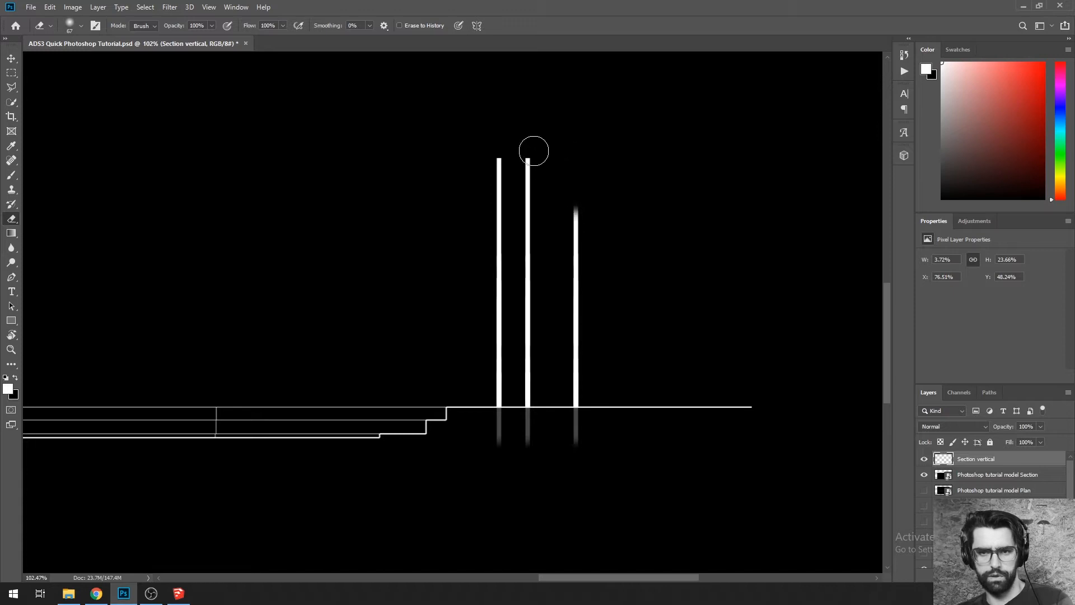
# Step: Try shortening the middle strip to about half its height with the soft Eraser, and undo that erasure
pyautogui.moveTo(528, 156); pyautogui.dragTo(526, 266)
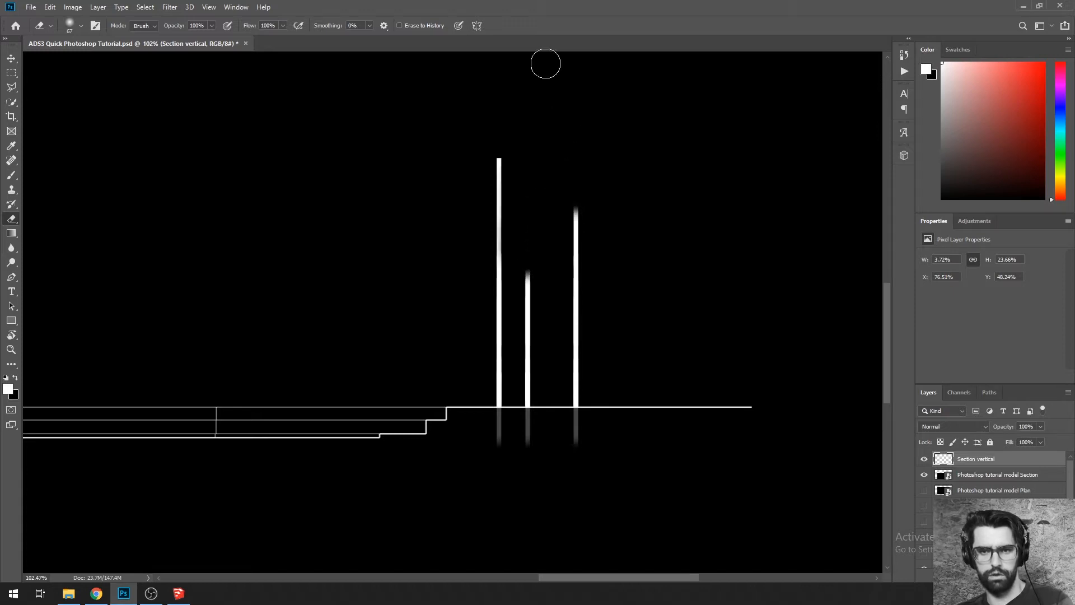
pyautogui.scroll(-5, 625, 208)
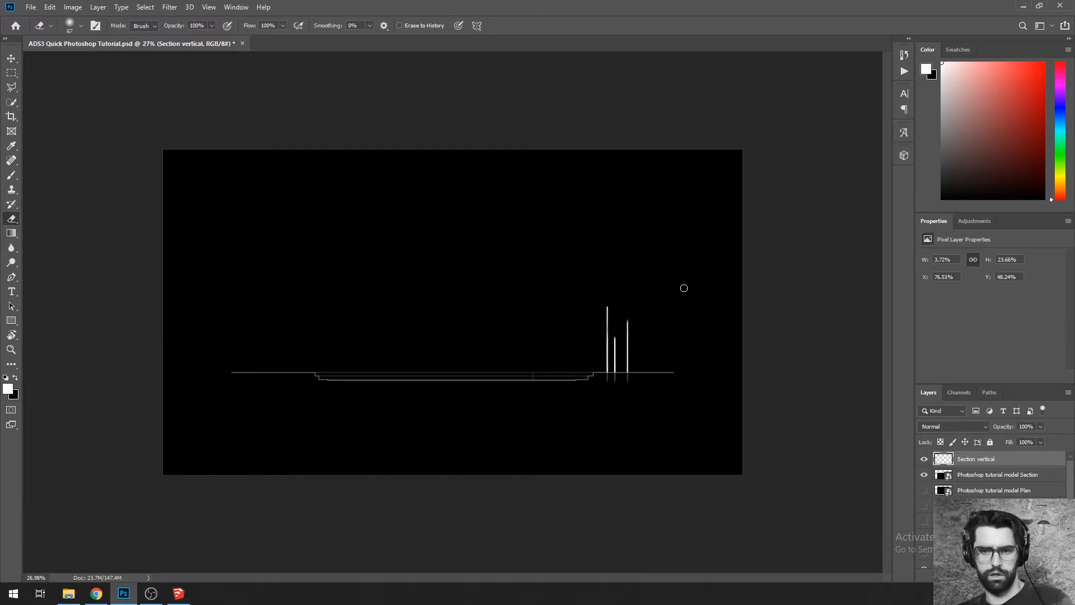
pyautogui.scroll(3, 685, 288)
pyautogui.scroll(4, 796, 375)
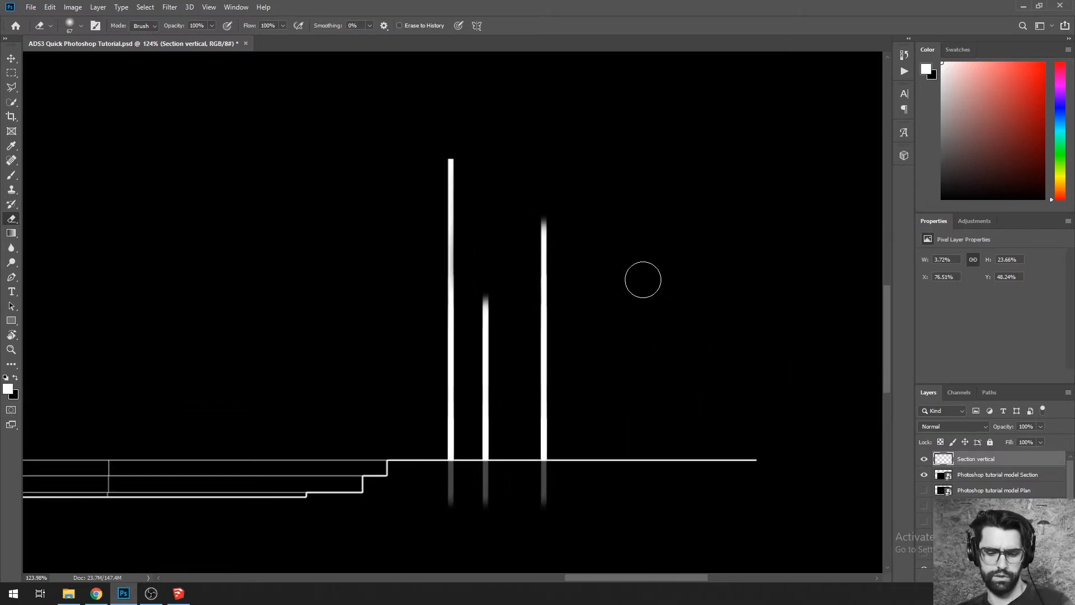
pyautogui.hotkey('ctrl', 'z')
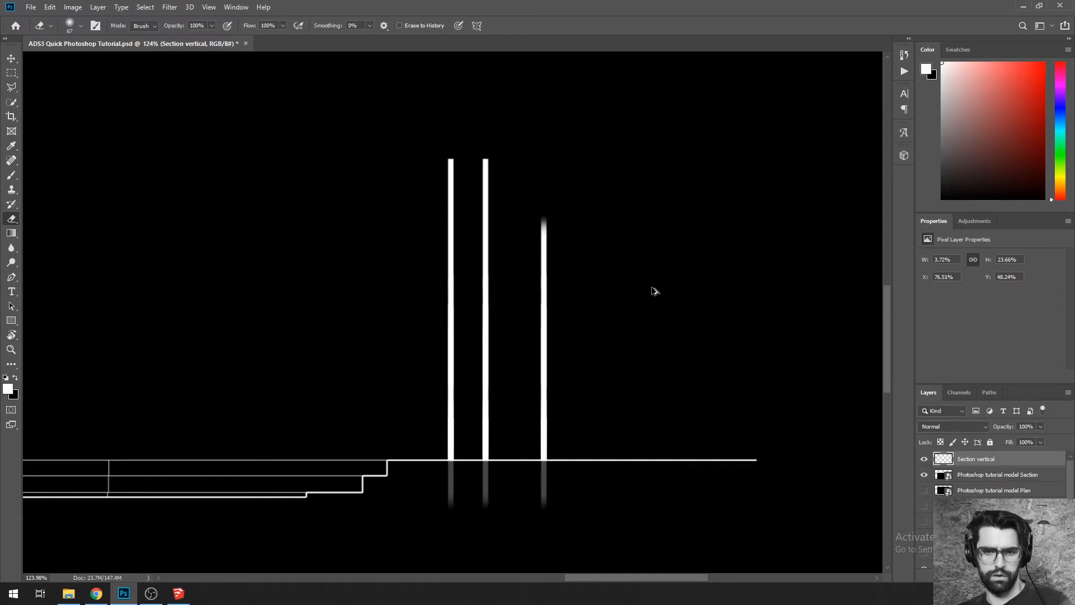
pyautogui.hotkey('alt', 'z')
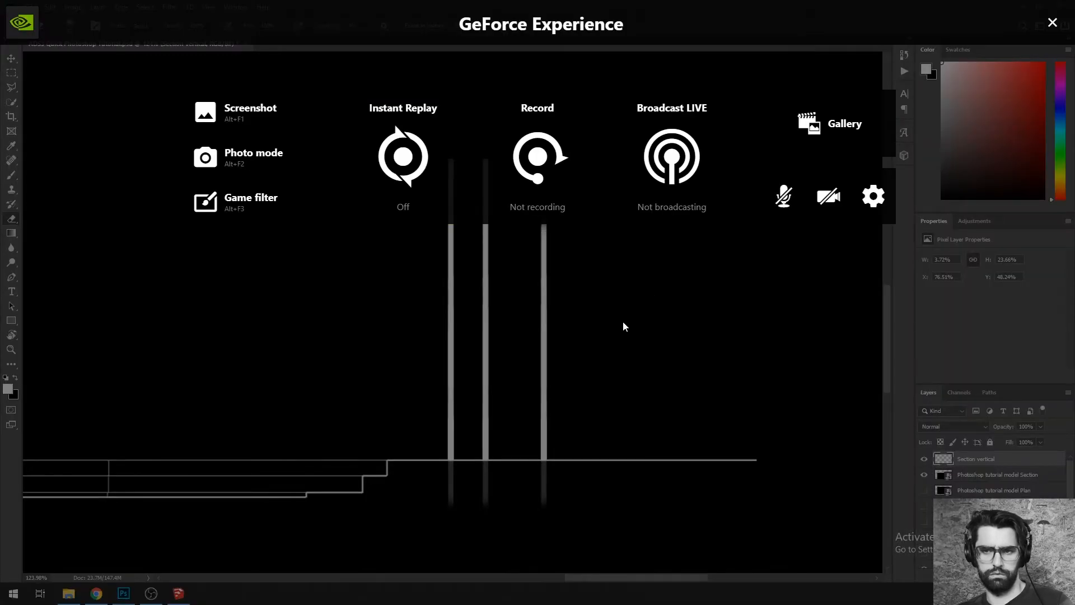
# Step: Undo the outermost strip's soft erasure and squarely cut the upper ends of the middle and outermost strips at one height, removing about a fifth
pyautogui.hotkey('alt', 'z')
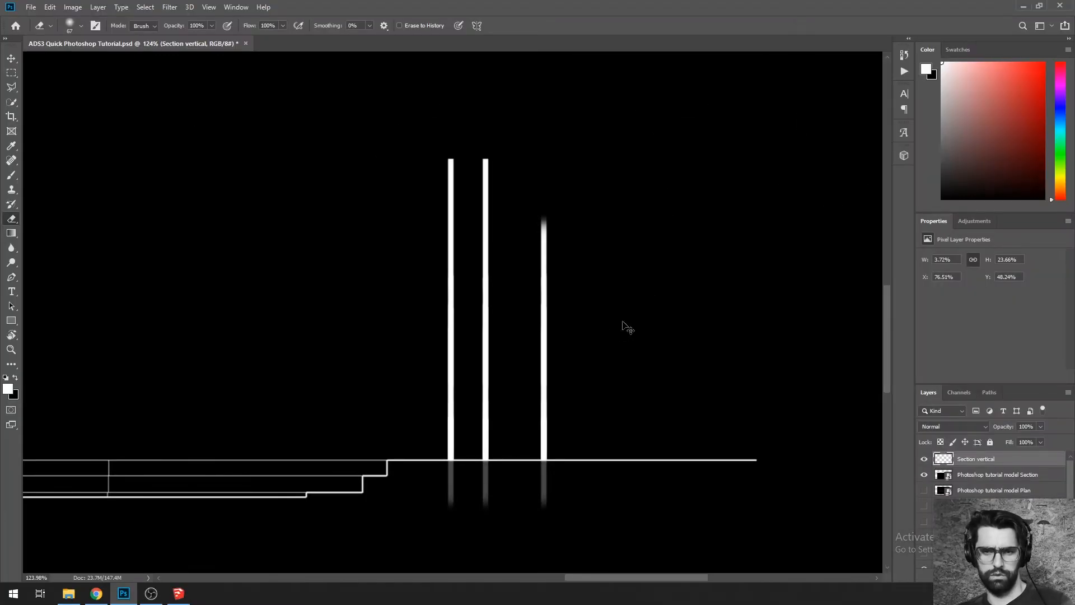
pyautogui.hotkey('ctrl', 'z')
pyautogui.press('m')
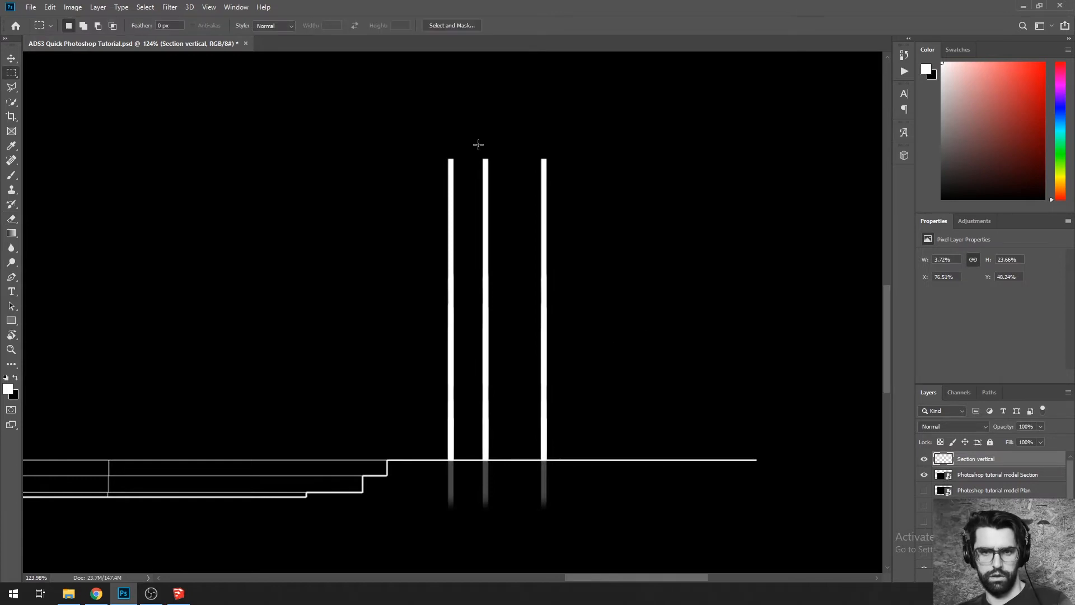
pyautogui.moveTo(478, 145); pyautogui.dragTo(577, 220)
pyautogui.press('Delete')
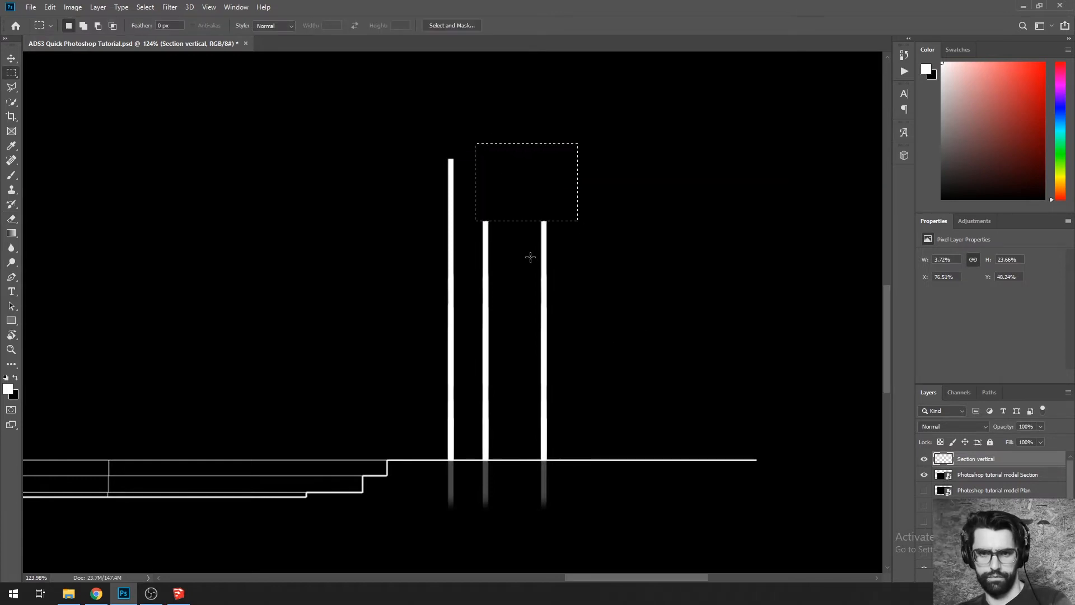
# Step: Shorten only the middle strip further by deleting its upper end with a rectangular selection, and deselect
pyautogui.moveTo(475, 213); pyautogui.dragTo(504, 279)
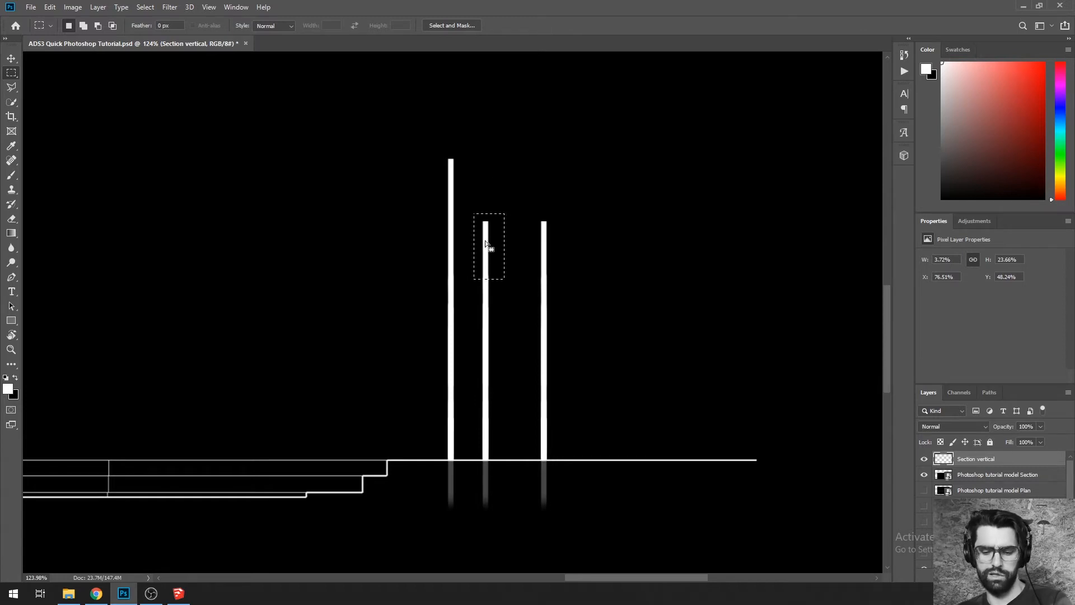
pyautogui.press('Delete')
pyautogui.hotkey('ctrl', 'd')
pyautogui.scroll(-6, 647, 269)
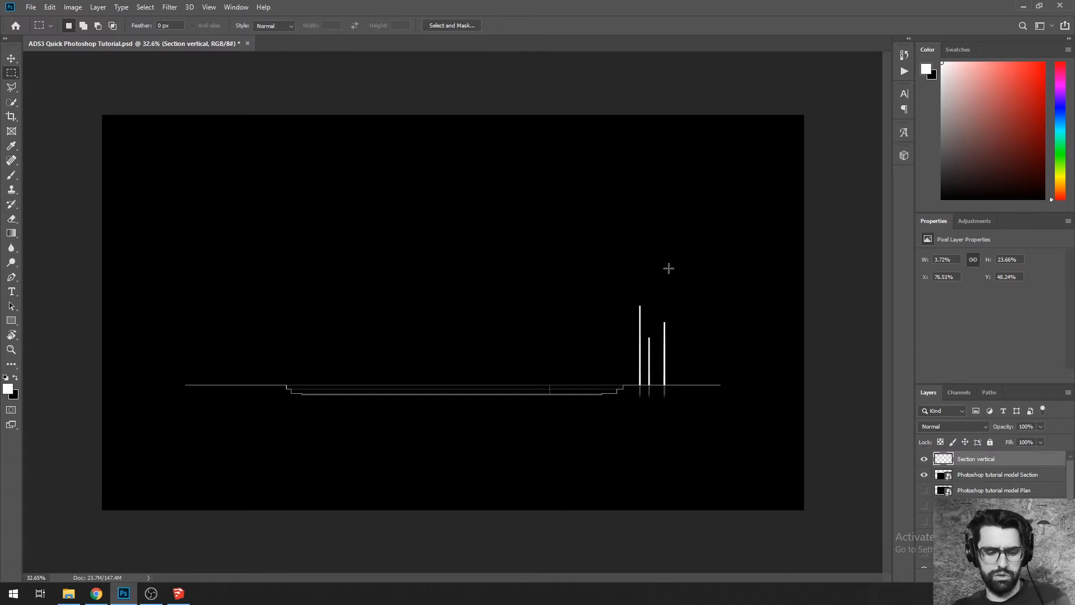
# Step: Select all three vertical strips, duplicate them horizontally onto the ground line on the left side of the basin, and deselect
pyautogui.scroll(5, 711, 394)
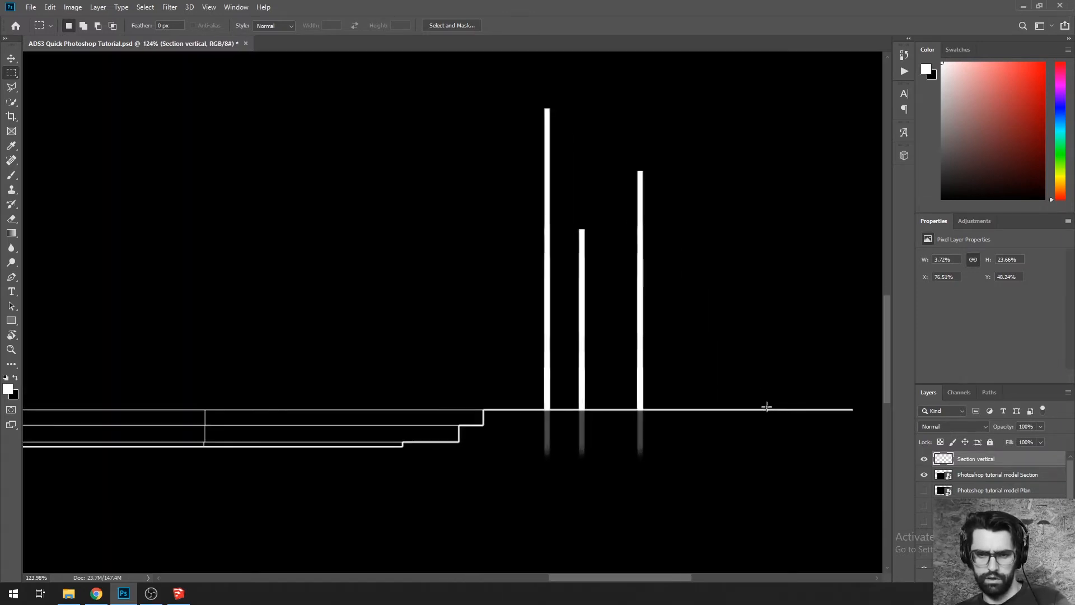
pyautogui.moveTo(544, 116); pyautogui.dragTo(707, 529)
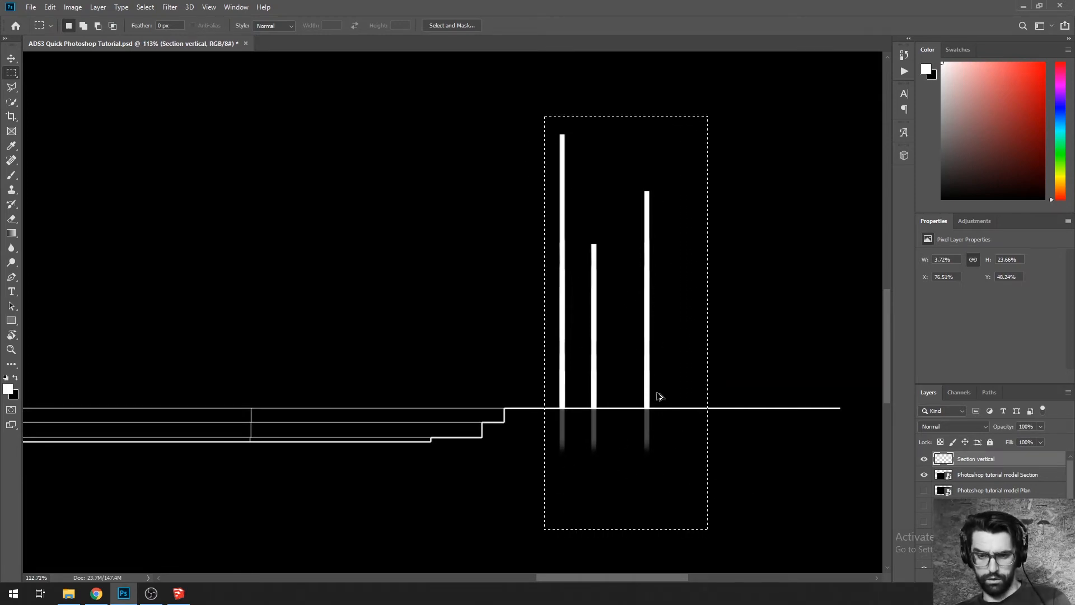
pyautogui.moveTo(650, 388); pyautogui.dragTo(114, 384)
pyautogui.moveTo(210, 487); pyautogui.dragTo(809, 466)
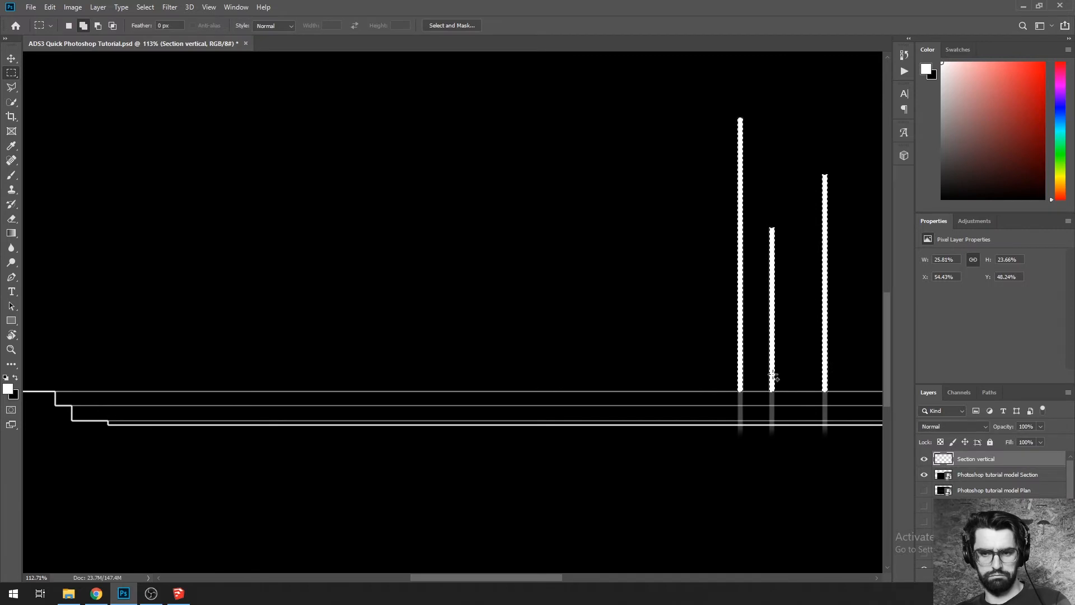
pyautogui.moveTo(772, 377); pyautogui.dragTo(275, 375)
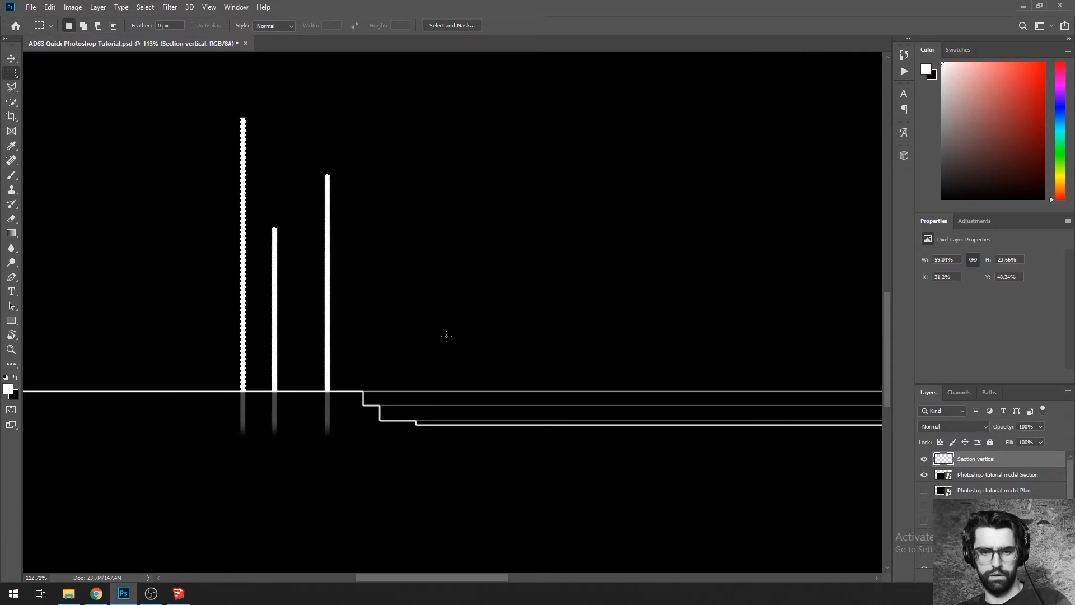
pyautogui.hotkey('ctrl', 'd')
pyautogui.scroll(-8, 179, 326)
pyautogui.scroll(-3, 202, 326)
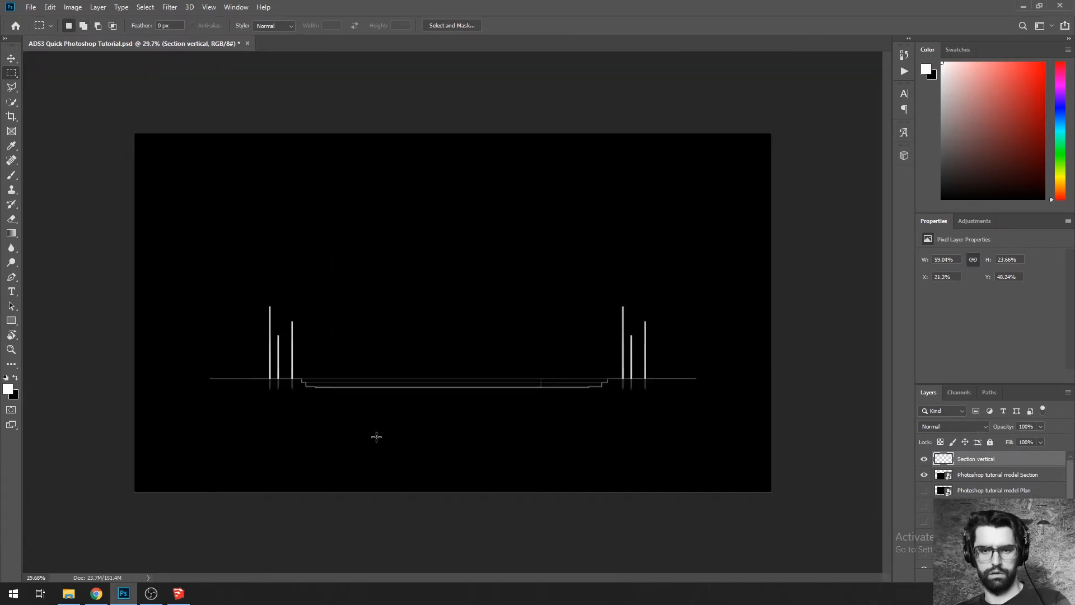
# Step: Cut the top off the outermost strip of the left group, just below the innermost strip's height
pyautogui.scroll(6, 248, 370)
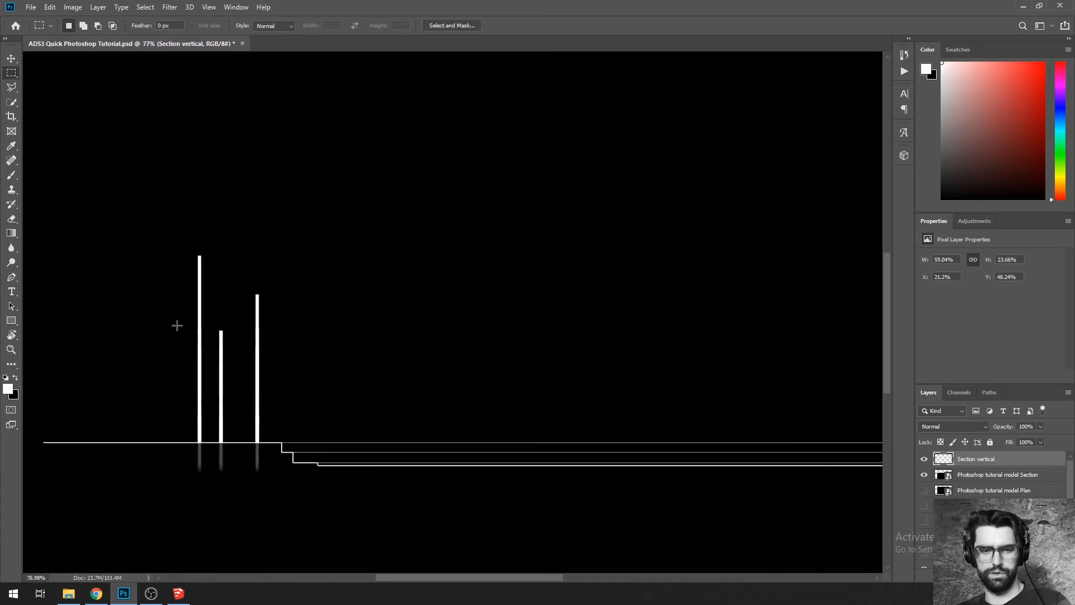
pyautogui.moveTo(194, 213); pyautogui.dragTo(220, 287)
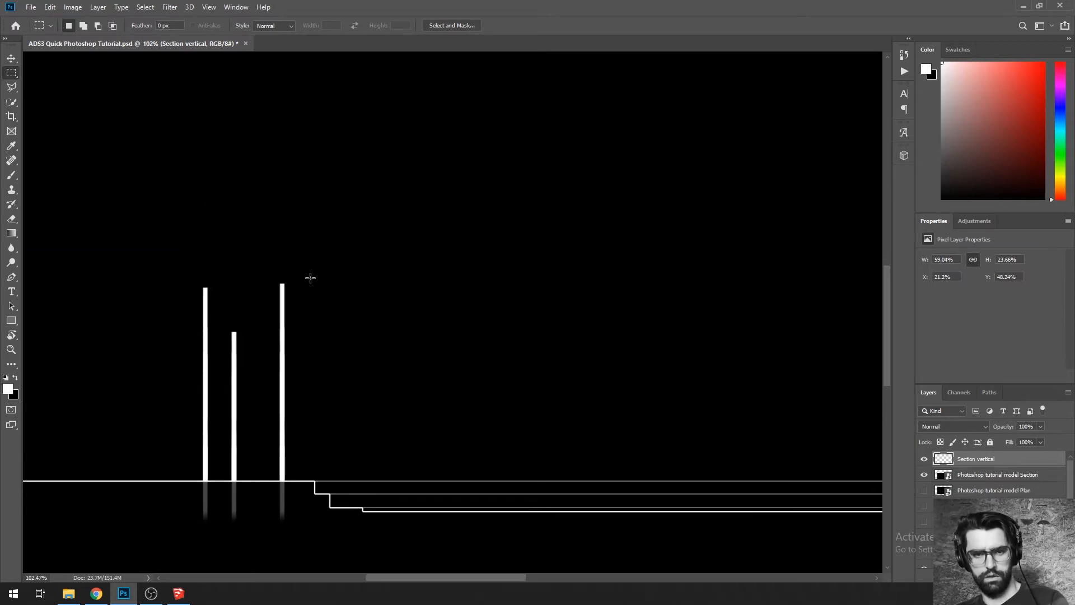
pyautogui.scroll(-4, 265, 269)
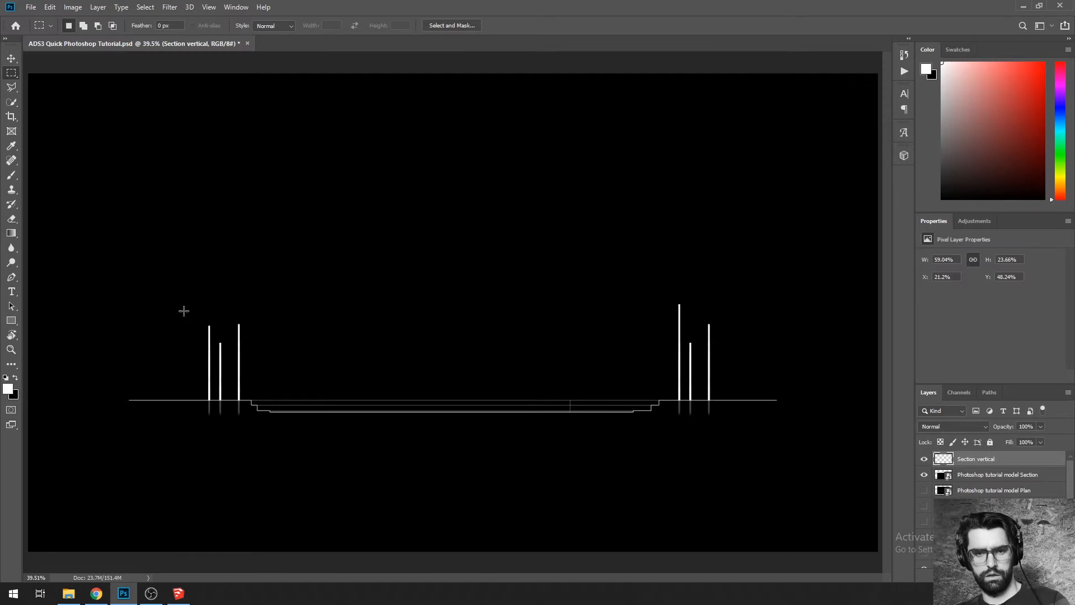
# Step: Stretch the upper part of the left group's innermost strip vertically with Free Transform, keeping its width, to make it clearly the tallest
pyautogui.scroll(5, 240, 330)
pyautogui.moveTo(230, 301)
pyautogui.mouseDown()
pyautogui.moveTo(270, 368)
pyautogui.moveTo(241, 334)
pyautogui.mouseUp()
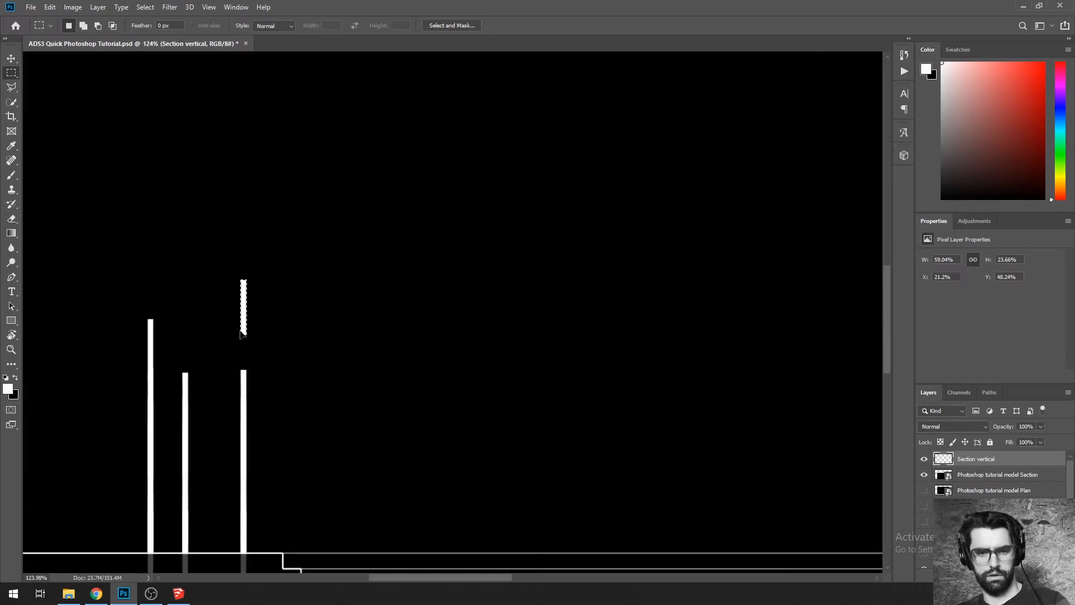
pyautogui.hotkey('ctrl', 'z')
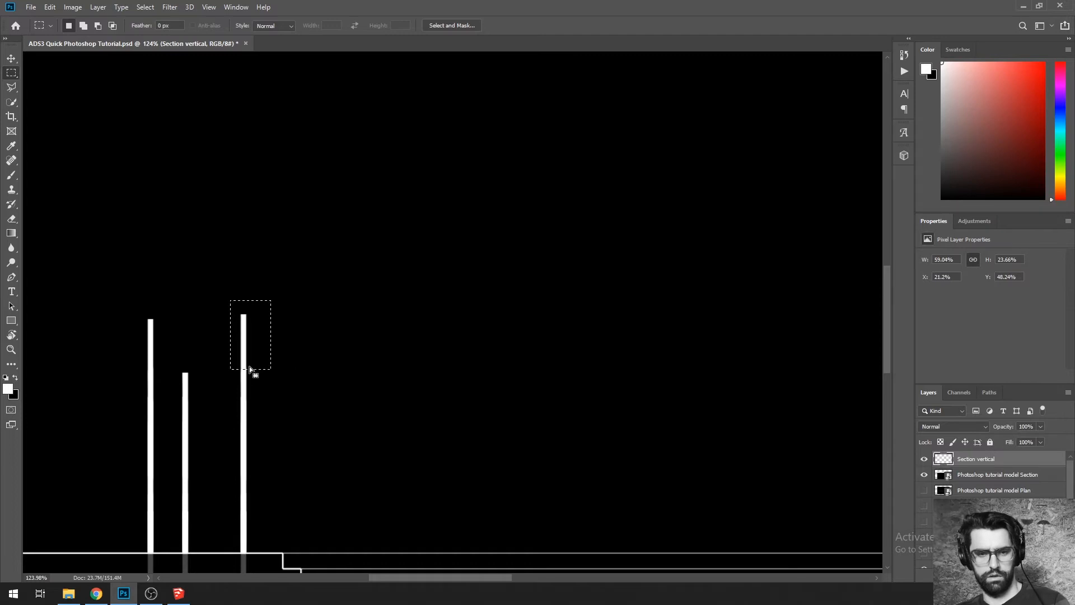
pyautogui.hotkey('ctrl', 't')
pyautogui.moveTo(247, 301); pyautogui.dragTo(249, 257)
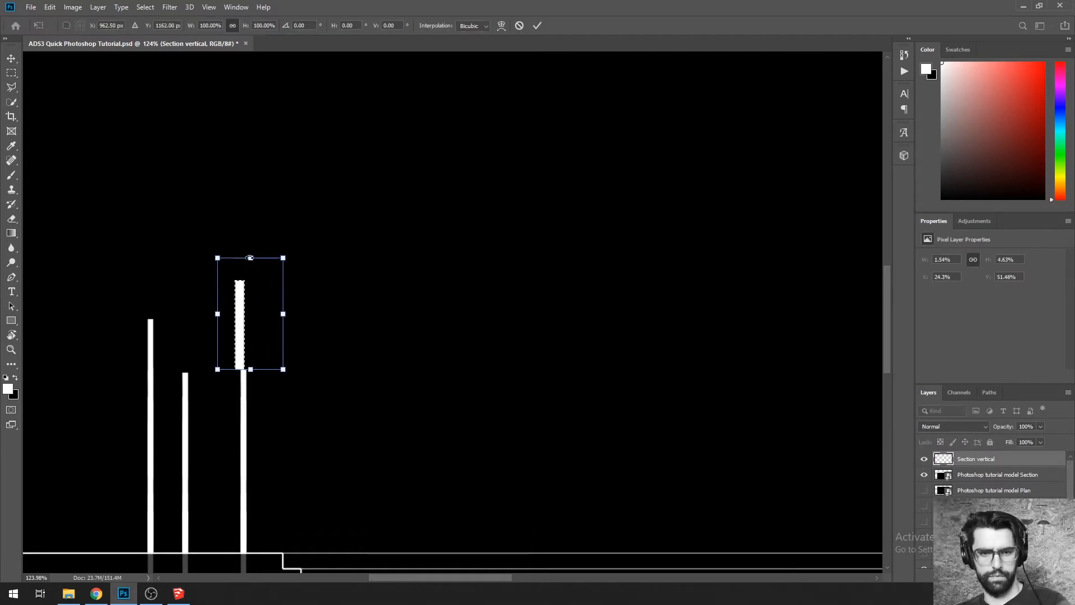
pyautogui.hotkey('ctrl', 'z')
pyautogui.moveTo(250, 300); pyautogui.dragTo(250, 150)
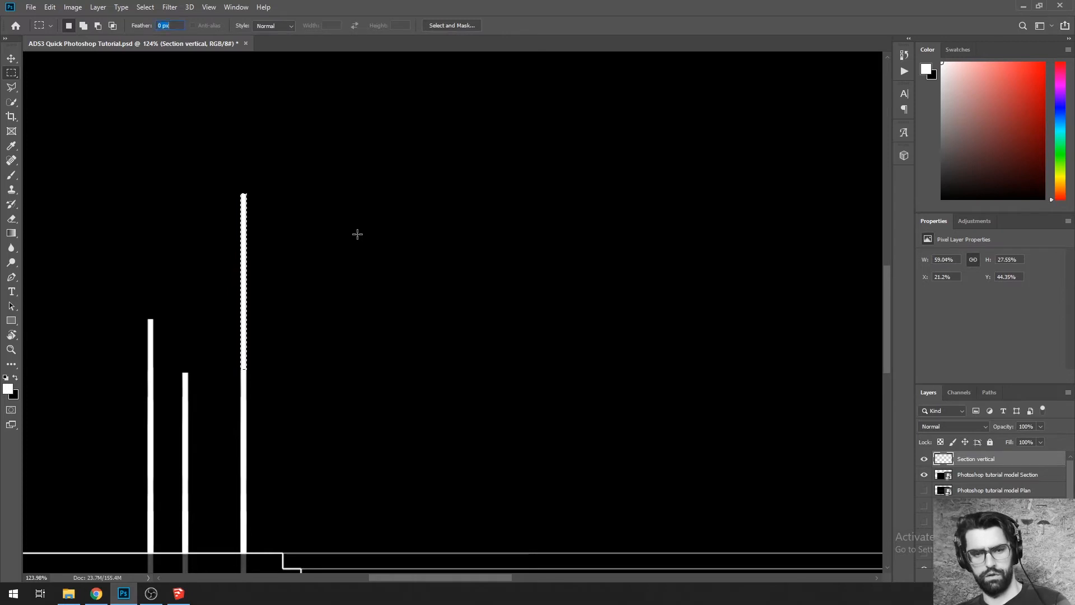
pyautogui.scroll(-3, 173, 224)
pyautogui.scroll(-1, 203, 301)
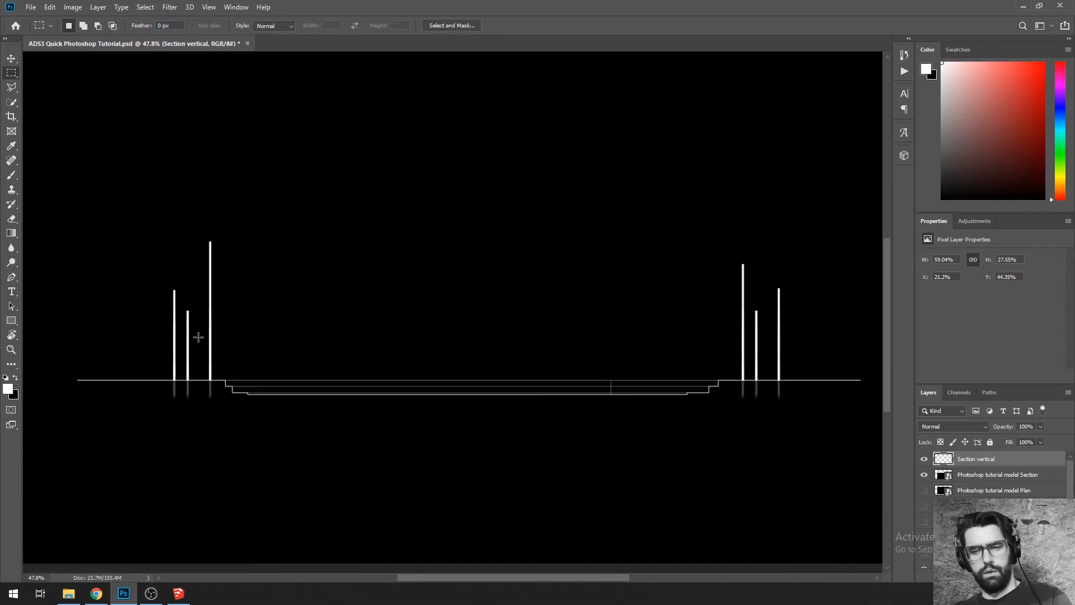
# Step: Delete a short piece from the top of the left group's innermost strip with a rectangular selection, and deselect
pyautogui.moveTo(431, 360)
pyautogui.mouseDown()
pyautogui.moveTo(384, 365)
pyautogui.moveTo(372, 463)
pyautogui.moveTo(504, 338)
pyautogui.mouseUp()
pyautogui.scroll(-1, 493, 335)
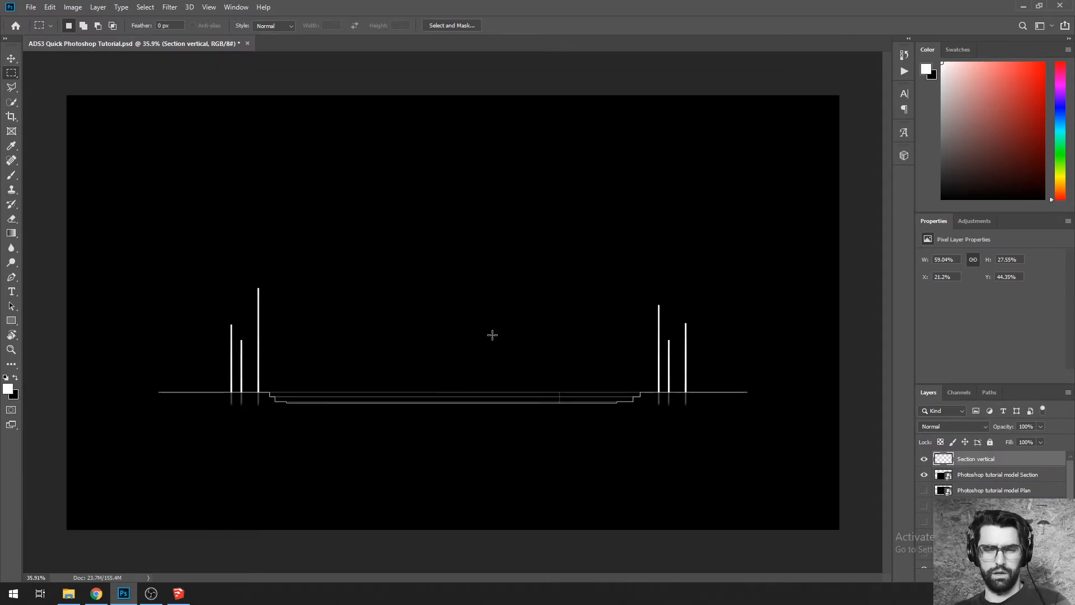
pyautogui.scroll(-1, 490, 344)
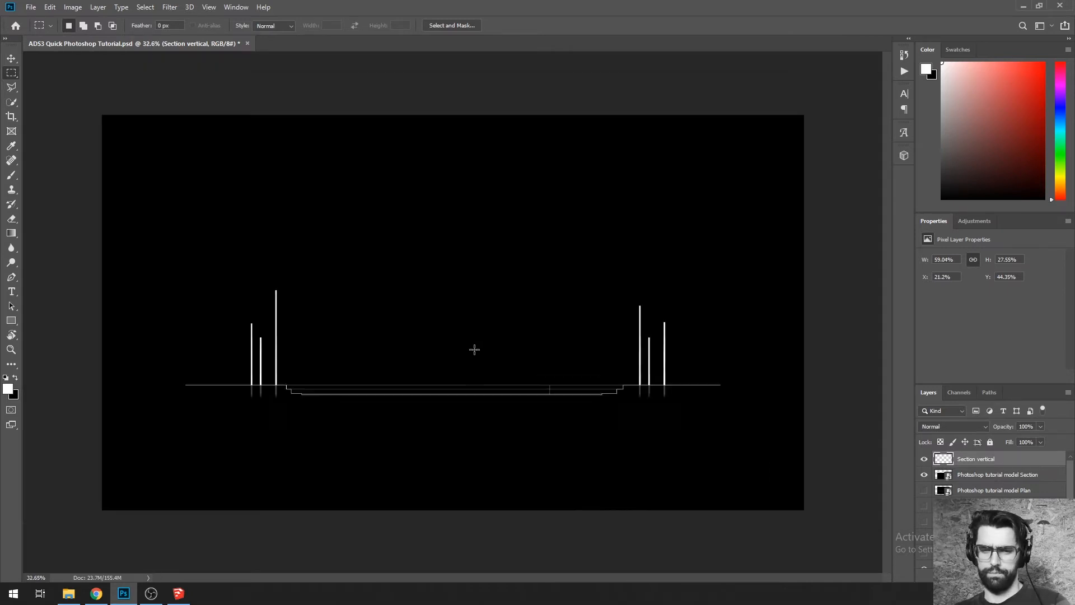
pyautogui.scroll(1, 472, 350)
pyautogui.scroll(1, 461, 353)
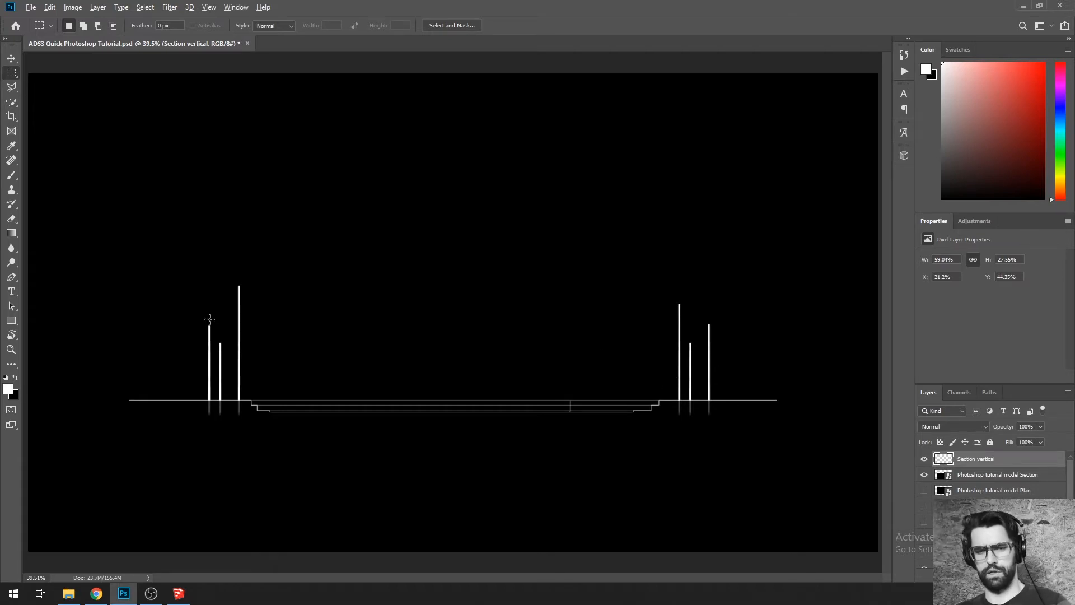
pyautogui.scroll(4, 209, 319)
pyautogui.moveTo(250, 238); pyautogui.dragTo(291, 287)
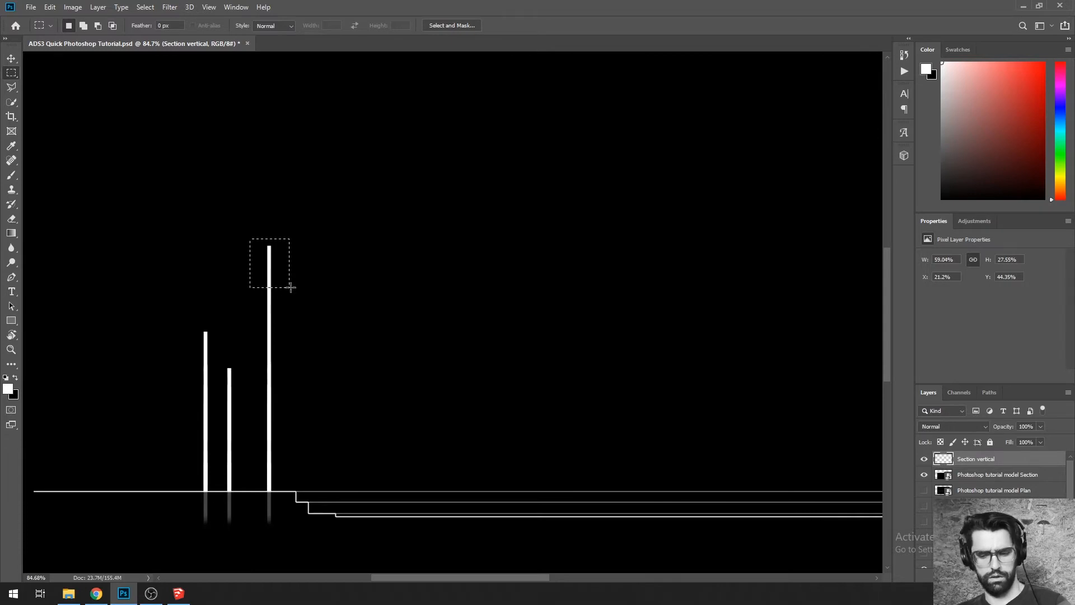
pyautogui.press('Delete')
pyautogui.hotkey('ctrl', 'd')
pyautogui.scroll(-3, 236, 284)
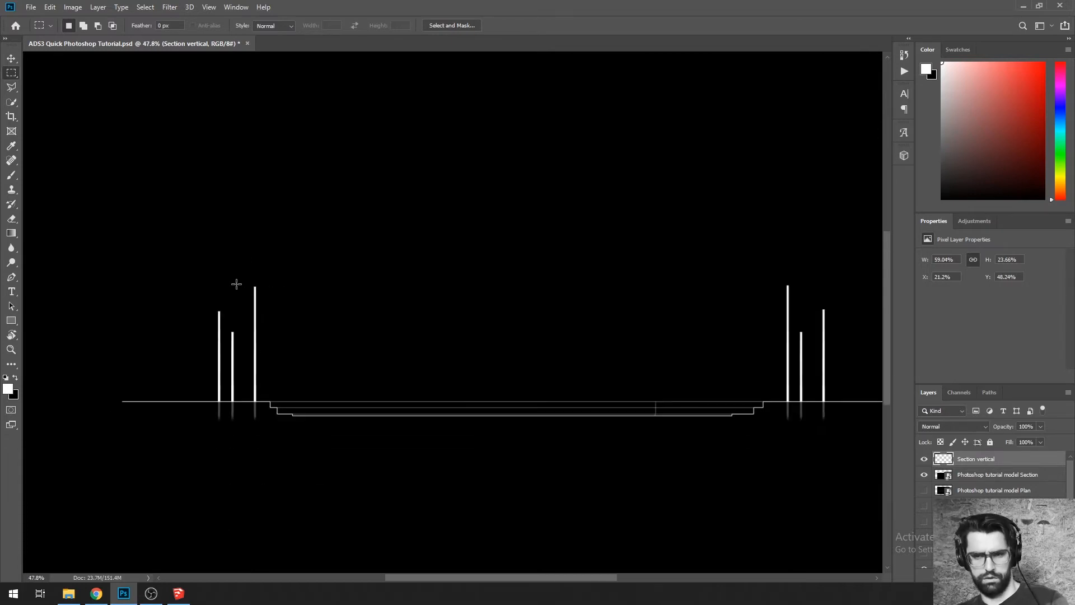
# Step: Stretch the upper part of the left group's innermost strip vertically until the strip is about twice as tall above ground, and deselect
pyautogui.scroll(3, 295, 314)
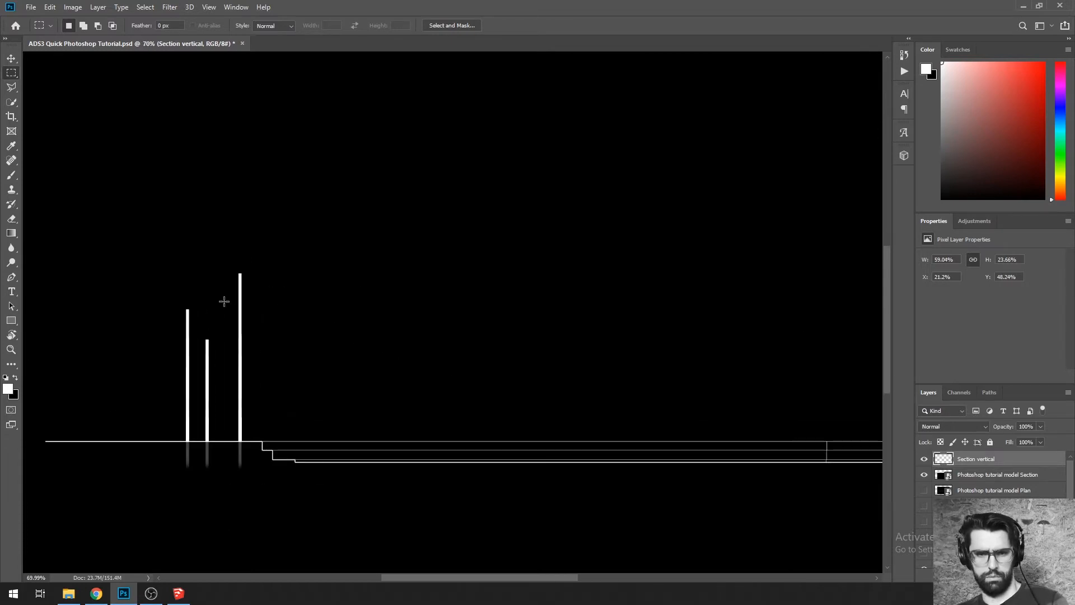
pyautogui.moveTo(234, 249); pyautogui.dragTo(284, 401)
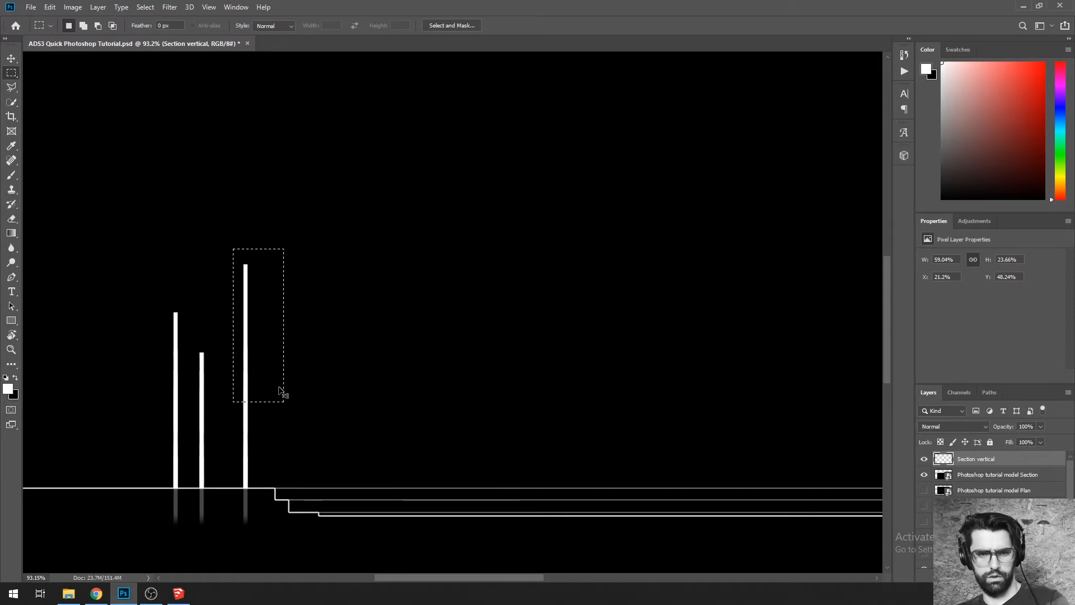
pyautogui.hotkey('ctrl', 't')
pyautogui.moveTo(257, 248); pyautogui.dragTo(259, 122)
pyautogui.press('Return')
pyautogui.hotkey('ctrl', 'd')
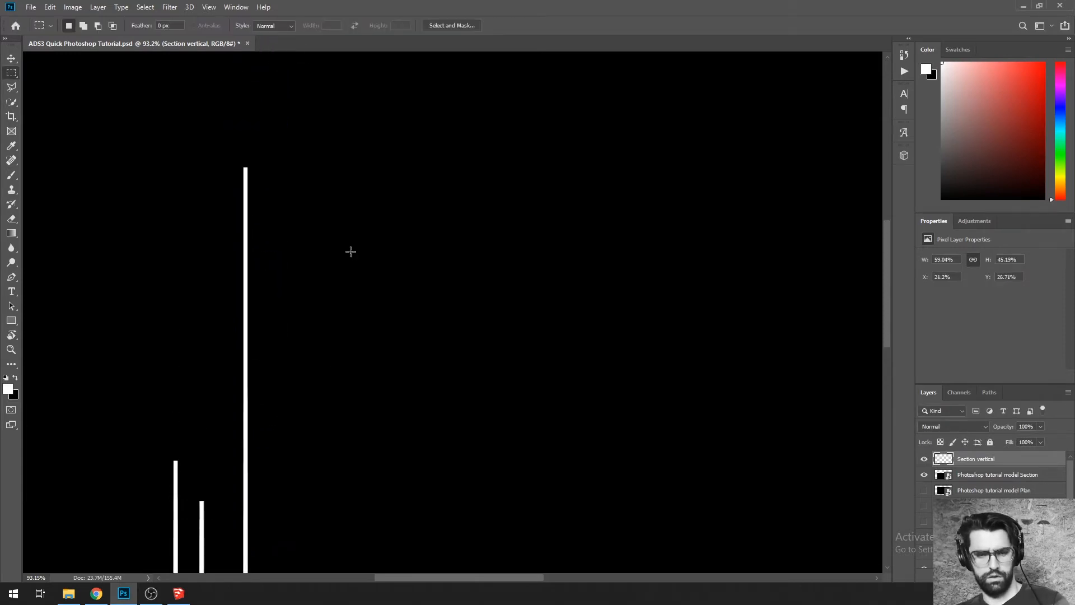
pyautogui.scroll(-5, 248, 204)
pyautogui.scroll(1, 291, 352)
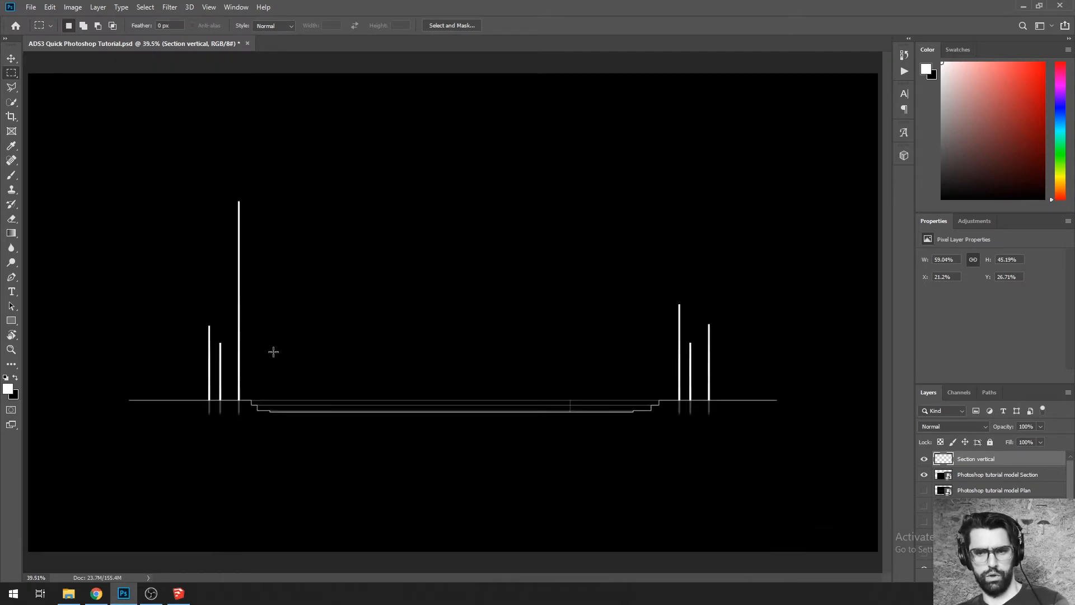
# Step: Stretch the upper part of the left group's middle strip vertically to about two thirds of the innermost strip's height
pyautogui.scroll(8, 224, 349)
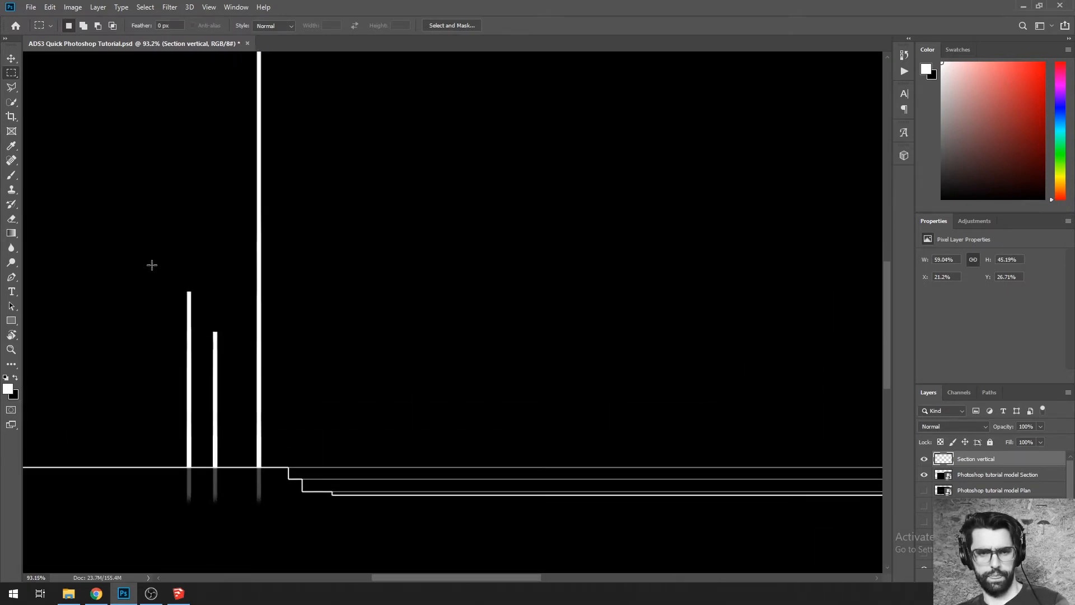
pyautogui.moveTo(171, 289); pyautogui.dragTo(195, 368)
pyautogui.hotkey('ctrl', 'd')
pyautogui.moveTo(200, 320); pyautogui.dragTo(233, 394)
pyautogui.hotkey('ctrl', 't')
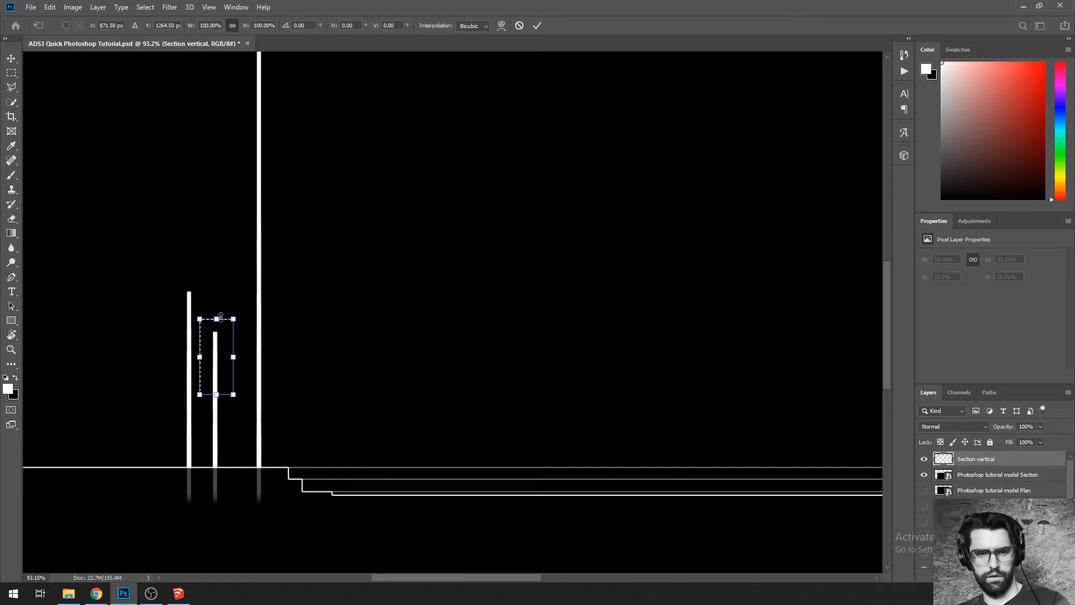
pyautogui.moveTo(221, 317); pyautogui.dragTo(222, 84)
pyautogui.press('Return')
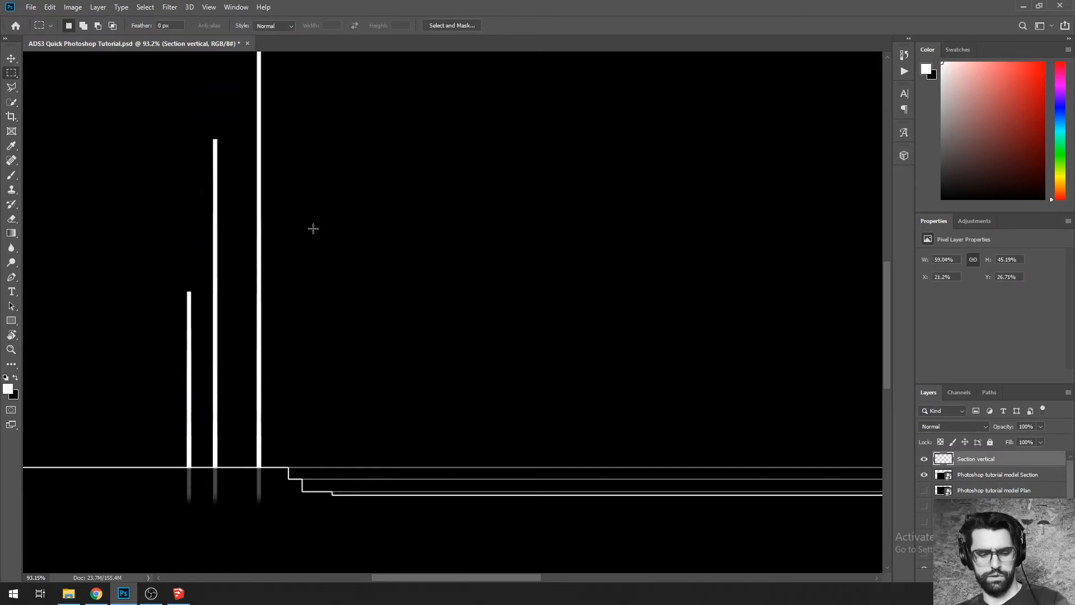
pyautogui.scroll(-8, 313, 228)
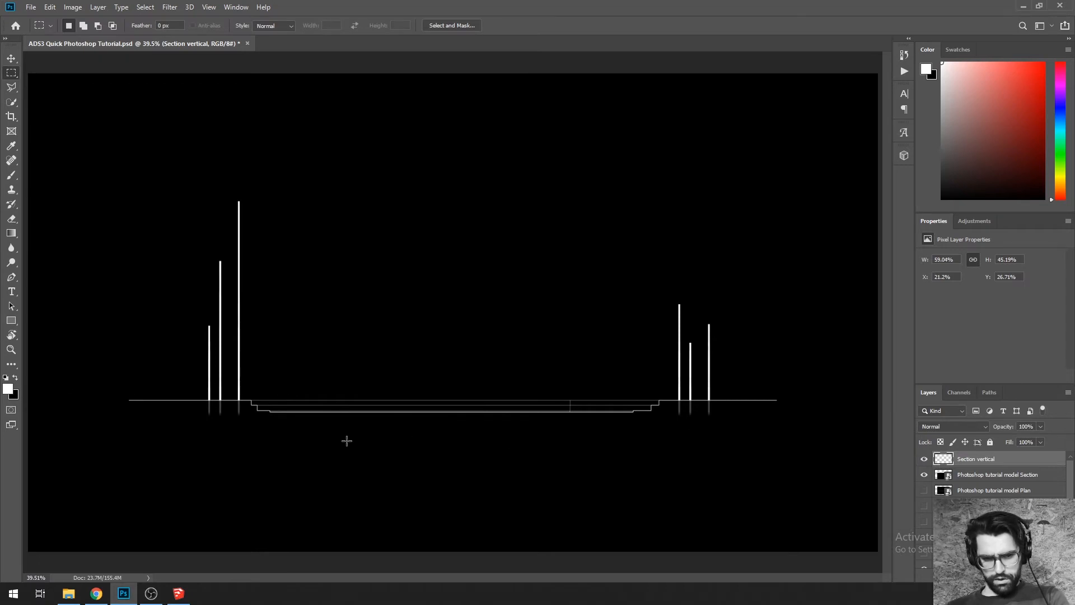
# Step: Add a new layer above the Section vertical layer and name it "ground line"
pyautogui.scroll(5, 267, 432)
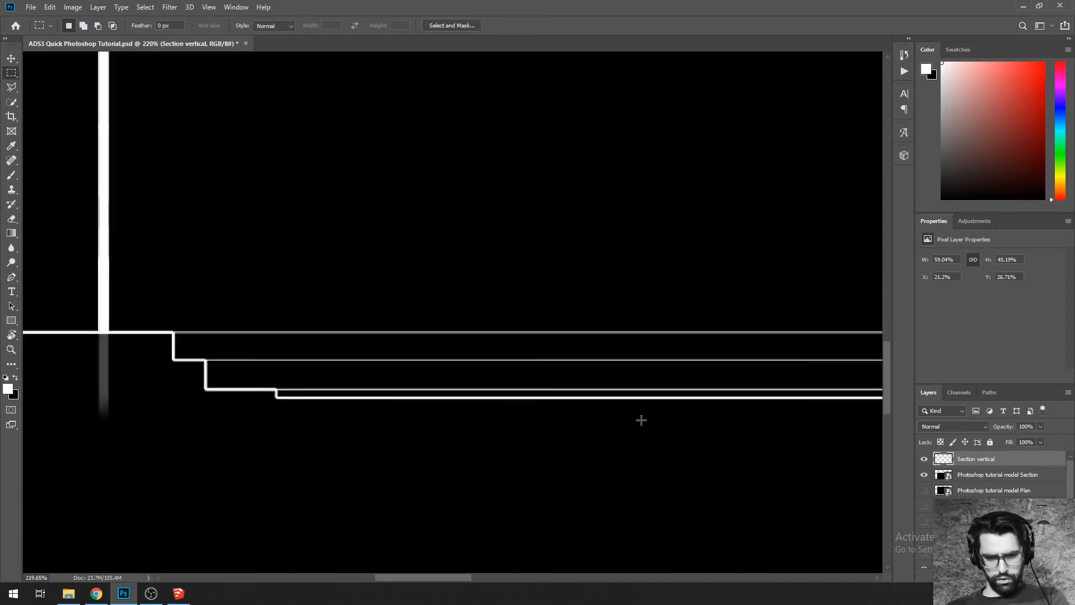
pyautogui.scroll(-5, 223, 398)
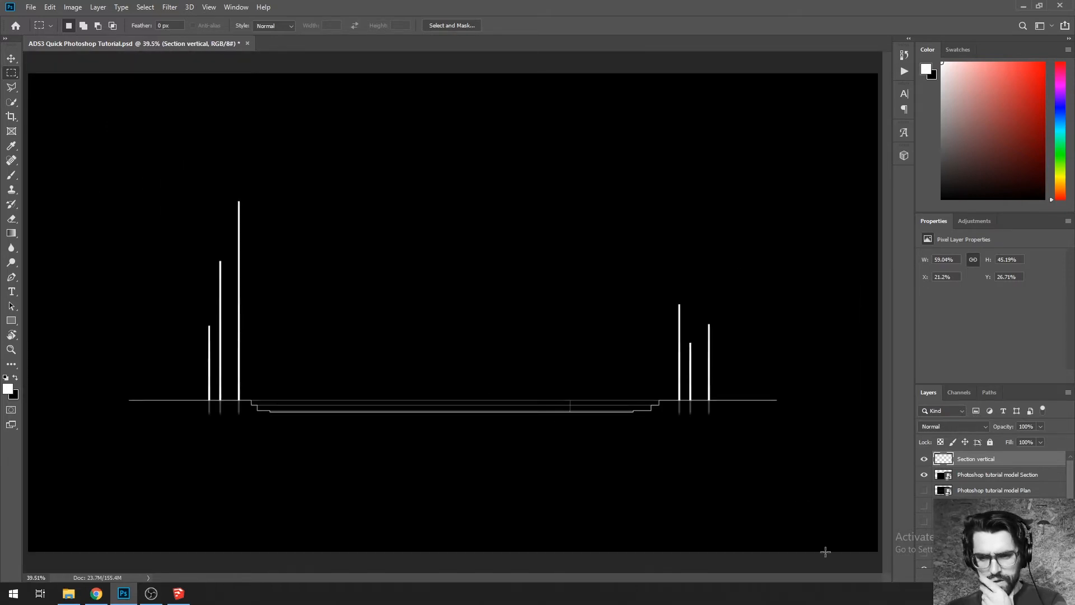
pyautogui.hotkey('ctrl', 'shift', 'alt', 'n')
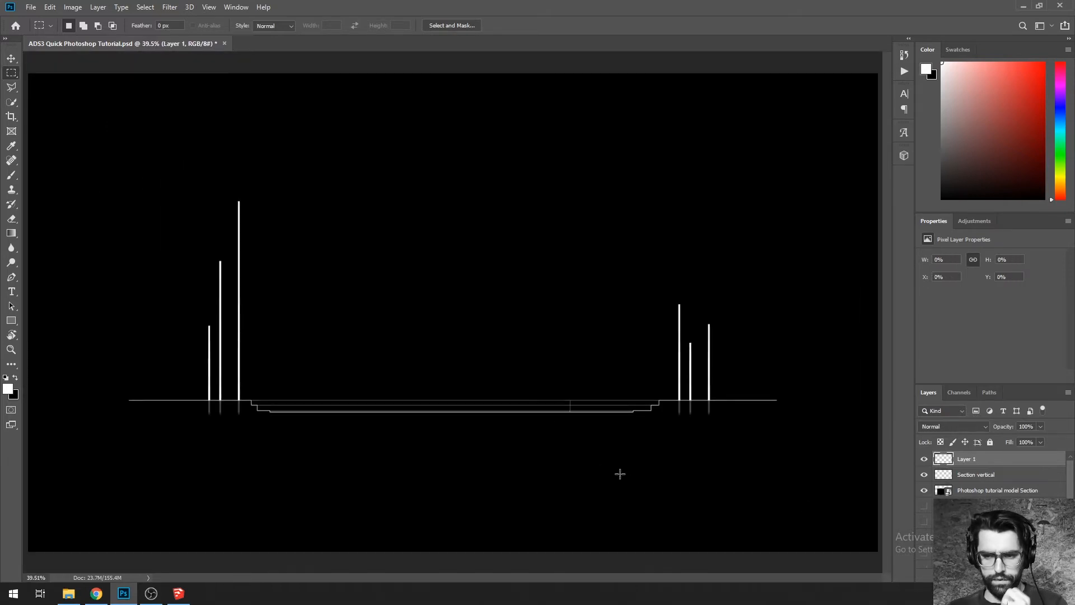
pyautogui.doubleClick(963, 459)
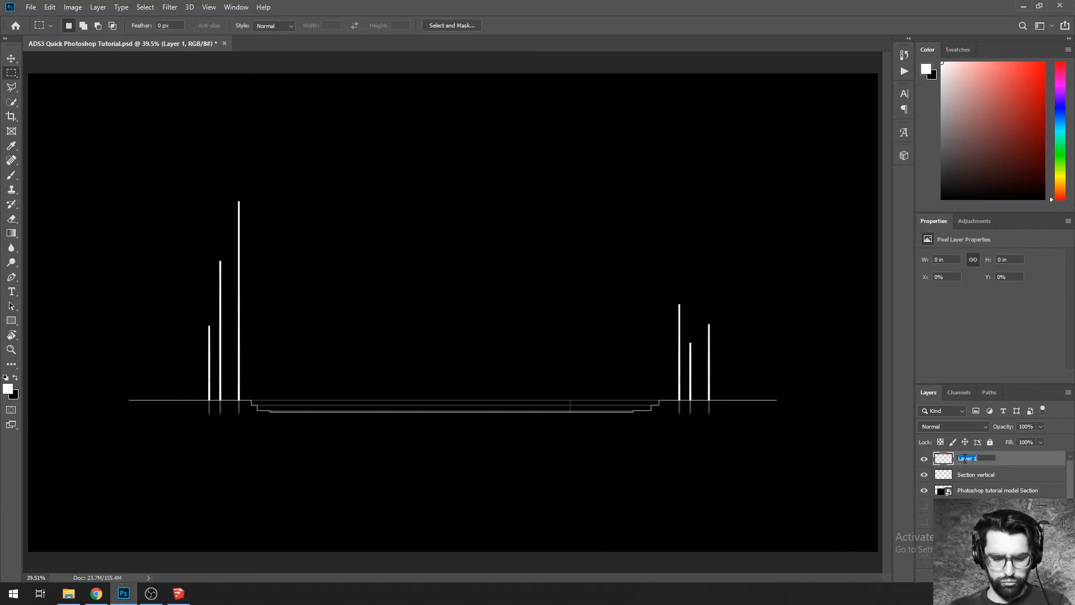
pyautogui.write('or')
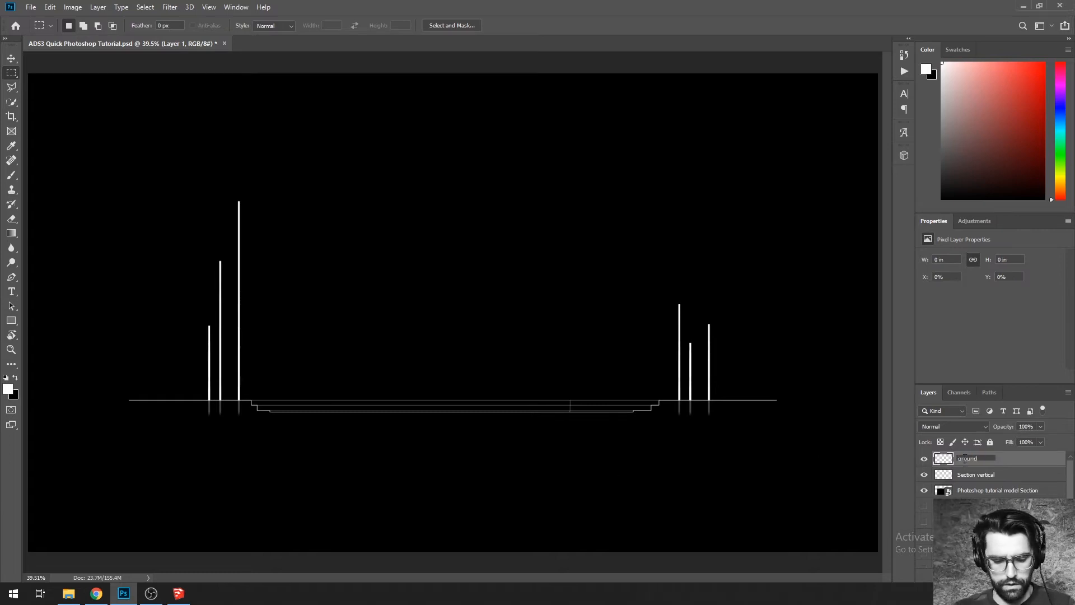
pyautogui.write('und line')
pyautogui.press('Return')
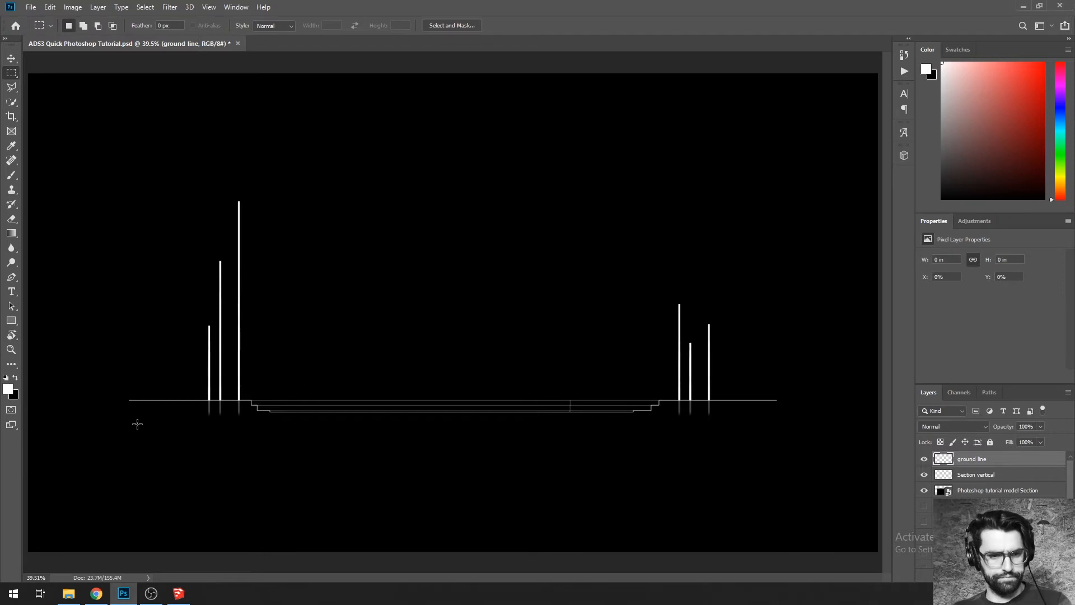
# Step: Set the Brush tool's opacity to 100%, undoing the test marks painted beside the strips
pyautogui.scroll(4, 112, 417)
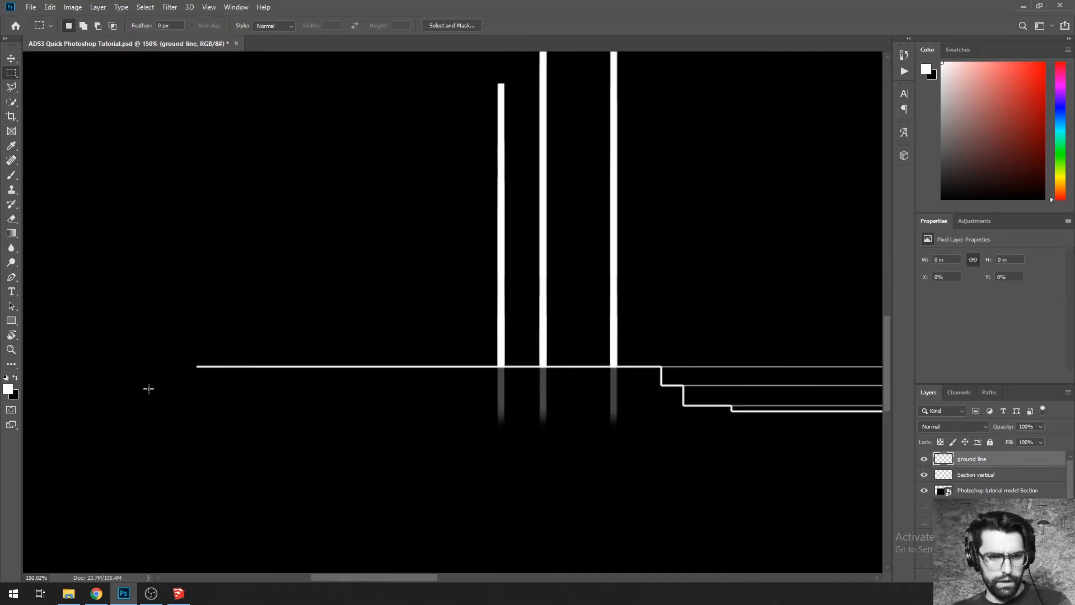
pyautogui.moveTo(261, 392); pyautogui.dragTo(216, 401)
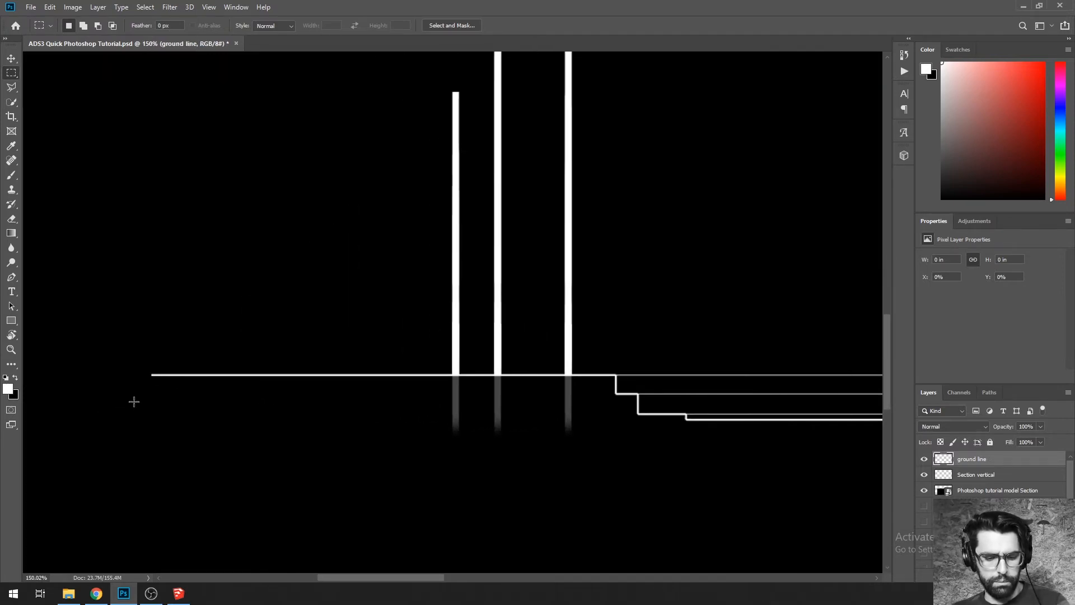
pyautogui.press('b')
pyautogui.moveTo(127, 235); pyautogui.dragTo(252, 236)
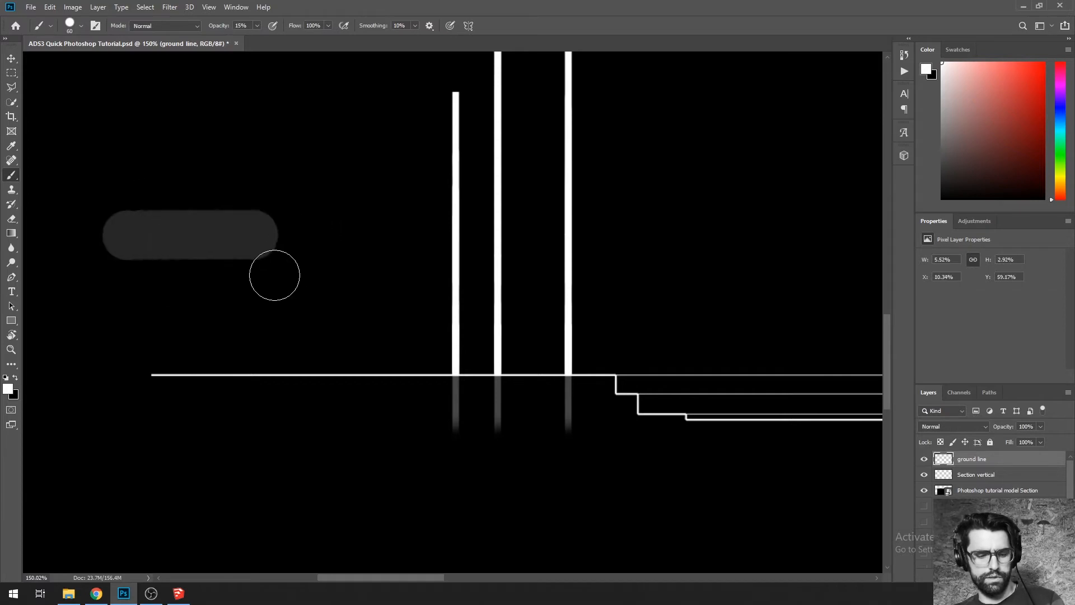
pyautogui.hotkey('ctrl', 'z')
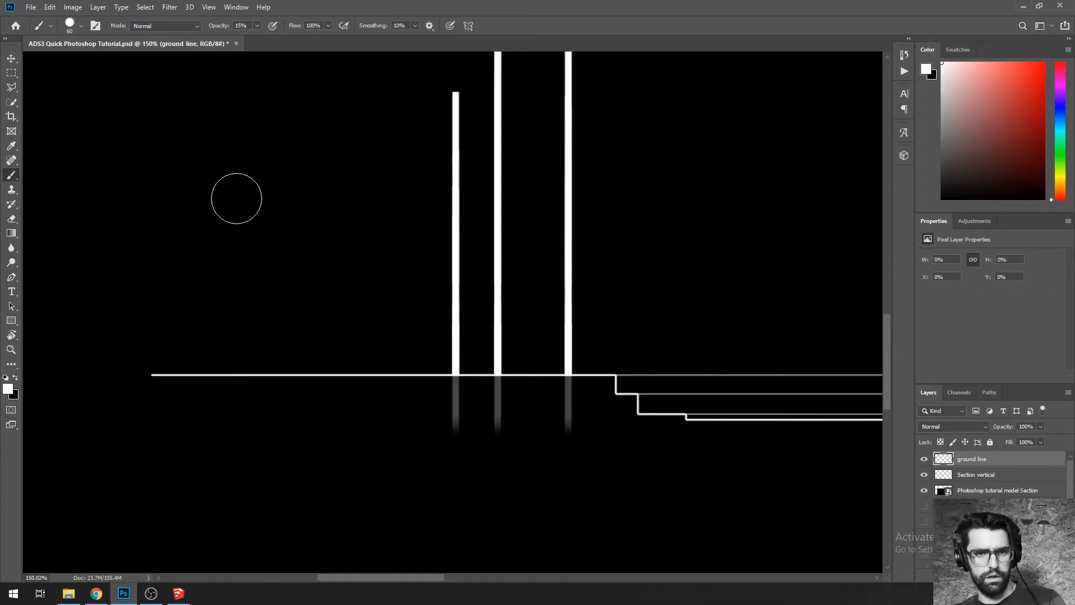
pyautogui.click(257, 25)
pyautogui.moveTo(257, 39); pyautogui.dragTo(303, 40)
pyautogui.click(174, 263)
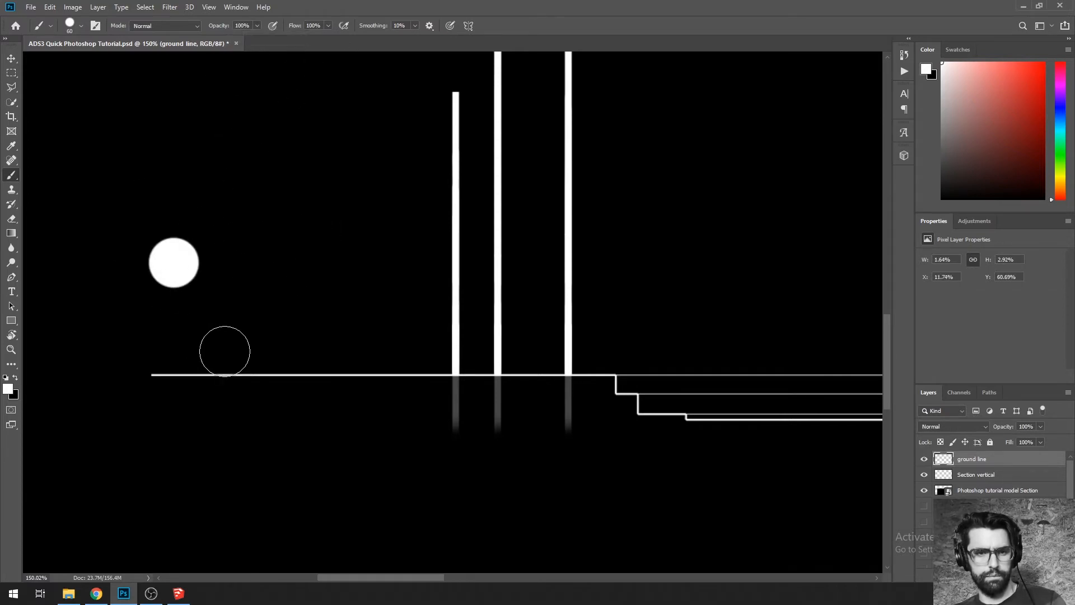
pyautogui.hotkey('ctrl', 'z')
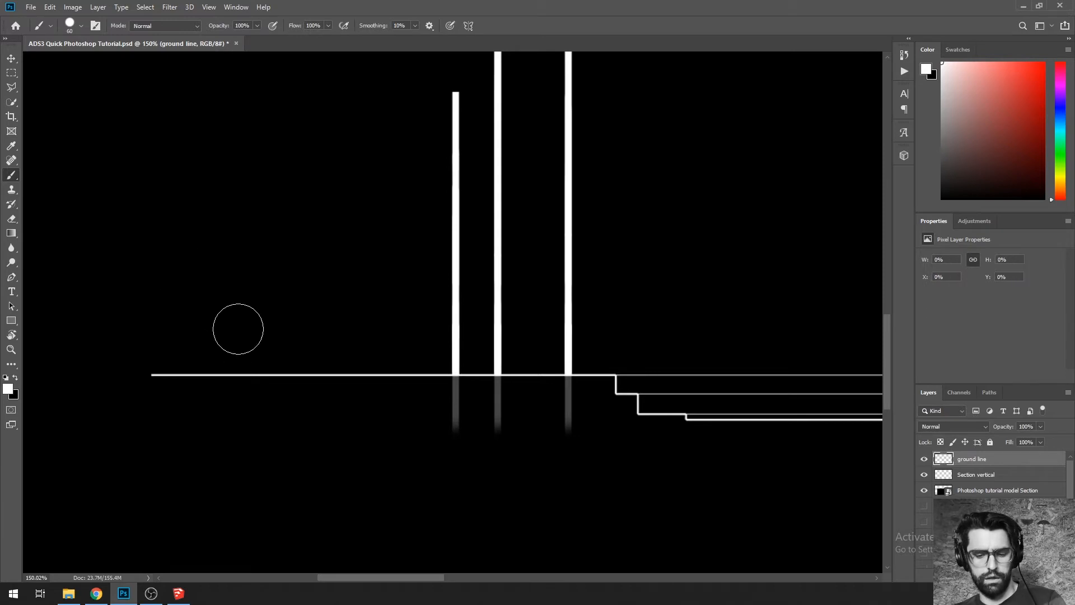
# Step: Reduce the brush size to 5, checking its thickness with trial strokes just above the left ground line and undoing each
pyautogui.press('[')
pyautogui.press('[')
pyautogui.press('[')
pyautogui.press('[')
pyautogui.press('[')
pyautogui.press('[')
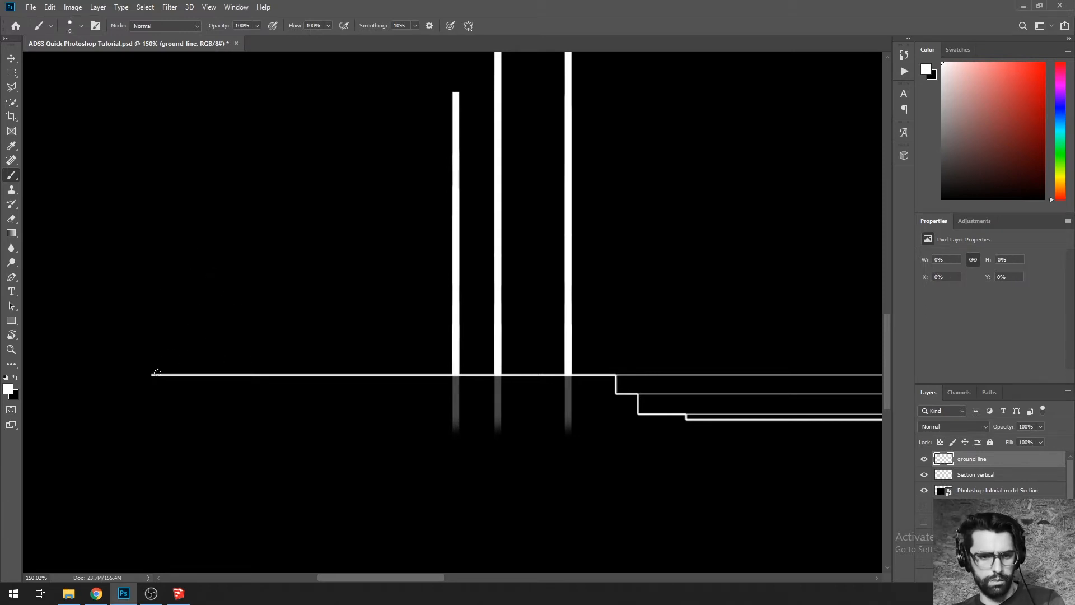
pyautogui.moveTo(152, 365); pyautogui.dragTo(318, 366)
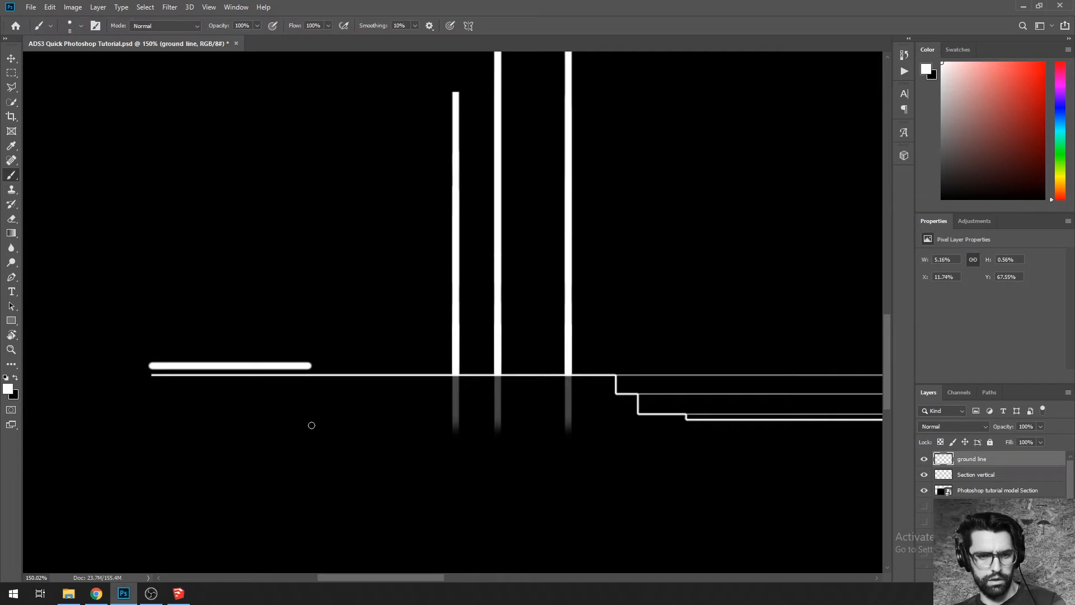
pyautogui.hotkey('ctrl', 'z')
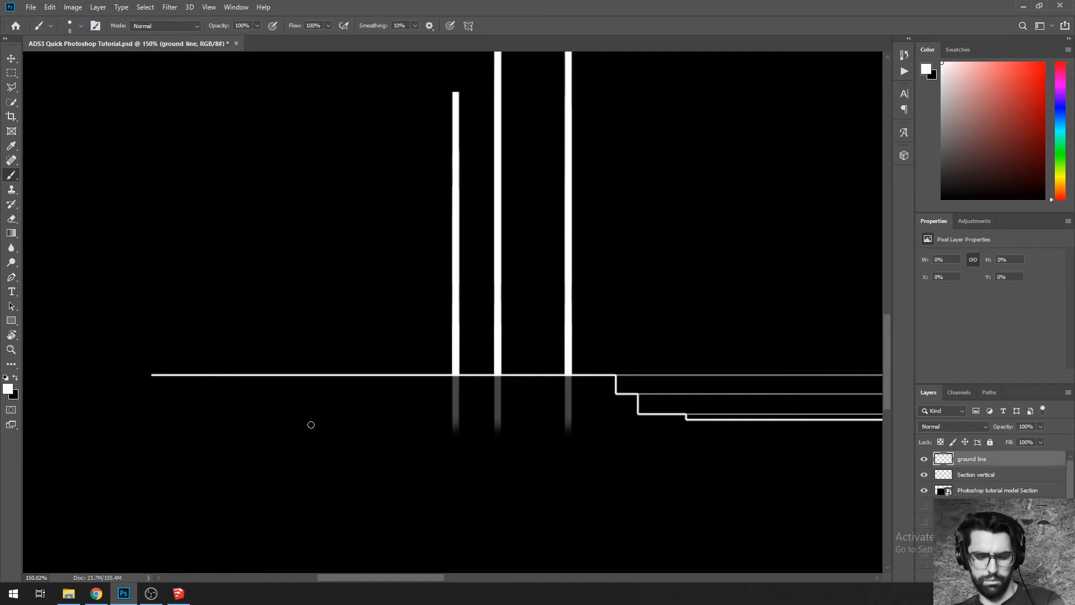
pyautogui.moveTo(153, 364); pyautogui.dragTo(347, 364)
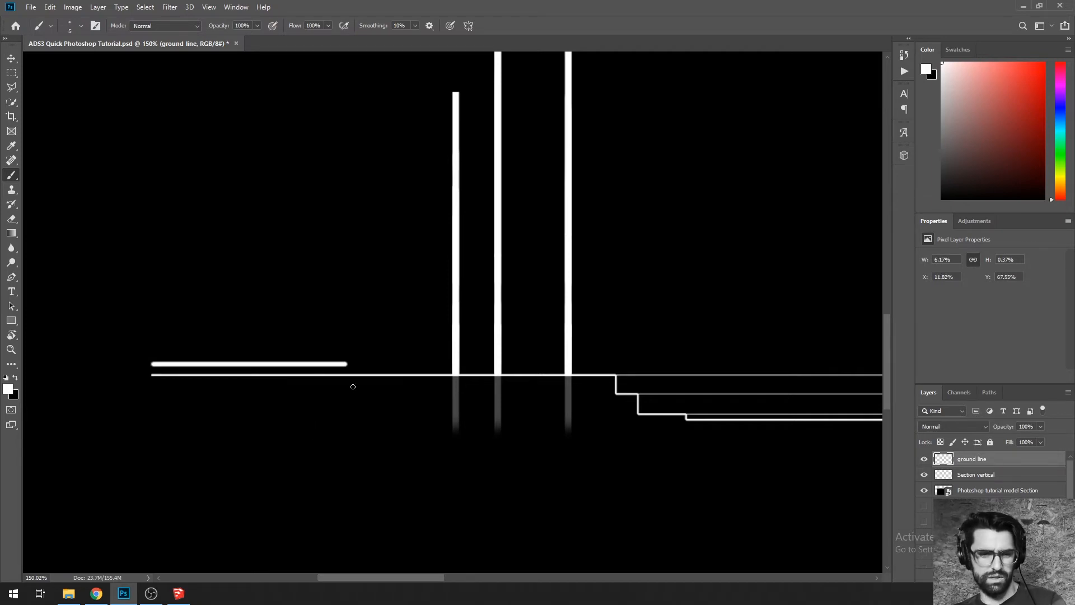
pyautogui.hotkey('ctrl', 'z')
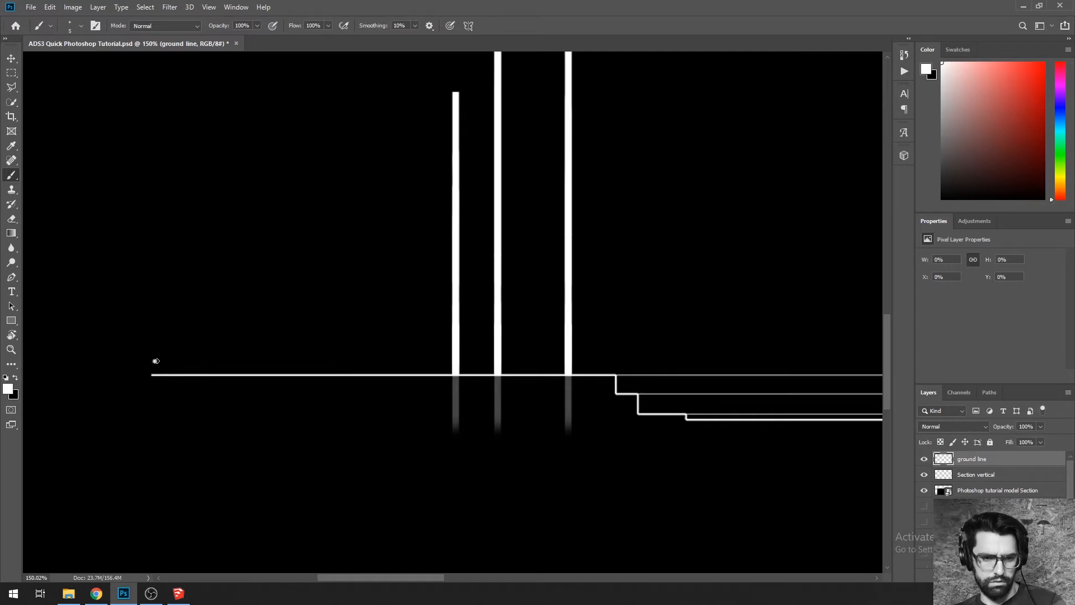
# Step: Try more horizontal strokes above the left ground line at brush sizes 5 and 3, undoing each one
pyautogui.moveTo(157, 361); pyautogui.dragTo(336, 360)
pyautogui.hotkey('ctrl', 'z')
pyautogui.moveTo(148, 340); pyautogui.dragTo(365, 343)
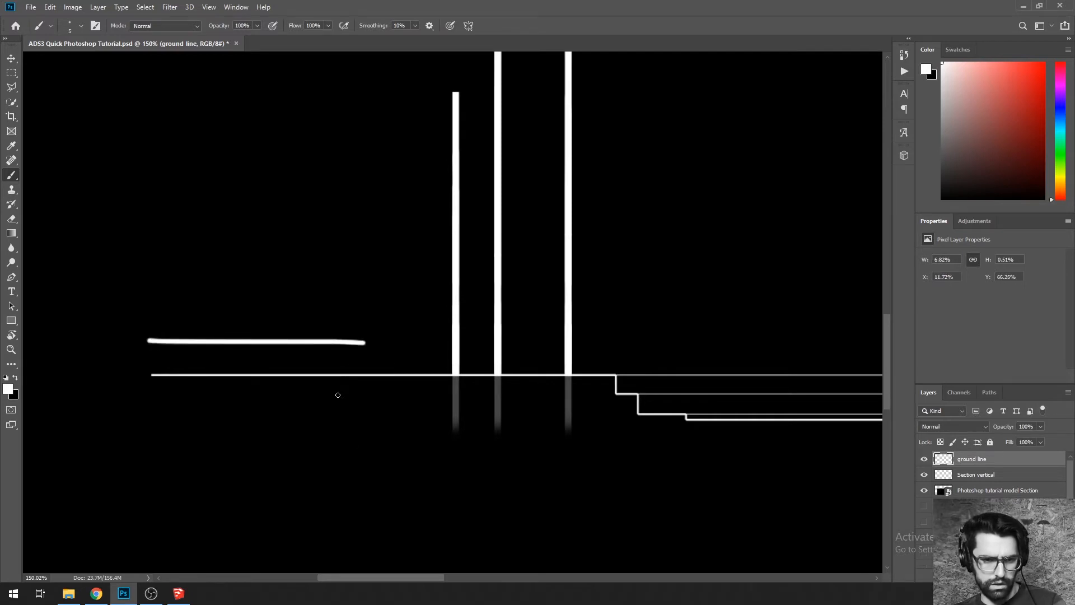
pyautogui.hotkey('ctrl', 'z')
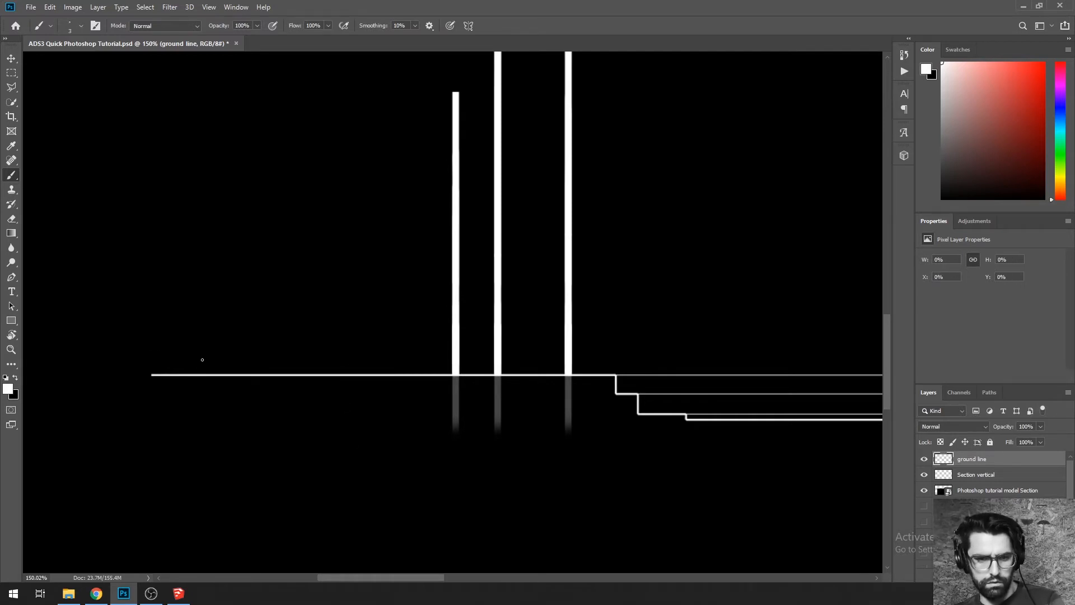
pyautogui.moveTo(182, 362); pyautogui.dragTo(383, 362)
pyautogui.hotkey('ctrl', 'z')
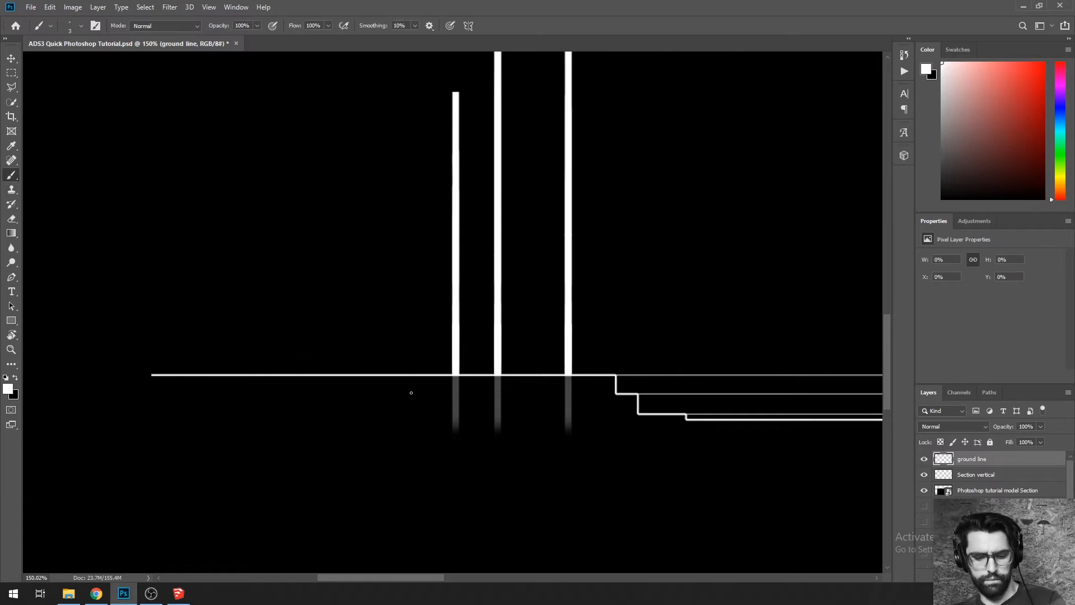
pyautogui.moveTo(171, 342); pyautogui.dragTo(396, 343)
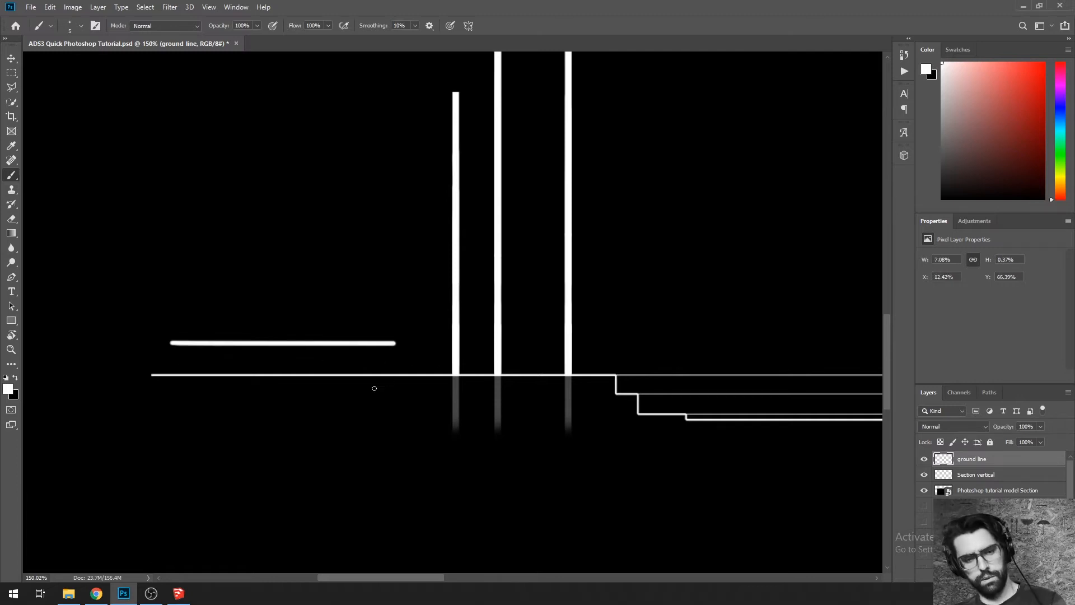
pyautogui.hotkey('ctrl', 'z')
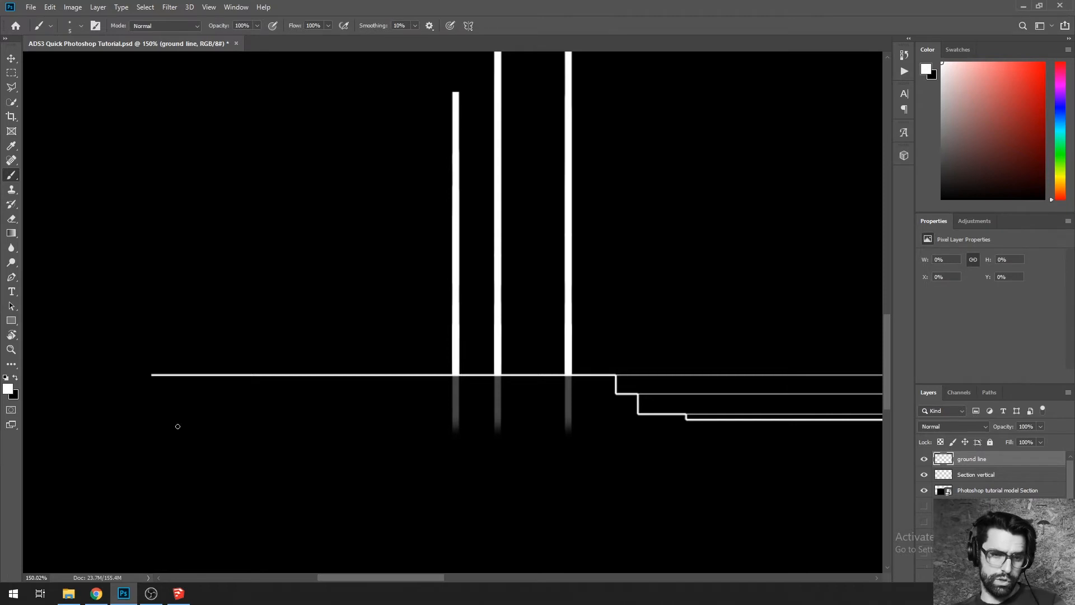
# Step: Try chaining straight brush segments into a zigzag in the empty area above the left ground line, and undo them all
pyautogui.click(85, 288)
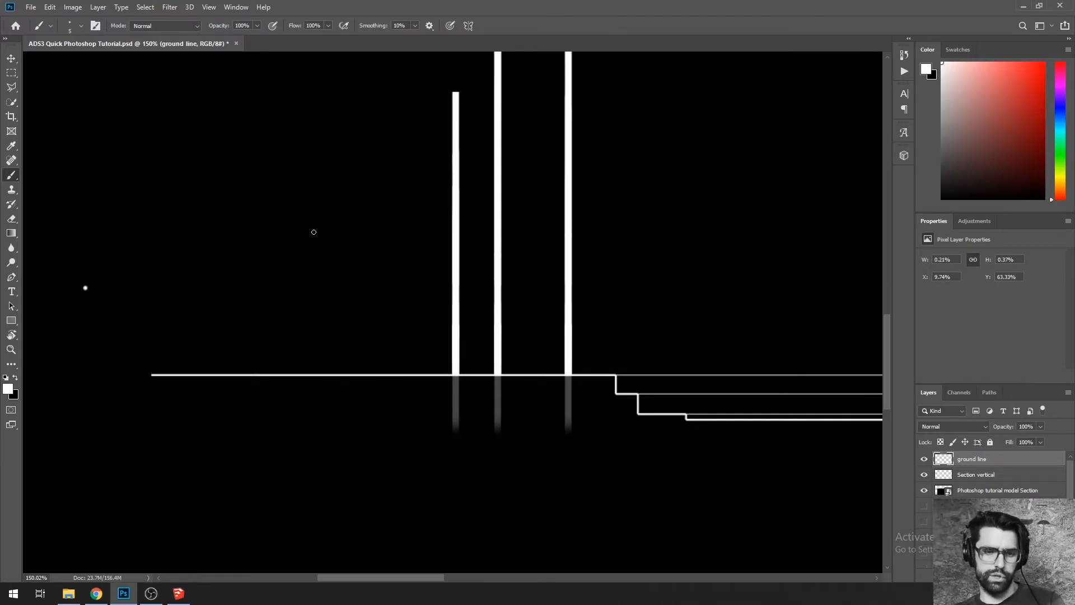
pyautogui.keyDown('shift'); pyautogui.click(347, 175); pyautogui.keyUp('shift')
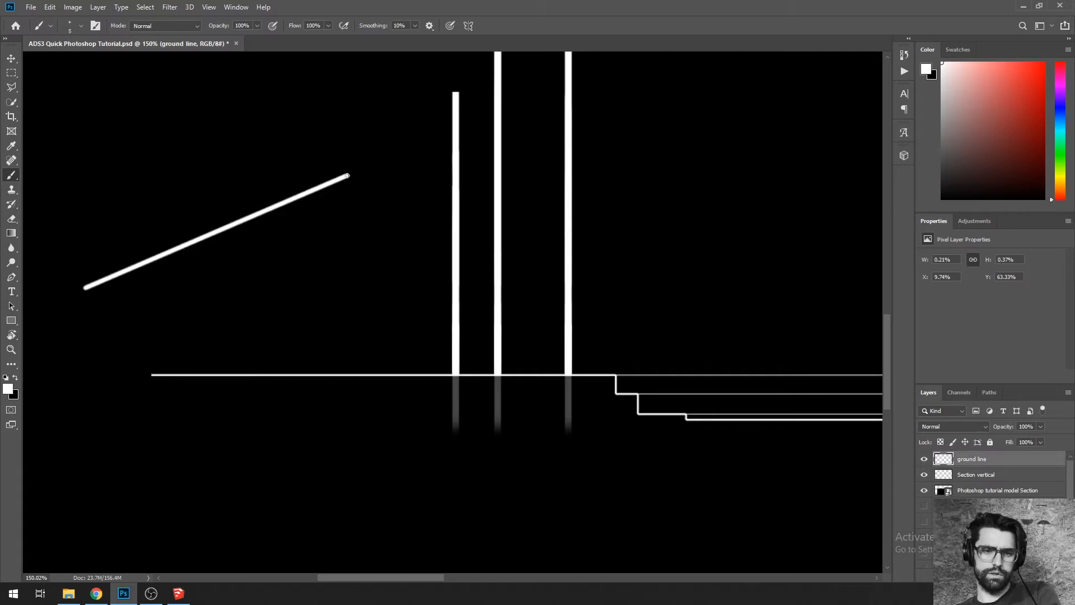
pyautogui.keyDown('shift'); pyautogui.click(362, 273); pyautogui.keyUp('shift')
pyautogui.keyDown('shift'); pyautogui.click(278, 281); pyautogui.keyUp('shift')
pyautogui.keyDown('shift'); pyautogui.click(244, 316); pyautogui.keyUp('shift')
pyautogui.keyDown('shift'); pyautogui.click(207, 294); pyautogui.keyUp('shift')
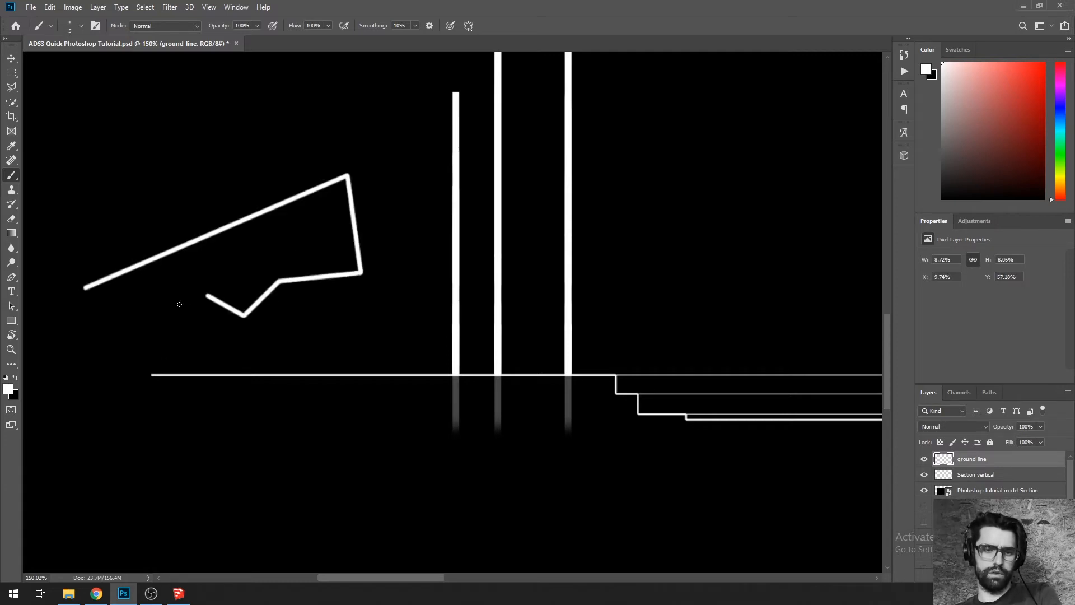
pyautogui.keyDown('shift'); pyautogui.click(141, 311); pyautogui.keyUp('shift')
pyautogui.keyDown('shift'); pyautogui.click(117, 343); pyautogui.keyUp('shift')
pyautogui.hotkey('ctrl', 'z')
pyautogui.hotkey('ctrl', 'z')
pyautogui.hotkey('ctrl', 'z')
pyautogui.hotkey('ctrl', 'z')
pyautogui.hotkey('ctrl', 'z')
pyautogui.hotkey('ctrl', 'z')
pyautogui.hotkey('ctrl', 'z')
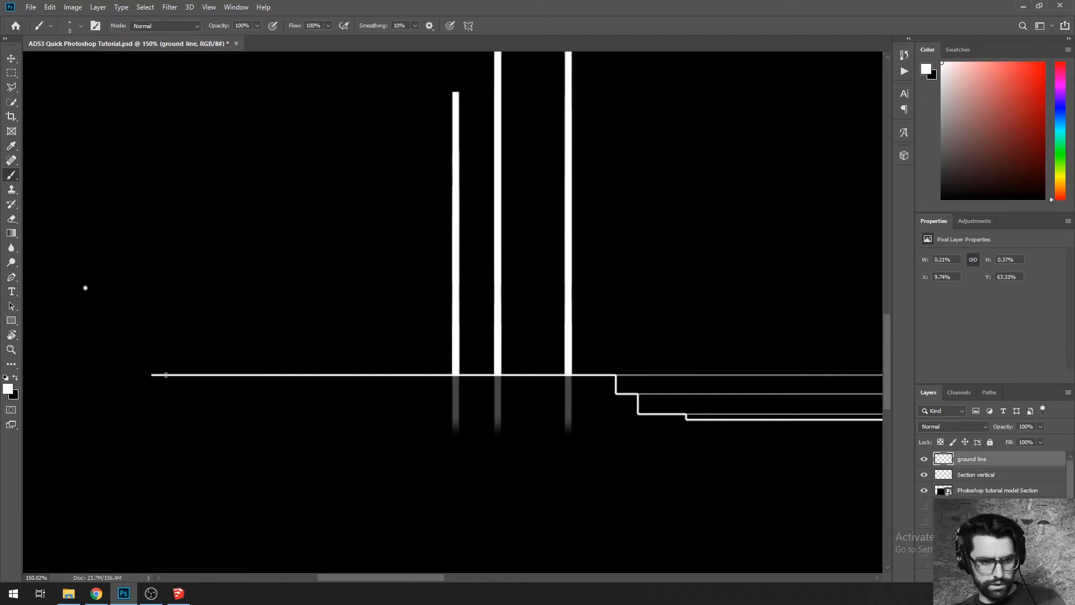
pyautogui.hotkey('ctrl', 'z')
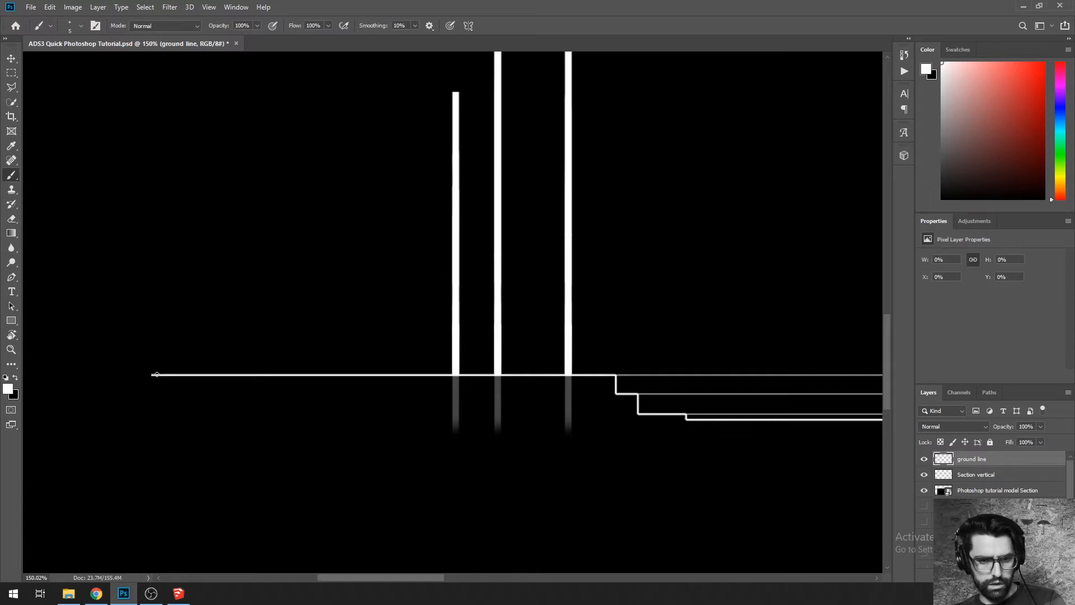
# Step: Trace the left ground line with a straight white stroke from its outer end to the basin edge, undoing the crooked strokes down the step
pyautogui.click(151, 375)
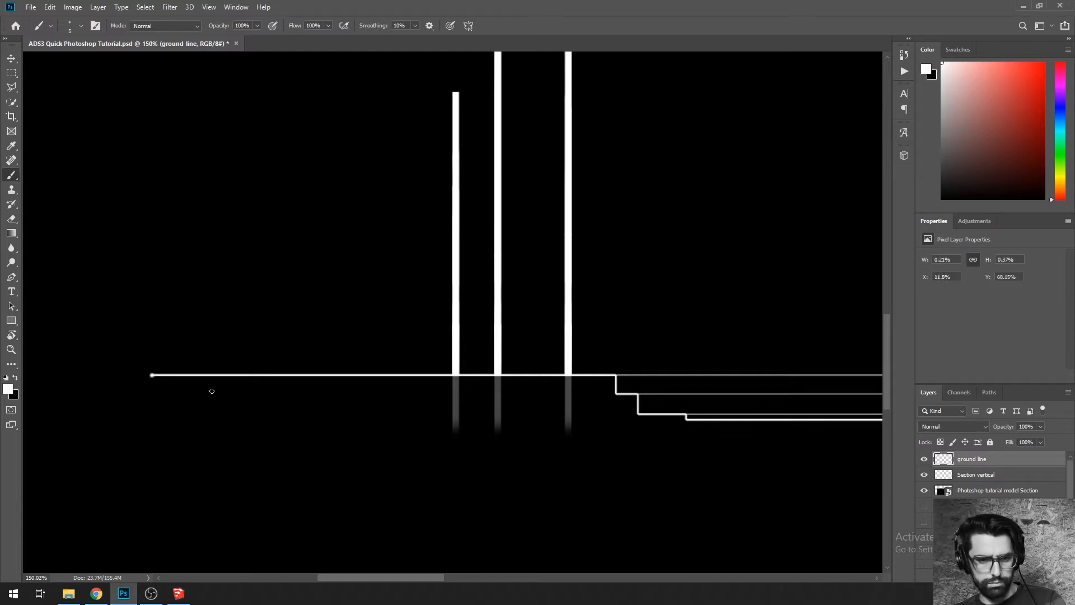
pyautogui.keyDown('shift'); pyautogui.click(615, 376); pyautogui.keyUp('shift')
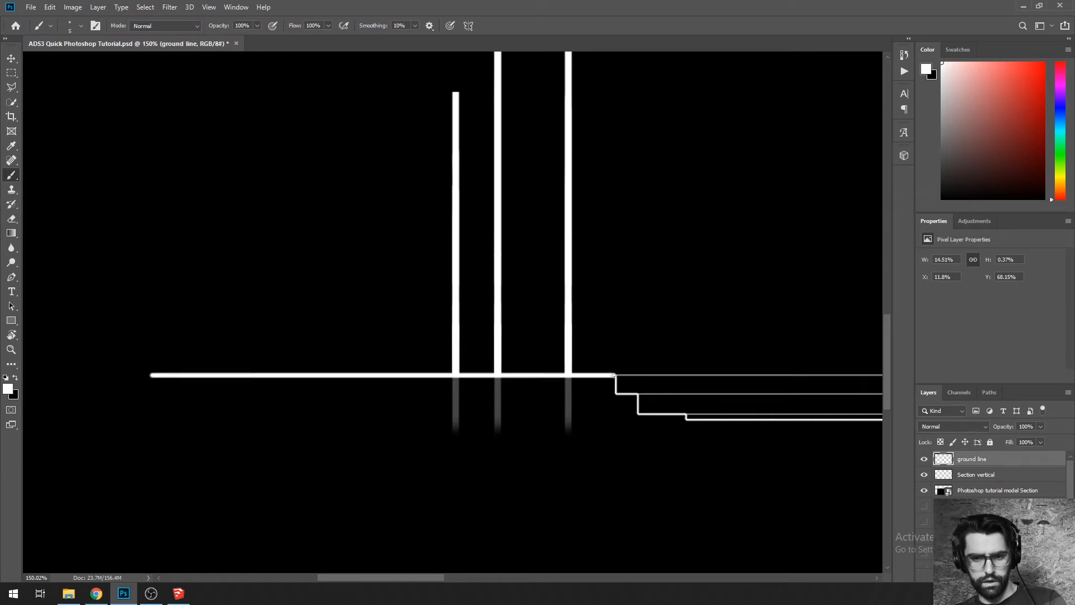
pyautogui.keyDown('shift'); pyautogui.click(636, 396); pyautogui.keyUp('shift')
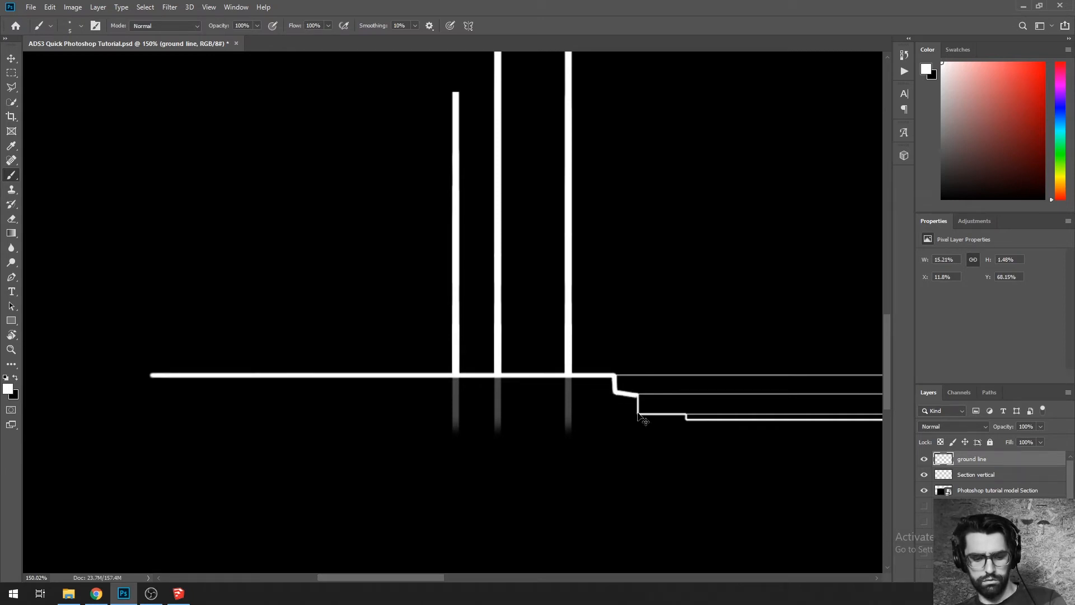
pyautogui.hotkey('ctrl', 'z')
pyautogui.scroll(3, 669, 417)
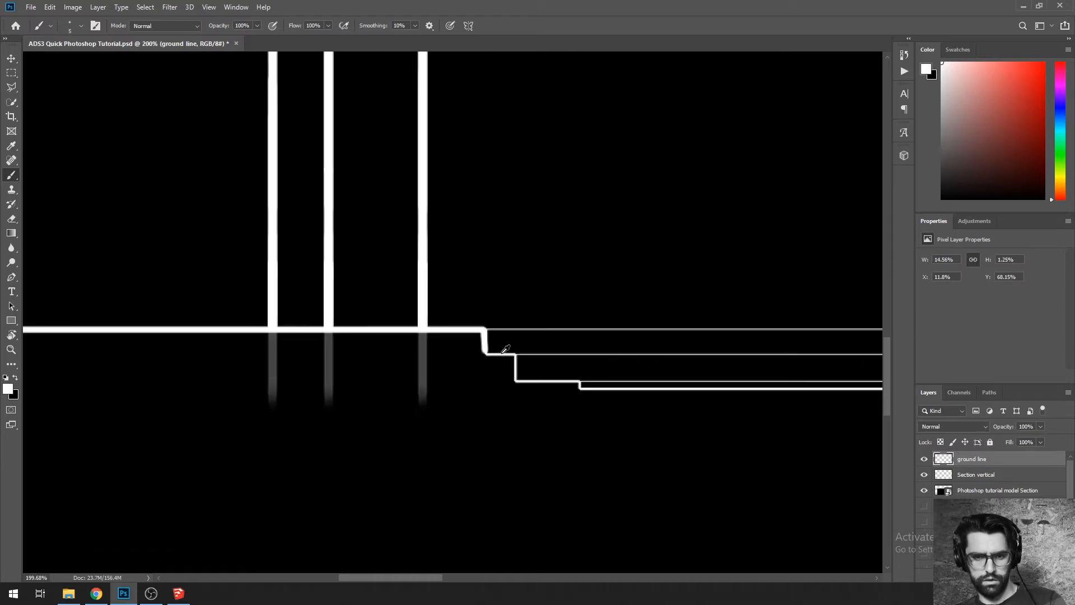
pyautogui.scroll(5, 505, 349)
pyautogui.hotkey('ctrl', 'z')
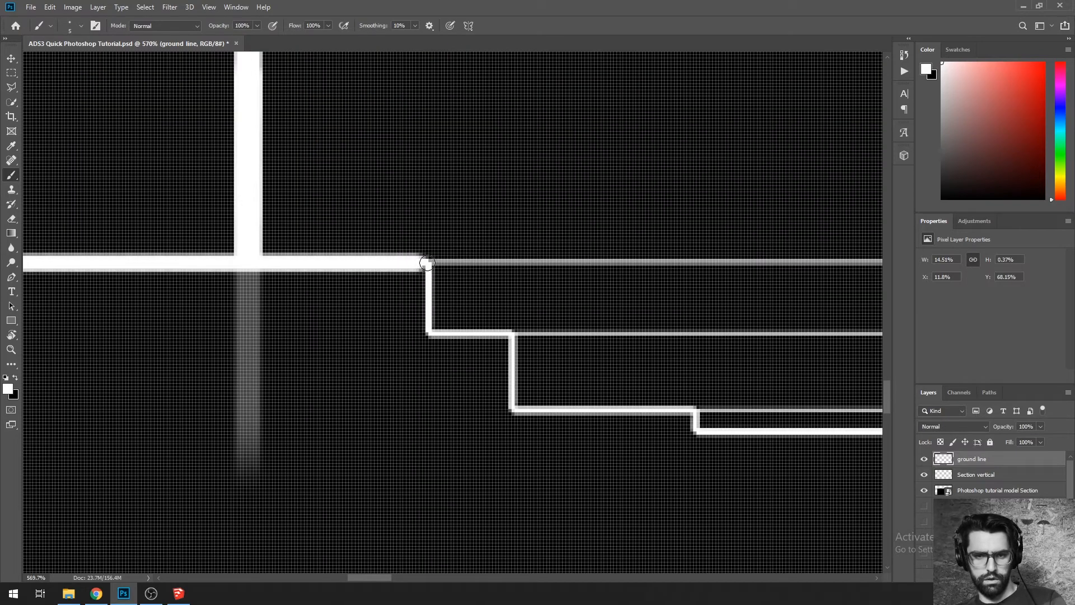
# Step: Paint a straight vertical stroke down the basin's first left step, from the ground line to the first ledge
pyautogui.click(427, 263)
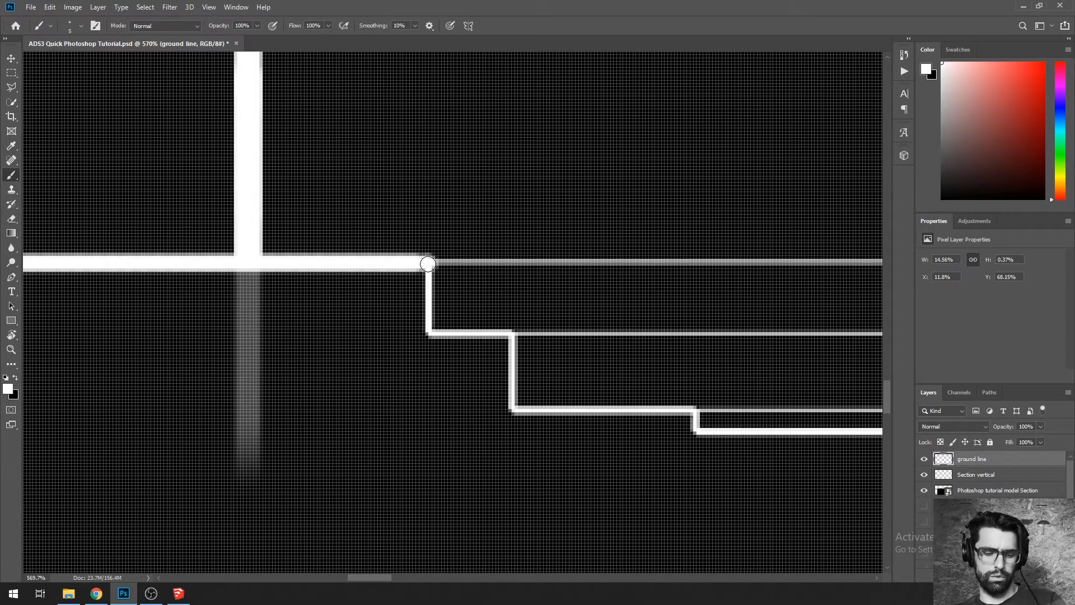
pyautogui.moveTo(427, 264); pyautogui.dragTo(427, 335)
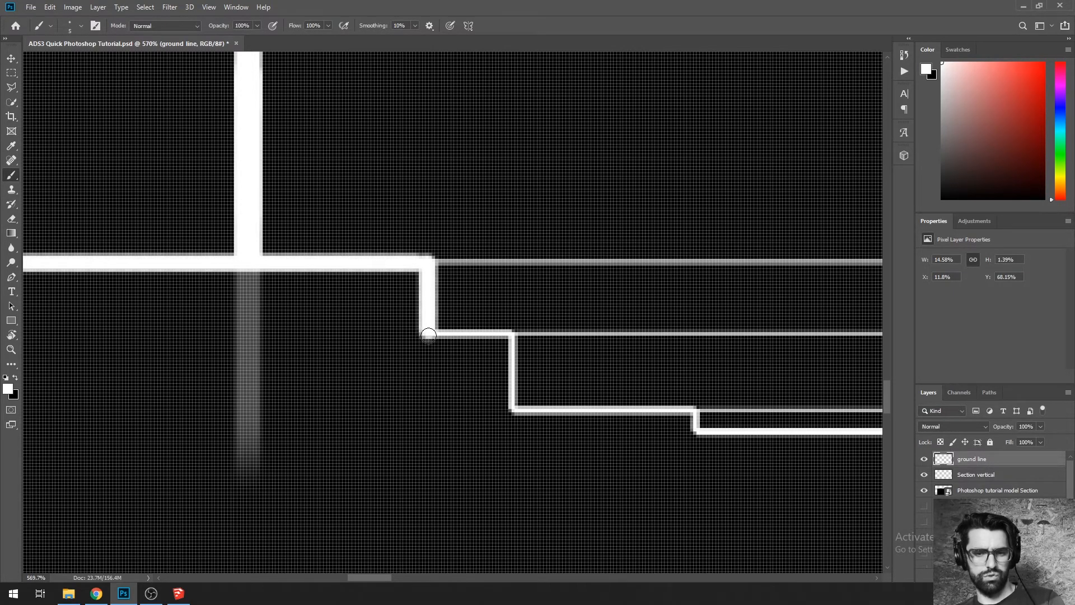
pyautogui.click(428, 334)
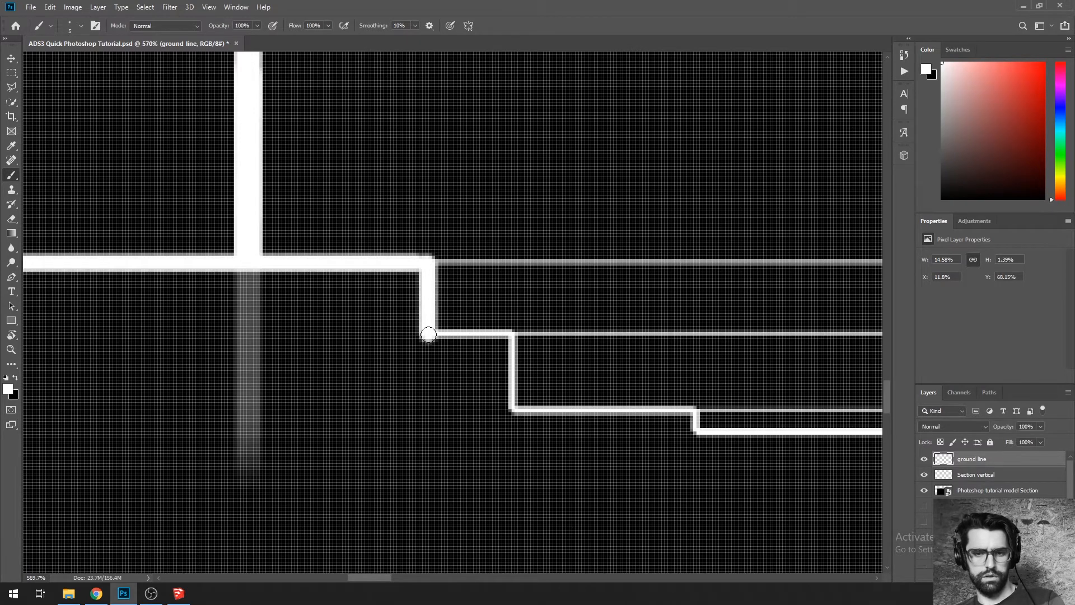
# Step: Trace the basin's remaining left ledges and risers down to the floor with straight white strokes, undoing the first ledge stroke
pyautogui.moveTo(429, 335)
pyautogui.mouseDown()
pyautogui.moveTo(513, 331)
pyautogui.moveTo(466, 332)
pyautogui.moveTo(490, 334)
pyautogui.mouseUp()
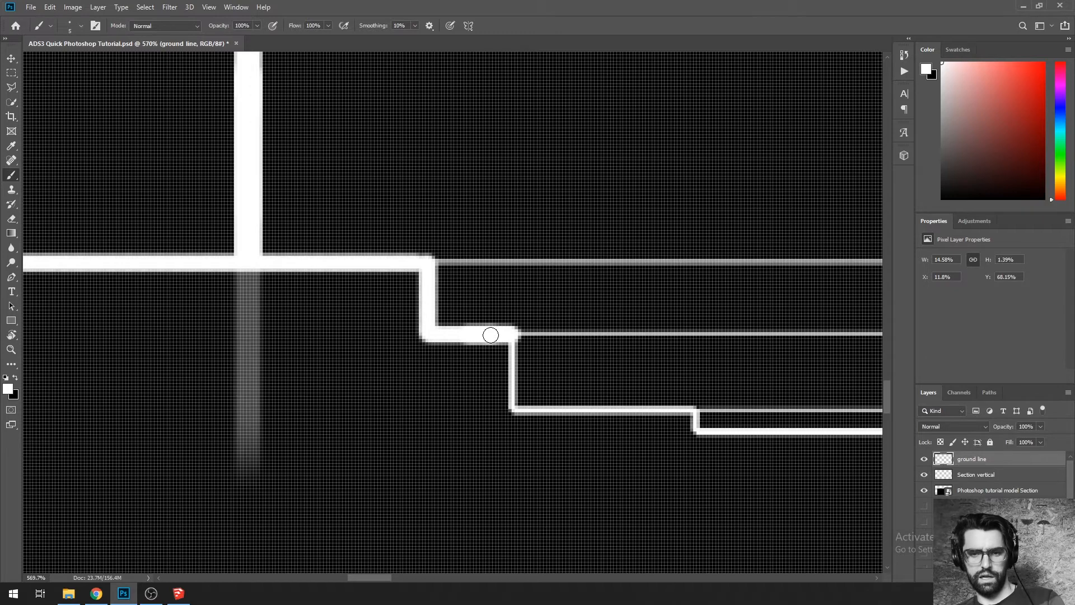
pyautogui.hotkey('ctrl', 'z')
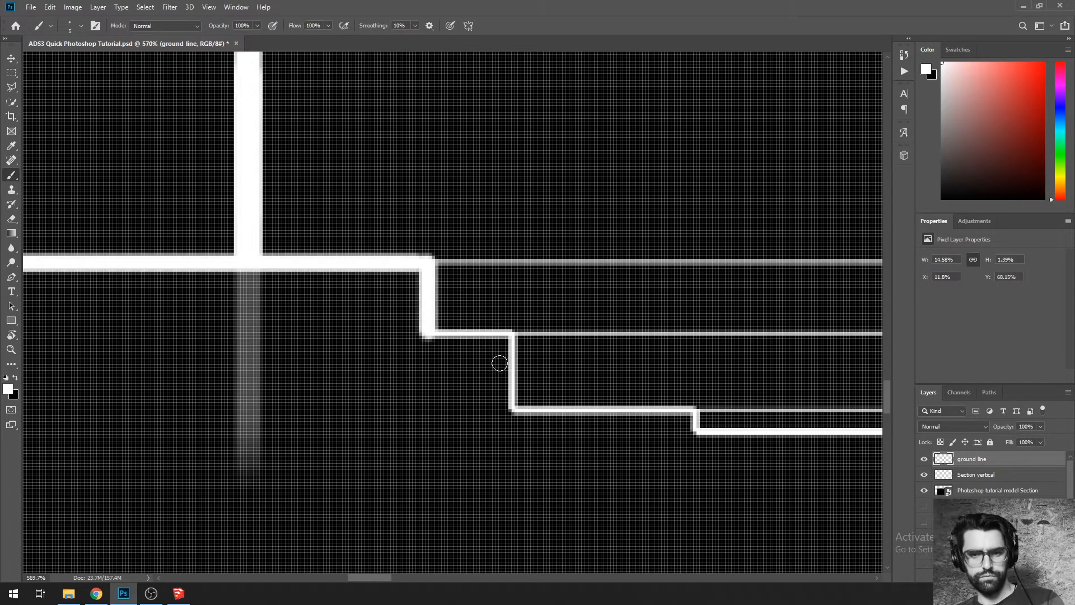
pyautogui.moveTo(428, 336)
pyautogui.mouseDown()
pyautogui.moveTo(518, 337)
pyautogui.moveTo(505, 413)
pyautogui.moveTo(698, 403)
pyautogui.moveTo(694, 431)
pyautogui.moveTo(374, 393)
pyautogui.mouseUp()
pyautogui.click(512, 412)
# Step: Paint one straight white stroke along the basin floor from the left steps to the foot of the right steps
pyautogui.keyDown('alt'); pyautogui.scroll(-2, 445, 387); pyautogui.keyUp('alt')
pyautogui.keyDown('alt'); pyautogui.scroll(-3, 405, 372); pyautogui.keyUp('alt')
pyautogui.moveTo(540, 414); pyautogui.dragTo(278, 408)
pyautogui.moveTo(622, 418); pyautogui.dragTo(213, 398)
pyautogui.moveTo(812, 406); pyautogui.dragTo(387, 407)
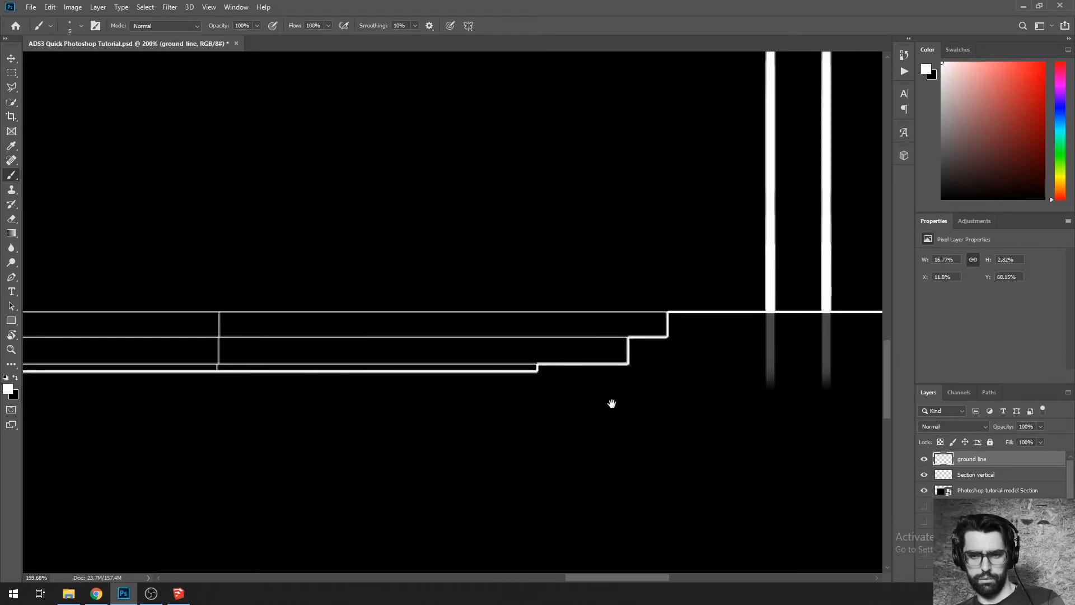
pyautogui.keyDown('shift'); pyautogui.click(536, 371); pyautogui.keyUp('shift')
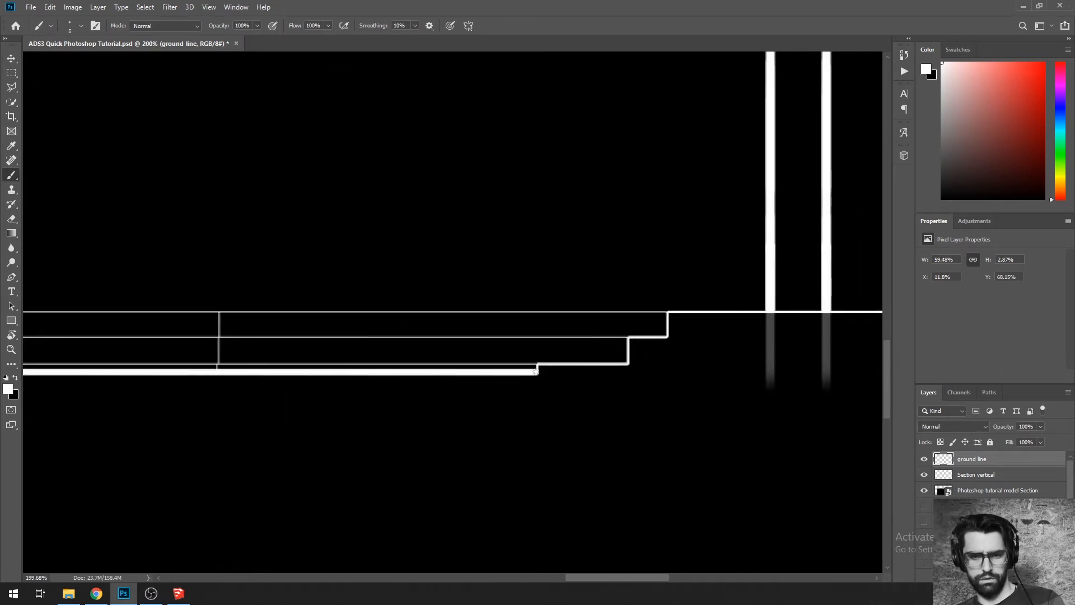
# Step: Trace the right side's lowest riser, first ledge and second riser with straight strokes, undoing the stroke that overshoots the ledge
pyautogui.keyDown('alt'); pyautogui.scroll(5, 553, 370); pyautogui.keyUp('alt')
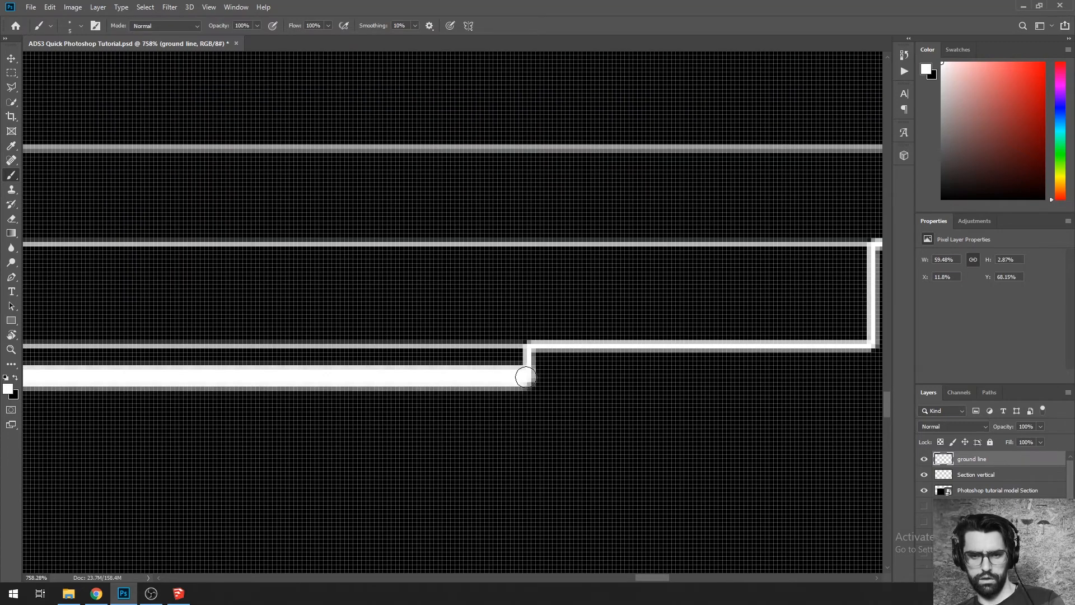
pyautogui.moveTo(528, 376)
pyautogui.mouseDown()
pyautogui.moveTo(527, 343)
pyautogui.moveTo(861, 367)
pyautogui.moveTo(641, 347)
pyautogui.moveTo(636, 357)
pyautogui.mouseUp()
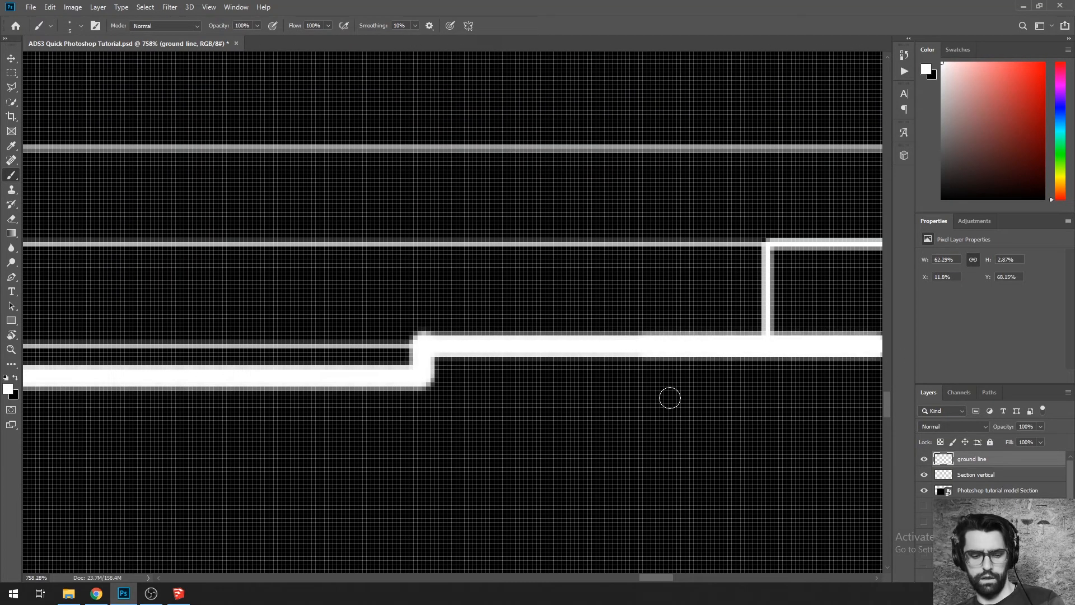
pyautogui.hotkey('ctrl', 'z')
pyautogui.hotkey('ctrl', 'z')
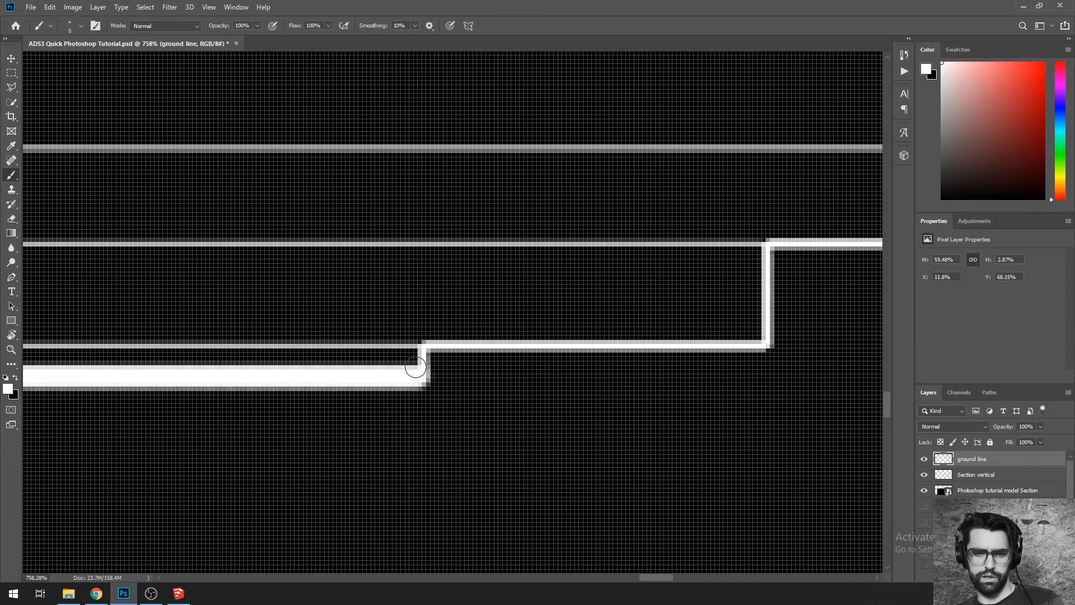
pyautogui.moveTo(427, 380)
pyautogui.mouseDown()
pyautogui.moveTo(433, 344)
pyautogui.moveTo(767, 358)
pyautogui.moveTo(771, 241)
pyautogui.mouseUp()
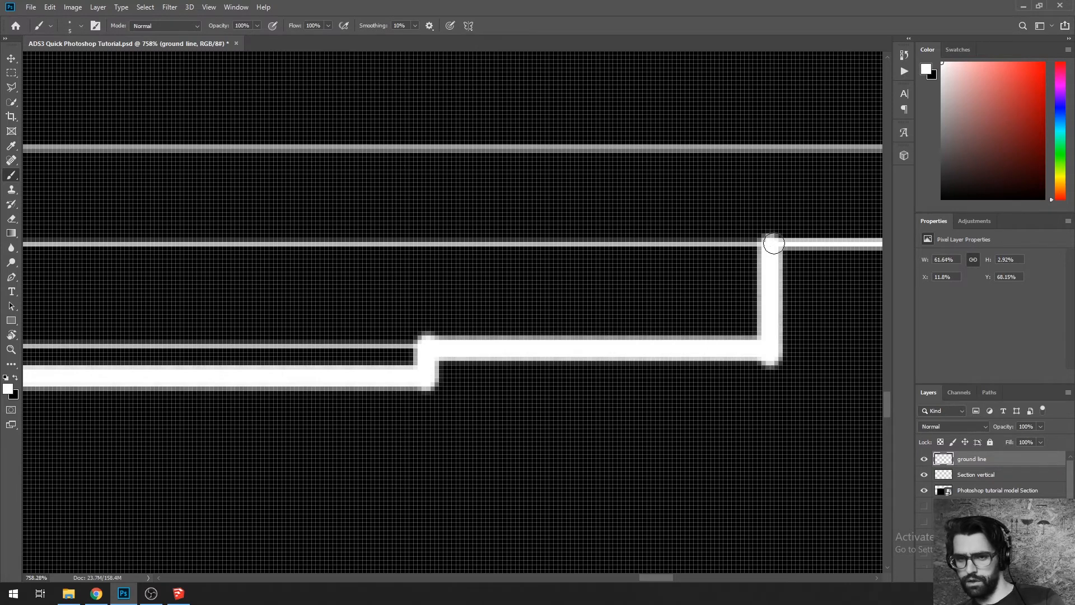
# Step: Paint the upper right ledge and the last riser up to ground level with straight white strokes
pyautogui.moveTo(696, 333); pyautogui.dragTo(354, 381)
pyautogui.scroll(-8, 482, 367)
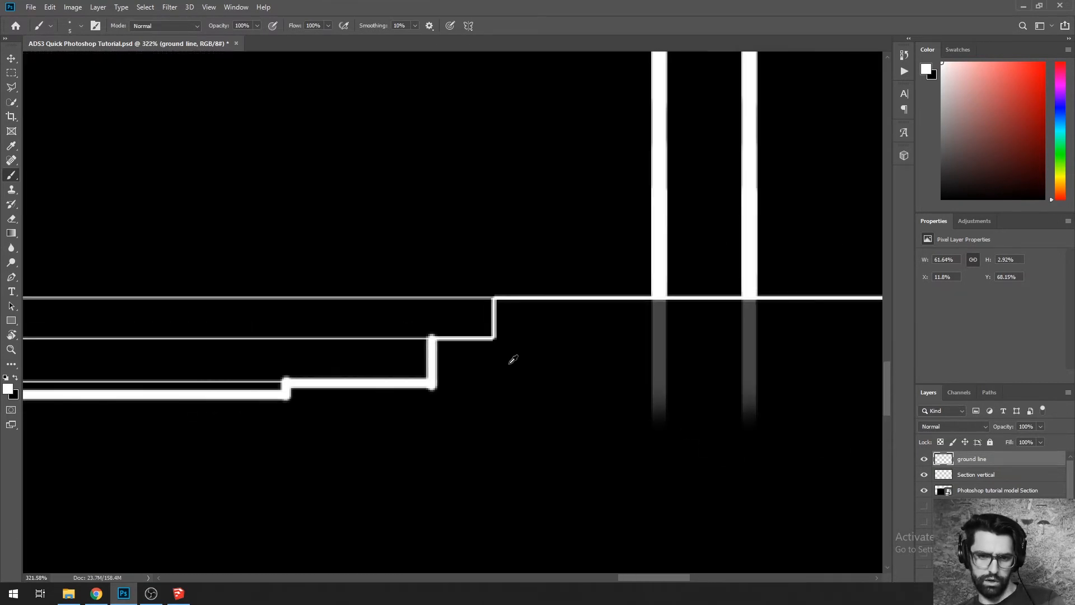
pyautogui.scroll(2, 326, 402)
pyautogui.scroll(2, 520, 291)
pyautogui.scroll(3, 537, 370)
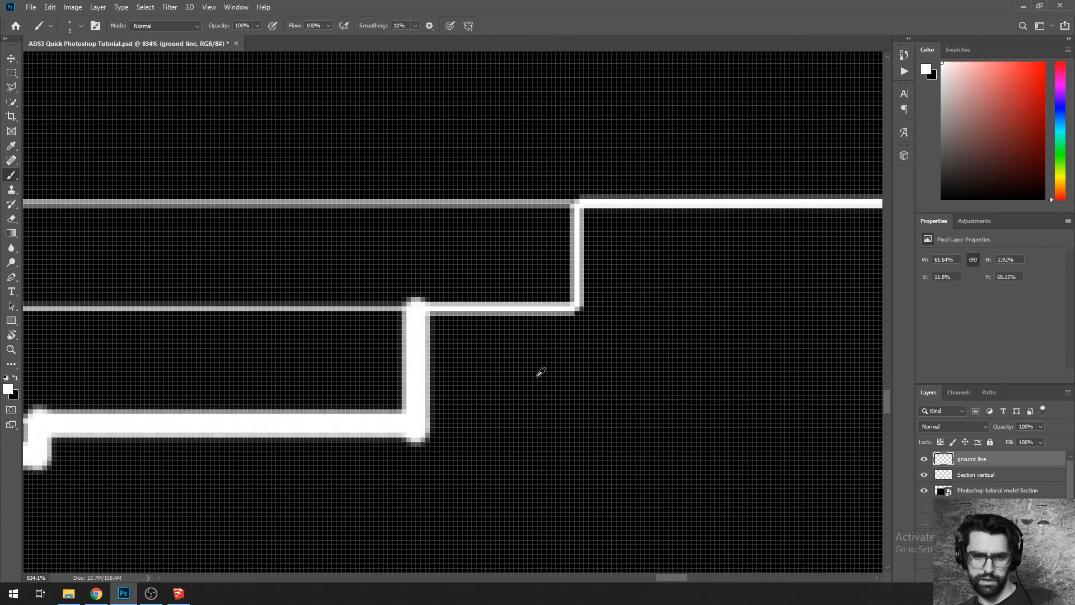
pyautogui.scroll(2, 471, 318)
pyautogui.moveTo(393, 294)
pyautogui.mouseDown()
pyautogui.moveTo(588, 299)
pyautogui.moveTo(583, 163)
pyautogui.mouseUp()
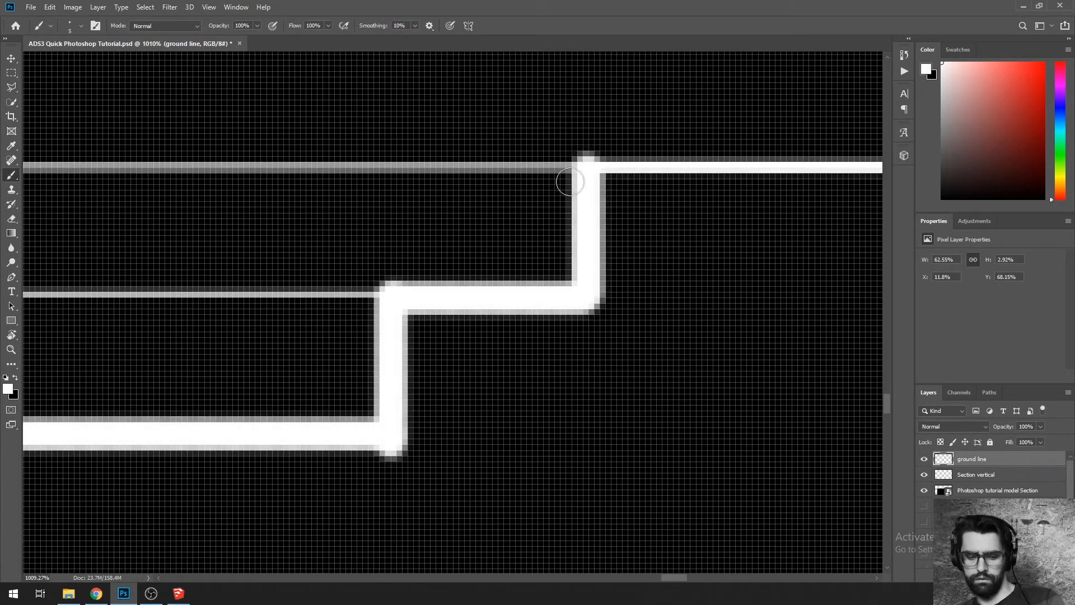
# Step: Thicken the ground line right of the basin with a white stroke from the top step outward past the vertical strips
pyautogui.scroll(-6, 373, 215)
pyautogui.scroll(-4, 336, 213)
pyautogui.scroll(-1, 401, 355)
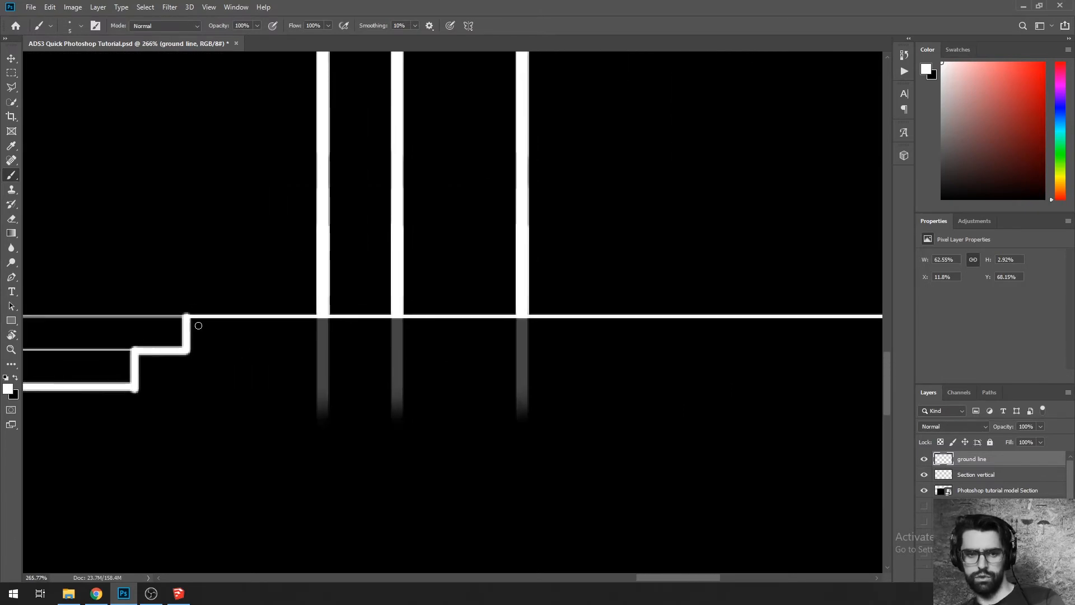
pyautogui.moveTo(187, 318)
pyautogui.mouseDown()
pyautogui.moveTo(932, 312)
pyautogui.moveTo(767, 320)
pyautogui.mouseUp()
pyautogui.hscroll(5, 750, 318)
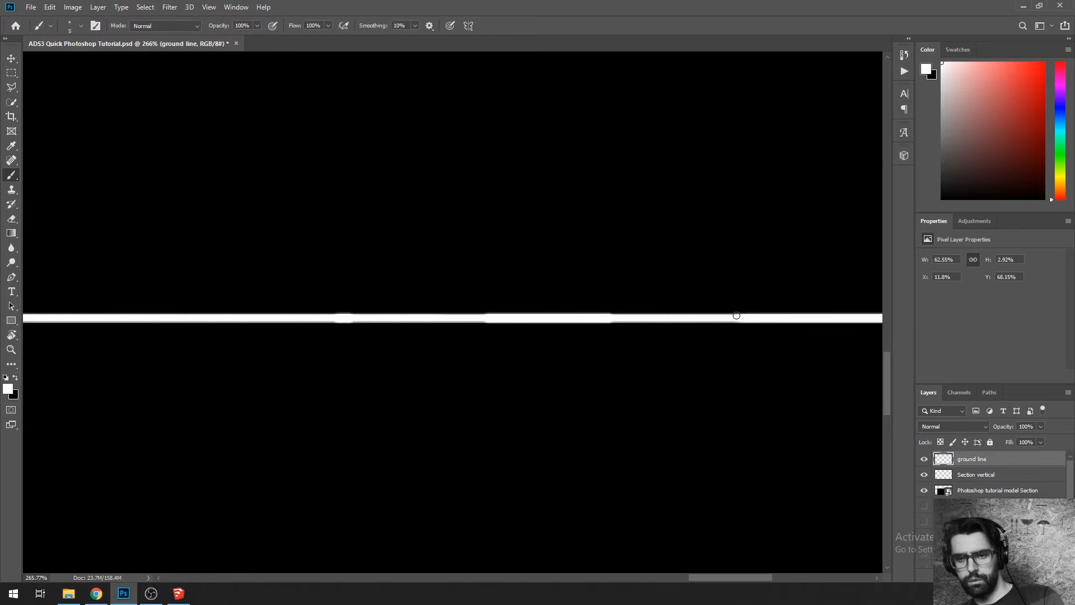
pyautogui.scroll(-3, 329, 336)
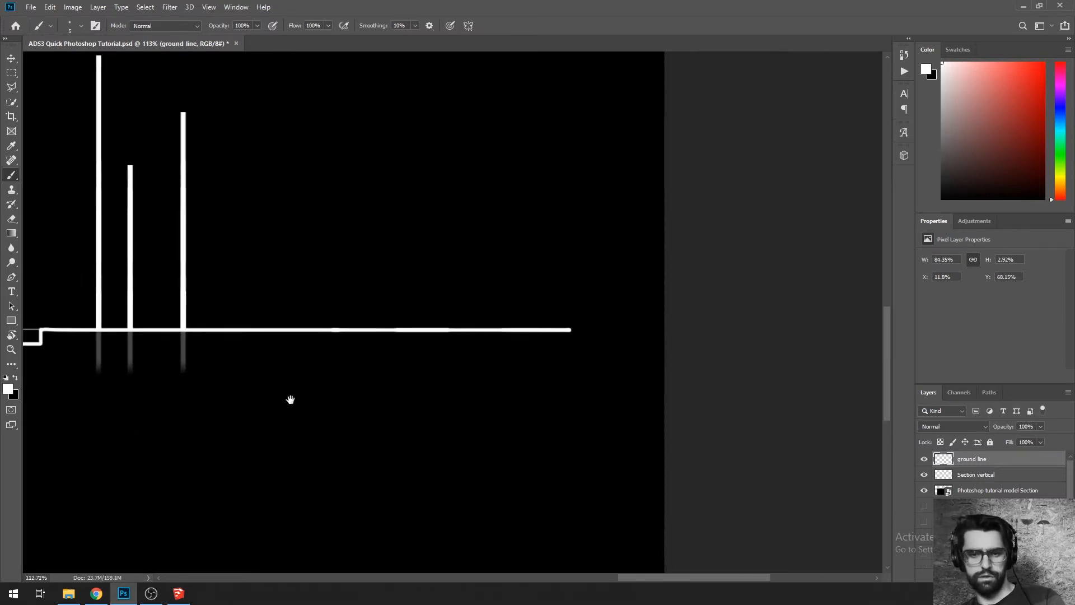
pyautogui.moveTo(136, 415); pyautogui.dragTo(736, 384)
pyautogui.scroll(-5, 566, 325)
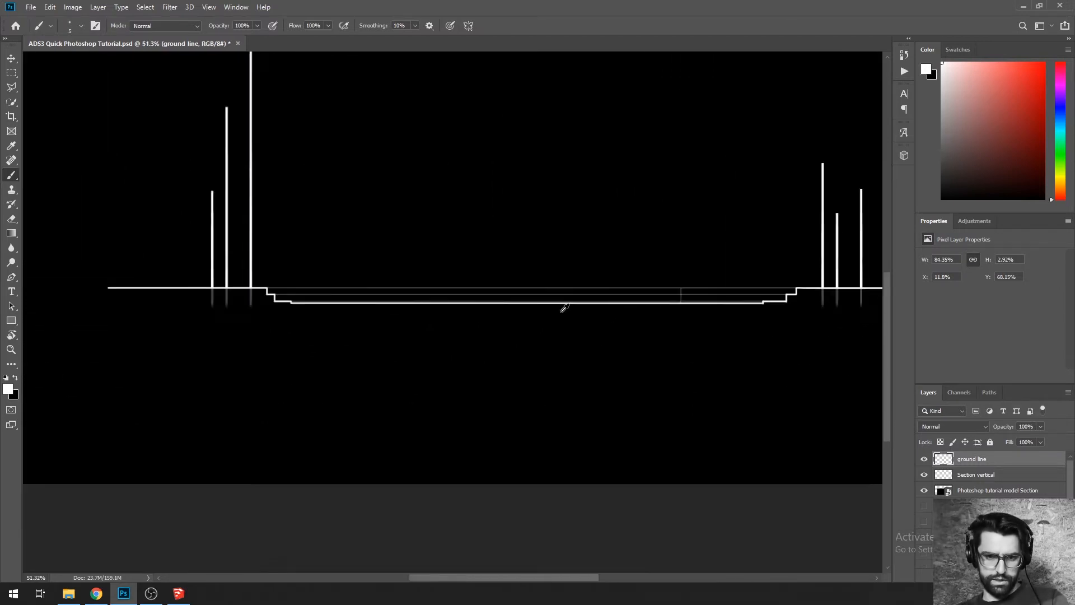
pyautogui.scroll(1, 504, 341)
# Step: Select the overlong outer end of the right ground line with a rectangular marquee, delete it, and clear the selection
pyautogui.press('m')
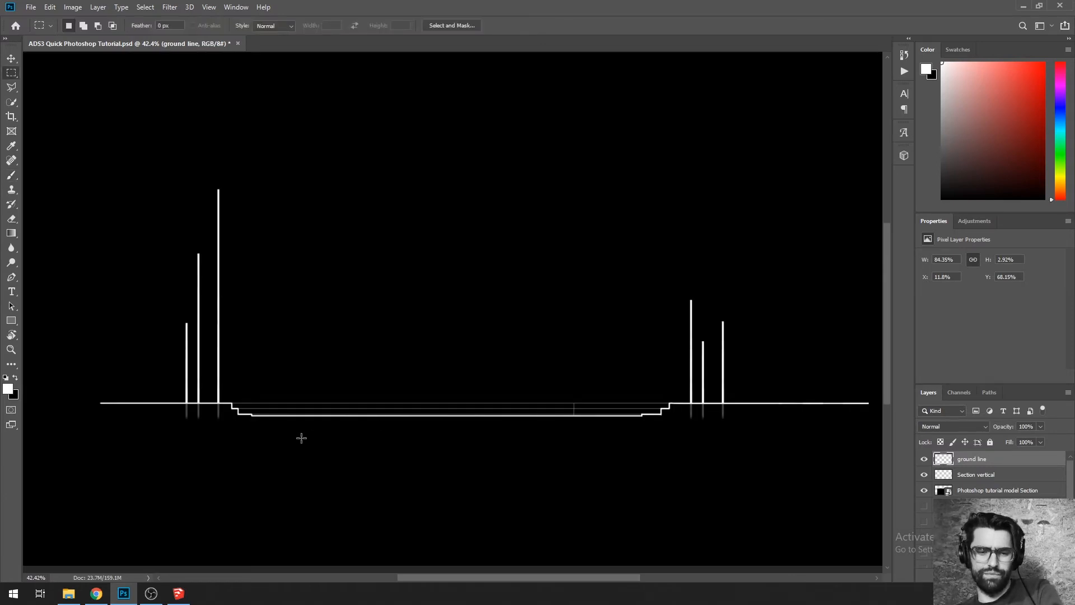
pyautogui.click(150, 593)
pyautogui.click(150, 592)
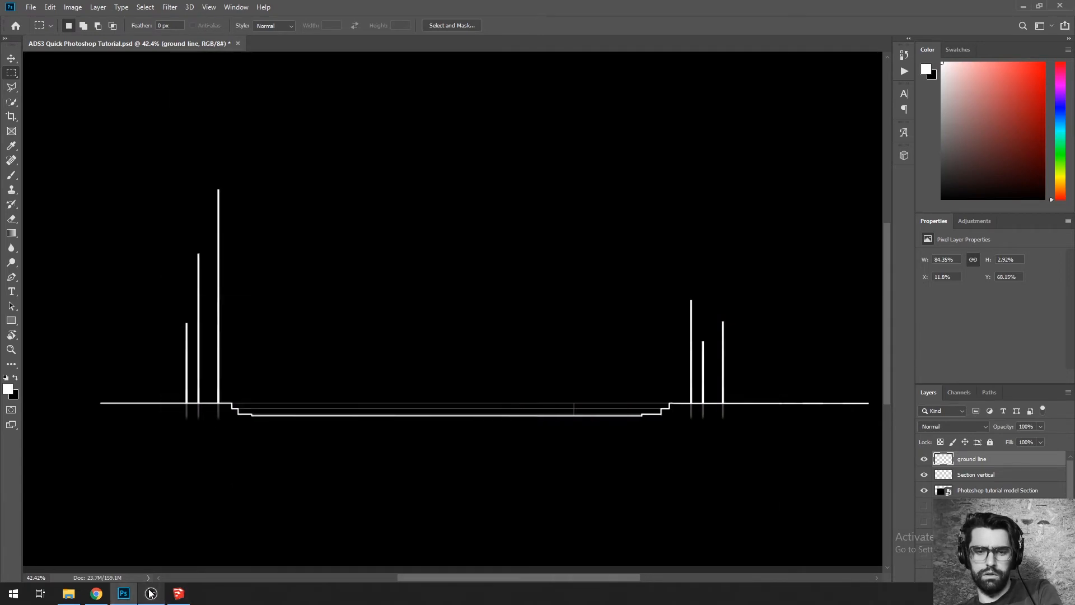
pyautogui.moveTo(462, 458); pyautogui.dragTo(312, 422)
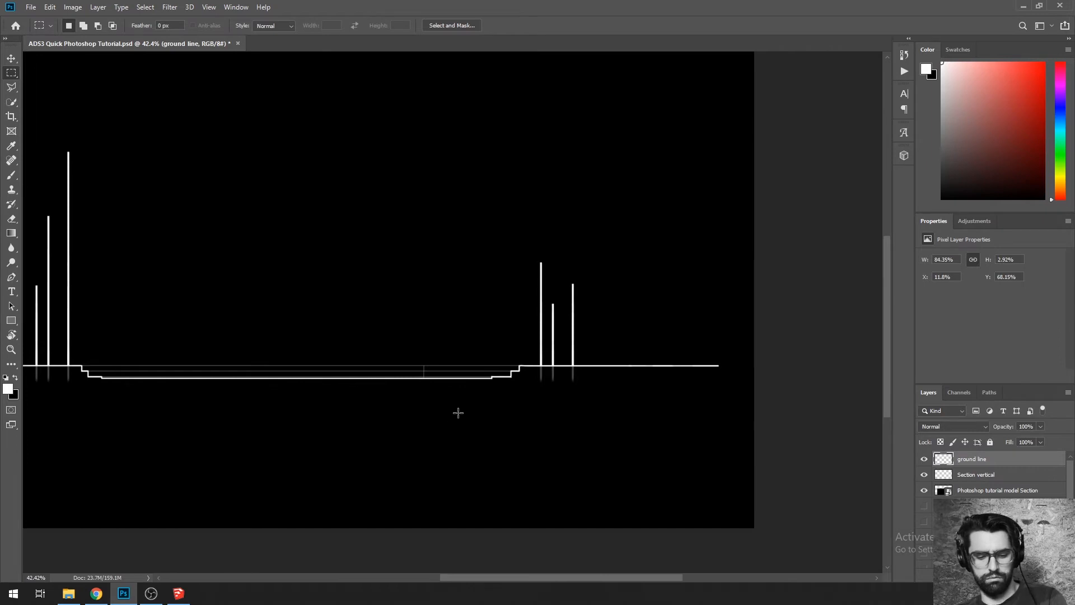
pyautogui.moveTo(756, 395); pyautogui.dragTo(663, 318)
pyautogui.press('Delete')
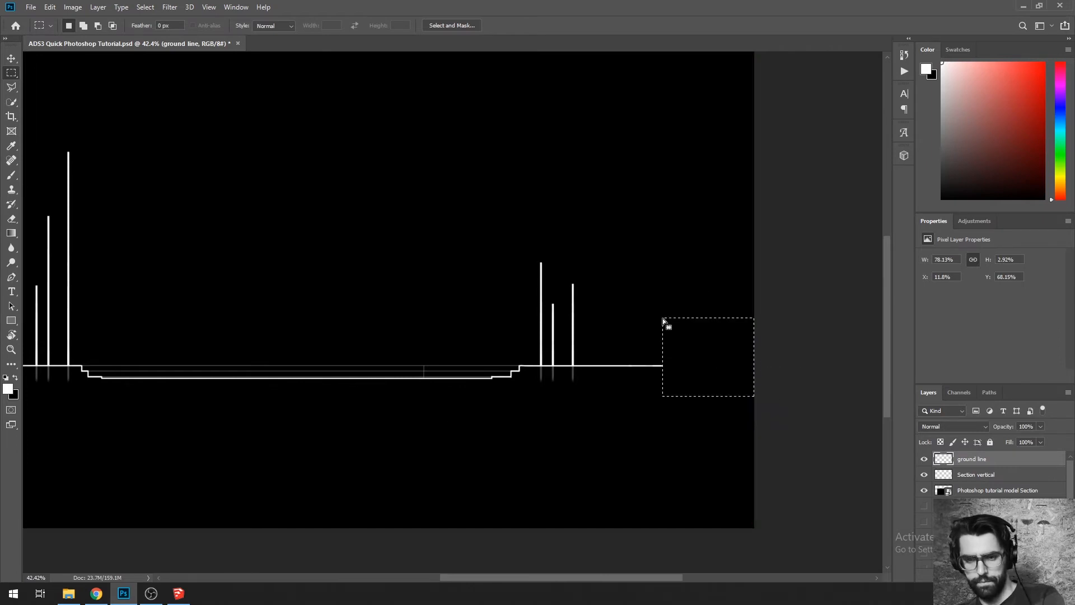
pyautogui.hotkey('ctrl', 'd')
# Step: Add a new layer above the ground line layer and start renaming it
pyautogui.moveTo(305, 447); pyautogui.dragTo(449, 441)
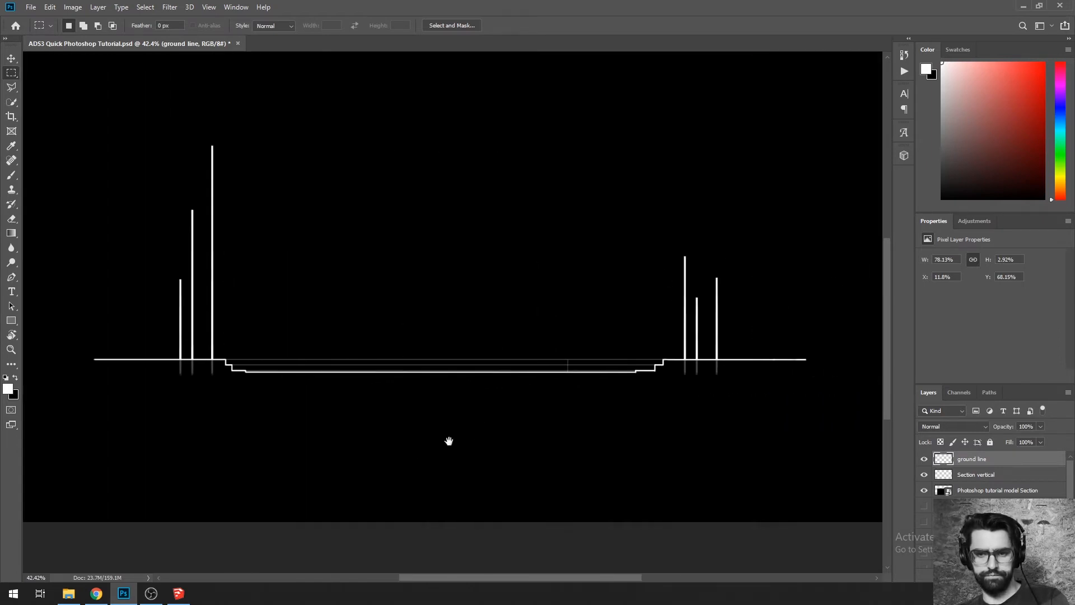
pyautogui.scroll(5, 44, 372)
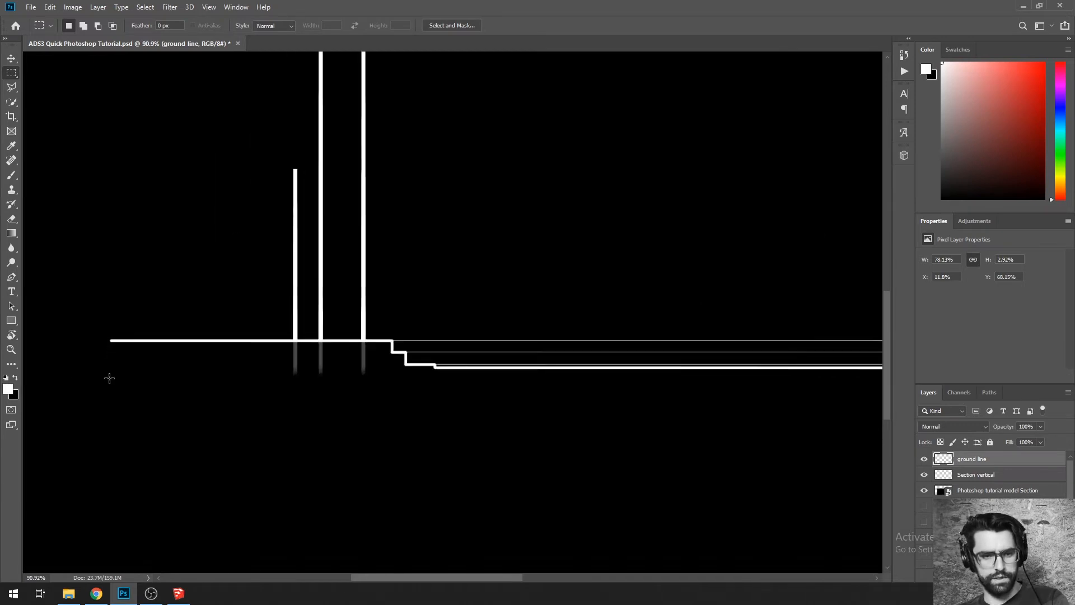
pyautogui.scroll(-3, 111, 360)
pyautogui.scroll(-2, 113, 360)
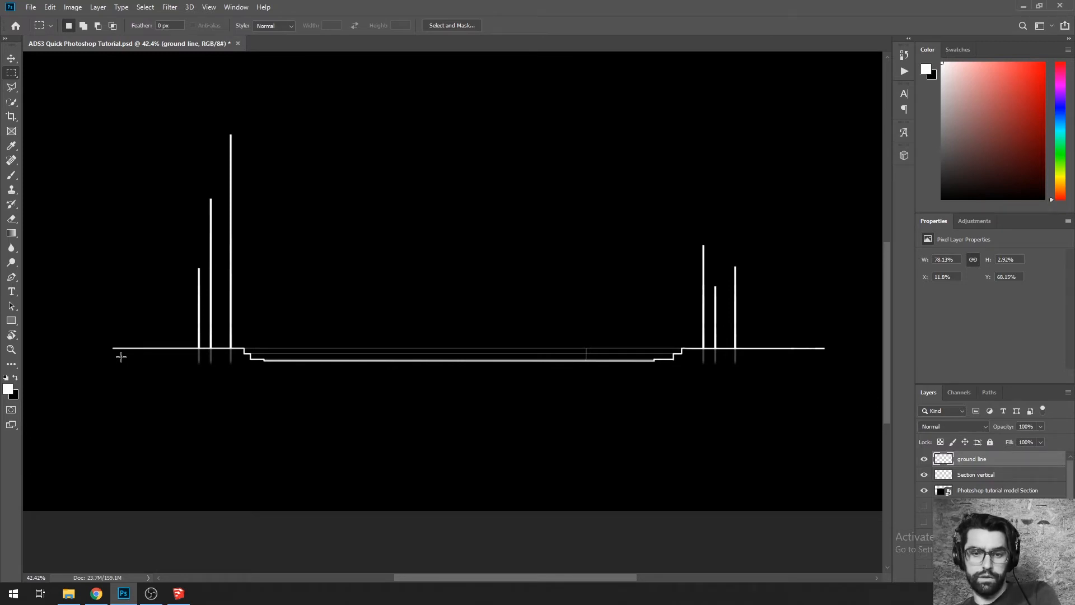
pyautogui.scroll(5, 153, 354)
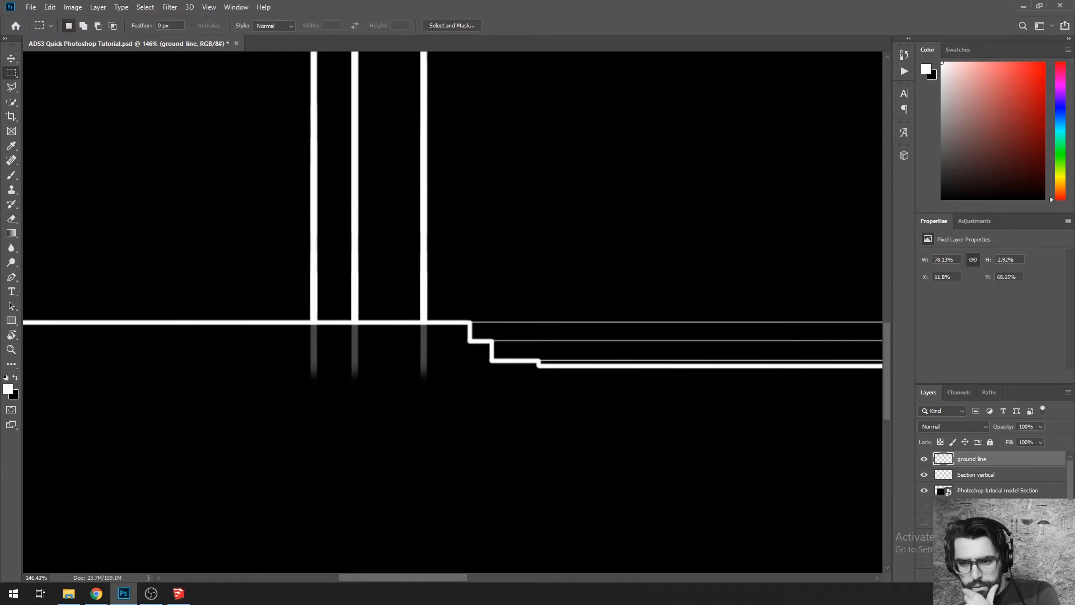
pyautogui.hotkey('ctrl', 'shift', 'alt', 'n')
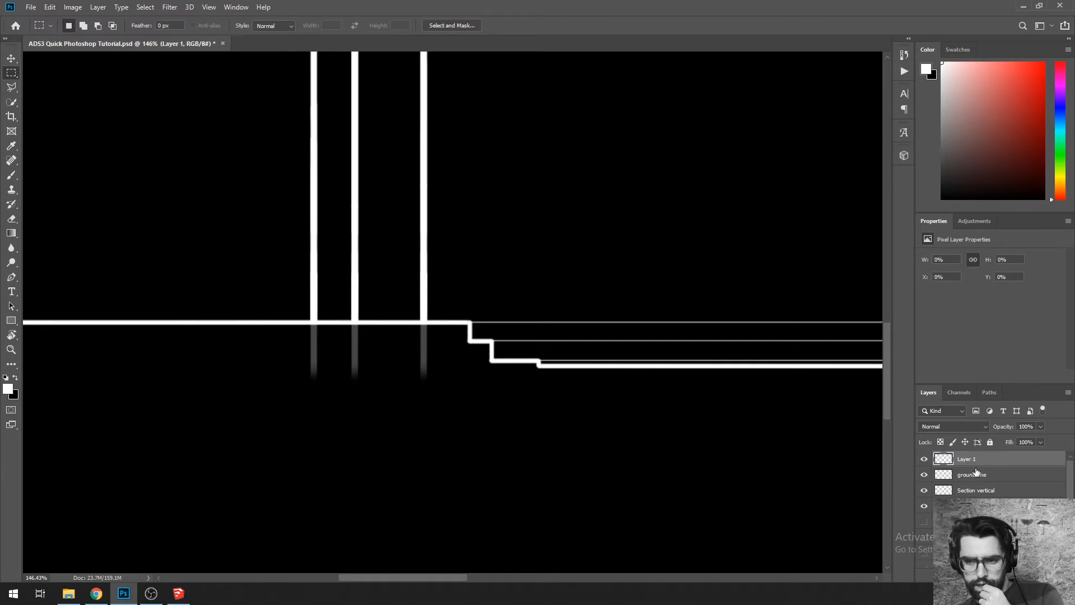
pyautogui.doubleClick(965, 459)
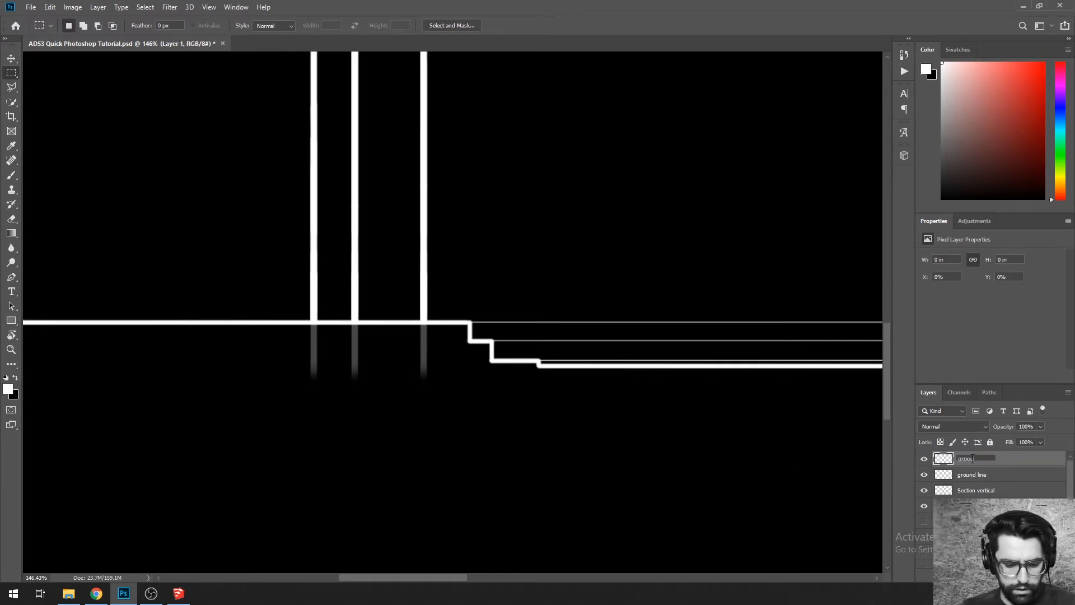
# Step: Name the new layer "grpound fill"
pyautogui.write('grpound fill')
pyautogui.press('Return')
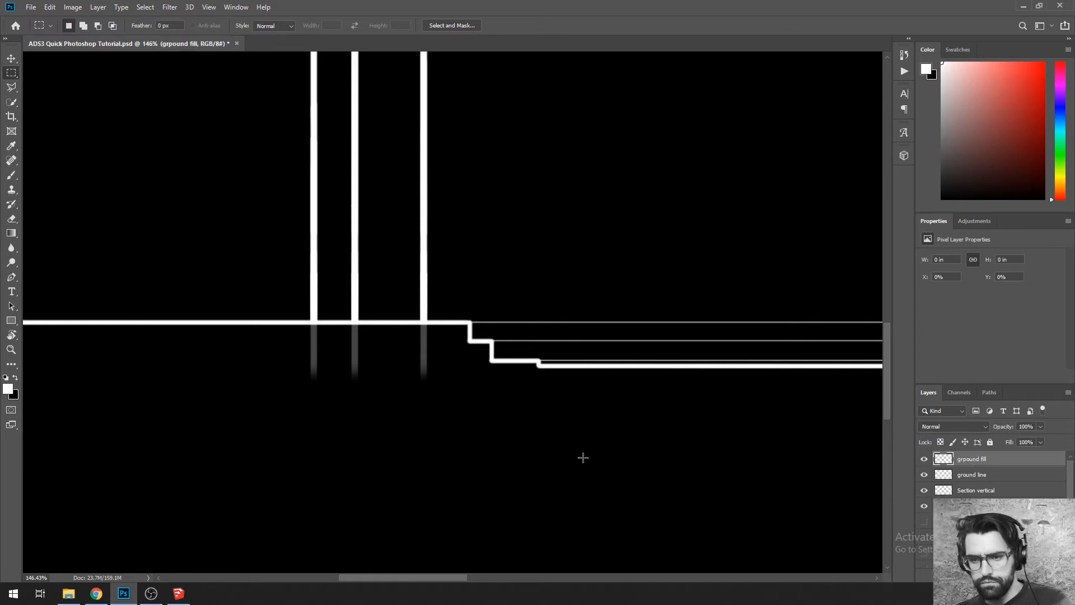
# Step: Outline the area below the ground line with the Polygonal Lasso, from the left step's upper corner around both outer ends of the line
pyautogui.moveTo(513, 421); pyautogui.dragTo(697, 440)
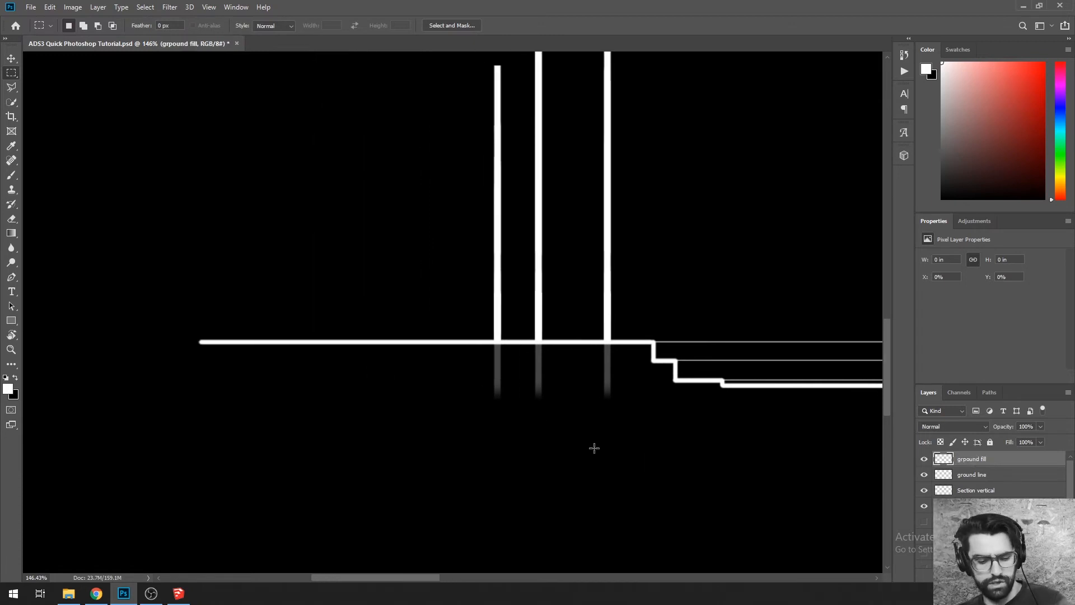
pyautogui.moveTo(562, 445); pyautogui.dragTo(543, 444)
pyautogui.press('l')
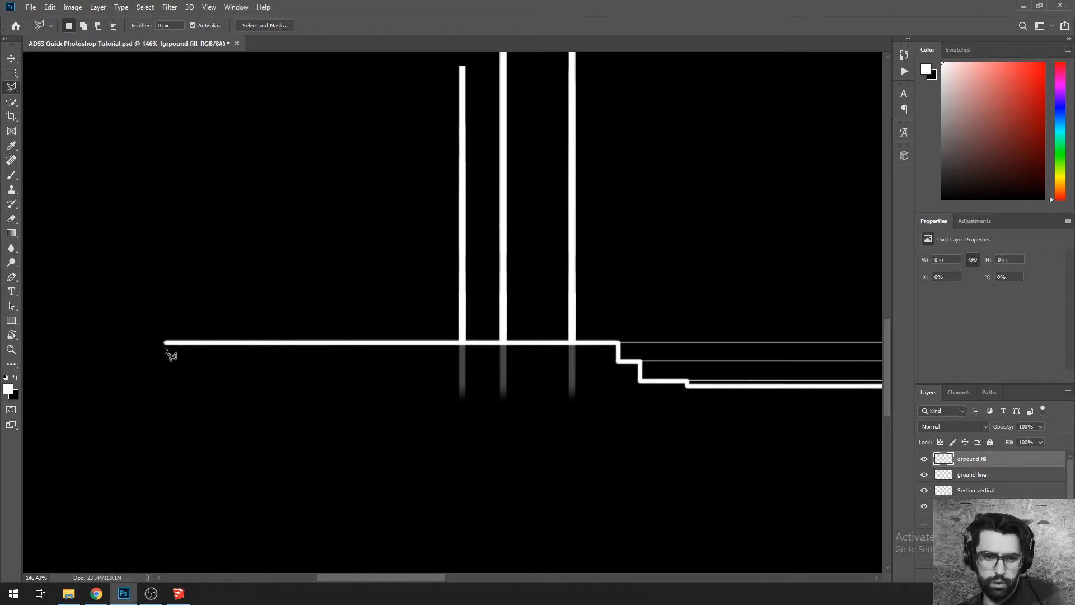
pyautogui.click(618, 343)
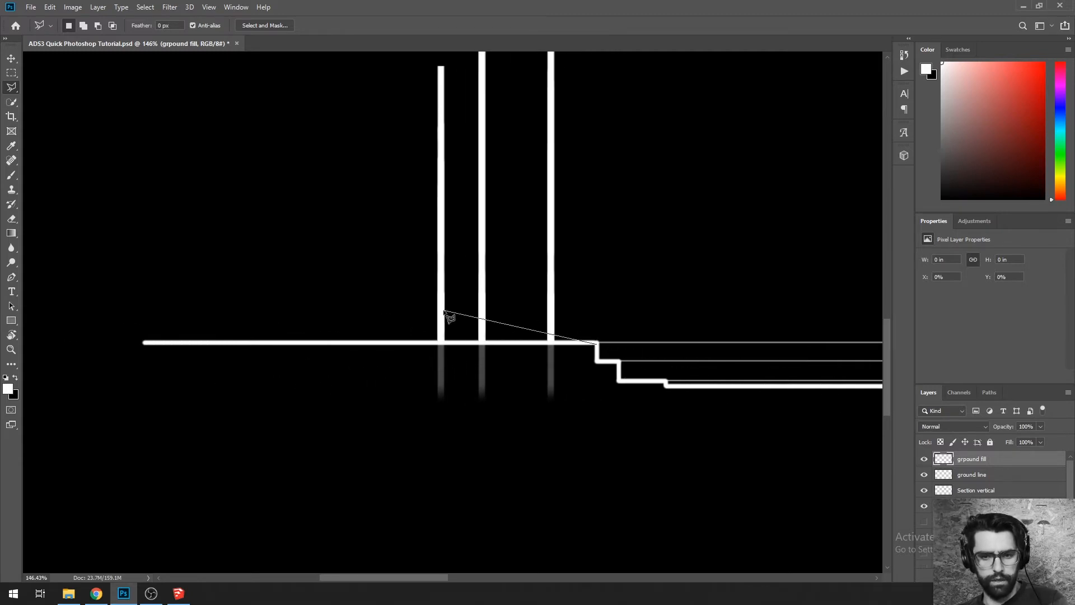
pyautogui.click(144, 344)
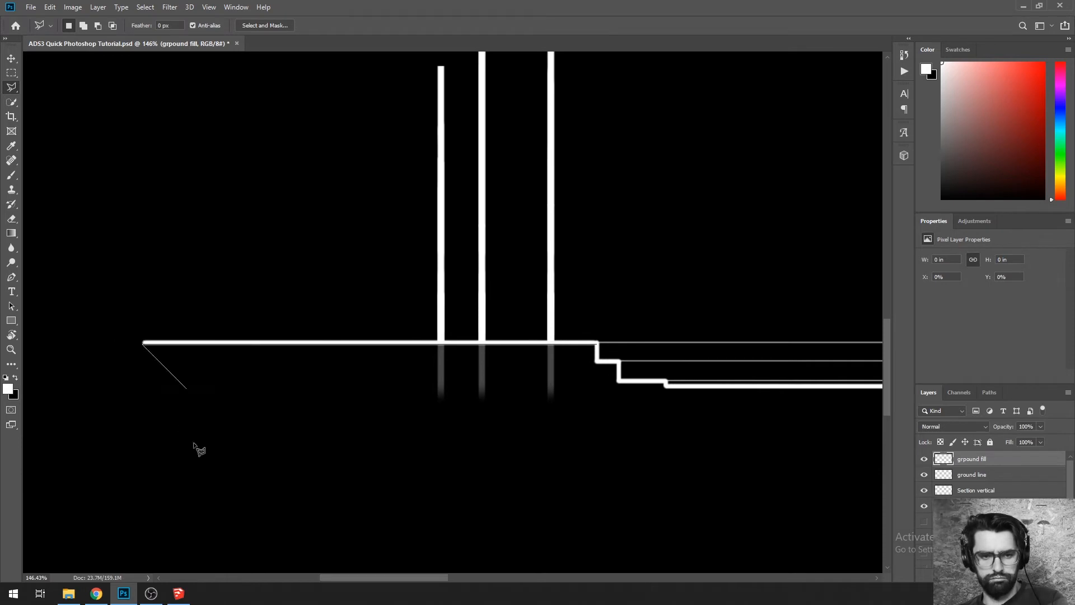
pyautogui.click(143, 492)
pyautogui.keyDown('shift'); pyautogui.click(716, 523); pyautogui.keyUp('shift')
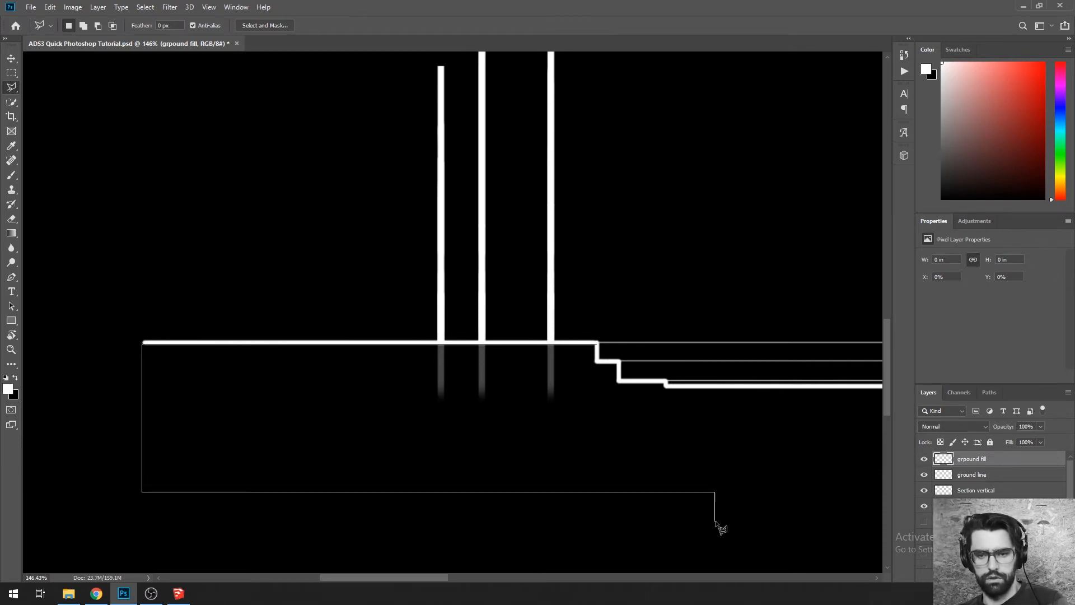
pyautogui.moveTo(400, 577); pyautogui.dragTo(738, 577)
pyautogui.click(349, 492)
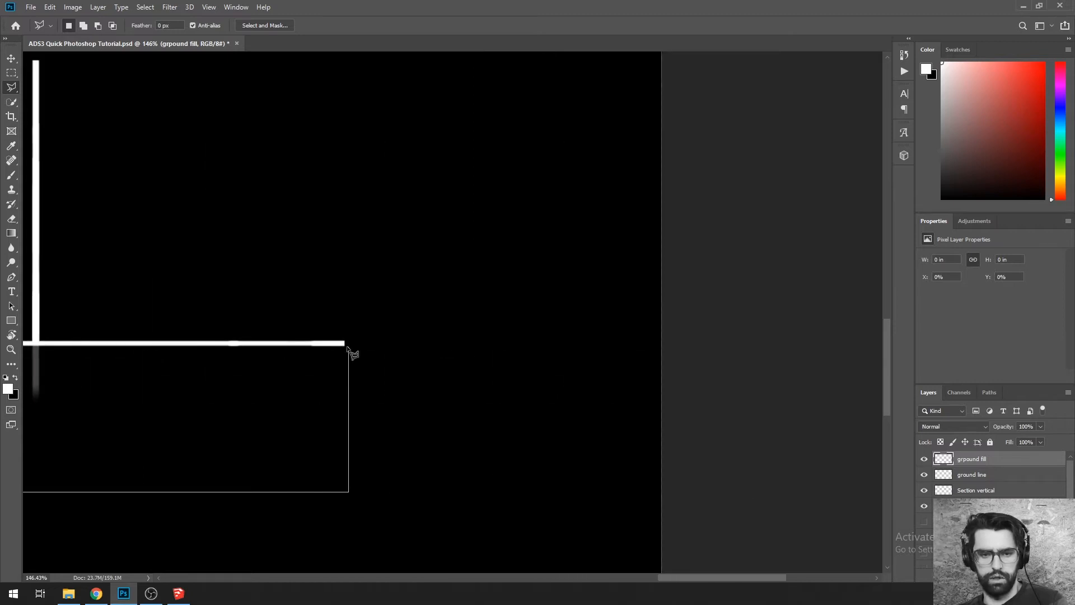
pyautogui.click(348, 342)
# Step: Continue the lasso outline along the ground line's right half, following each stair corner down to the sunken floor
pyautogui.hscroll(-5, 313, 352)
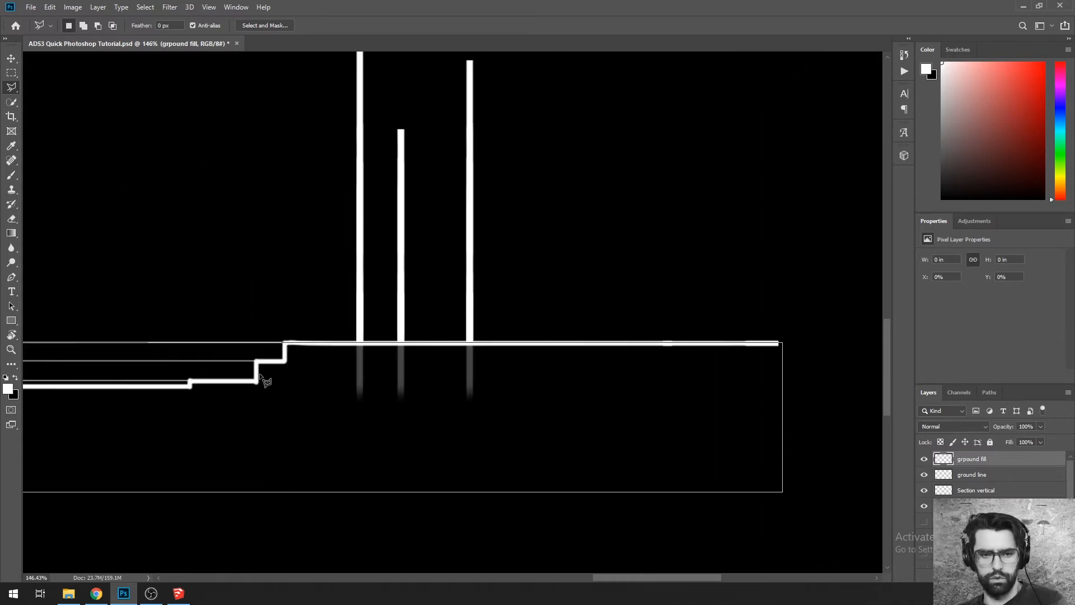
pyautogui.click(288, 343)
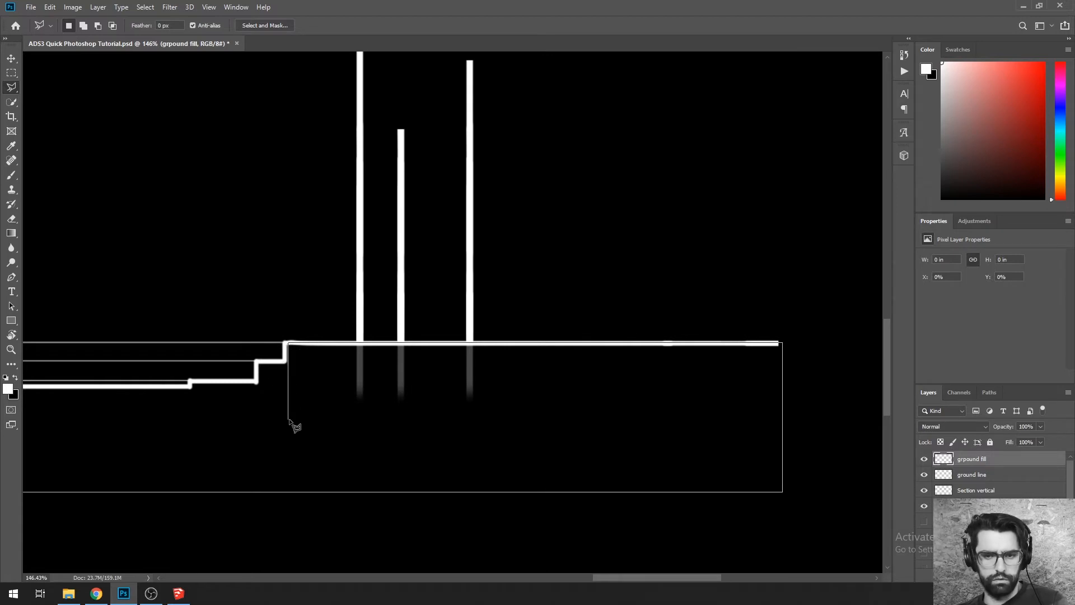
pyautogui.click(288, 362)
pyautogui.click(256, 363)
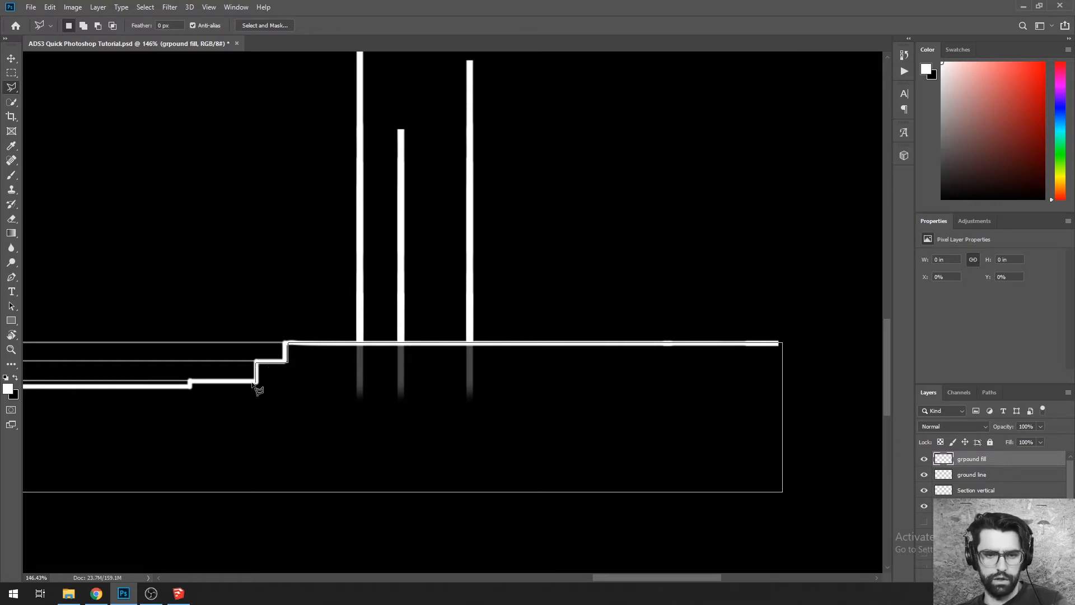
pyautogui.click(257, 382)
pyautogui.click(190, 381)
pyautogui.click(191, 385)
pyautogui.hscroll(-15, 48, 364)
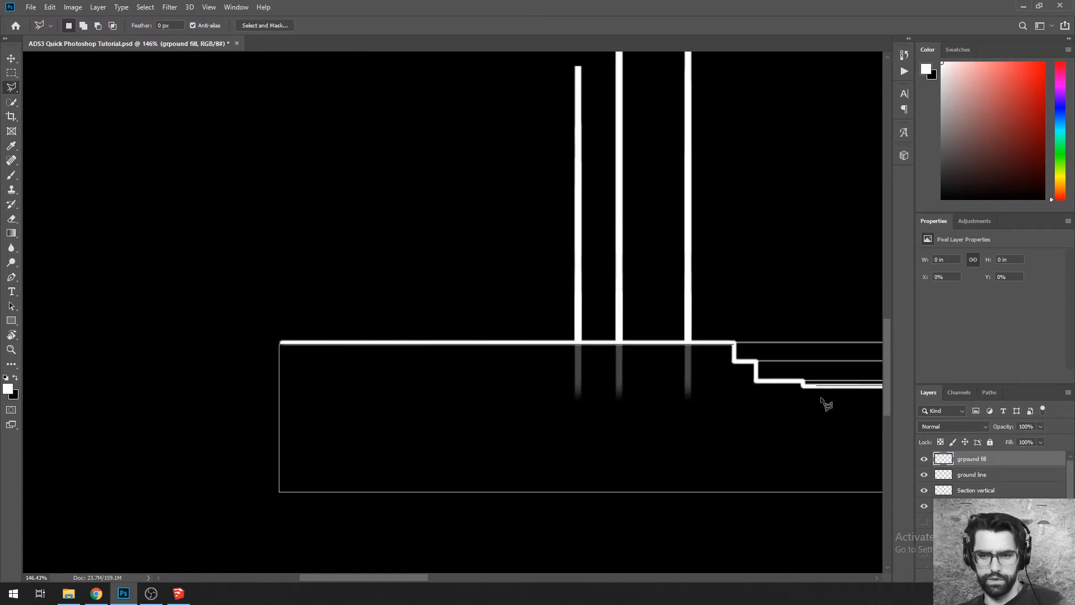
# Step: Trace the left stair corners up from the sunken floor and close the lasso selection at its starting corner
pyautogui.click(803, 386)
pyautogui.click(803, 381)
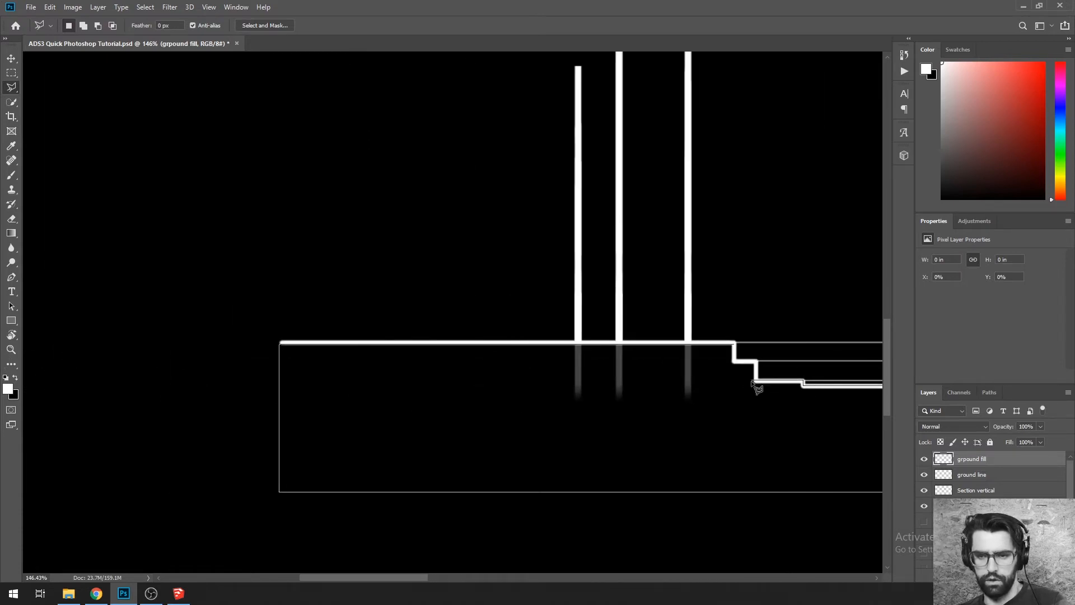
pyautogui.click(756, 382)
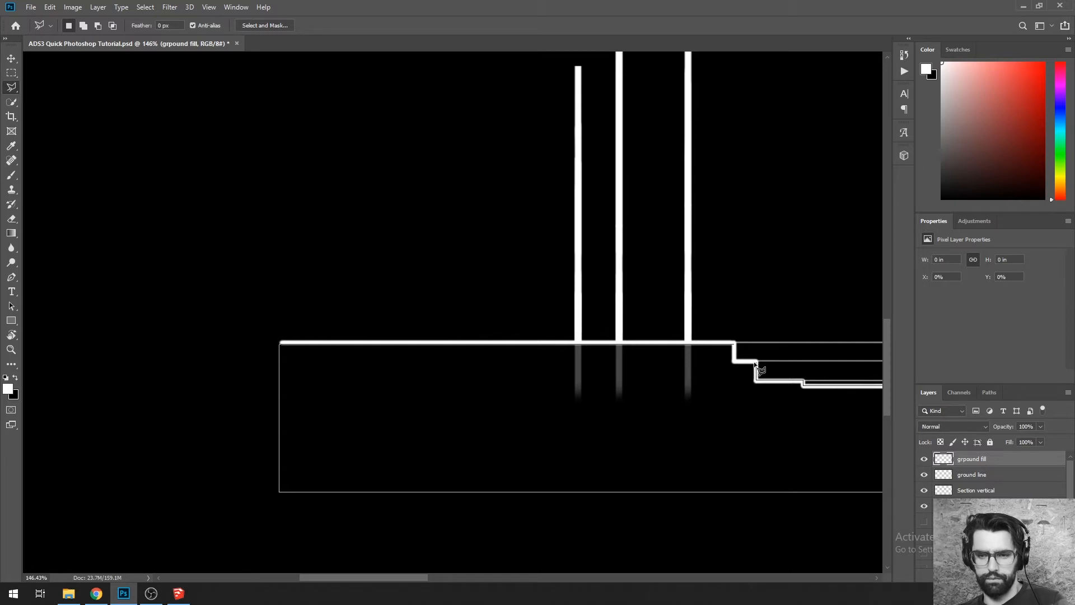
pyautogui.click(755, 362)
pyautogui.click(734, 362)
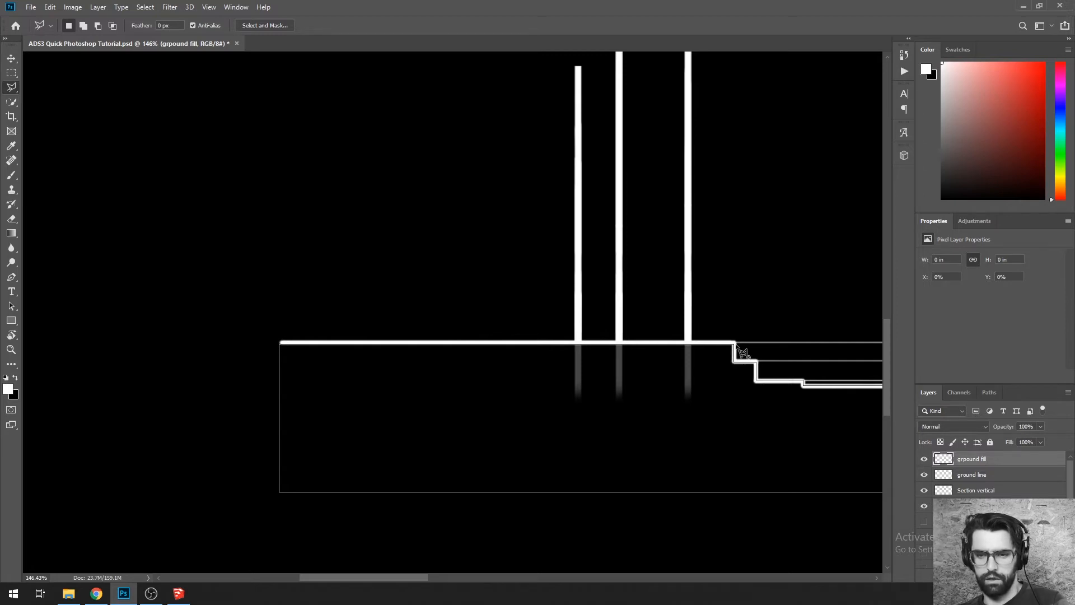
pyautogui.click(737, 345)
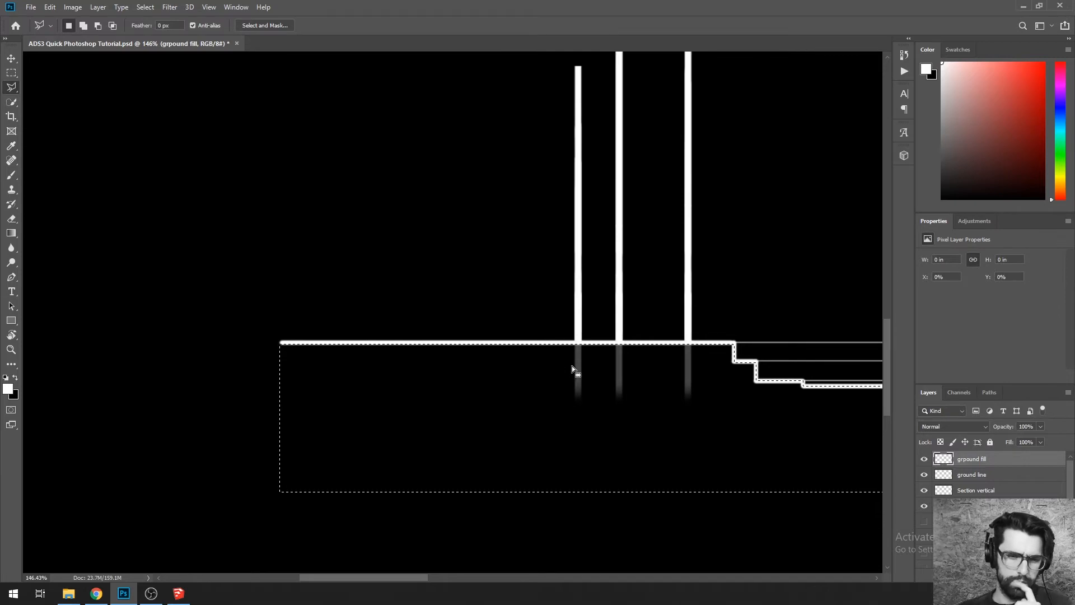
# Step: Fill the ground selection with the white foreground colour on the grpound fill layer and deselect it
pyautogui.press('alt')
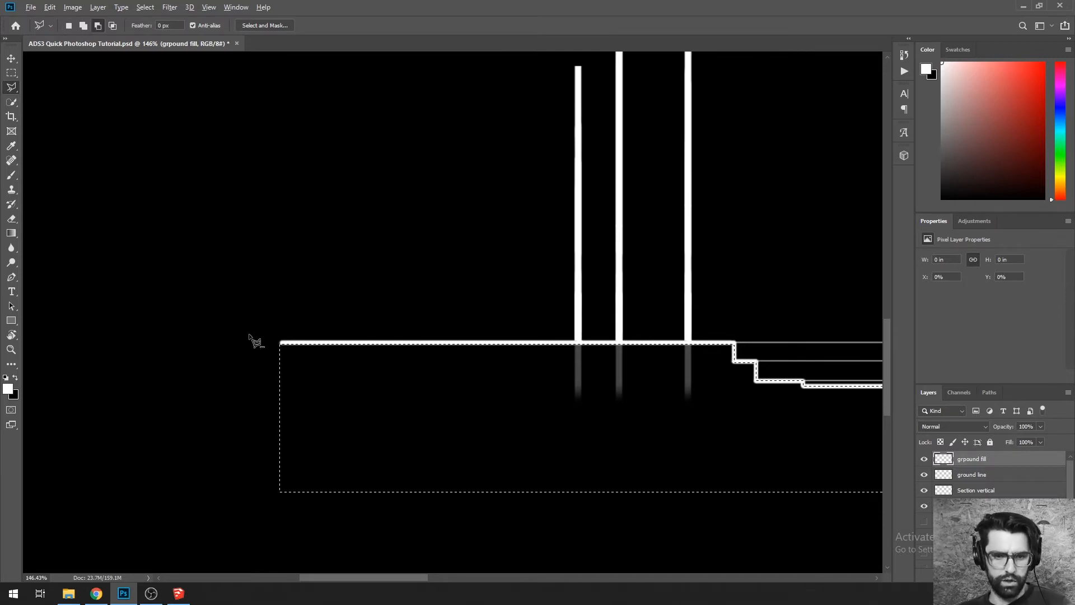
pyautogui.scroll(-7, 256, 342)
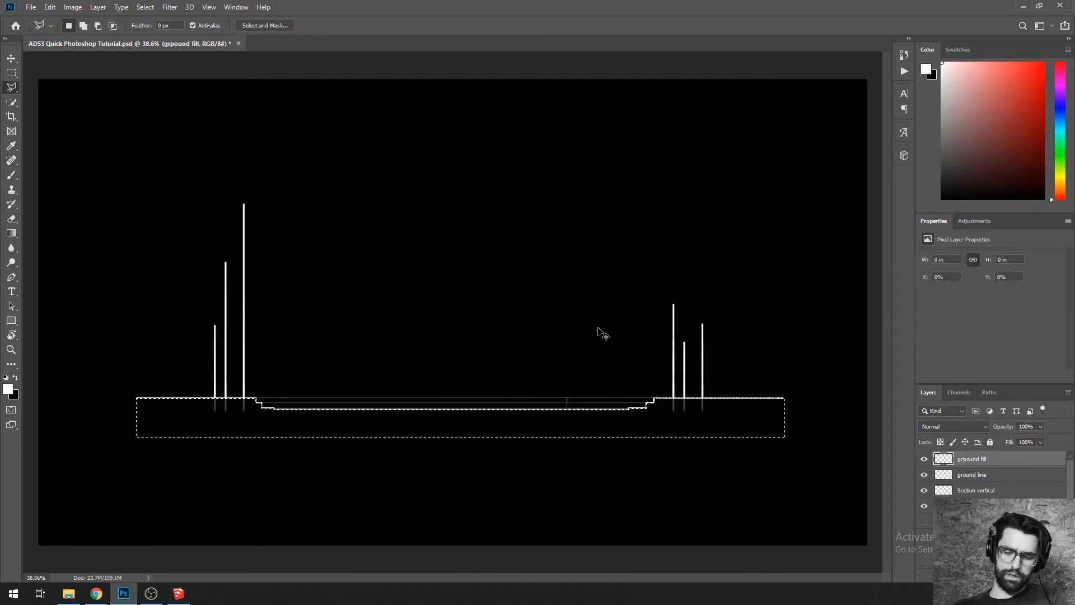
pyautogui.hotkey('ctrl', 'BackSpace')
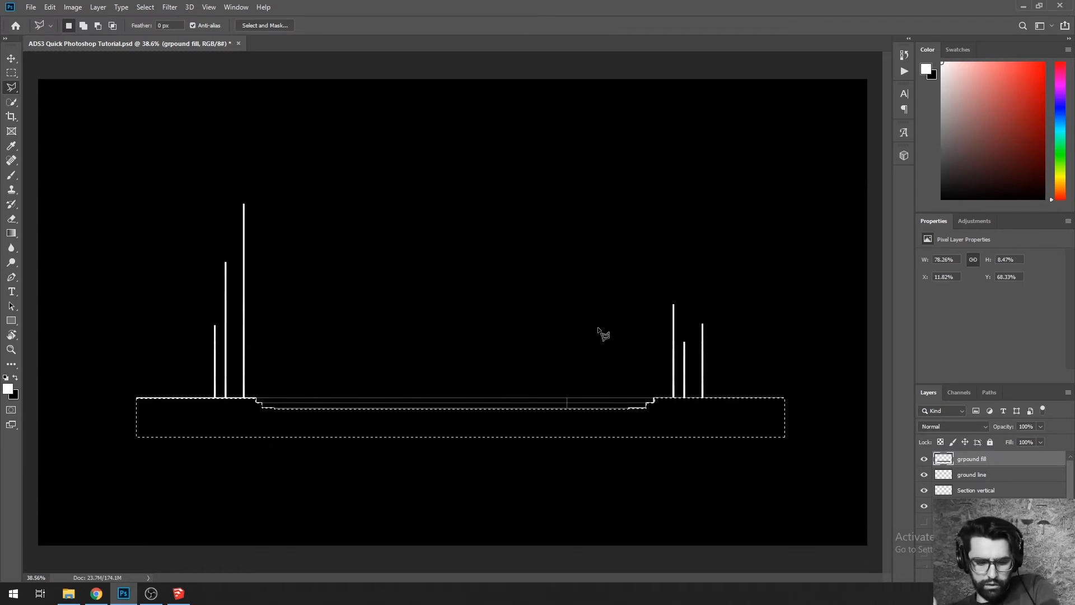
pyautogui.hotkey('ctrl', 'z')
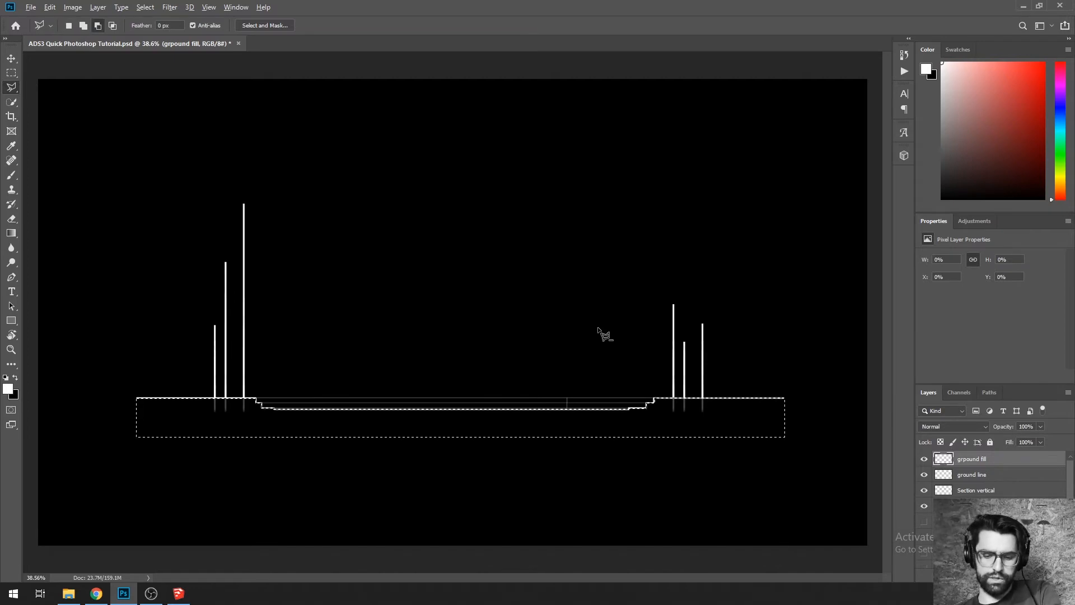
pyautogui.hotkey('alt', 'BackSpace')
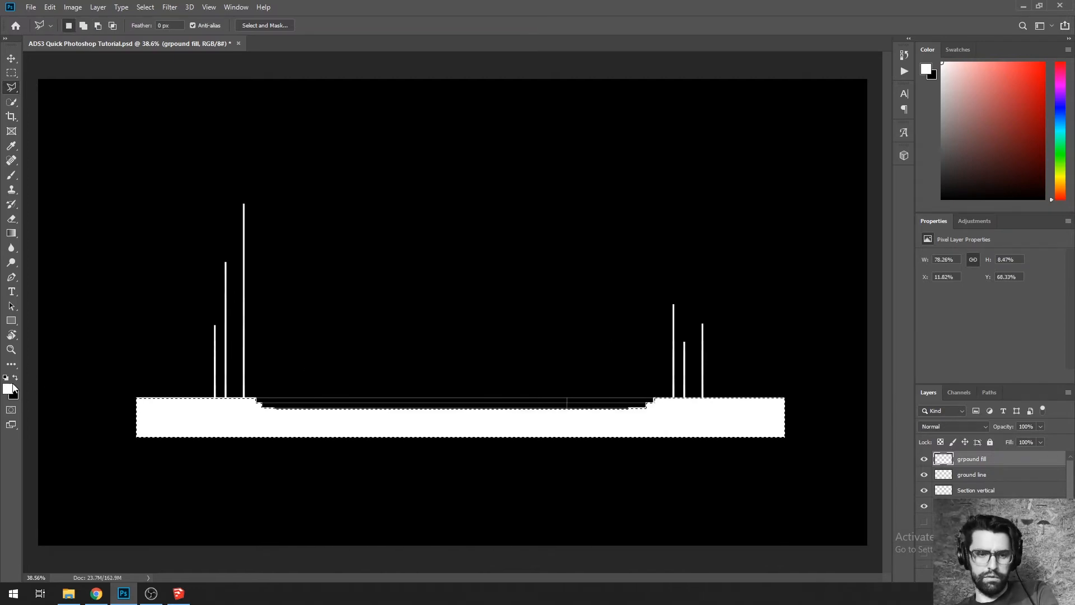
pyautogui.press('m')
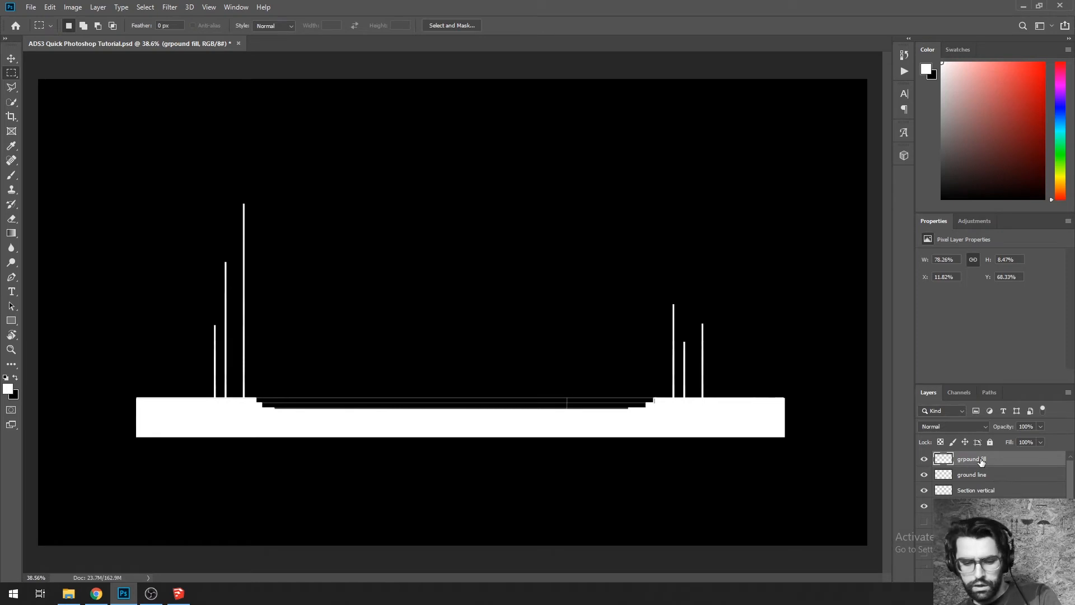
# Step: Darken the ground fill to near-black grey with Hue/Saturation, setting Lightness to about -92
pyautogui.hotkey('ctrl', 'i')
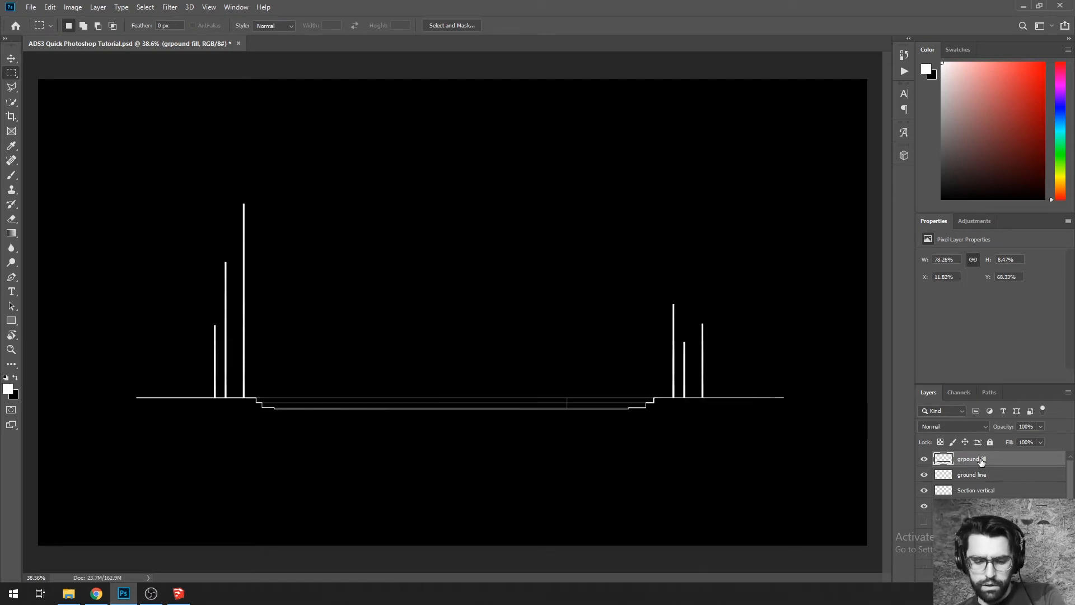
pyautogui.hotkey('ctrl', 'i')
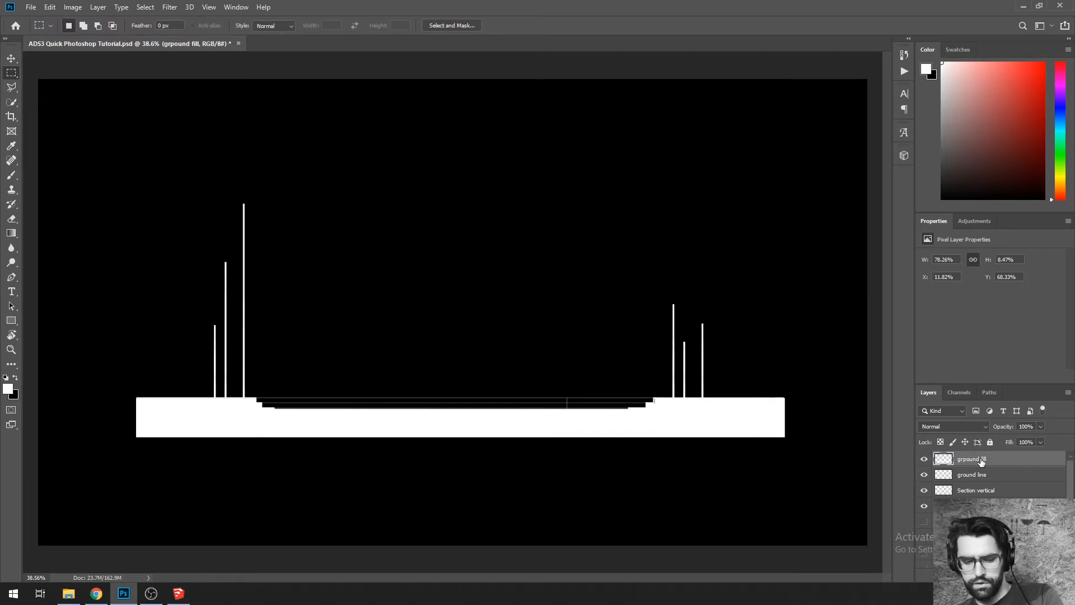
pyautogui.hotkey('ctrl', 'u')
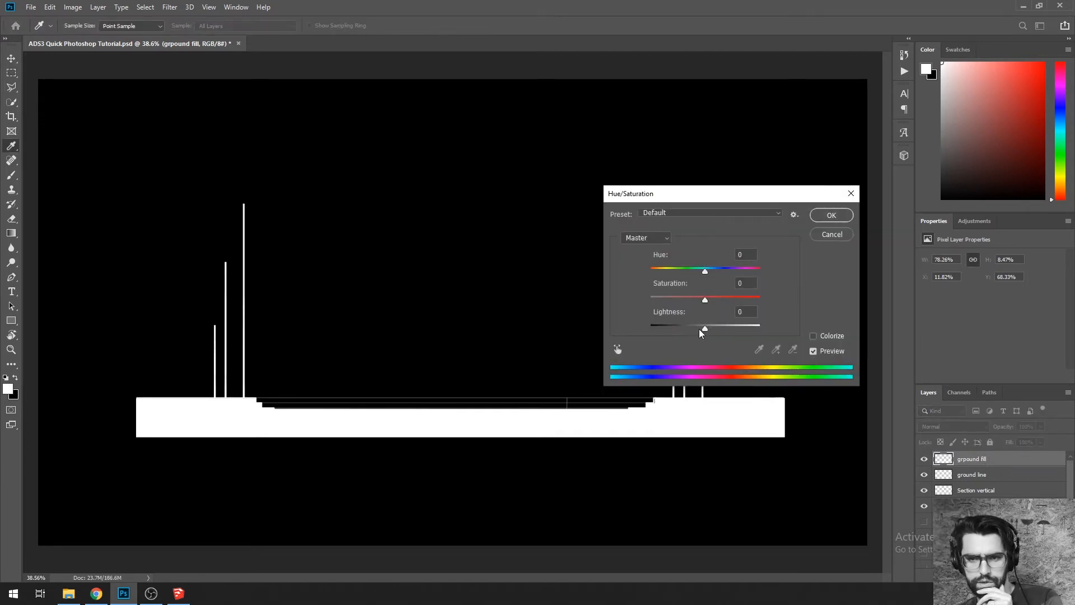
pyautogui.moveTo(700, 329); pyautogui.dragTo(656, 328)
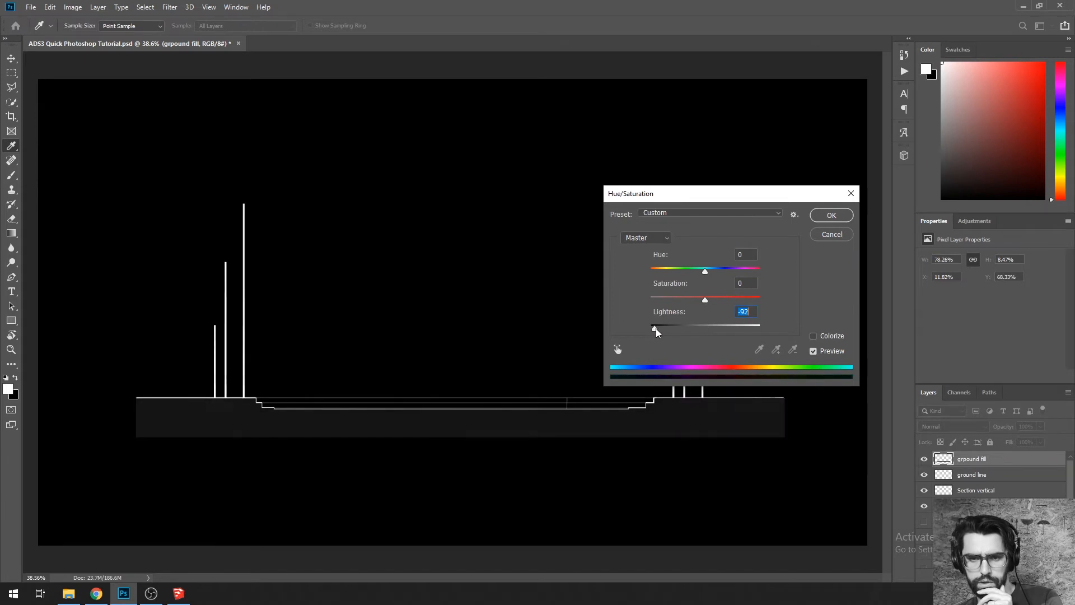
pyautogui.click(831, 216)
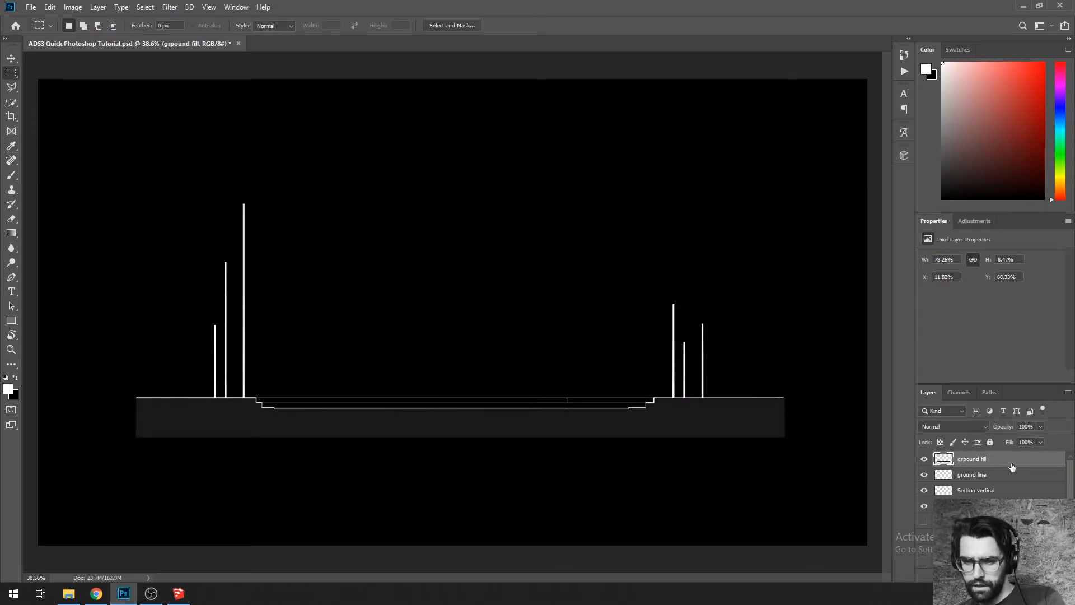
# Step: Move the grpound fill layer below the ground line layer and compare the drawing with the fill hidden and shown
pyautogui.moveTo(1011, 467); pyautogui.dragTo(1008, 483)
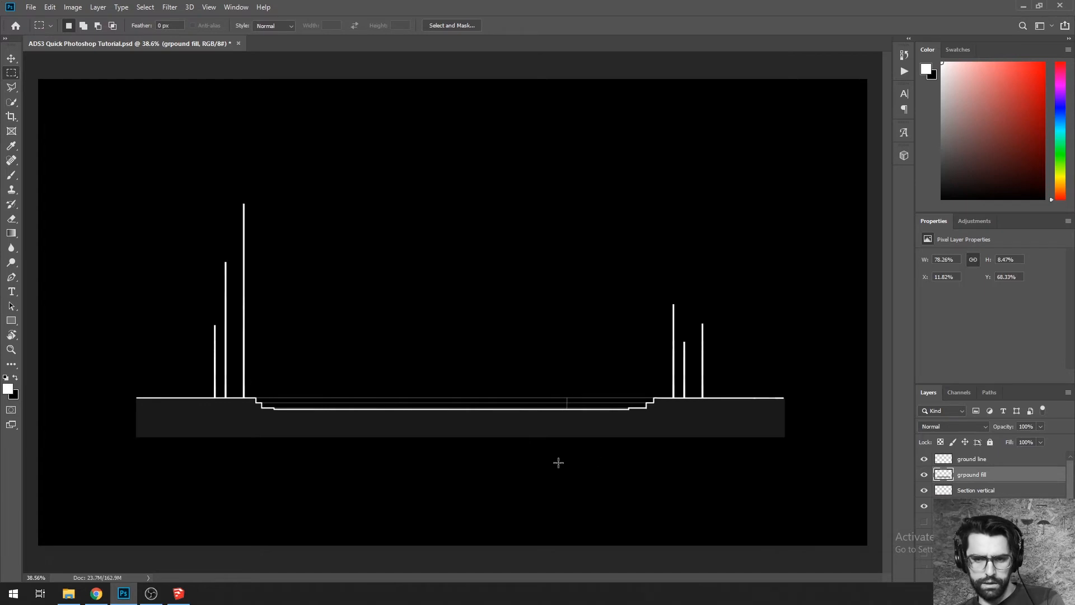
pyautogui.scroll(-3, 535, 339)
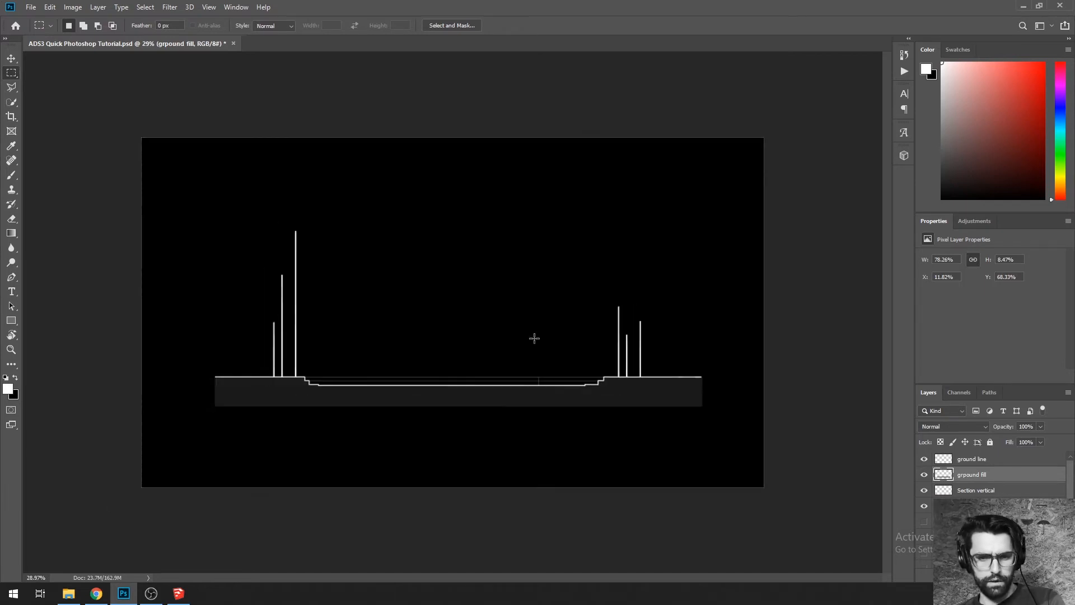
pyautogui.scroll(2, 683, 423)
pyautogui.scroll(1, 683, 423)
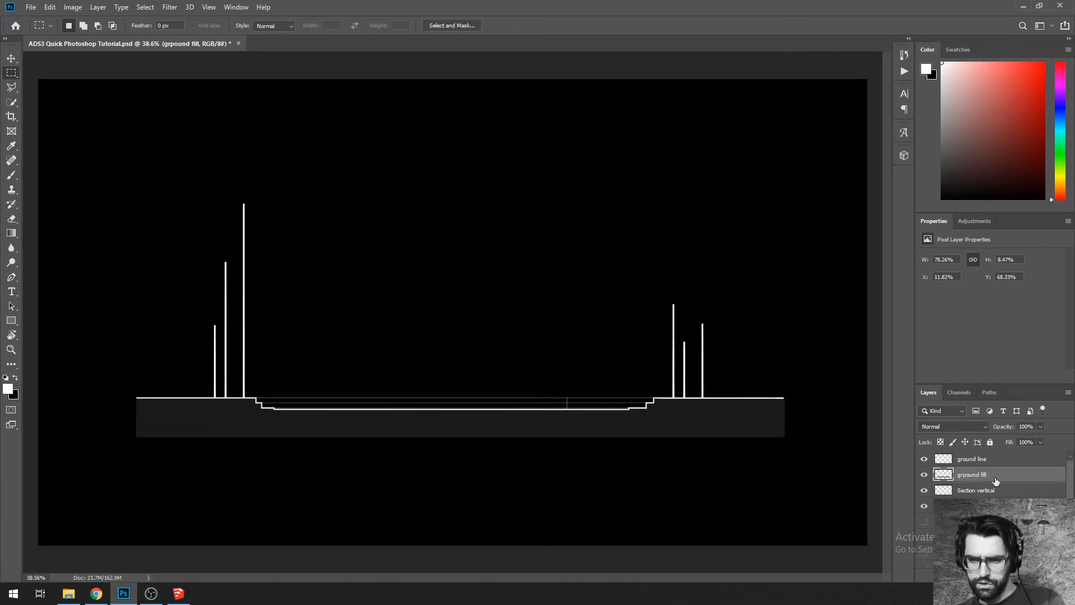
pyautogui.click(924, 475)
pyautogui.click(924, 475)
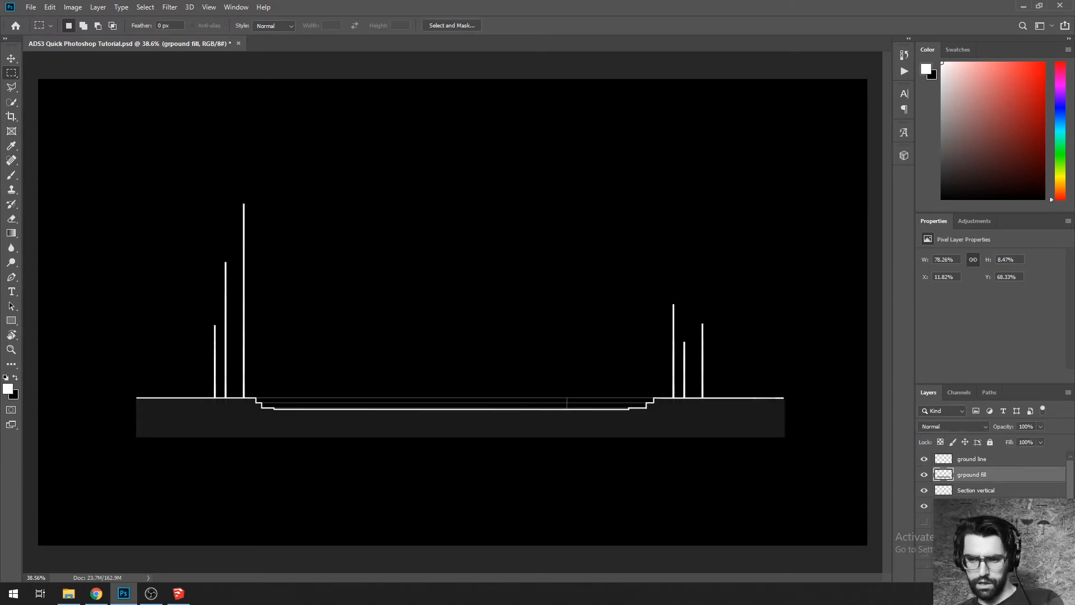
# Step: Add a layer mask to the grpound fill layer and set up a soft eraser at 155 px with 0% hardness
pyautogui.click(979, 576)
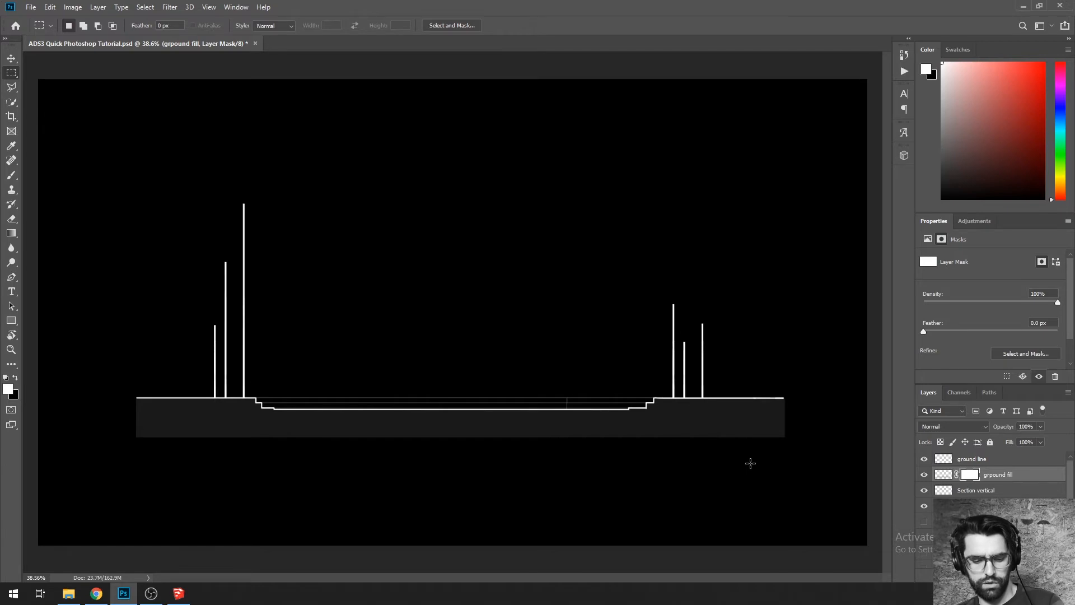
pyautogui.press('e')
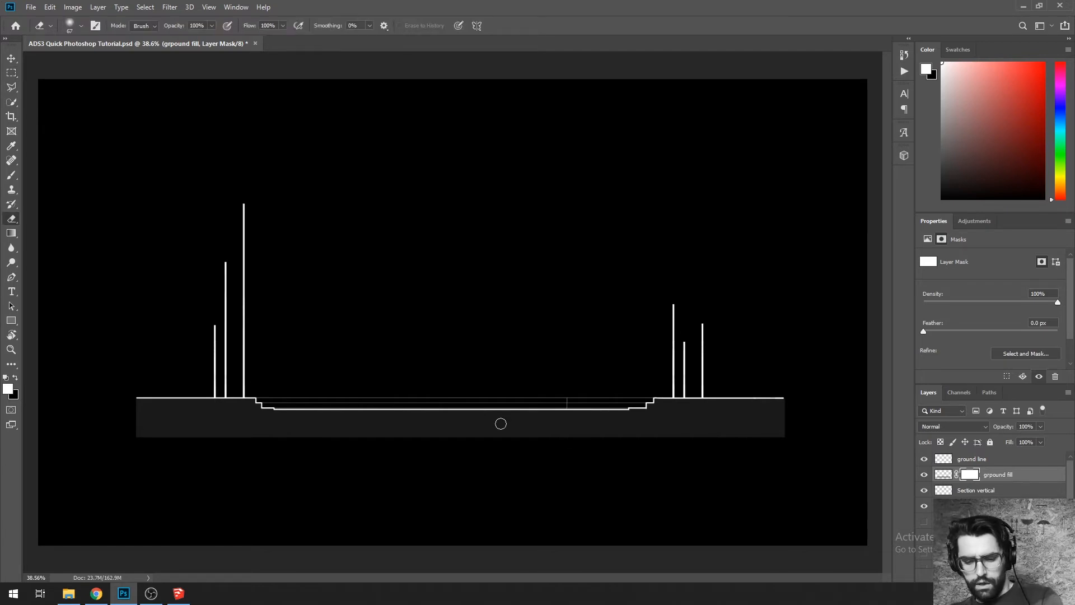
pyautogui.rightClick(552, 434)
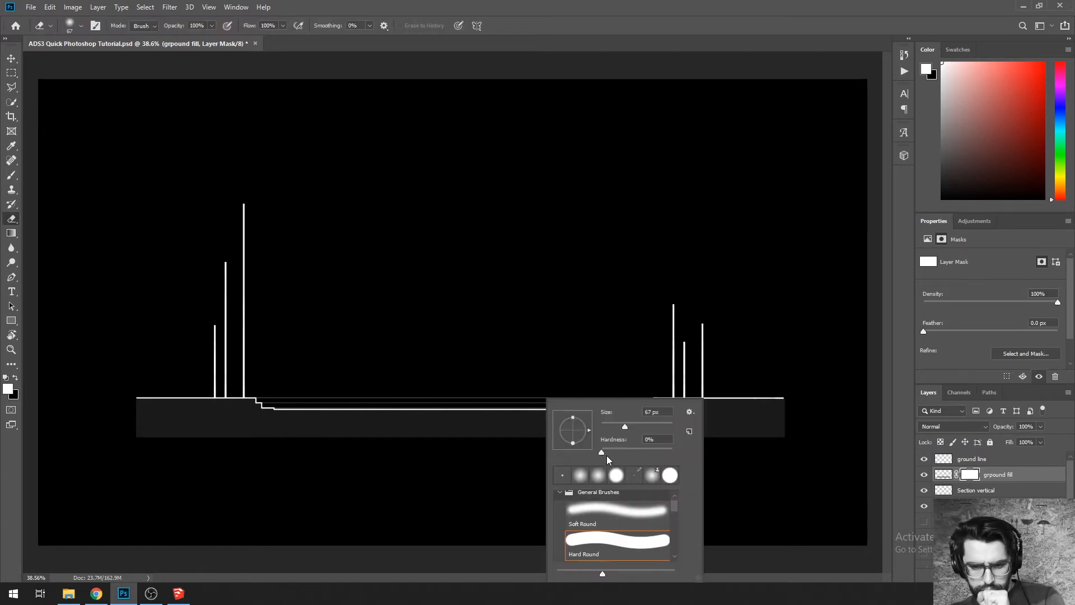
pyautogui.moveTo(625, 426); pyautogui.dragTo(633, 426)
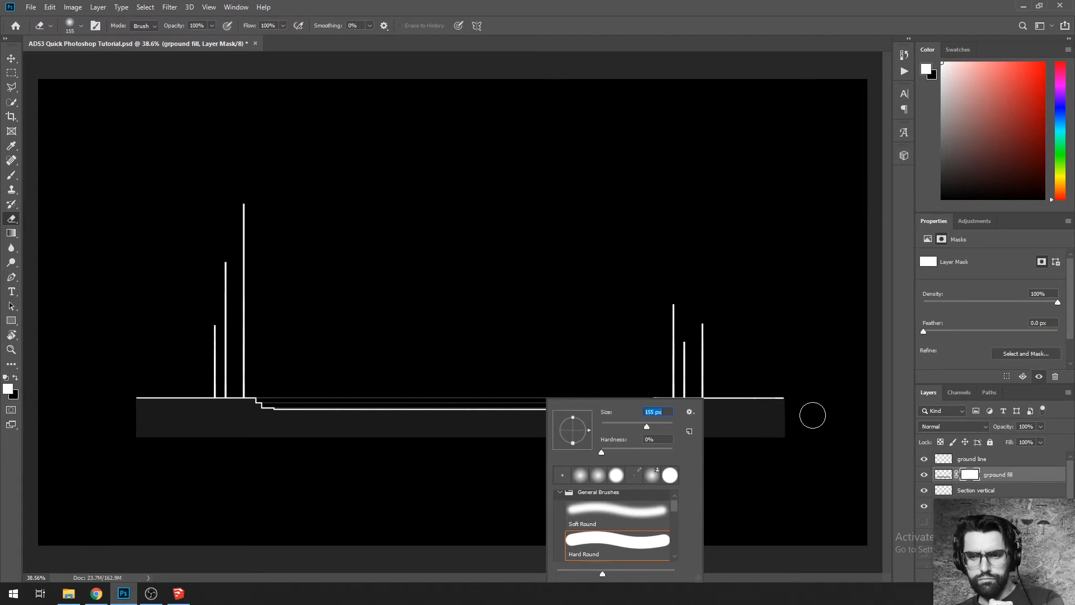
pyautogui.click(813, 415)
# Step: Softly erase the ground fill's bottom edge and left end on its layer mask
pyautogui.moveTo(788, 435)
pyautogui.mouseDown()
pyautogui.moveTo(740, 457)
pyautogui.moveTo(796, 448)
pyautogui.moveTo(764, 453)
pyautogui.moveTo(780, 457)
pyautogui.moveTo(749, 444)
pyautogui.moveTo(780, 445)
pyautogui.moveTo(661, 450)
pyautogui.mouseUp()
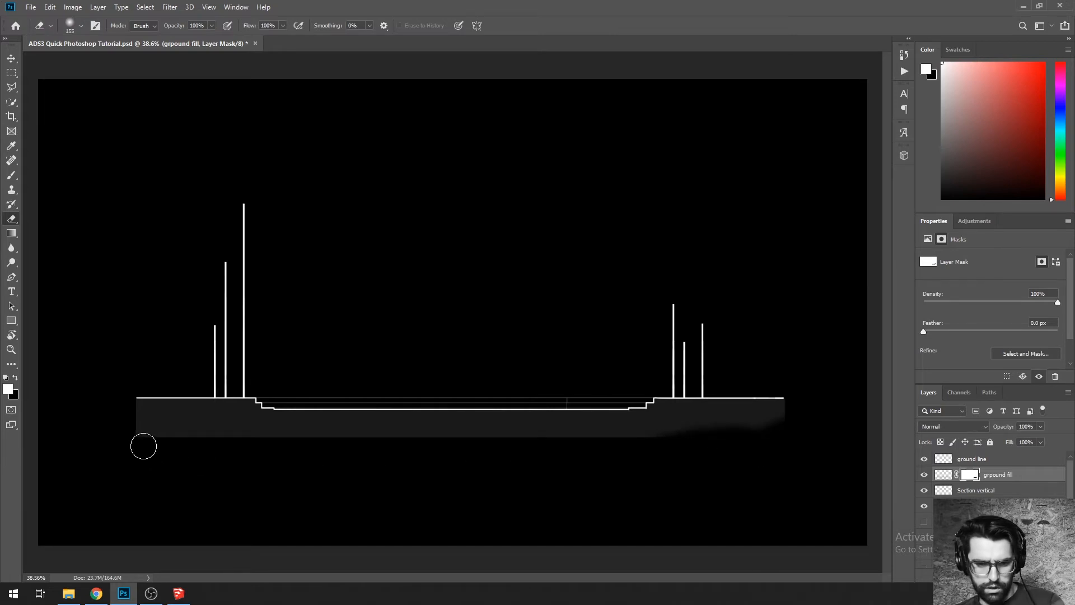
pyautogui.keyDown('shift'); pyautogui.click(142, 443); pyautogui.keyUp('shift')
pyautogui.keyDown('shift'); pyautogui.click(121, 410); pyautogui.keyUp('shift')
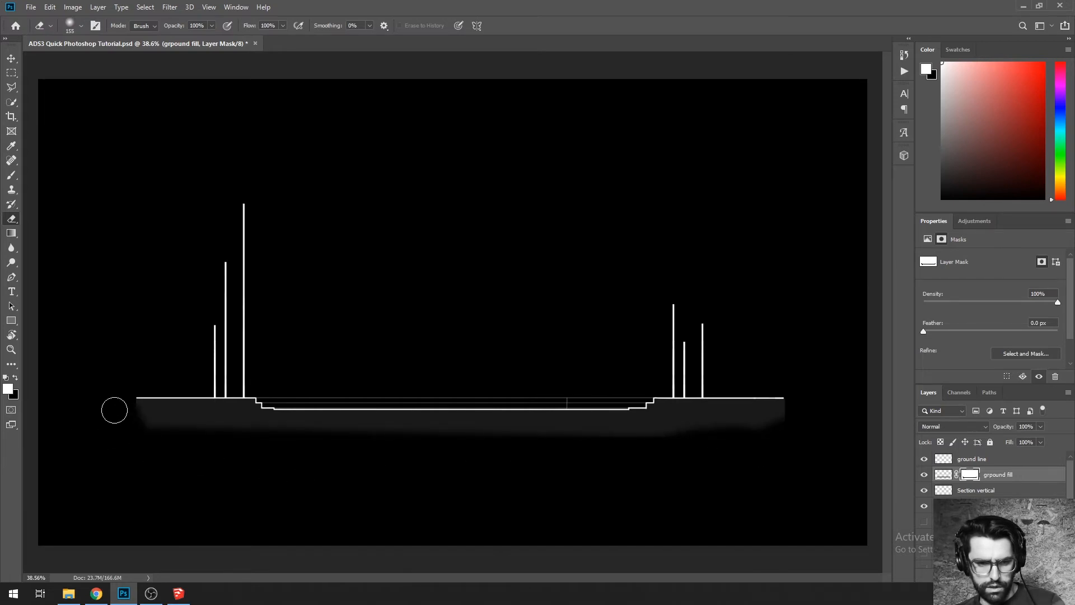
# Step: Undo the last eraser stroke at the fill's left end and fade the fill's edges with the eraser at 23% opacity
pyautogui.moveTo(132, 413); pyautogui.dragTo(190, 428)
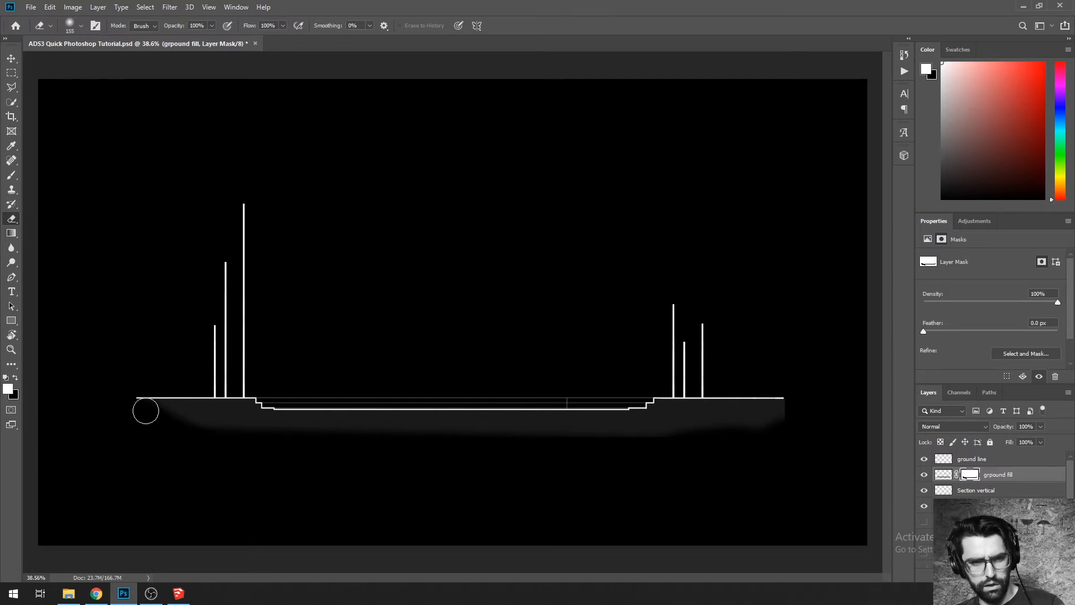
pyautogui.hotkey('ctrl', 'z')
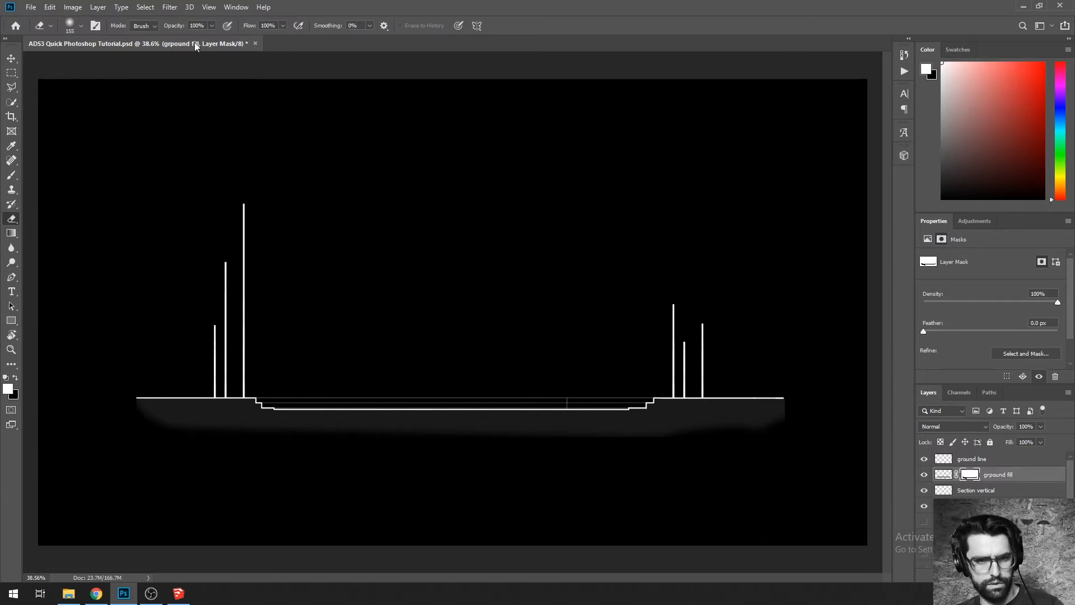
pyautogui.moveTo(212, 28)
pyautogui.mouseDown()
pyautogui.moveTo(167, 45)
pyautogui.moveTo(175, 42)
pyautogui.mouseUp()
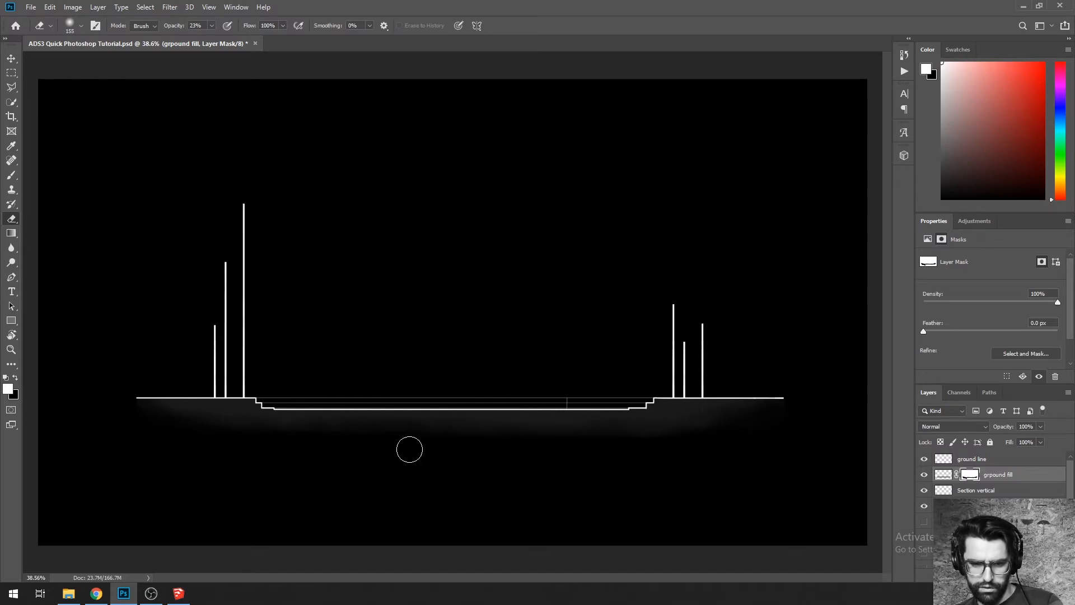
# Step: Check the black-and-white book cover reference in Chrome, return to Photoshop, and compare the drawing with the ground fill hidden and shown
pyautogui.hotkey('alt', 'Tab')
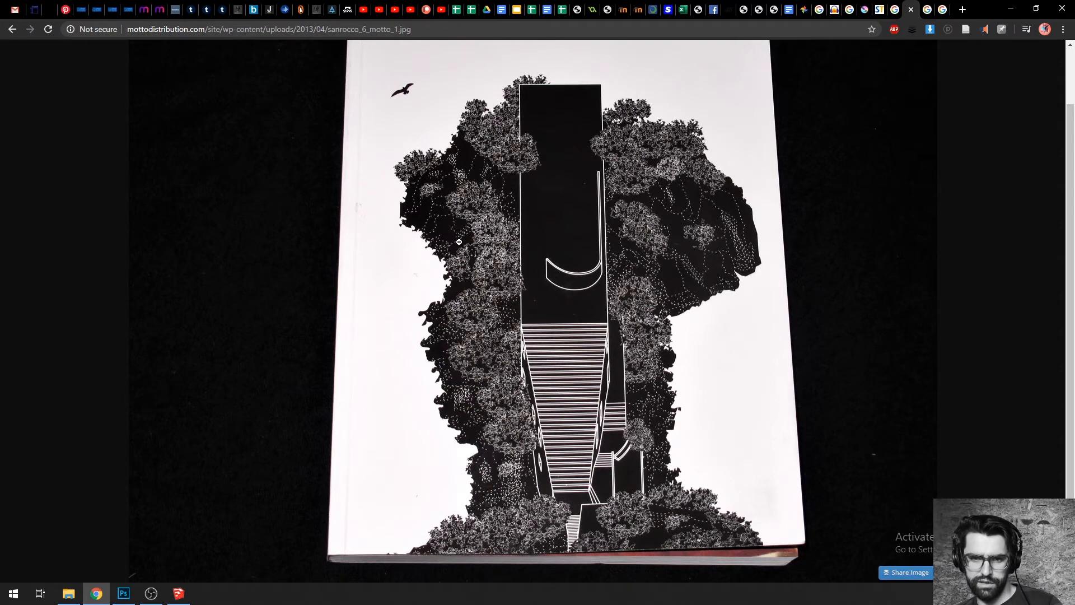
pyautogui.hotkey('alt', 'Tab')
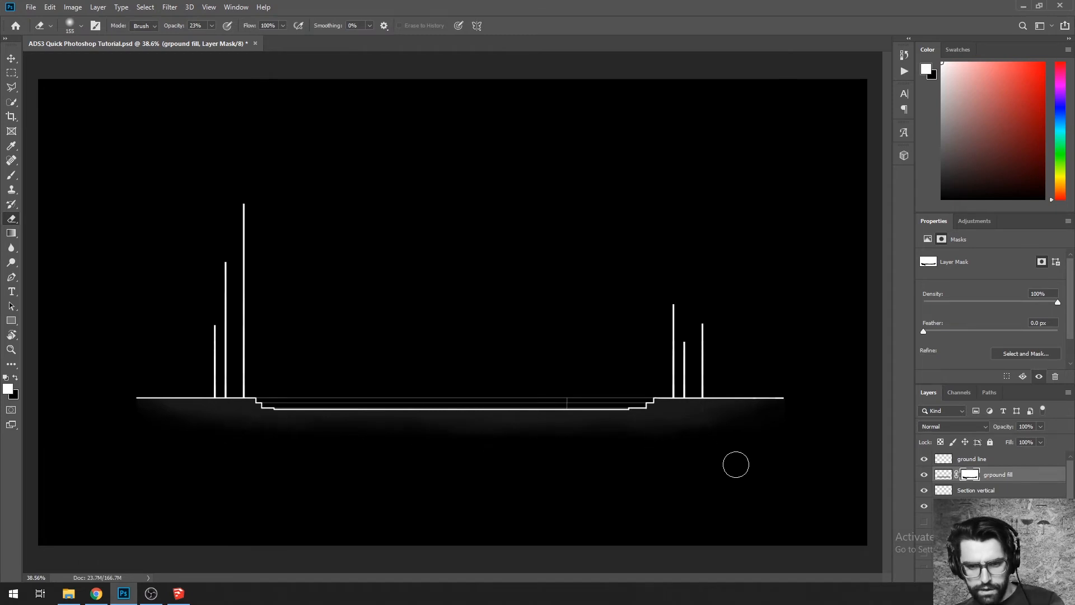
pyautogui.press('m')
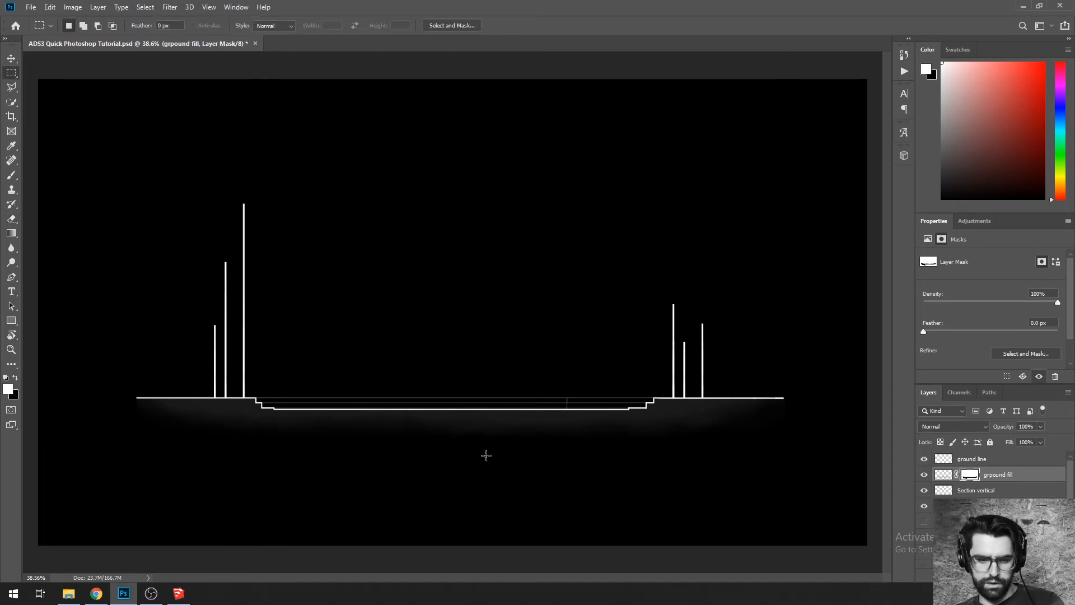
pyautogui.scroll(2, 476, 457)
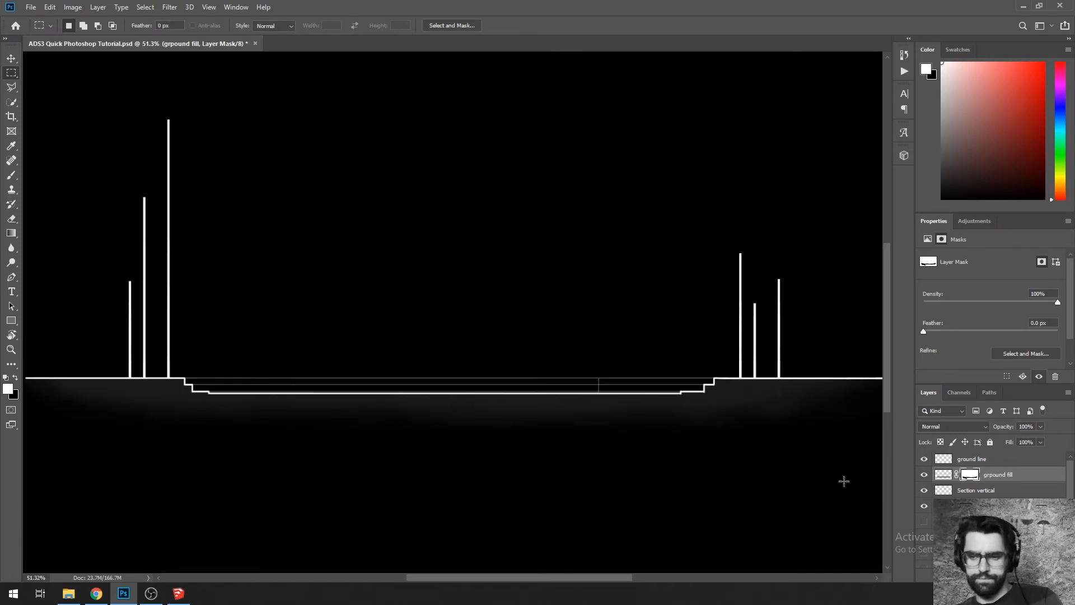
pyautogui.click(925, 476)
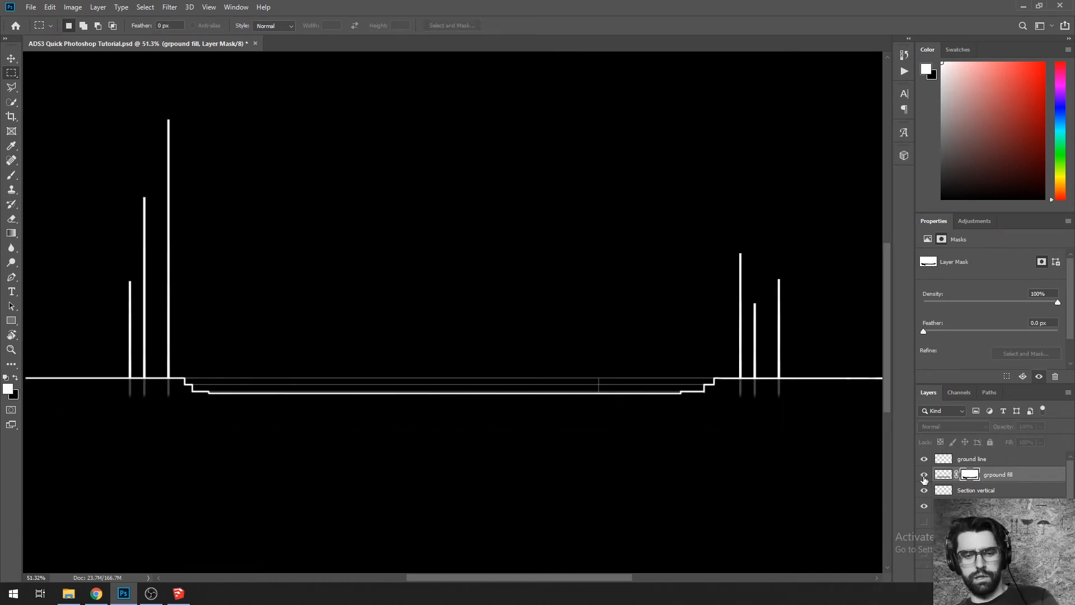
pyautogui.click(925, 476)
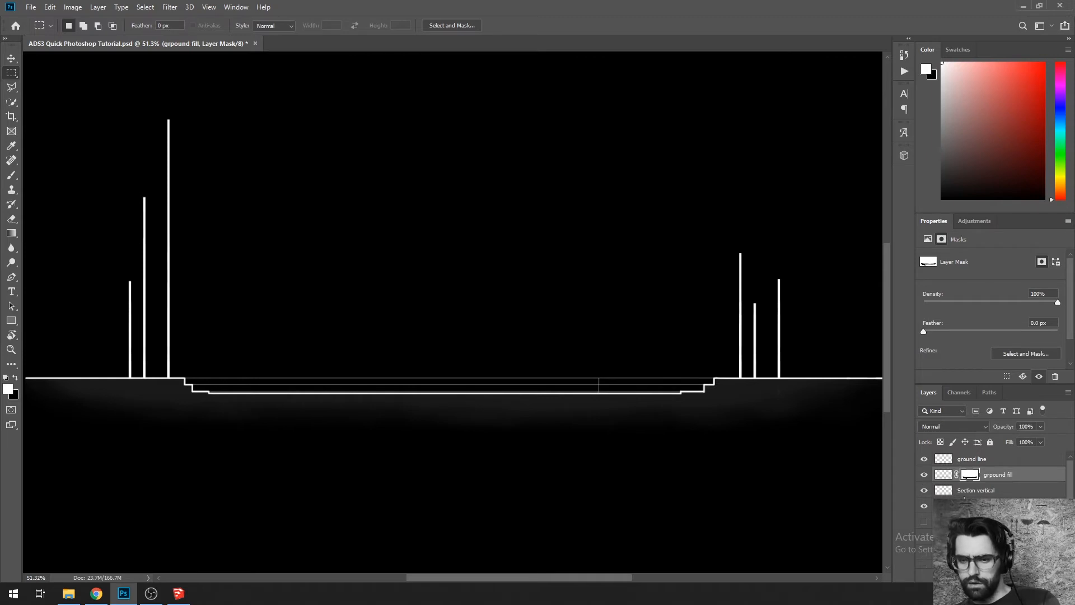
# Step: Add a pattern fill layer above the grpound fill layer, using the grey camouflage-like pattern at 539% scale
pyautogui.click(1023, 376)
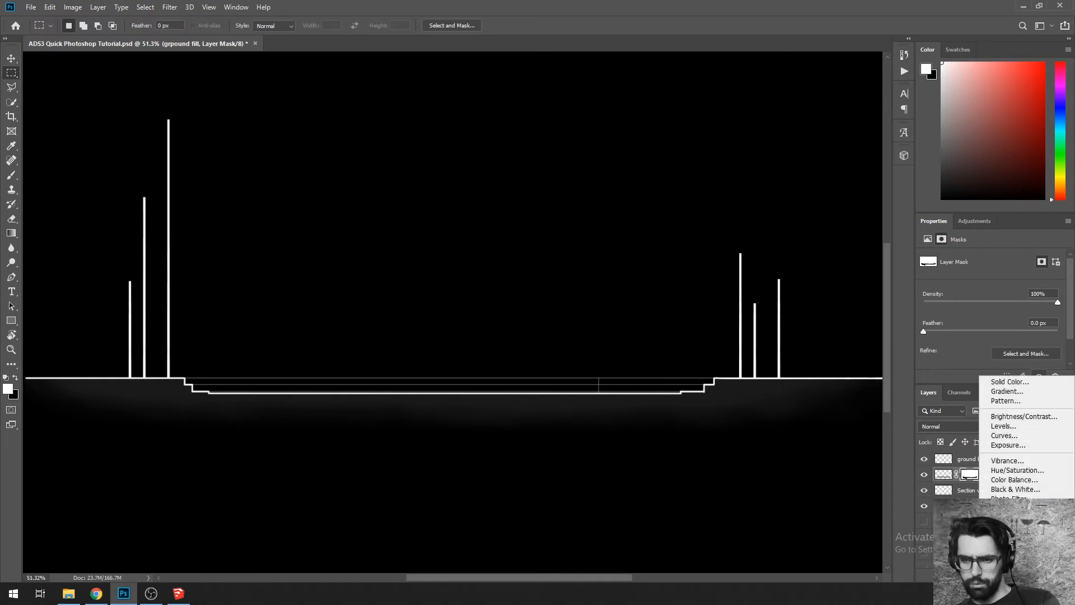
pyautogui.click(1003, 402)
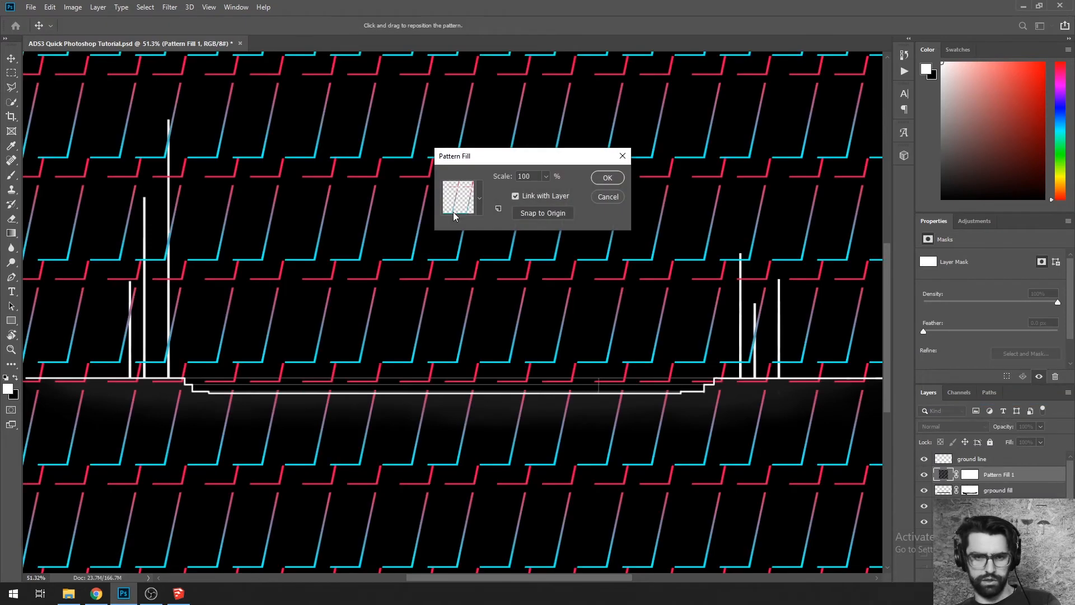
pyautogui.click(480, 199)
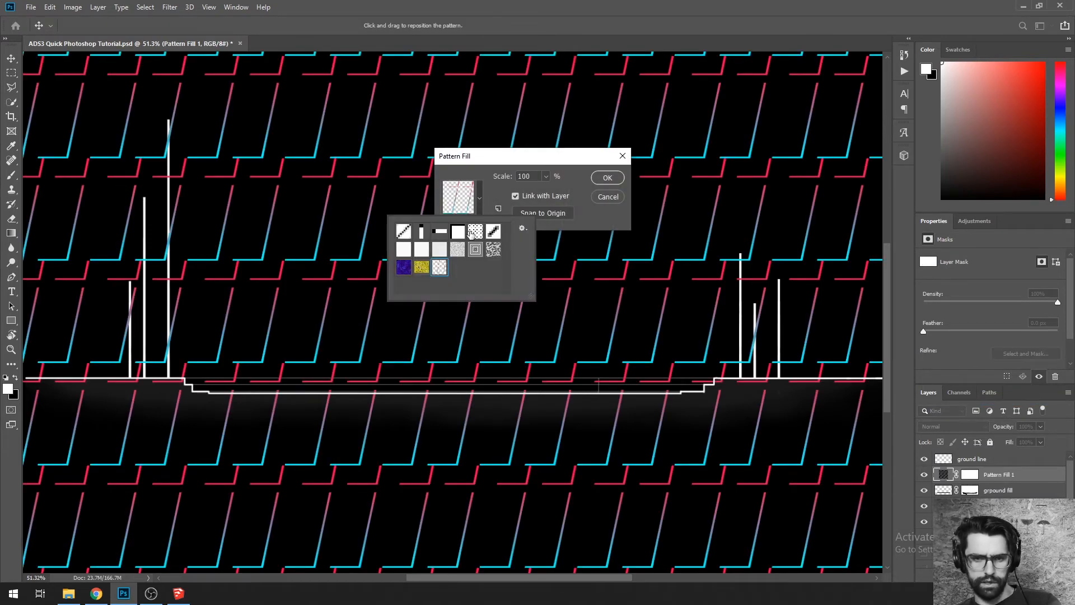
pyautogui.click(401, 232)
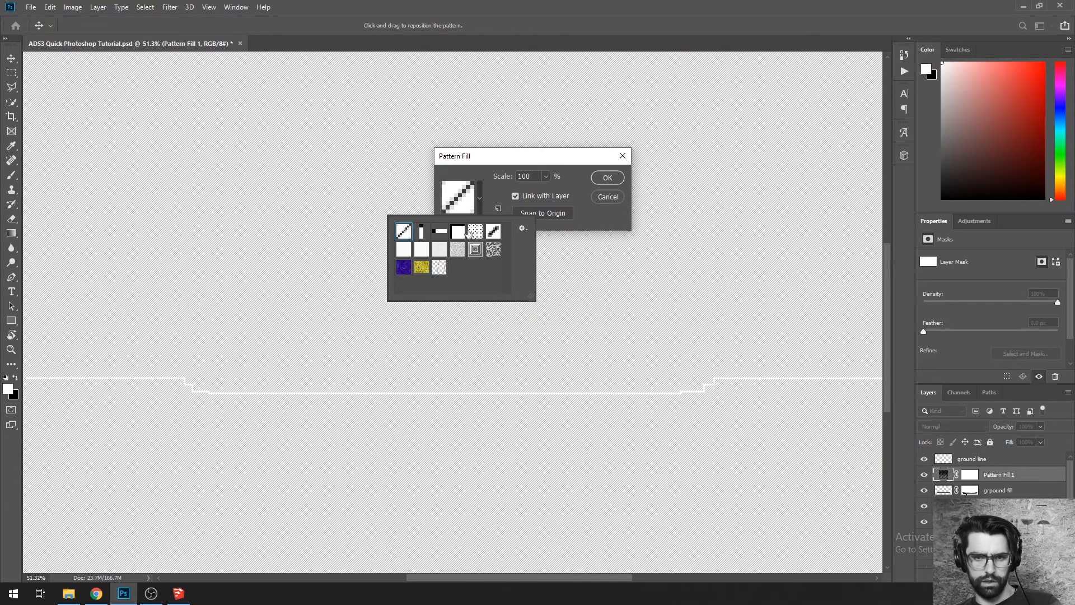
pyautogui.click(491, 250)
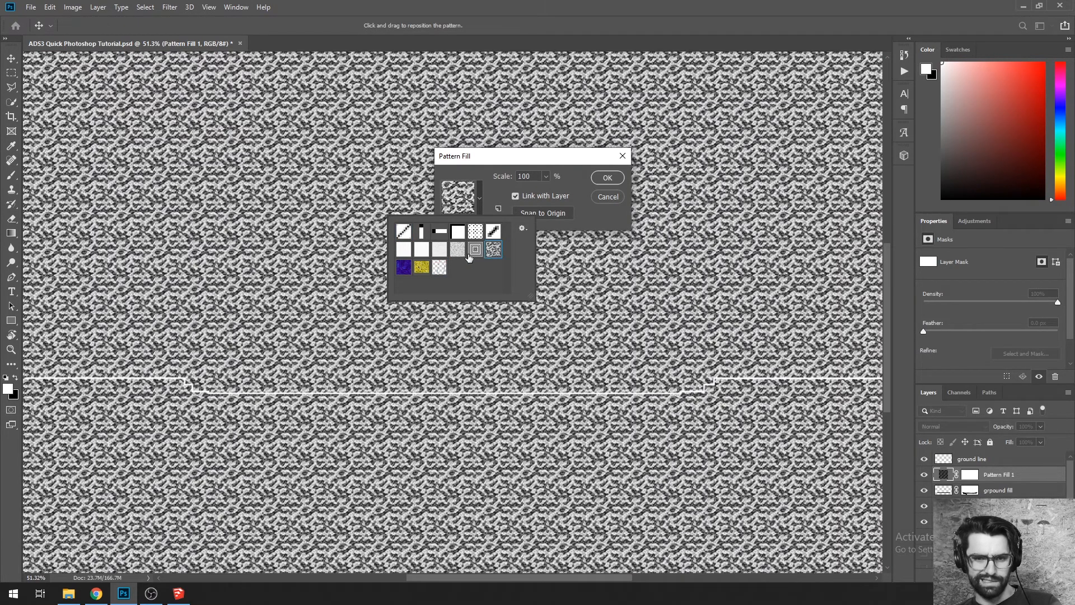
pyautogui.click(542, 177)
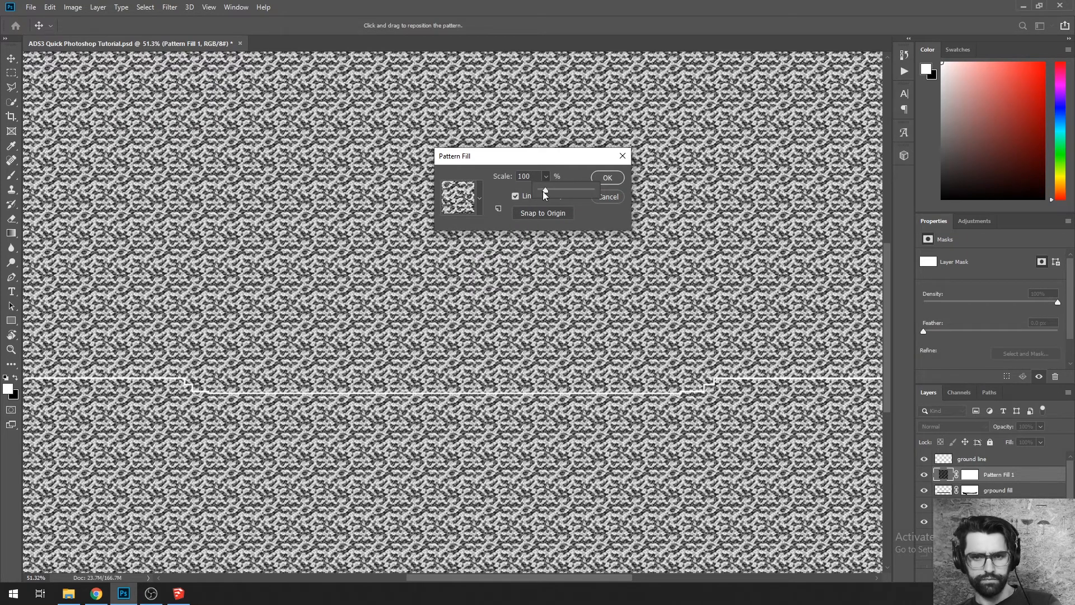
pyautogui.moveTo(543, 190); pyautogui.dragTo(567, 193)
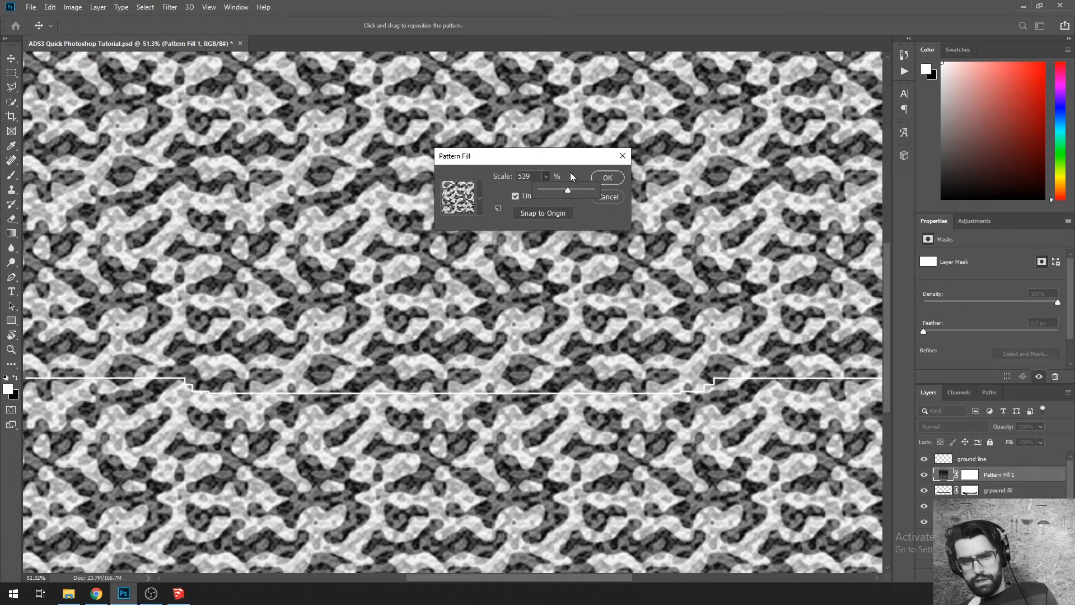
pyautogui.click(611, 178)
pyautogui.press('m')
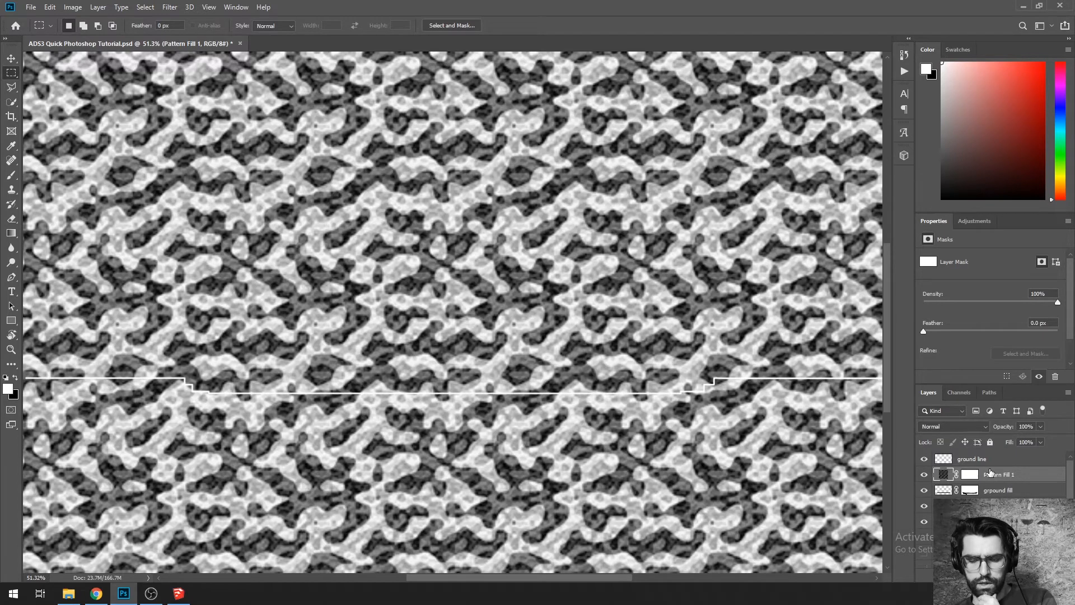
# Step: Rasterize the pattern fill layer, delete its layer mask, and check the layer hidden and shown
pyautogui.rightClick(1028, 474)
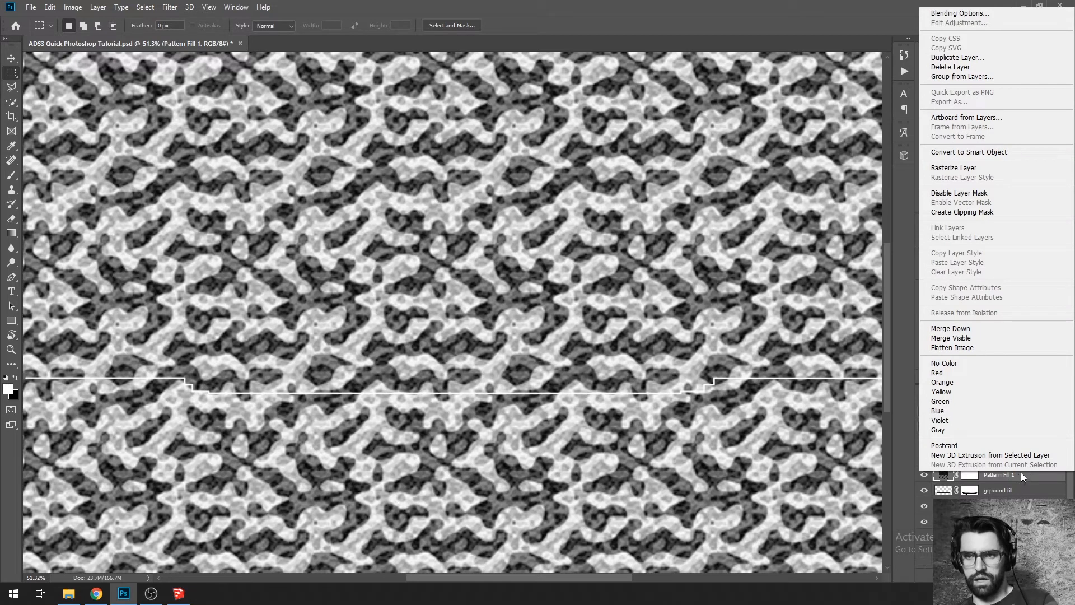
pyautogui.click(990, 168)
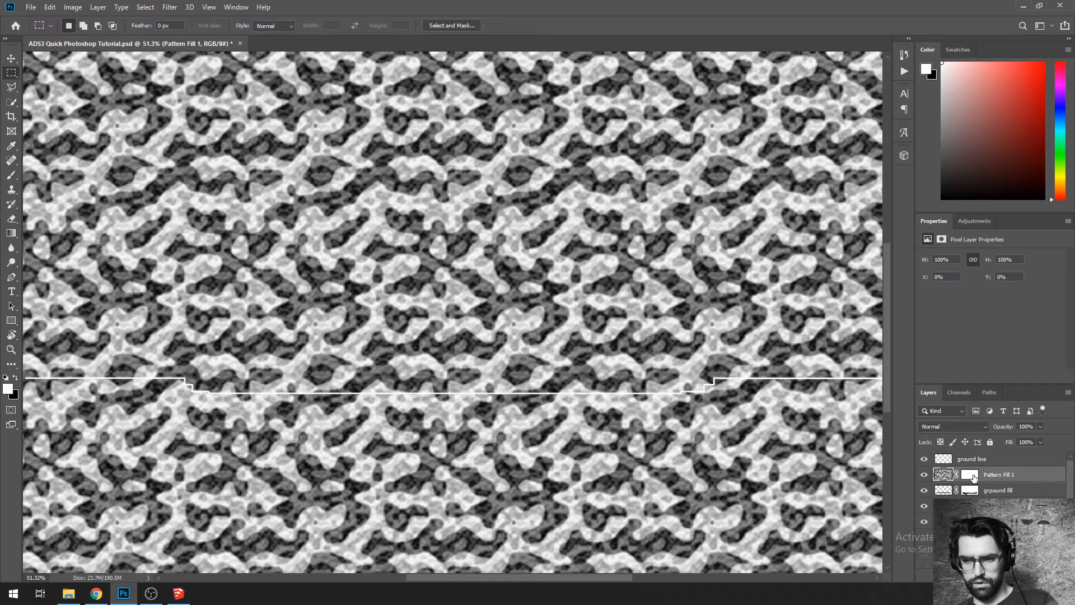
pyautogui.rightClick(977, 479)
pyautogui.click(993, 496)
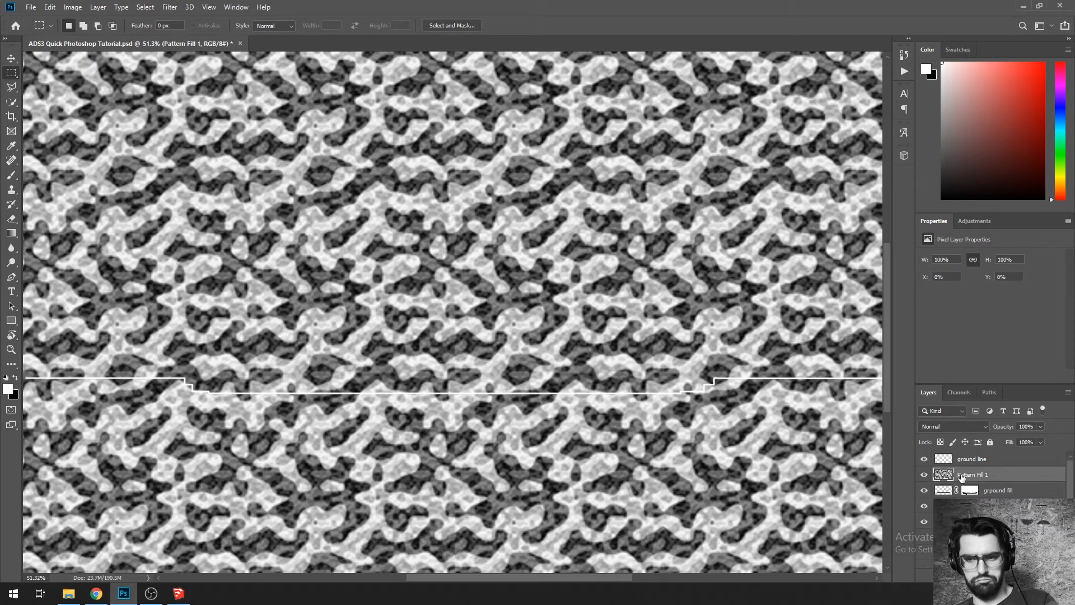
pyautogui.click(924, 475)
pyautogui.click(924, 474)
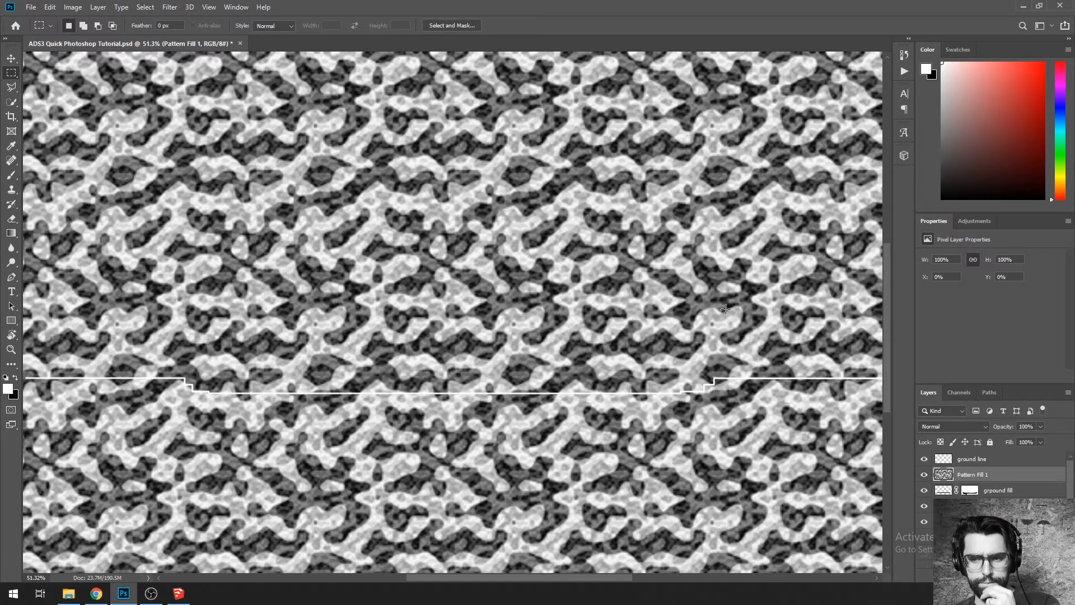
# Step: Reduce the pattern to sparse light flecks on black using legacy Brightness/Contrast with Brightness -100 and Contrast 91
pyautogui.click(104, 9)
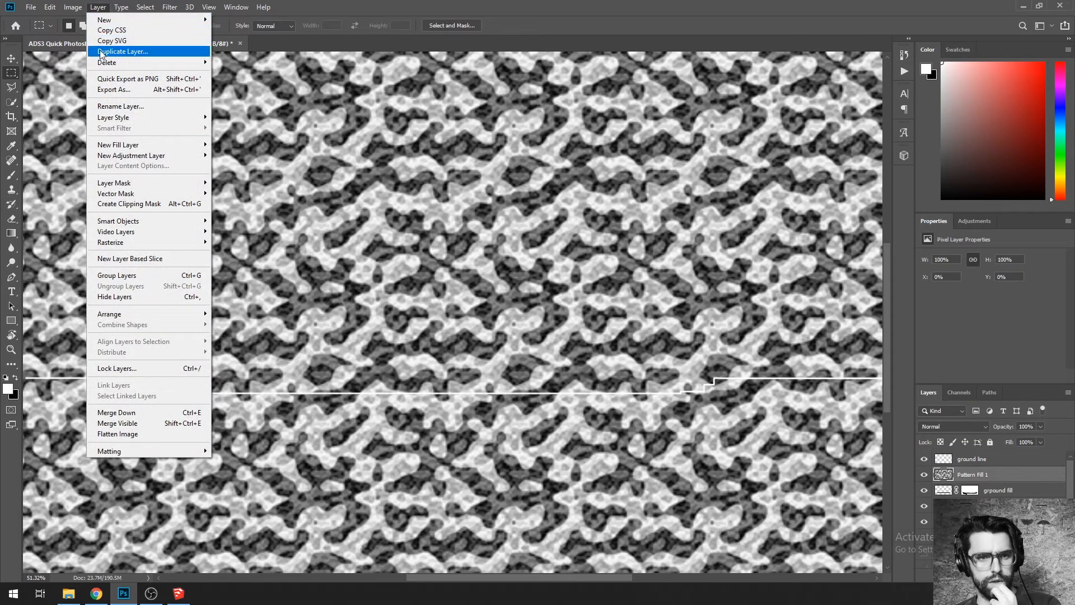
pyautogui.moveTo(78, 8)
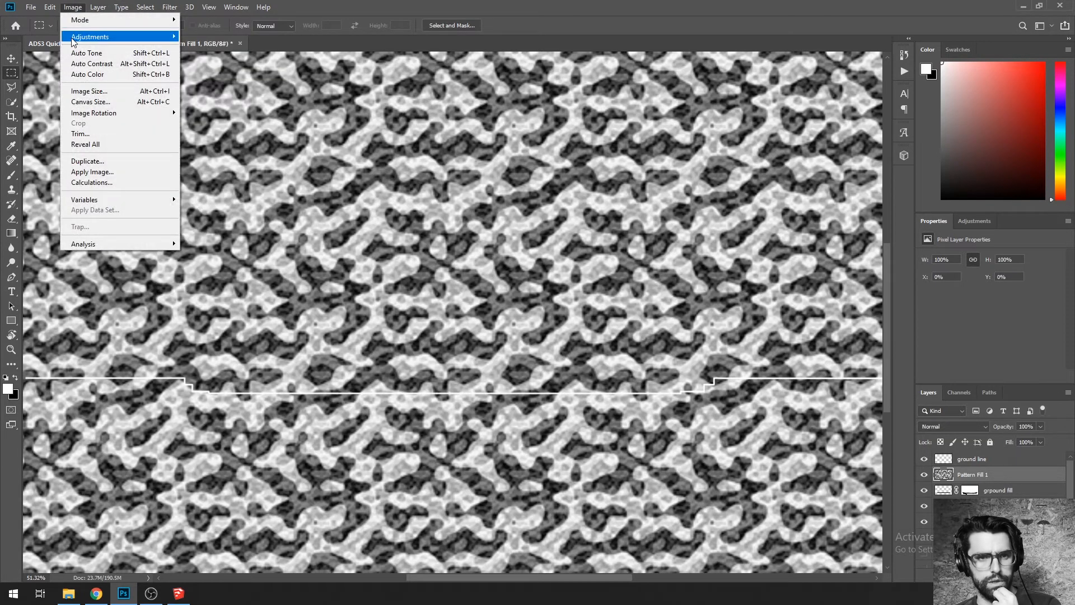
pyautogui.moveTo(76, 39)
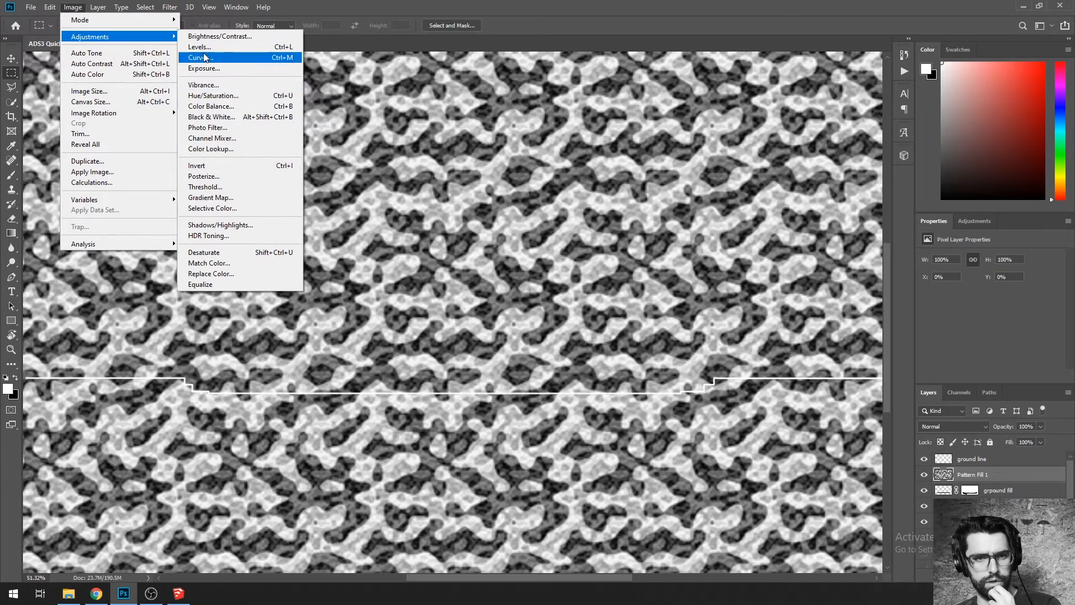
pyautogui.click(219, 36)
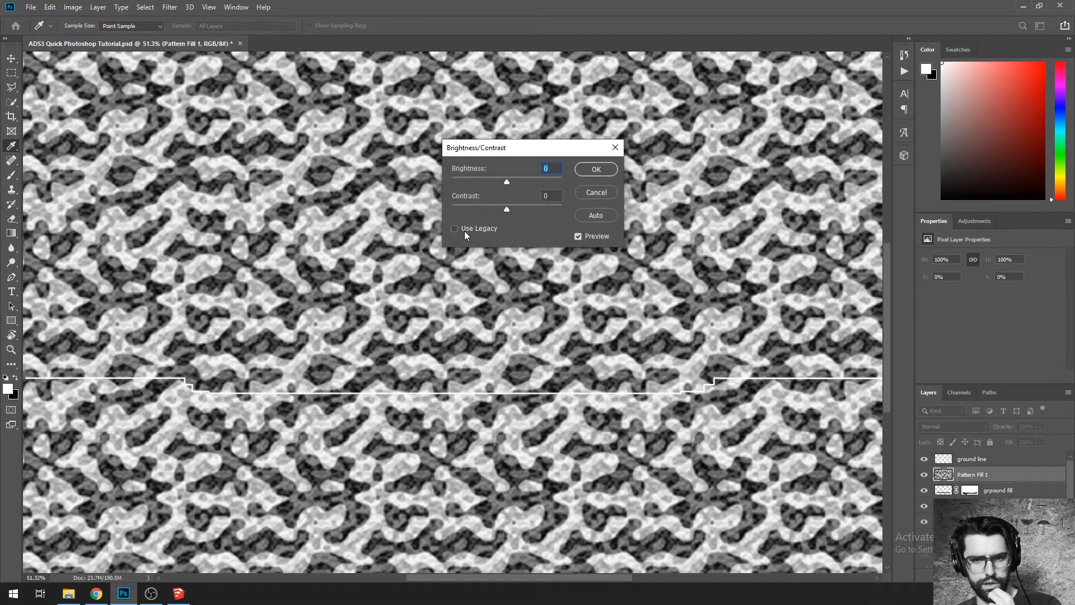
pyautogui.click(465, 229)
pyautogui.moveTo(523, 207); pyautogui.dragTo(594, 209)
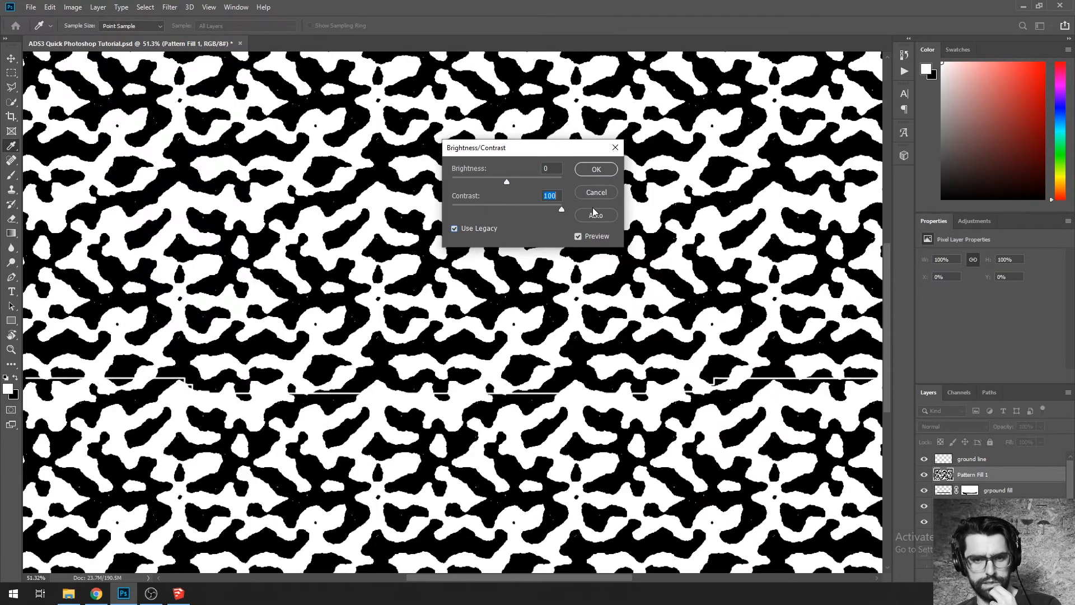
pyautogui.moveTo(503, 181); pyautogui.dragTo(431, 177)
pyautogui.moveTo(545, 210); pyautogui.dragTo(556, 210)
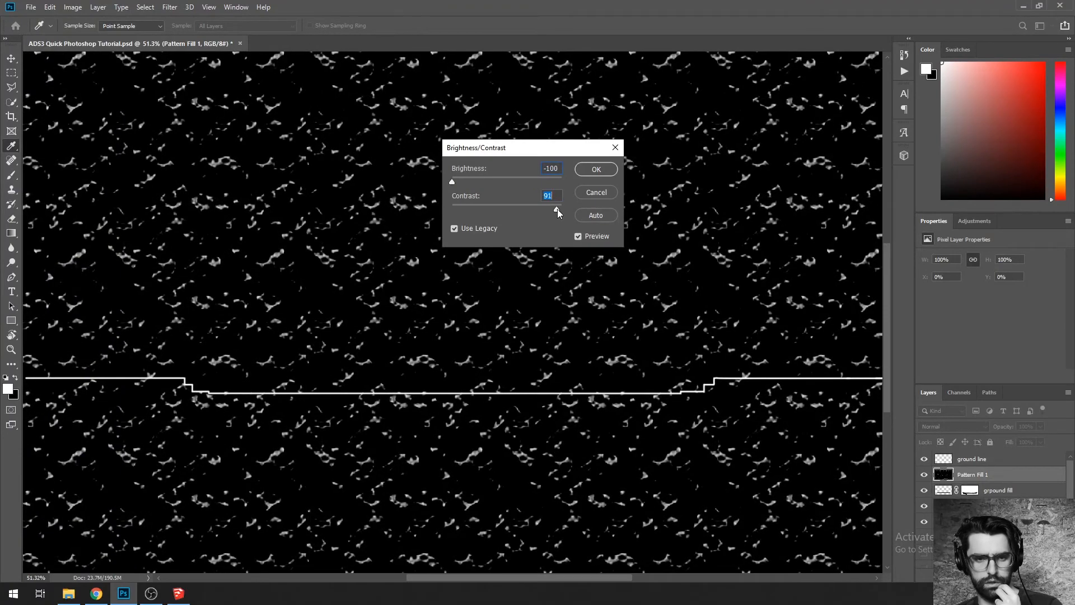
pyautogui.click(595, 169)
pyautogui.press('m')
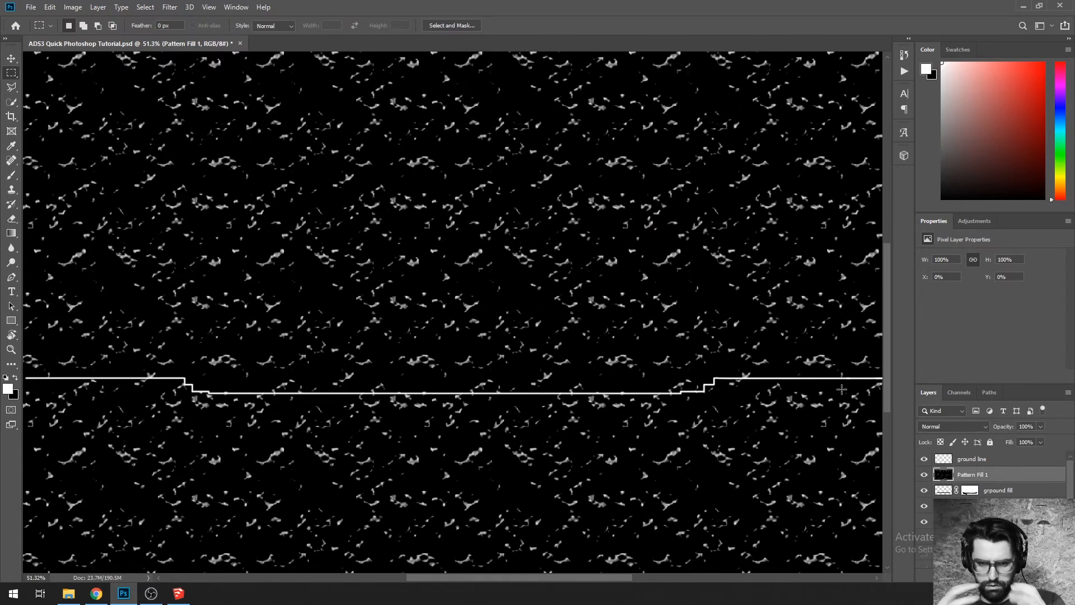
pyautogui.scroll(-3, 709, 390)
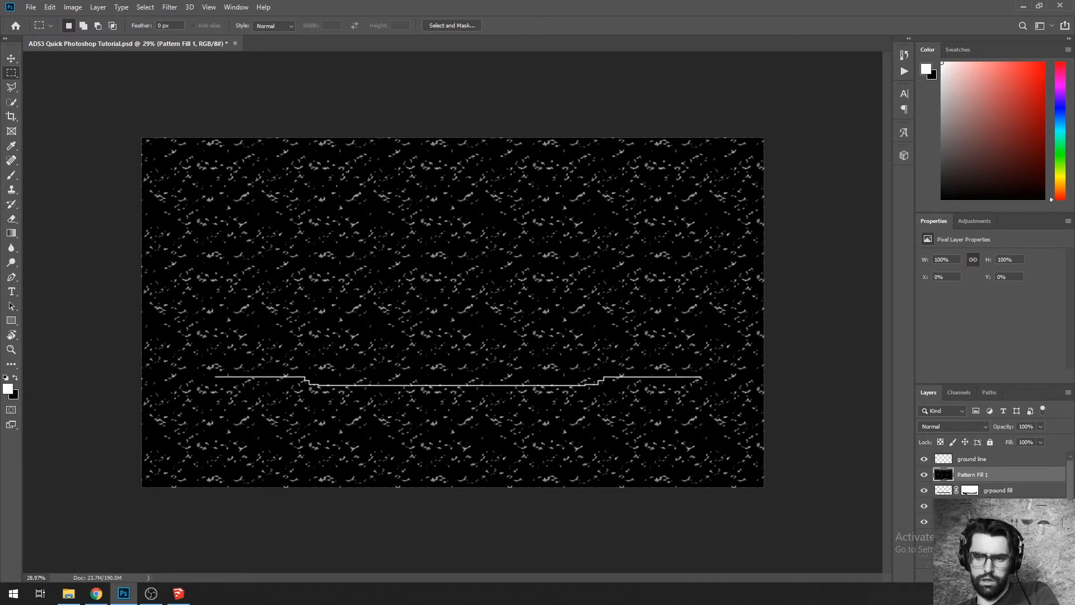
# Step: Try to mask the full-size pattern layer with the grpound fill mask's shape, using the inverted mask and the grpound fill layer hidden
pyautogui.keyDown('ctrl'); pyautogui.click(971, 491); pyautogui.keyUp('ctrl')
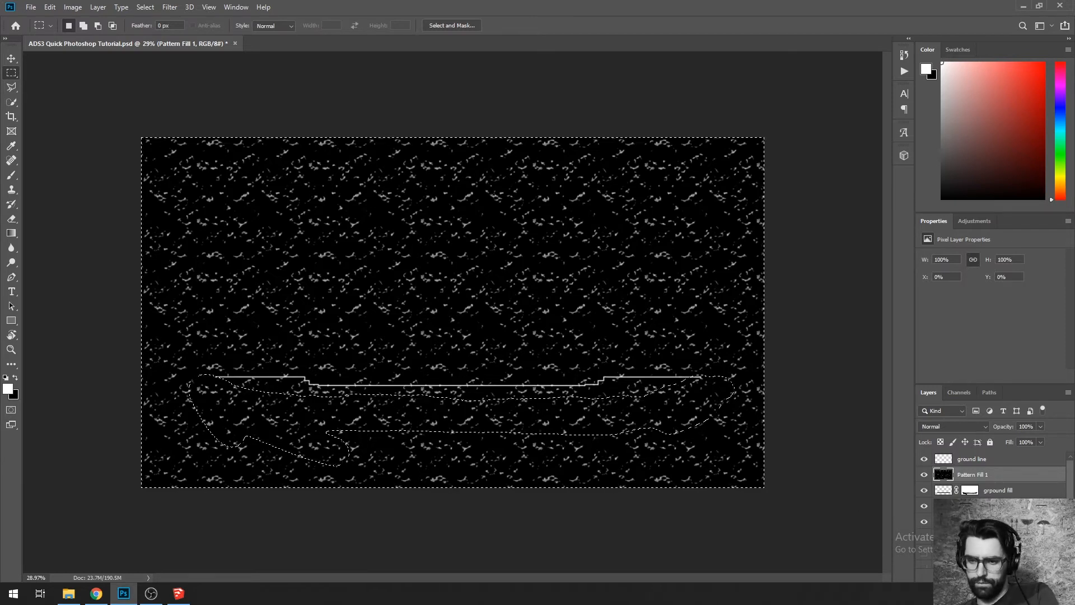
pyautogui.click(979, 575)
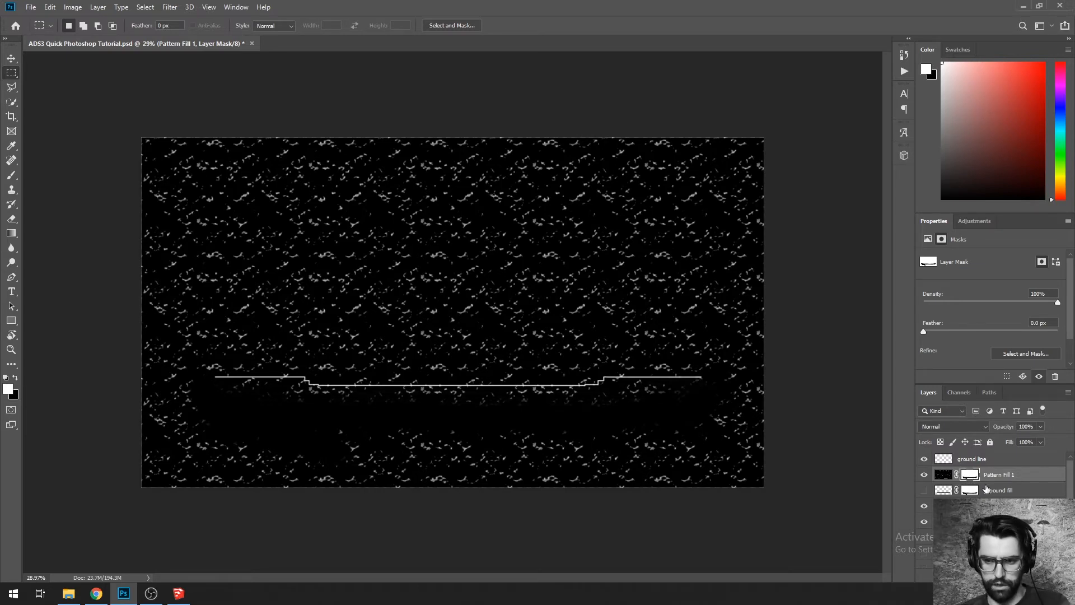
pyautogui.hotkey('ctrl', 'i')
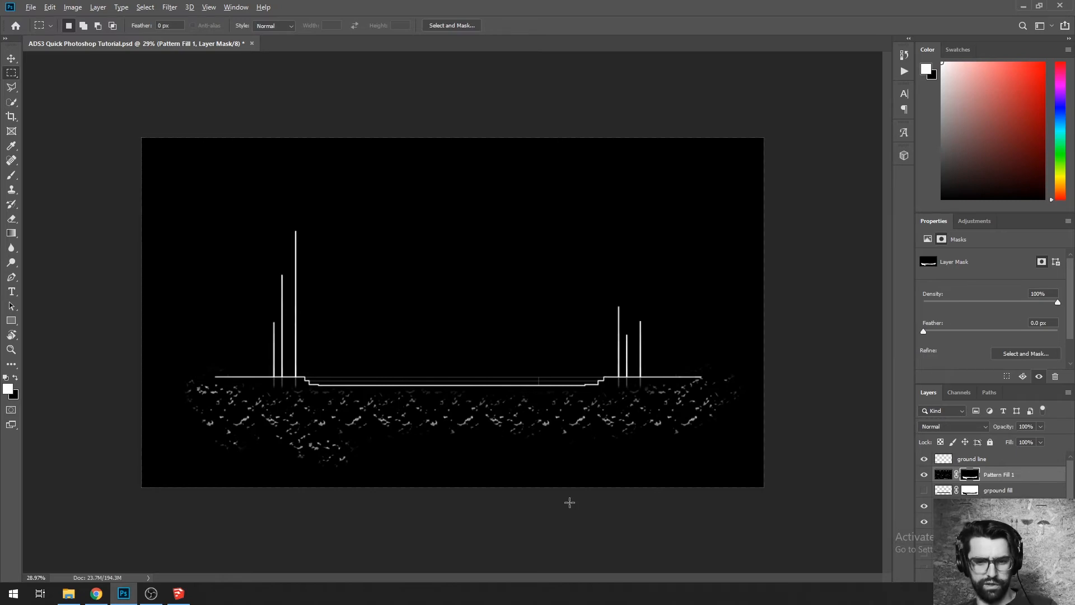
pyautogui.scroll(10, 373, 403)
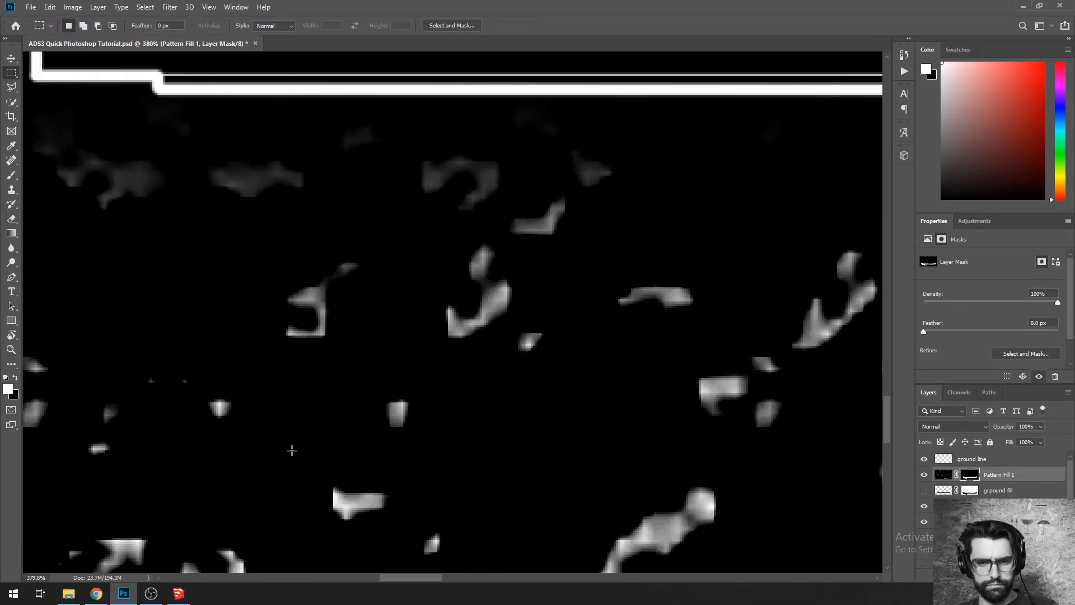
pyautogui.scroll(-12, 292, 450)
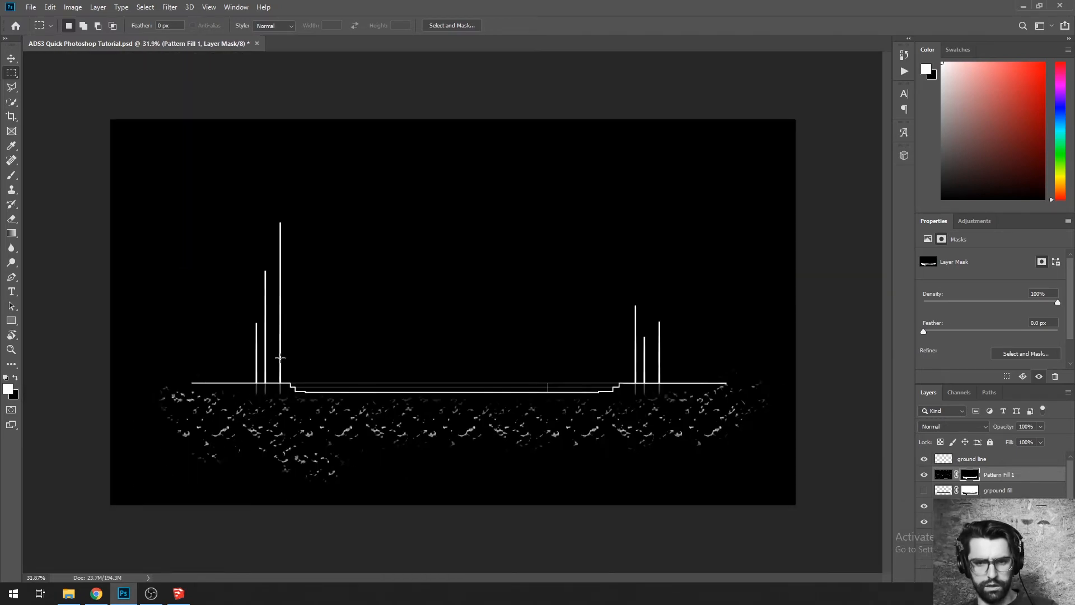
pyautogui.scroll(-1, 321, 428)
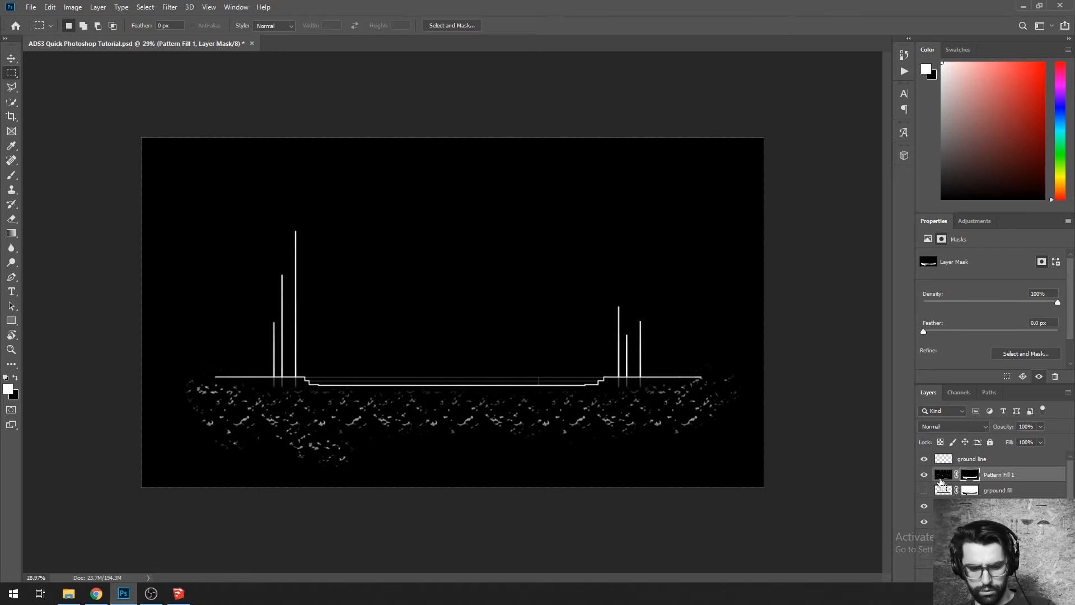
pyautogui.hotkey('ctrl', 'i')
pyautogui.hotkey('ctrl', 'z')
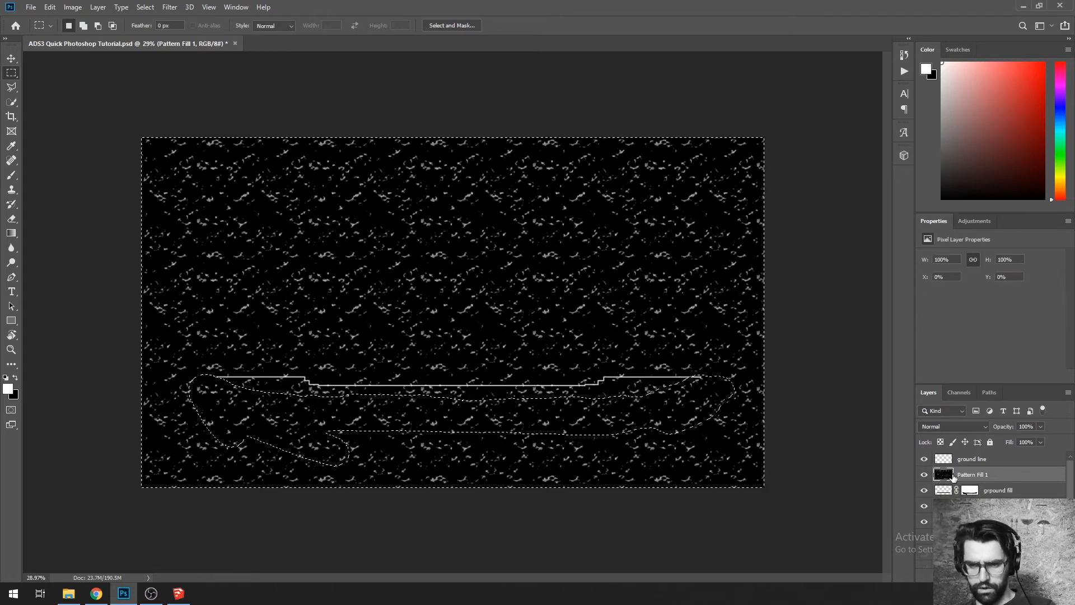
pyautogui.hotkey('ctrl', 'd')
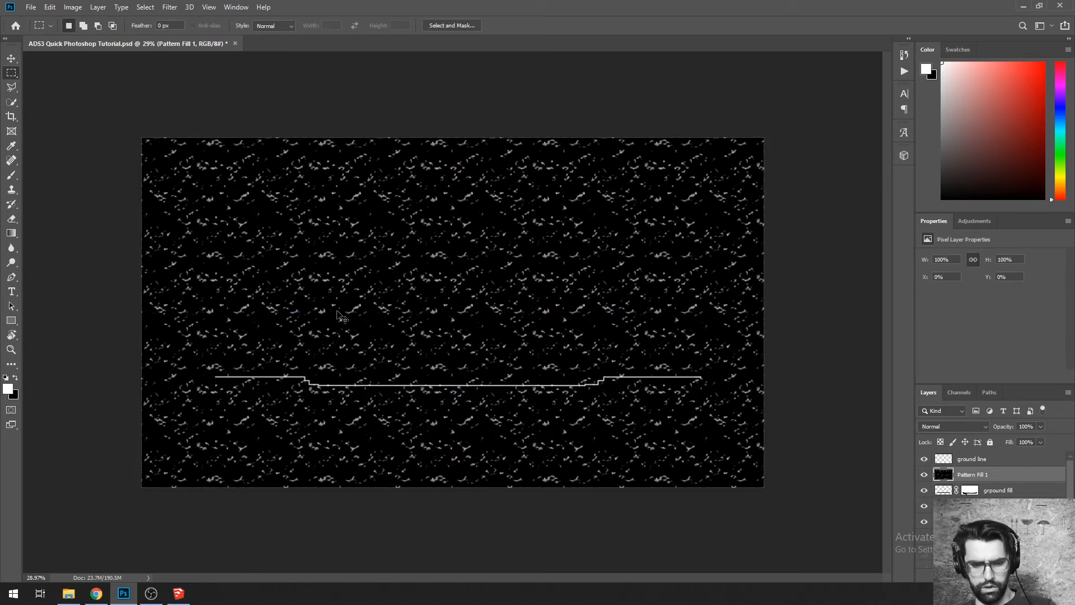
# Step: Scale the Pattern Fill 1 layer down to about 20% and position it over the left end of the ground line
pyautogui.hotkey('ctrl', 't')
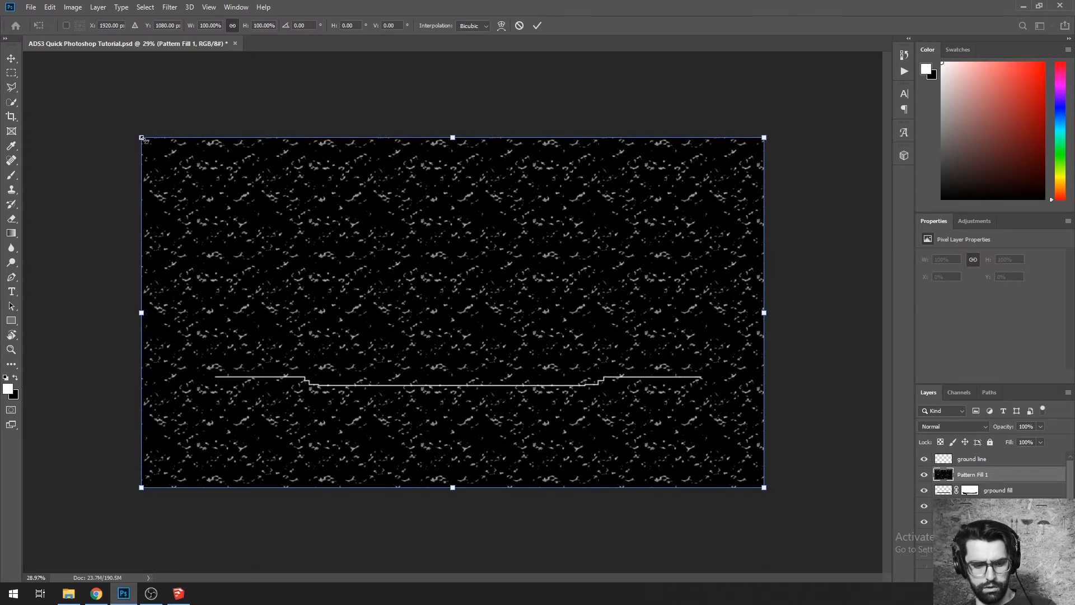
pyautogui.moveTo(141, 138); pyautogui.dragTo(388, 276)
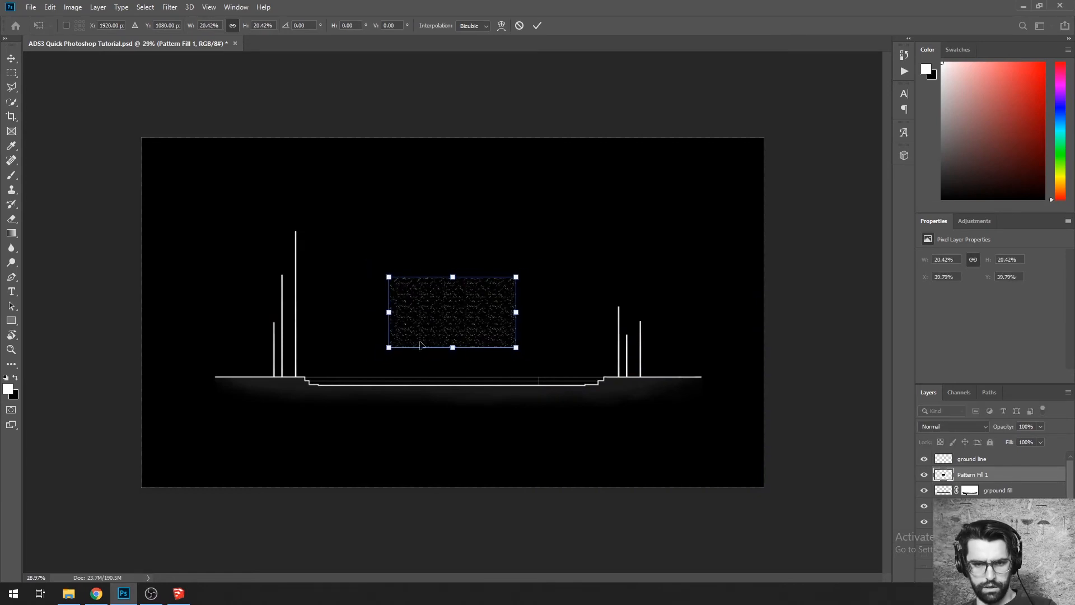
pyautogui.moveTo(421, 344); pyautogui.dragTo(219, 411)
pyautogui.press('Return')
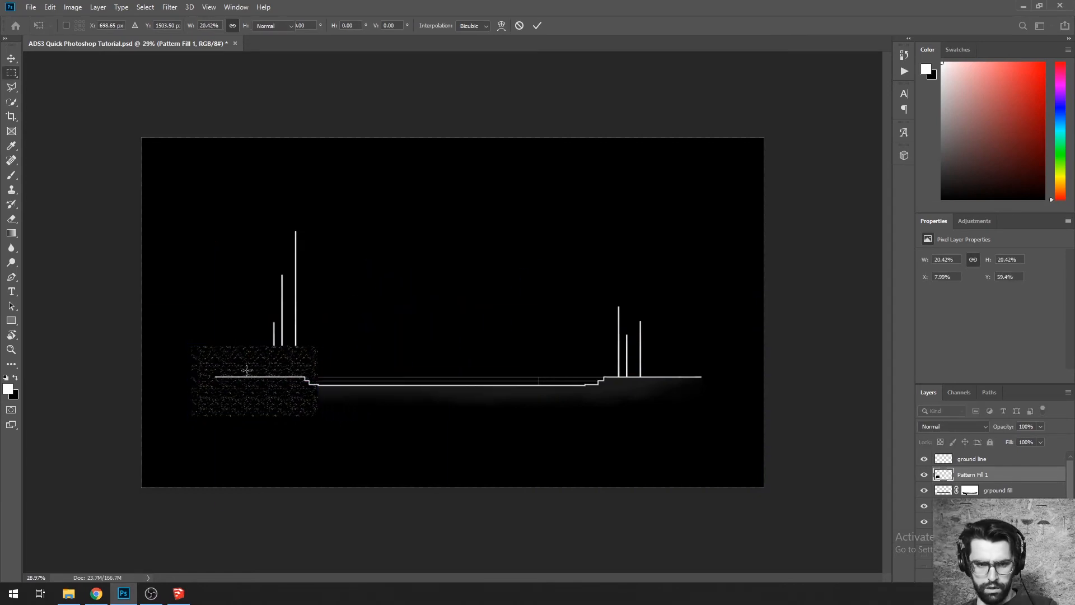
pyautogui.scroll(5, 190, 427)
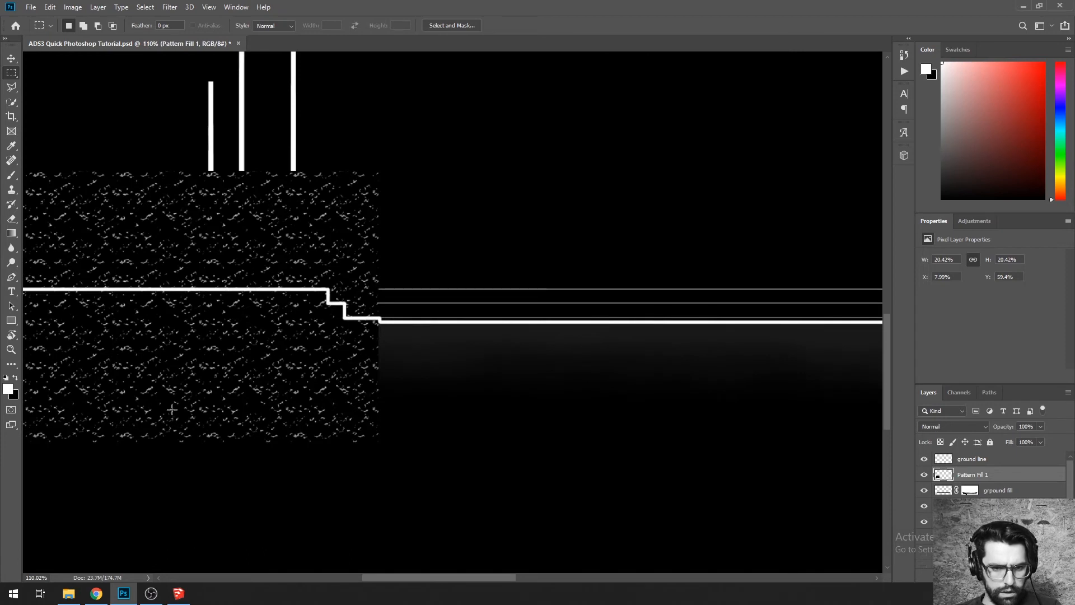
pyautogui.moveTo(171, 394)
pyautogui.mouseDown()
pyautogui.moveTo(238, 415)
pyautogui.moveTo(314, 411)
pyautogui.mouseUp()
pyautogui.hotkey('ctrl', 'd')
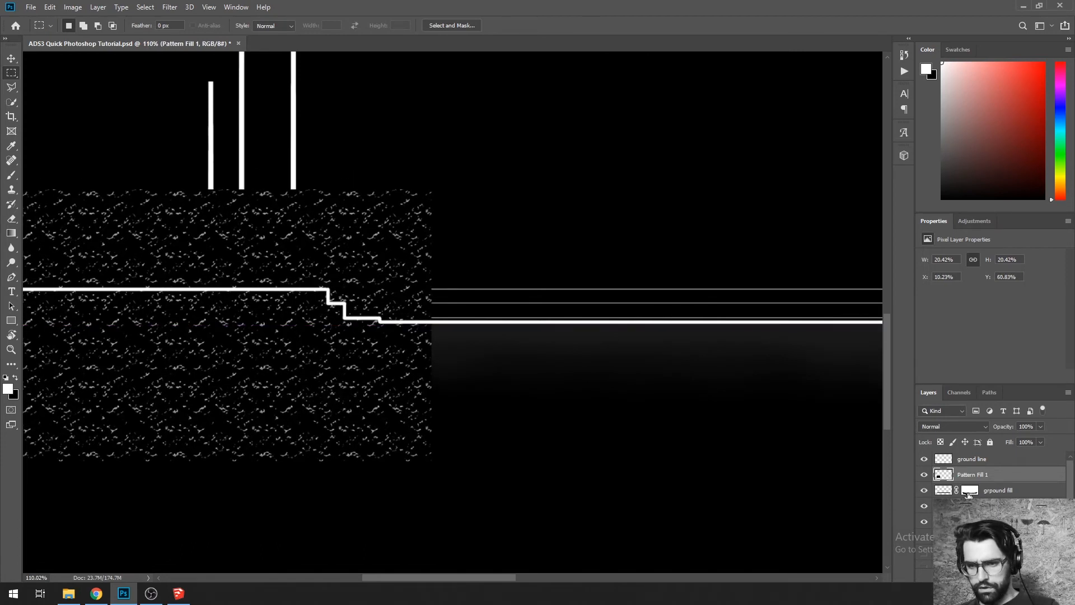
# Step: Mask the scaled pattern layer with the shape of the grpound fill mask, hide the grpound fill layer, and compare the mask inverted
pyautogui.keyDown('ctrl'); pyautogui.click(969, 491); pyautogui.keyUp('ctrl')
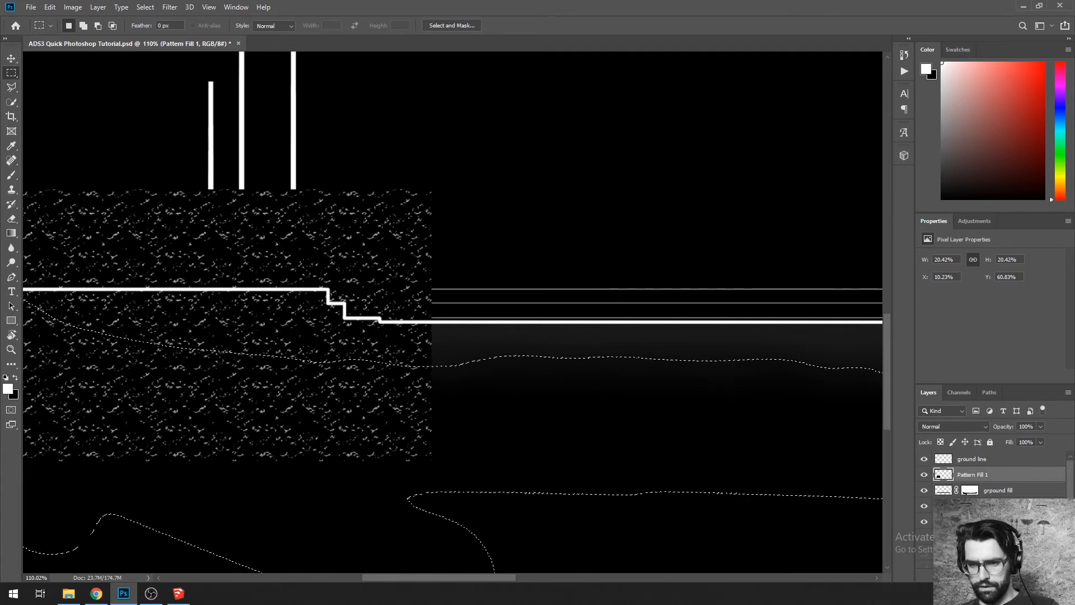
pyautogui.click(979, 576)
pyautogui.click(924, 490)
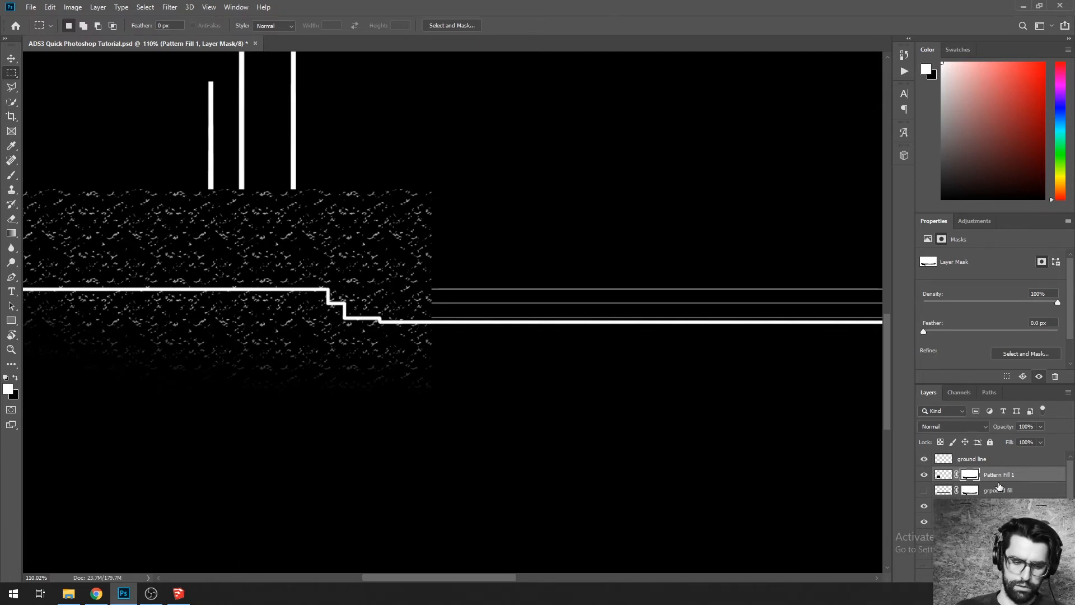
pyautogui.hotkey('ctrl', 'i')
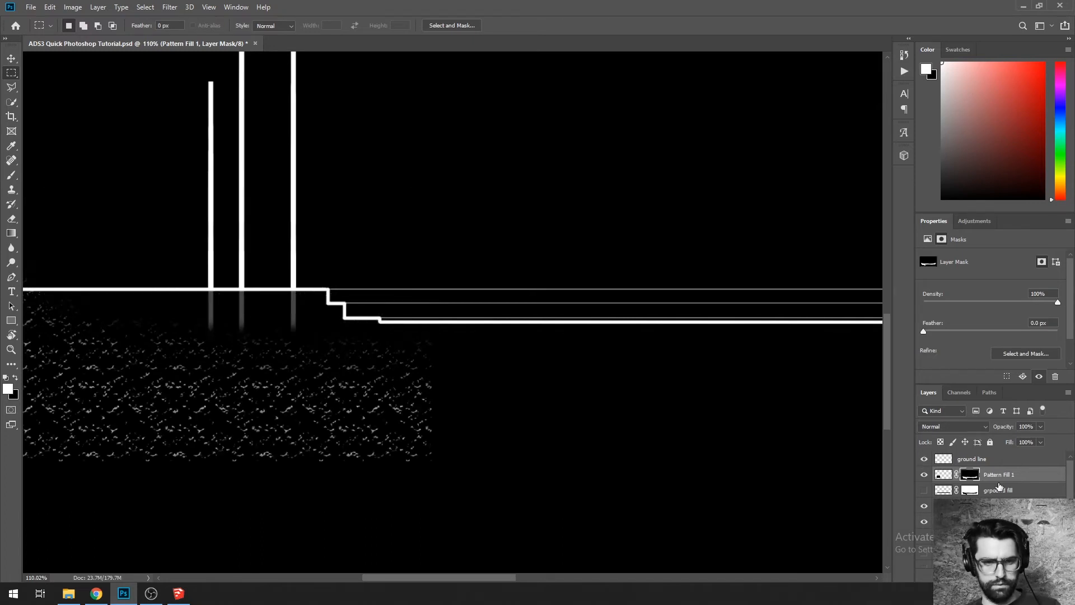
pyautogui.hotkey('ctrl', 'i')
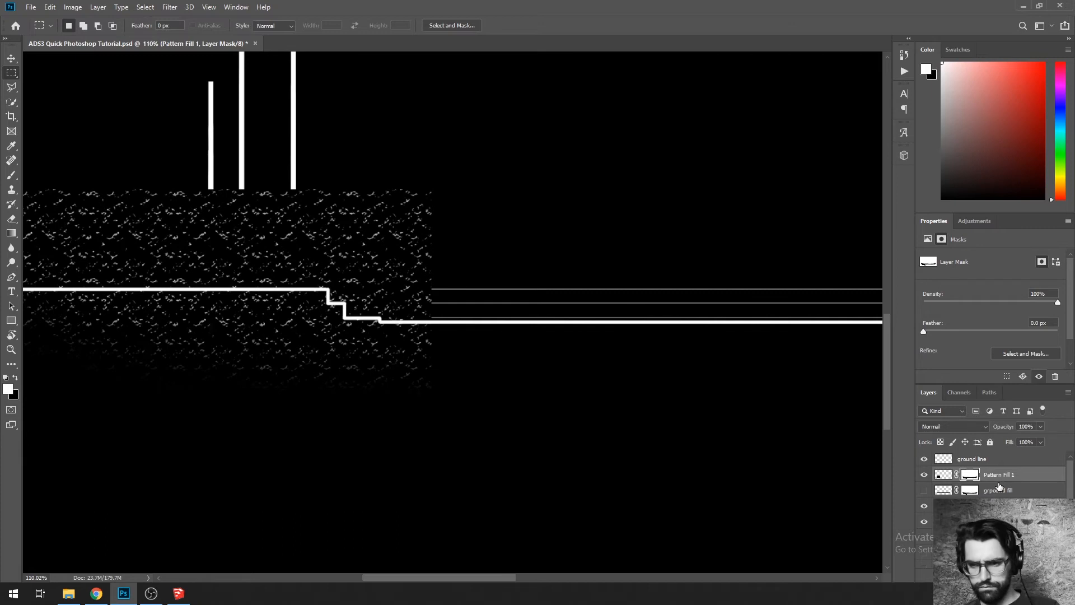
pyautogui.scroll(-4, 282, 307)
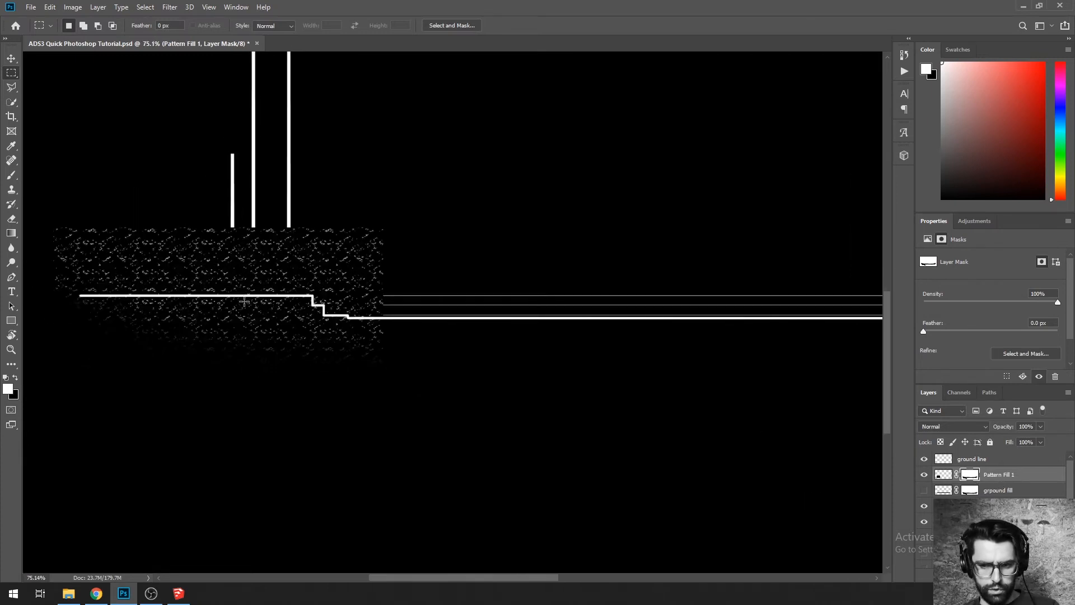
pyautogui.moveTo(206, 309); pyautogui.dragTo(276, 338)
pyautogui.moveTo(101, 232); pyautogui.dragTo(502, 323)
pyautogui.moveTo(503, 324); pyautogui.dragTo(503, 324)
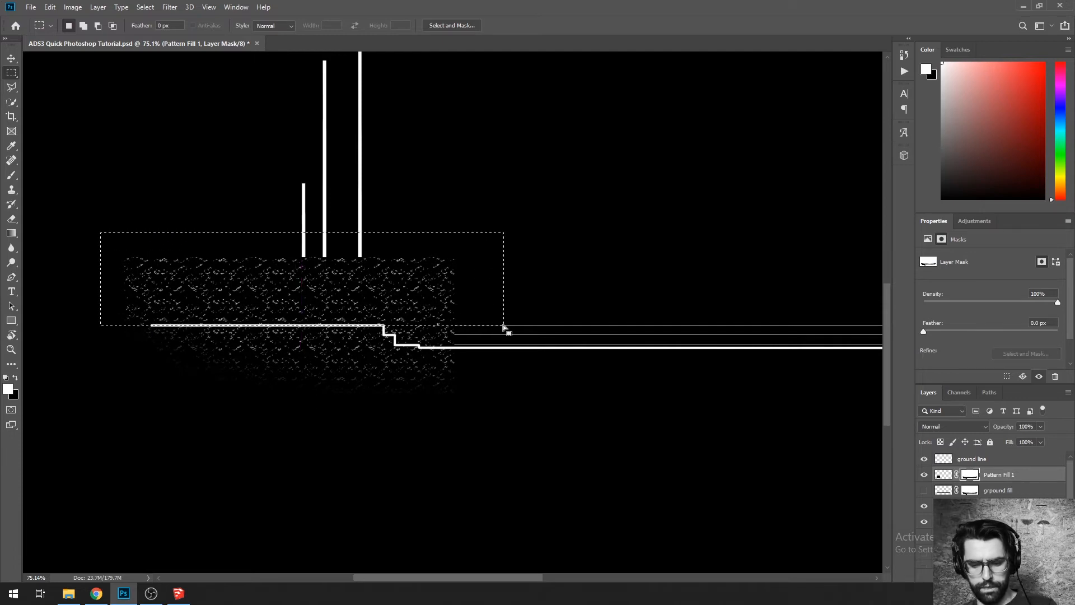
pyautogui.click(557, 340)
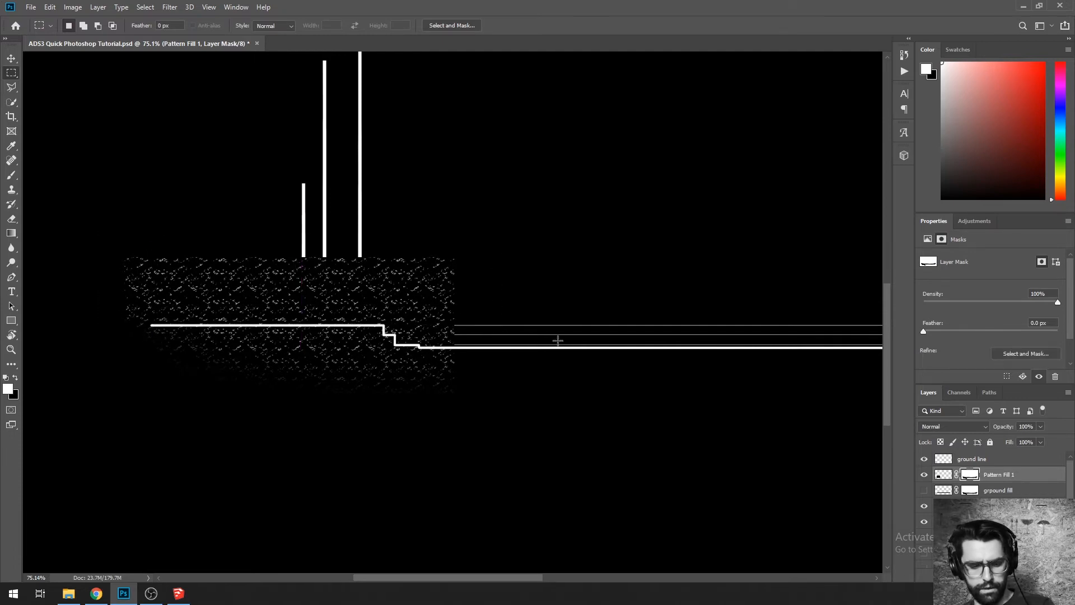
pyautogui.hotkey('ctrl', 'i')
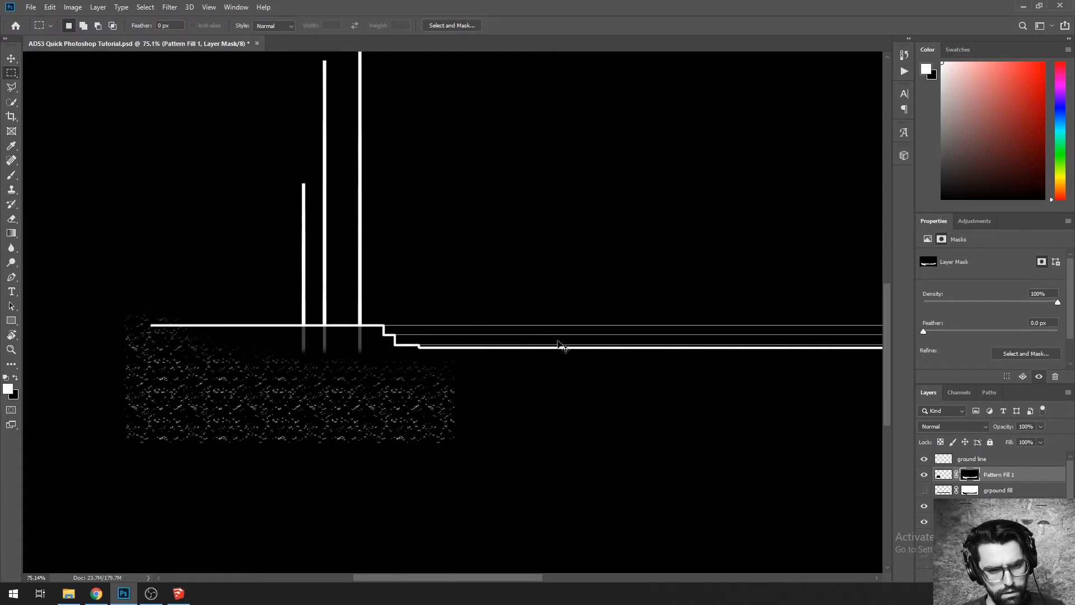
pyautogui.hotkey('ctrl', 'i')
# Step: Mask out the pattern above the left ground line and the adjoining steps using rectangular selections filled with black
pyautogui.moveTo(107, 247); pyautogui.dragTo(479, 324)
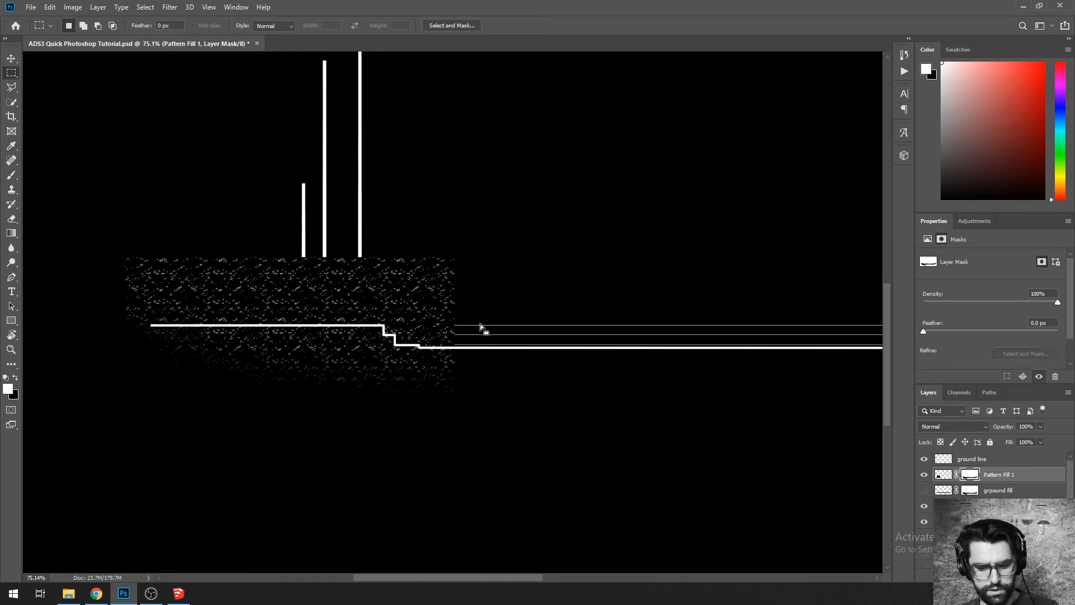
pyautogui.press('Delete')
pyautogui.hotkey('ctrl', 'd')
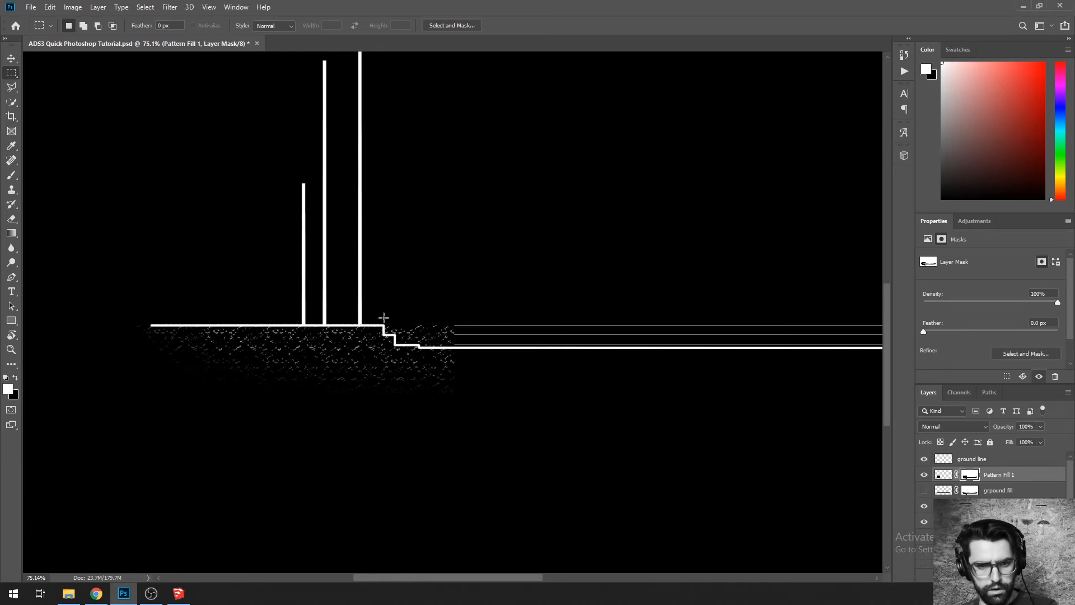
pyautogui.moveTo(383, 317); pyautogui.dragTo(489, 335)
pyautogui.press('Delete')
pyautogui.hotkey('ctrl', 'd')
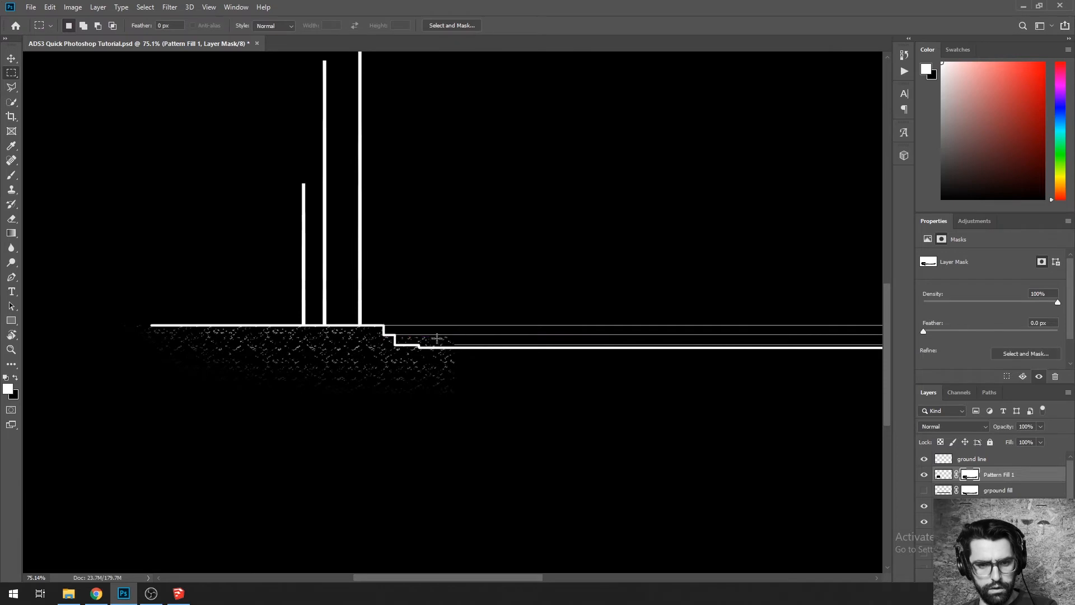
pyautogui.moveTo(397, 328); pyautogui.dragTo(482, 344)
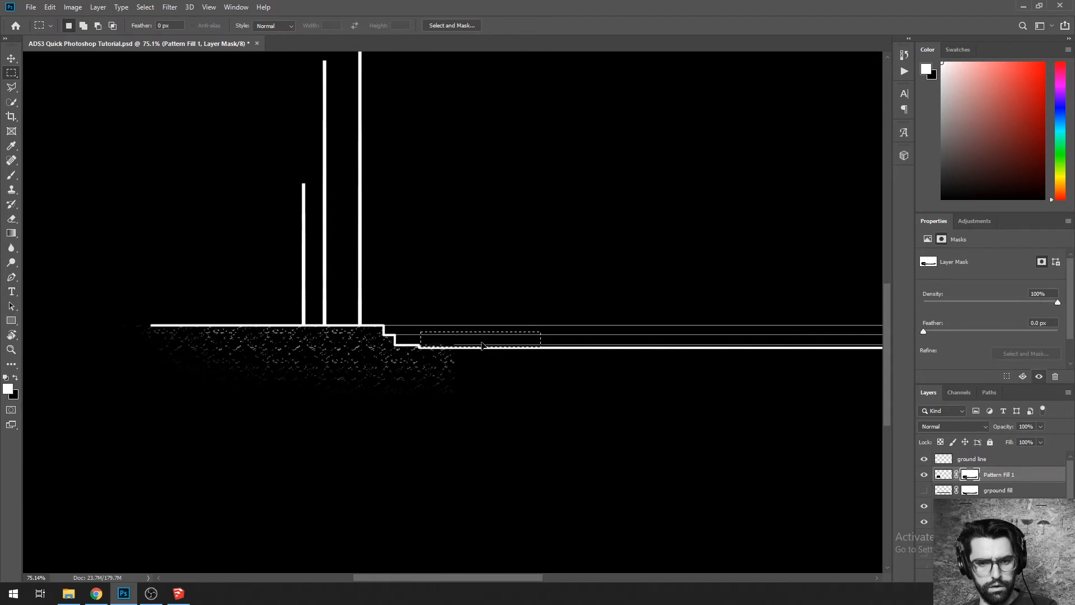
pyautogui.press('Delete')
pyautogui.hotkey('ctrl', 'd')
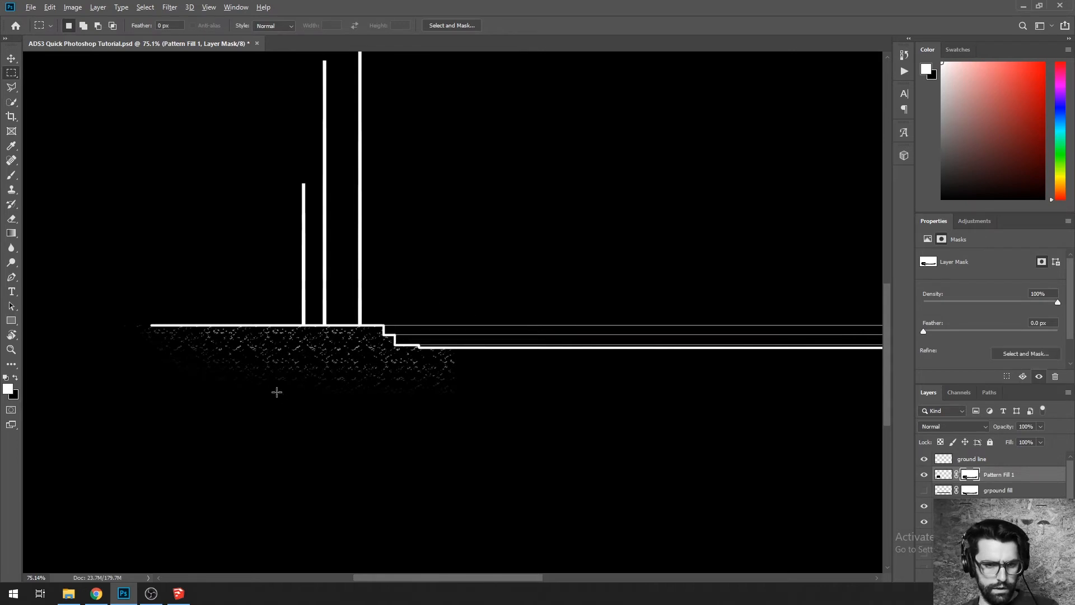
# Step: Examine the trimmed speckle texture beneath the left ground line and its transition to the lower ground
pyautogui.scroll(3, 277, 392)
pyautogui.scroll(-3, 241, 353)
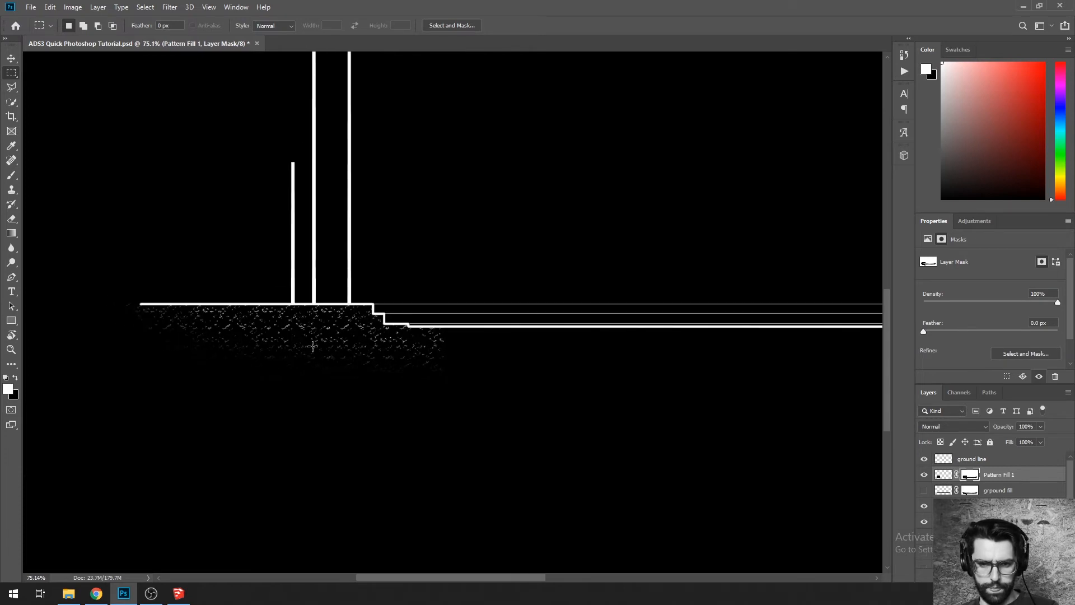
pyautogui.scroll(-2, 307, 347)
pyautogui.scroll(2, 372, 354)
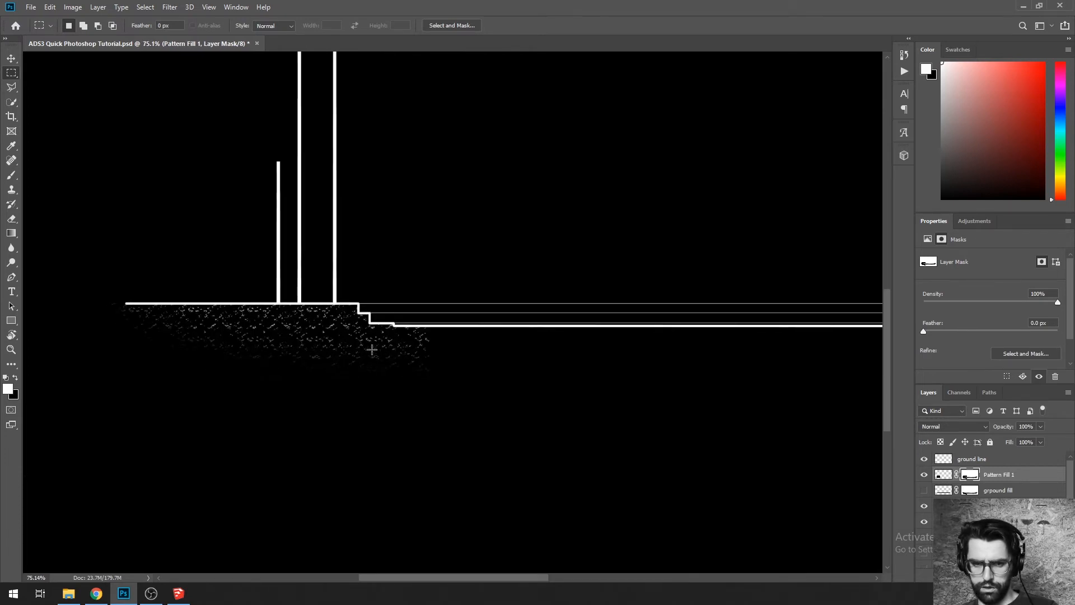
pyautogui.moveTo(468, 355); pyautogui.dragTo(357, 357)
pyautogui.scroll(-2, 257, 347)
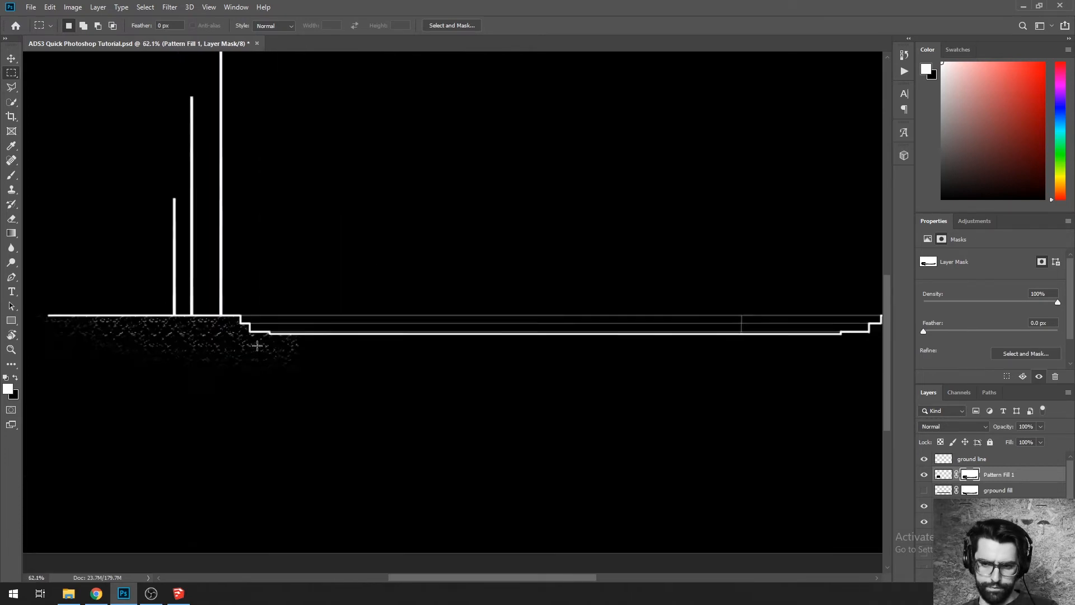
pyautogui.scroll(-1, 305, 342)
pyautogui.scroll(2, 305, 342)
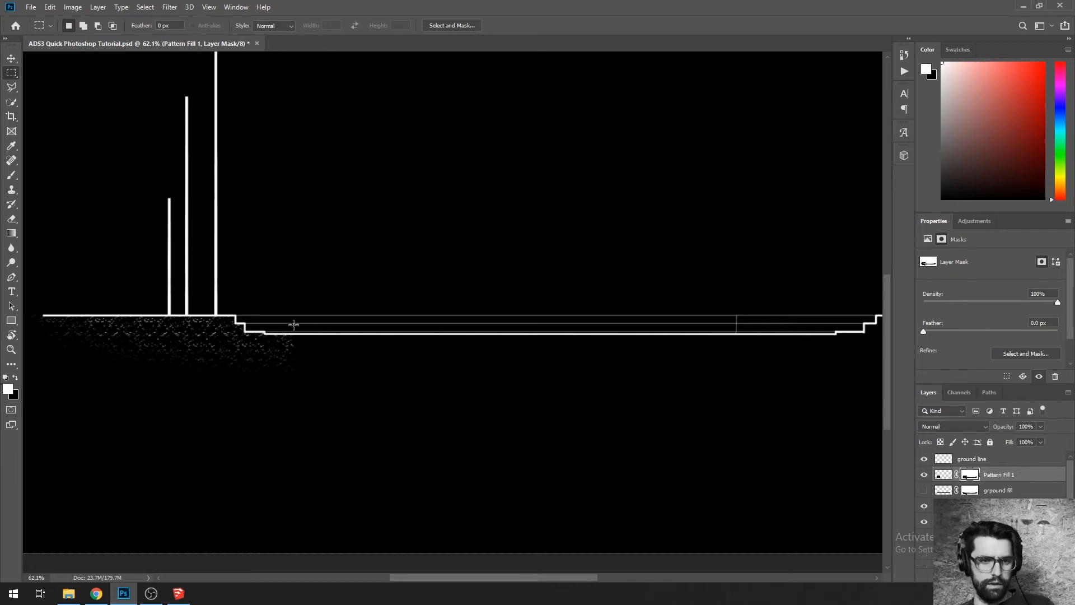
# Step: Clone the speckle texture on the Pattern Fill 1 layer with the Clone Stamp, extending it beneath the lower ground line
pyautogui.press('s')
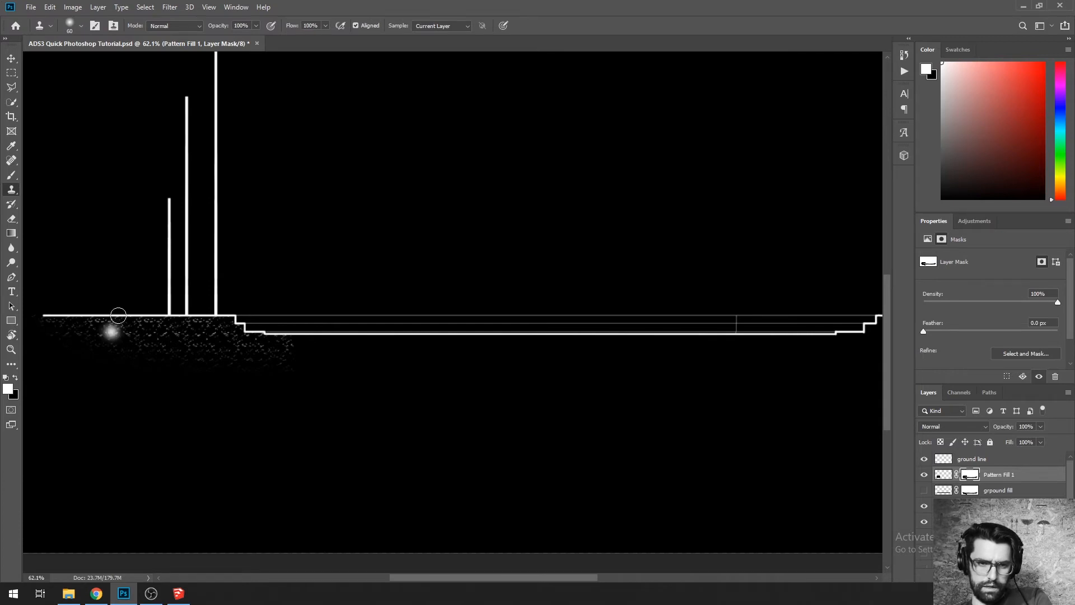
pyautogui.click(943, 476)
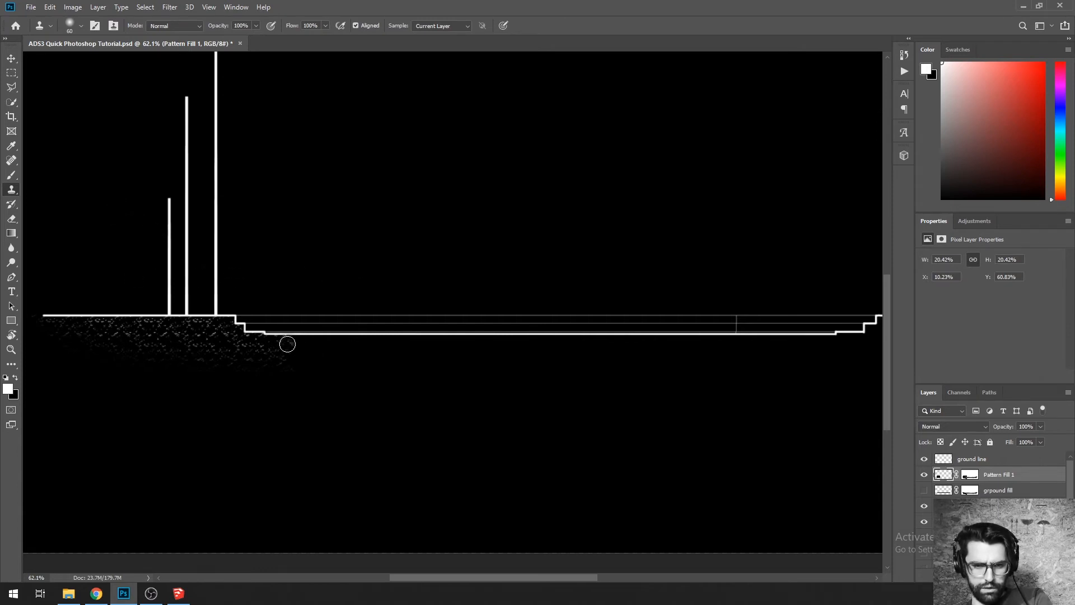
pyautogui.moveTo(289, 344)
pyautogui.mouseDown()
pyautogui.moveTo(425, 343)
pyautogui.moveTo(293, 352)
pyautogui.moveTo(278, 357)
pyautogui.moveTo(357, 367)
pyautogui.moveTo(284, 382)
pyautogui.moveTo(377, 378)
pyautogui.moveTo(377, 360)
pyautogui.moveTo(357, 351)
pyautogui.moveTo(513, 349)
pyautogui.moveTo(435, 345)
pyautogui.moveTo(543, 345)
pyautogui.moveTo(351, 369)
pyautogui.moveTo(344, 353)
pyautogui.moveTo(586, 371)
pyautogui.moveTo(429, 361)
pyautogui.moveTo(559, 358)
pyautogui.moveTo(572, 345)
pyautogui.moveTo(680, 349)
pyautogui.moveTo(411, 368)
pyautogui.mouseUp()
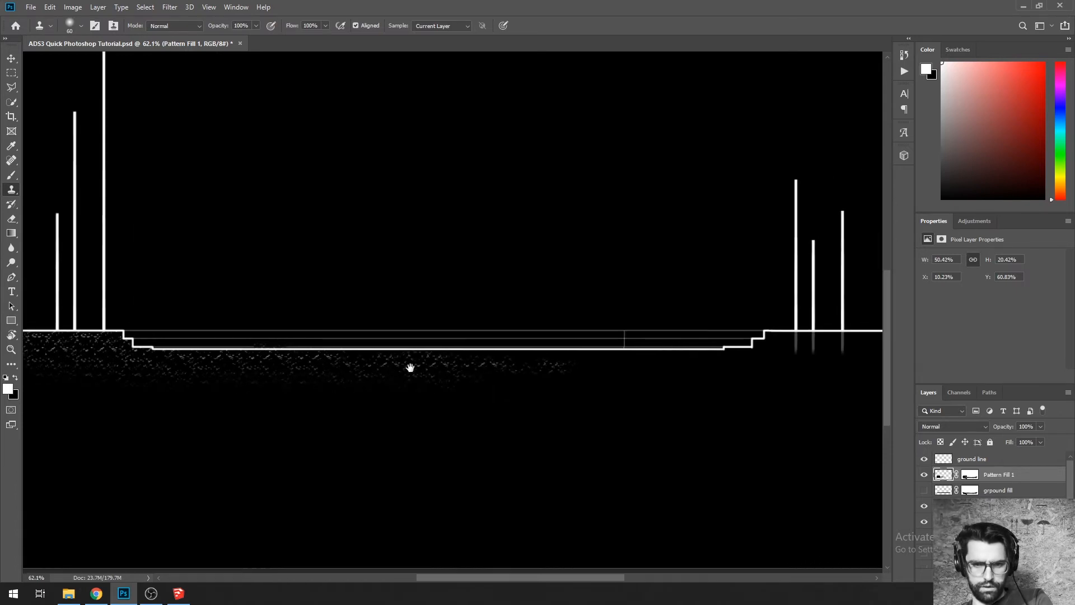
pyautogui.press('super')
pyautogui.press('super')
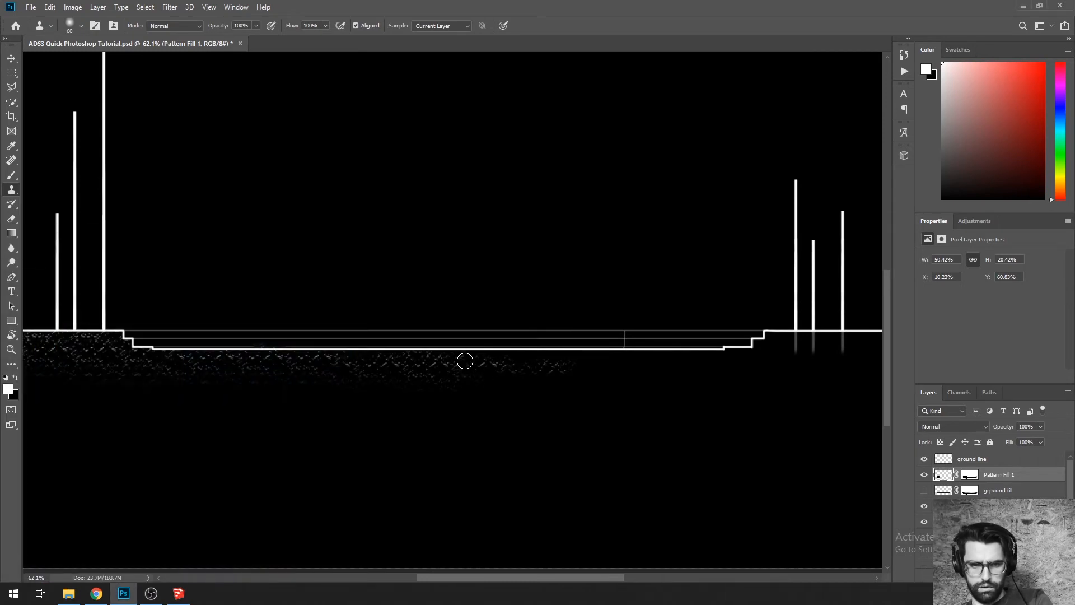
pyautogui.moveTo(465, 361)
pyautogui.mouseDown()
pyautogui.moveTo(749, 363)
pyautogui.moveTo(408, 380)
pyautogui.moveTo(650, 391)
pyautogui.moveTo(301, 402)
pyautogui.moveTo(289, 379)
pyautogui.moveTo(318, 371)
pyautogui.mouseUp()
pyautogui.moveTo(538, 393)
pyautogui.mouseDown()
pyautogui.moveTo(242, 401)
pyautogui.moveTo(320, 406)
pyautogui.mouseUp()
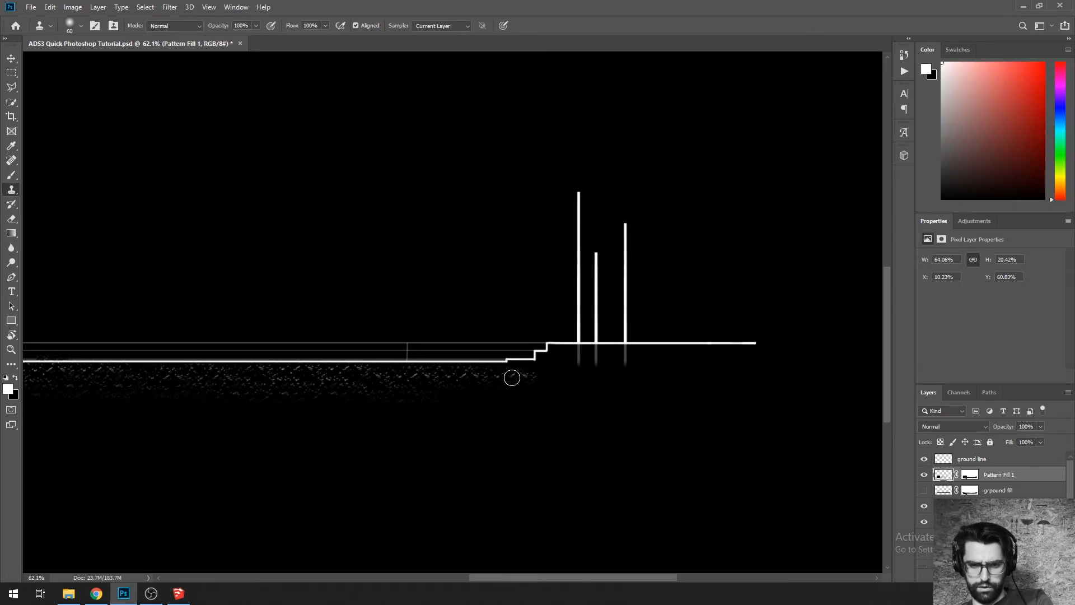
# Step: Clone more speckle texture beneath the right-hand steps and along the raised ground to the line's right end
pyautogui.moveTo(511, 372)
pyautogui.mouseDown()
pyautogui.moveTo(549, 369)
pyautogui.moveTo(498, 386)
pyautogui.moveTo(554, 401)
pyautogui.moveTo(389, 420)
pyautogui.moveTo(599, 388)
pyautogui.moveTo(488, 416)
pyautogui.moveTo(388, 385)
pyautogui.moveTo(510, 365)
pyautogui.moveTo(559, 370)
pyautogui.moveTo(542, 355)
pyautogui.moveTo(616, 360)
pyautogui.moveTo(434, 382)
pyautogui.mouseUp()
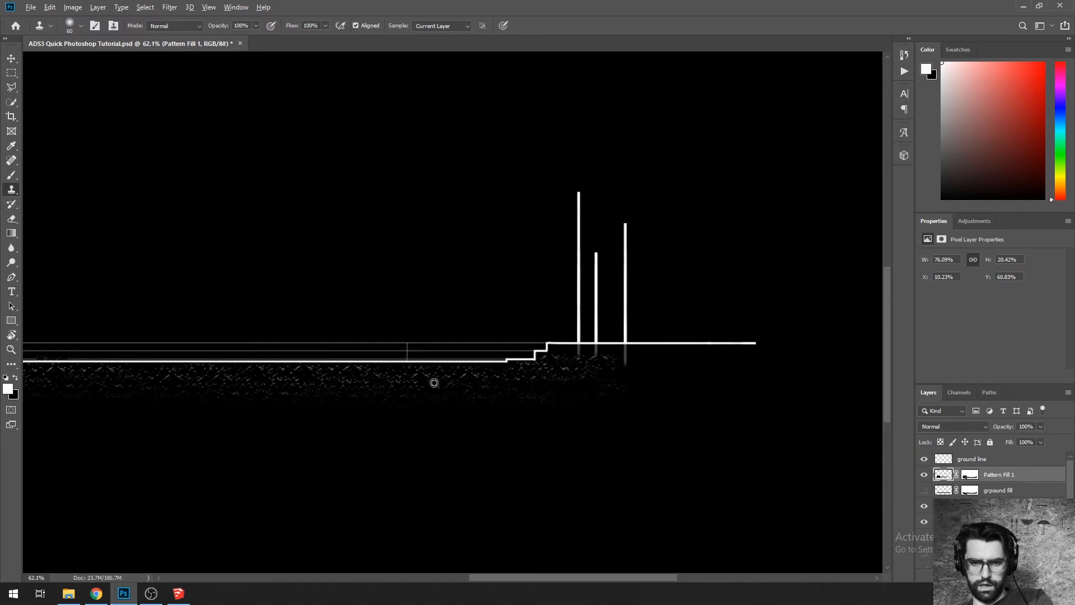
pyautogui.keyDown('alt'); pyautogui.click(412, 377); pyautogui.keyUp('alt')
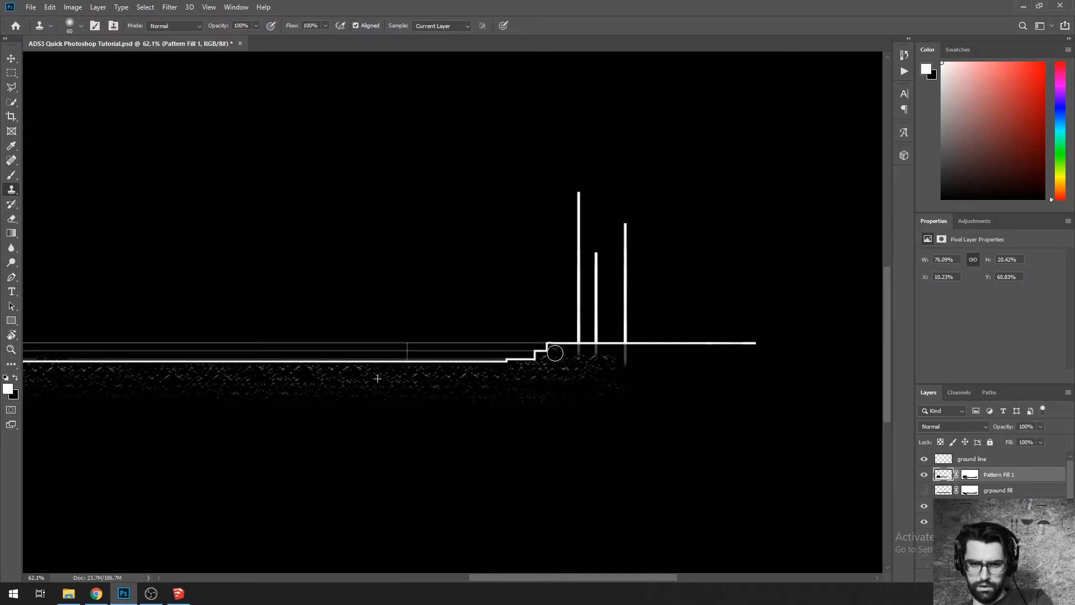
pyautogui.moveTo(555, 352)
pyautogui.mouseDown()
pyautogui.moveTo(766, 353)
pyautogui.moveTo(568, 356)
pyautogui.moveTo(584, 367)
pyautogui.moveTo(728, 360)
pyautogui.moveTo(563, 392)
pyautogui.moveTo(764, 354)
pyautogui.mouseUp()
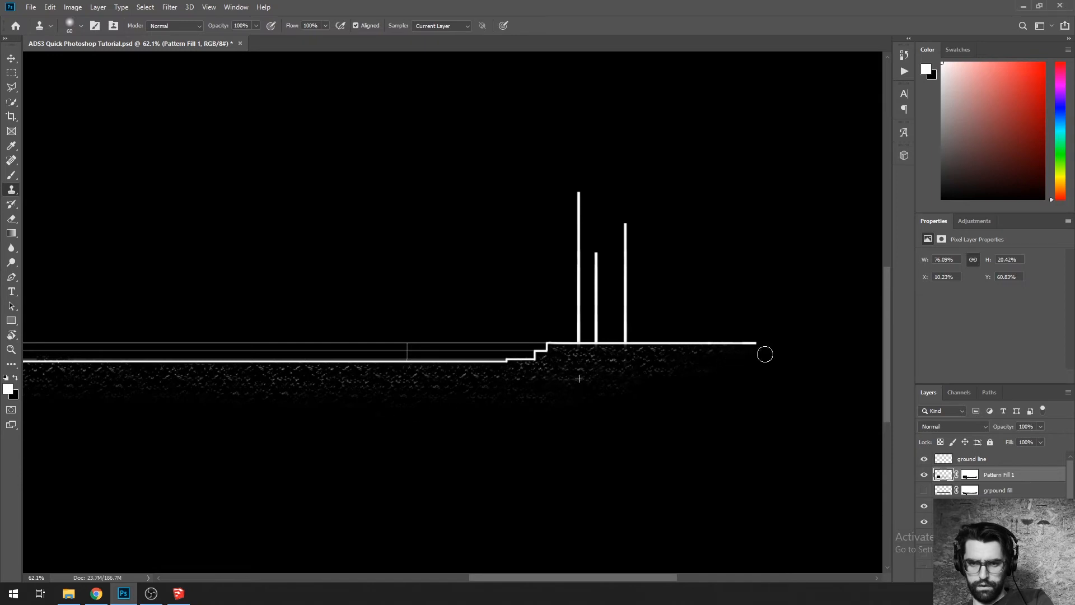
# Step: Move the Section vertical layer above the ground line layer in the stack
pyautogui.scroll(1, 984, 465)
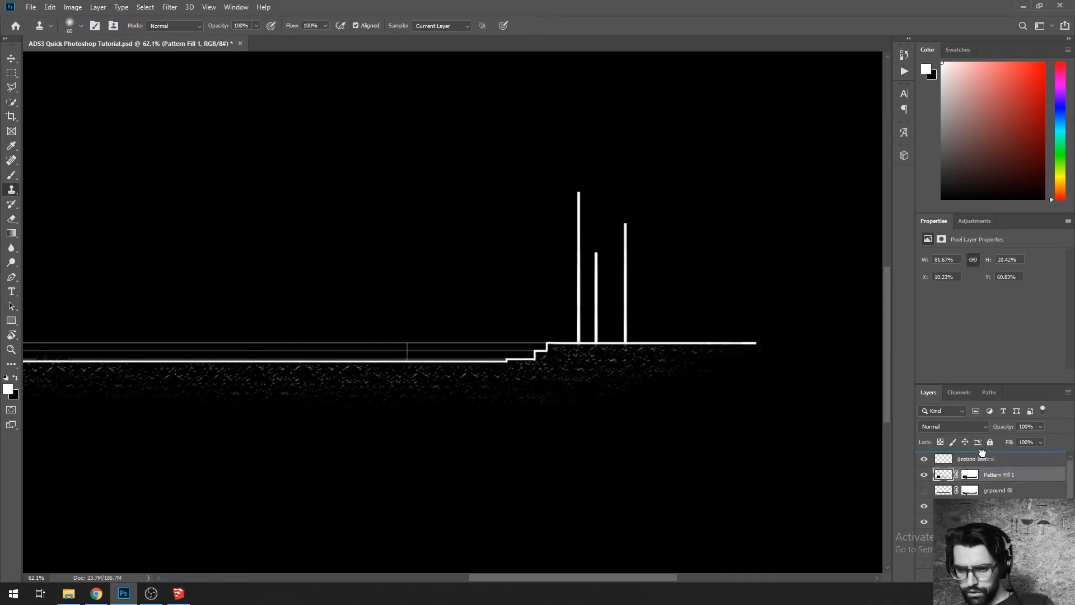
pyautogui.click(984, 458)
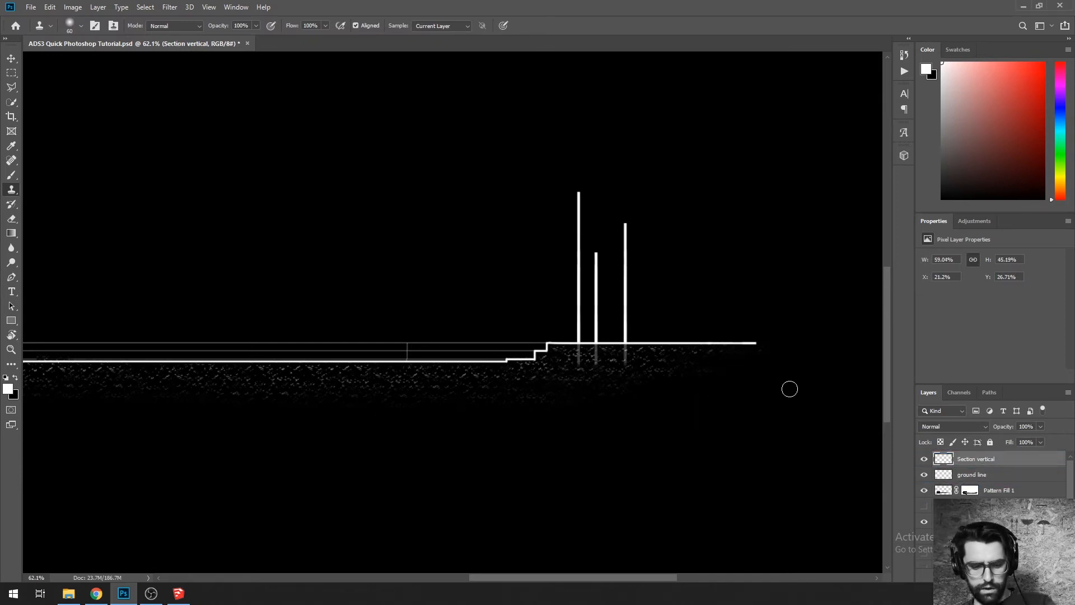
pyautogui.press('m')
pyautogui.scroll(-3, 721, 322)
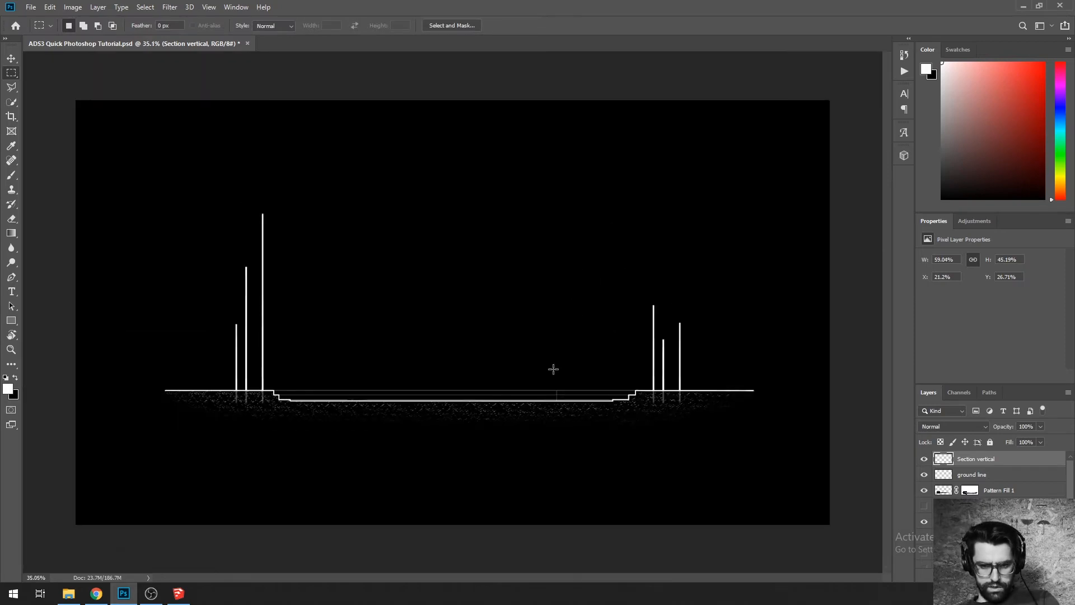
# Step: Soften the lower edge of the speckle texture along the whole ground by erasing on the Pattern Fill 1 layer mask
pyautogui.scroll(-1, 643, 445)
pyautogui.scroll(10, 599, 452)
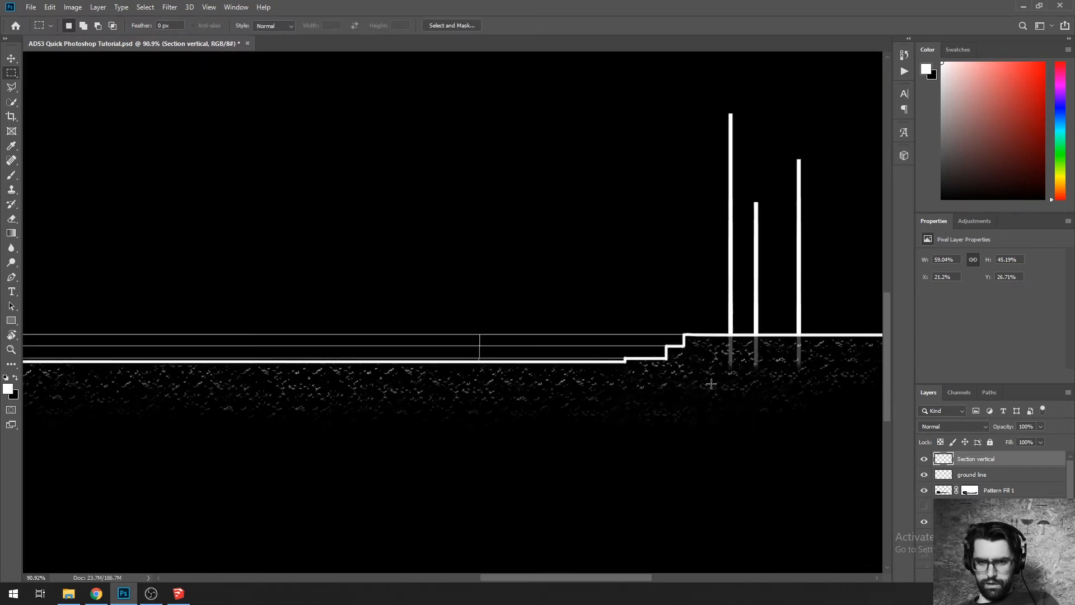
pyautogui.scroll(-7, 621, 370)
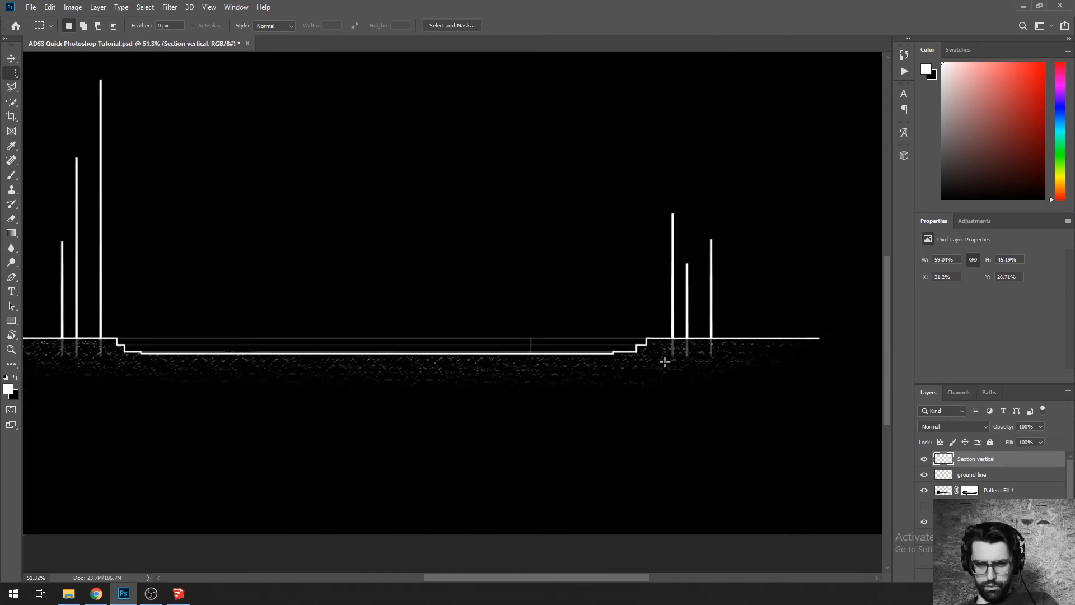
pyautogui.scroll(2, 537, 415)
pyautogui.scroll(1, 546, 423)
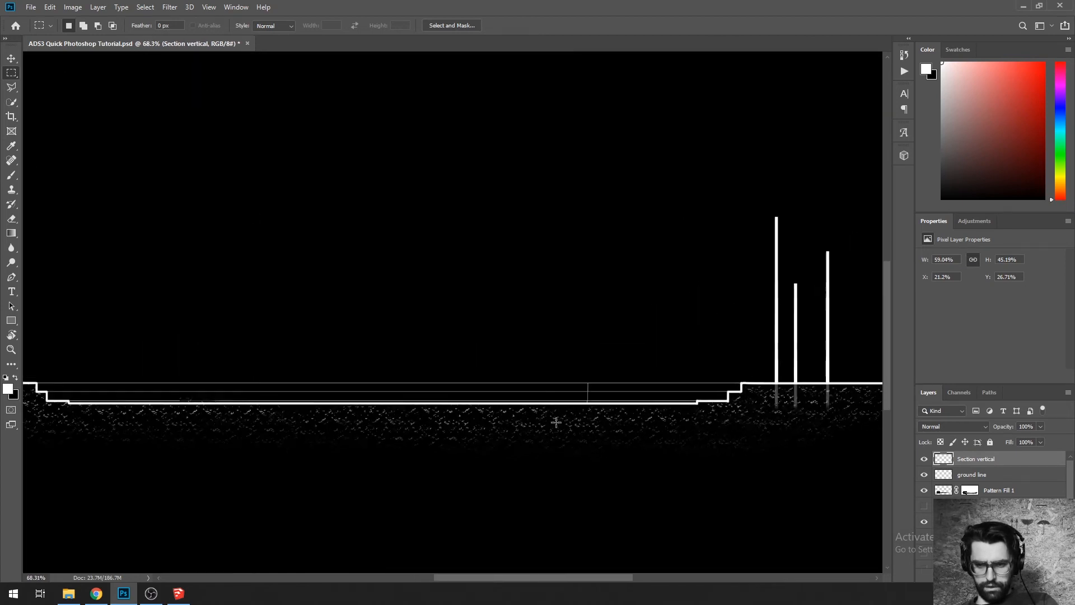
pyautogui.click(977, 491)
pyautogui.moveTo(478, 469); pyautogui.dragTo(619, 430)
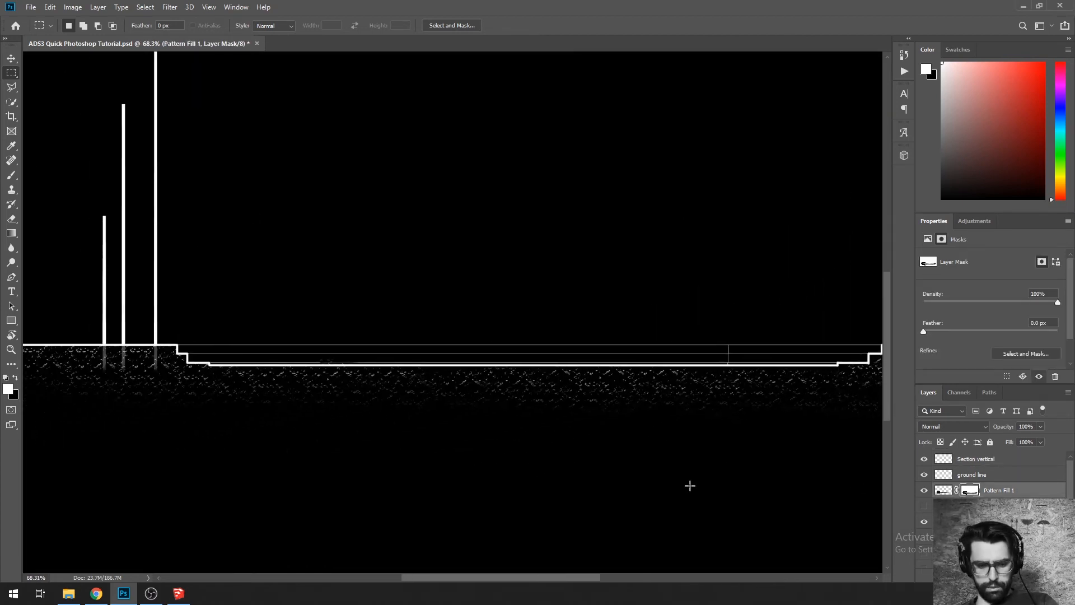
pyautogui.moveTo(618, 488); pyautogui.dragTo(707, 488)
pyautogui.press('e')
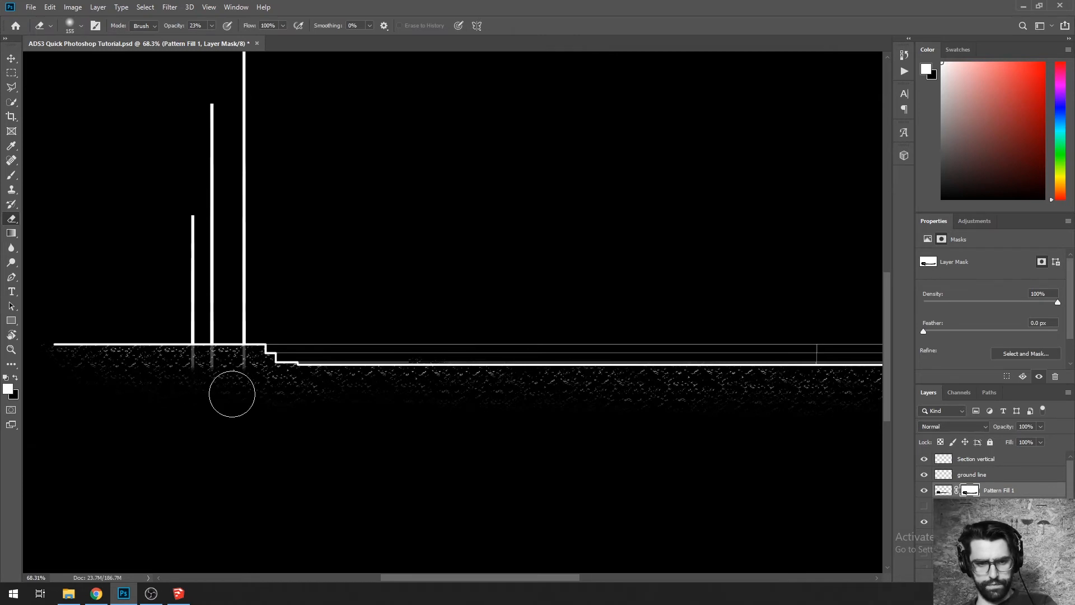
pyautogui.moveTo(607, 426); pyautogui.dragTo(223, 456)
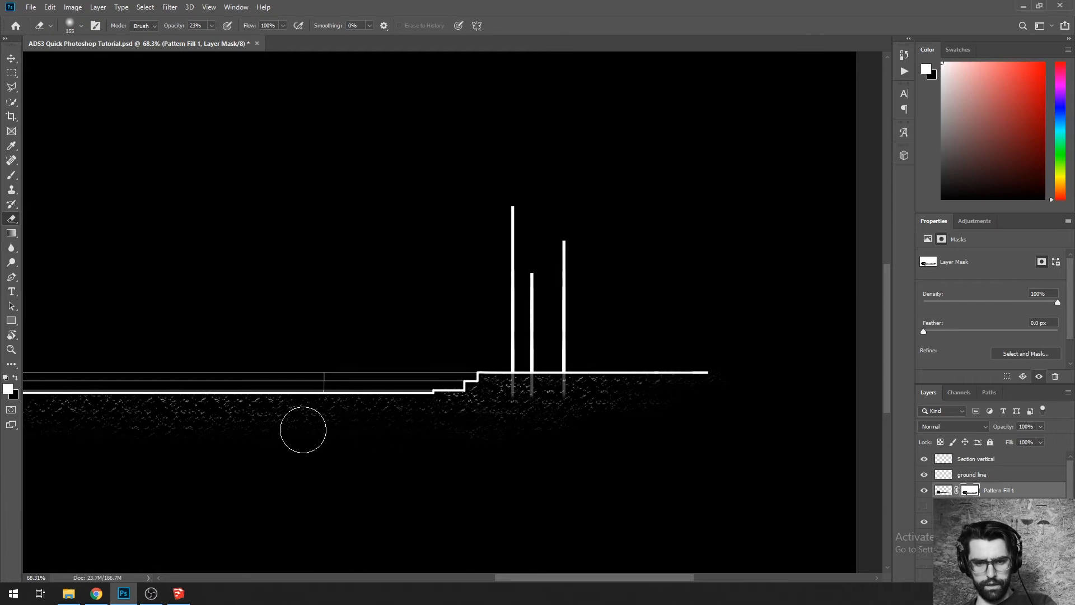
pyautogui.moveTo(392, 458); pyautogui.dragTo(521, 433)
pyautogui.moveTo(441, 442)
pyautogui.mouseDown()
pyautogui.moveTo(492, 442)
pyautogui.moveTo(380, 408)
pyautogui.moveTo(456, 415)
pyautogui.mouseUp()
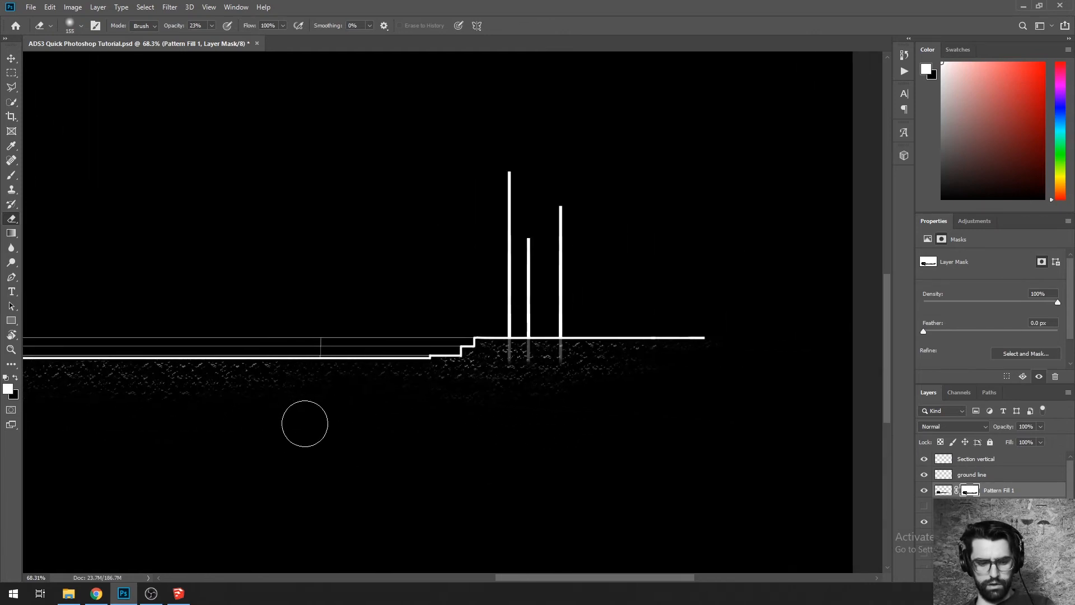
# Step: Lower the opacity of the Pattern Fill 1 layer to 71%
pyautogui.press('m')
pyautogui.scroll(-3, 415, 404)
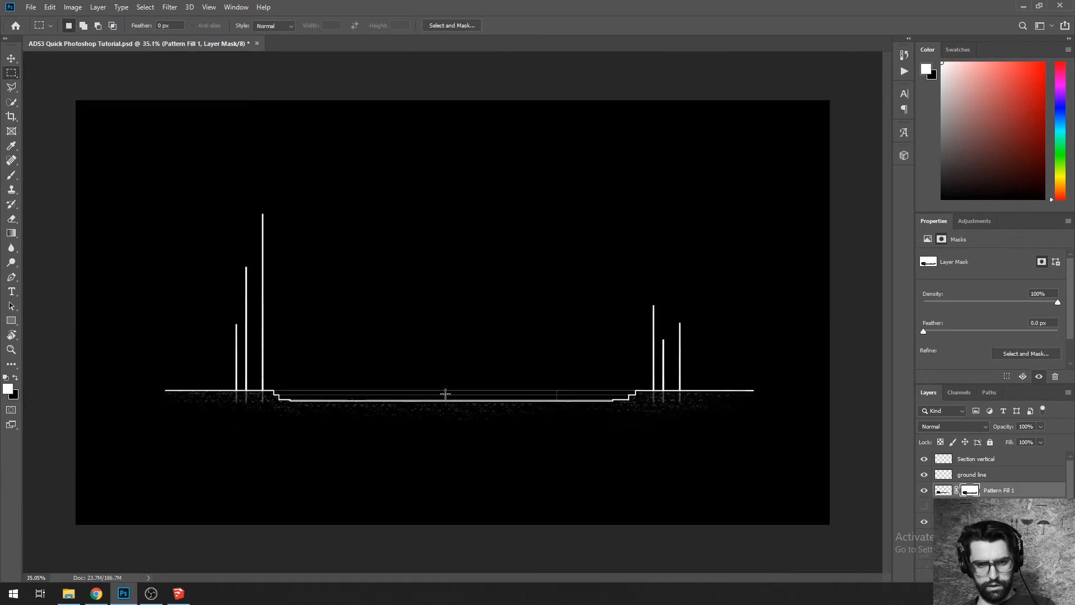
pyautogui.scroll(1, 439, 419)
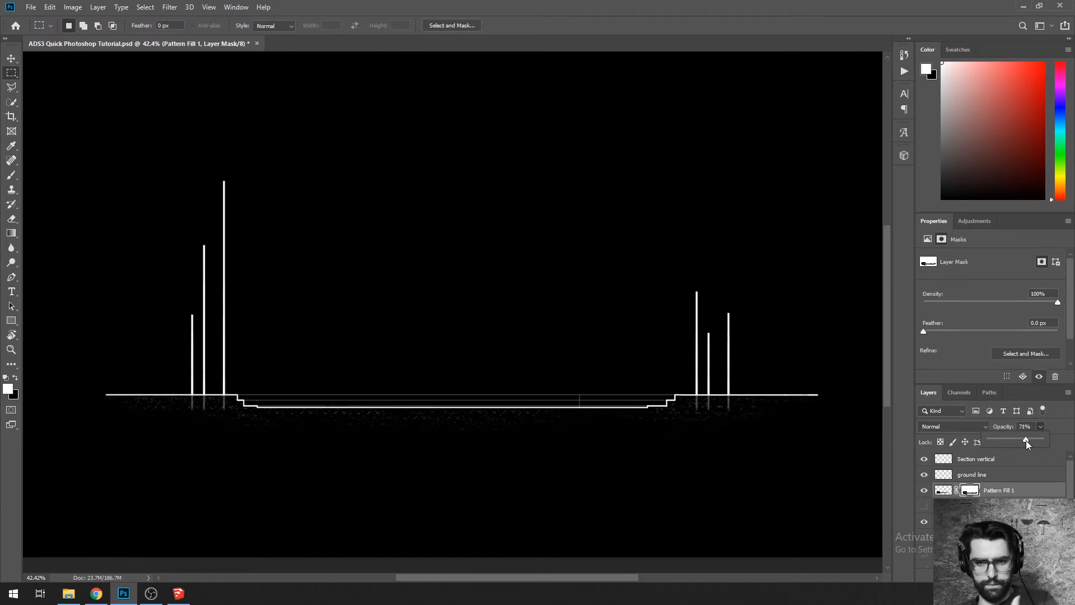
pyautogui.click(497, 342)
# Step: Switch to Chrome to examine the foliage in the sanrocco_6_motto_1.jpg reference, and compare it with the section drawing in Photoshop
pyautogui.hotkey('alt', 'Tab')
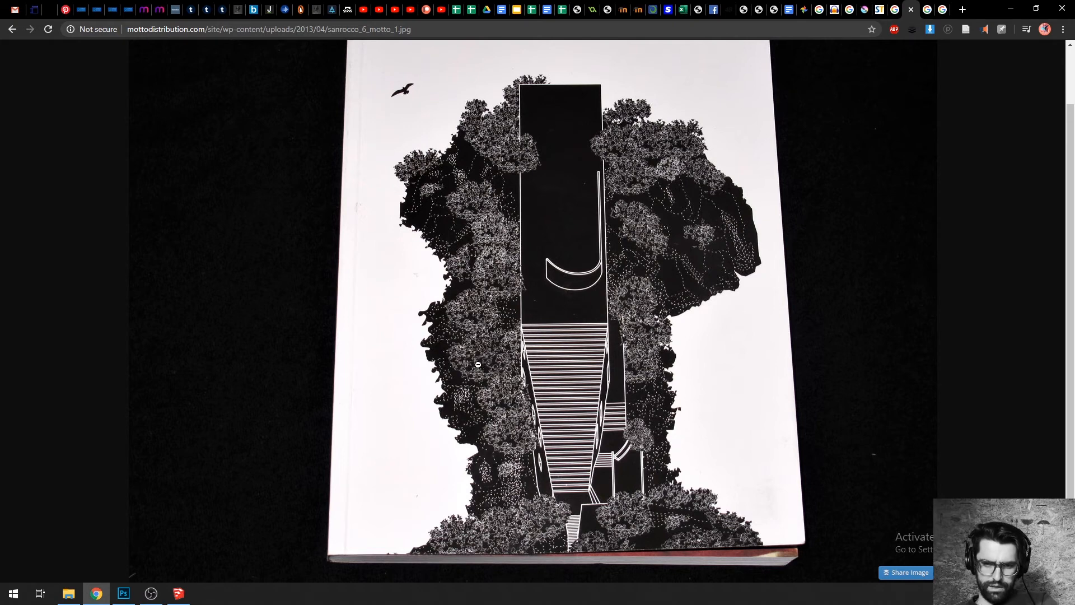
pyautogui.hotkey('alt', 'Tab')
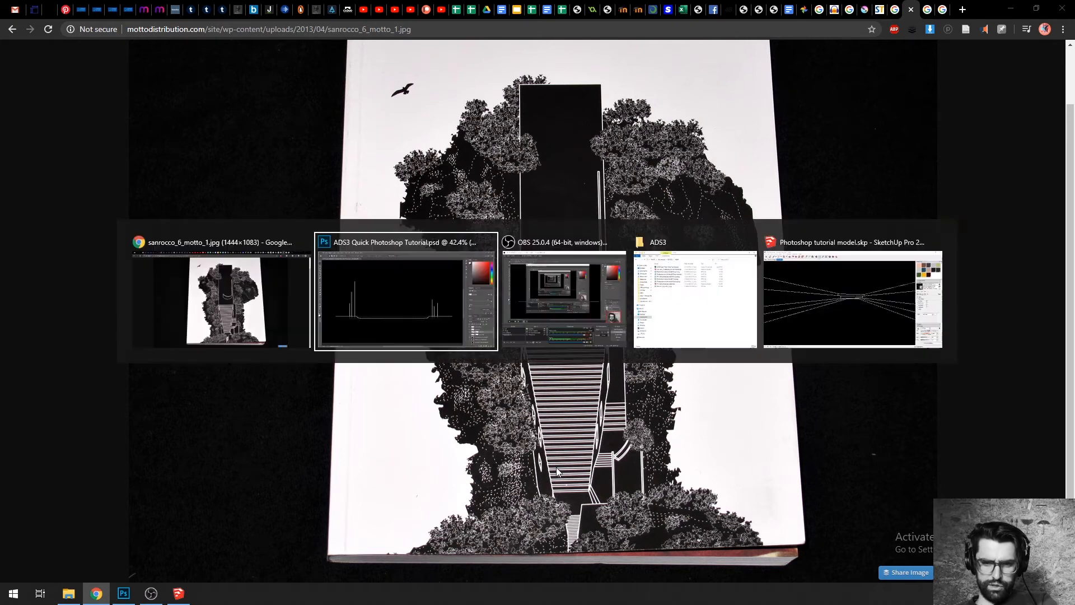
pyautogui.scroll(2, 467, 448)
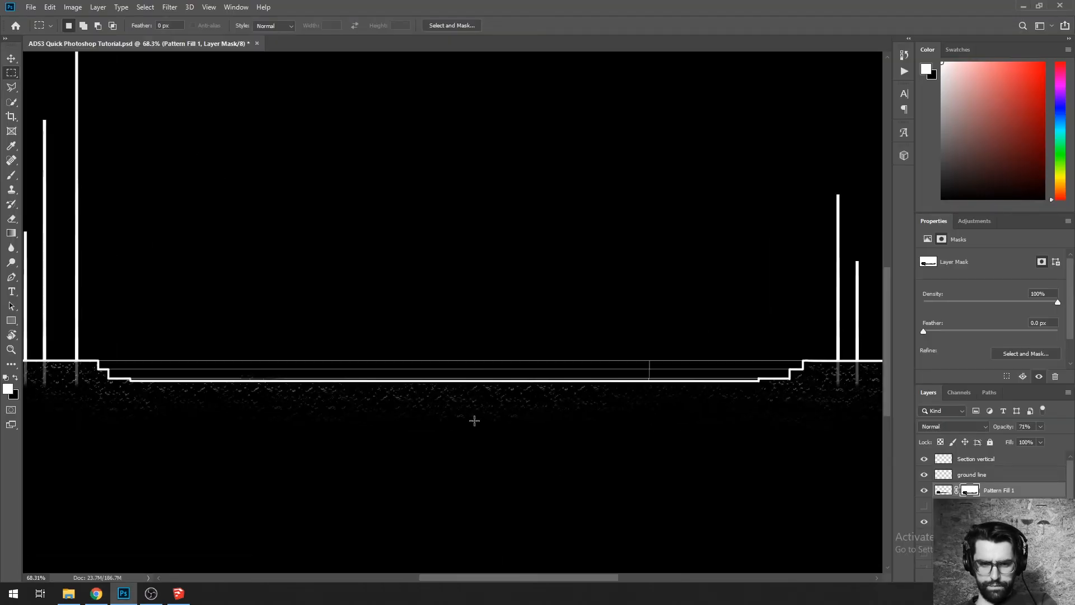
pyautogui.scroll(-3, 964, 492)
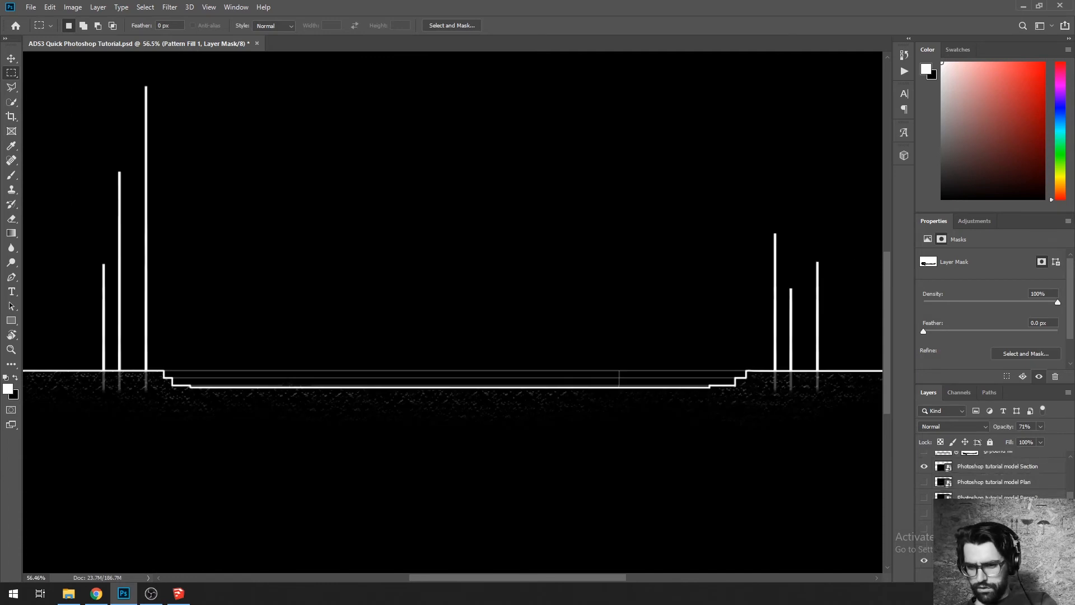
# Step: Show the book cover reference layer and hide the Photoshop tutorial model Section layer to expose the foliage
pyautogui.click(924, 545)
pyautogui.moveTo(588, 286); pyautogui.dragTo(563, 417)
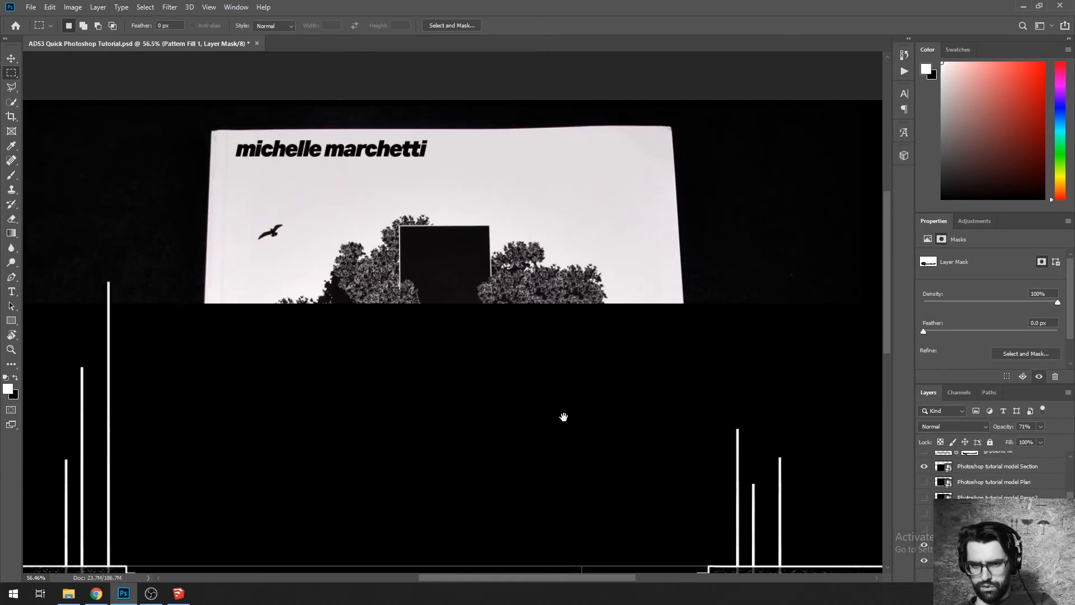
pyautogui.click(924, 467)
pyautogui.moveTo(530, 489); pyautogui.dragTo(538, 428)
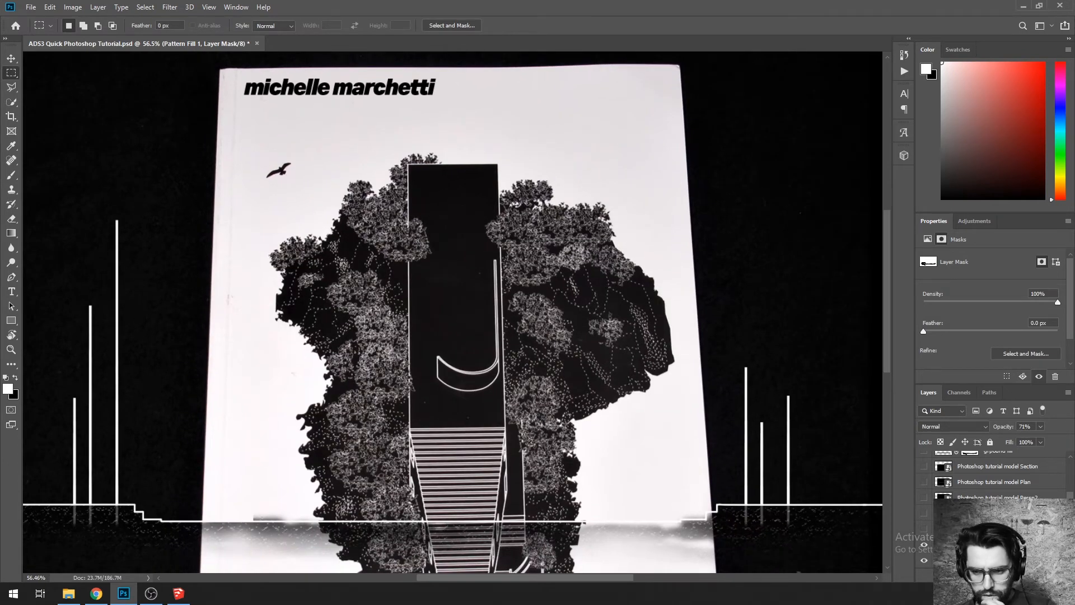
# Step: Copy a rectangular patch of foliage from the left side of the book cover layer onto a new layer
pyautogui.click(977, 545)
pyautogui.moveTo(348, 321); pyautogui.dragTo(406, 439)
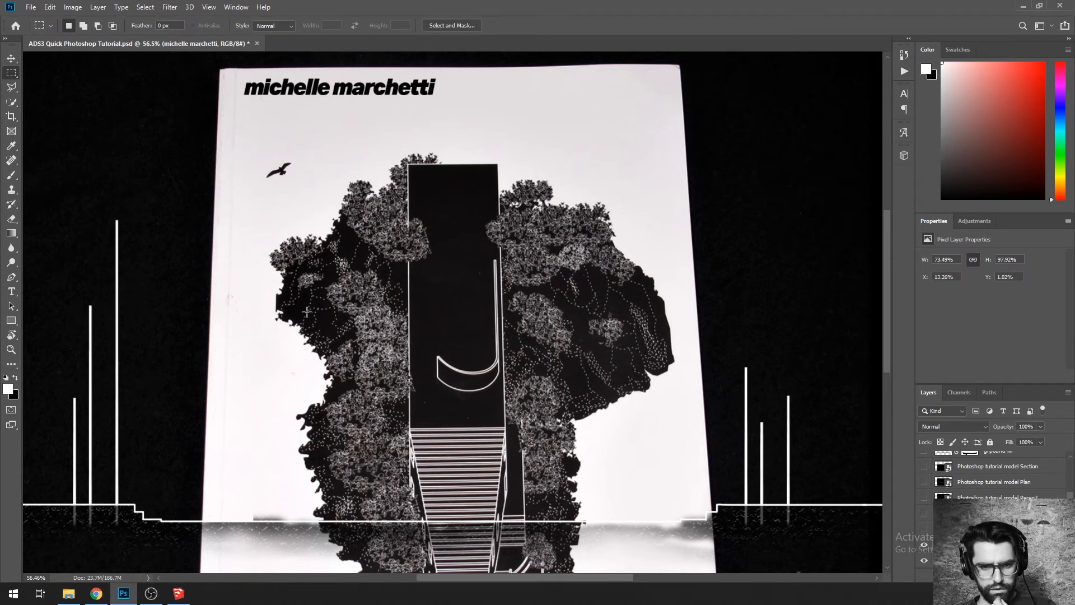
pyautogui.moveTo(307, 312); pyautogui.dragTo(401, 439)
pyautogui.rightClick(374, 438)
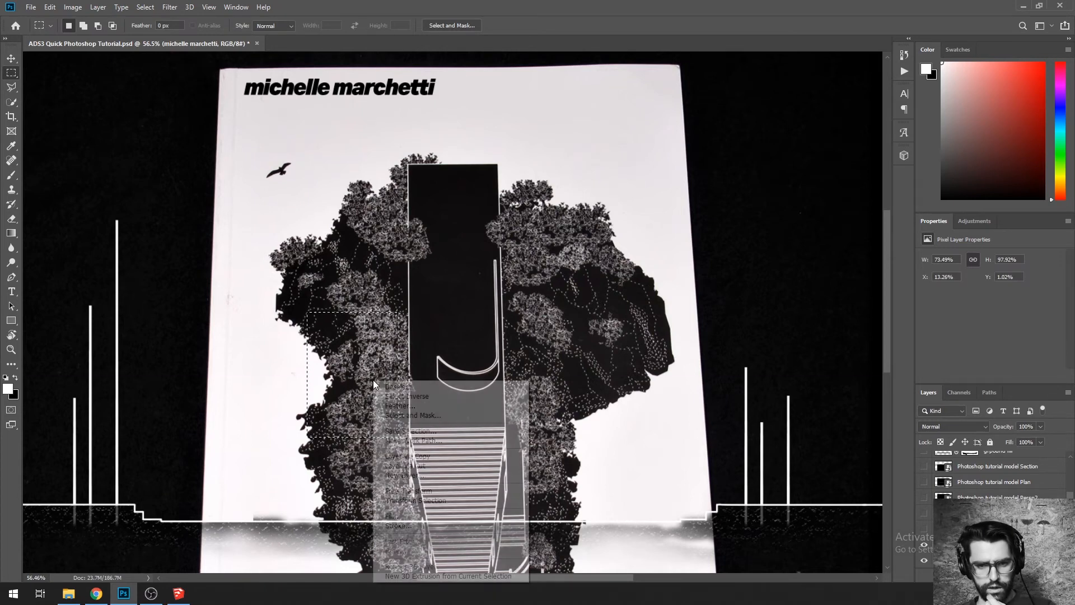
pyautogui.click(420, 457)
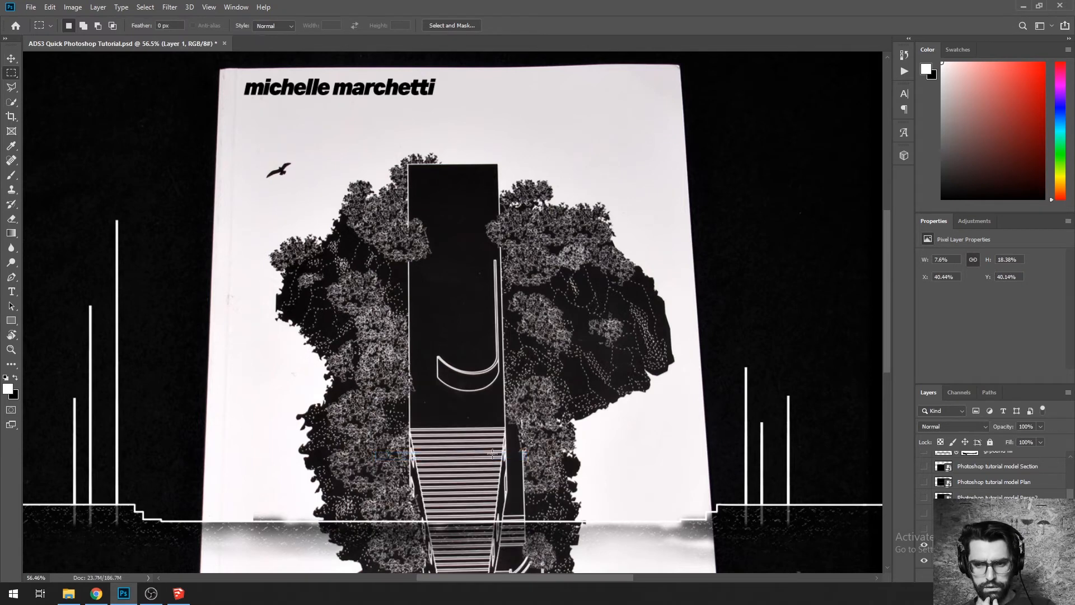
# Step: Place Layer 1 above the Photoshop tutorial model Section layer, show the section model again, and hide the book cover reference
pyautogui.scroll(2, 975, 464)
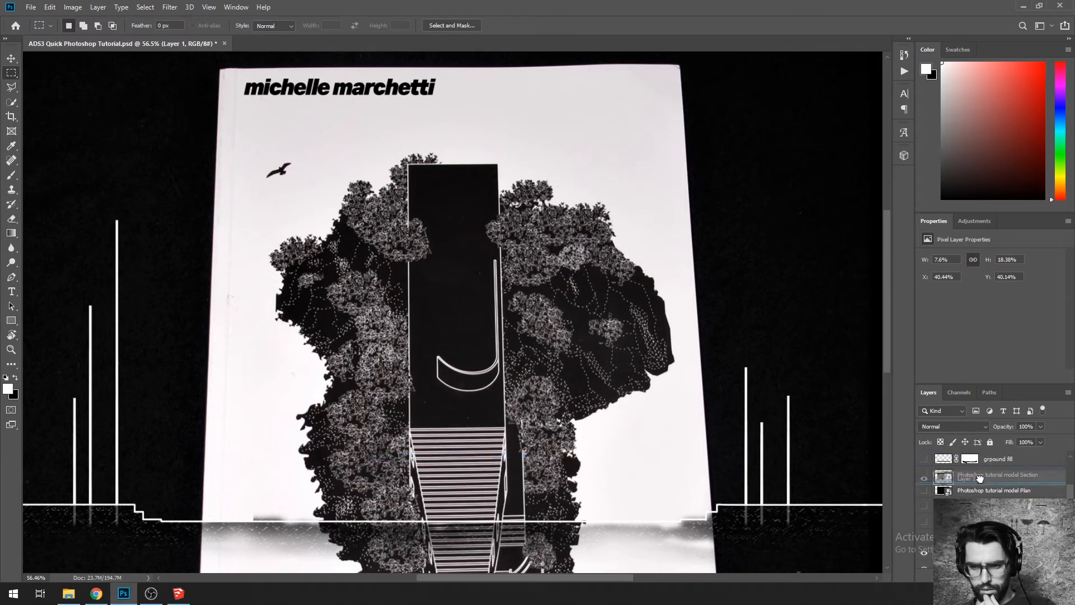
pyautogui.click(924, 492)
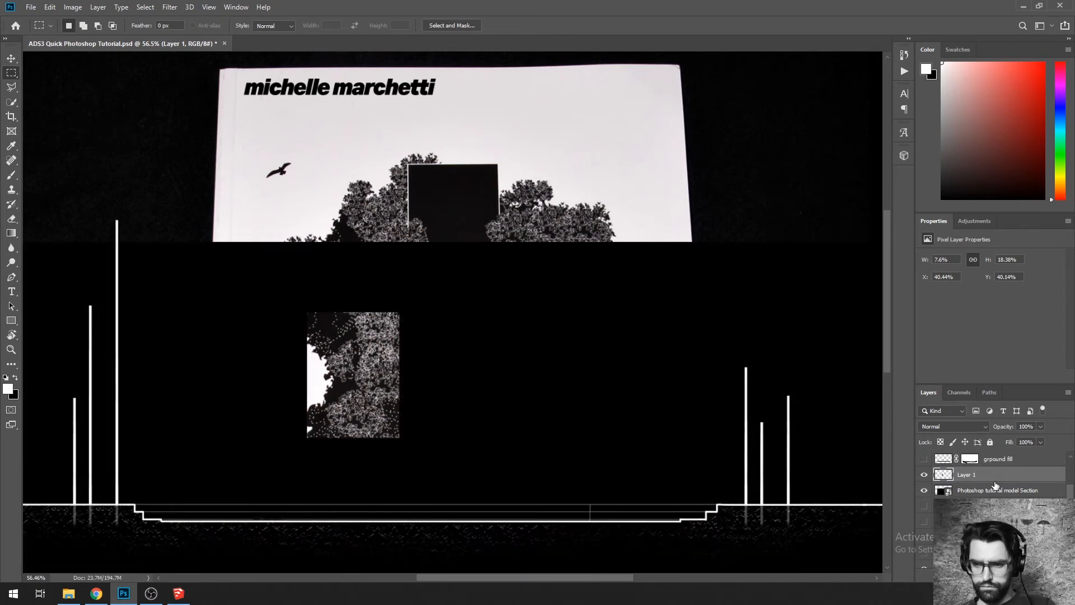
pyautogui.scroll(-1, 995, 485)
pyautogui.scroll(-3, 532, 307)
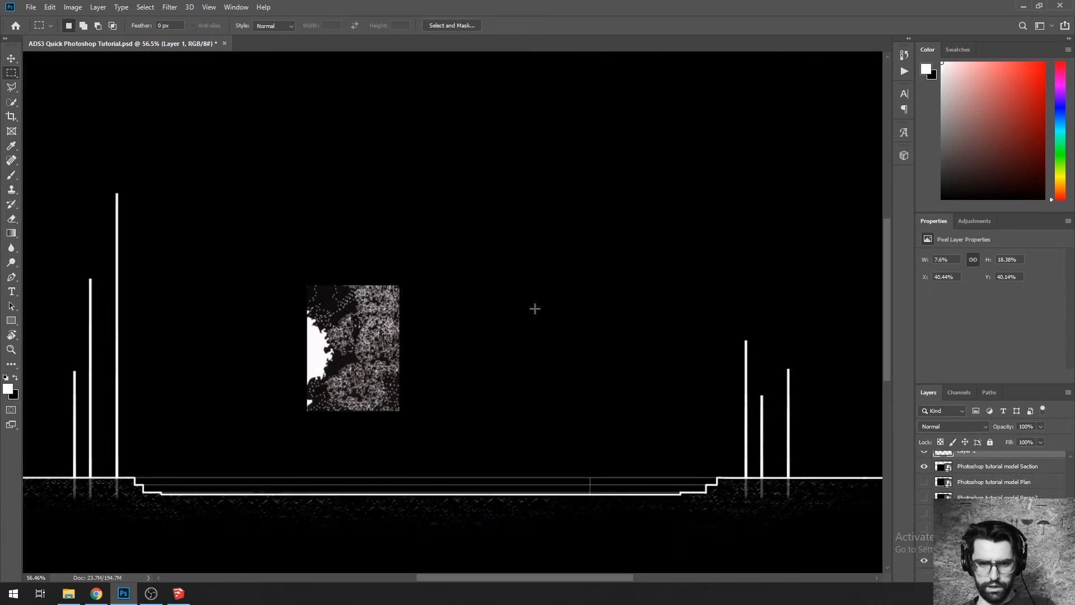
# Step: Position the foliage patch on the left ground line behind the vertical posts and rename its layer Tree
pyautogui.hscroll(-5, 523, 394)
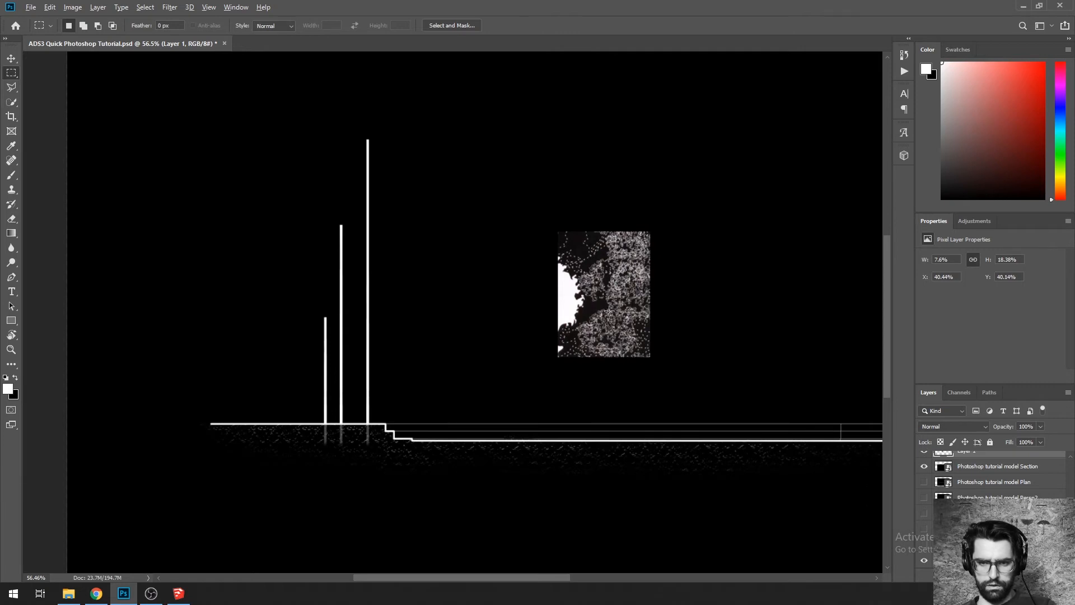
pyautogui.moveTo(602, 334); pyautogui.dragTo(336, 381)
pyautogui.moveTo(504, 384); pyautogui.dragTo(322, 377)
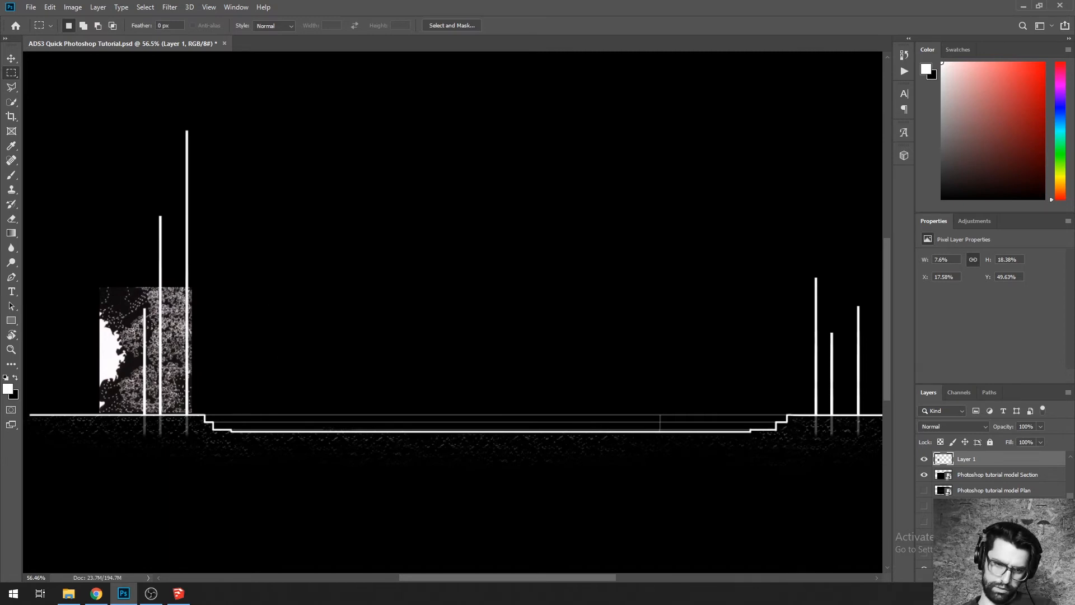
pyautogui.moveTo(180, 372); pyautogui.dragTo(154, 381)
pyautogui.moveTo(251, 384); pyautogui.dragTo(459, 397)
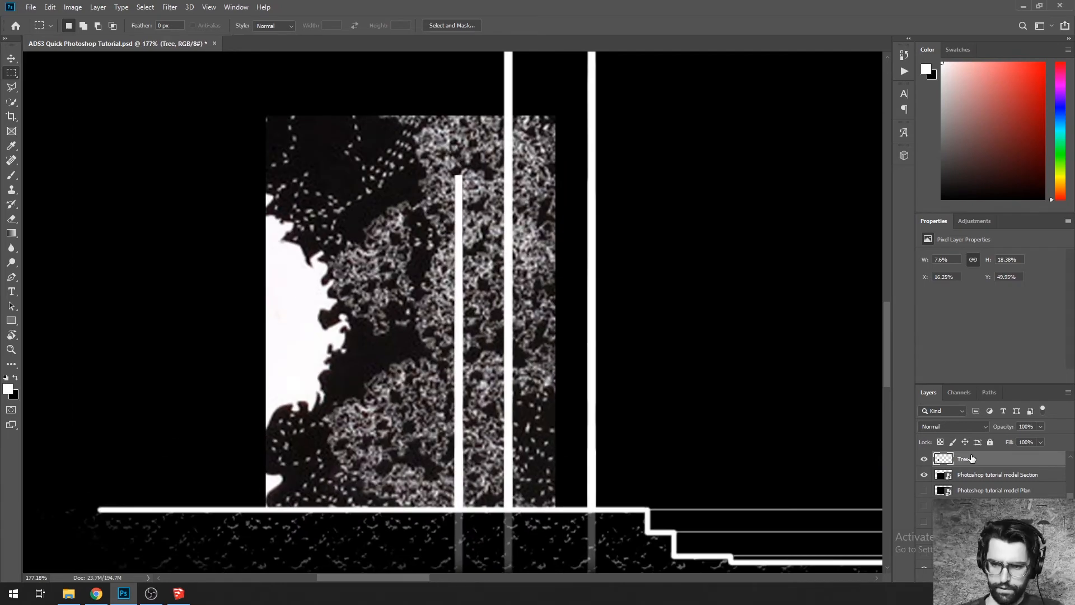
# Step: Add a layer mask to the Tree layer and outline a broad canopy with a narrow trunk using the Polygonal Lasso
pyautogui.press('l')
pyautogui.click(387, 504)
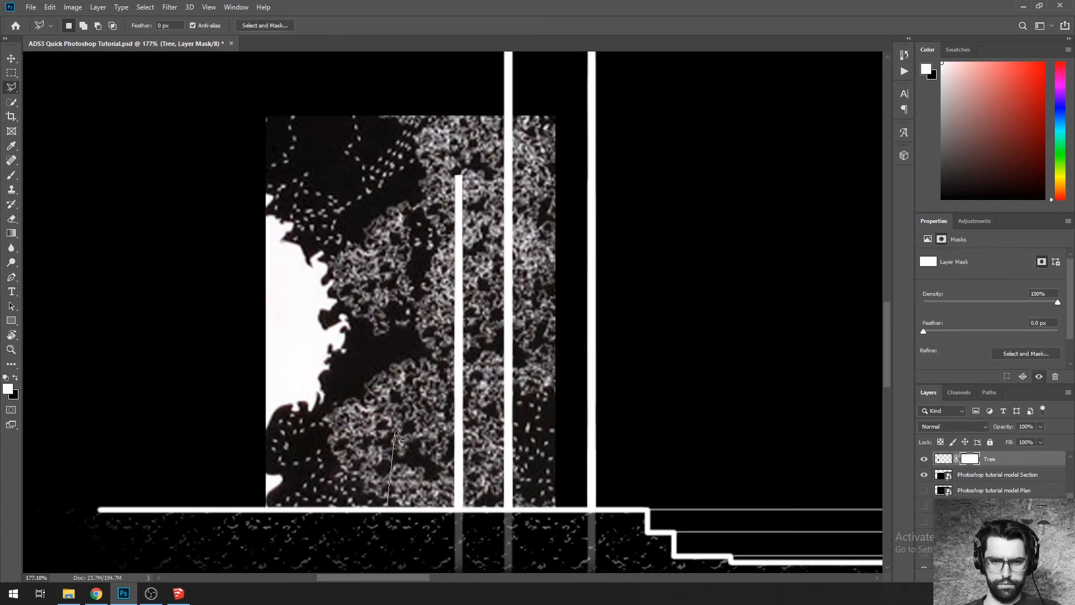
pyautogui.click(395, 420)
pyautogui.click(343, 287)
pyautogui.click(262, 174)
pyautogui.click(396, 113)
pyautogui.click(529, 165)
pyautogui.click(543, 240)
pyautogui.click(539, 384)
pyautogui.click(416, 427)
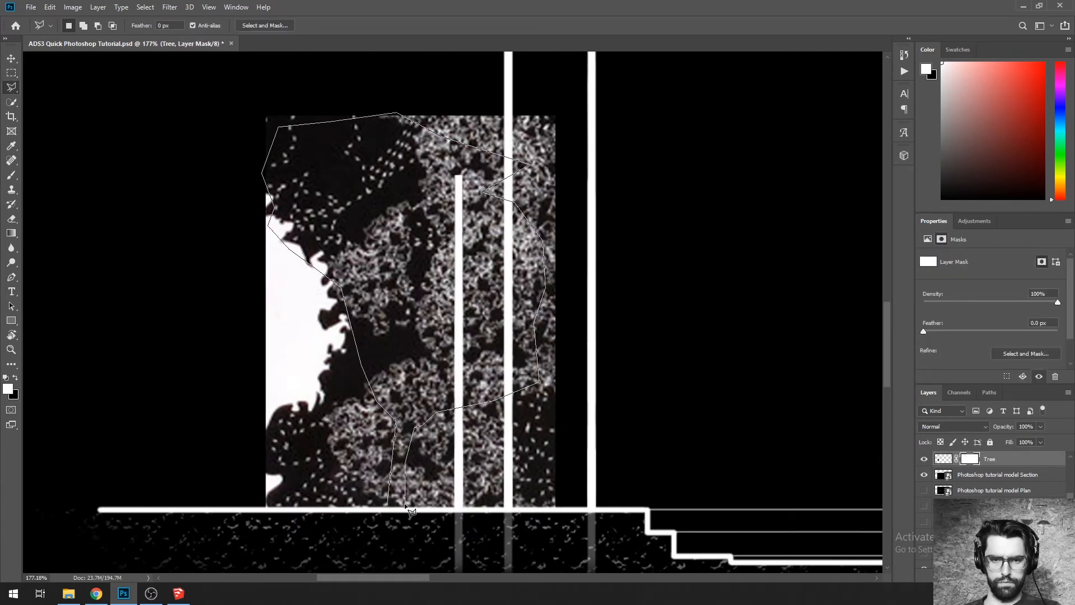
pyautogui.click(388, 505)
# Step: Extend the selection at the canopy's upper right edge and mask out all foliage outside the tree outline
pyautogui.keyDown('shift'); pyautogui.click(502, 166); pyautogui.keyUp('shift')
pyautogui.click(532, 174)
pyautogui.click(535, 207)
pyautogui.doubleClick(531, 241)
pyautogui.hotkey('ctrl', 'shift', 'i')
pyautogui.press('Delete')
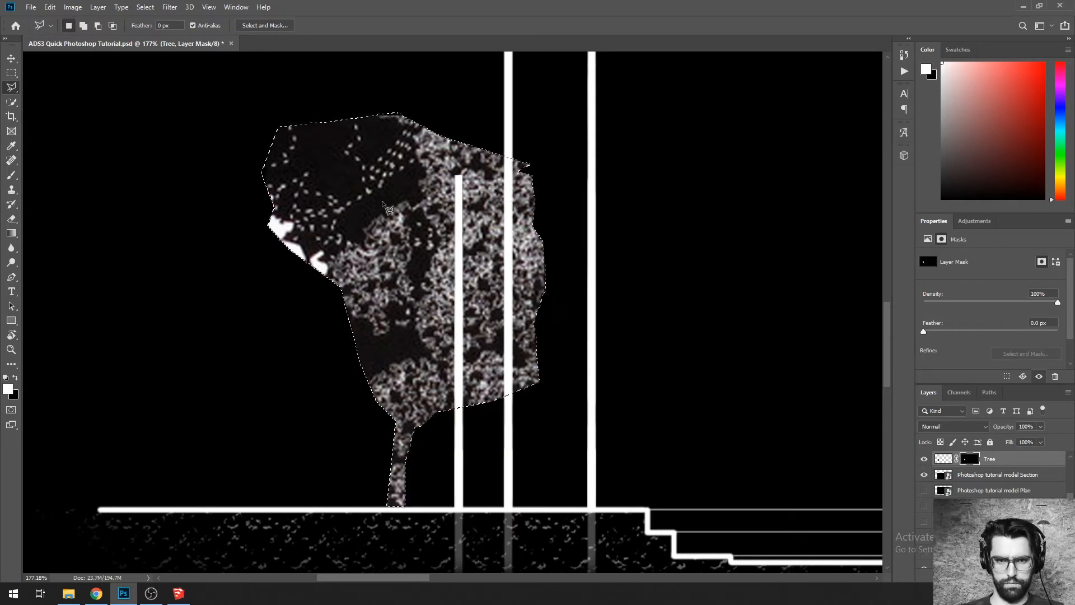
# Step: Select the white patch and dark edge area along the canopy's left side and remove them through the layer mask
pyautogui.press('m')
pyautogui.hotkey('ctrl', 'd')
pyautogui.press('w')
pyautogui.click(282, 228)
pyautogui.click(943, 459)
pyautogui.moveTo(283, 229)
pyautogui.mouseDown()
pyautogui.moveTo(321, 267)
pyautogui.moveTo(257, 133)
pyautogui.moveTo(401, 113)
pyautogui.mouseUp()
pyautogui.click(972, 460)
pyautogui.press('Delete')
# Step: Reuse the ragged selection to mask irregular notches into the canopy's right, lower and upper edges, and deselect
pyautogui.press('m')
pyautogui.press('Delete')
pyautogui.rightClick(661, 284)
pyautogui.click(703, 404)
pyautogui.press('Return')
pyautogui.moveTo(669, 283); pyautogui.dragTo(551, 284)
pyautogui.press('Delete')
pyautogui.moveTo(496, 434); pyautogui.dragTo(318, 121)
pyautogui.press('Delete')
pyautogui.hotkey('ctrl', 'd')
pyautogui.scroll(-6, 322, 177)
pyautogui.moveTo(321, 296); pyautogui.dragTo(199, 363)
pyautogui.click(943, 459)
pyautogui.hotkey('ctrl', 'u')
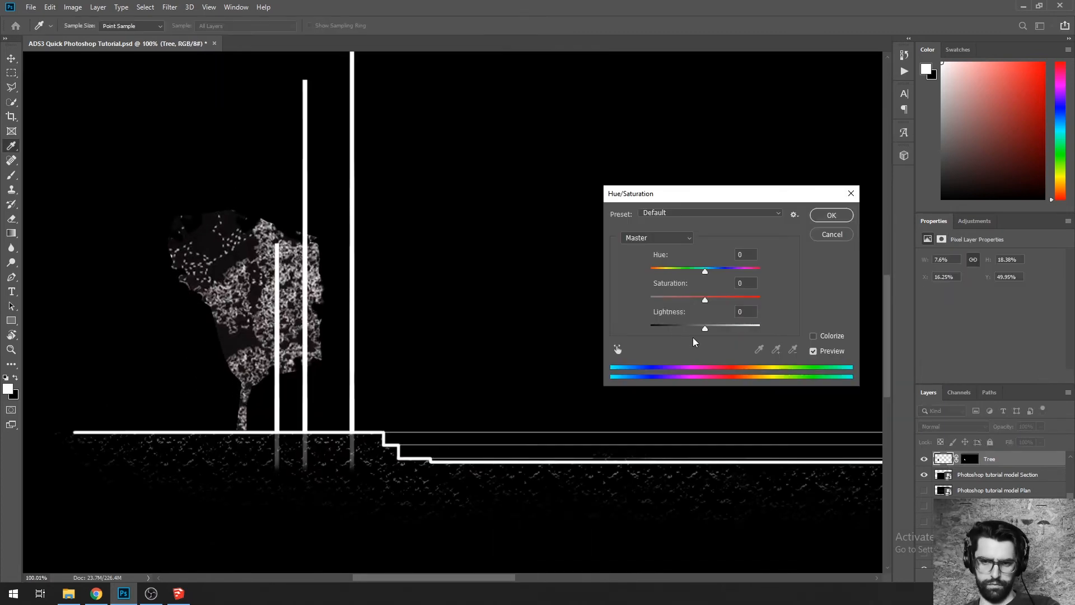
pyautogui.moveTo(705, 329); pyautogui.dragTo(694, 330)
pyautogui.click(832, 234)
# Step: Apply a legacy Brightness/Contrast adjustment to the Tree layer's pixels, lowering the brightness so the foliage background turns black
pyautogui.click(73, 8)
pyautogui.moveTo(158, 38)
pyautogui.click(220, 36)
pyautogui.moveTo(507, 182); pyautogui.dragTo(554, 182)
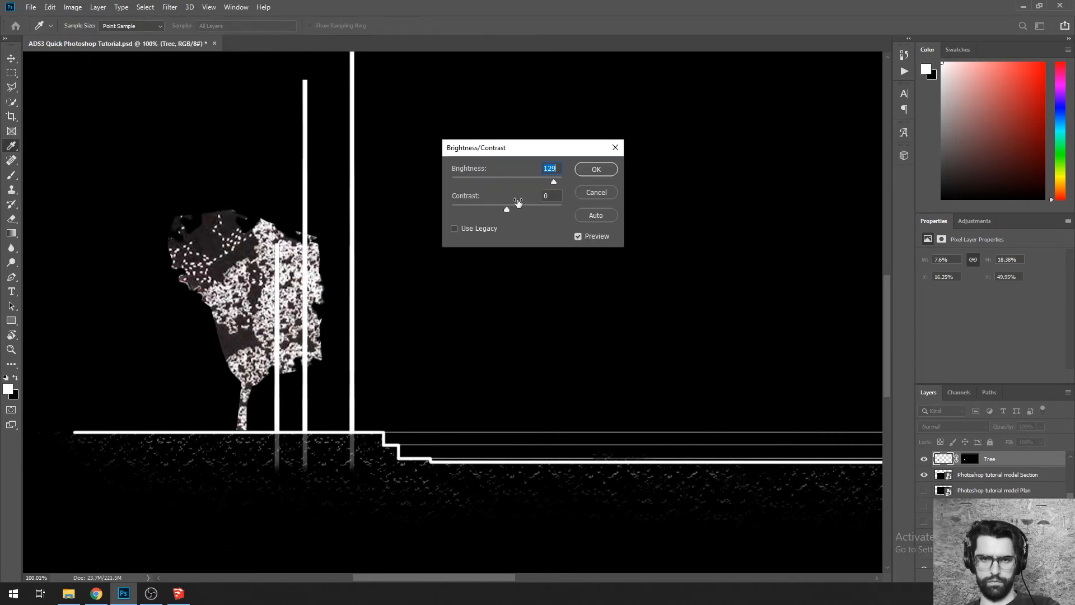
pyautogui.moveTo(507, 209); pyautogui.dragTo(452, 209)
pyautogui.moveTo(554, 182); pyautogui.dragTo(489, 210)
pyautogui.click(454, 229)
pyautogui.moveTo(508, 182); pyautogui.dragTo(482, 182)
pyautogui.click(596, 169)
# Step: Put the Tree layer in a new group named Trees and duplicate the tree beside the posts on the right bank
pyautogui.scroll(-8, 236, 194)
pyautogui.moveTo(280, 256); pyautogui.dragTo(227, 359)
pyautogui.click(1033, 577)
pyautogui.doubleClick(968, 459)
pyautogui.write('Trees')
pyautogui.moveTo(965, 472); pyautogui.dragTo(962, 460)
pyautogui.moveTo(194, 361); pyautogui.dragTo(815, 361)
pyautogui.moveTo(862, 371); pyautogui.dragTo(508, 364)
pyautogui.hotkey('ctrl', 't')
pyautogui.rightClick(511, 369)
pyautogui.moveTo(461, 310); pyautogui.dragTo(535, 375)
pyautogui.click(552, 508)
pyautogui.hotkey('ctrl', 'z')
pyautogui.press('Escape')
# Step: Scale down the outer tree copy on the right bank, reduce its opacity, and place its layer below Tree copy
pyautogui.hotkey('ctrl', 't')
pyautogui.moveTo(461, 311); pyautogui.dragTo(482, 339)
pyautogui.press('Return')
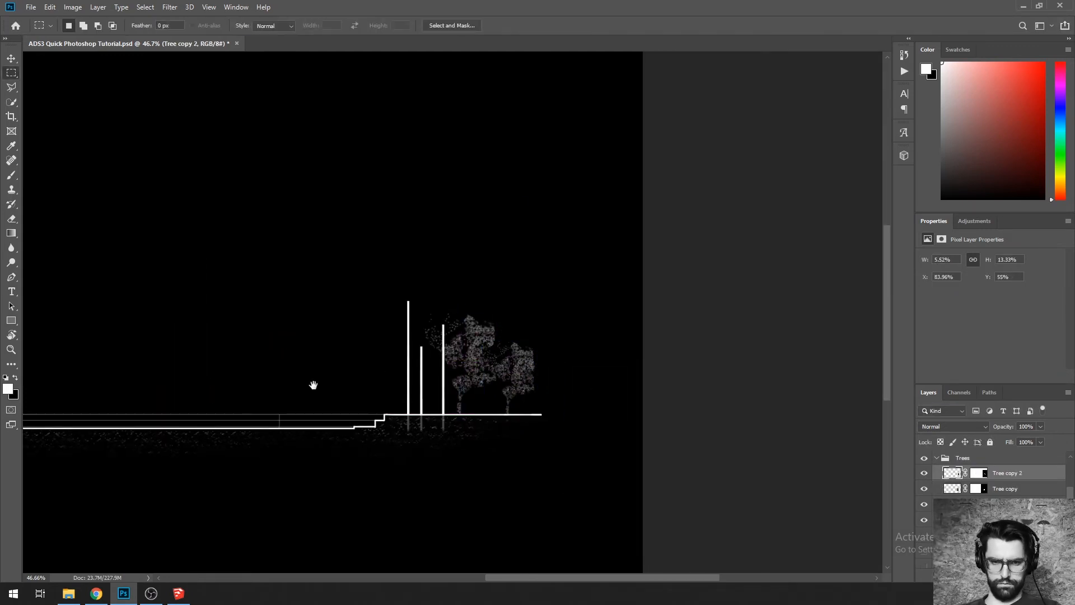
pyautogui.moveTo(314, 386); pyautogui.dragTo(477, 407)
pyautogui.click(1040, 427)
pyautogui.moveTo(1049, 441); pyautogui.dragTo(1020, 442)
pyautogui.moveTo(1007, 473); pyautogui.dragTo(1007, 495)
# Step: Duplicate the left bank's tree toward the tallest post and enlarge the copy to about 126%
pyautogui.moveTo(504, 422); pyautogui.dragTo(776, 436)
pyautogui.click(1002, 504)
pyautogui.hotkey('ctrl', 't')
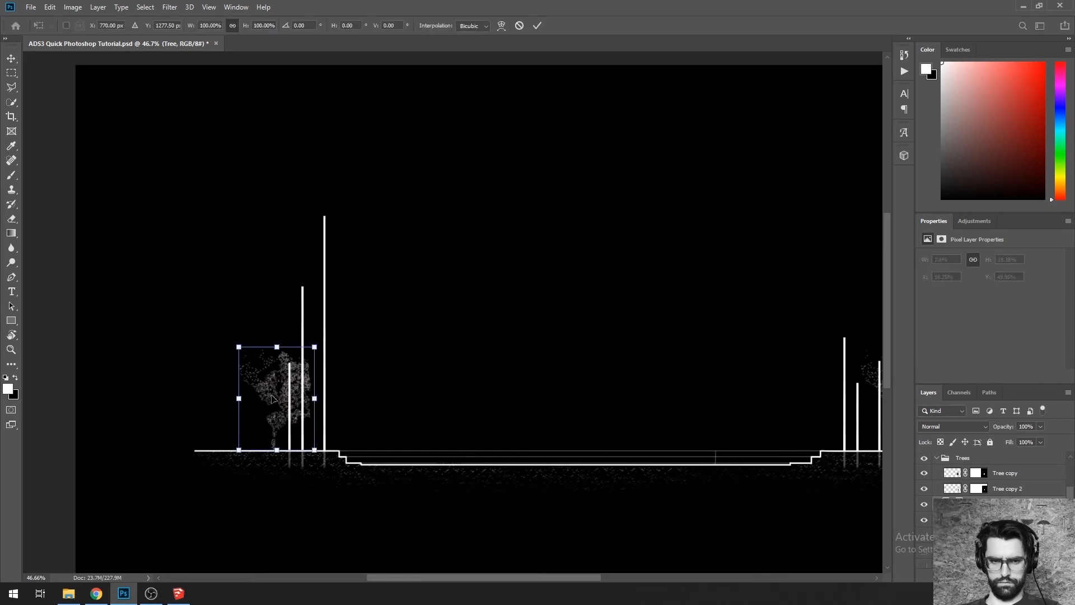
pyautogui.press('Escape')
pyautogui.moveTo(272, 398); pyautogui.dragTo(315, 399)
pyautogui.hotkey('ctrl', 't')
pyautogui.moveTo(356, 347); pyautogui.dragTo(376, 321)
pyautogui.moveTo(326, 369); pyautogui.dragTo(320, 370)
pyautogui.press('Return')
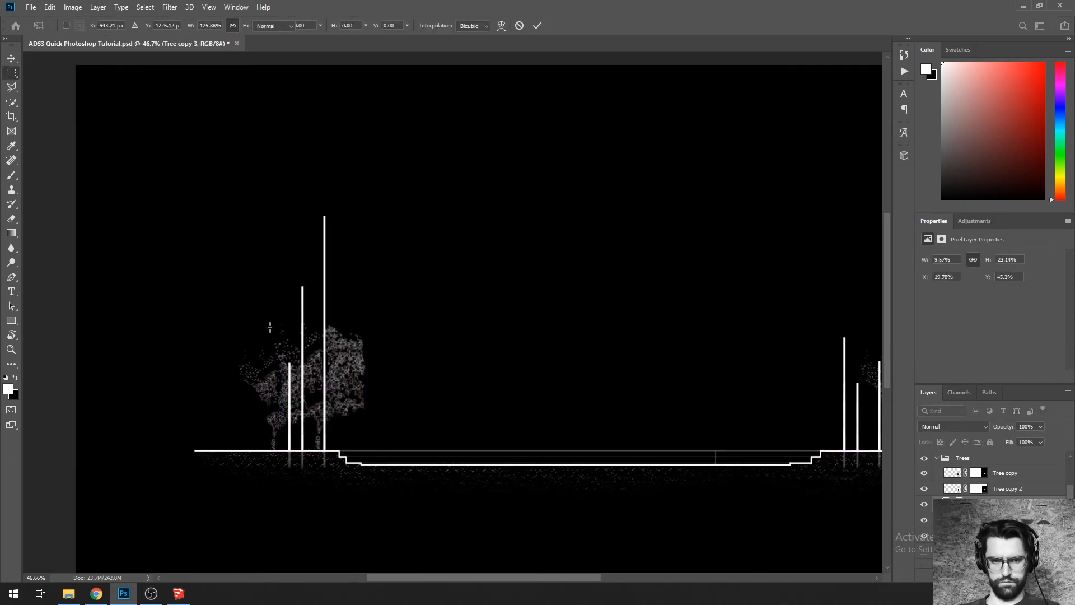
# Step: Set the enlarged left tree copy's opacity to 66% and move its layer lower in the Trees group
pyautogui.click(1040, 427)
pyautogui.moveTo(1049, 442); pyautogui.dragTo(1021, 442)
pyautogui.moveTo(1007, 504); pyautogui.dragTo(1007, 526)
# Step: Duplicate Tree copy among the right bank's posts and scale the duplicate to 76.24%, standing on the ground line
pyautogui.moveTo(643, 471); pyautogui.dragTo(415, 400)
pyautogui.scroll(6, 732, 331)
pyautogui.click(1005, 473)
pyautogui.moveTo(642, 364); pyautogui.dragTo(563, 365)
pyautogui.hotkey('ctrl', 't')
pyautogui.moveTo(476, 233)
pyautogui.mouseDown()
pyautogui.moveTo(457, 209)
pyautogui.moveTo(475, 234)
pyautogui.mouseUp()
pyautogui.moveTo(612, 234); pyautogui.dragTo(580, 278)
pyautogui.moveTo(536, 316); pyautogui.dragTo(548, 316)
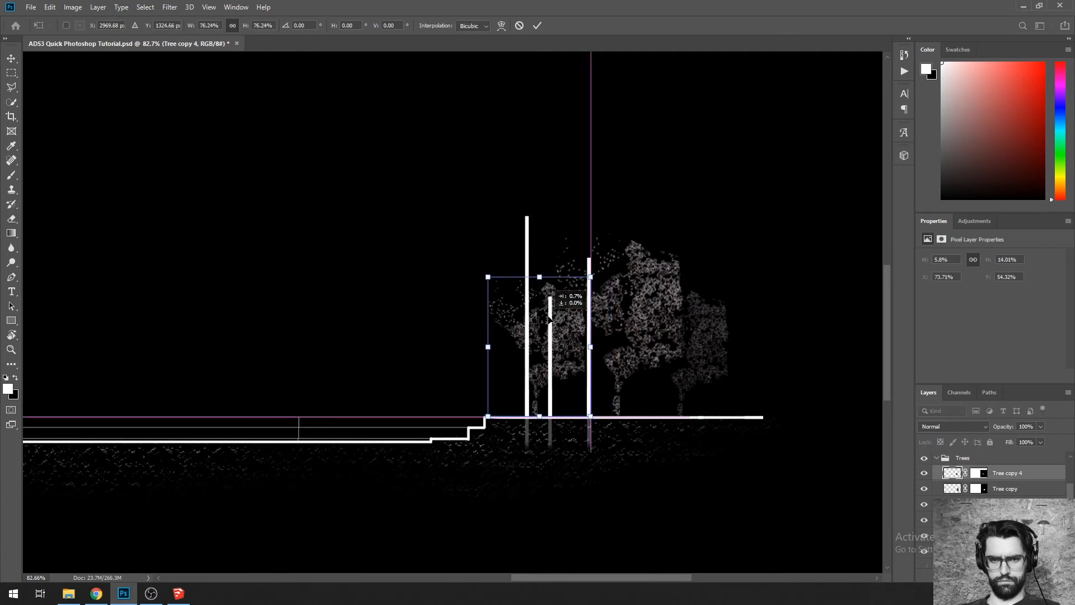
pyautogui.press('Return')
# Step: Reduce the opacity of Tree copy 4 and move its layer below the other tree copies
pyautogui.click(1040, 426)
pyautogui.click(1009, 441)
pyautogui.moveTo(1007, 473); pyautogui.dragTo(1007, 520)
# Step: Softly erase the straight right edge of the large tree on the right bank in Tree copy
pyautogui.scroll(-6, 676, 350)
pyautogui.scroll(6, 680, 343)
pyautogui.keyDown('ctrl'); pyautogui.click(645, 302); pyautogui.keyUp('ctrl')
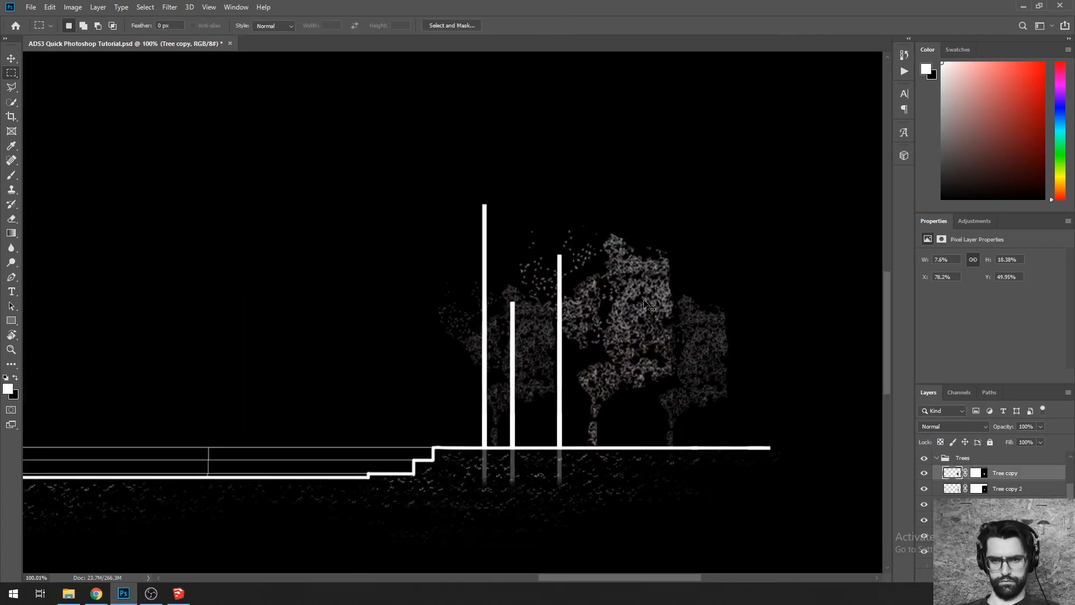
pyautogui.press('e')
pyautogui.moveTo(679, 250)
pyautogui.mouseDown()
pyautogui.moveTo(695, 346)
pyautogui.moveTo(664, 260)
pyautogui.mouseUp()
pyautogui.moveTo(664, 364)
pyautogui.mouseDown()
pyautogui.moveTo(675, 374)
pyautogui.moveTo(653, 358)
pyautogui.mouseUp()
pyautogui.press('m')
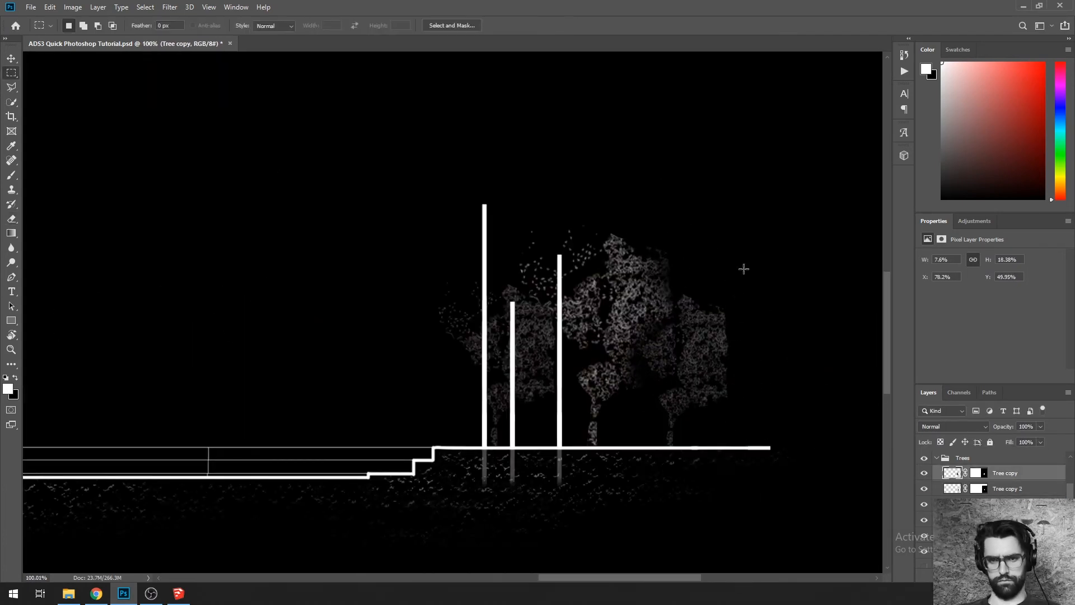
# Step: Round off the squared right side of Tree copy 3's canopy by erasing its edges, and clear the selection
pyautogui.scroll(-6, 632, 367)
pyautogui.scroll(6, 278, 319)
pyautogui.keyDown('ctrl'); pyautogui.click(328, 347); pyautogui.keyUp('ctrl')
pyautogui.press('e')
pyautogui.keyDown('ctrl'); pyautogui.click(952, 505); pyautogui.keyUp('ctrl')
pyautogui.press('m')
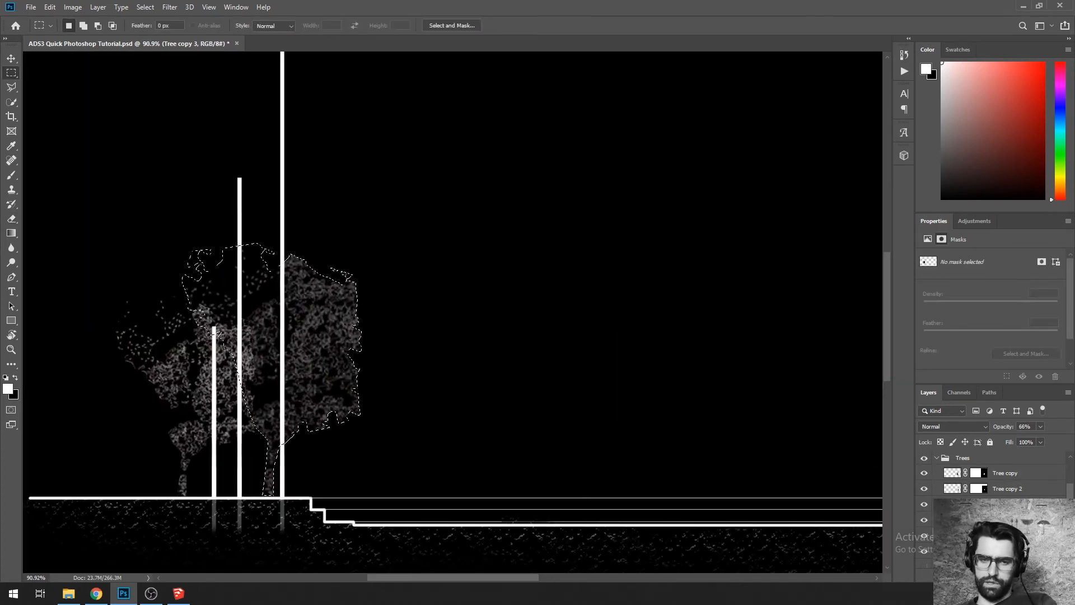
pyautogui.moveTo(305, 341)
pyautogui.mouseDown()
pyautogui.moveTo(367, 338)
pyautogui.moveTo(480, 437)
pyautogui.moveTo(470, 439)
pyautogui.moveTo(275, 363)
pyautogui.moveTo(300, 348)
pyautogui.moveTo(550, 312)
pyautogui.moveTo(546, 401)
pyautogui.moveTo(465, 413)
pyautogui.moveTo(442, 463)
pyautogui.moveTo(612, 411)
pyautogui.moveTo(426, 511)
pyautogui.moveTo(416, 473)
pyautogui.moveTo(572, 496)
pyautogui.moveTo(467, 405)
pyautogui.moveTo(438, 333)
pyautogui.moveTo(642, 514)
pyautogui.mouseUp()
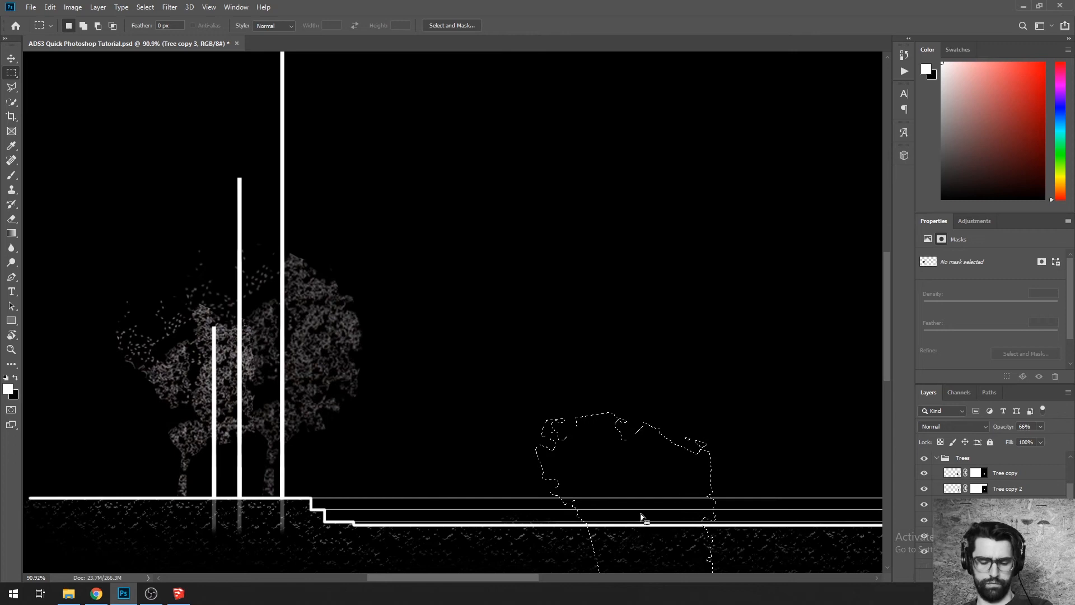
pyautogui.click(444, 339)
# Step: Soften the edges of Tree copy 3 further with a 250 px eraser at 20% opacity
pyautogui.press('w')
pyautogui.press('e')
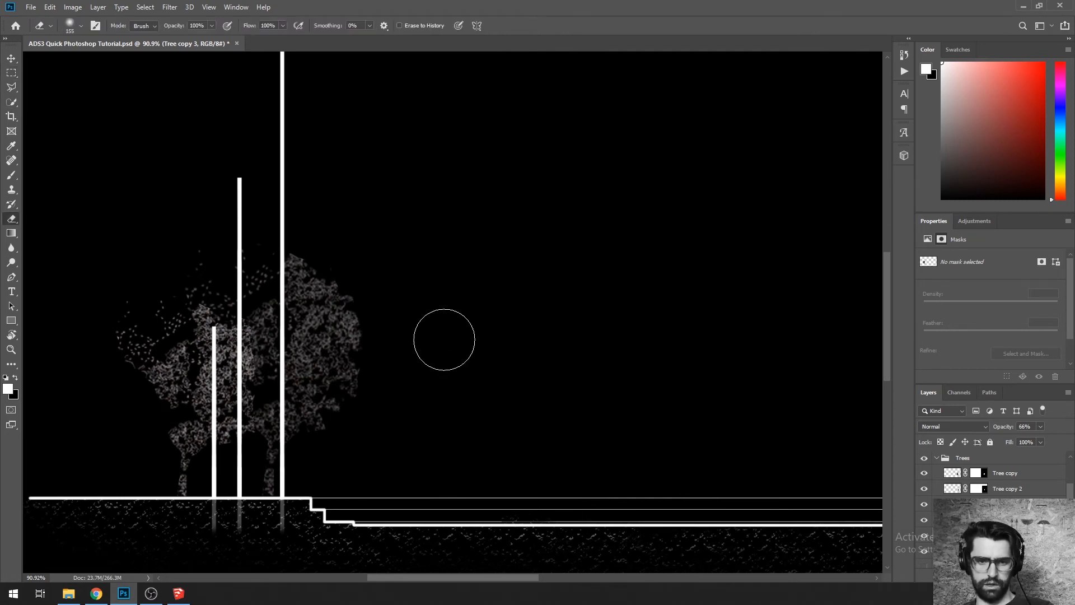
pyautogui.press(']')
pyautogui.press(']')
pyautogui.press(']')
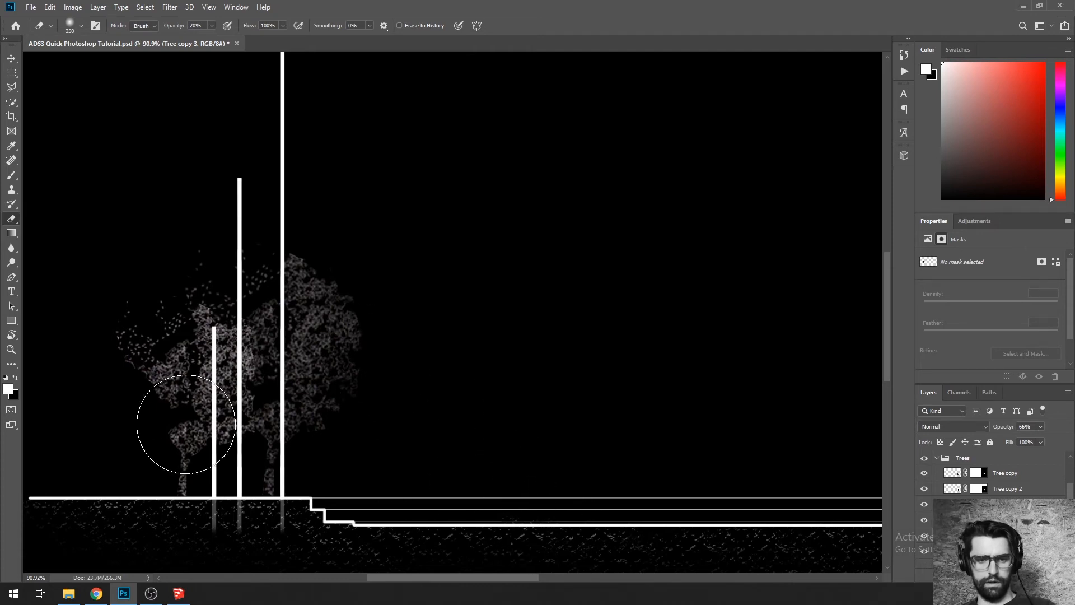
pyautogui.press('m')
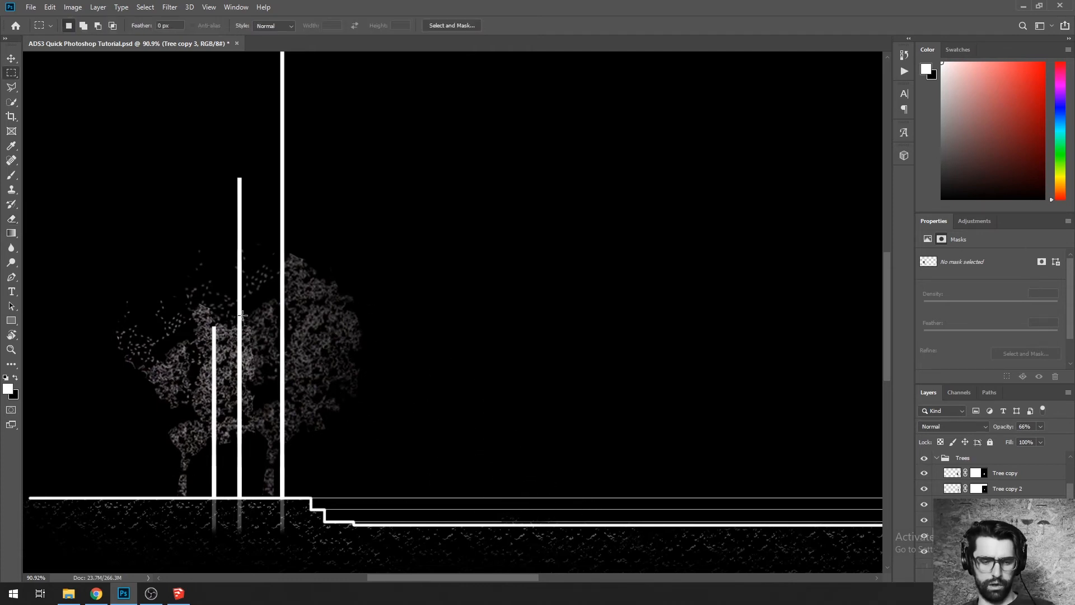
pyautogui.scroll(-5, 242, 315)
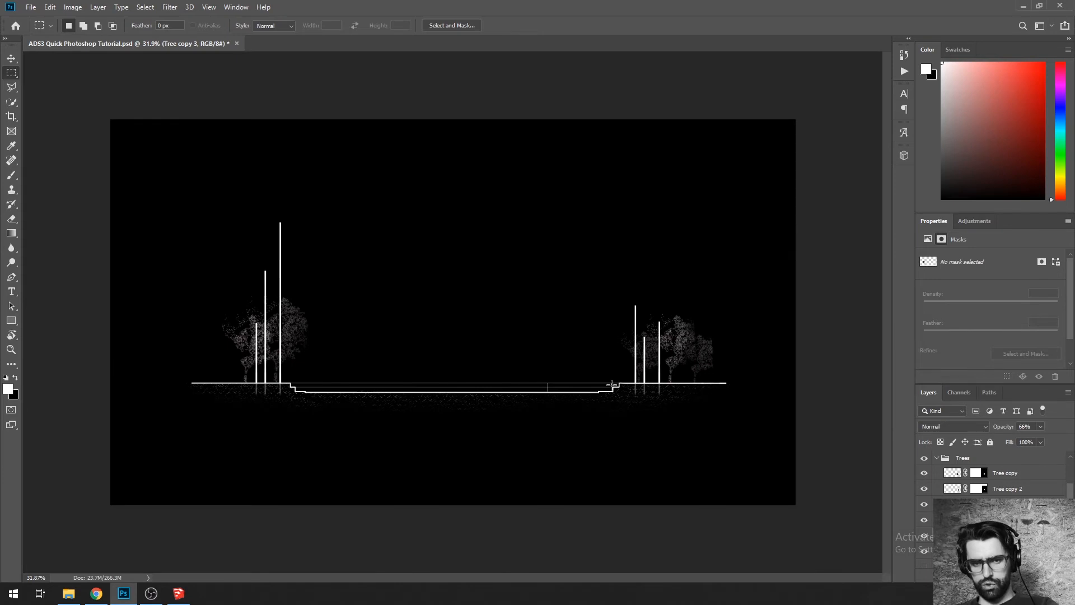
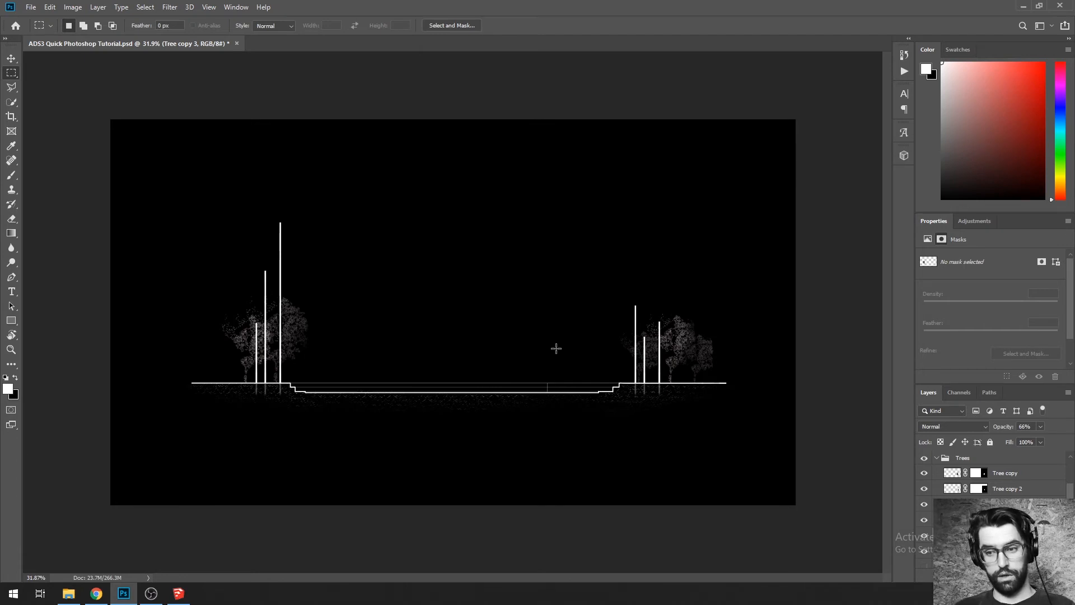
# Step: Switch to Chrome and copy the enlarged Canterbury Street Elevation image from the street elevation image results
pyautogui.hotkey('alt', 'Tab')
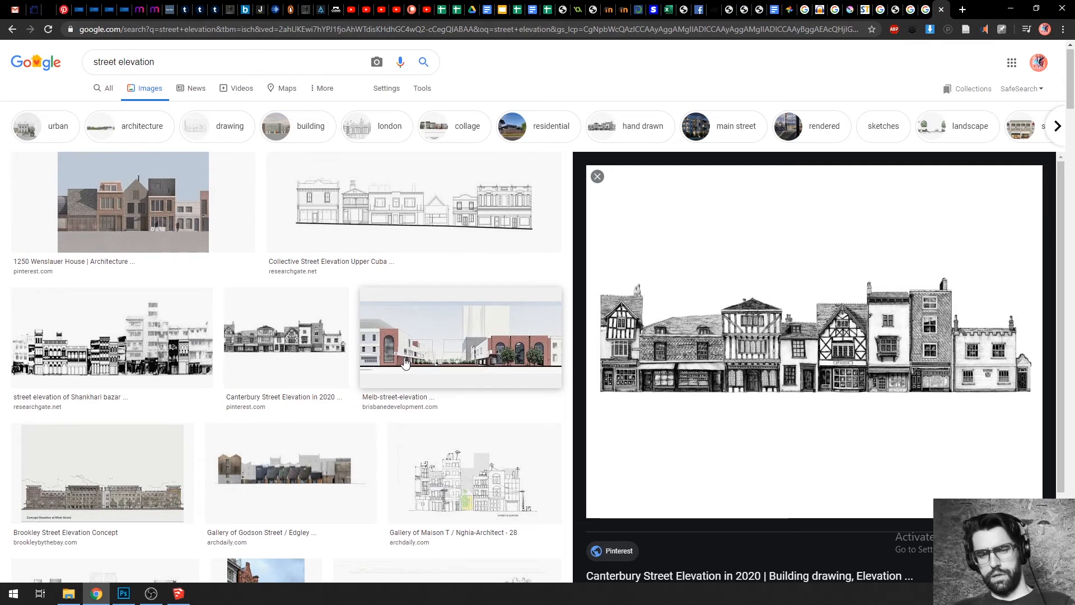
pyautogui.rightClick(692, 332)
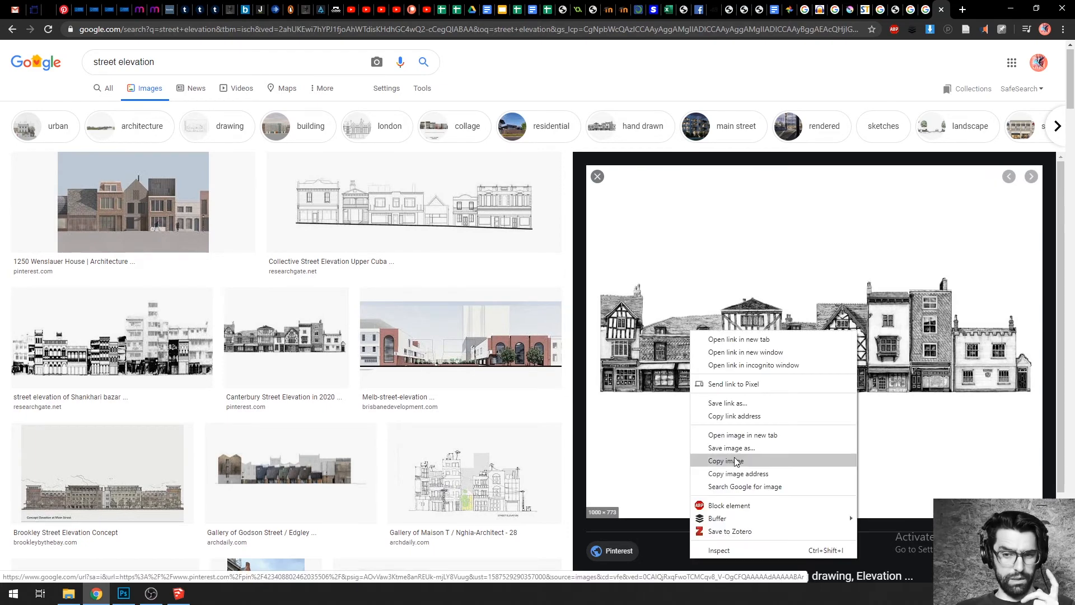
pyautogui.click(726, 461)
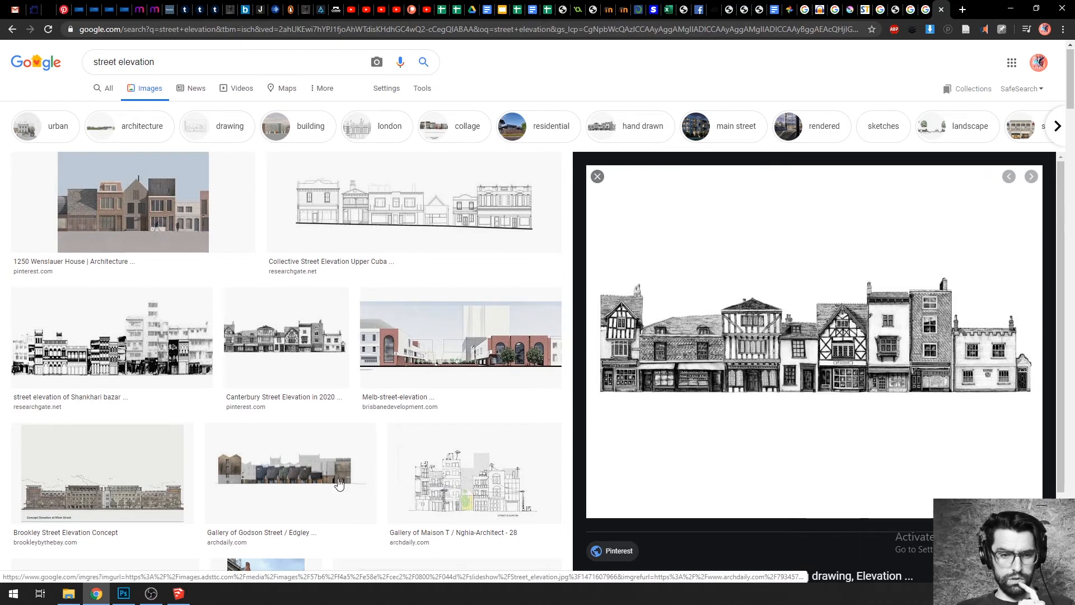
# Step: Return to Photoshop, paste the street elevation as a new layer, and invert its colours to white on black
pyautogui.click(124, 593)
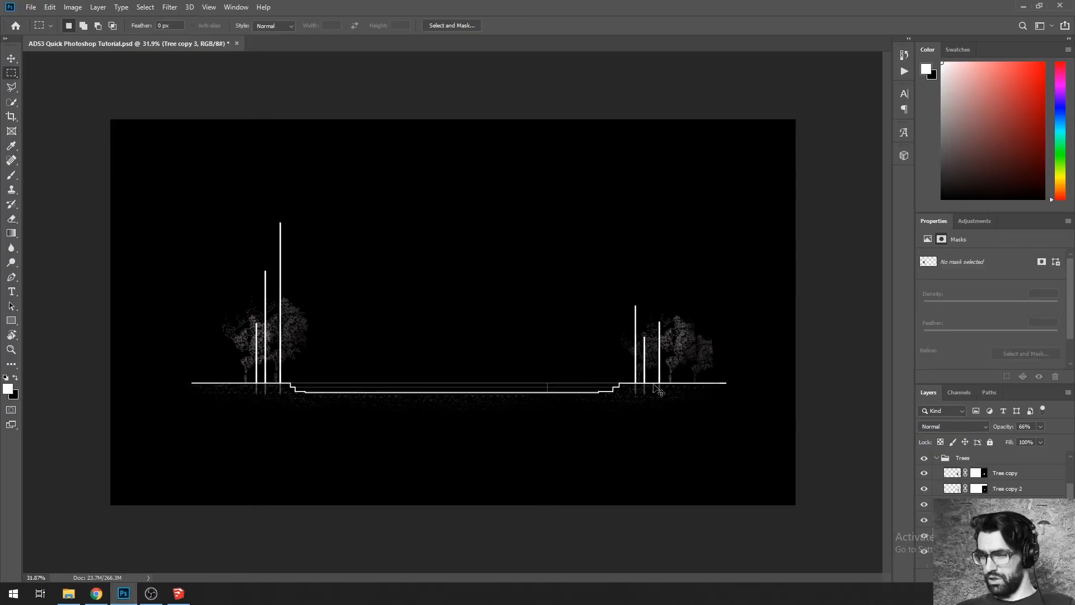
pyautogui.hotkey('ctrl', 'v')
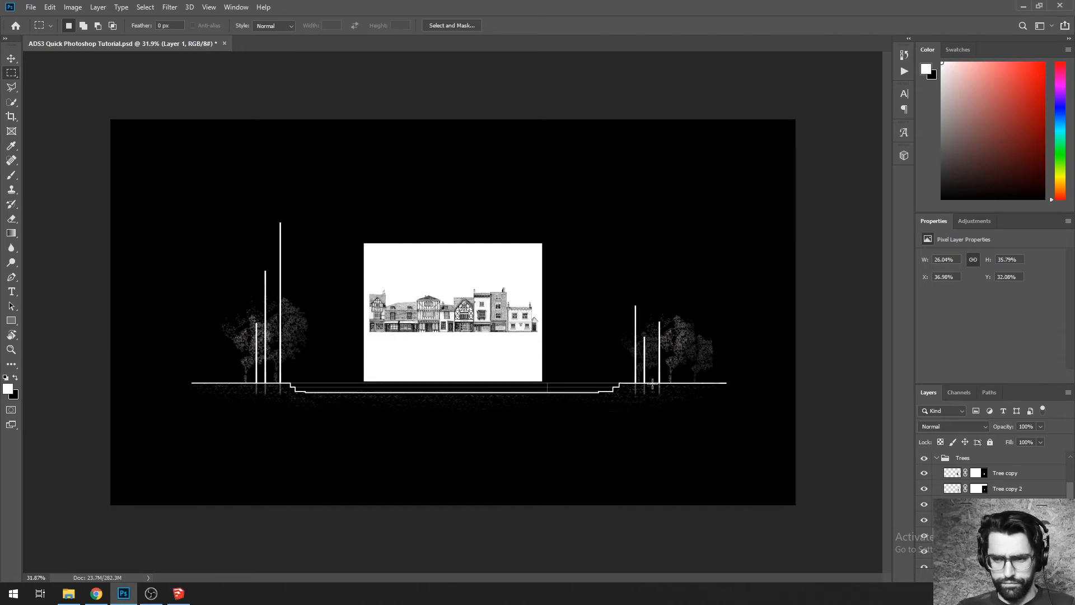
pyautogui.hotkey('ctrl', 'i')
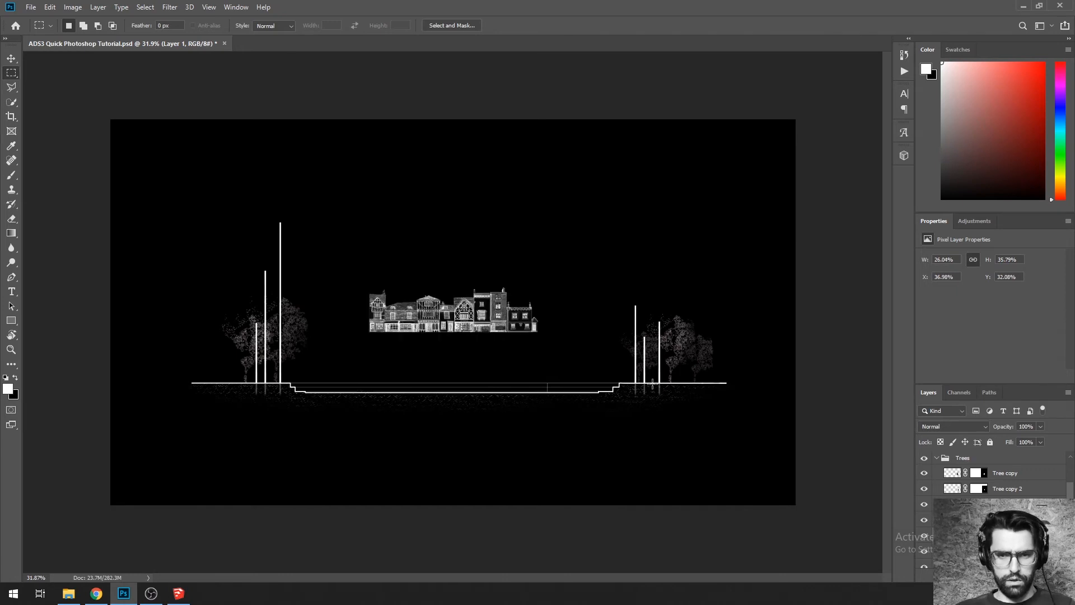
# Step: Scale the street elevation to about 240% and place it on the ground line, spanning both groups of posts
pyautogui.scroll(5, 392, 309)
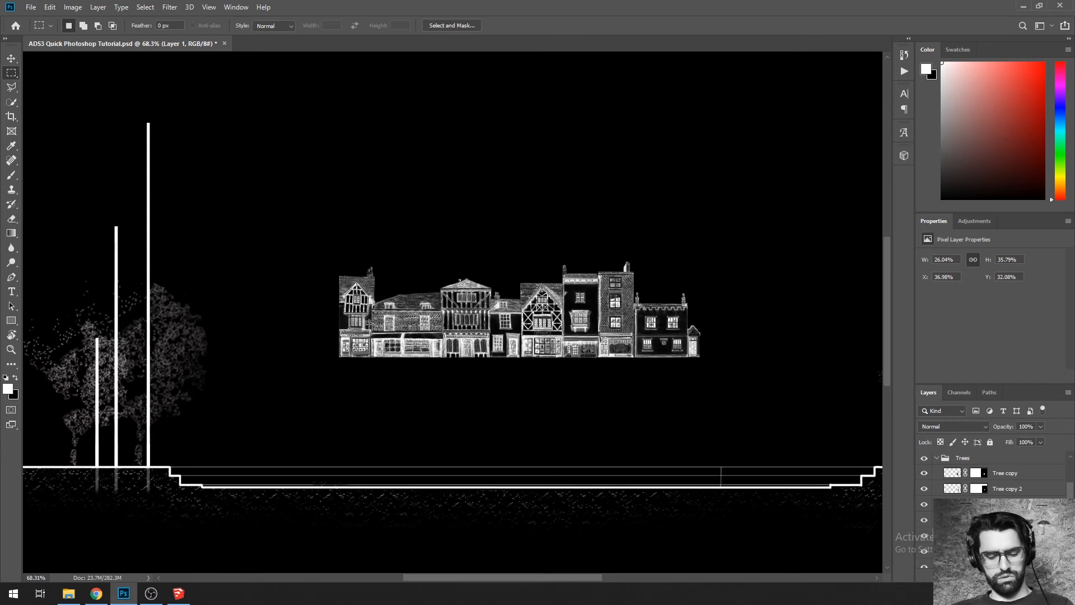
pyautogui.moveTo(370, 317); pyautogui.dragTo(327, 313)
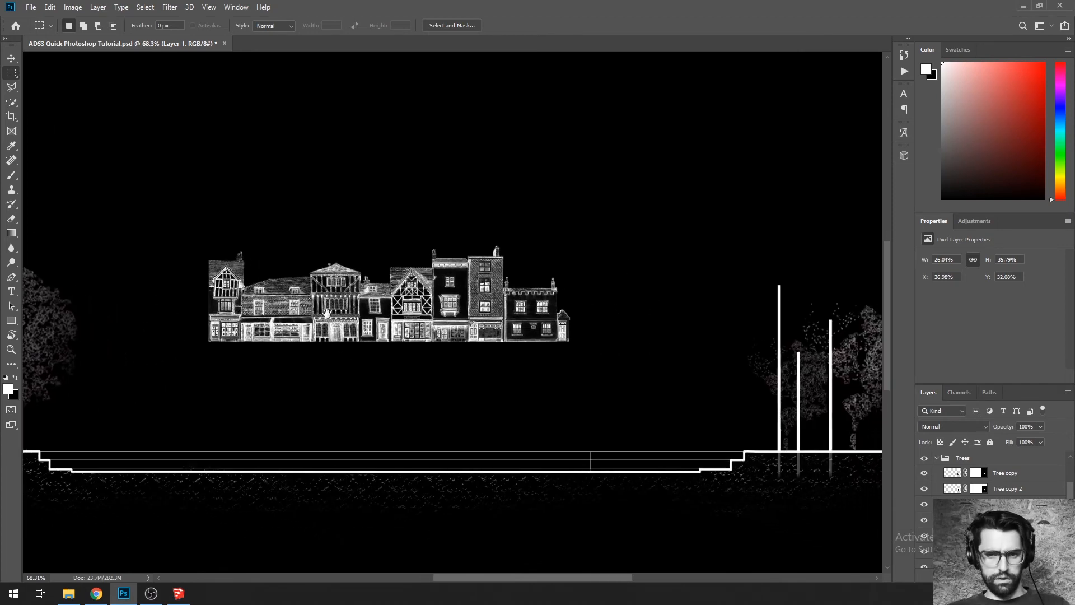
pyautogui.hotkey('ctrl', 't')
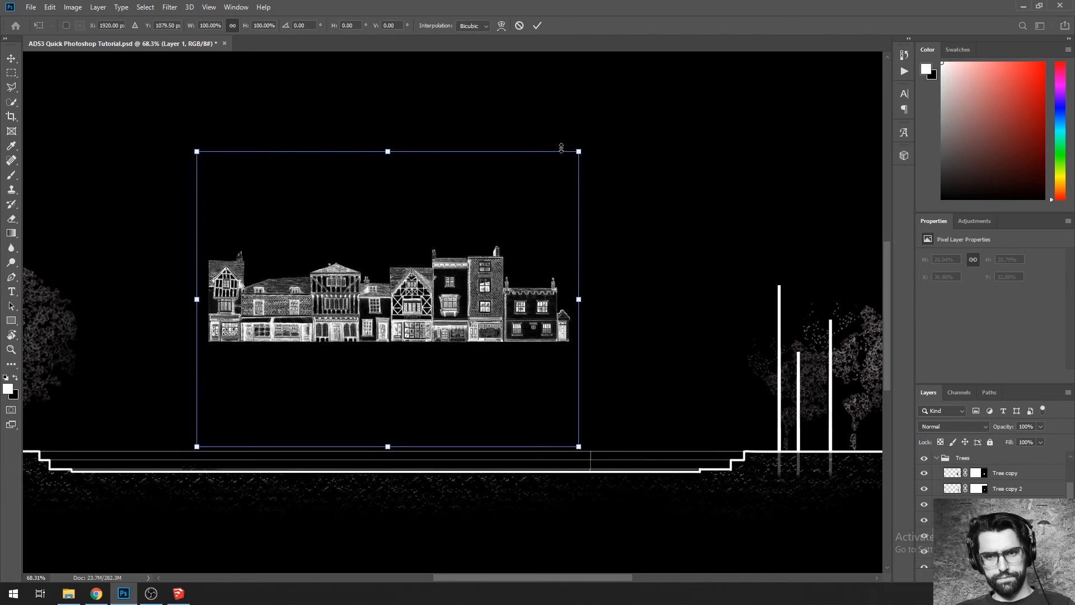
pyautogui.moveTo(579, 149); pyautogui.dragTo(724, 46)
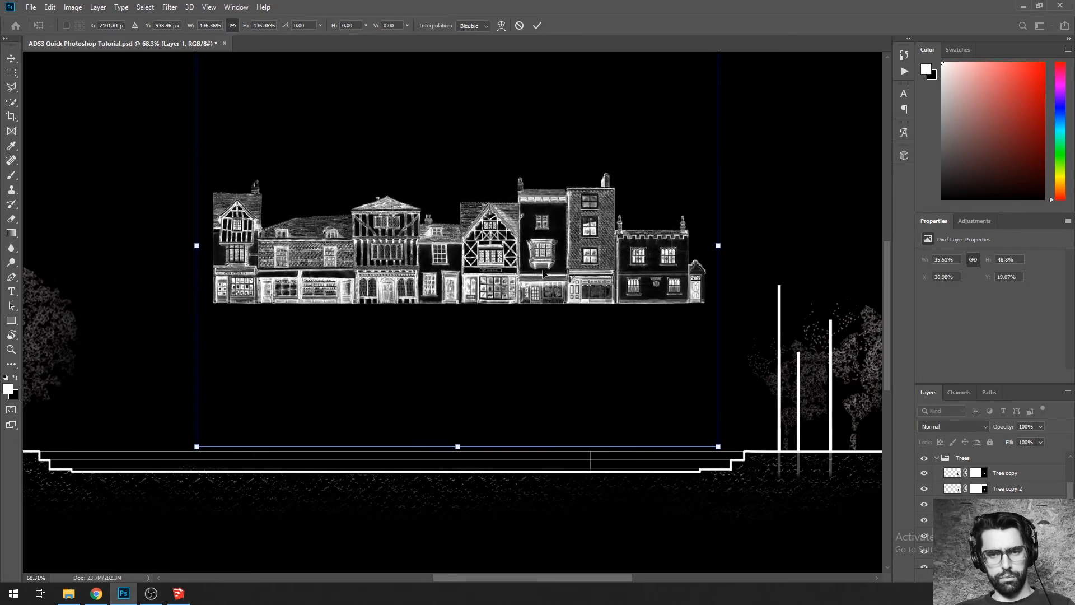
pyautogui.moveTo(536, 278); pyautogui.dragTo(361, 423)
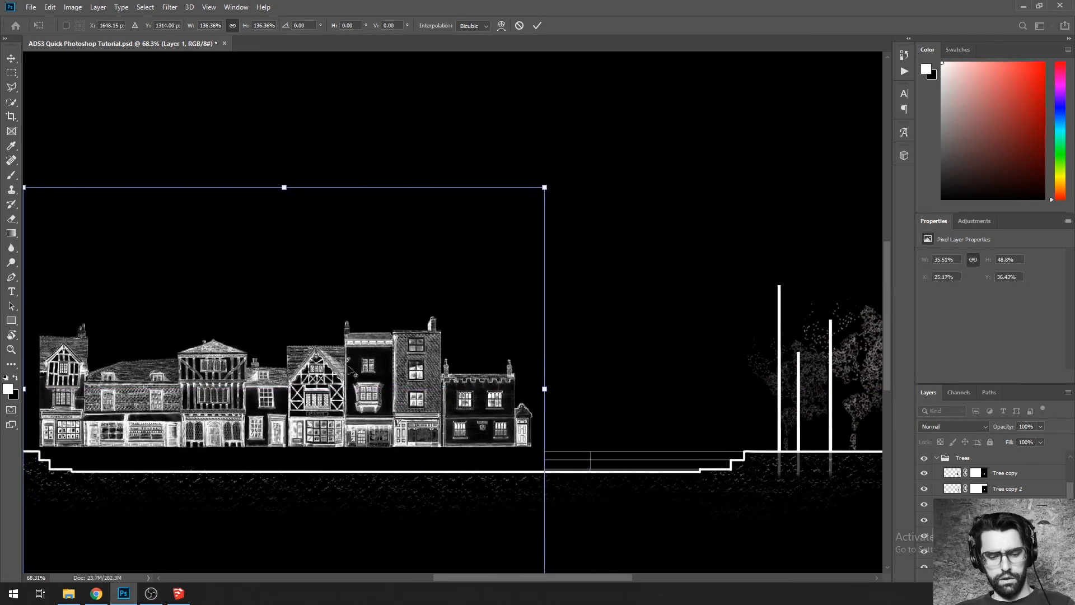
pyautogui.hotkey('ctrl', '0')
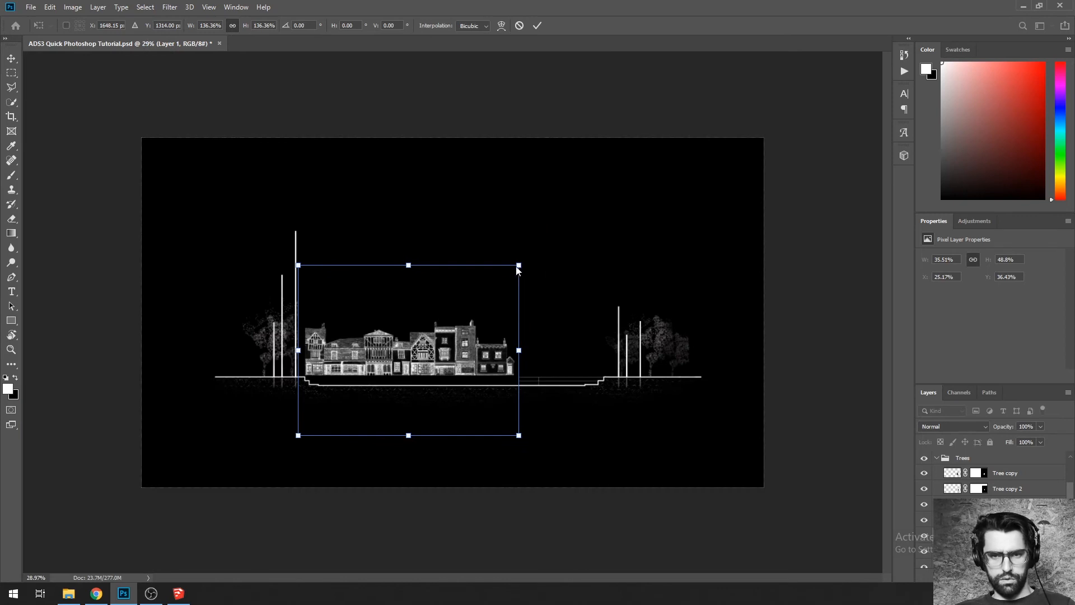
pyautogui.moveTo(519, 265); pyautogui.dragTo(690, 136)
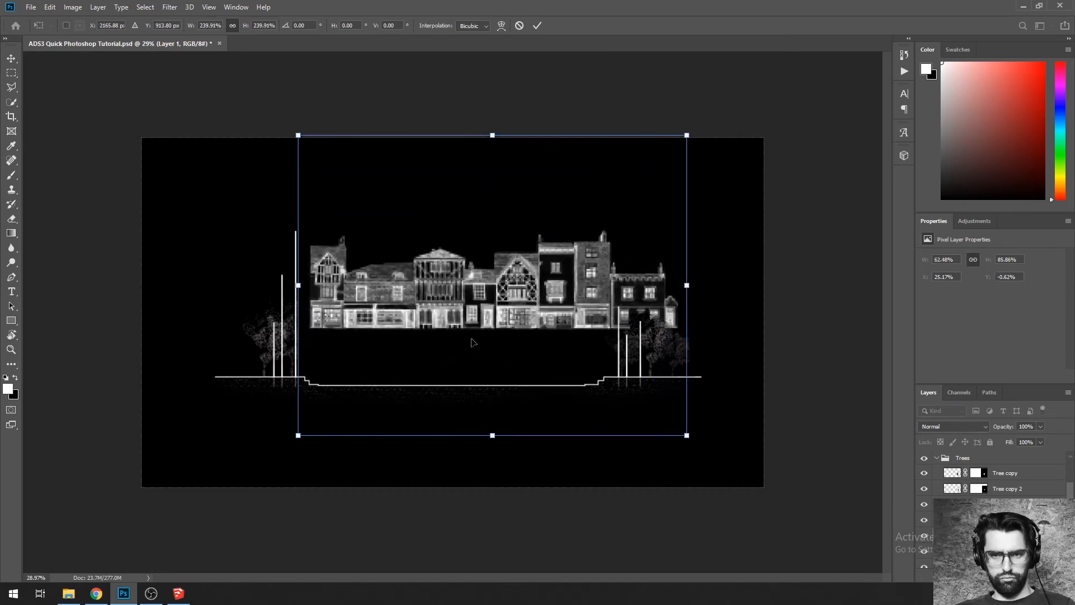
pyautogui.moveTo(463, 352); pyautogui.dragTo(431, 395)
pyautogui.press('Return')
pyautogui.press('m')
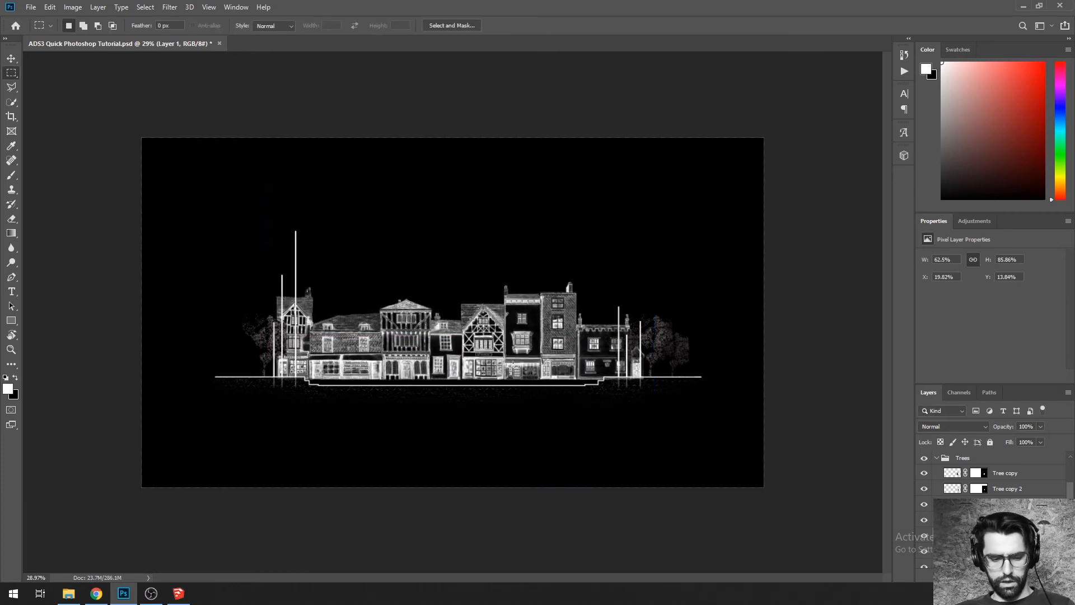
# Step: Lower the street elevation layer's opacity to 14% so it recedes behind the section
pyautogui.scroll(5, 513, 365)
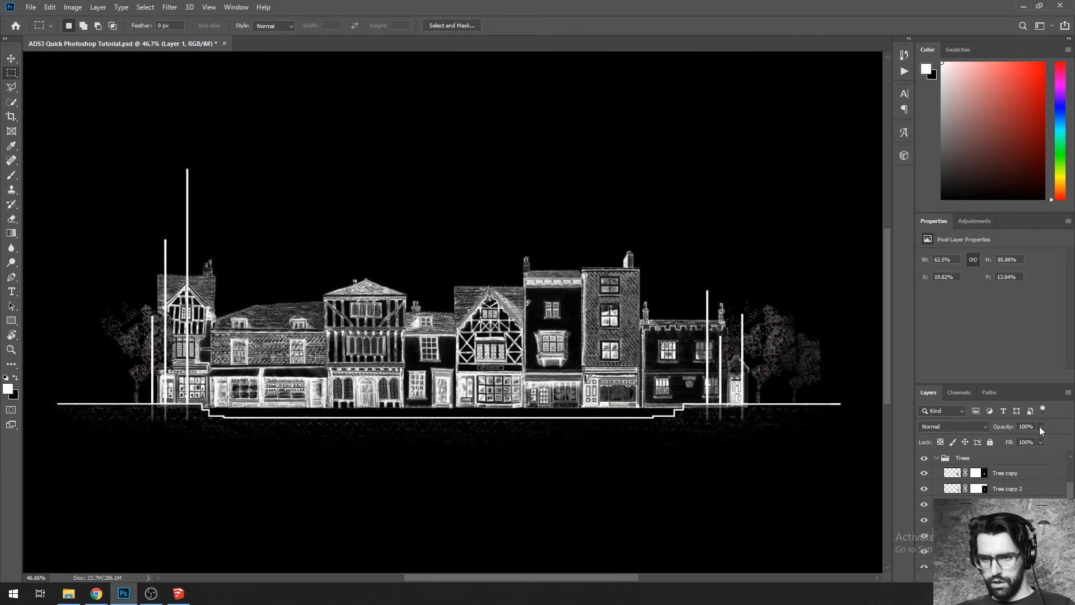
pyautogui.moveTo(1039, 426); pyautogui.dragTo(997, 440)
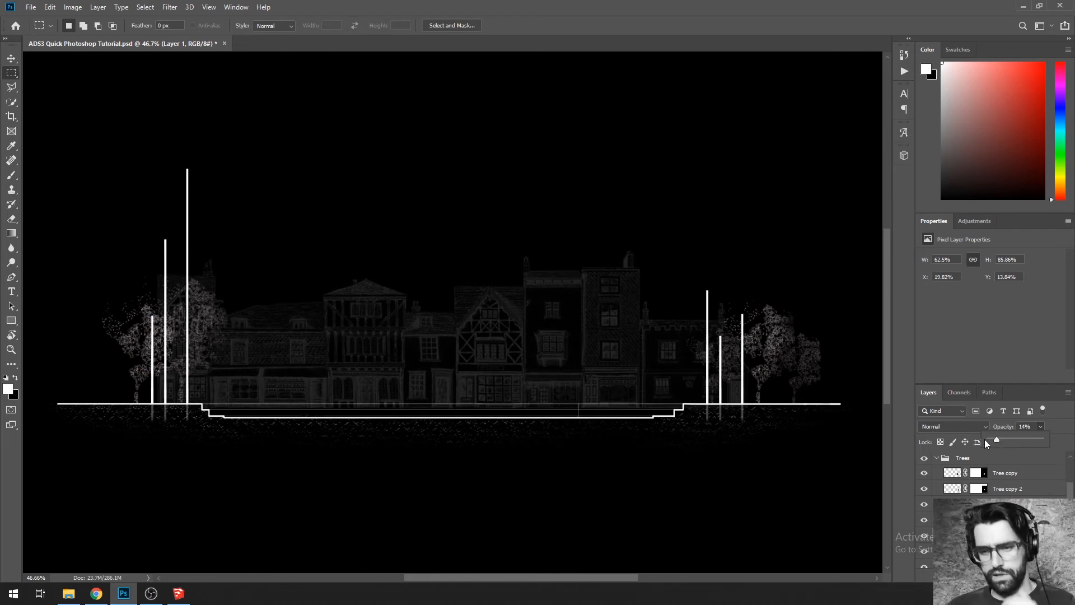
pyautogui.click(171, 10)
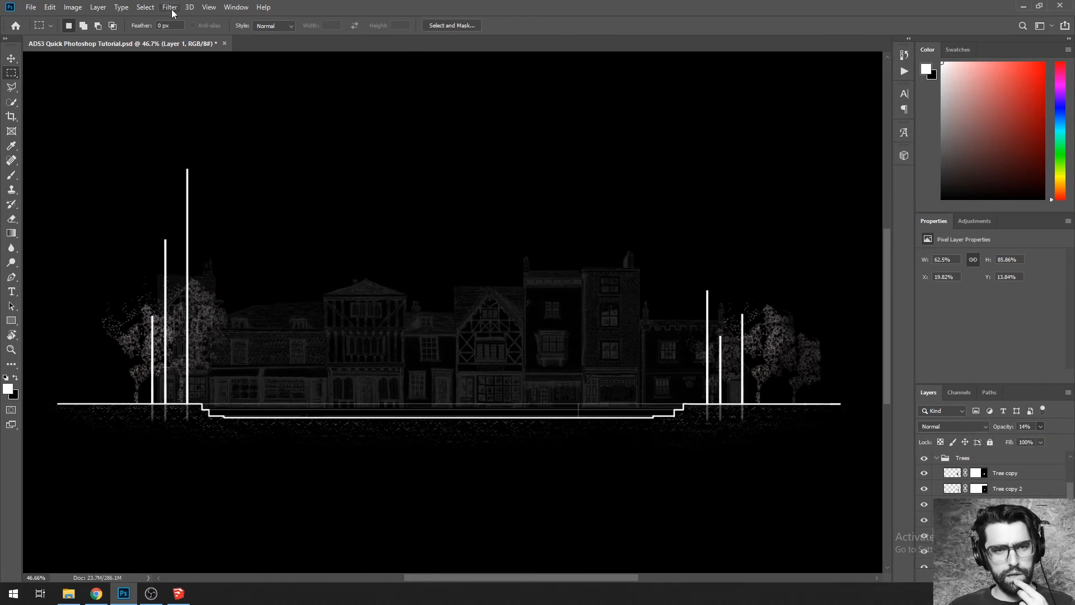
# Step: Try a Motion Blur with a distance of 106 pixels on the street elevation, testing a steeper angle, and cancel it
pyautogui.click(172, 9)
pyautogui.moveTo(194, 133)
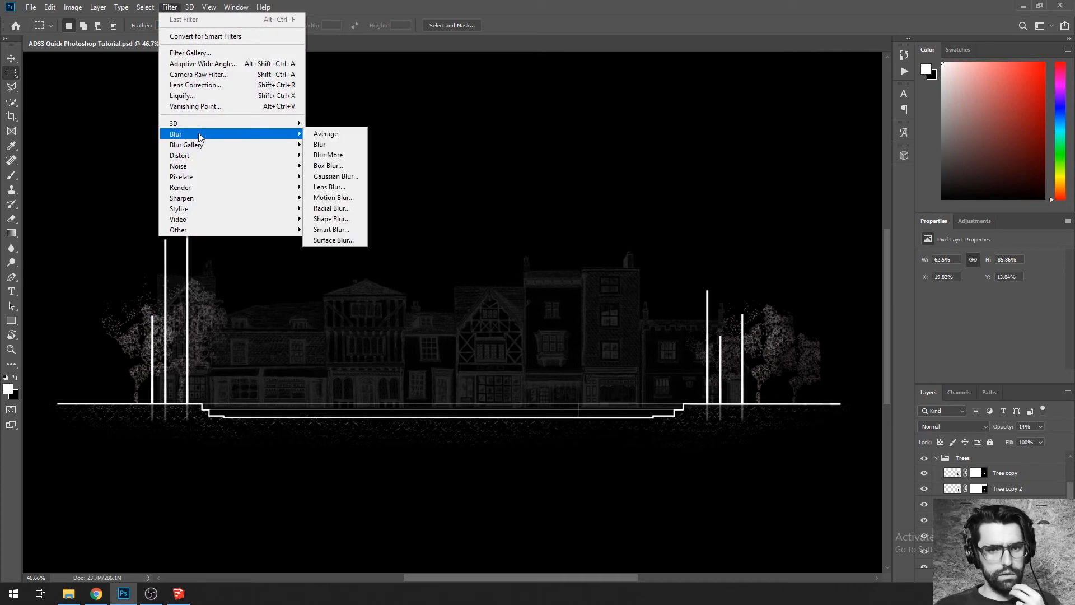
pyautogui.click(334, 198)
pyautogui.moveTo(548, 118); pyautogui.dragTo(729, 131)
pyautogui.click(669, 330)
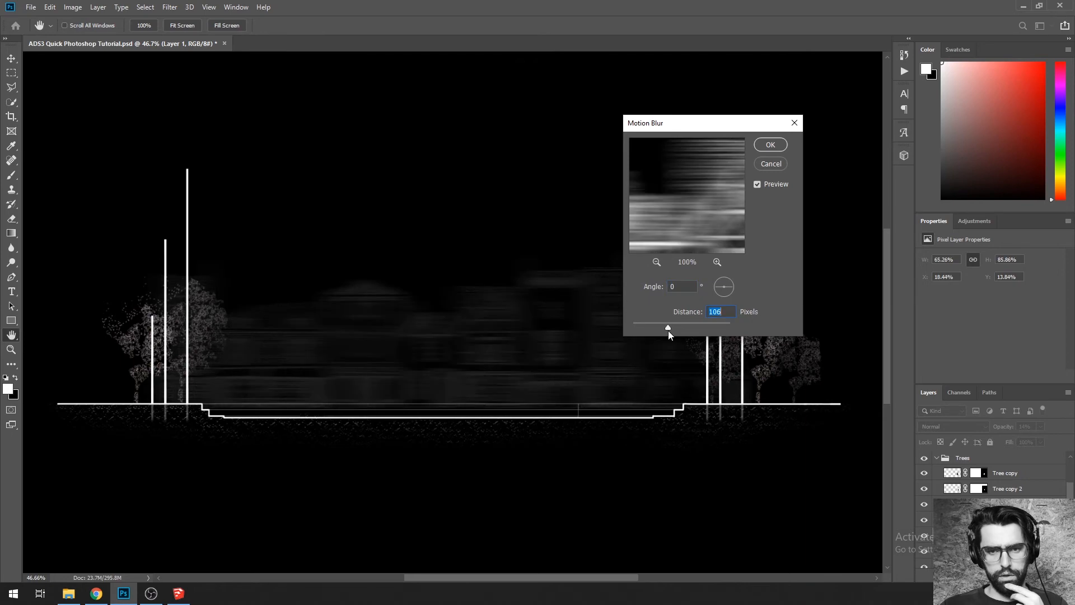
pyautogui.click(725, 293)
pyautogui.click(723, 296)
pyautogui.click(714, 294)
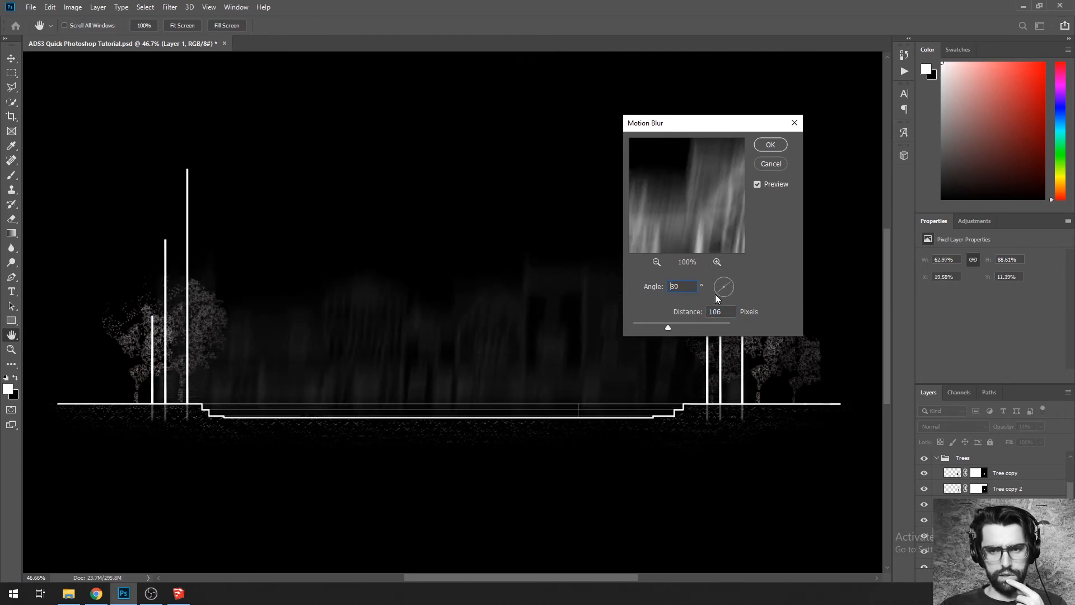
pyautogui.click(770, 164)
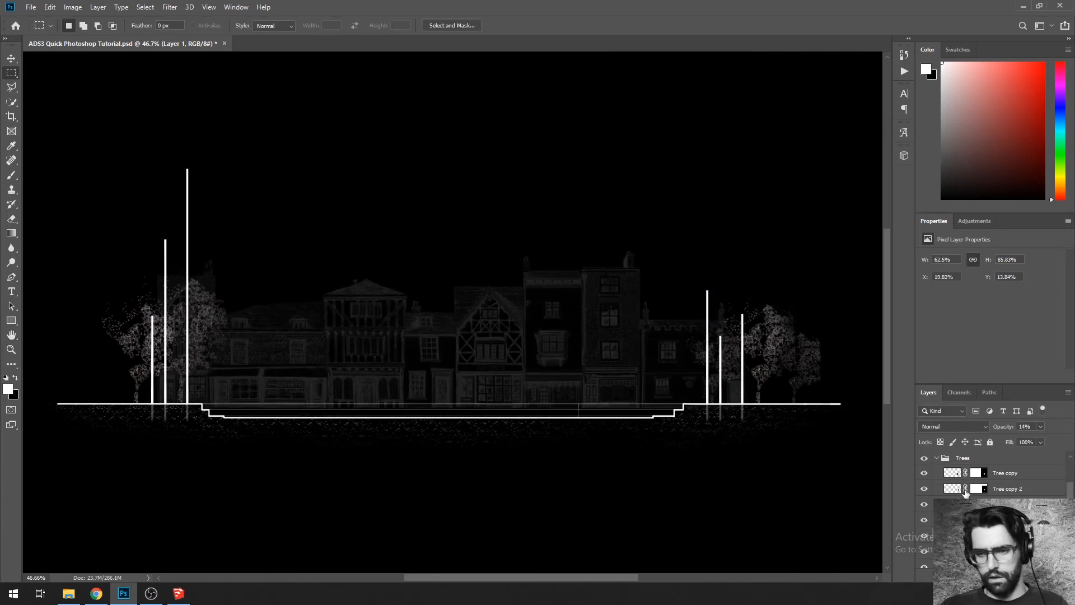
# Step: Try a Box Blur on the street elevation, testing radii of 46, 27 and 7 pixels, and cancel it
pyautogui.click(170, 8)
pyautogui.moveTo(203, 139)
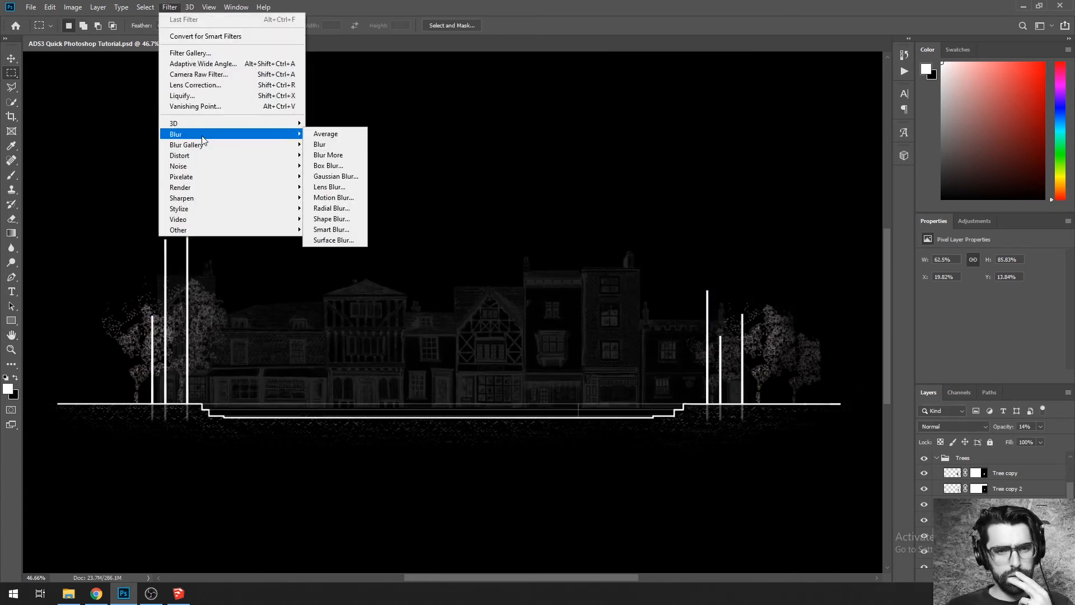
pyautogui.click(329, 166)
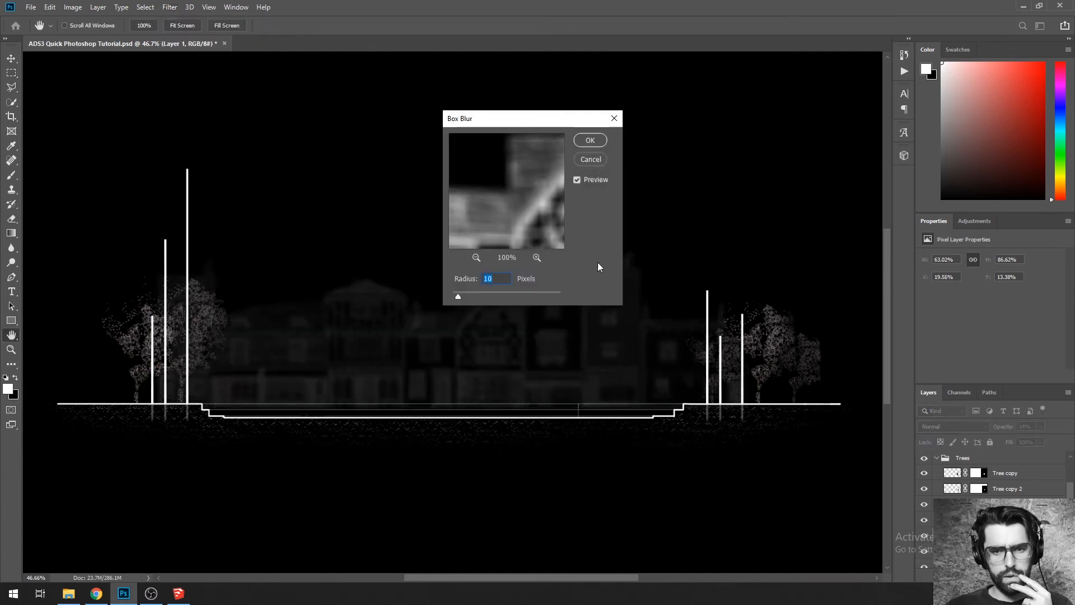
pyautogui.moveTo(458, 296); pyautogui.dragTo(480, 299)
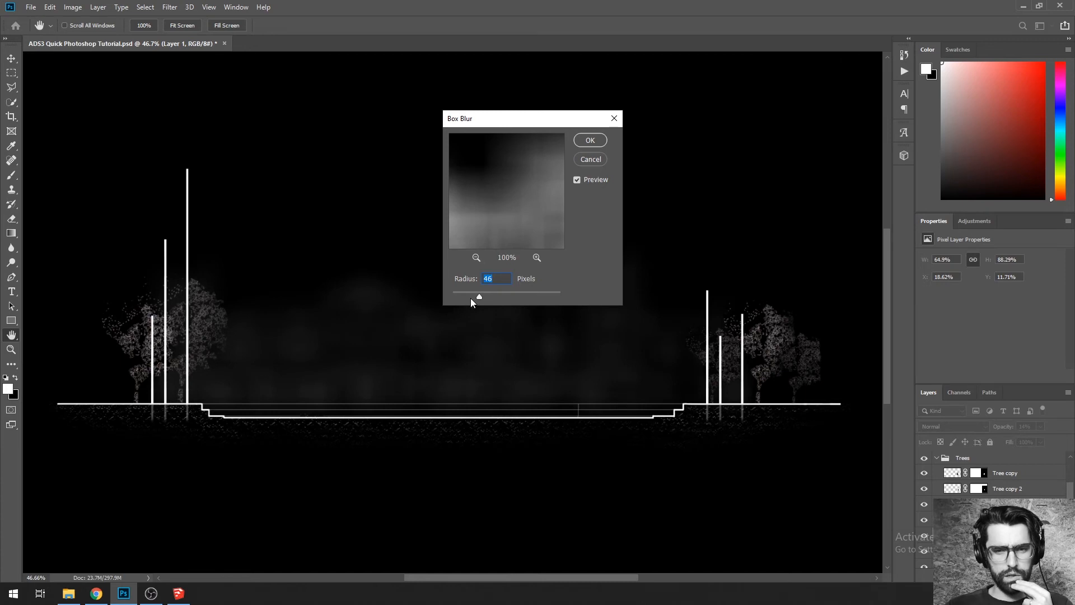
pyautogui.moveTo(502, 125); pyautogui.dragTo(711, 107)
pyautogui.moveTo(681, 278); pyautogui.dragTo(677, 279)
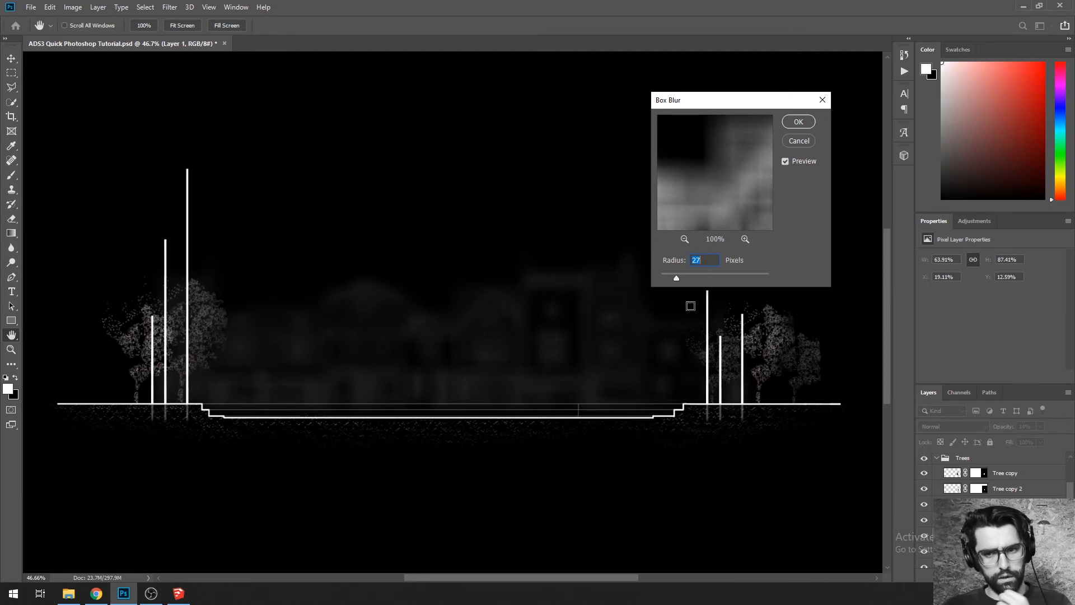
pyautogui.moveTo(676, 275); pyautogui.dragTo(664, 279)
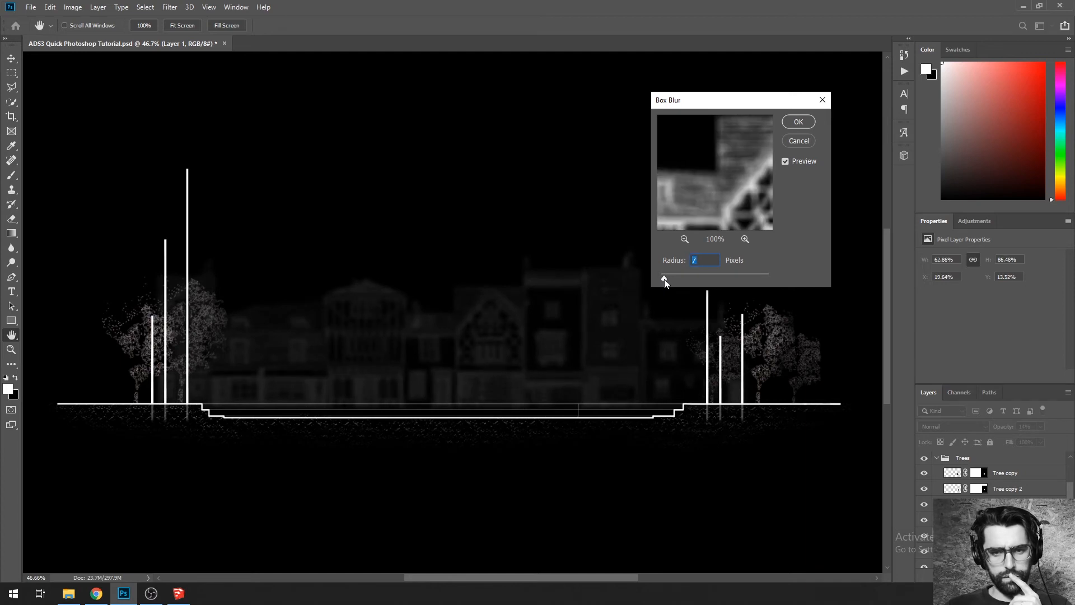
pyautogui.click(799, 141)
# Step: Lower the street elevation layer's opacity to 7%
pyautogui.press('m')
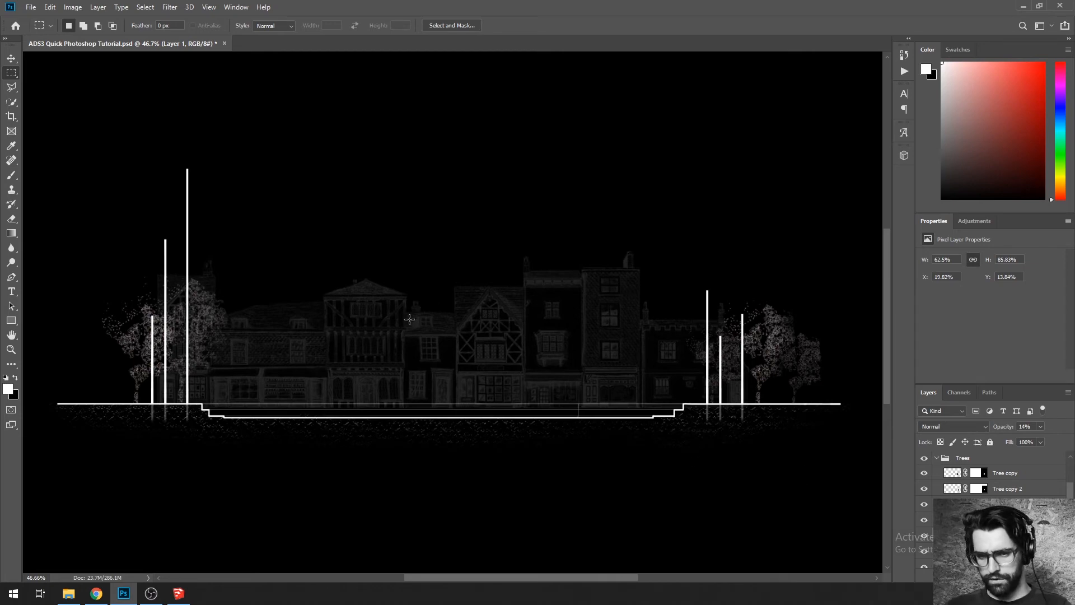
pyautogui.scroll(-2, 475, 361)
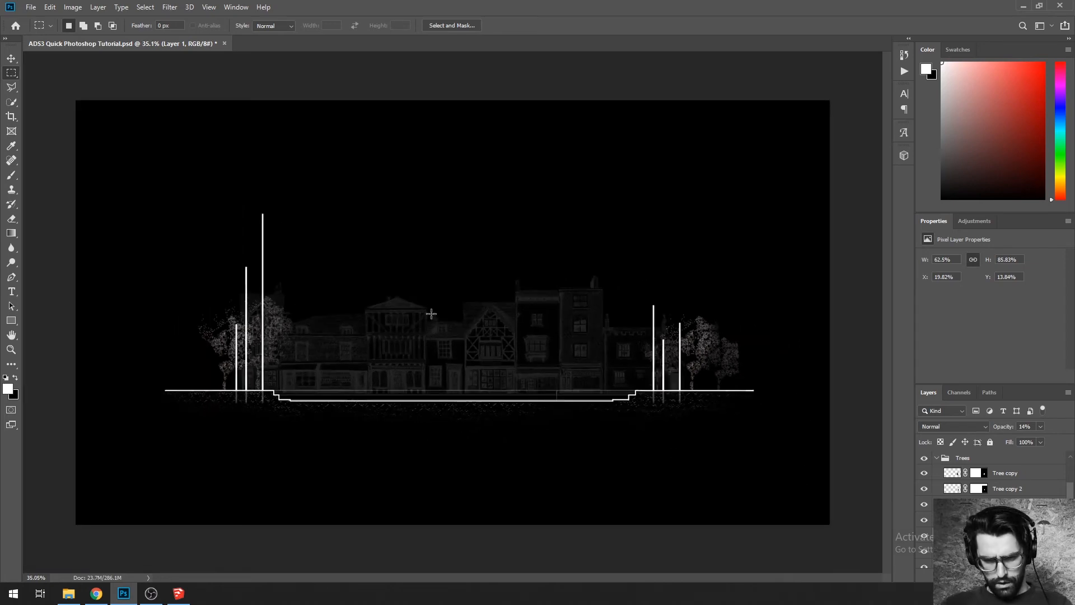
pyautogui.click(1040, 425)
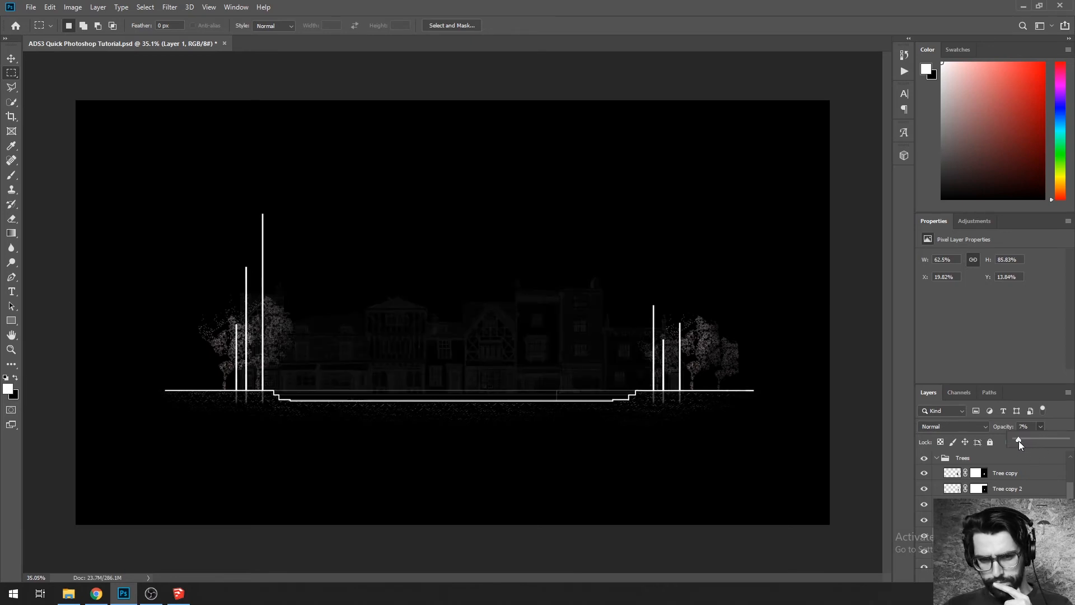
pyautogui.click(728, 382)
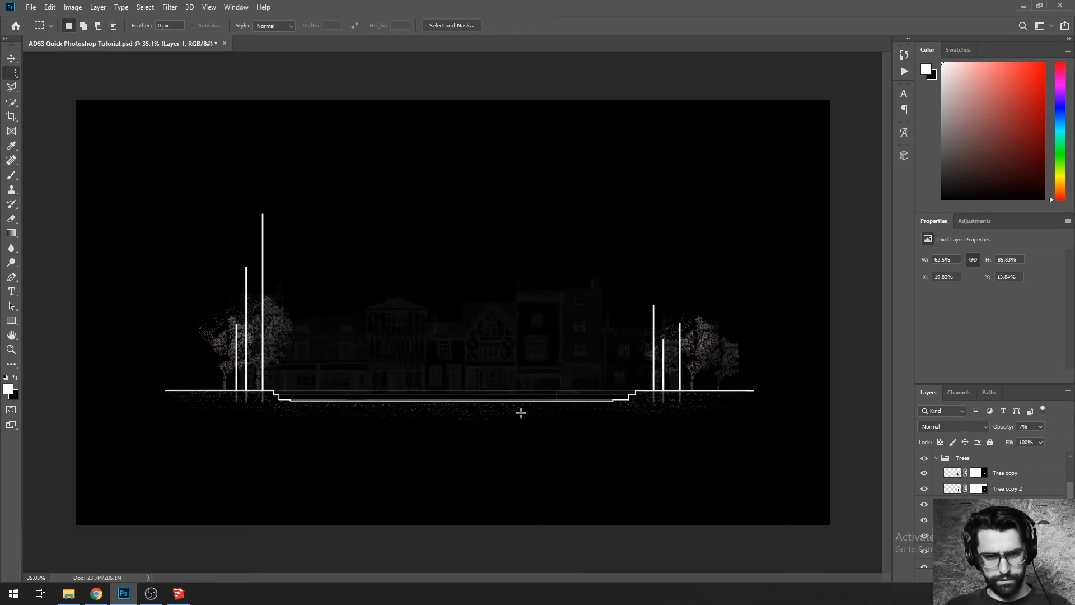
# Step: Duplicate the pedimented building behind the left-hand trees, and copy the neighbouring low houses to the right over the original
pyautogui.scroll(1, 521, 413)
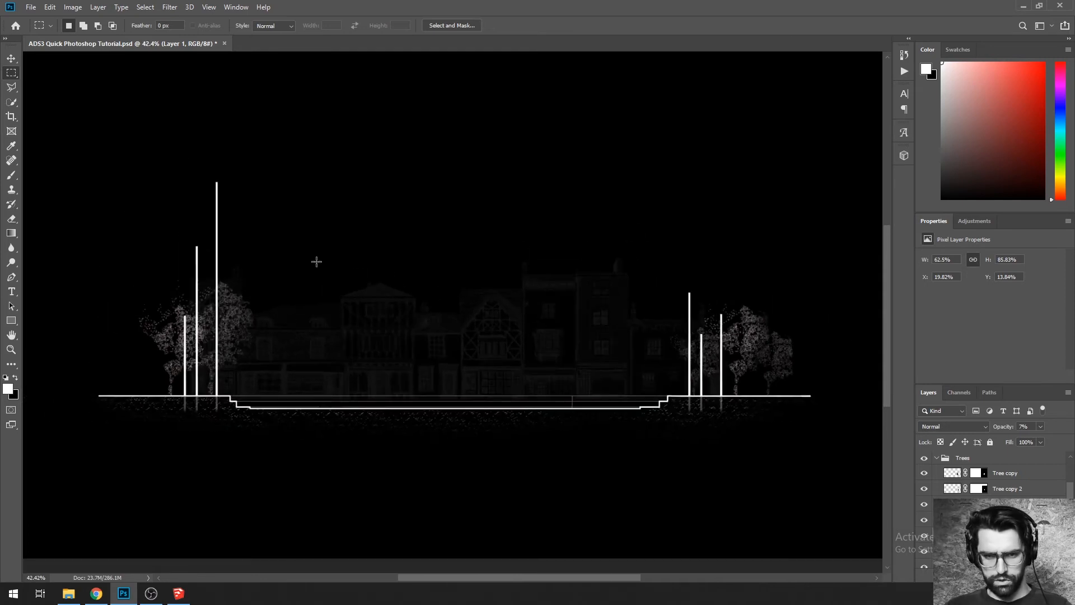
pyautogui.moveTo(317, 237); pyautogui.dragTo(463, 474)
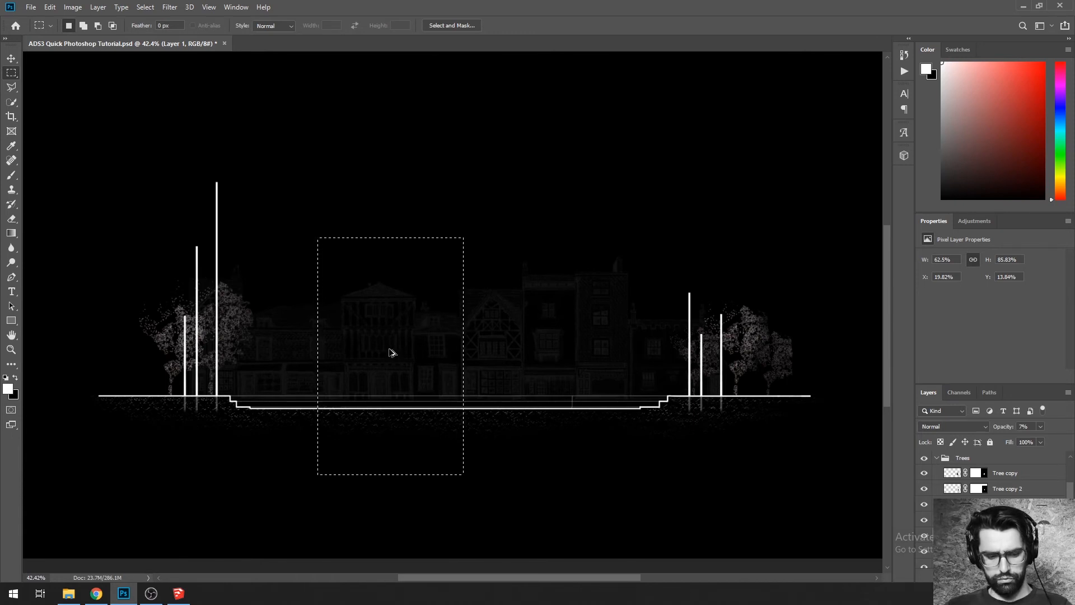
pyautogui.moveTo(398, 353); pyautogui.dragTo(209, 355)
pyautogui.moveTo(276, 260); pyautogui.dragTo(359, 442)
pyautogui.moveTo(321, 344); pyautogui.dragTo(377, 353)
pyautogui.click(418, 193)
# Step: Copy a narrow strip covering part of the half-timbered gable to the left, over the neighbouring houses
pyautogui.moveTo(544, 229)
pyautogui.mouseDown()
pyautogui.moveTo(512, 491)
pyautogui.moveTo(483, 490)
pyautogui.mouseUp()
pyautogui.moveTo(521, 372); pyautogui.dragTo(376, 375)
pyautogui.click(453, 261)
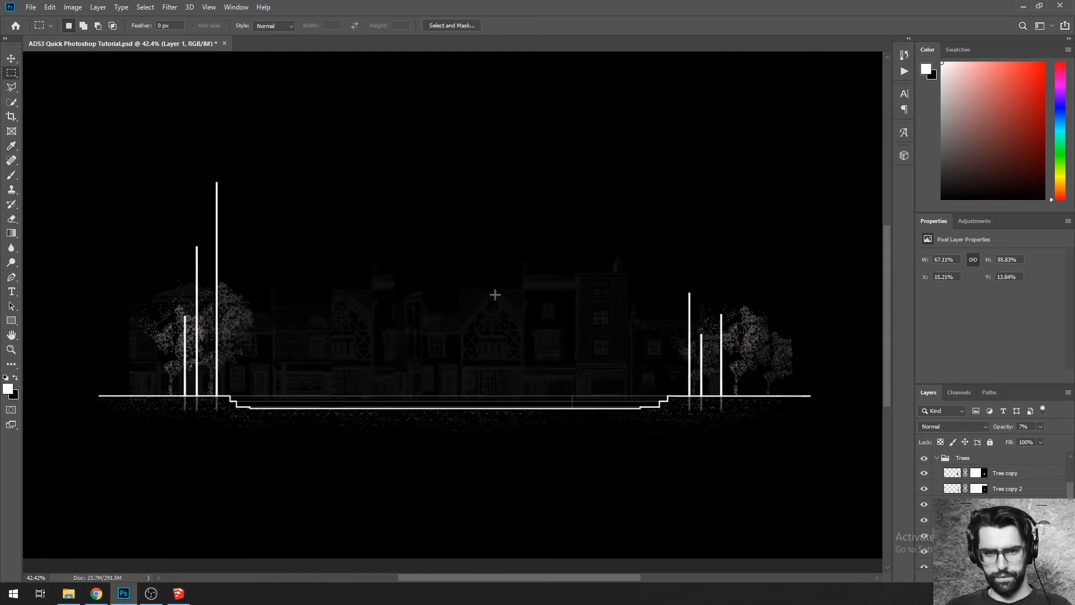
# Step: Try stretching the half-timbered gable section leftwards to about 176% width, and undo it
pyautogui.moveTo(546, 254)
pyautogui.mouseDown()
pyautogui.moveTo(486, 392)
pyautogui.moveTo(486, 461)
pyautogui.mouseUp()
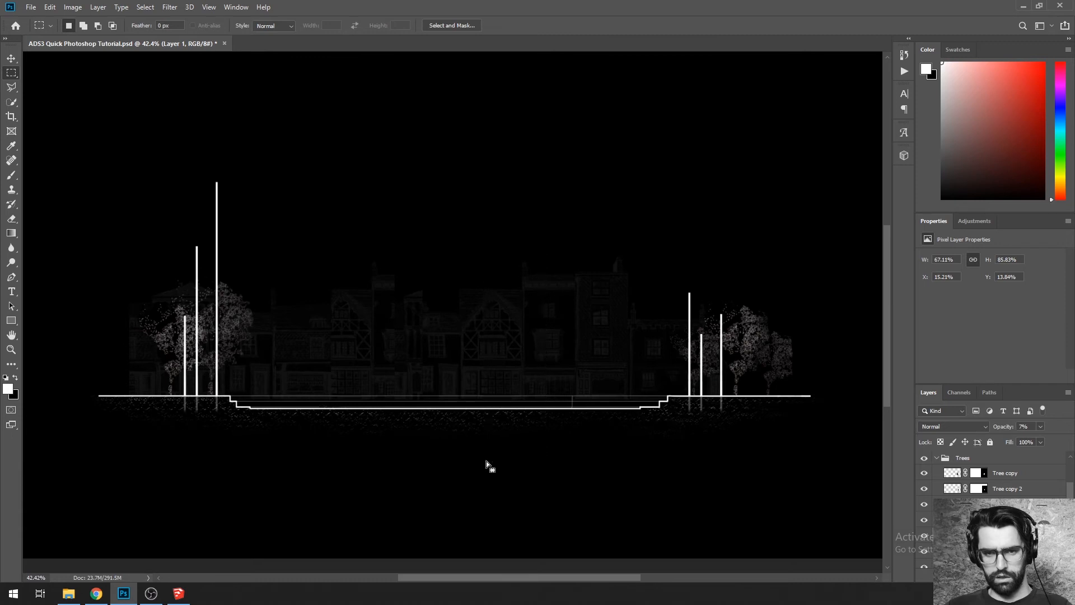
pyautogui.hotkey('ctrl', 't')
pyautogui.moveTo(487, 358); pyautogui.dragTo(440, 359)
pyautogui.press('Return')
pyautogui.hotkey('ctrl', 'z')
pyautogui.hotkey('ctrl', 't')
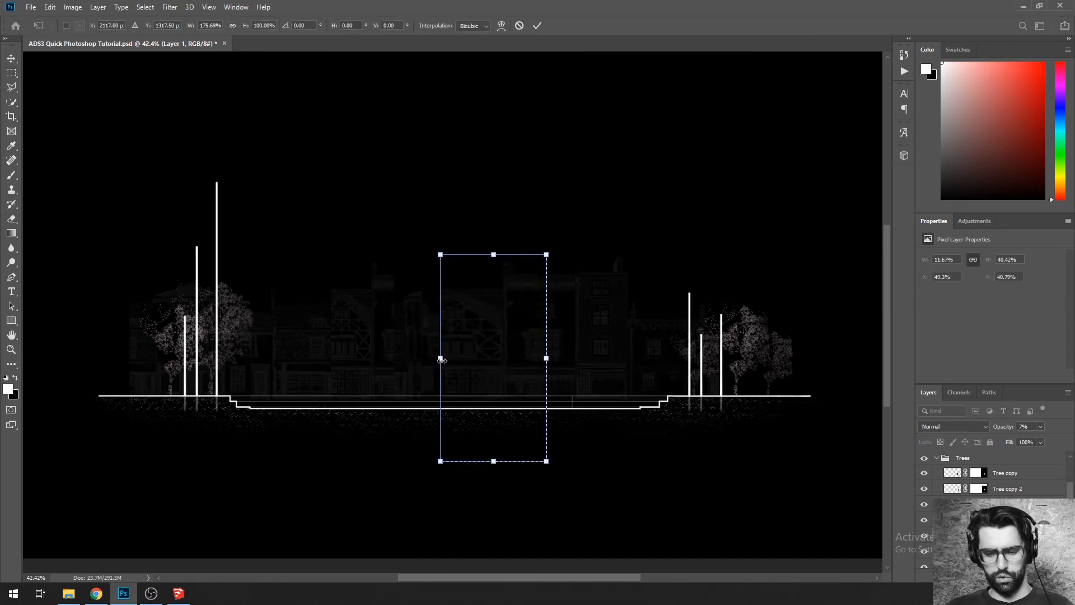
pyautogui.press('Return')
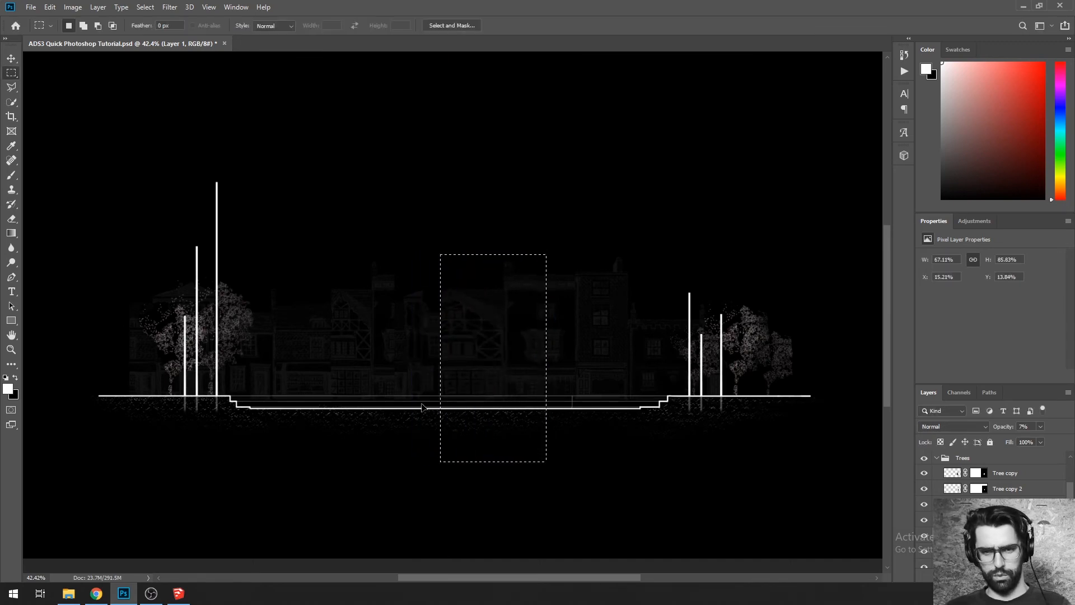
pyautogui.hotkey('alt', 'z')
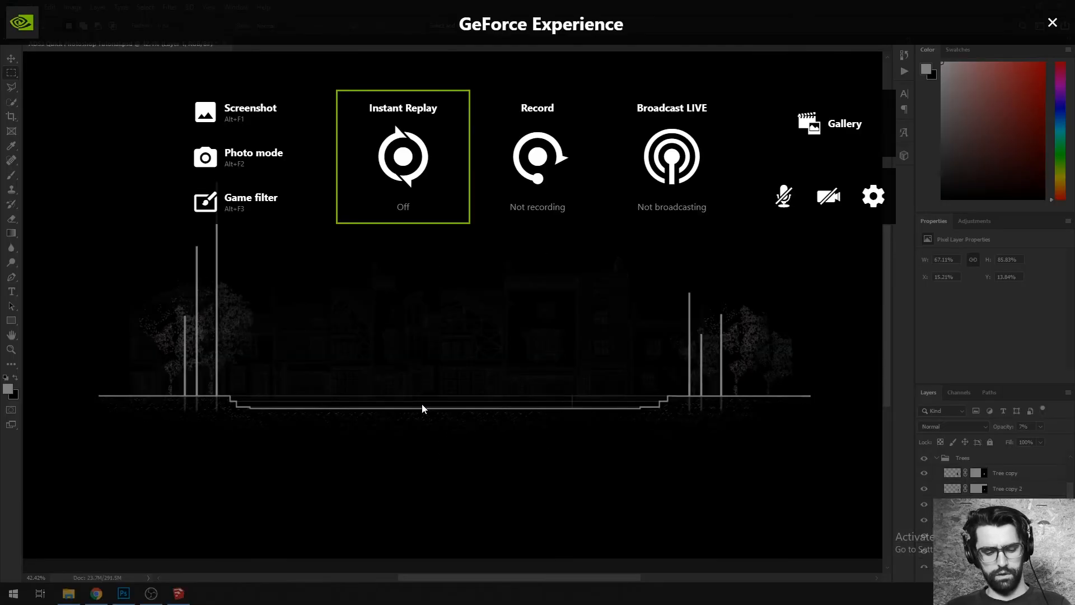
pyautogui.hotkey('alt', 'z')
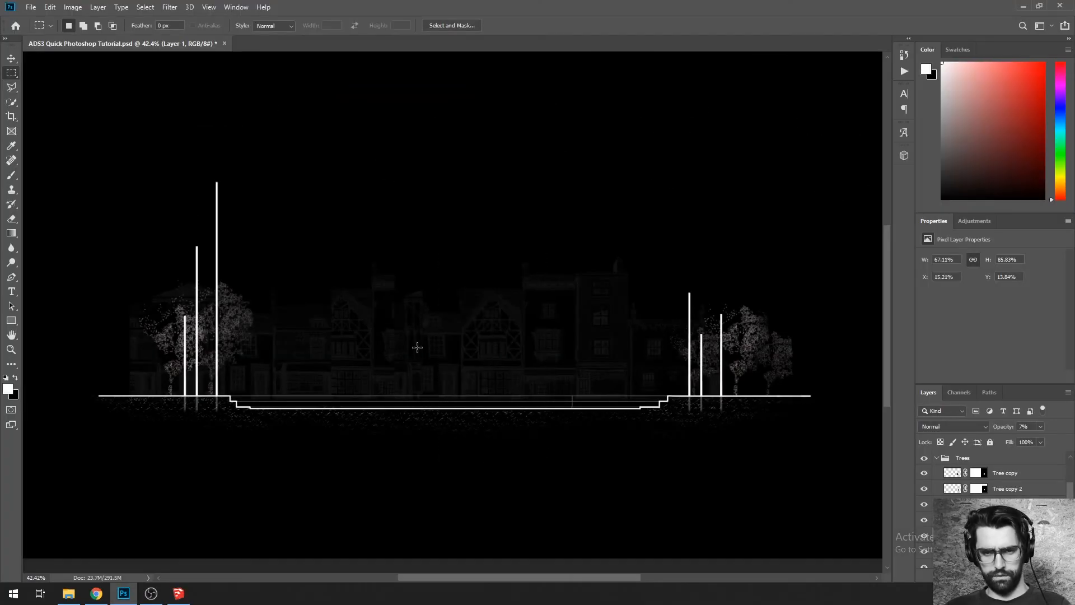
# Step: Duplicate the tall chimneyed building to the left over the half-timbered gable, and again behind the right-hand trees
pyautogui.moveTo(468, 245); pyautogui.dragTo(526, 434)
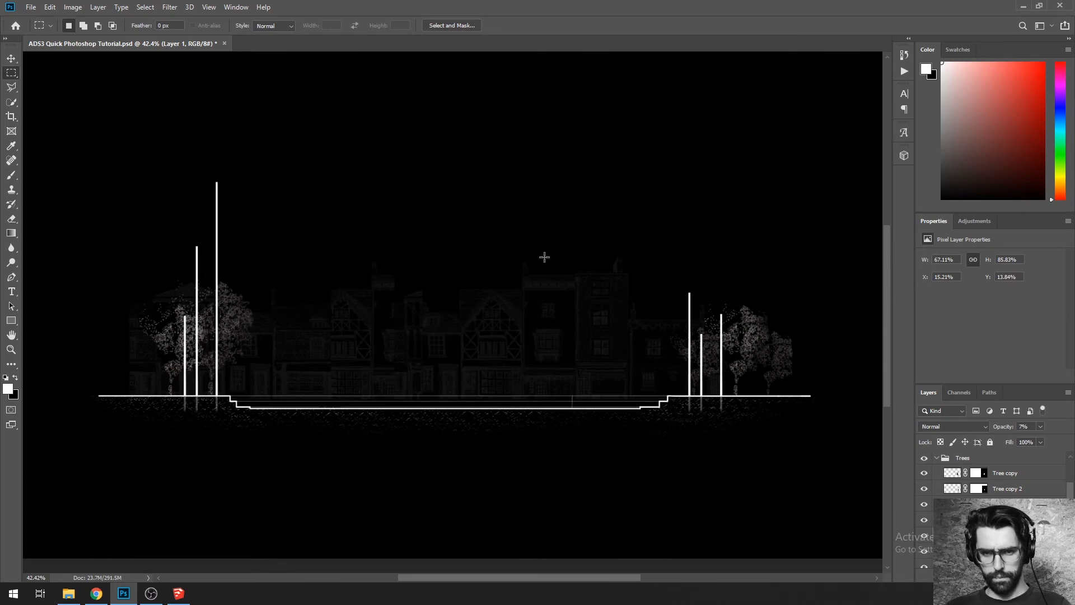
pyautogui.moveTo(544, 251); pyautogui.dragTo(620, 467)
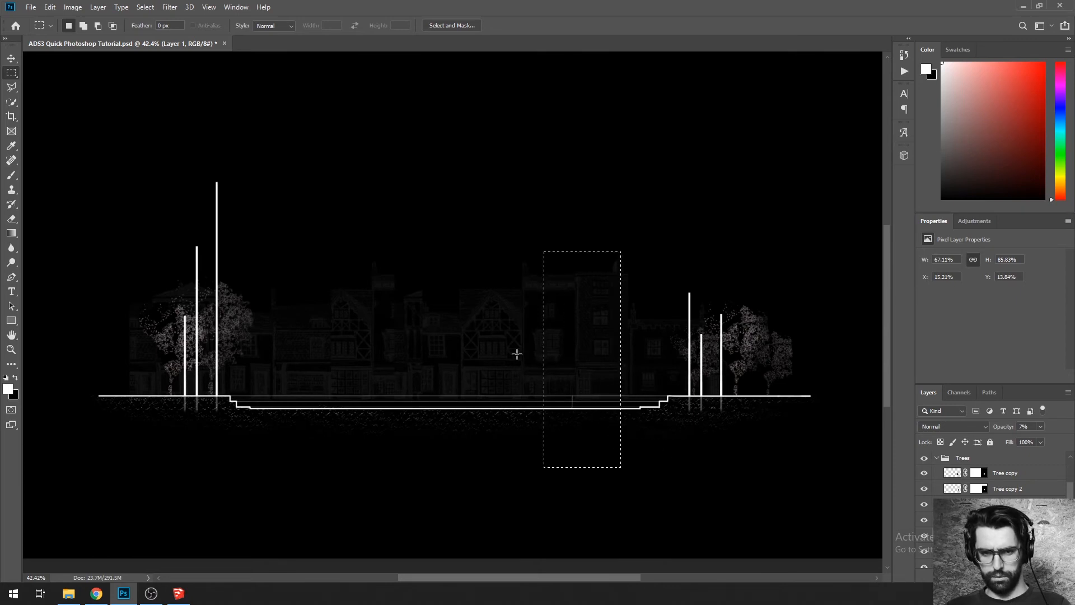
pyautogui.moveTo(592, 387); pyautogui.dragTo(496, 387)
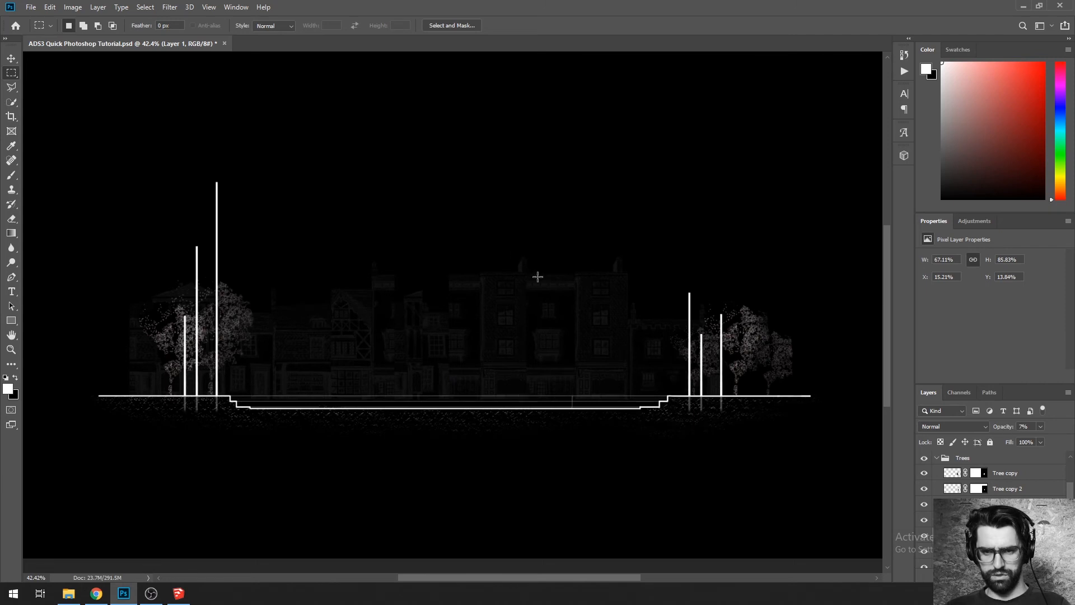
pyautogui.moveTo(543, 251); pyautogui.dragTo(649, 462)
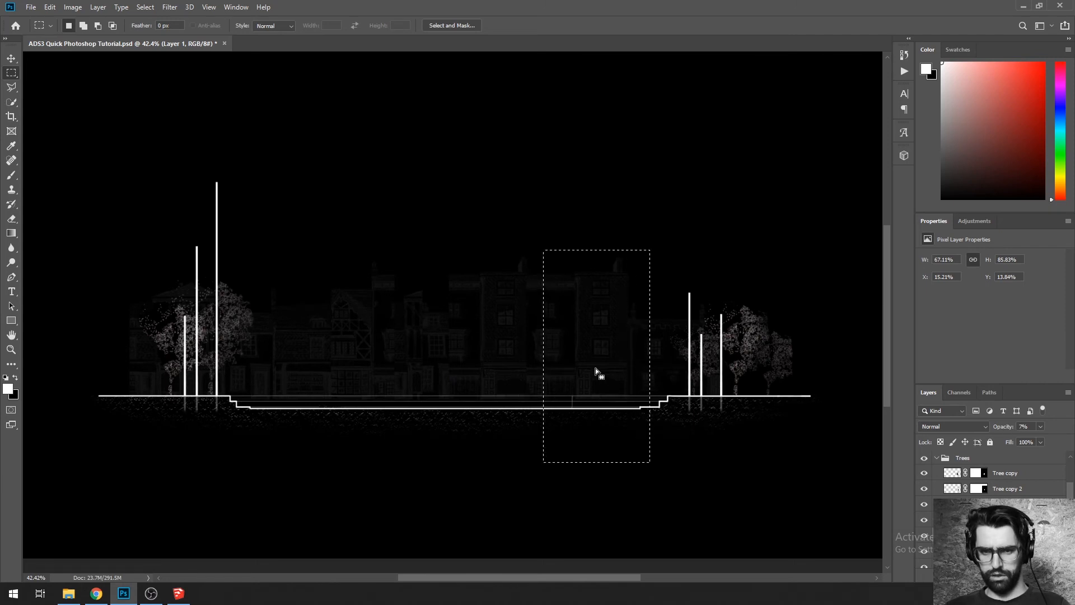
pyautogui.moveTo(596, 368); pyautogui.dragTo(790, 377)
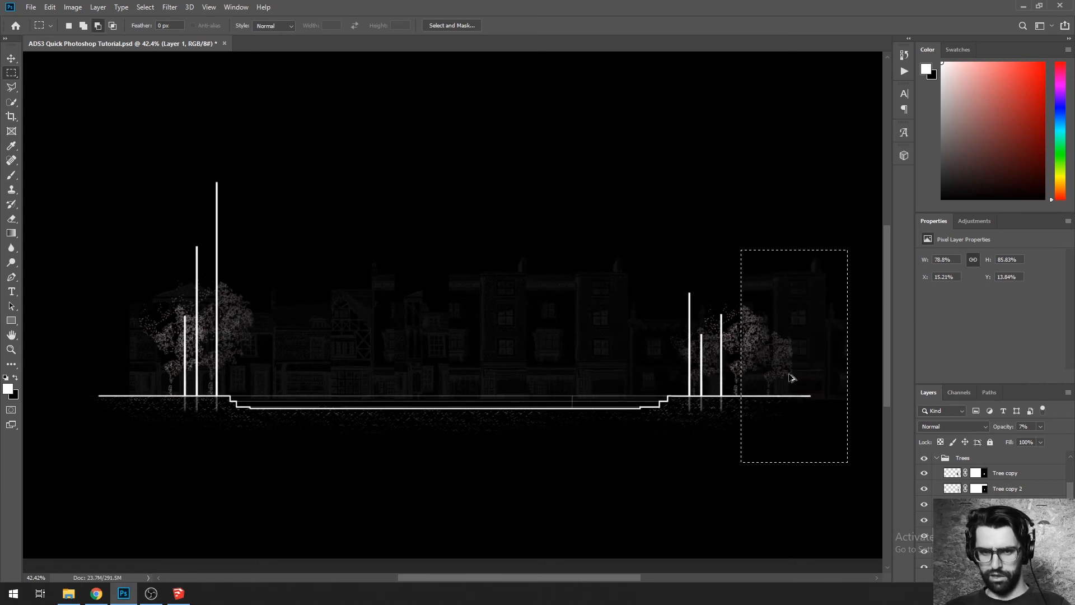
pyautogui.hotkey('ctrl', 'd')
# Step: Select and erase windows from the façades of the two tall chimneyed buildings in the middle of the elevation
pyautogui.moveTo(597, 256); pyautogui.dragTo(499, 453)
pyautogui.hotkey('ctrl', 'd')
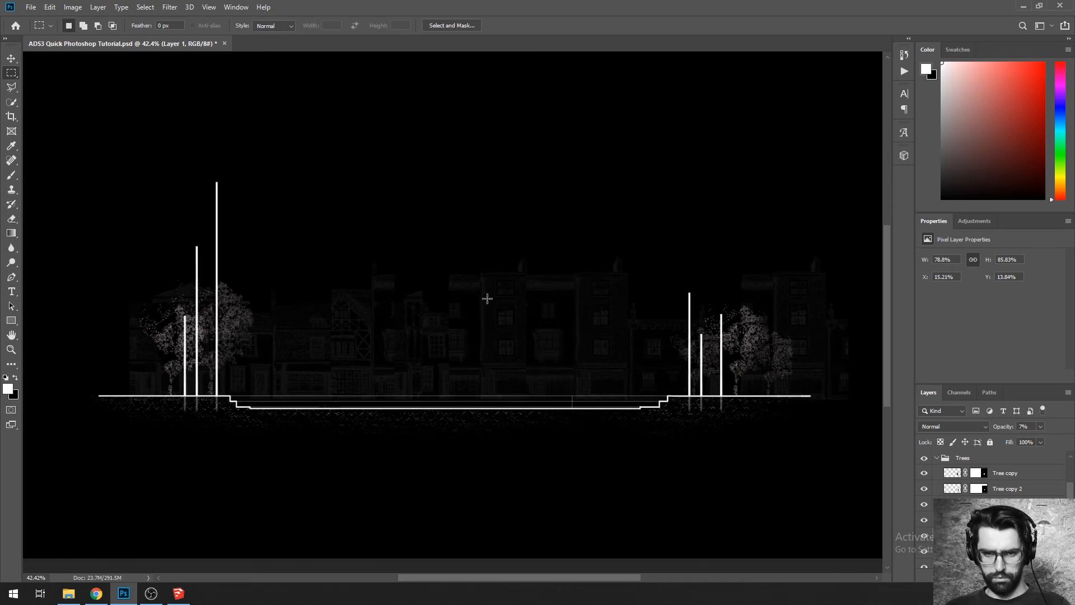
pyautogui.moveTo(487, 298); pyautogui.dragTo(522, 359)
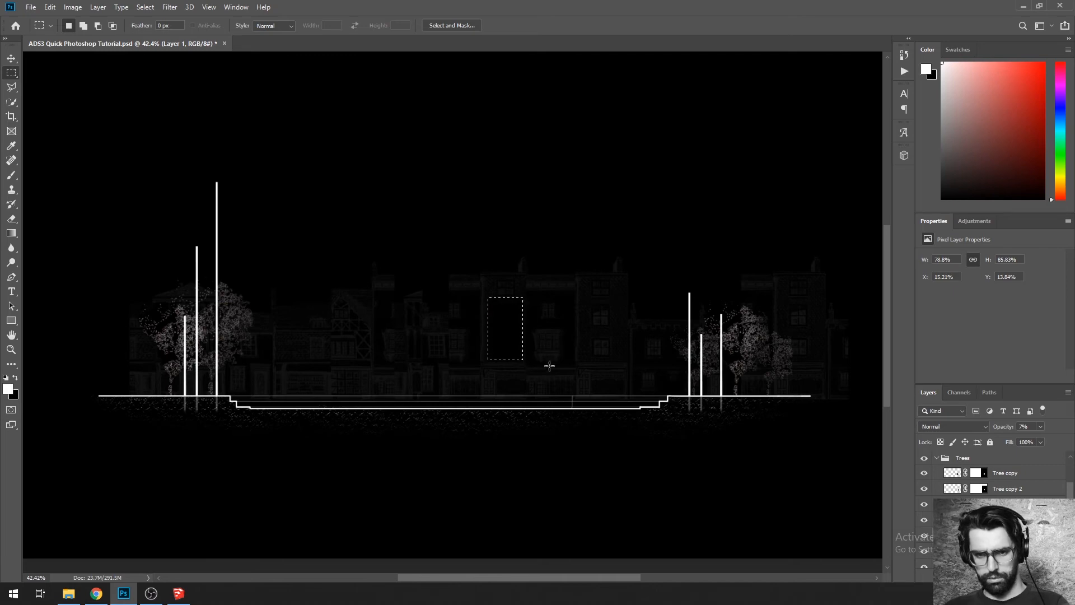
pyautogui.hotkey('ctrl', 'd')
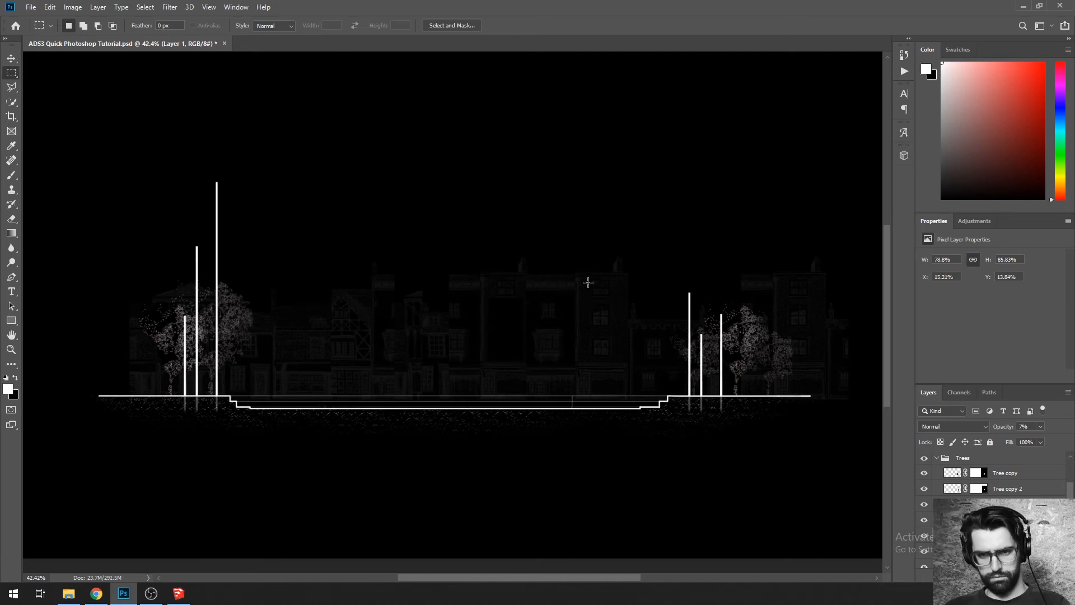
pyautogui.moveTo(588, 282); pyautogui.dragTo(622, 359)
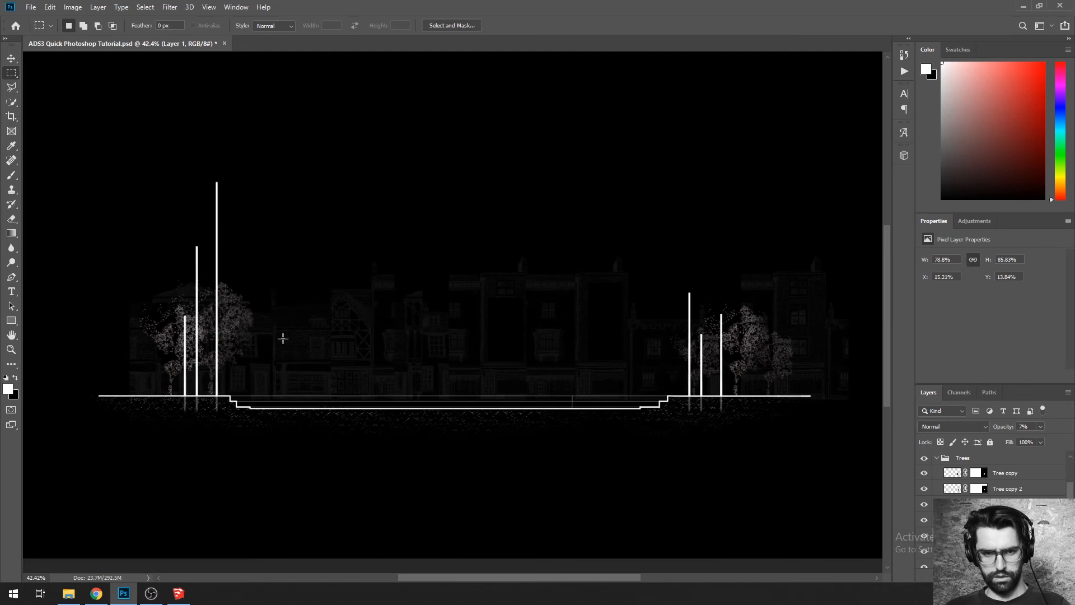
# Step: Clone brick texture with the Clone Stamp over the blank façade and window of the left tall chimneyed building
pyautogui.moveTo(283, 338)
pyautogui.mouseDown()
pyautogui.moveTo(323, 370)
pyautogui.moveTo(507, 353)
pyautogui.mouseUp()
pyautogui.hotkey('ctrl', 'd')
pyautogui.scroll(5, 509, 365)
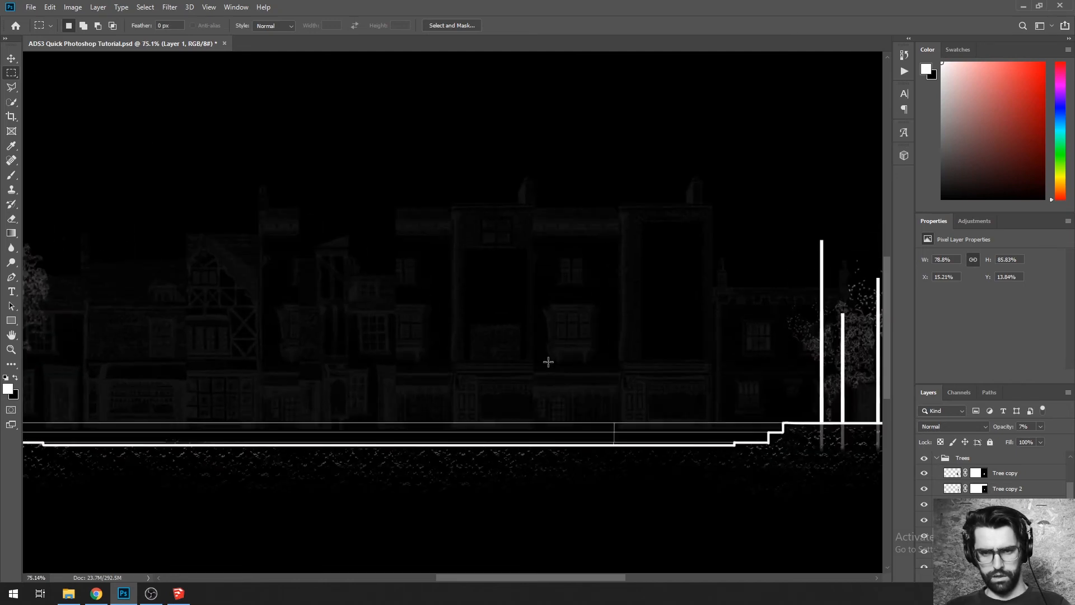
pyautogui.scroll(-3, 444, 358)
pyautogui.press('s')
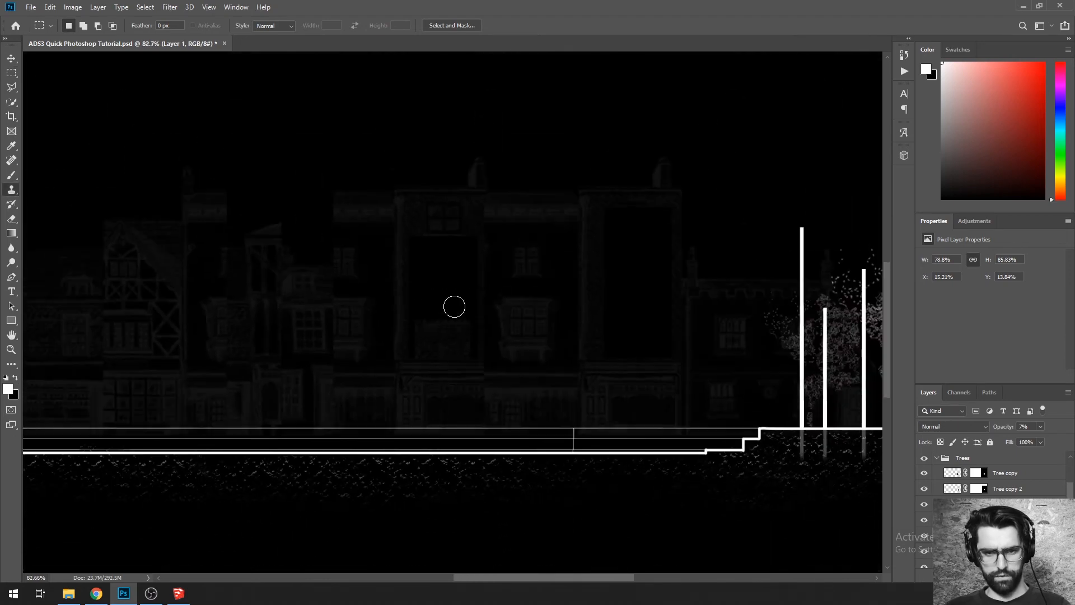
pyautogui.keyDown('alt'); pyautogui.click(434, 348); pyautogui.keyUp('alt')
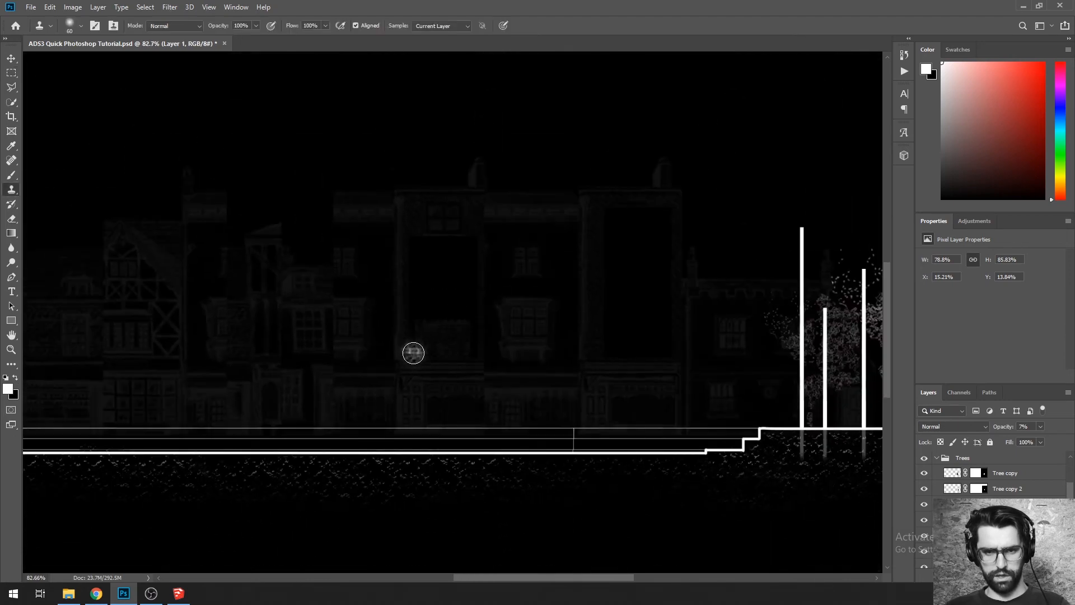
pyautogui.moveTo(415, 354); pyautogui.dragTo(418, 257)
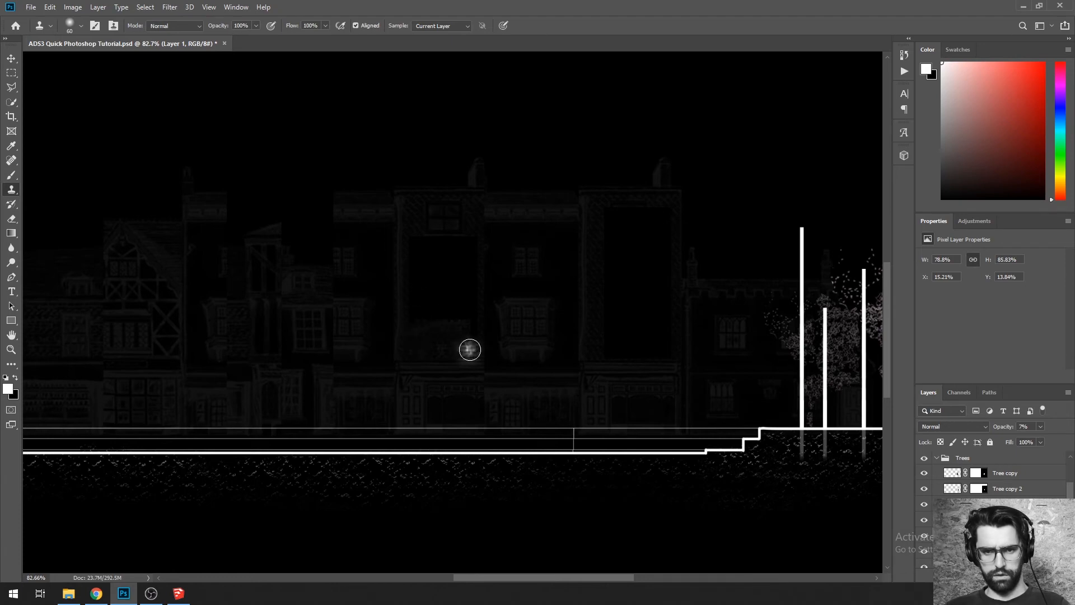
pyautogui.keyDown('alt'); pyautogui.click(420, 353); pyautogui.keyUp('alt')
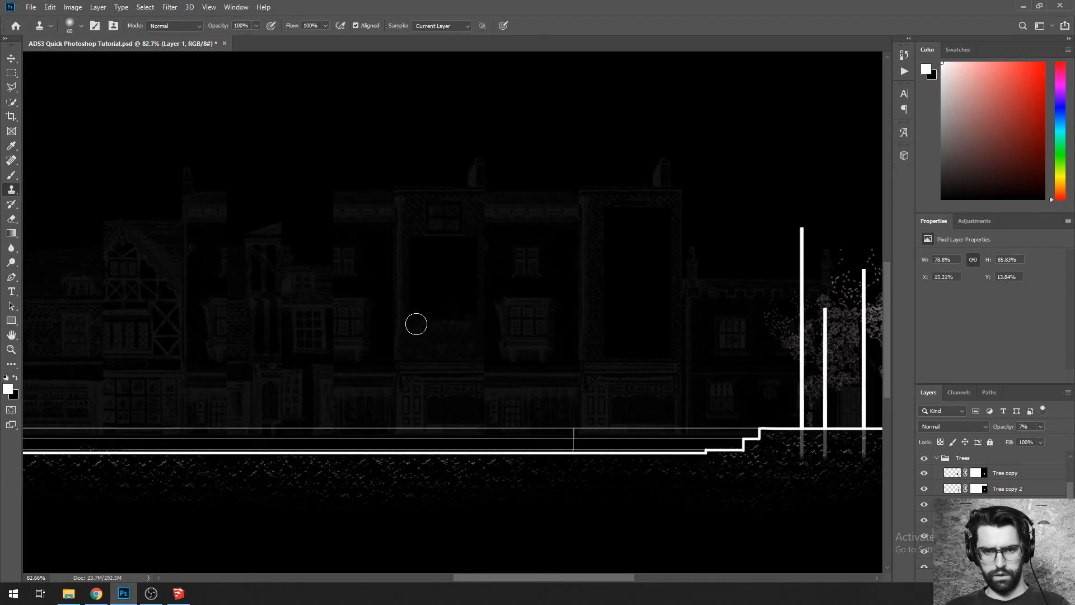
pyautogui.moveTo(415, 321)
pyautogui.mouseDown()
pyautogui.moveTo(469, 316)
pyautogui.moveTo(472, 303)
pyautogui.moveTo(419, 299)
pyautogui.moveTo(463, 286)
pyautogui.moveTo(410, 277)
pyautogui.moveTo(438, 260)
pyautogui.moveTo(419, 278)
pyautogui.moveTo(451, 269)
pyautogui.moveTo(450, 255)
pyautogui.moveTo(421, 237)
pyautogui.moveTo(419, 294)
pyautogui.moveTo(443, 250)
pyautogui.moveTo(470, 249)
pyautogui.mouseUp()
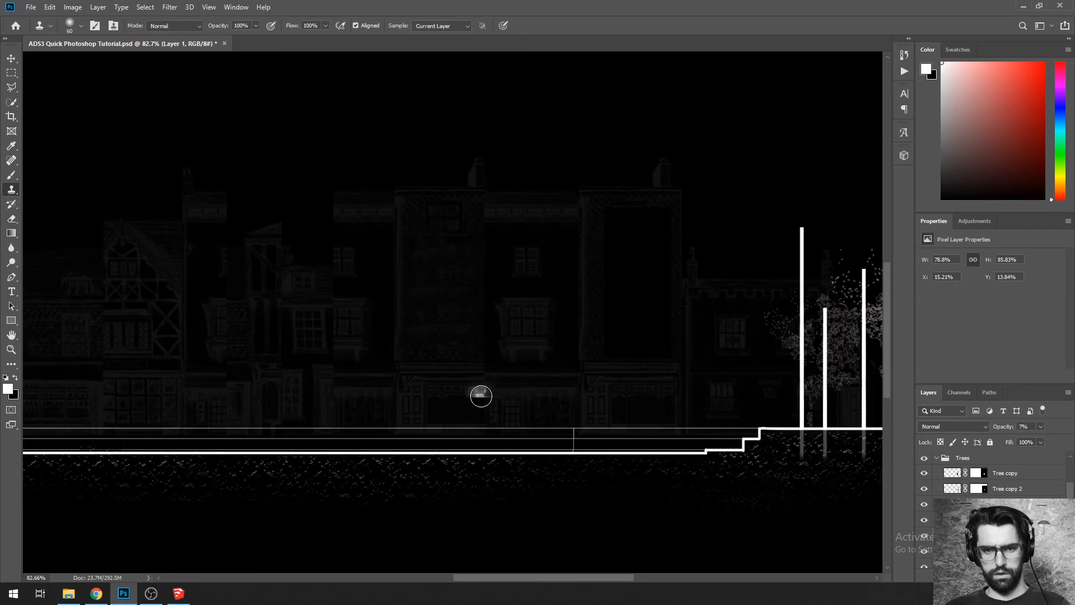
# Step: Copy sections of the street elevation to stack buildings above the middle rooftops and behind the left-hand trees
pyautogui.press('m')
pyautogui.scroll(-5, 536, 320)
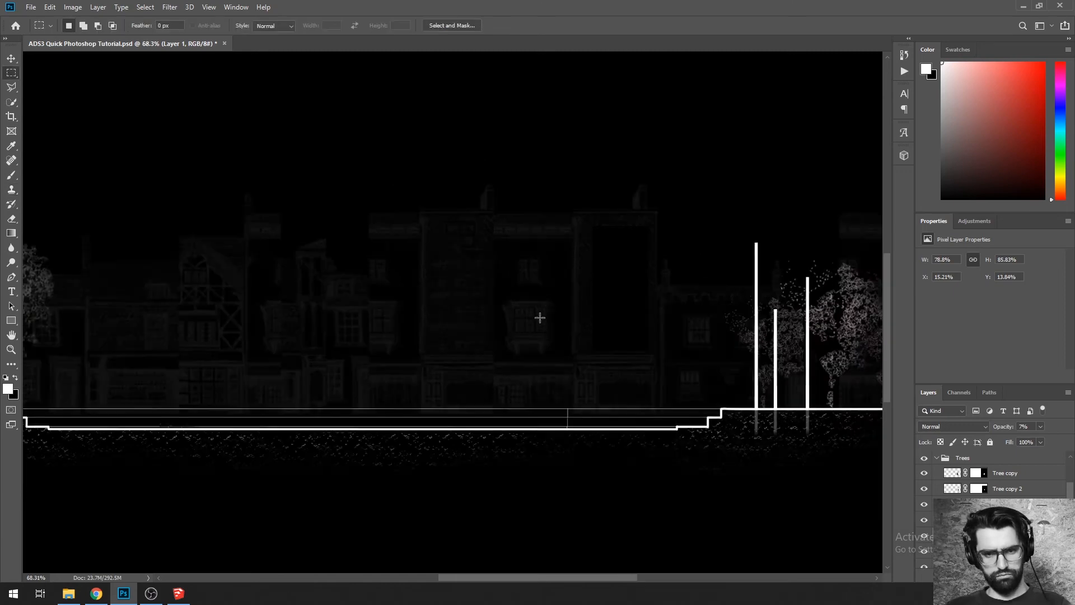
pyautogui.scroll(-3, 538, 319)
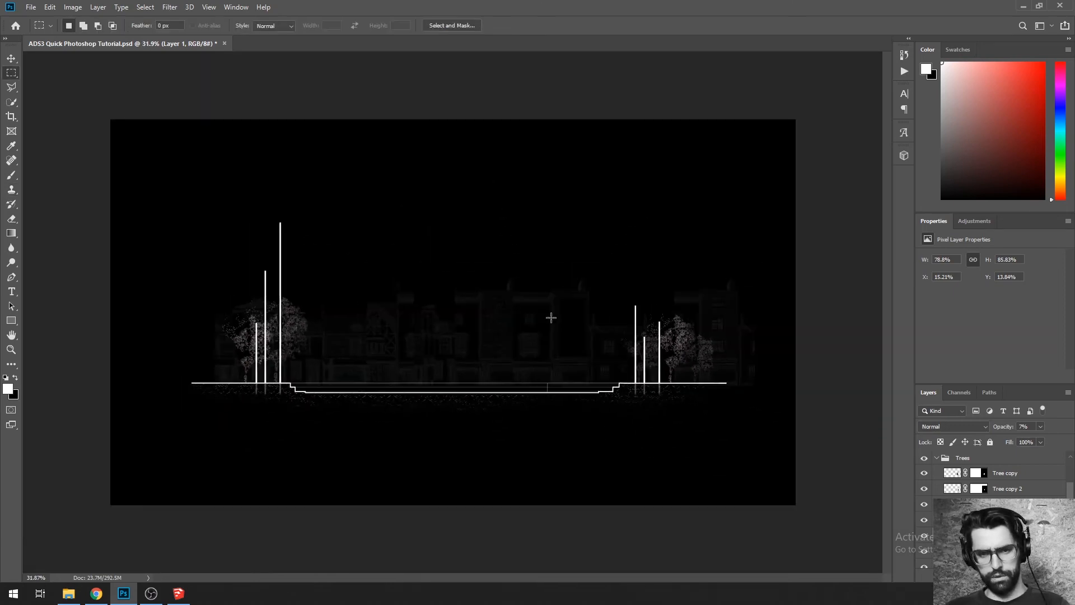
pyautogui.moveTo(367, 271)
pyautogui.mouseDown()
pyautogui.moveTo(453, 345)
pyautogui.moveTo(372, 312)
pyautogui.moveTo(323, 328)
pyautogui.mouseUp()
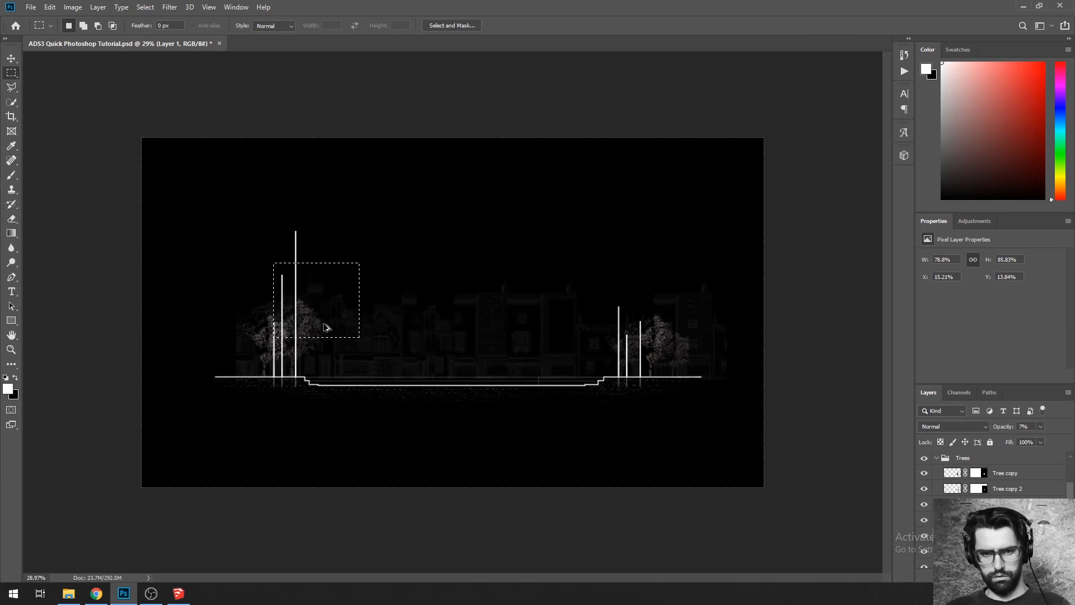
pyautogui.moveTo(465, 280)
pyautogui.mouseDown()
pyautogui.moveTo(523, 341)
pyautogui.moveTo(392, 314)
pyautogui.mouseUp()
pyautogui.click(512, 353)
pyautogui.moveTo(453, 272)
pyautogui.mouseDown()
pyautogui.moveTo(583, 336)
pyautogui.moveTo(453, 307)
pyautogui.moveTo(488, 296)
pyautogui.mouseUp()
pyautogui.click(535, 275)
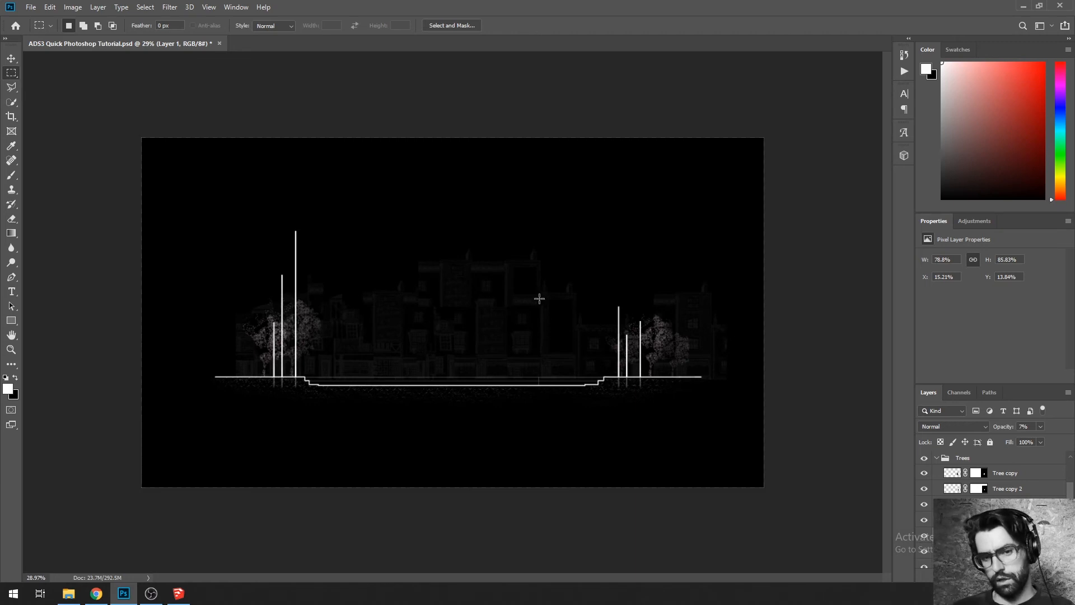
# Step: Select and erase the building bases that extend below the ground line across the sunken basin
pyautogui.scroll(4, 539, 298)
pyautogui.scroll(-3, 324, 384)
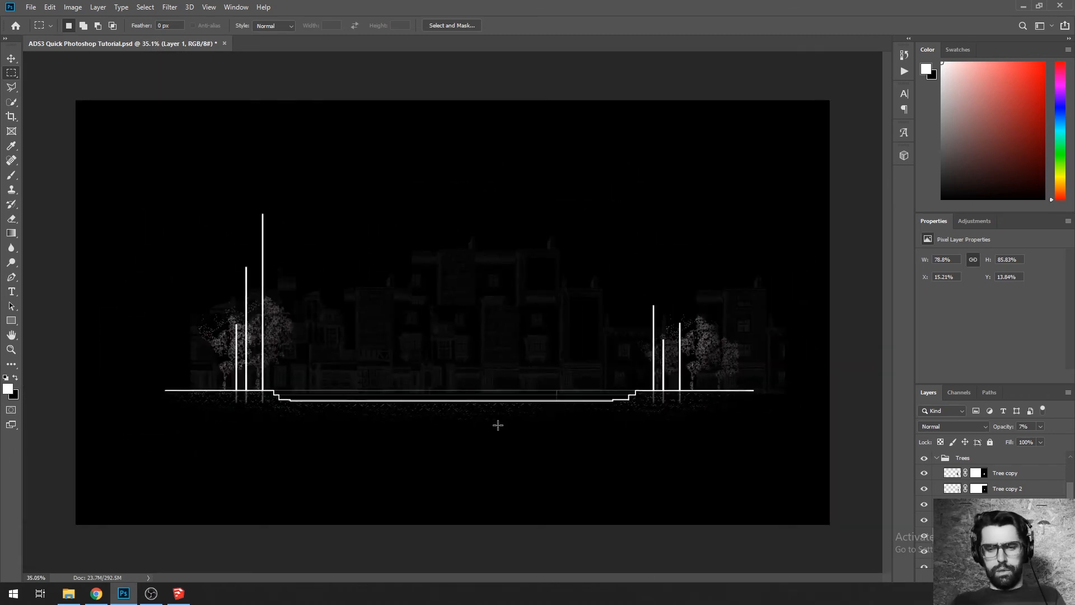
pyautogui.scroll(4, 646, 438)
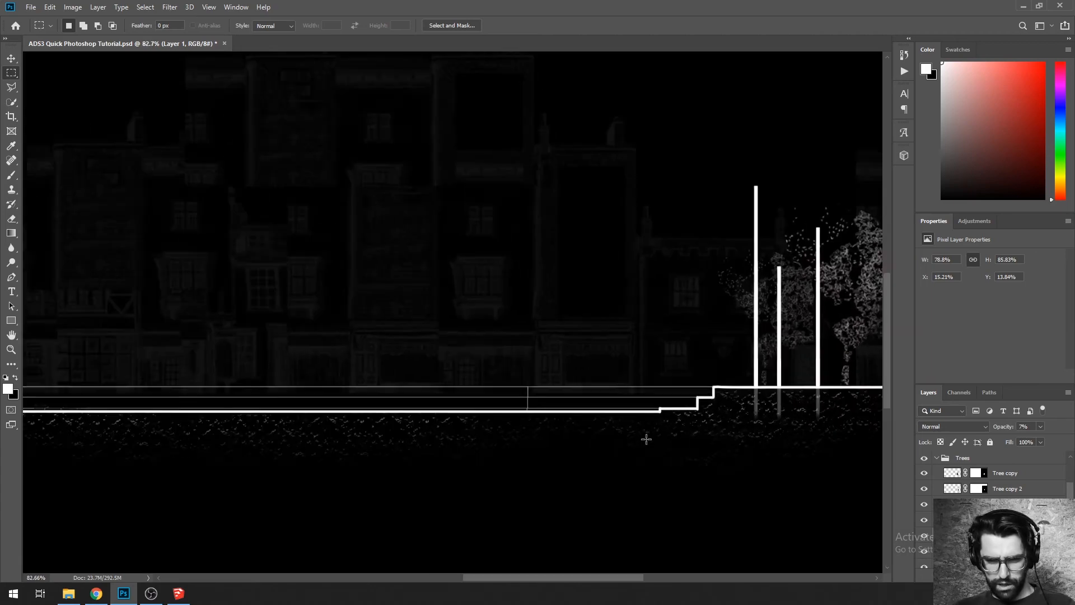
pyautogui.scroll(-1, 627, 420)
pyautogui.scroll(2, 624, 420)
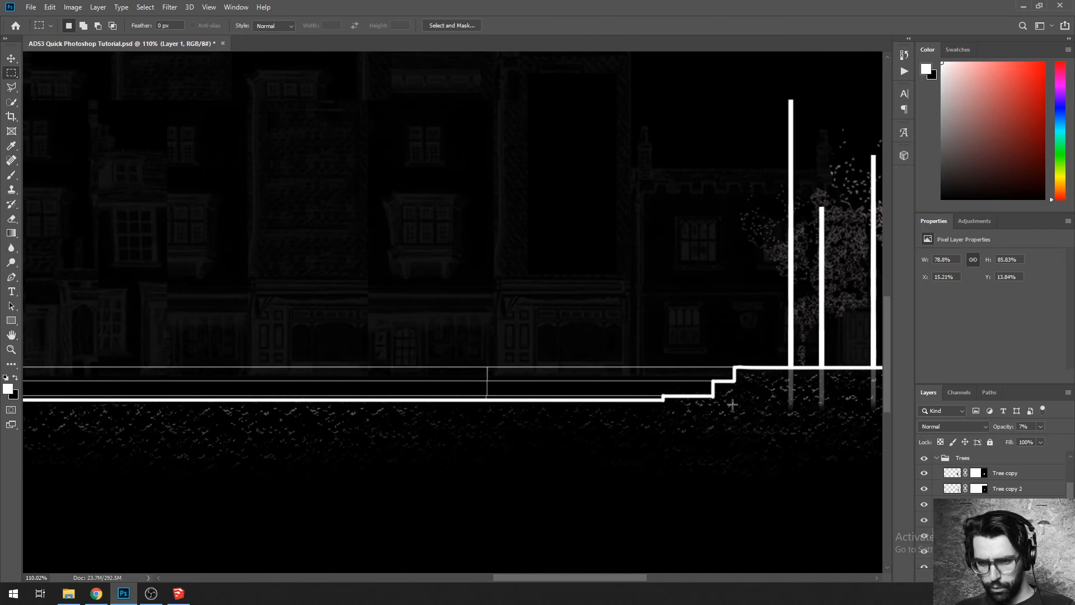
pyautogui.moveTo(736, 367); pyautogui.dragTo(194, 427)
pyautogui.hotkey('ctrl', 'd')
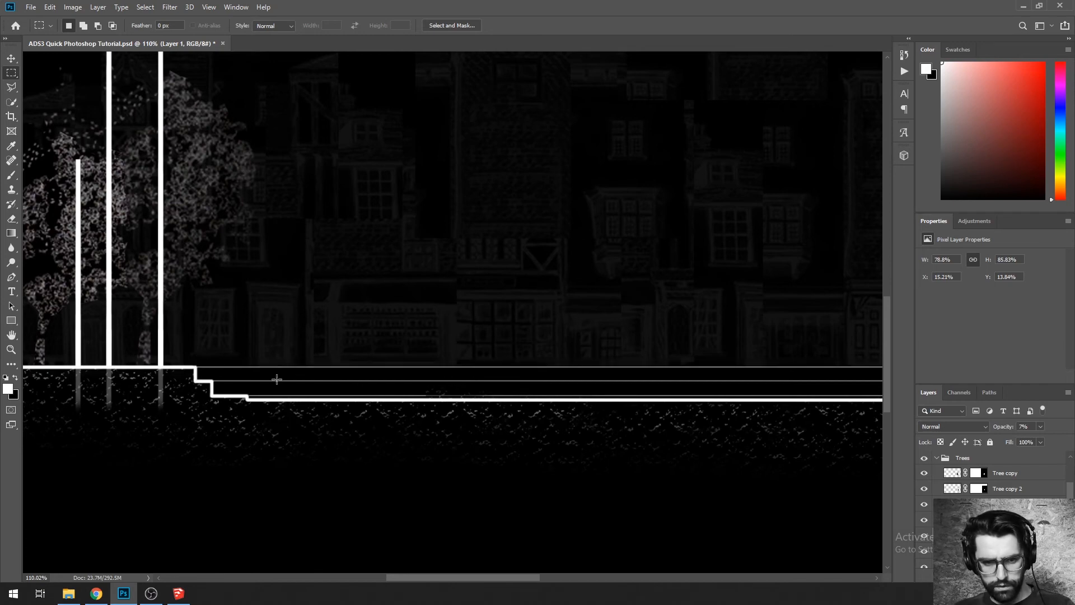
# Step: Mask out the stray speckles above the basin floor on the Pattern Fill 1 layer, and save the document
pyautogui.moveTo(263, 375); pyautogui.dragTo(793, 399)
pyautogui.scroll(-3, 1016, 489)
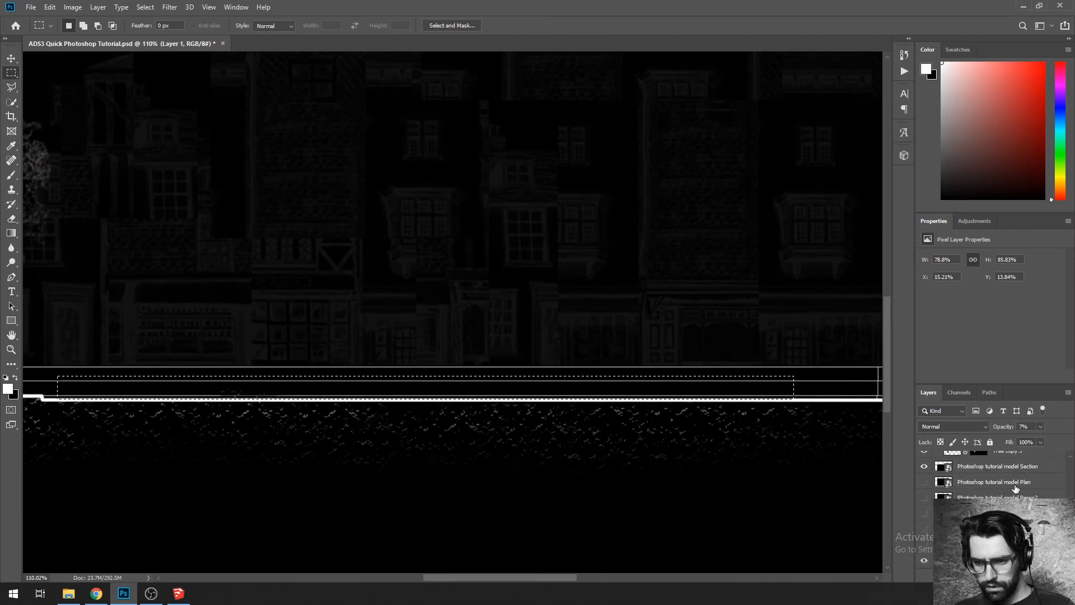
pyautogui.scroll(5, 1002, 484)
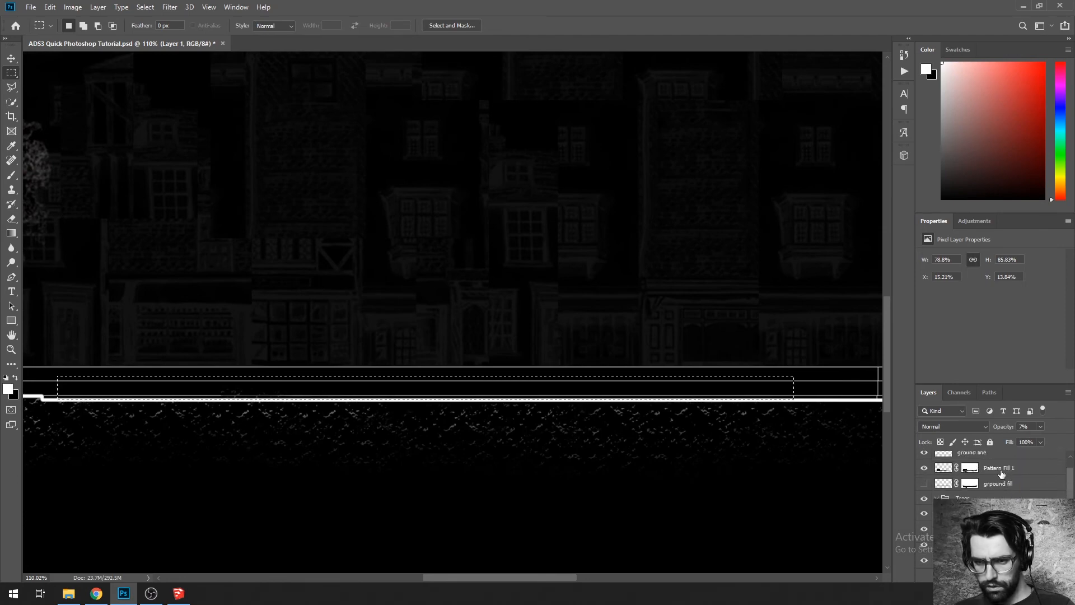
pyautogui.click(967, 475)
pyautogui.click(965, 472)
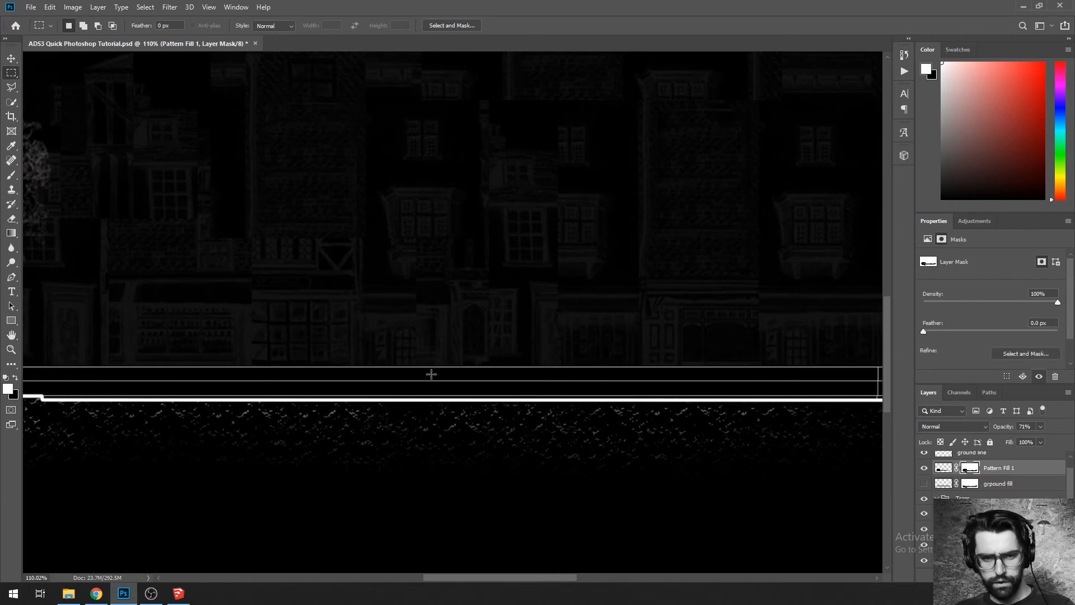
pyautogui.scroll(-3, 383, 351)
pyautogui.scroll(-2, 383, 351)
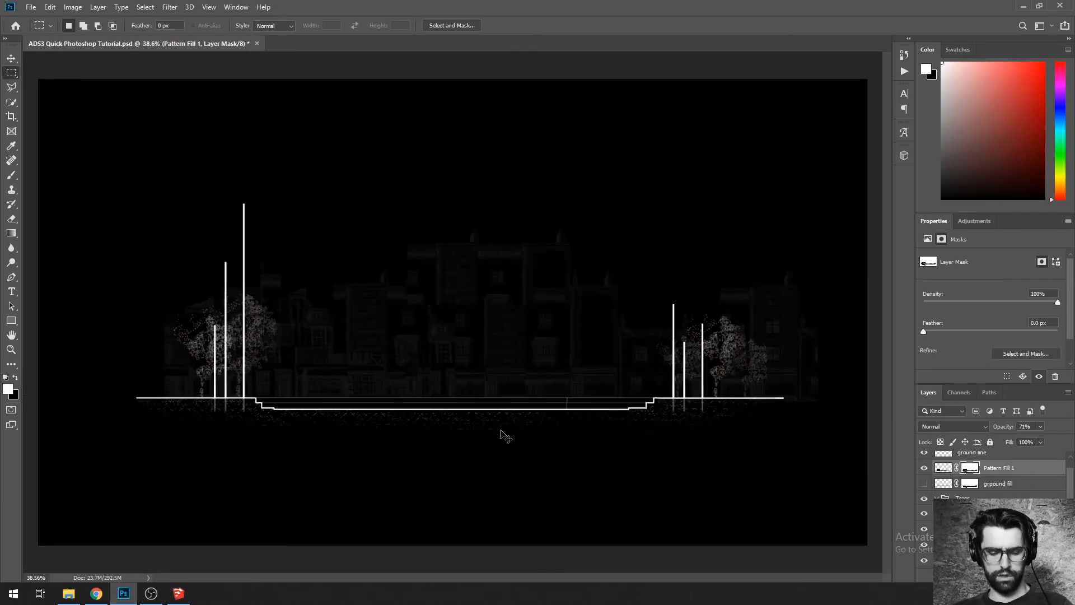
pyautogui.hotkey('ctrl', 's')
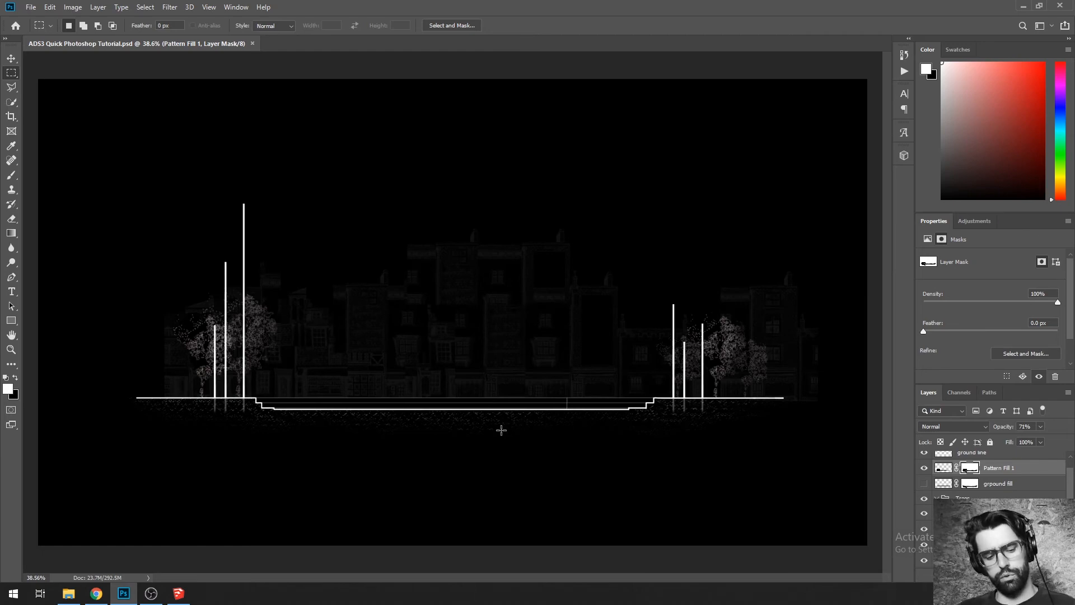
# Step: Switch to Chrome, search for "skalgubbar" in a new tab, and open the Skalgubbar cutout people site
pyautogui.hotkey('alt', 'Tab')
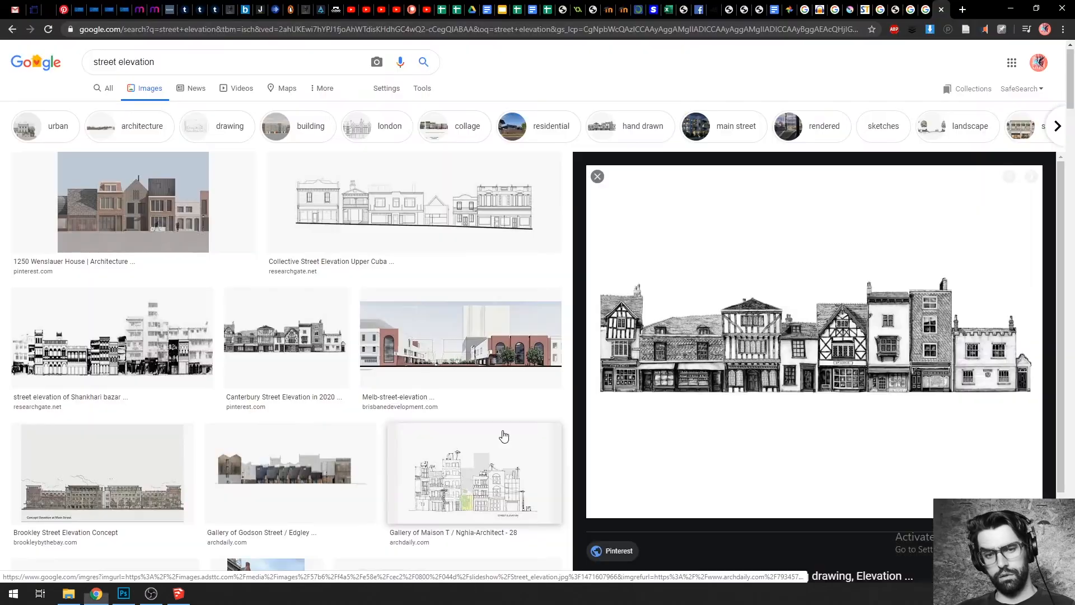
pyautogui.hotkey('ctrl', 't')
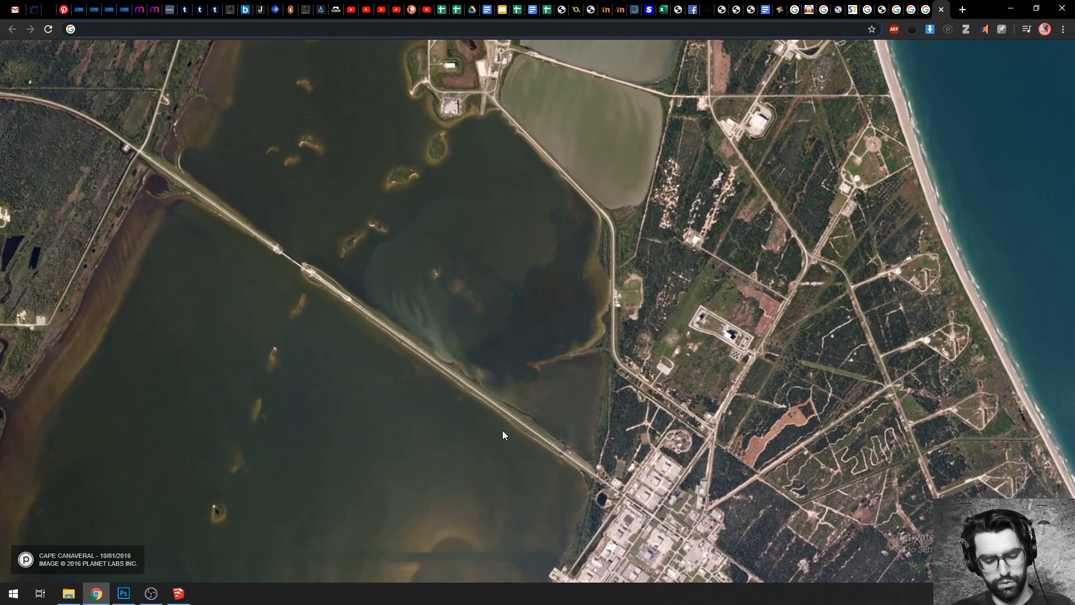
pyautogui.write('skal')
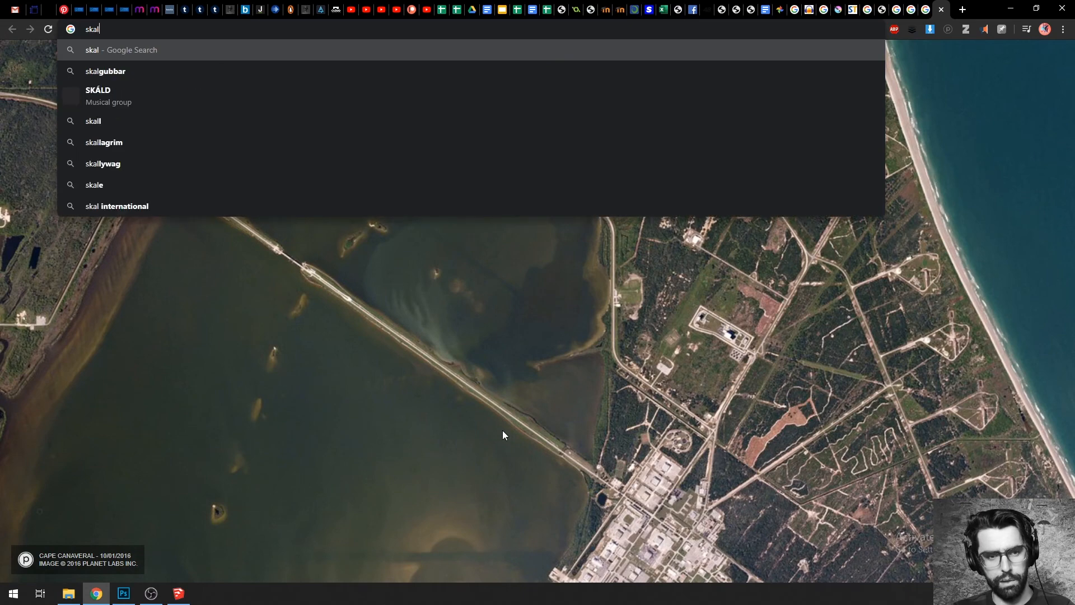
pyautogui.write('gubbar')
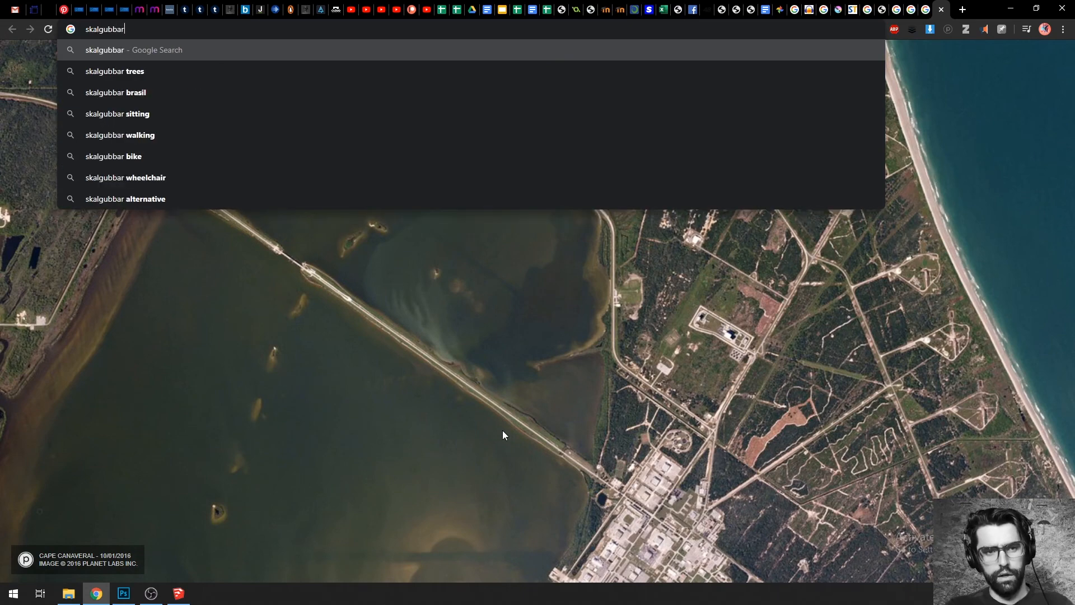
pyautogui.press('Return')
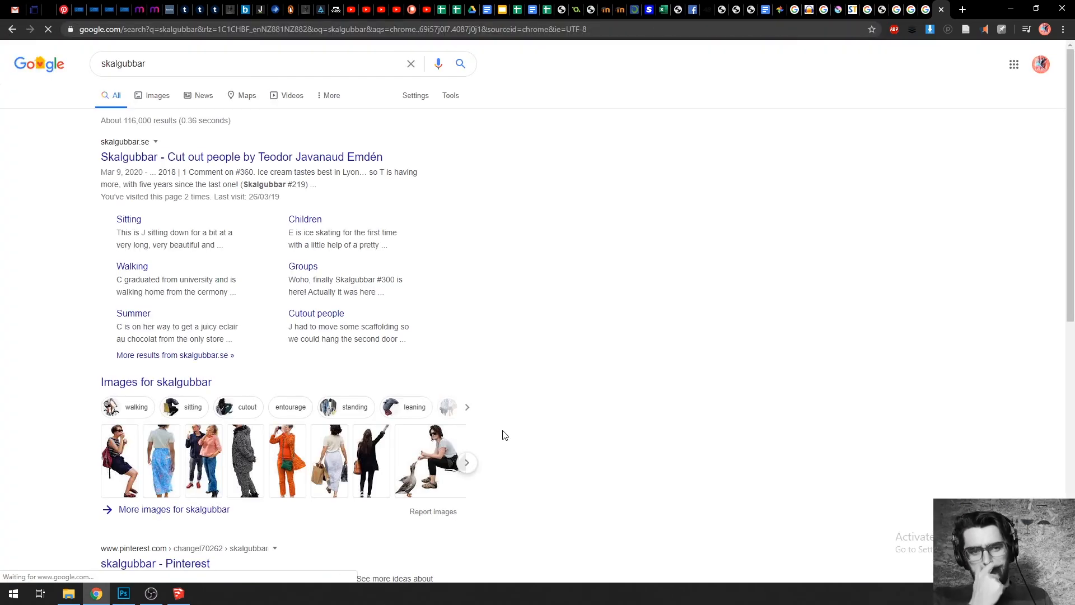
pyautogui.click(186, 160)
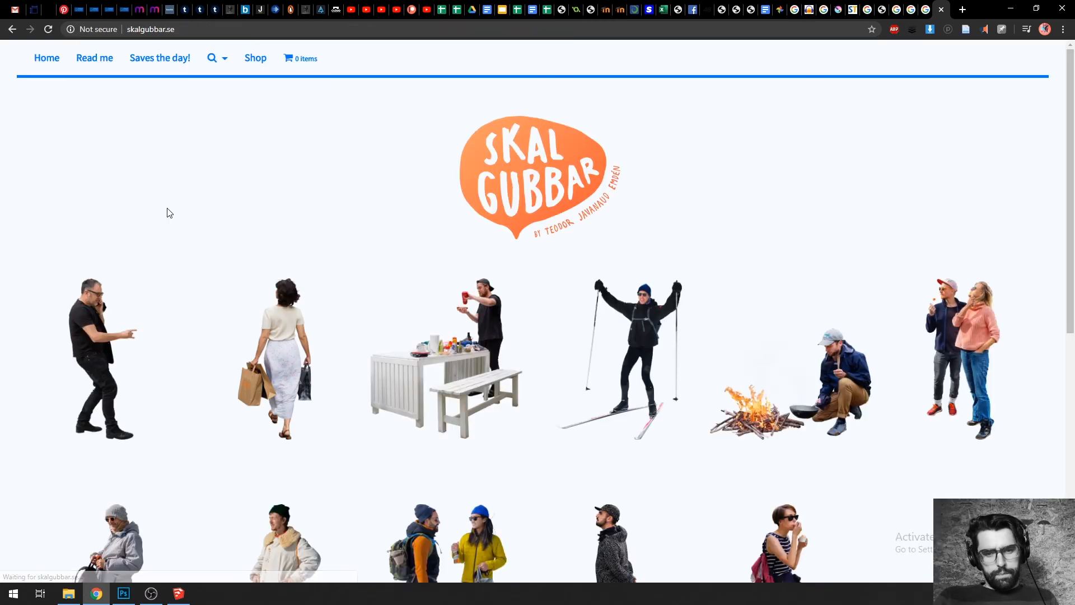
# Step: Browse the Skalgubbar cutout people and open the figure pushing a blue bicycle
pyautogui.scroll(-8, 9, 265)
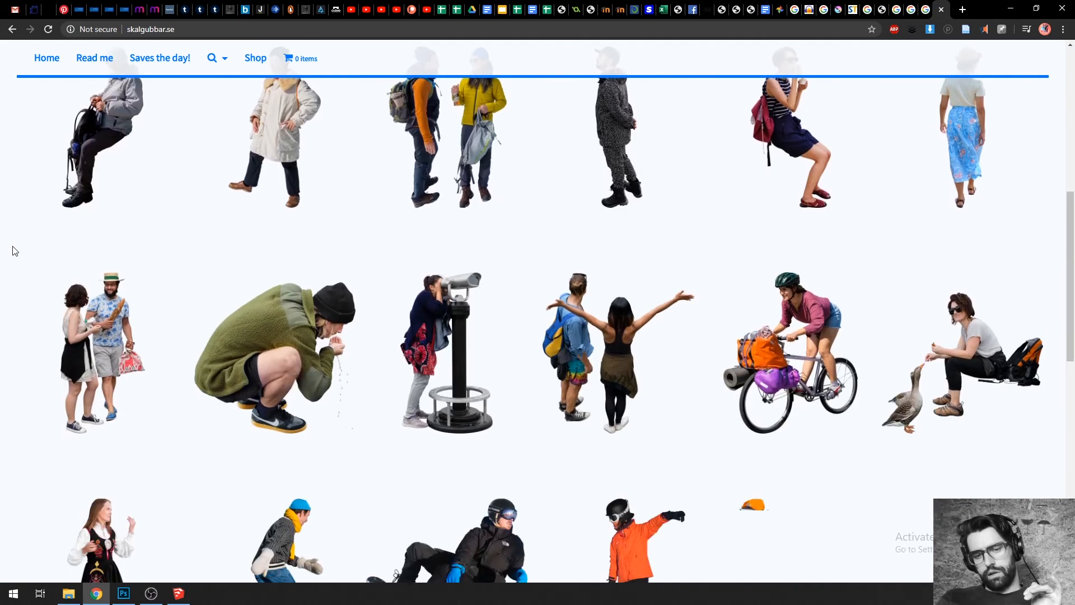
pyautogui.scroll(-5, 12, 250)
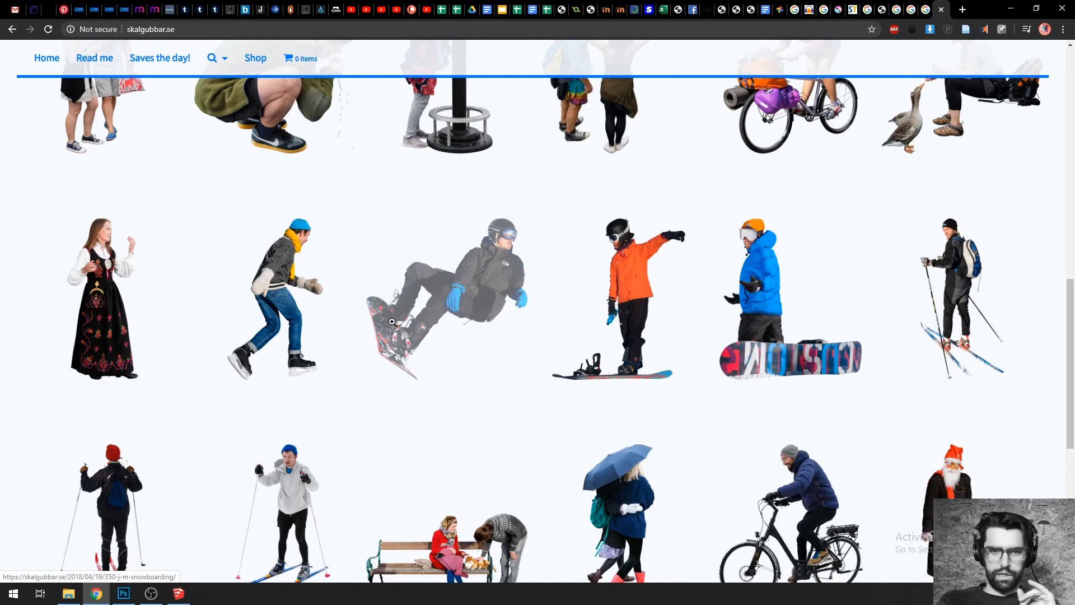
pyautogui.scroll(-7, 291, 319)
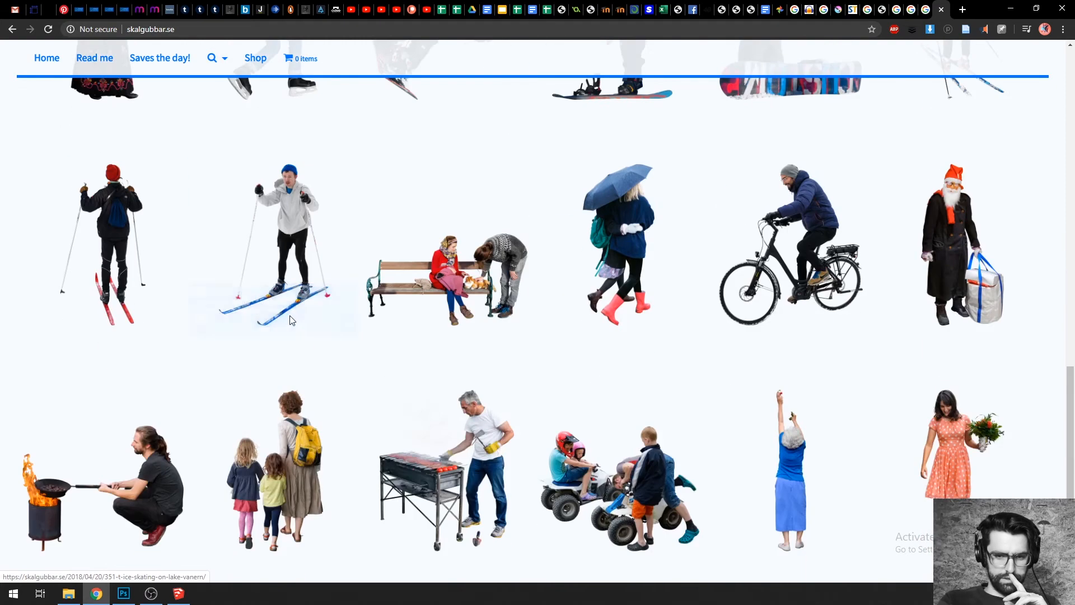
pyautogui.scroll(-3, 293, 310)
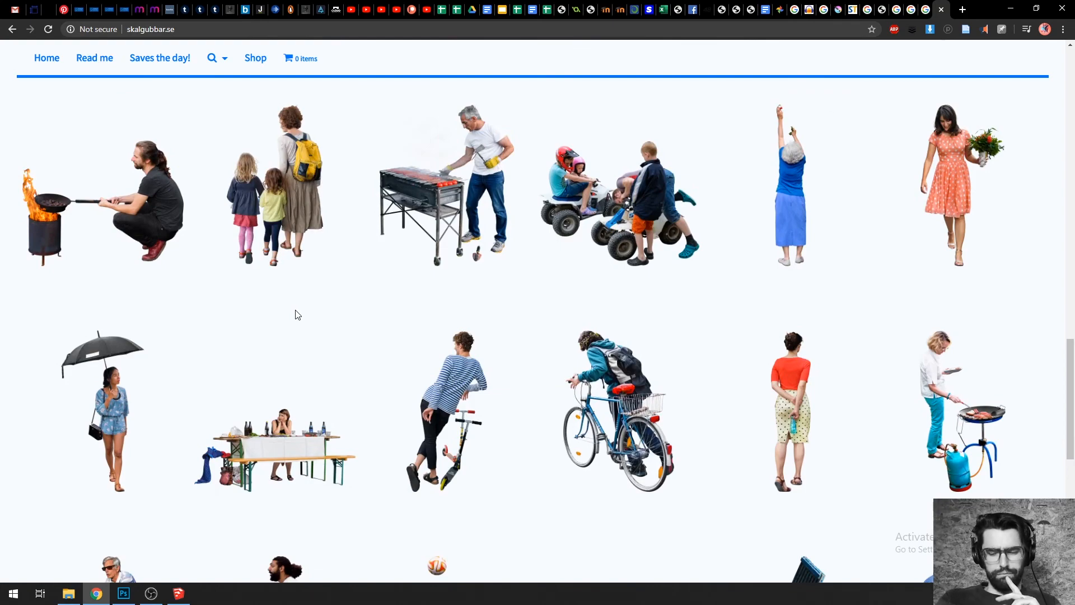
pyautogui.scroll(-3, 297, 311)
pyautogui.scroll(-5, 295, 306)
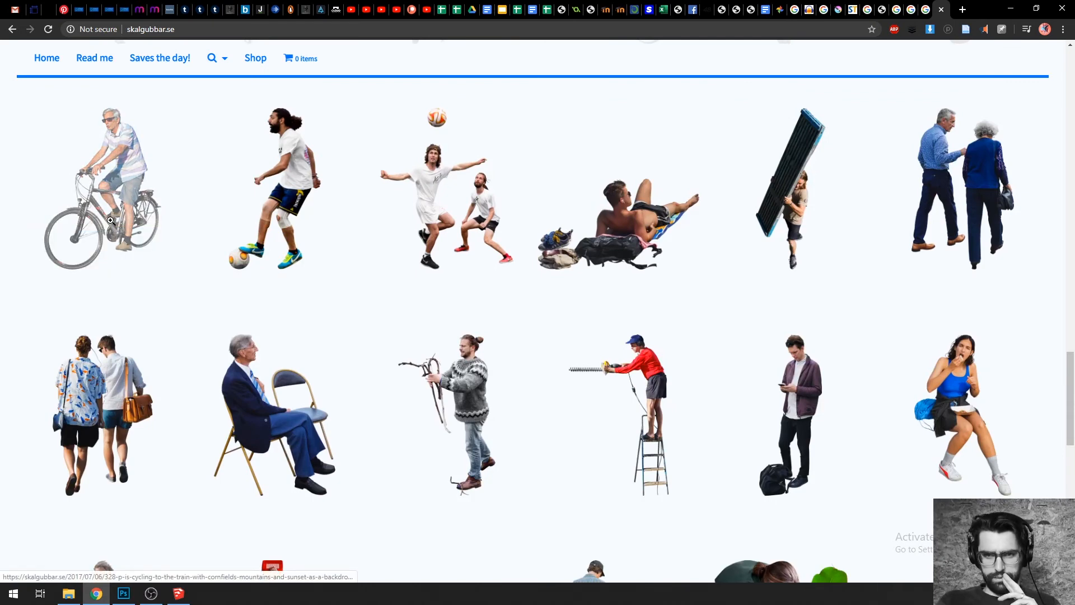
pyautogui.scroll(8, 336, 263)
pyautogui.scroll(-2, 613, 316)
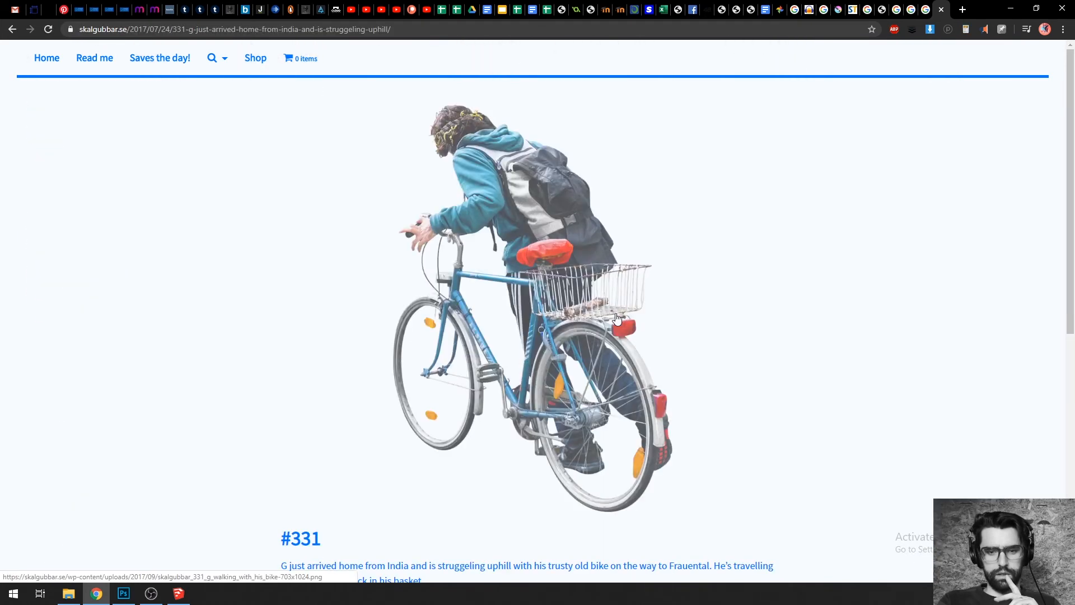
# Step: Try copying the bicycle figure into the Photoshop section drawing and moving it beside the left-hand trees, and remove it
pyautogui.rightClick(591, 282)
pyautogui.click(659, 413)
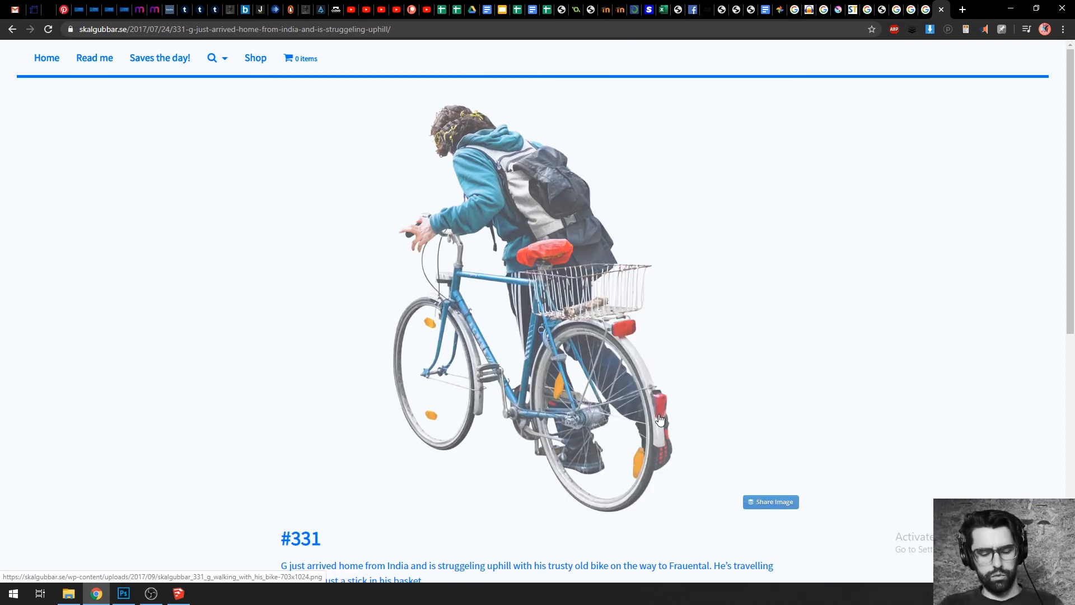
pyautogui.hotkey('alt', 'Tab')
pyautogui.hotkey('ctrl', 'v')
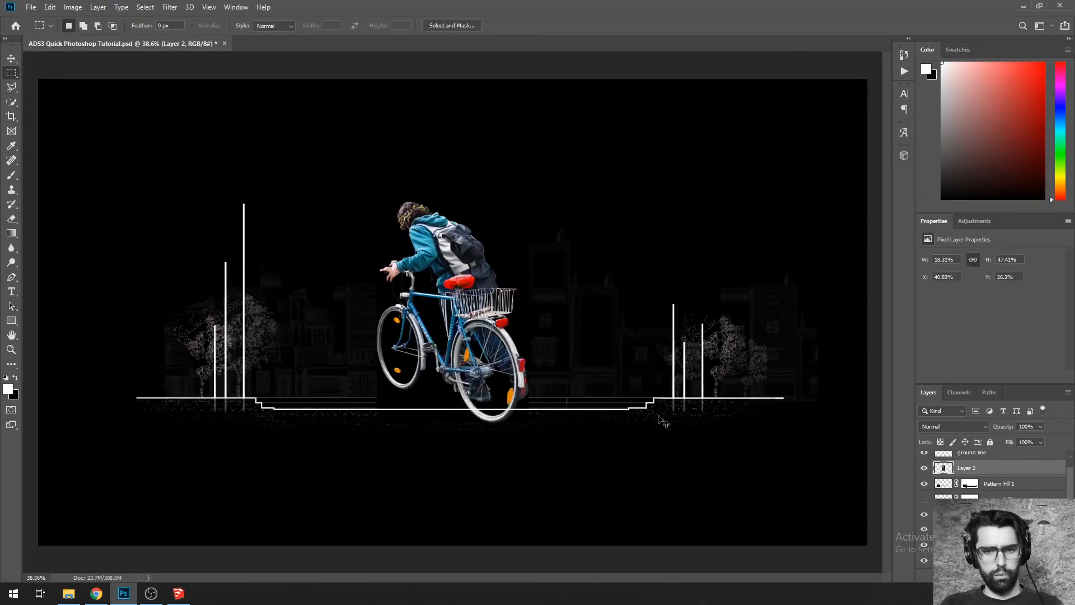
pyautogui.moveTo(478, 361); pyautogui.dragTo(331, 374)
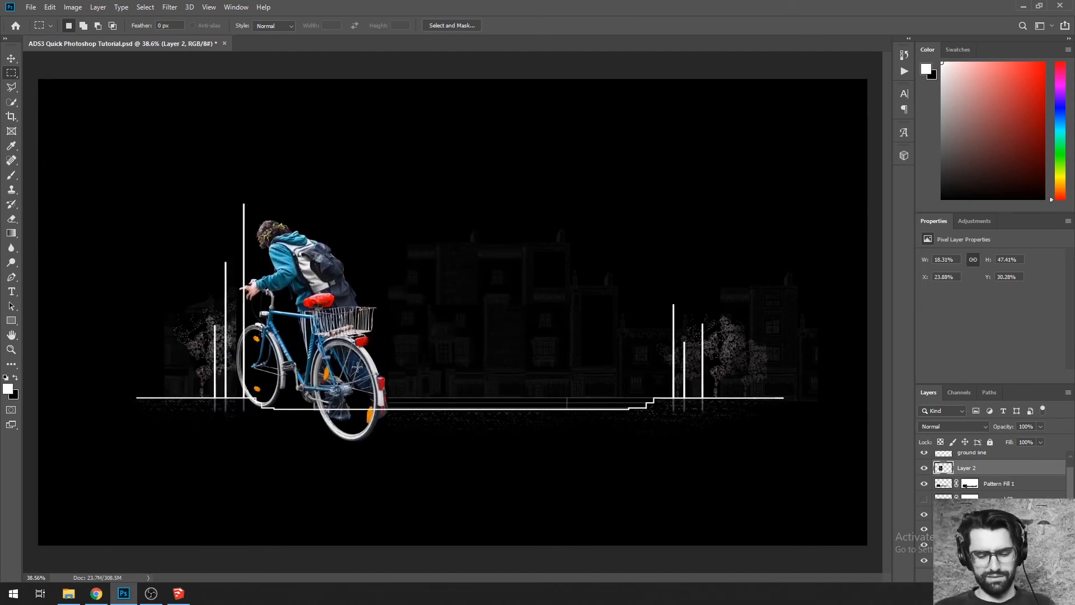
pyautogui.hotkey('alt', 'Tab')
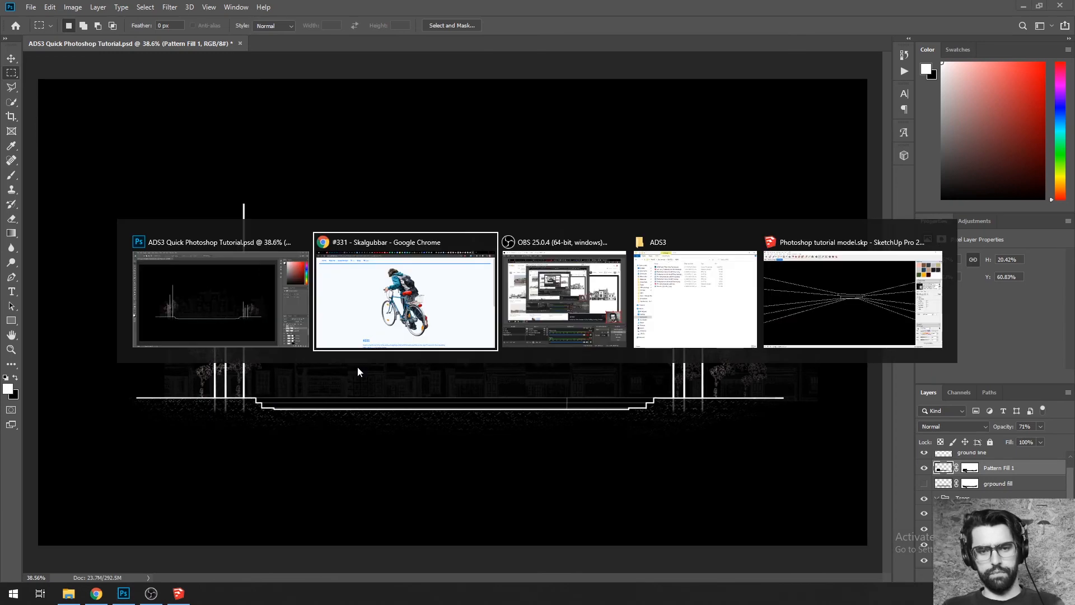
# Step: Save the bicycle figure's image as a PNG in the ADS3 folder, and show the downloaded file in its folder
pyautogui.rightClick(443, 336)
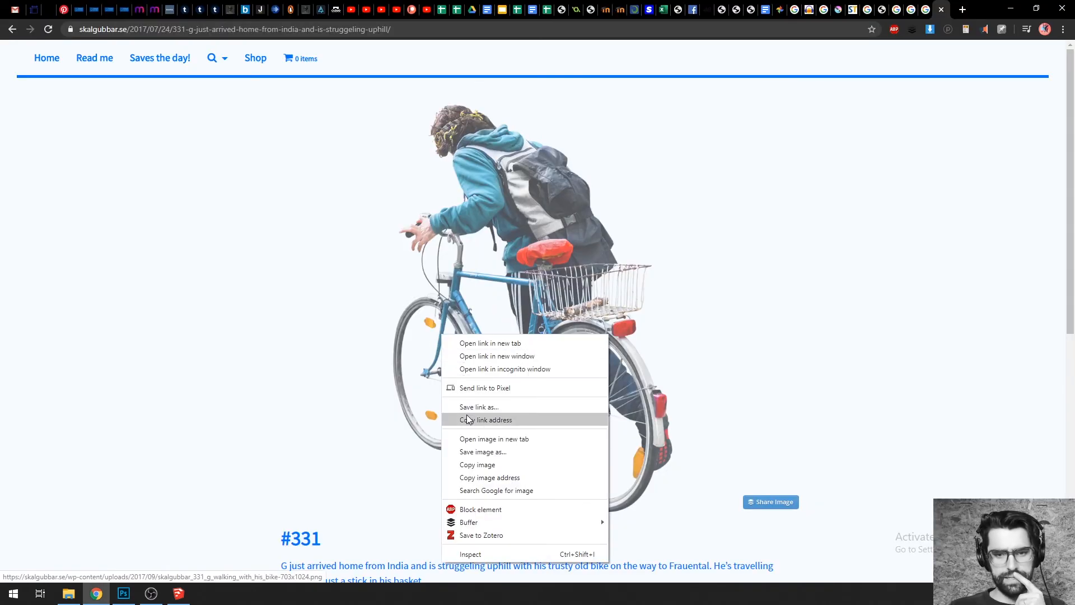
pyautogui.click(469, 451)
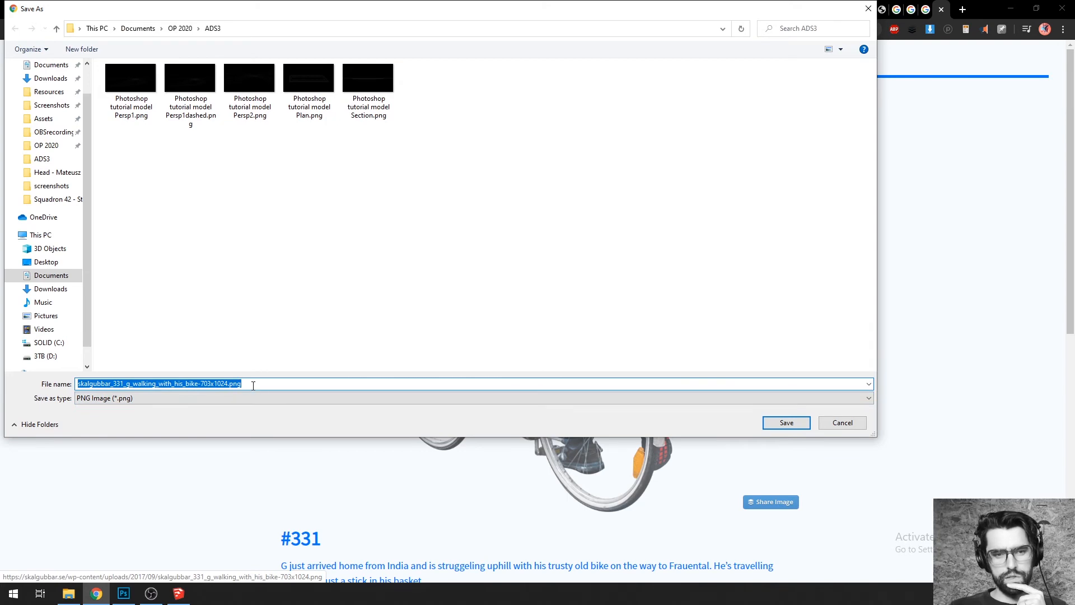
pyautogui.click(778, 419)
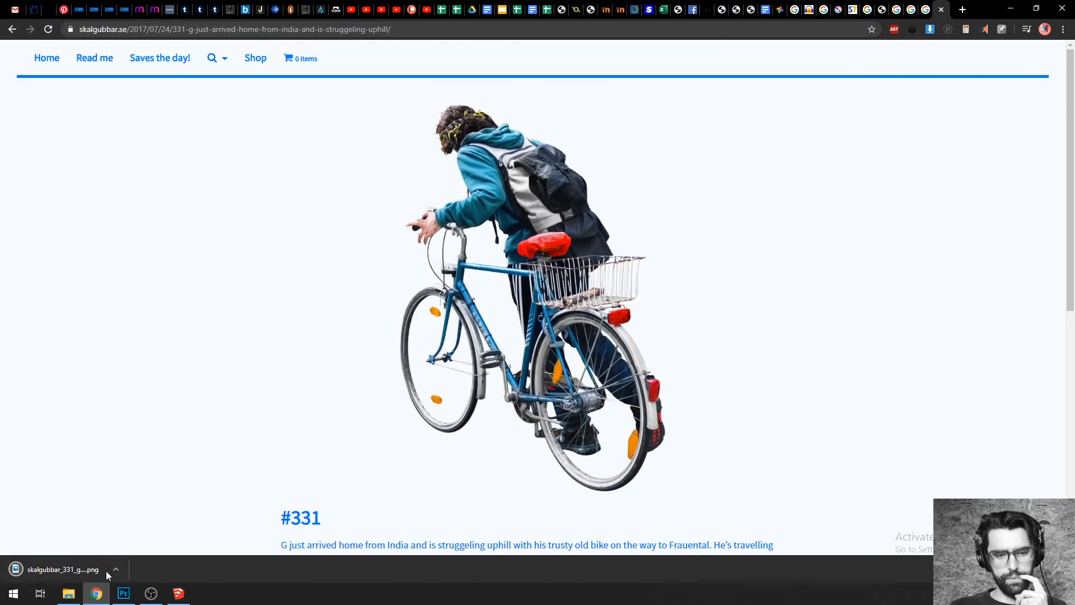
pyautogui.click(117, 569)
pyautogui.click(145, 530)
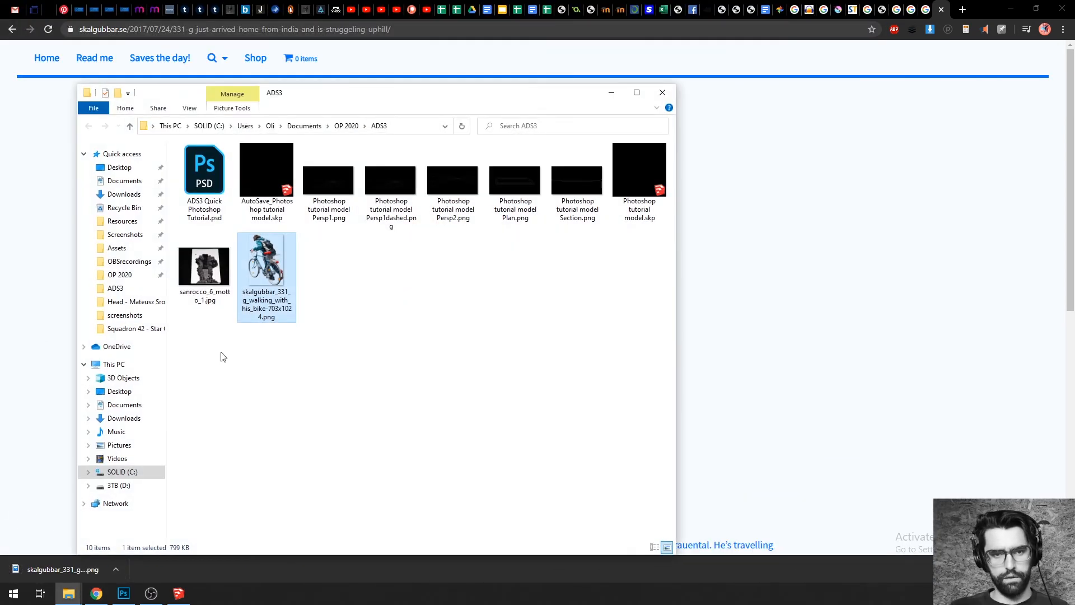
# Step: Place the saved bicycle PNG into the Photoshop section drawing and move it slightly down and left over the basin
pyautogui.hotkey('alt', 'Tab')
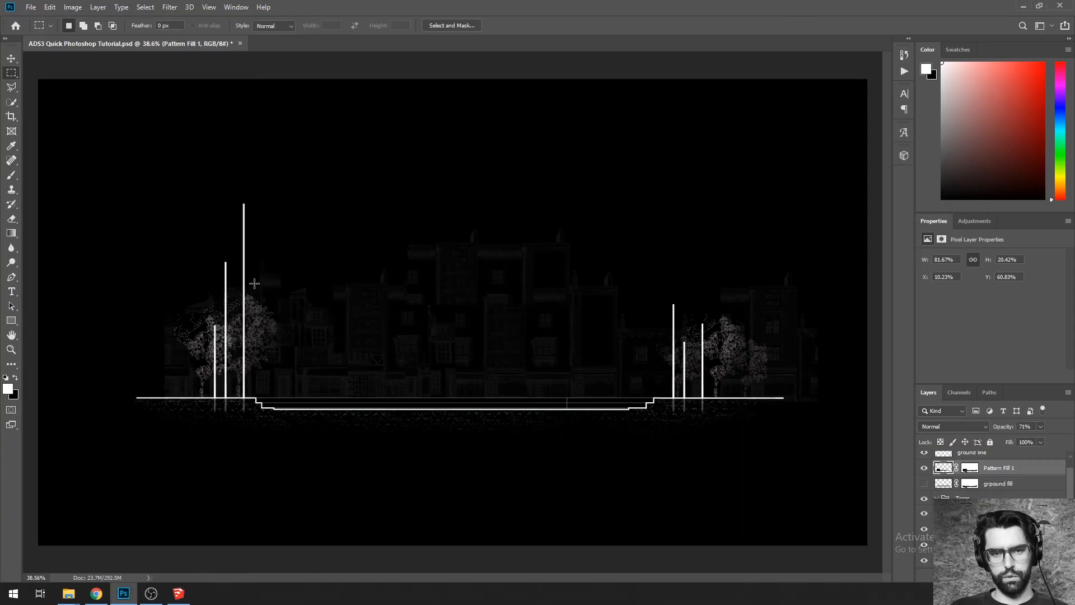
pyautogui.hotkey('alt', 'Tab')
pyautogui.moveTo(271, 267); pyautogui.dragTo(745, 252)
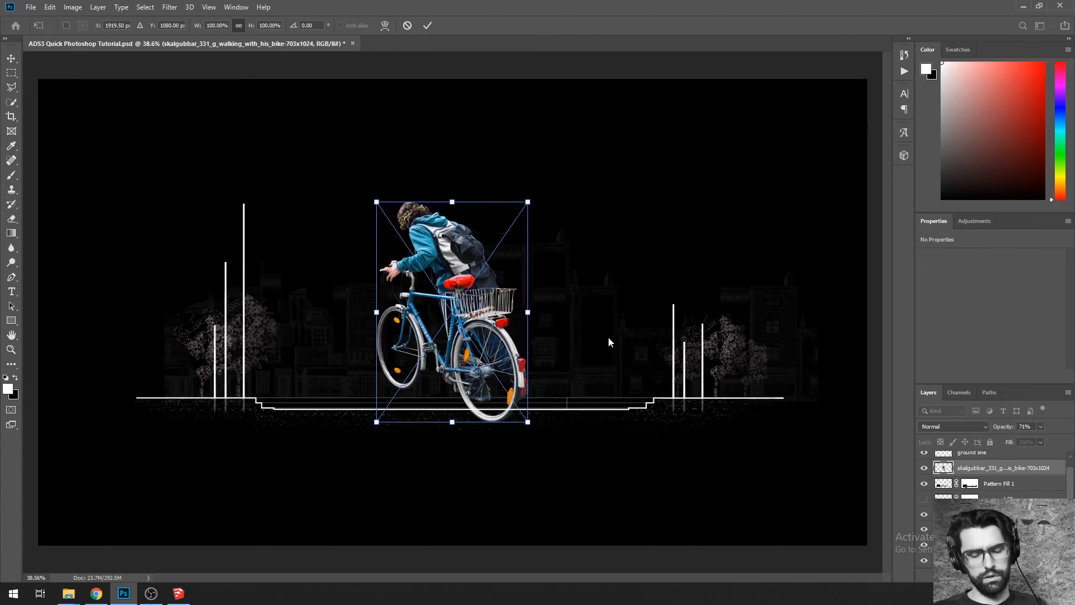
pyautogui.press('Return')
pyautogui.press('m')
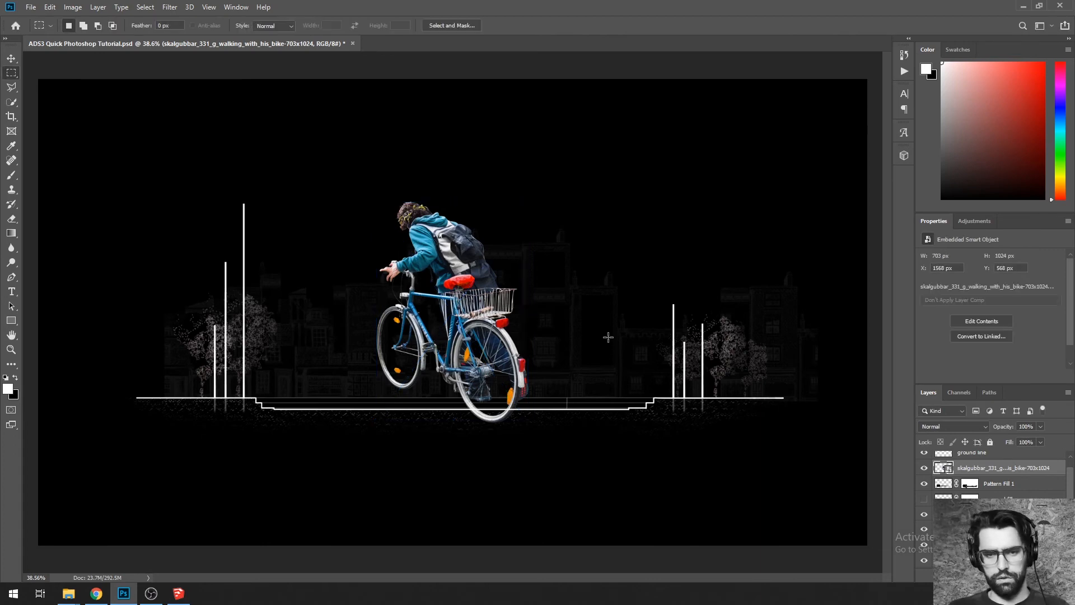
pyautogui.moveTo(475, 297); pyautogui.dragTo(458, 321)
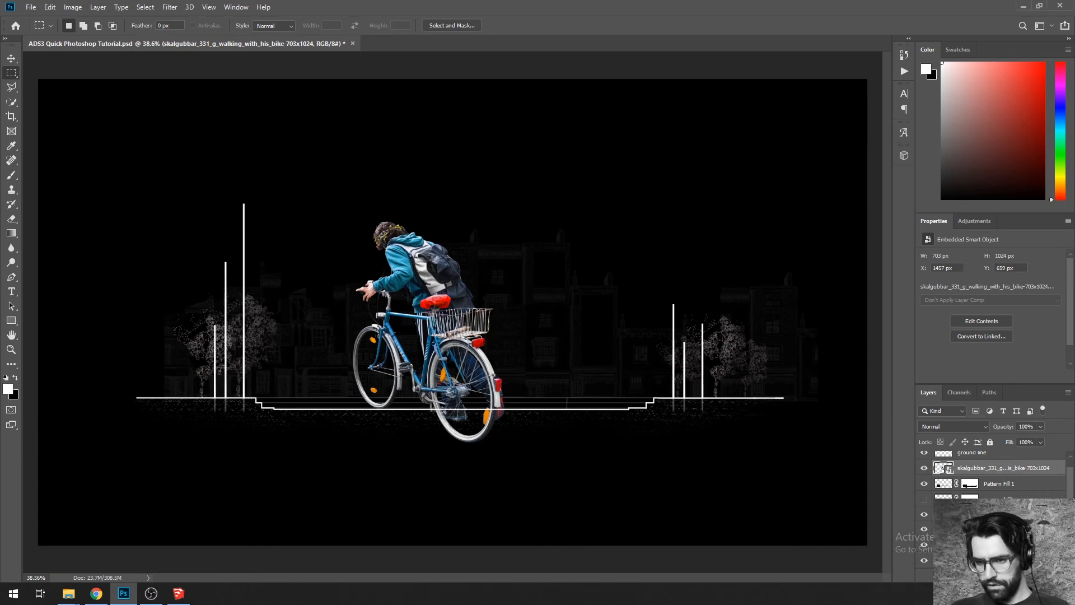
# Step: Bring the bicycle figure's layer to the top of the layer stack and put it in a new group named People
pyautogui.moveTo(1069, 495); pyautogui.dragTo(1074, 465)
pyautogui.moveTo(1001, 491); pyautogui.dragTo(997, 457)
pyautogui.hotkey('ctrl', 'g')
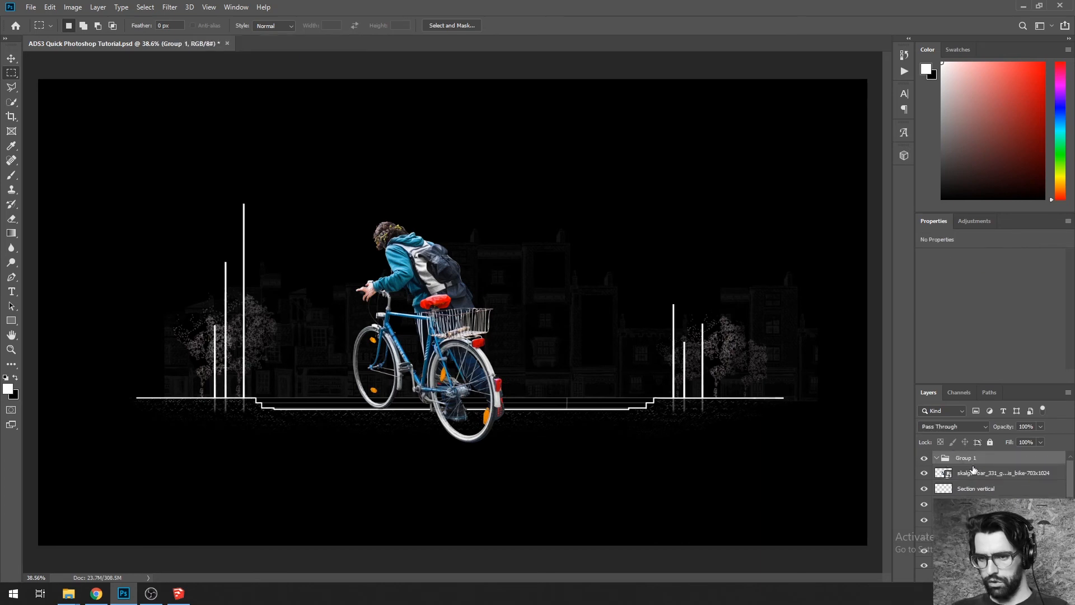
pyautogui.doubleClick(967, 458)
pyautogui.write('People')
pyautogui.press('Return')
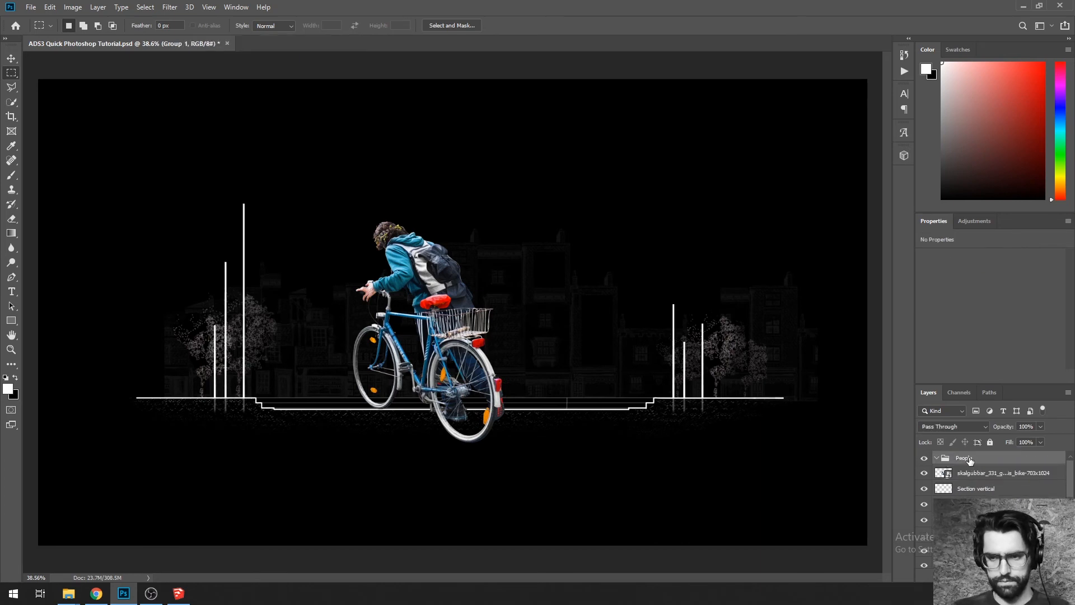
pyautogui.click(973, 474)
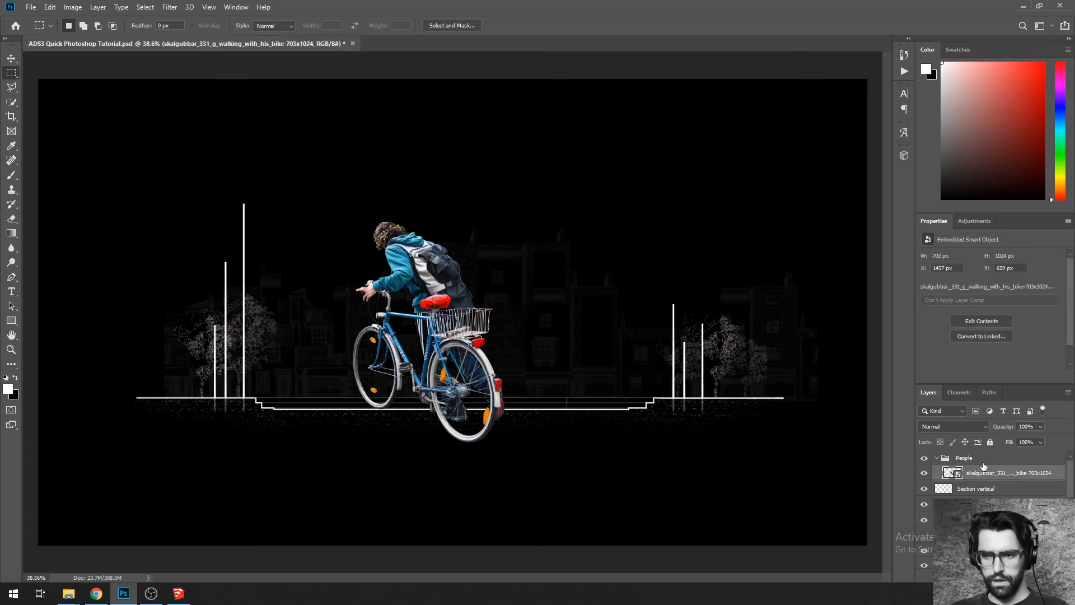
pyautogui.click(983, 462)
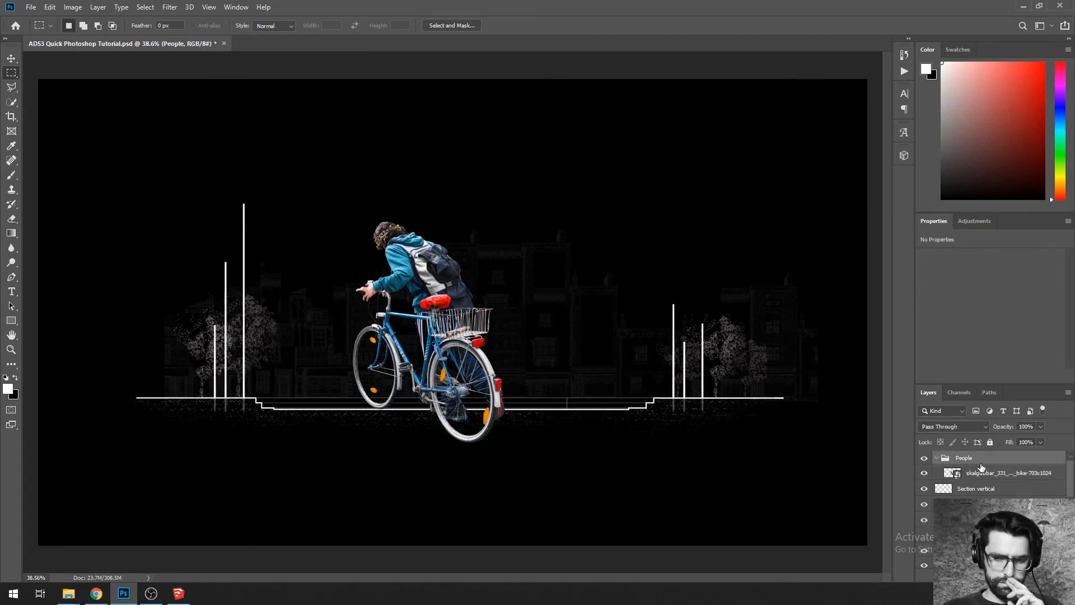
# Step: Try desaturating the bicycle figure's layer directly with Hue/Saturation at a saturation of -100, and undo it
pyautogui.click(981, 477)
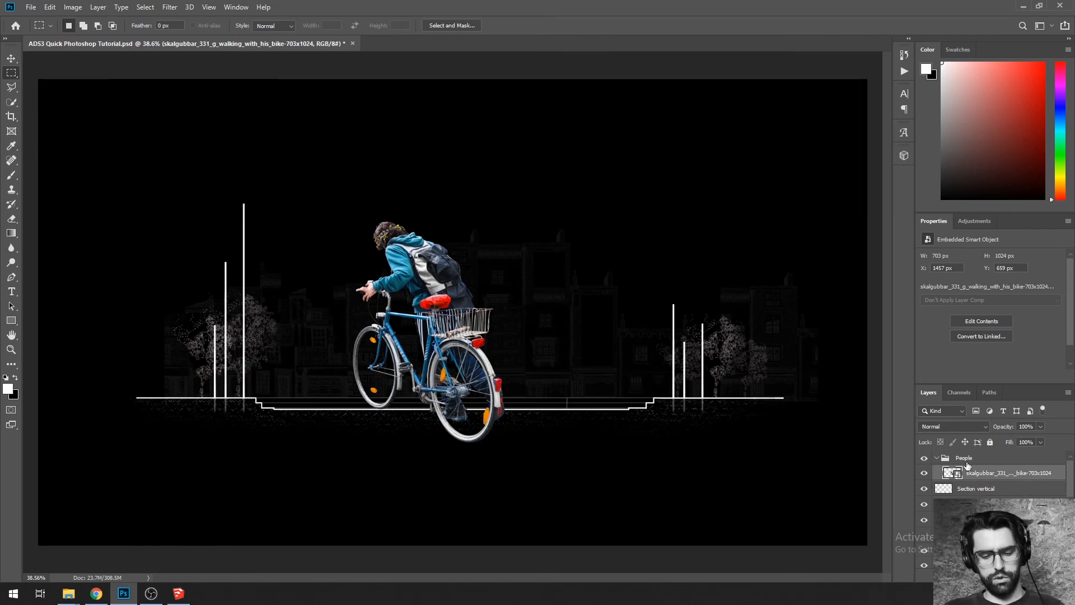
pyautogui.hotkey('ctrl', 'u')
pyautogui.moveTo(506, 223); pyautogui.dragTo(452, 223)
pyautogui.moveTo(484, 117); pyautogui.dragTo(615, 145)
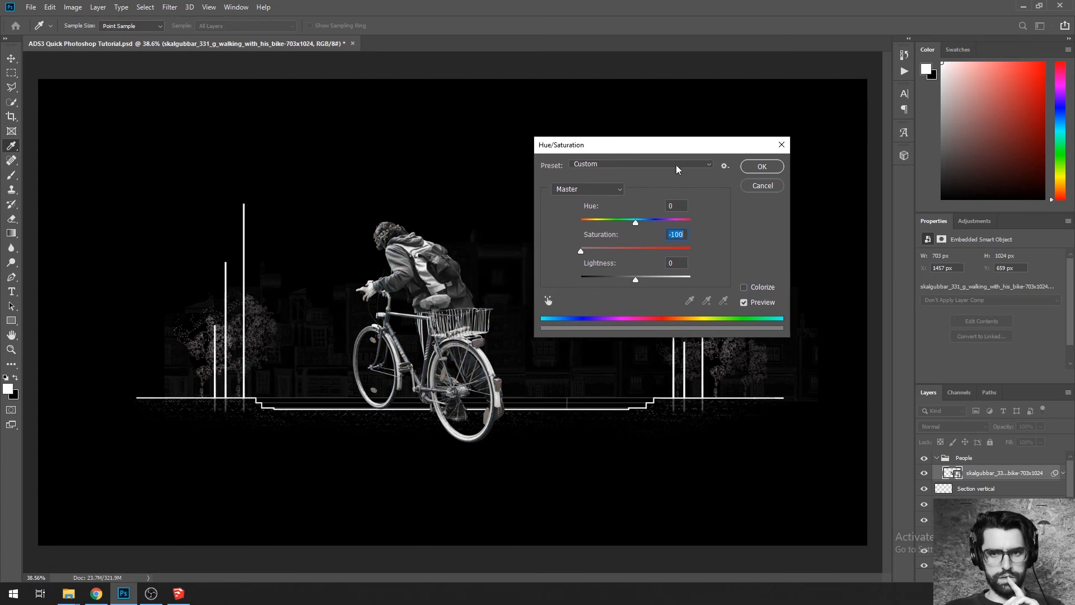
pyautogui.click(755, 168)
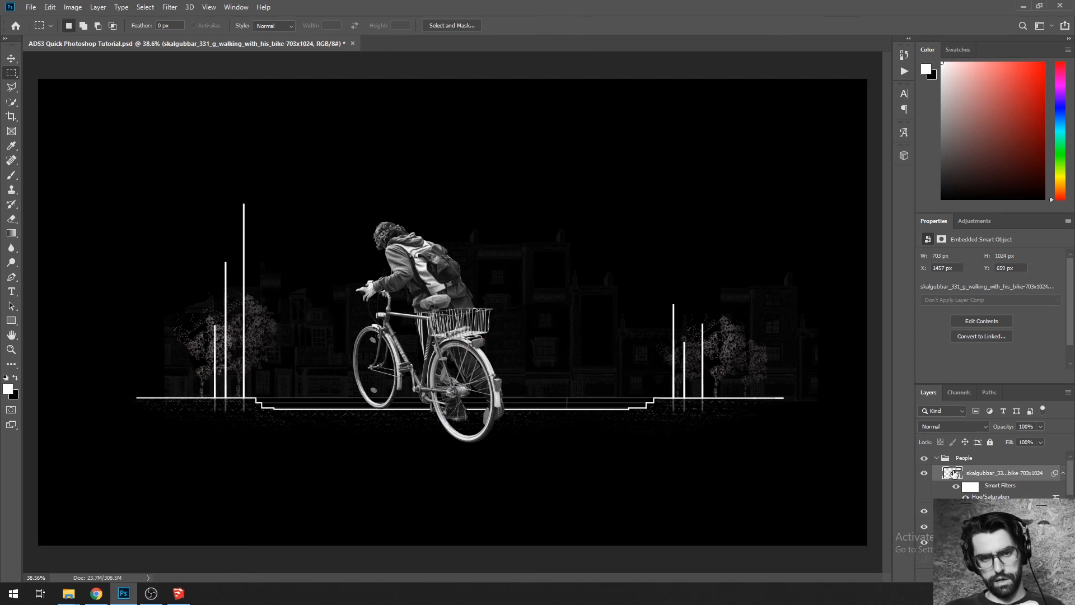
pyautogui.hotkey('ctrl', 'z')
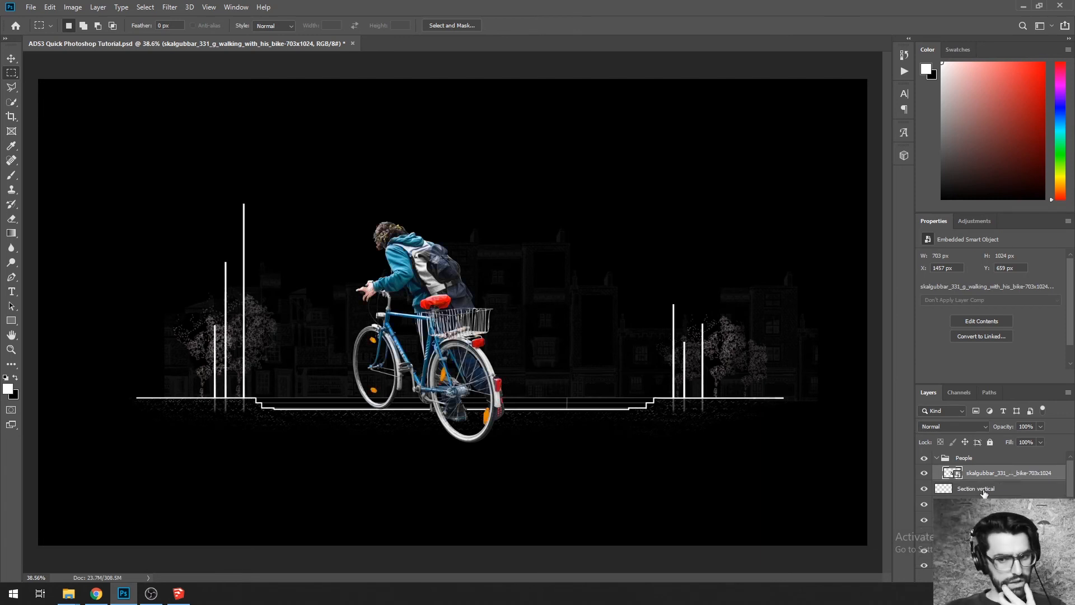
# Step: Switch to Chrome, find the walking pair under a blue umbrella among the Skalgubbar cutouts, and save its PNG in the ADS3 folder
pyautogui.click(981, 458)
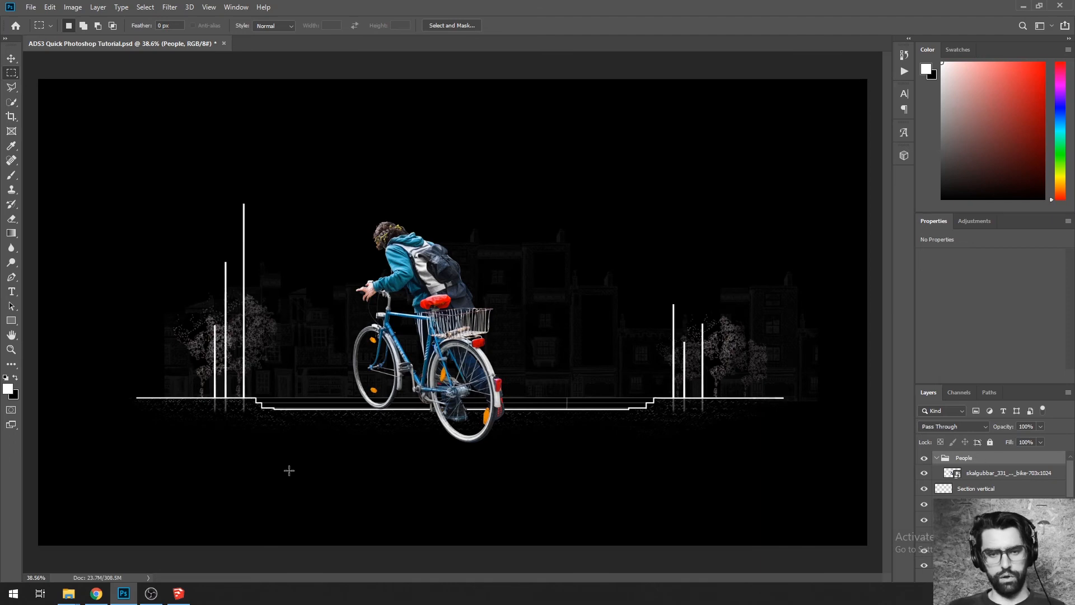
pyautogui.hotkey('alt', 'Tab')
pyautogui.press('Tab')
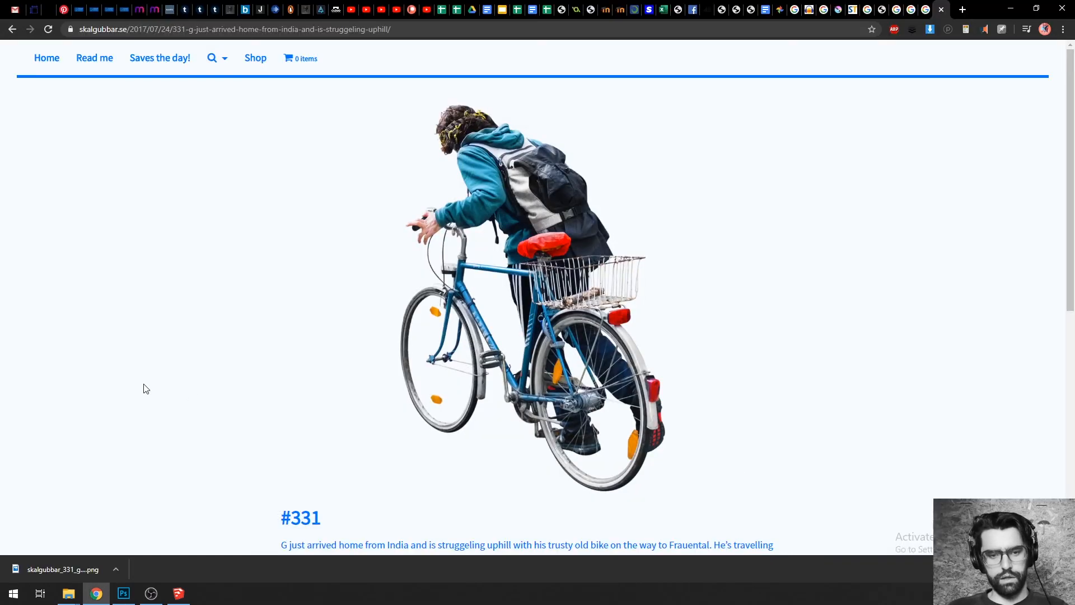
pyautogui.click(12, 29)
pyautogui.scroll(-5, 185, 250)
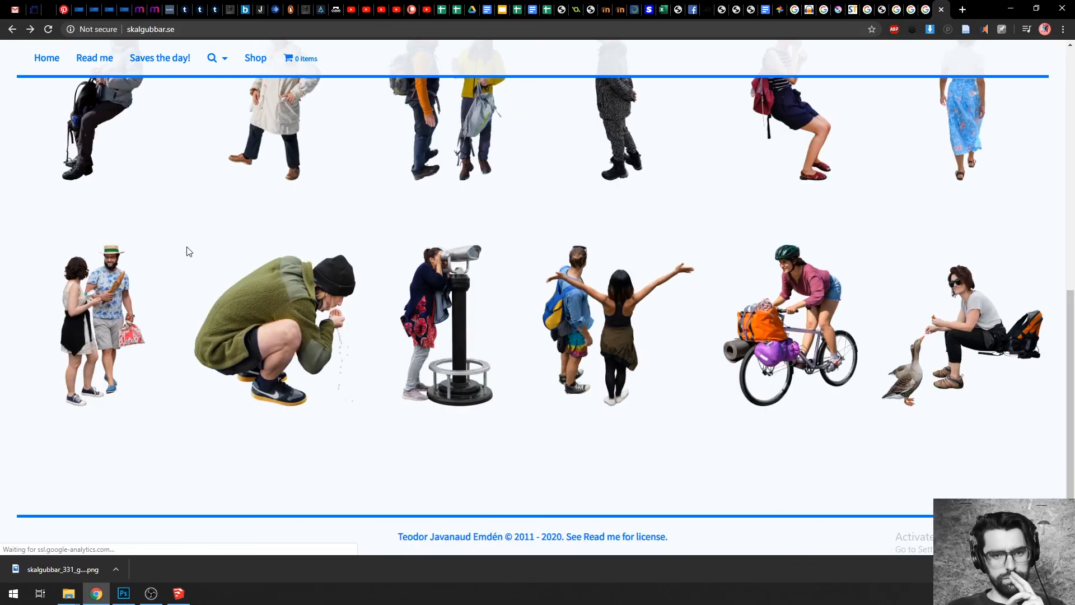
pyautogui.scroll(-4, 43, 332)
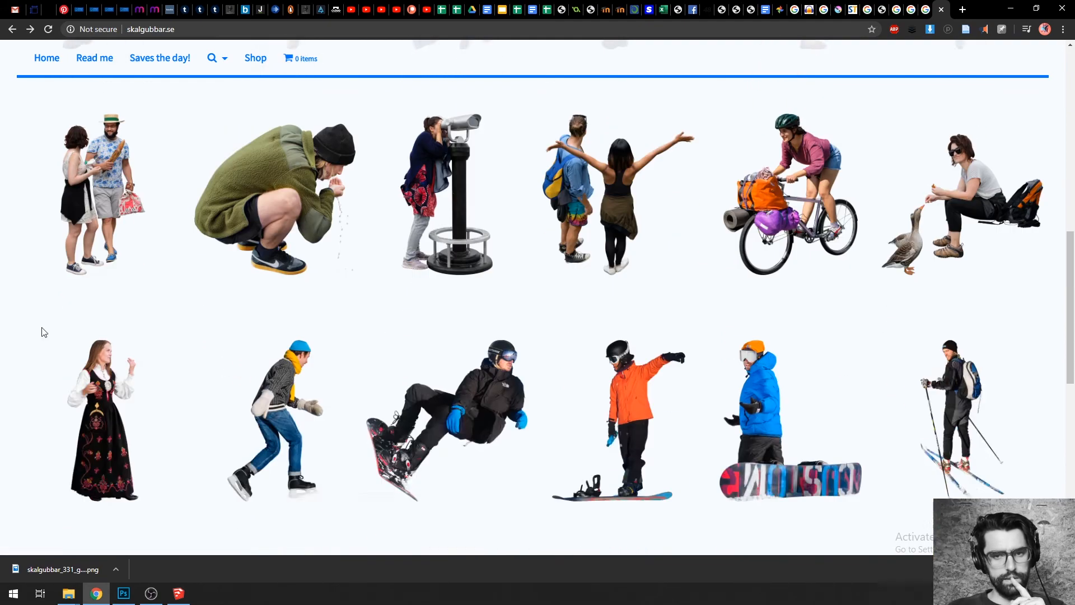
pyautogui.scroll(2, 43, 332)
pyautogui.scroll(-4, 43, 331)
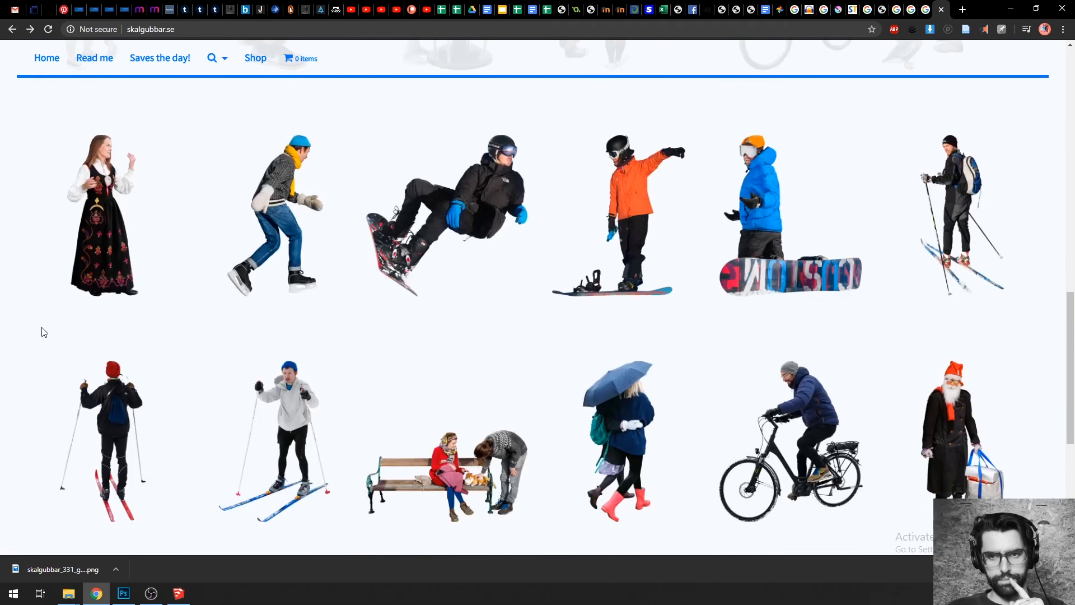
pyautogui.scroll(-5, 43, 331)
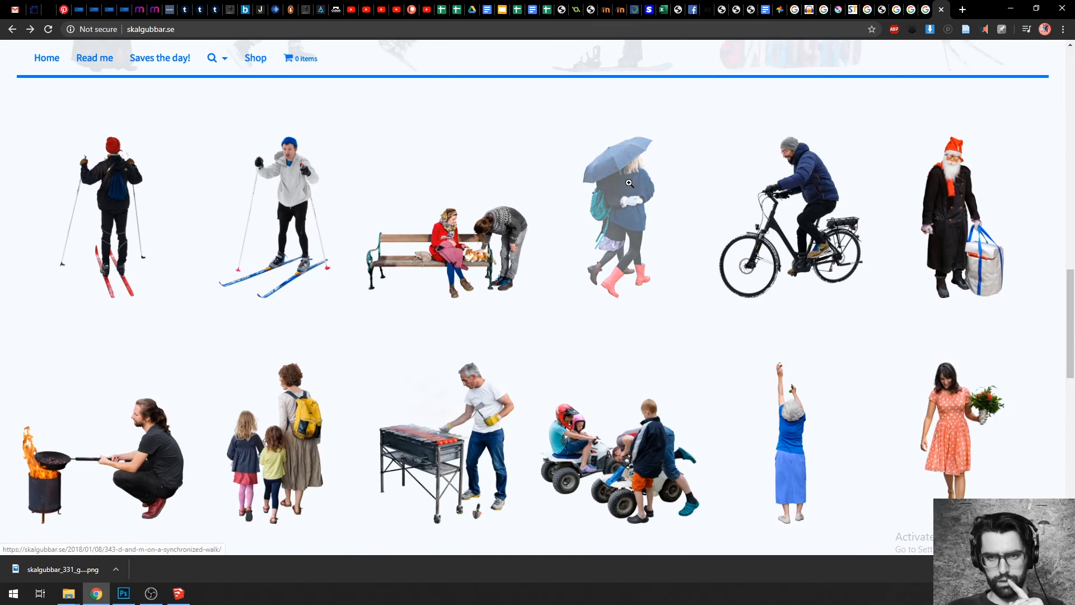
pyautogui.click(630, 182)
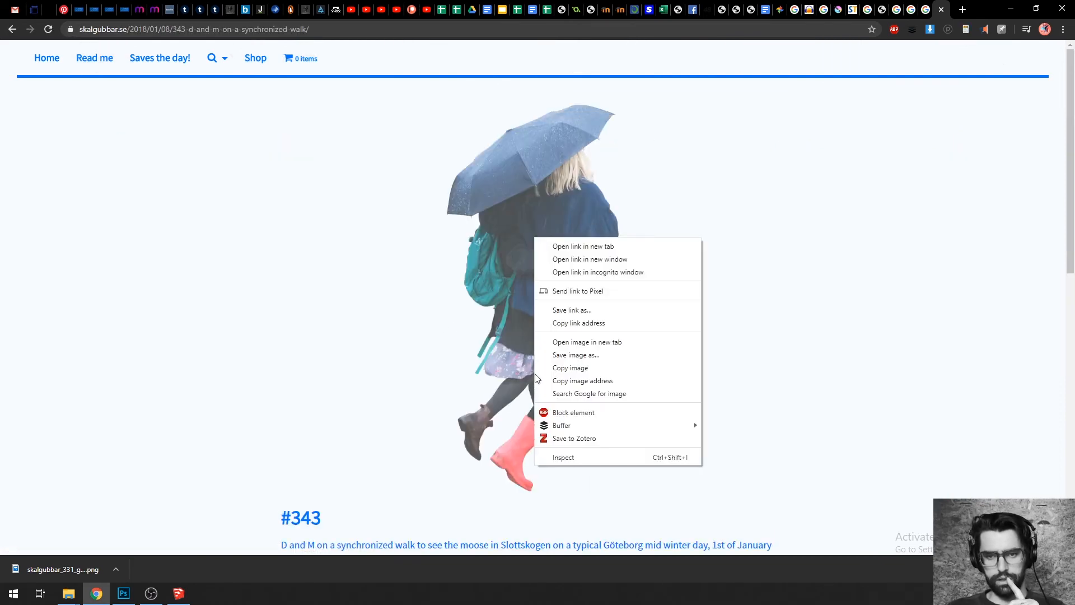
pyautogui.click(566, 356)
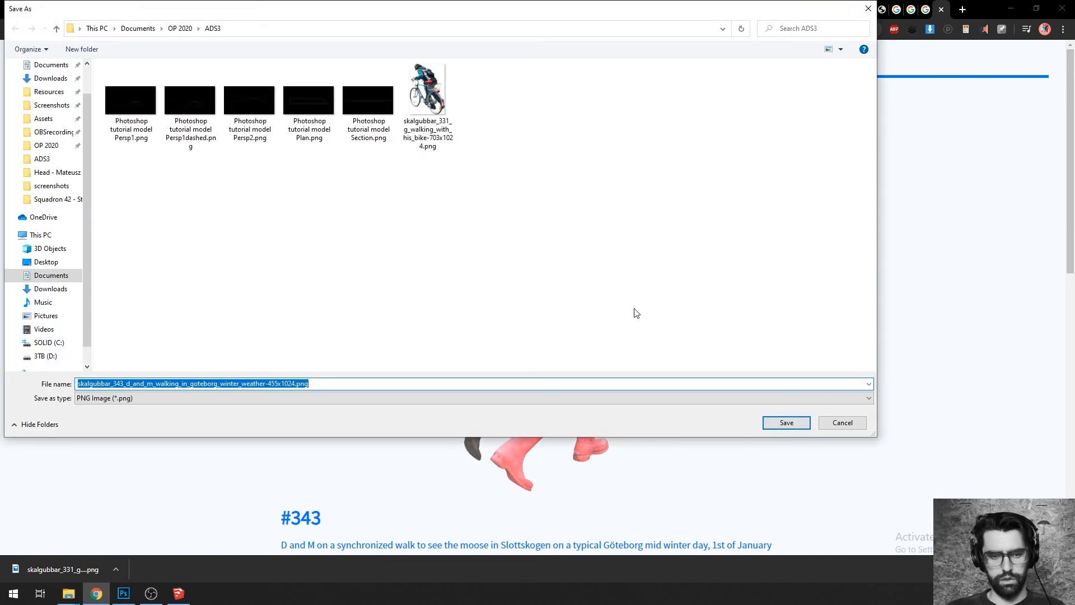
pyautogui.press('Return')
# Step: Place the umbrella pair's PNG into the Photoshop drawing over the left-hand trees, and add its layer to the People group
pyautogui.hotkey('alt', 'Tab')
pyautogui.hotkey('alt', 'Tab')
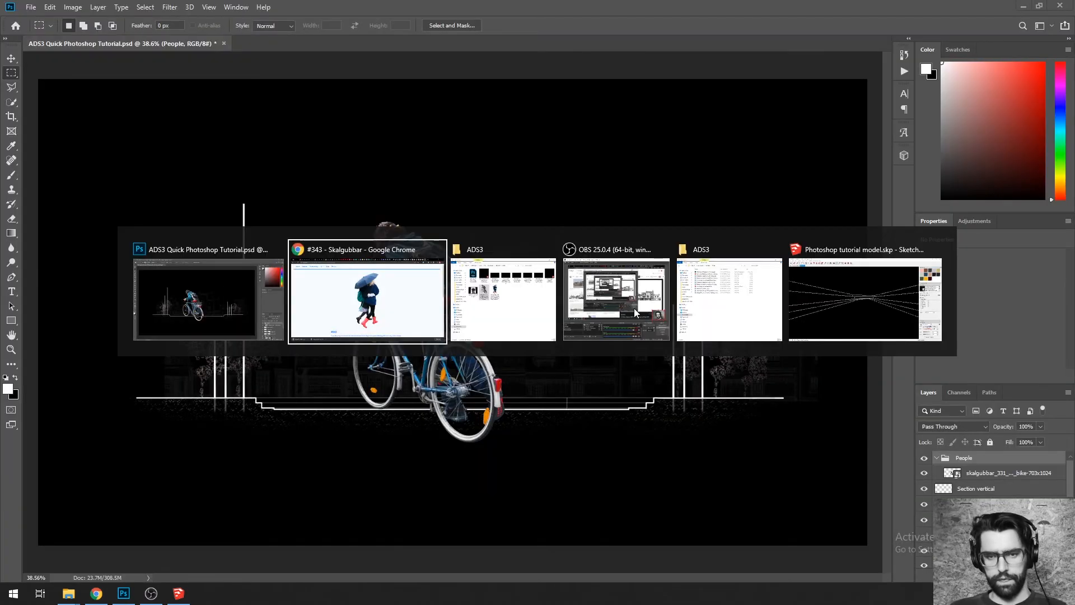
pyautogui.hotkey('alt', 'Tab')
pyautogui.moveTo(327, 269); pyautogui.dragTo(761, 273)
pyautogui.moveTo(465, 268); pyautogui.dragTo(263, 265)
pyautogui.press('Return')
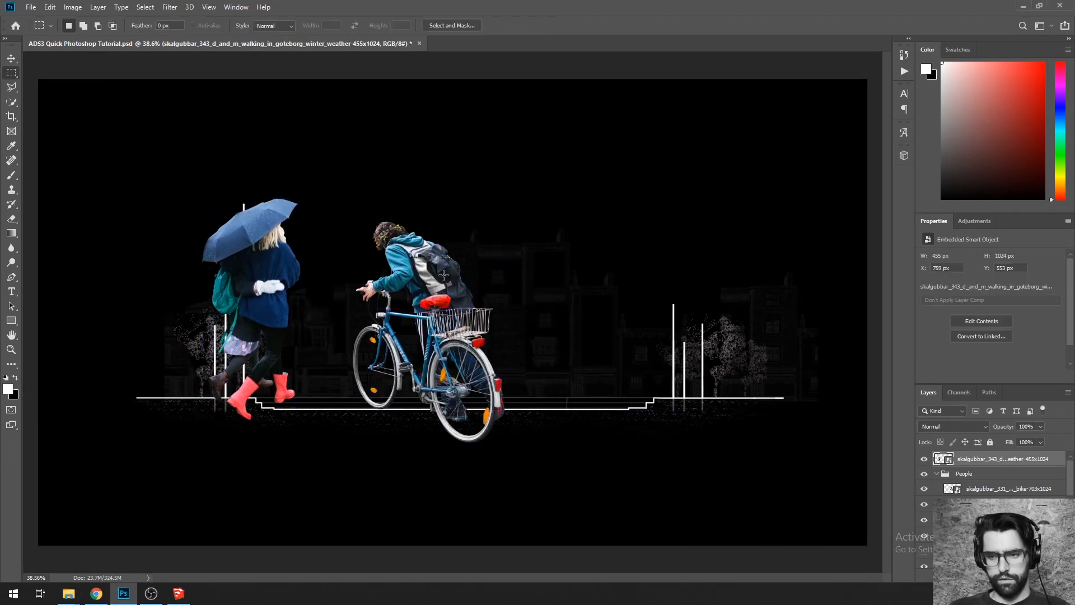
pyautogui.moveTo(994, 463); pyautogui.dragTo(985, 480)
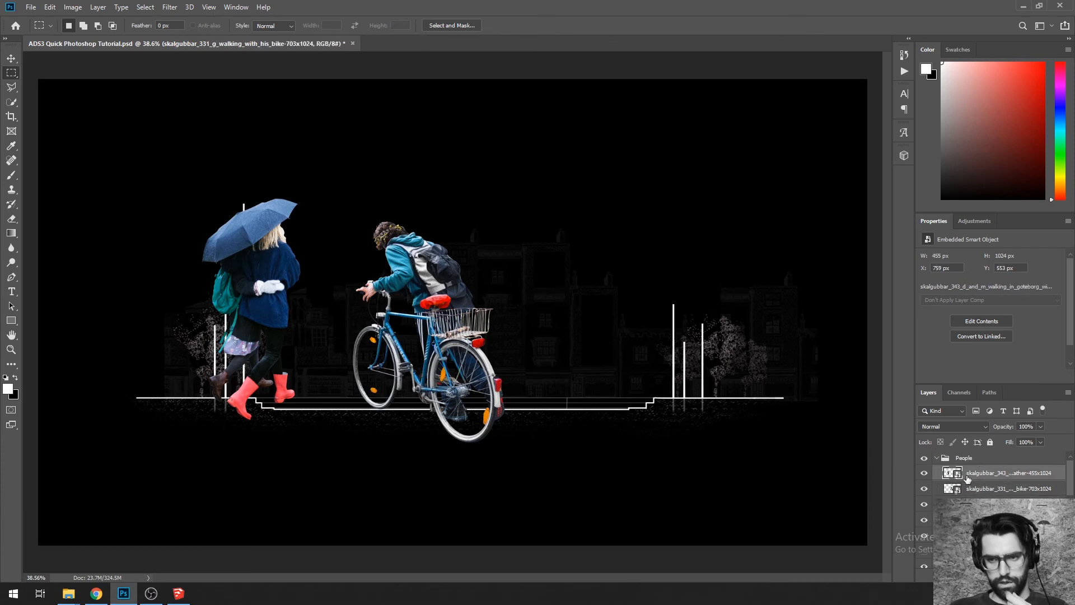
pyautogui.click(925, 473)
pyautogui.click(925, 473)
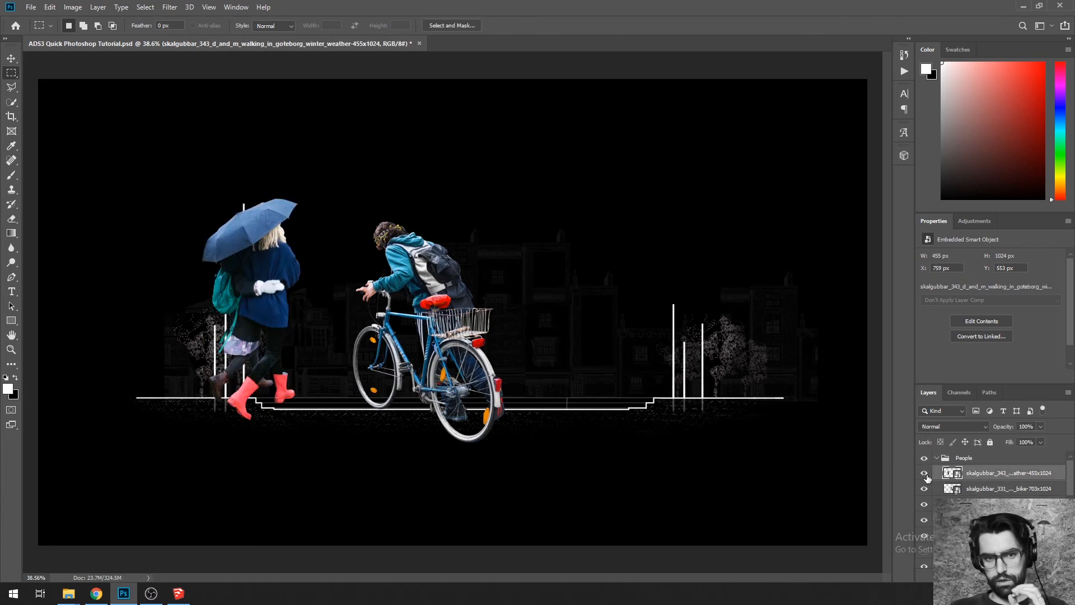
# Step: Add a Hue/Saturation adjustment layer at the top of the People group with saturation -100
pyautogui.click(1002, 458)
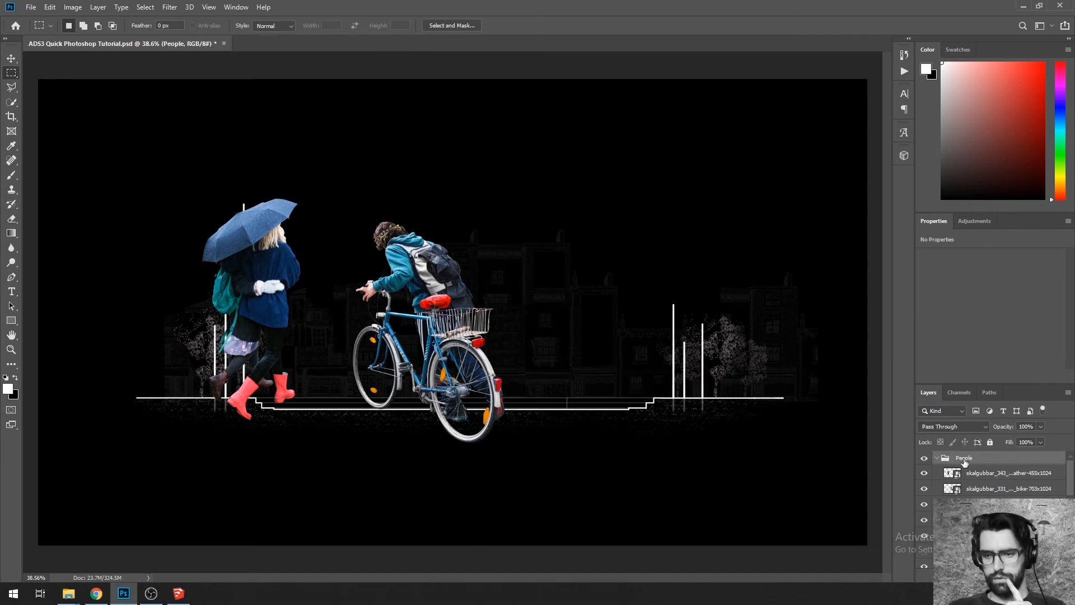
pyautogui.click(973, 221)
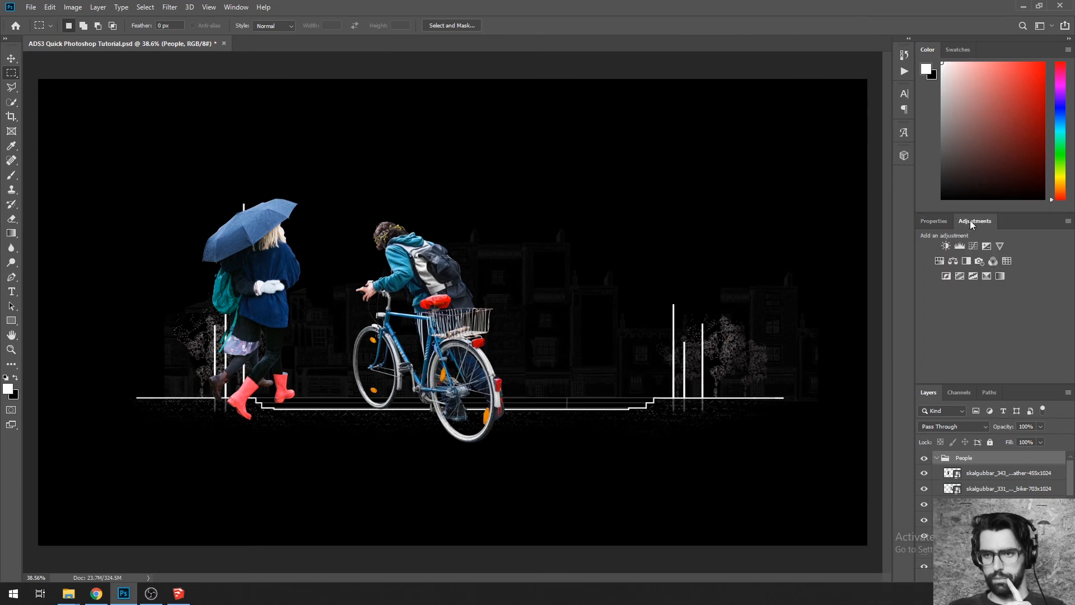
pyautogui.click(939, 260)
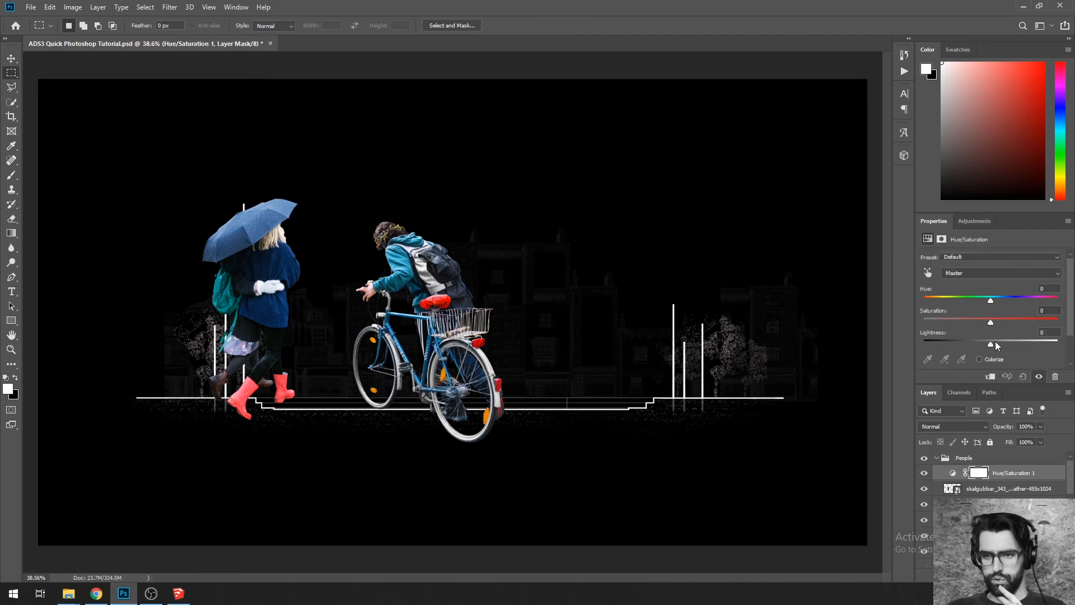
pyautogui.moveTo(991, 322); pyautogui.dragTo(906, 324)
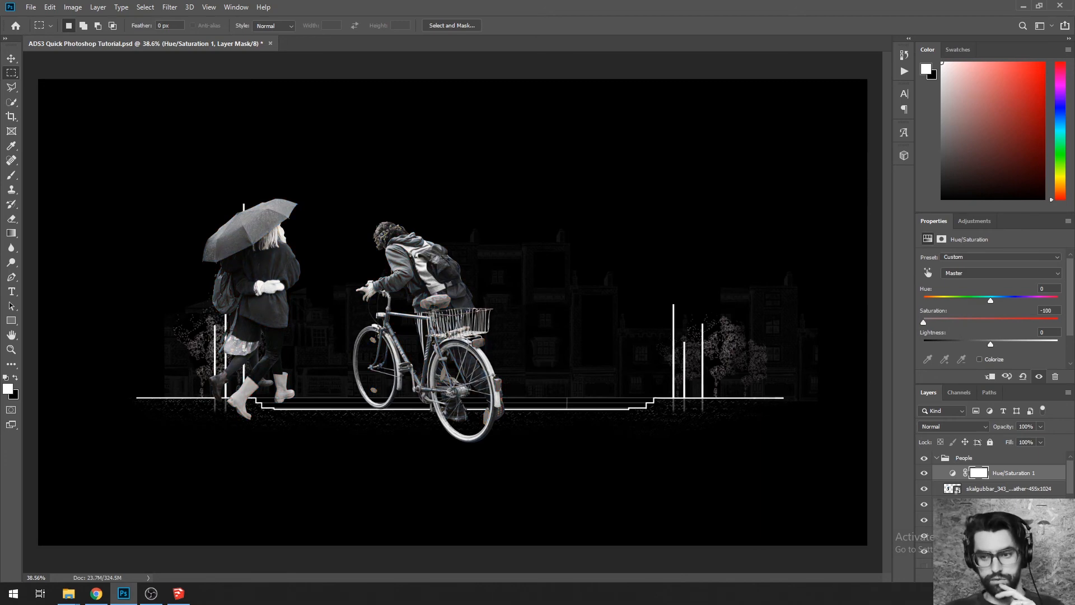
# Step: Add a Brightness/Contrast adjustment layer above Hue/Saturation 1 in the People group and set its contrast to 100
pyautogui.click(969, 220)
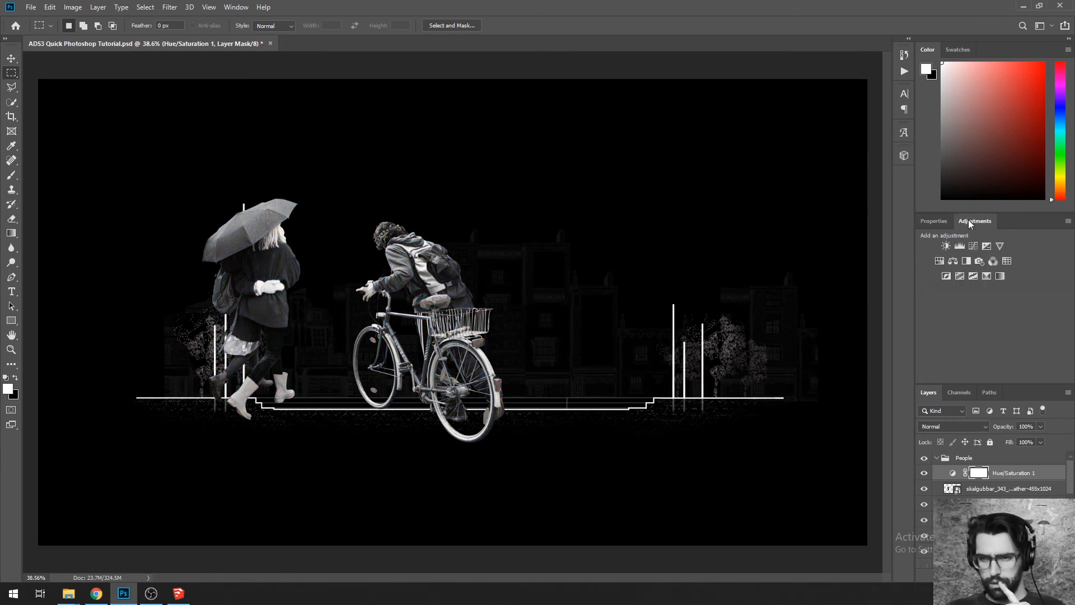
pyautogui.click(952, 242)
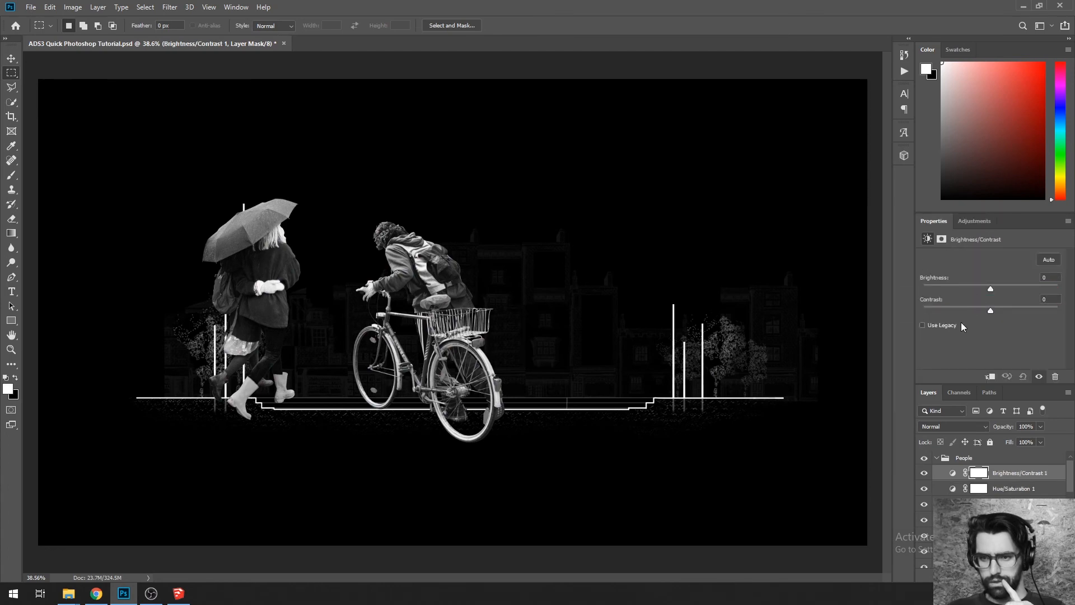
pyautogui.moveTo(992, 310); pyautogui.dragTo(1074, 303)
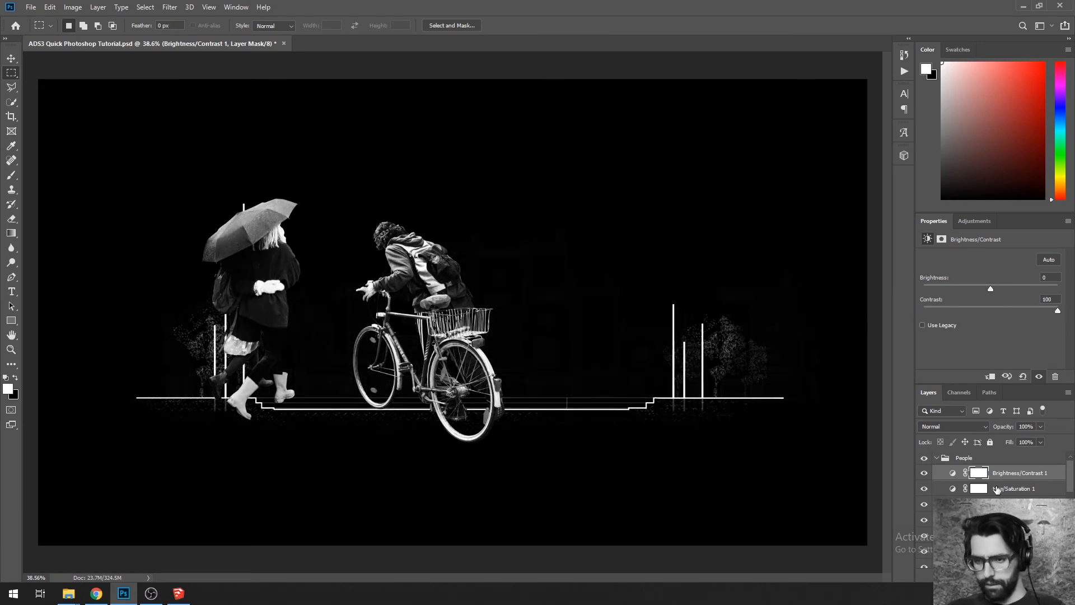
# Step: Move Brightness/Contrast 1 above the People group, clip it to the group, and set its brightness to -99
pyautogui.moveTo(1006, 475); pyautogui.dragTo(1002, 457)
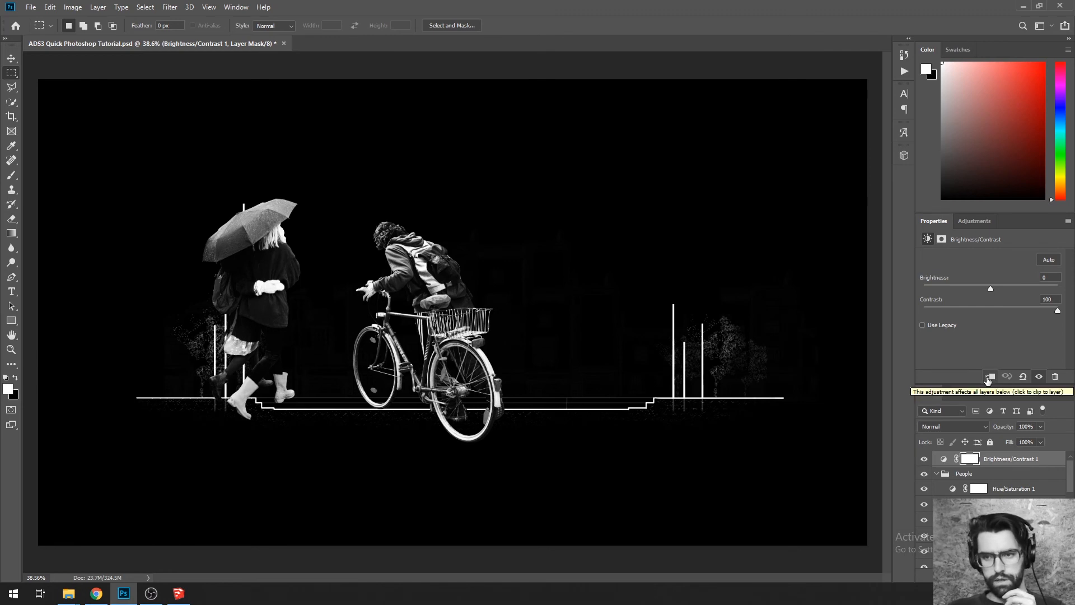
pyautogui.click(989, 379)
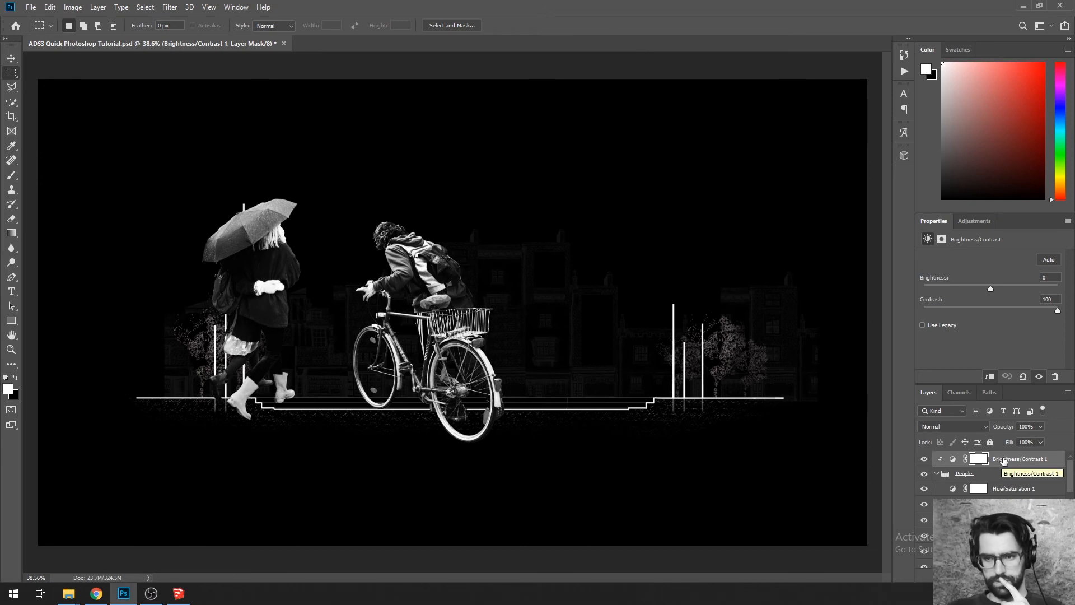
pyautogui.moveTo(989, 289); pyautogui.dragTo(946, 273)
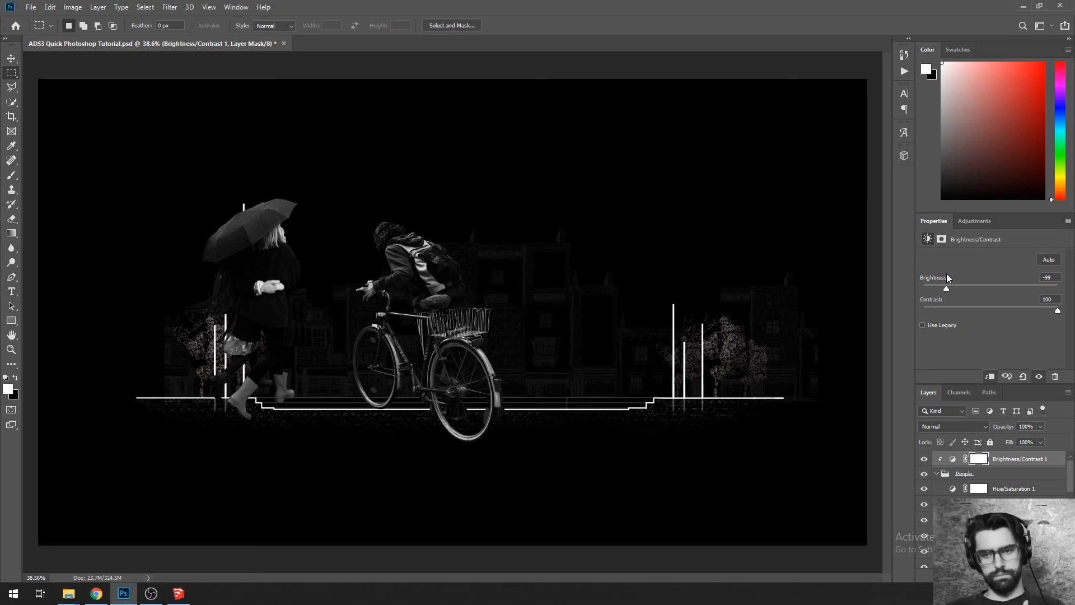
# Step: Toggle the Brightness/Contrast 1 and Hue/Saturation 1 adjustments off and on to compare their effect on the people
pyautogui.click(923, 460)
pyautogui.click(924, 460)
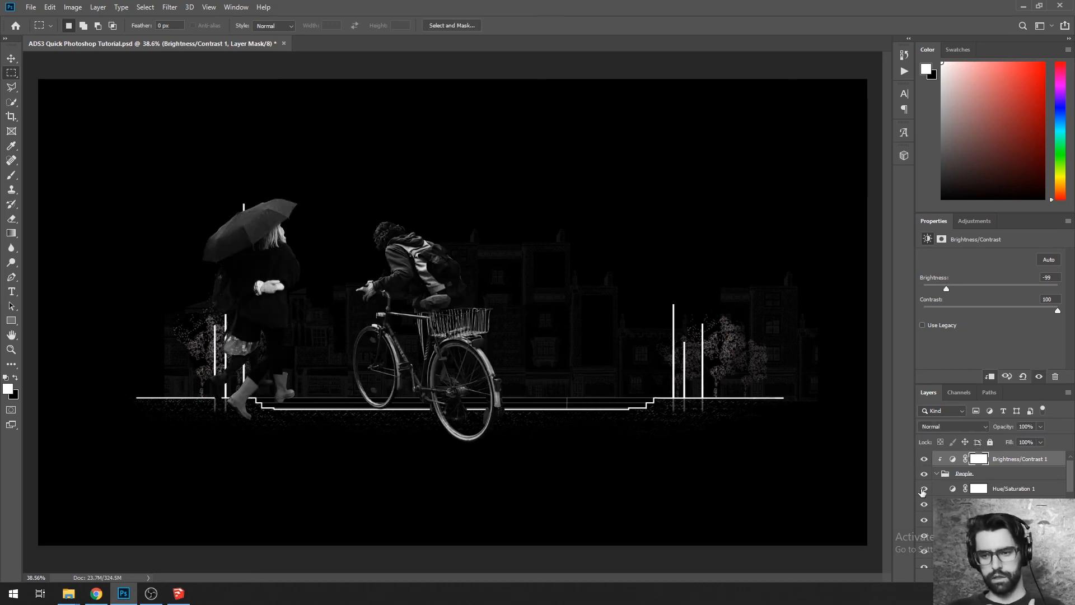
pyautogui.click(923, 489)
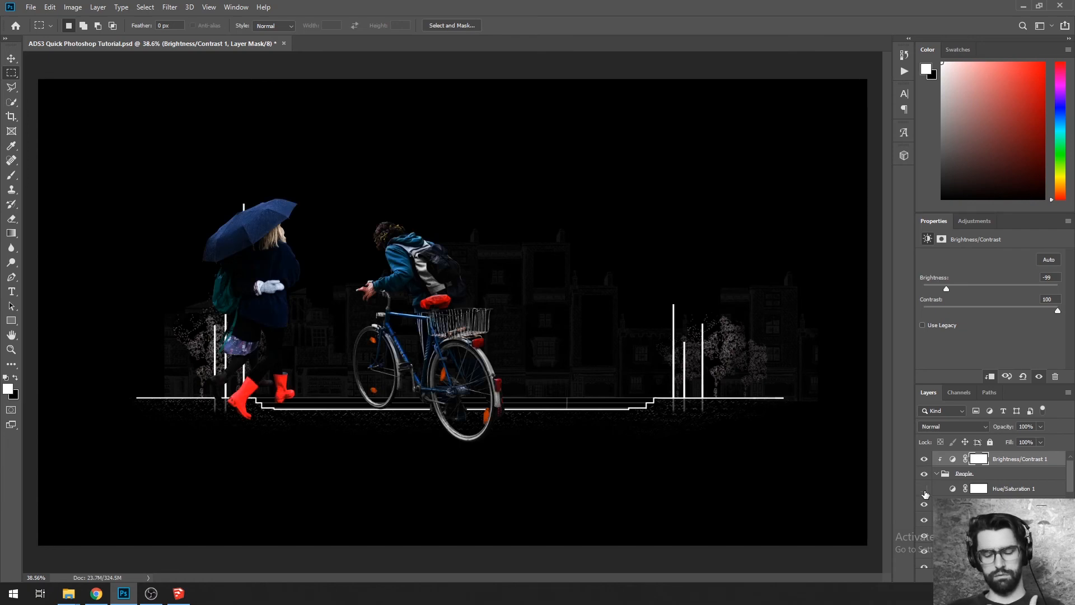
pyautogui.click(925, 489)
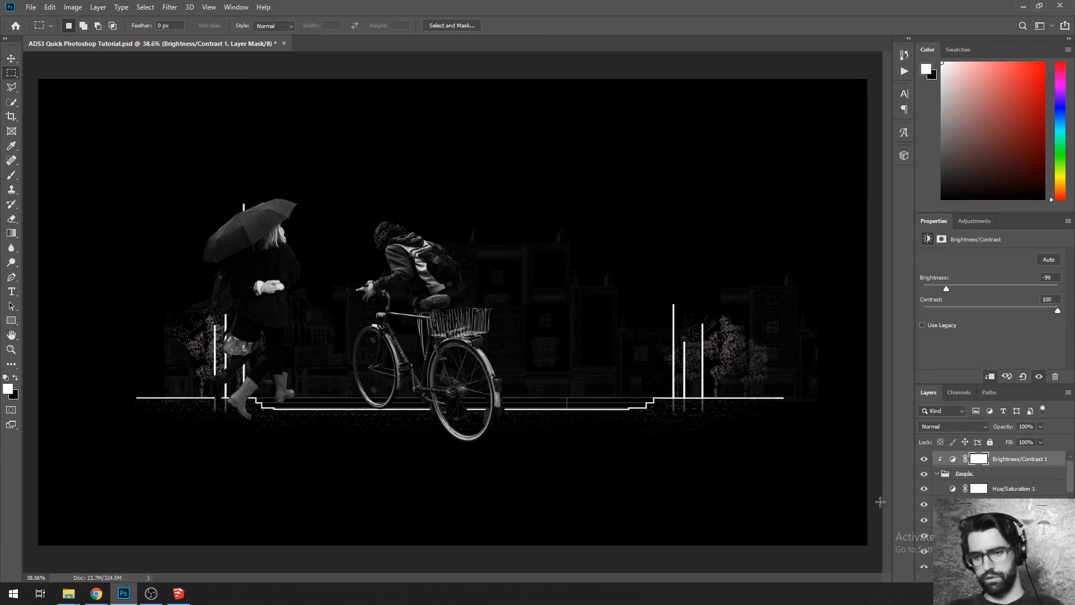
# Step: Scale the cyclist cutout to 14.65% and place it on the ground line beside the right-hand poles
pyautogui.click(1008, 504)
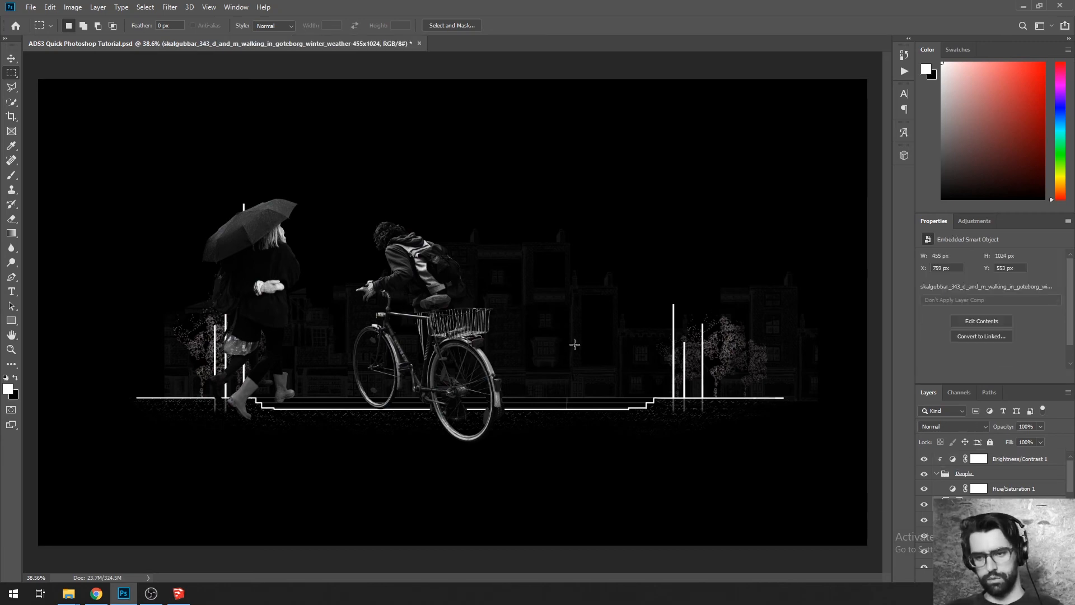
pyautogui.keyDown('ctrl'); pyautogui.click(424, 277); pyautogui.keyUp('ctrl')
pyautogui.hotkey('ctrl', 't')
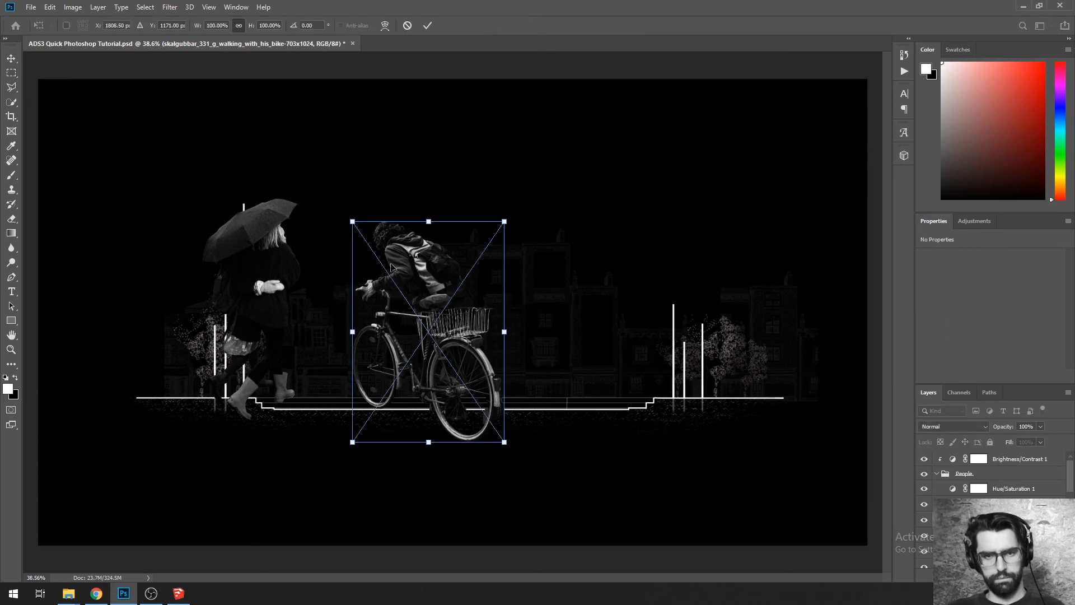
pyautogui.moveTo(434, 304); pyautogui.dragTo(654, 258)
pyautogui.moveTo(572, 175); pyautogui.dragTo(721, 354)
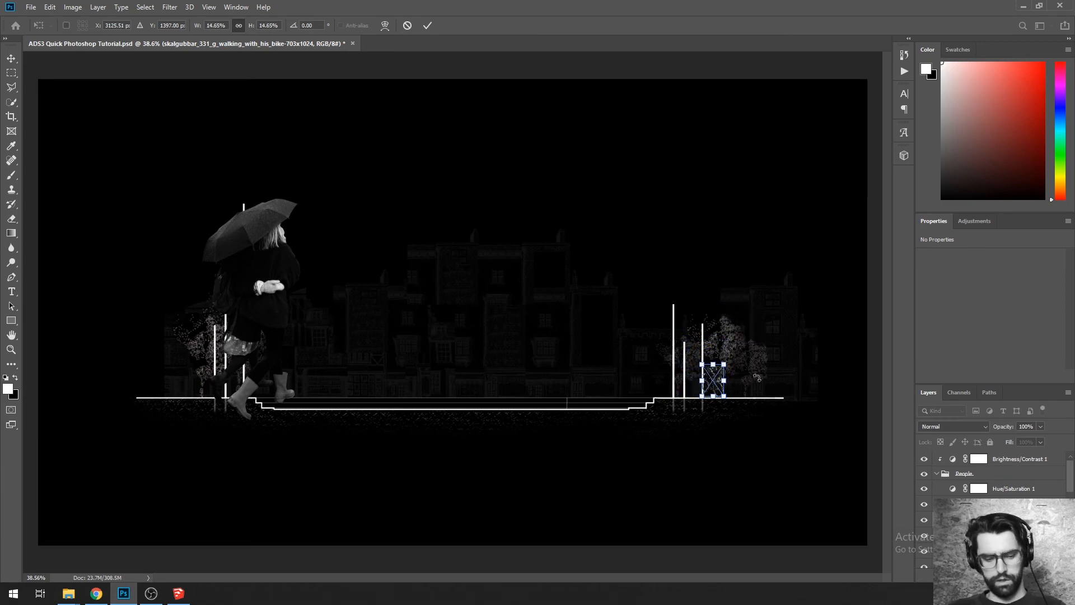
pyautogui.scroll(5, 778, 398)
pyautogui.scroll(3, 642, 350)
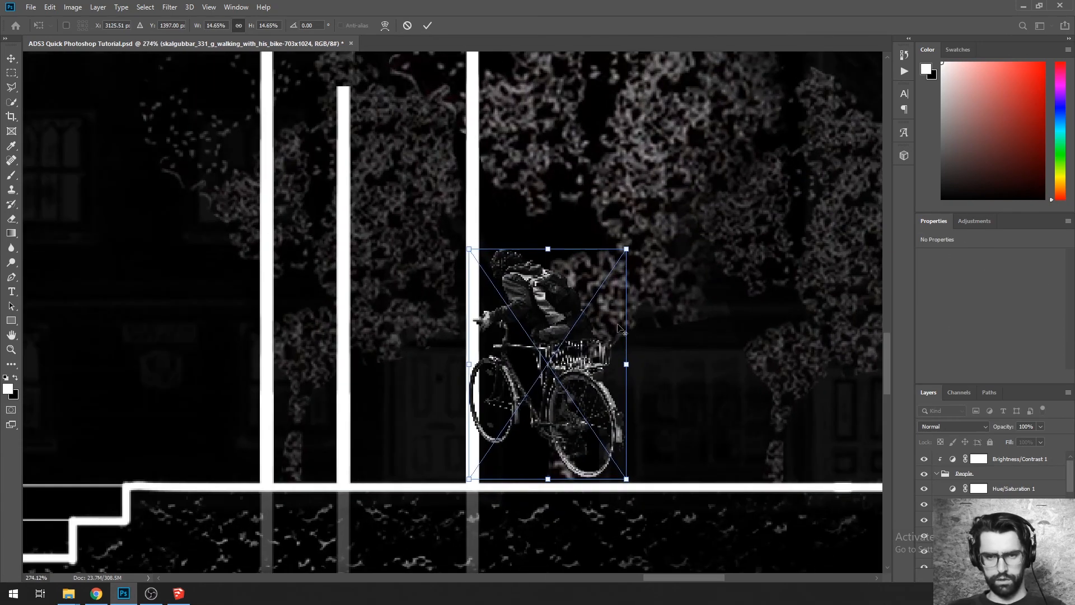
pyautogui.scroll(-3, 620, 329)
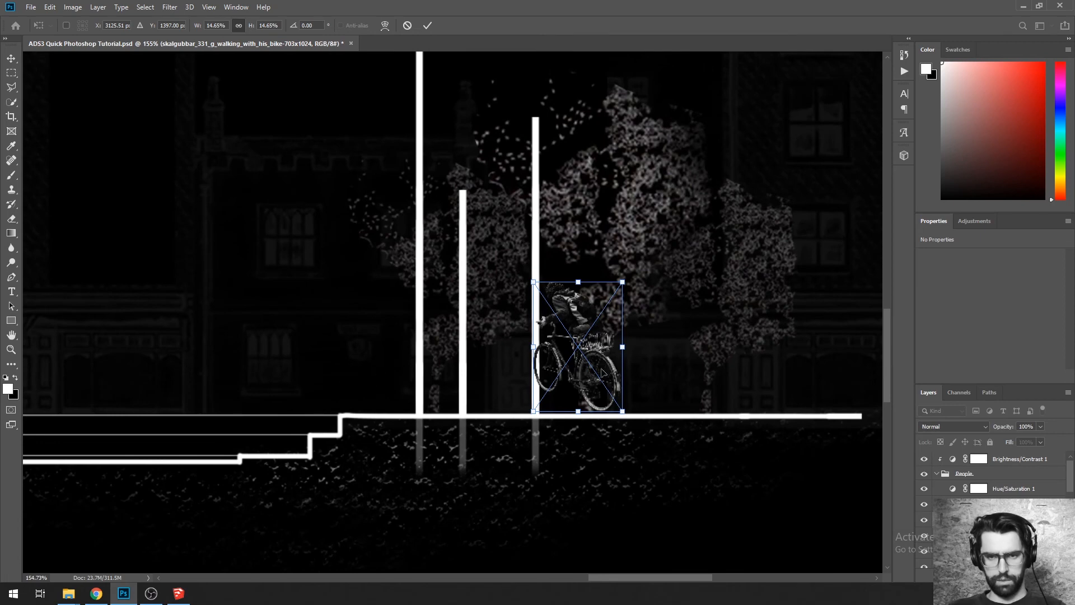
pyautogui.moveTo(210, 429); pyautogui.dragTo(509, 362)
pyautogui.scroll(-6, 454, 351)
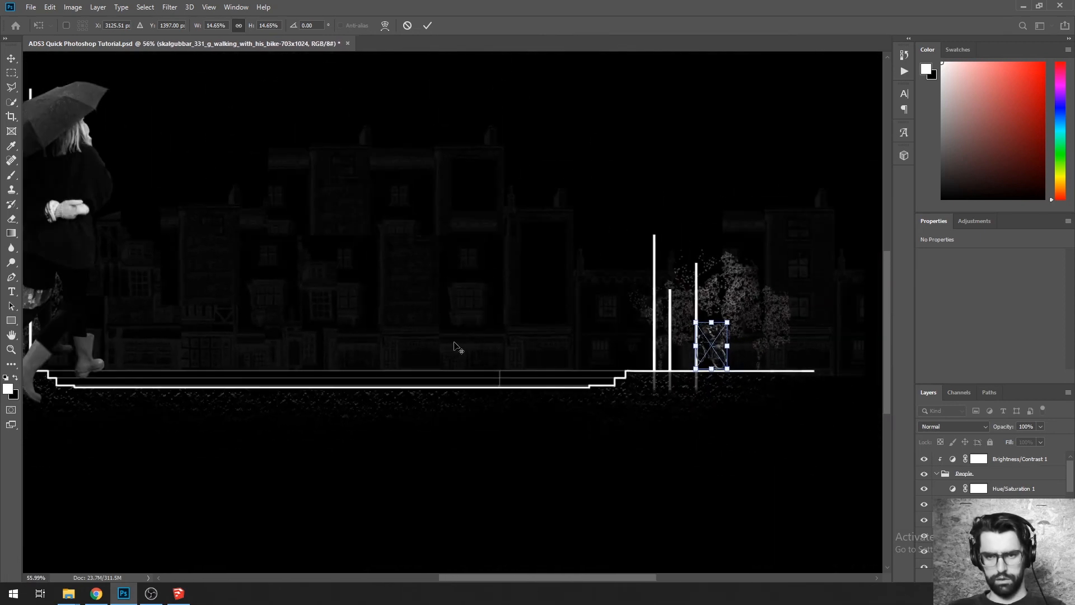
# Step: Move the cyclist to the middle of the section and nudge it until its rear wheel sits on the sunken road line
pyautogui.moveTo(717, 335); pyautogui.dragTo(412, 359)
pyautogui.scroll(8, 411, 361)
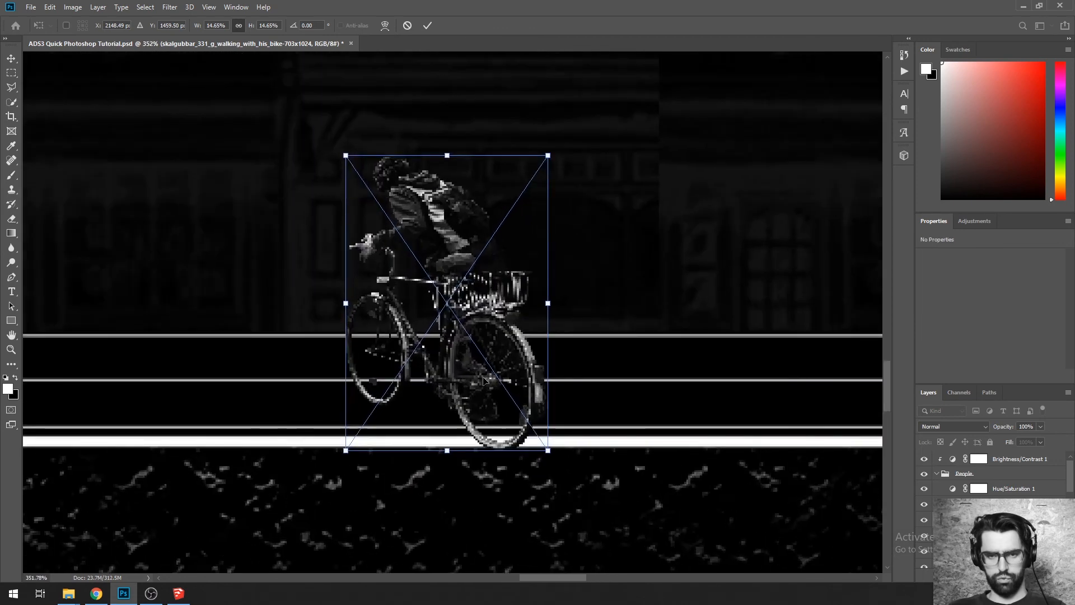
pyautogui.moveTo(462, 350); pyautogui.dragTo(458, 334)
pyautogui.press('Left')
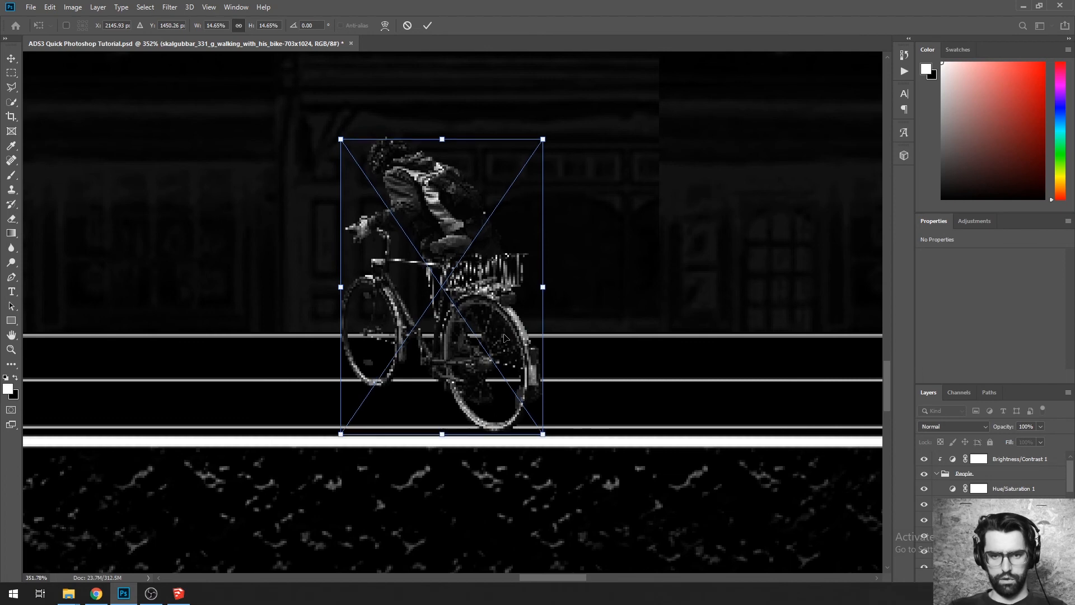
pyautogui.press('Down')
pyautogui.press('Down')
pyautogui.press('Up')
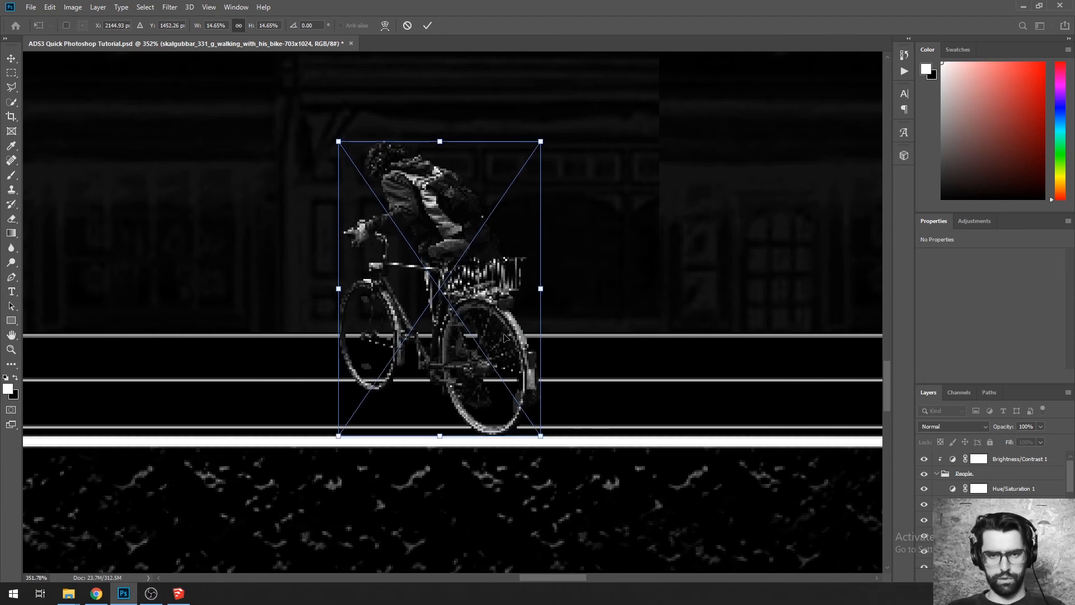
# Step: Shrink the cyclist further to about 49 × 72 px, keep it standing on the road line, and apply the transform
pyautogui.moveTo(338, 142); pyautogui.dragTo(467, 302)
pyautogui.moveTo(459, 298); pyautogui.dragTo(446, 292)
pyautogui.press('Return')
pyautogui.press('m')
pyautogui.scroll(-10, 448, 291)
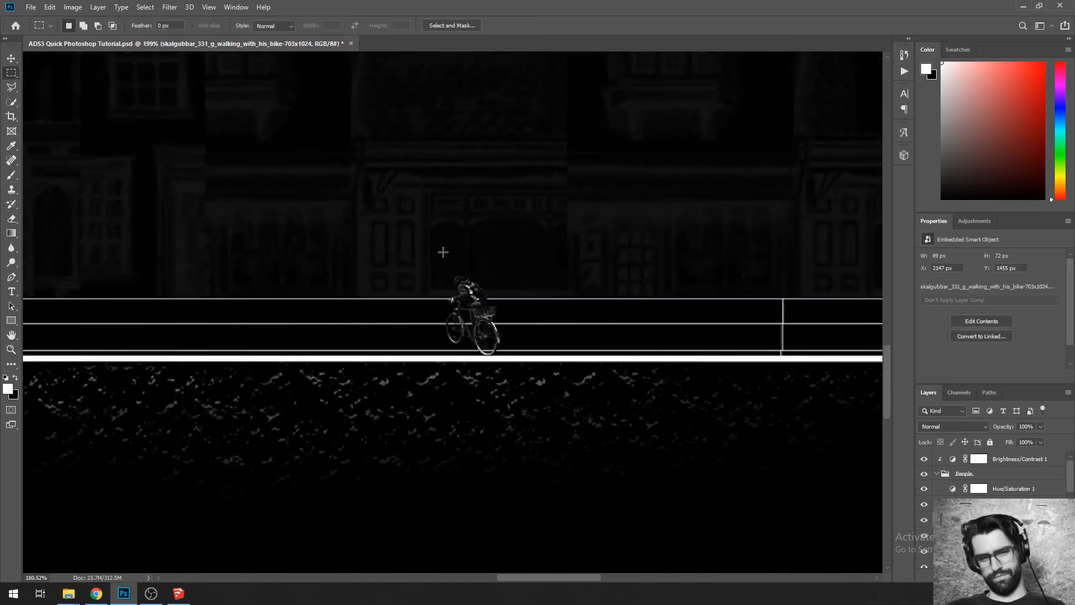
pyautogui.scroll(3, 529, 359)
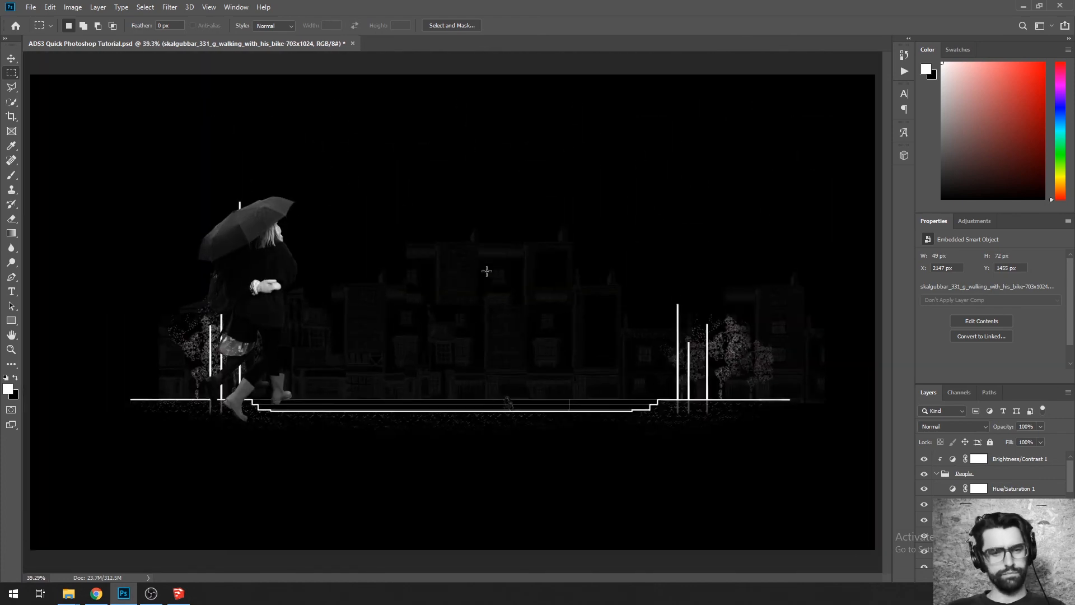
# Step: Move the umbrella pair to pavement level just right of the left-hand steps and scale it to 7.57%
pyautogui.keyDown('ctrl'); pyautogui.click(242, 273); pyautogui.keyUp('ctrl')
pyautogui.hotkey('ctrl', 't')
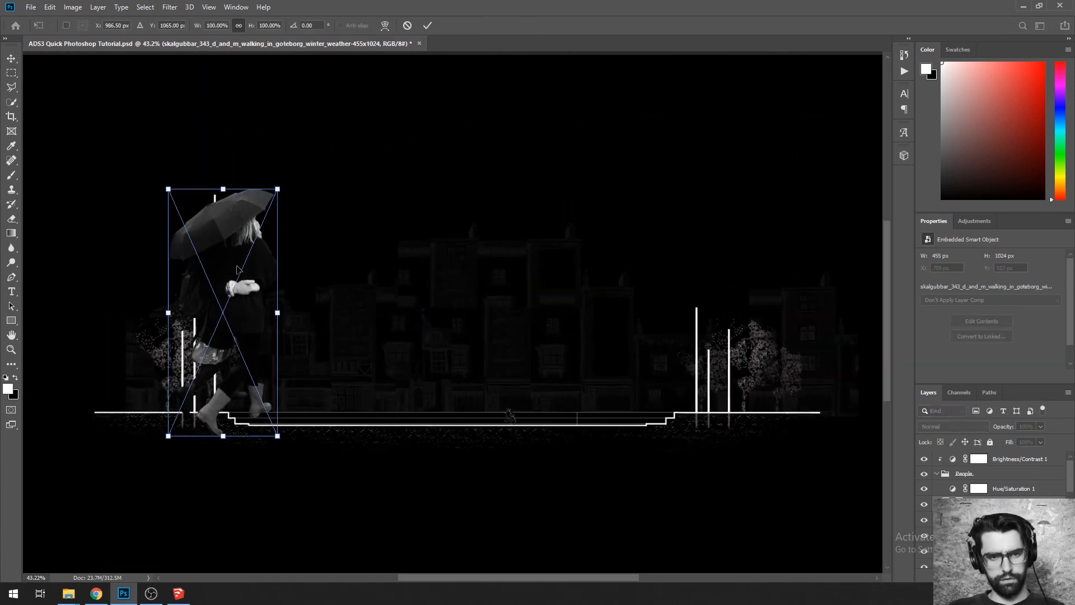
pyautogui.scroll(5, 262, 425)
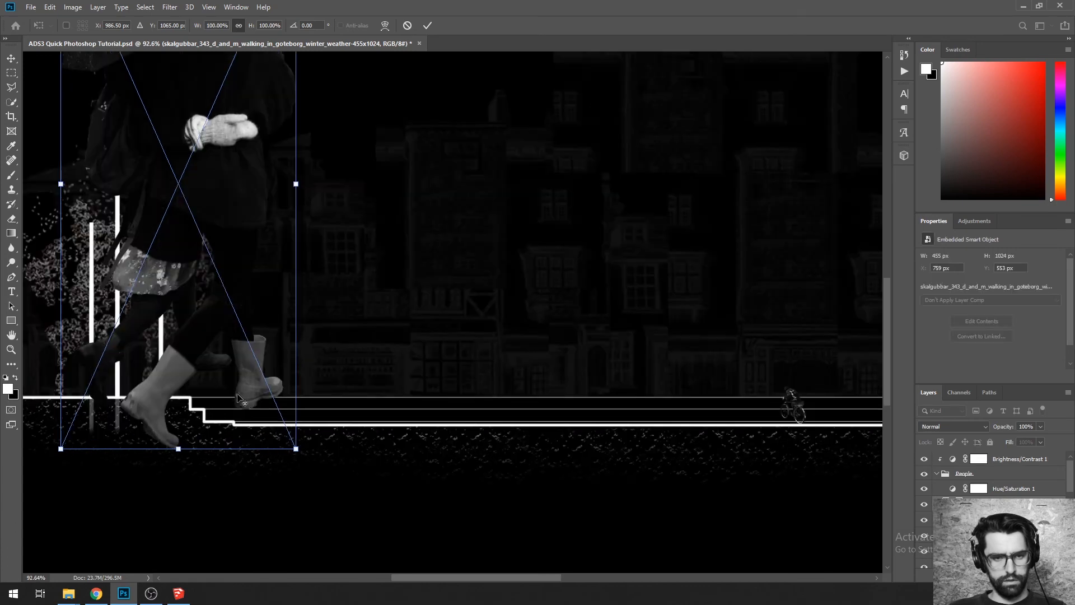
pyautogui.moveTo(246, 312); pyautogui.dragTo(446, 260)
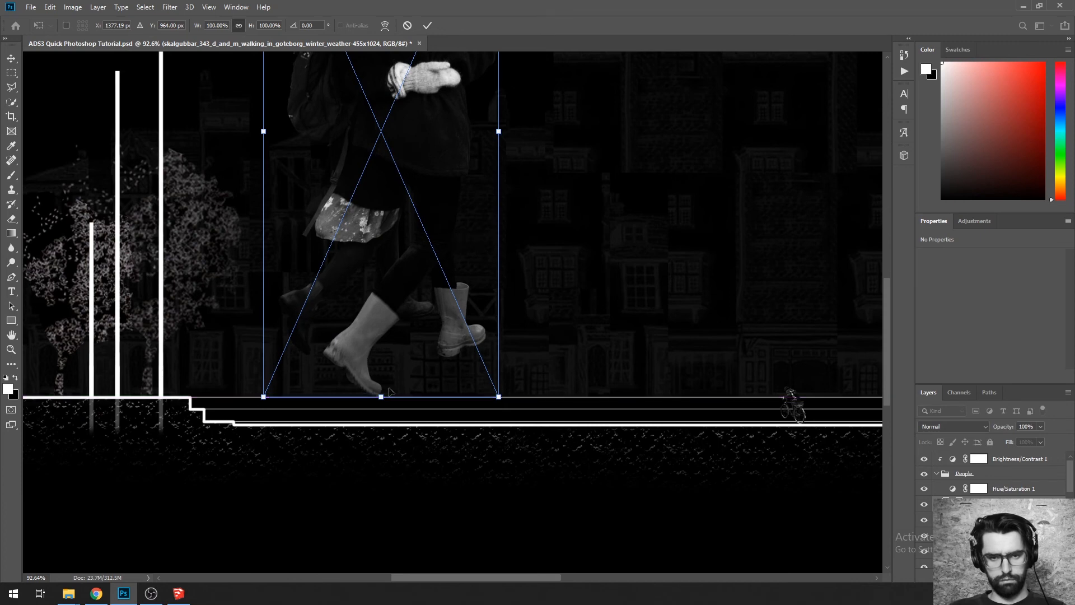
pyautogui.scroll(-4, 434, 472)
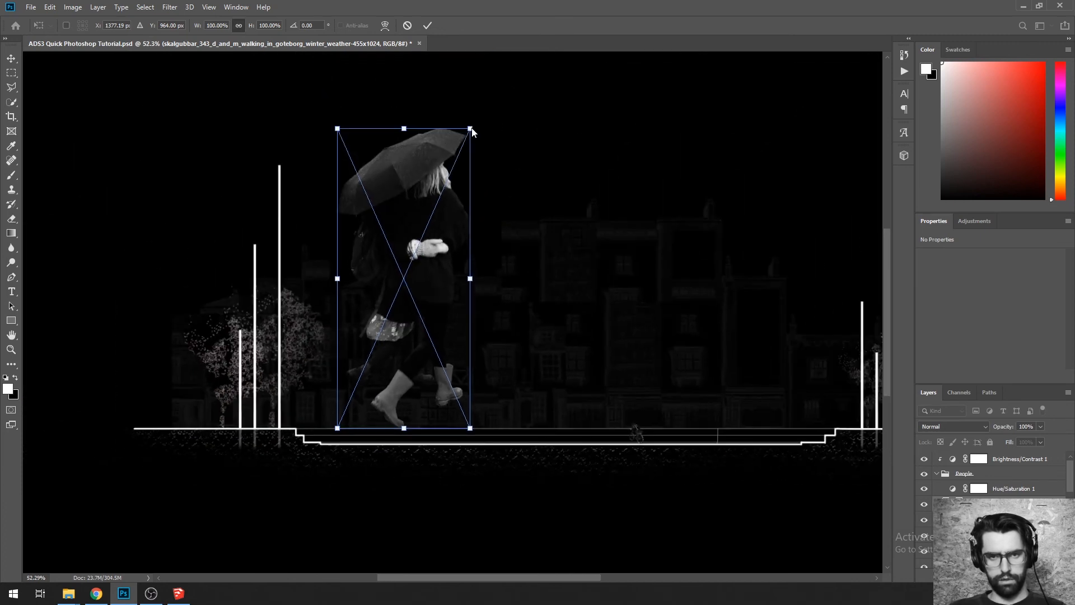
pyautogui.moveTo(470, 128); pyautogui.dragTo(353, 400)
pyautogui.press('m')
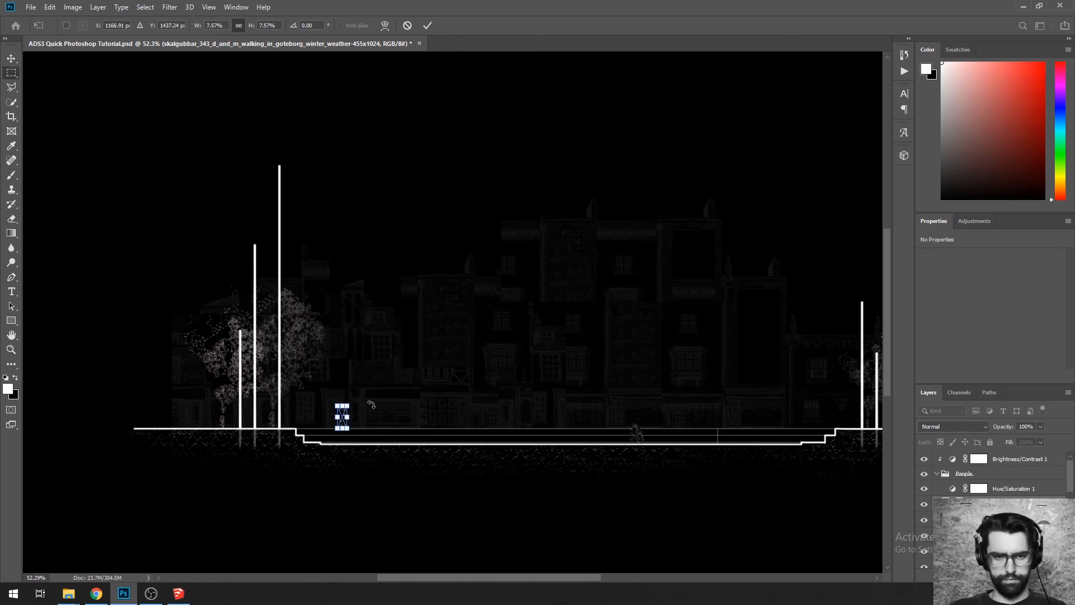
pyautogui.scroll(5, 346, 416)
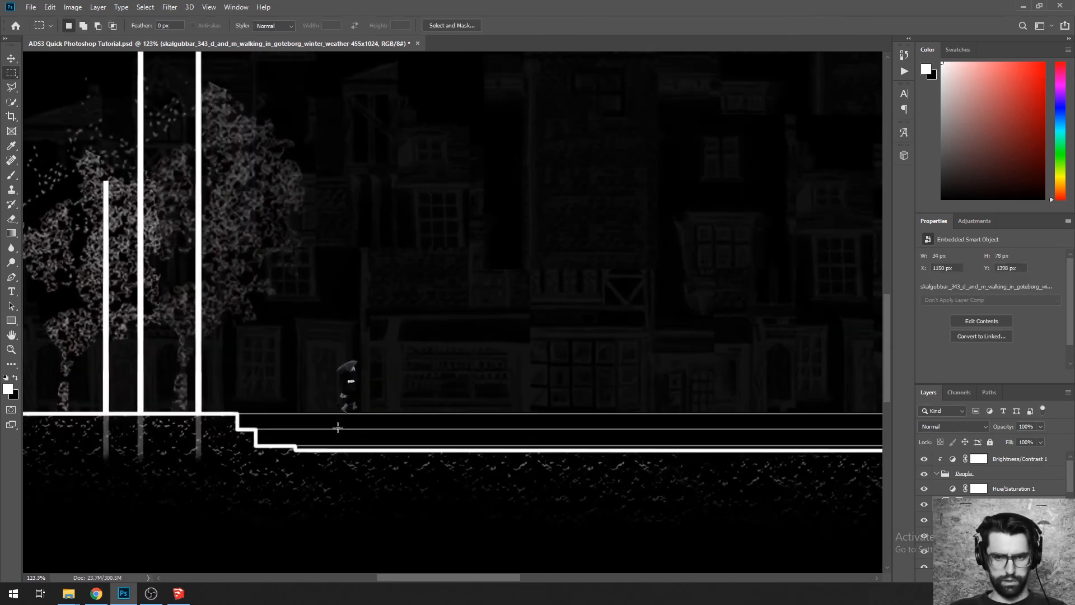
pyautogui.scroll(1, 337, 410)
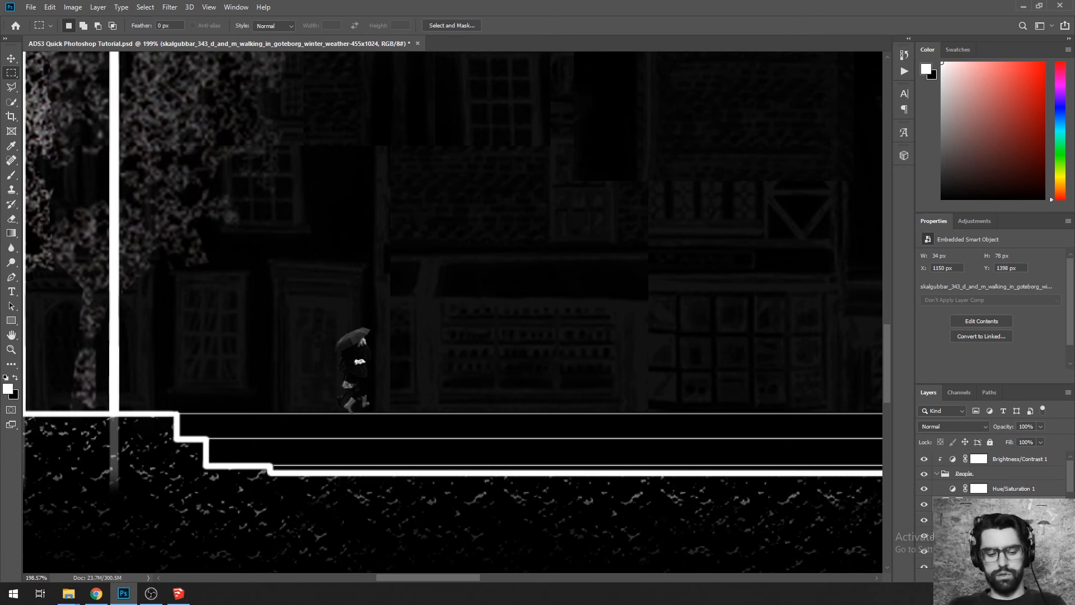
pyautogui.scroll(-8, 447, 455)
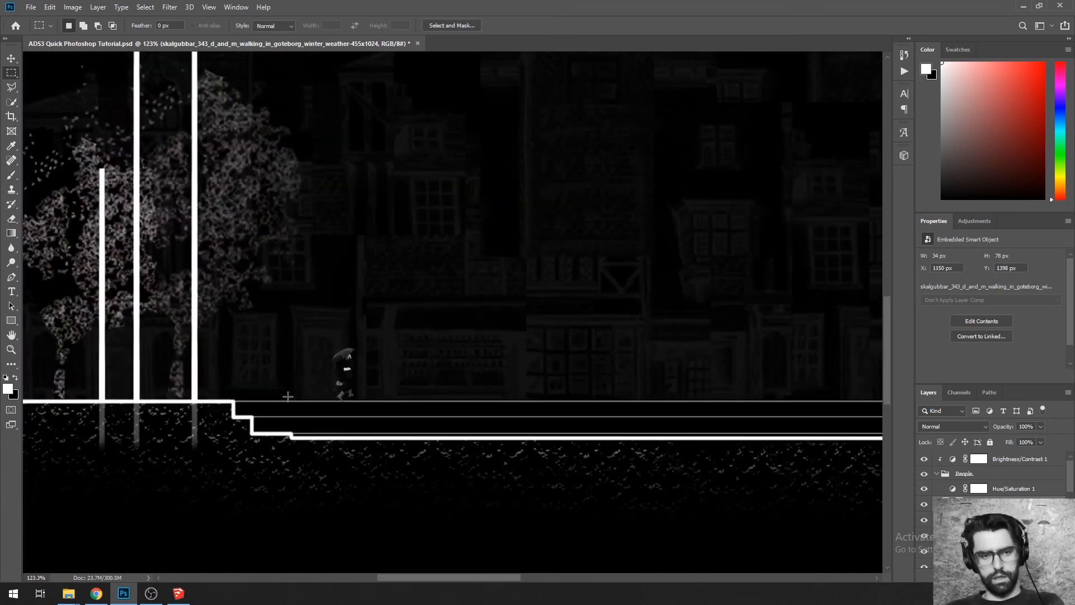
# Step: Enlarge the umbrella pair to 12.58% with its feet kept at pavement level, and apply the transform
pyautogui.scroll(7, 319, 390)
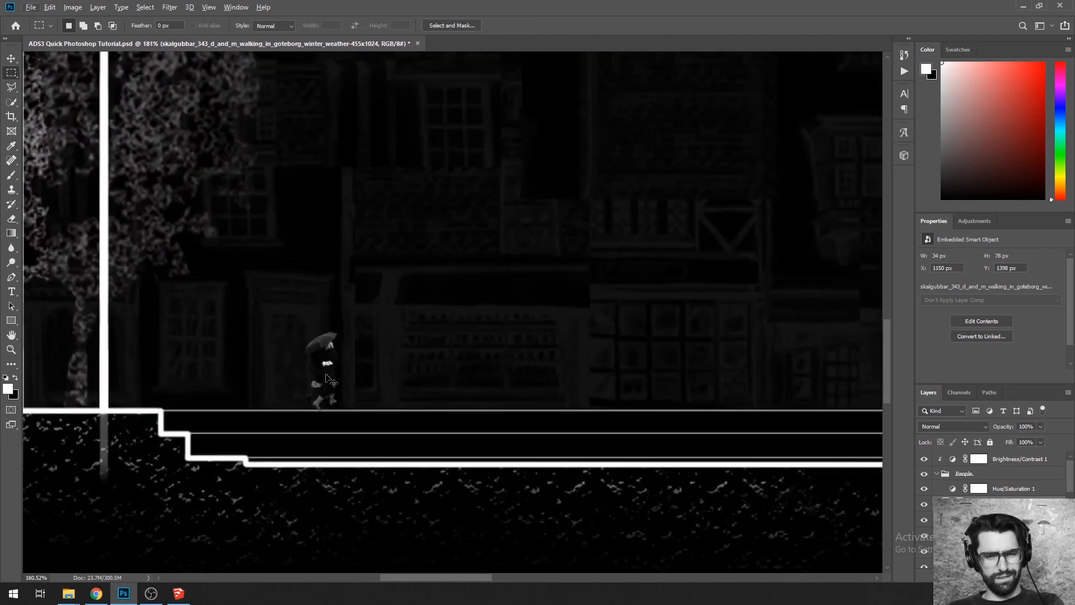
pyautogui.hotkey('ctrl', 't')
pyautogui.moveTo(337, 332); pyautogui.dragTo(376, 285)
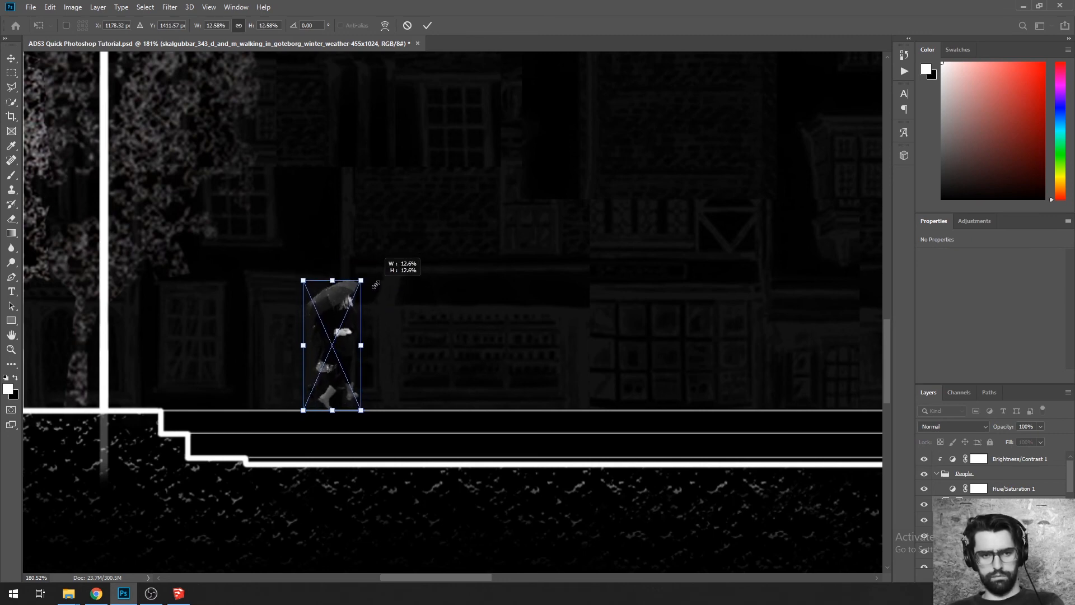
pyautogui.scroll(-11, 236, 353)
pyautogui.hotkey('alt', 'space')
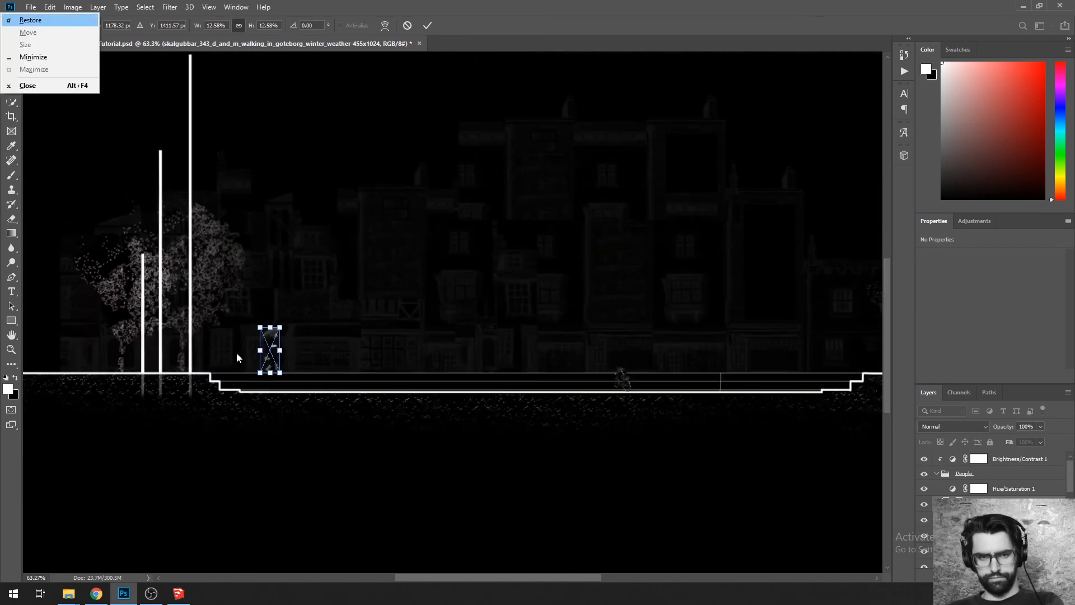
pyautogui.press('Escape')
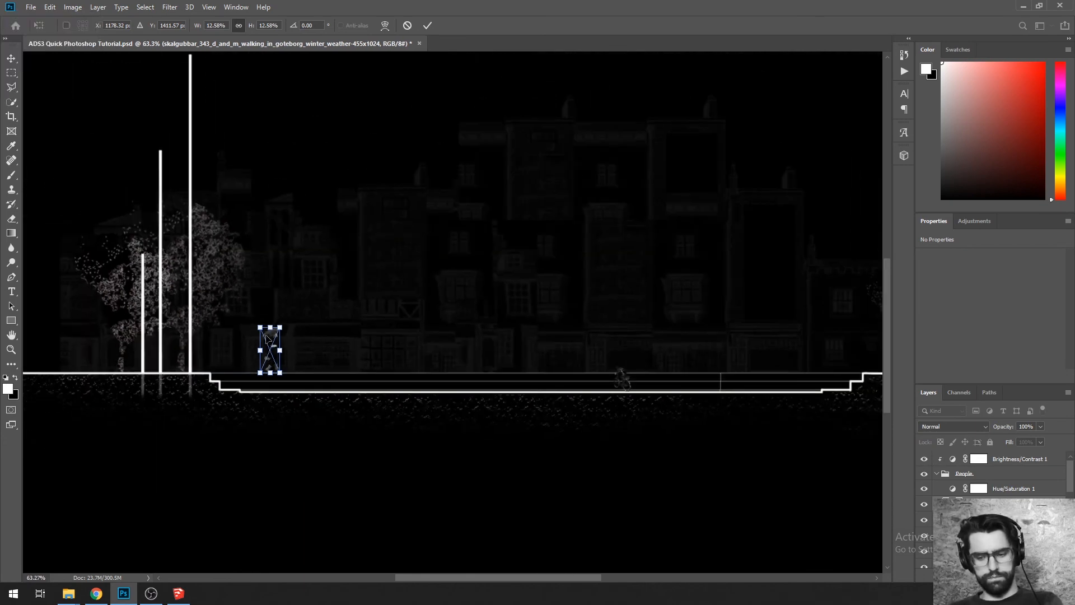
pyautogui.press('Return')
pyautogui.scroll(-4, 204, 347)
pyautogui.scroll(8, 210, 348)
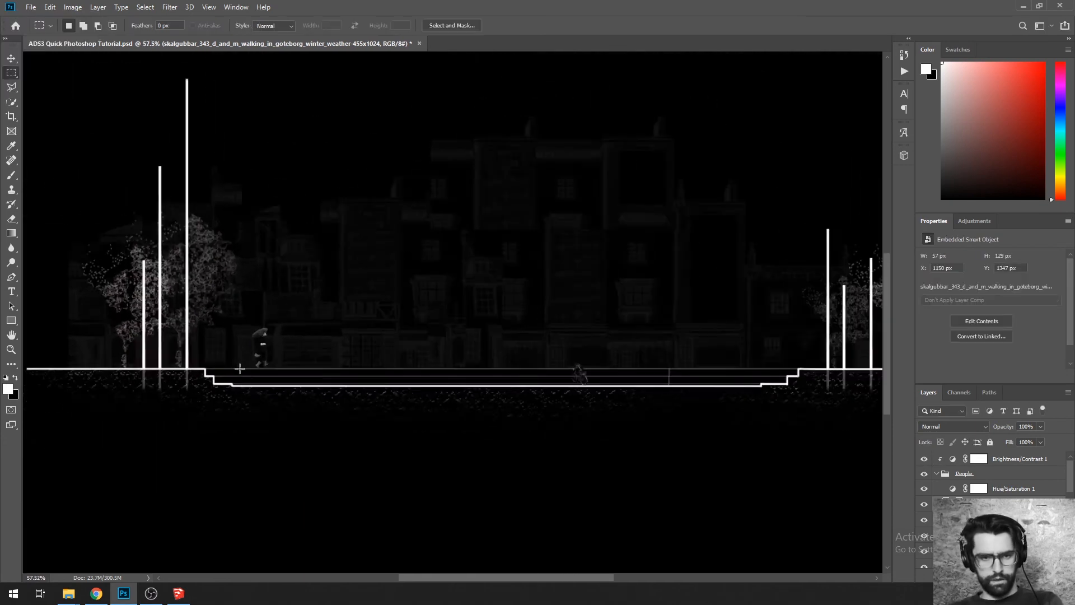
pyautogui.scroll(-4, 236, 354)
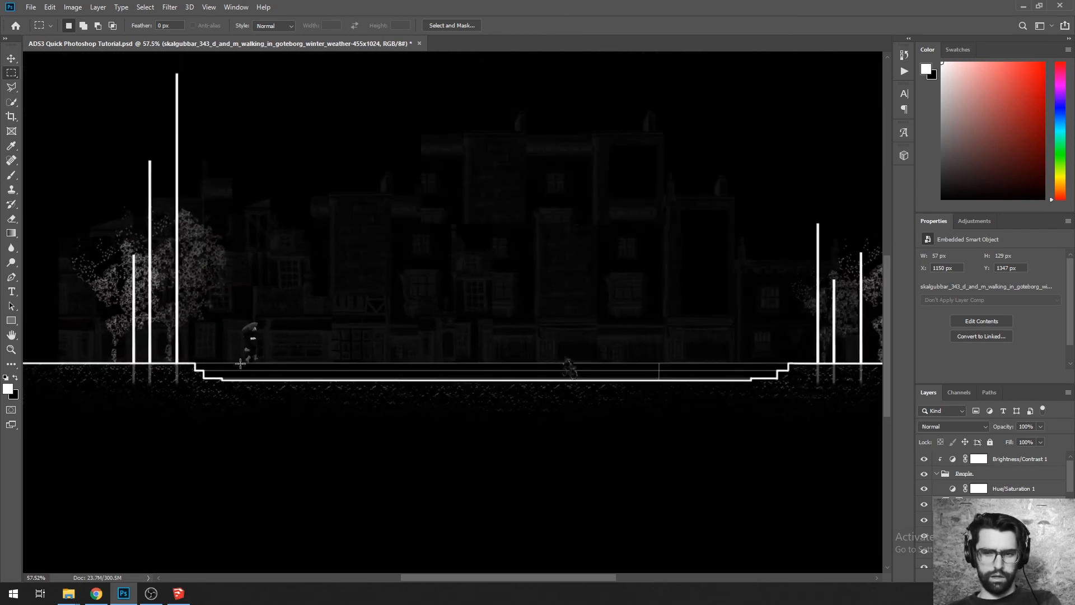
# Step: Trim the tops of the faint street elevation on Layer 1 to an even height by deleting strips across its rooftops, and deselect
pyautogui.scroll(-2, 240, 364)
pyautogui.scroll(1, 444, 353)
pyautogui.moveTo(431, 301); pyautogui.dragTo(438, 360)
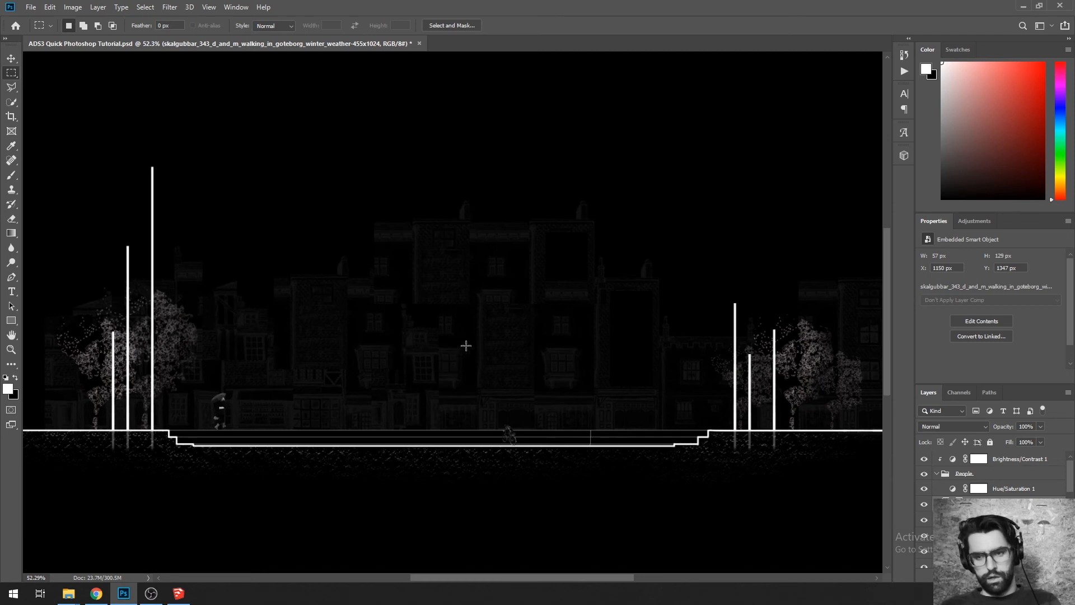
pyautogui.scroll(-5, 991, 476)
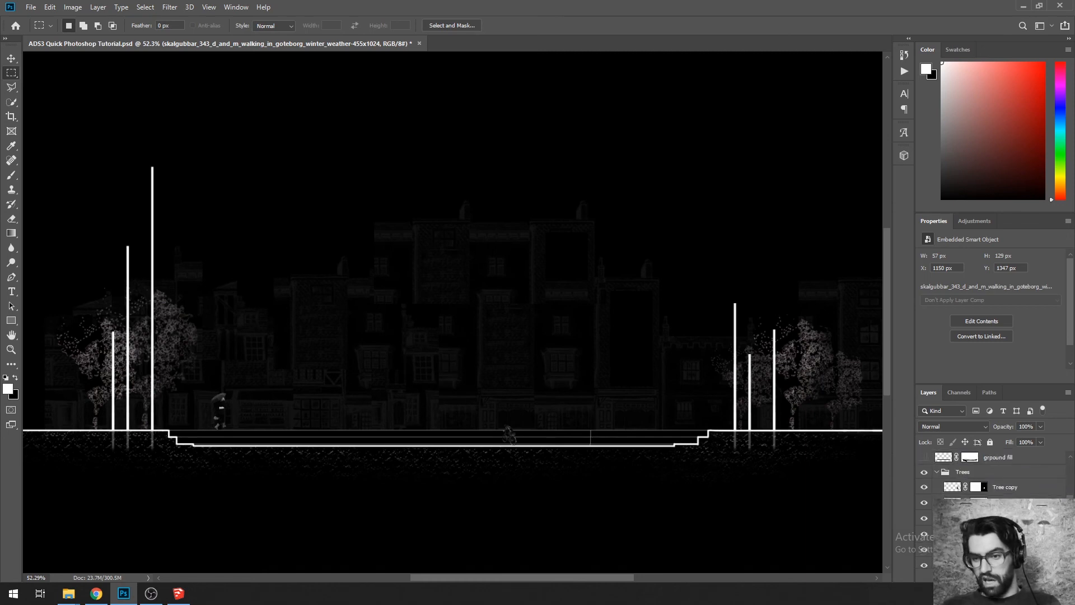
pyautogui.scroll(-3, 991, 476)
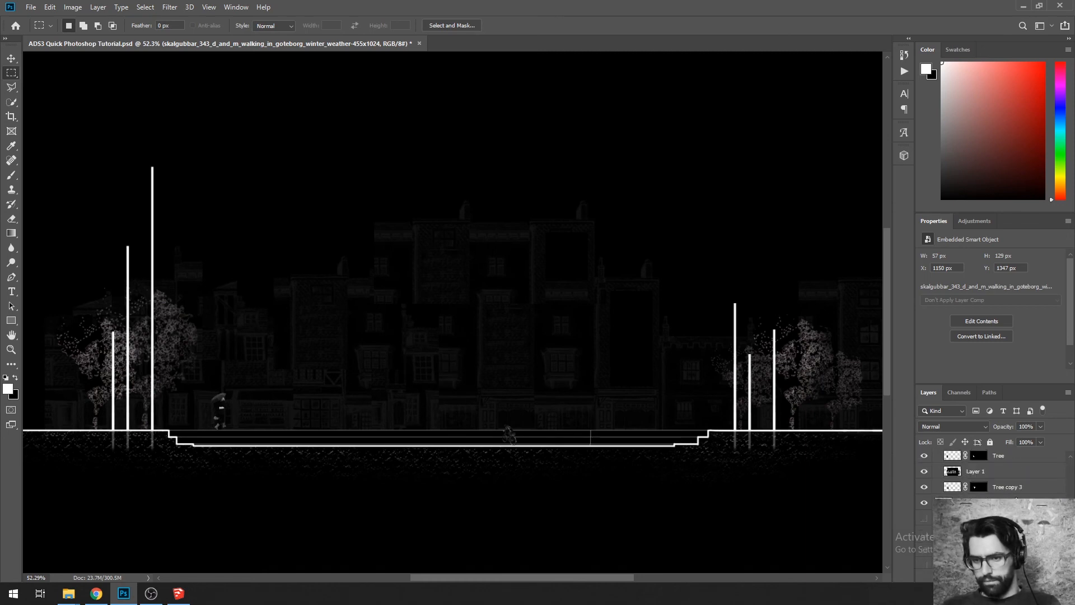
pyautogui.click(1007, 474)
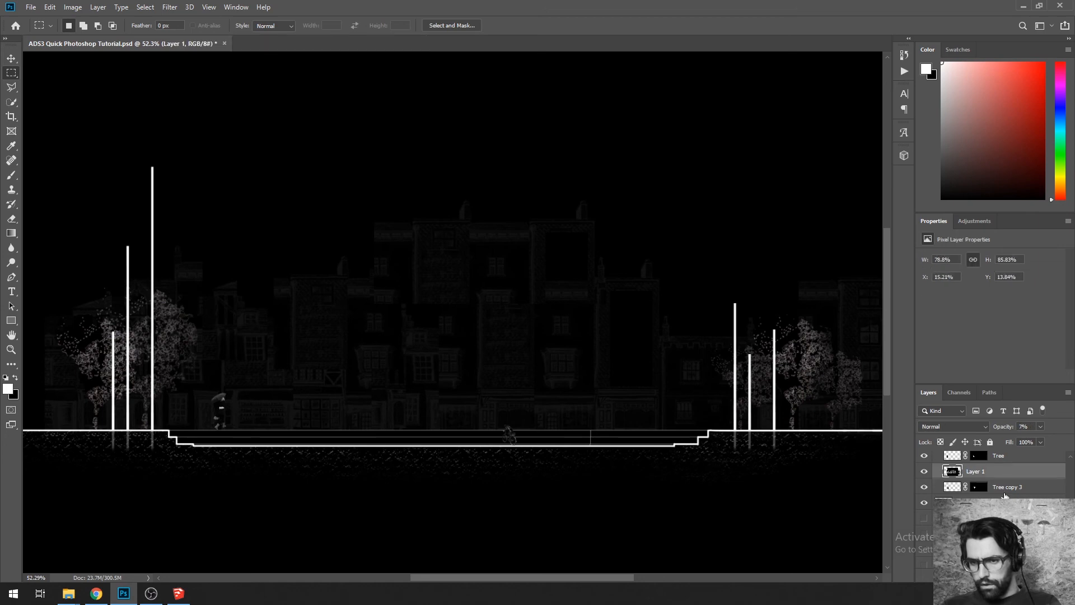
pyautogui.click(925, 471)
pyautogui.click(925, 471)
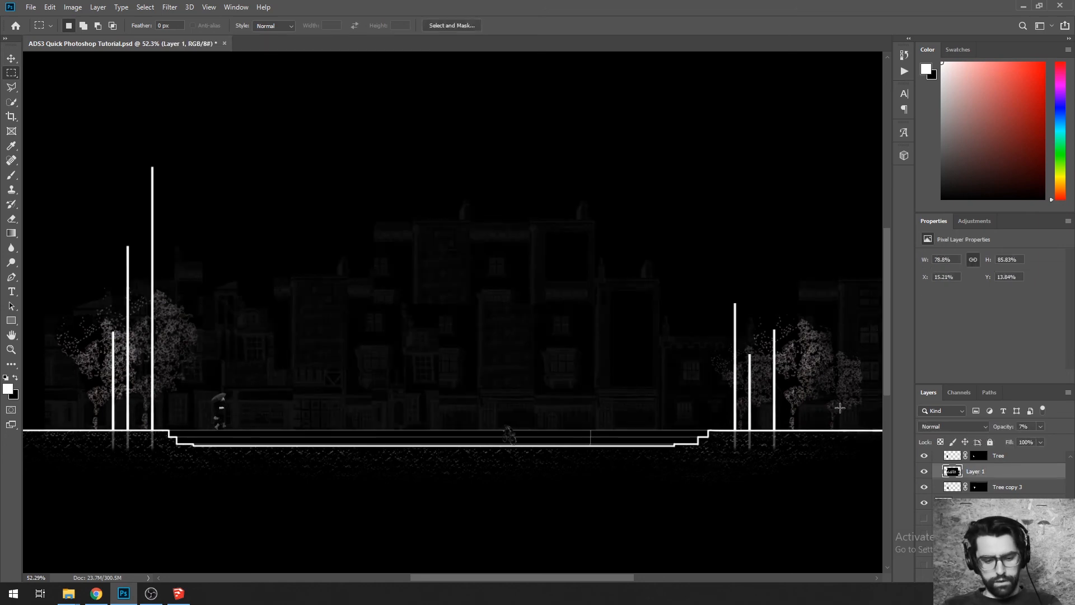
pyautogui.moveTo(273, 154); pyautogui.dragTo(727, 260)
pyautogui.scroll(-2, 340, 305)
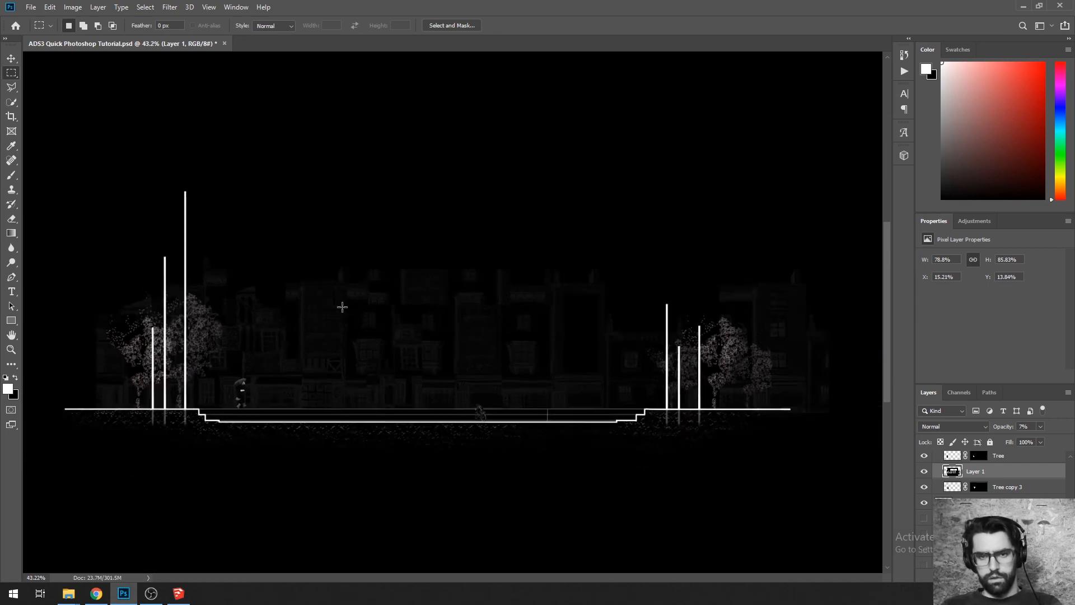
pyautogui.moveTo(160, 226); pyautogui.dragTo(829, 286)
pyautogui.press('Delete')
pyautogui.hotkey('ctrl', 'd')
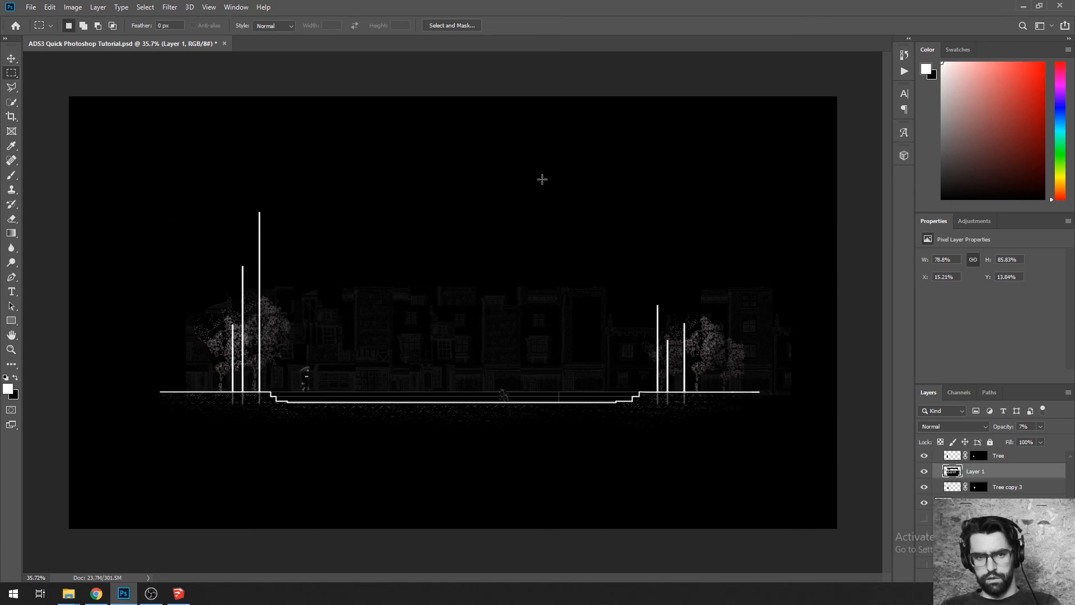
# Step: Inspect the umbrella pair and the cyclist up close against the trimmed elevation, and select the cyclist's layer
pyautogui.scroll(3, 672, 293)
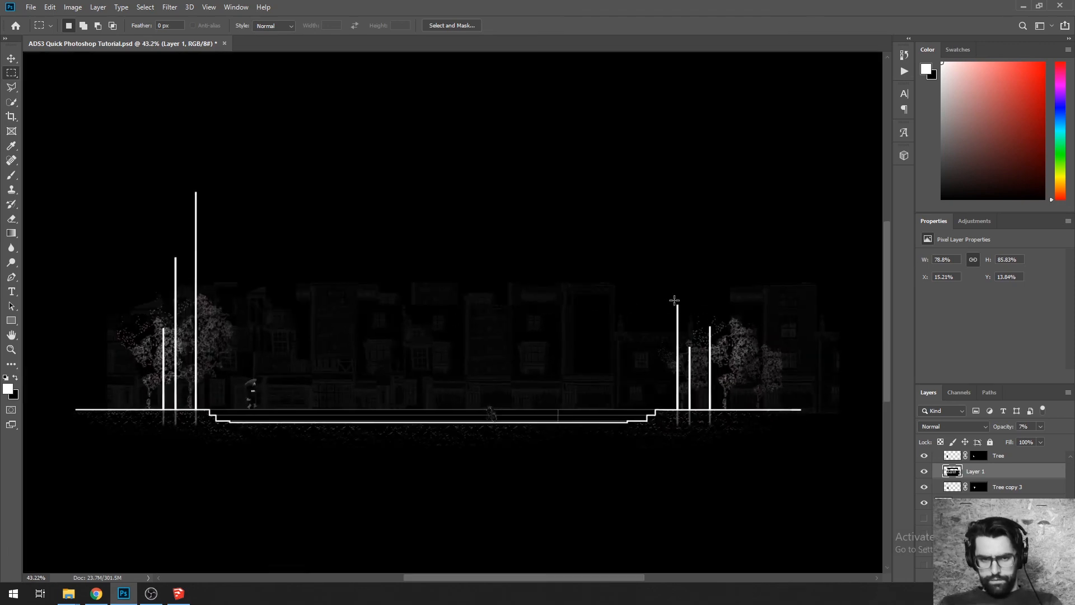
pyautogui.scroll(3, 107, 401)
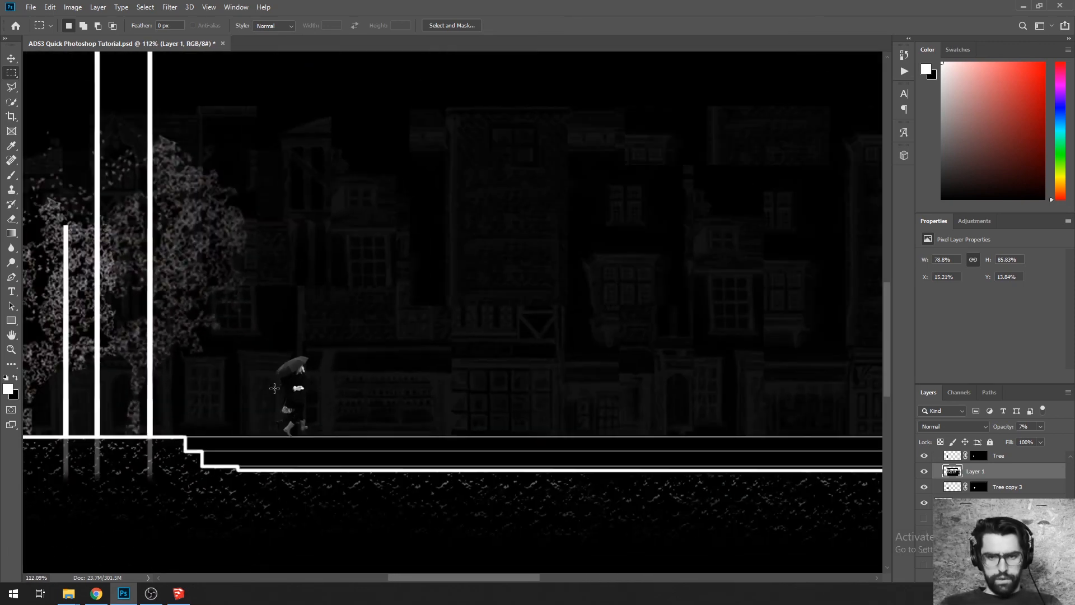
pyautogui.scroll(5, 791, 456)
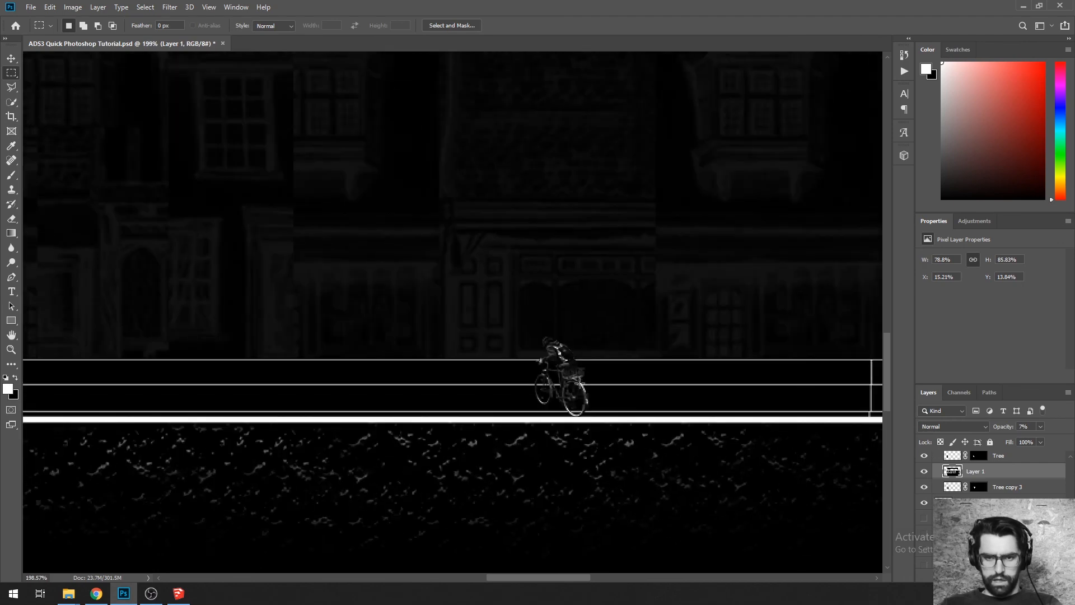
pyautogui.scroll(1, 560, 381)
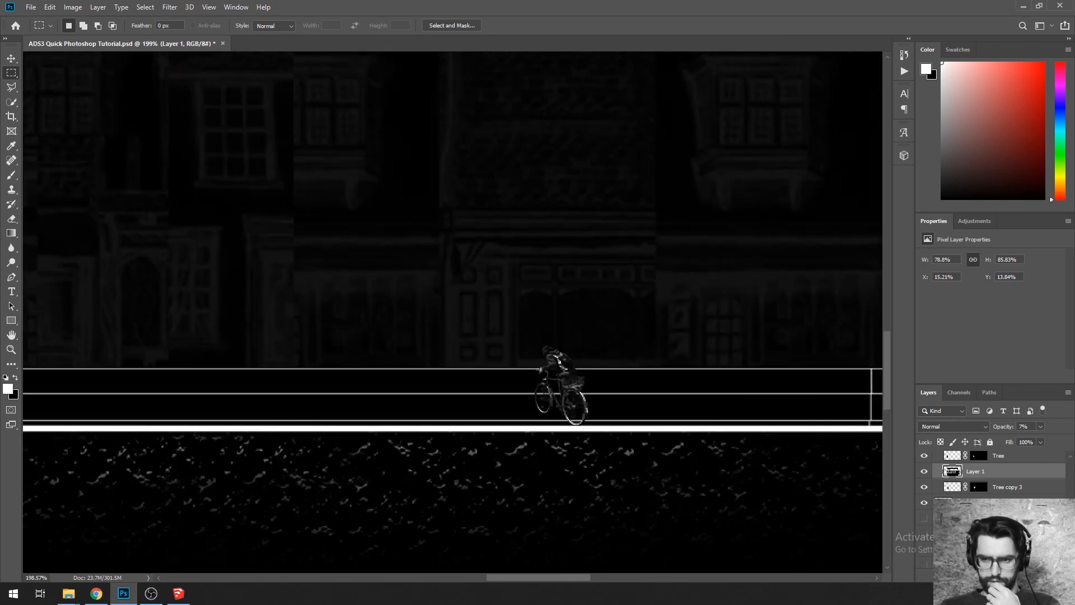
pyautogui.scroll(3, 1073, 470)
pyautogui.click(1008, 519)
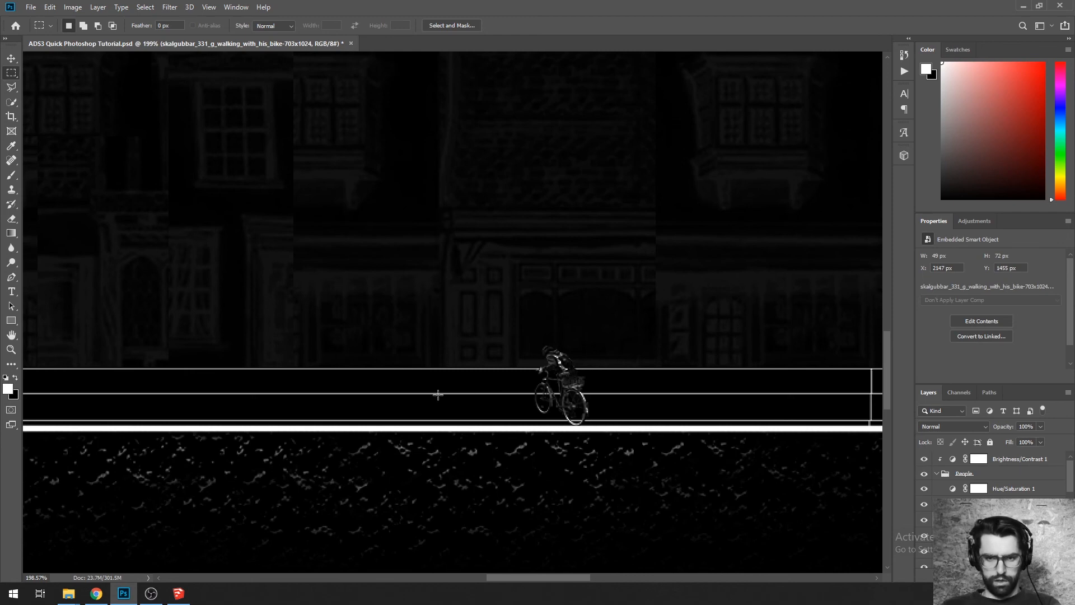
# Step: Lower the opacity of the umbrella pair's layer to 59%
pyautogui.moveTo(275, 361); pyautogui.dragTo(722, 408)
pyautogui.moveTo(484, 361); pyautogui.dragTo(784, 367)
pyautogui.moveTo(175, 363); pyautogui.dragTo(561, 365)
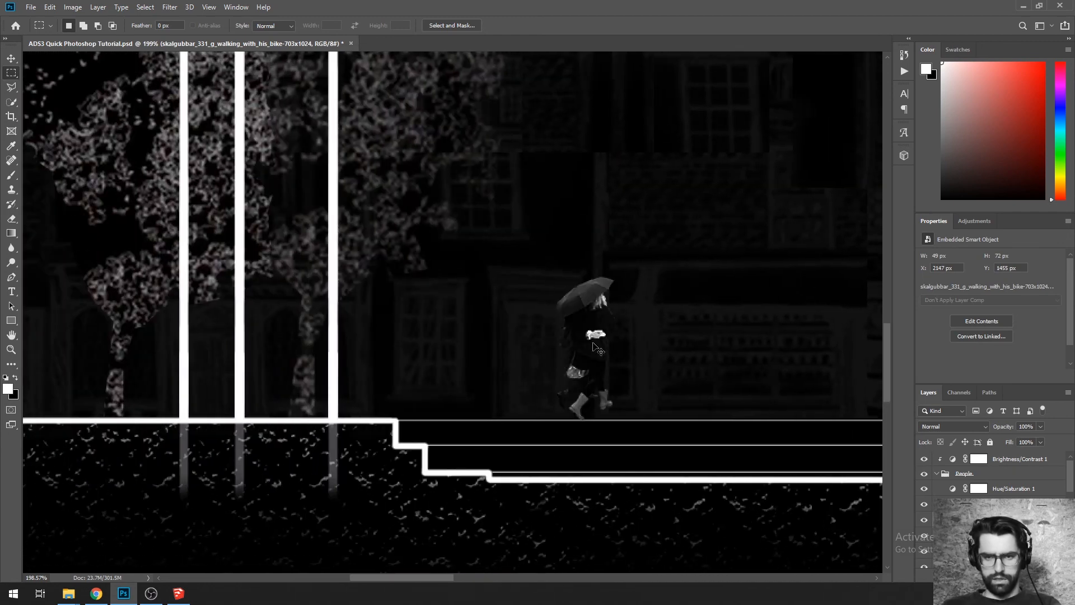
pyautogui.keyDown('ctrl'); pyautogui.click(606, 408); pyautogui.keyUp('ctrl')
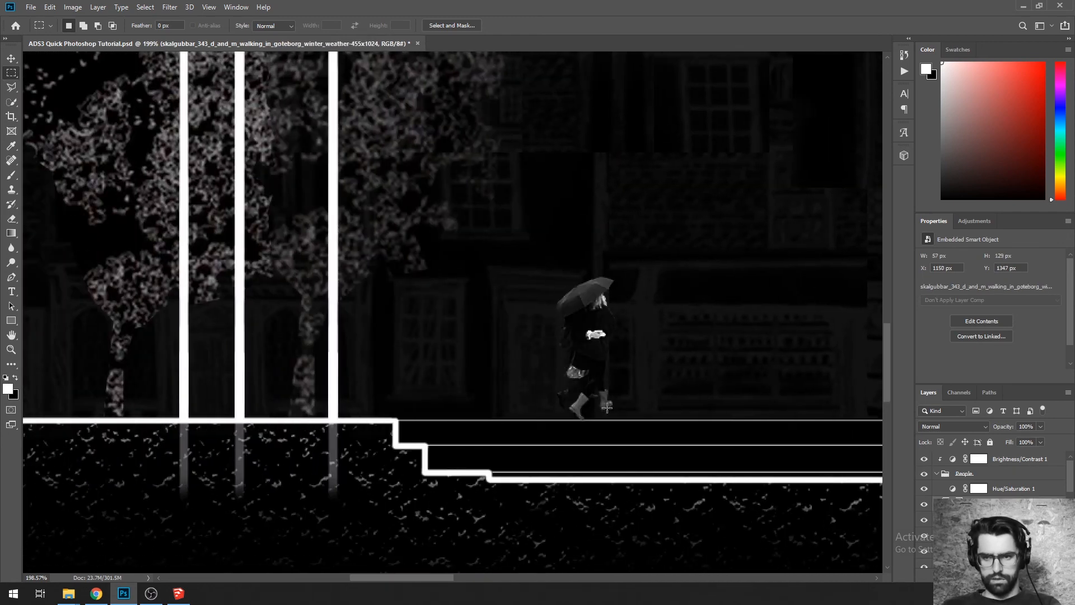
pyautogui.click(1040, 427)
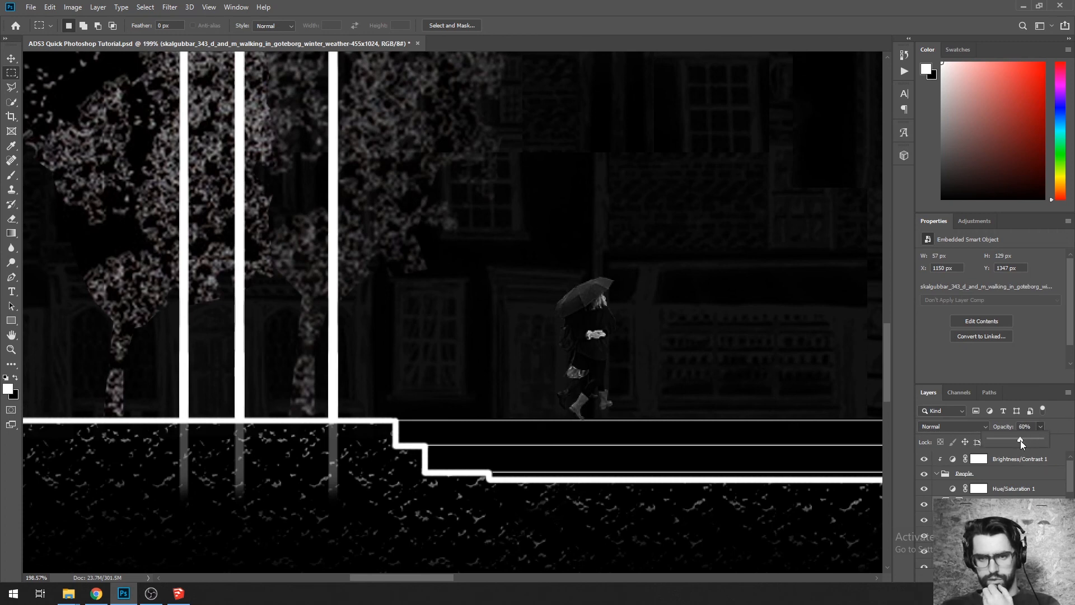
pyautogui.moveTo(1020, 440); pyautogui.dragTo(1011, 440)
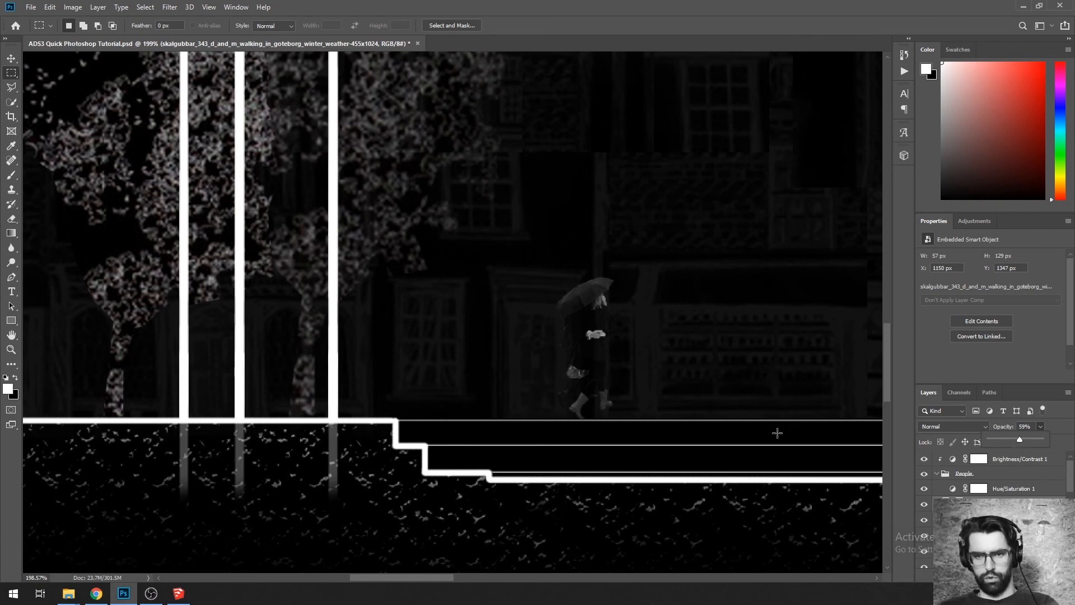
pyautogui.scroll(-5, 269, 322)
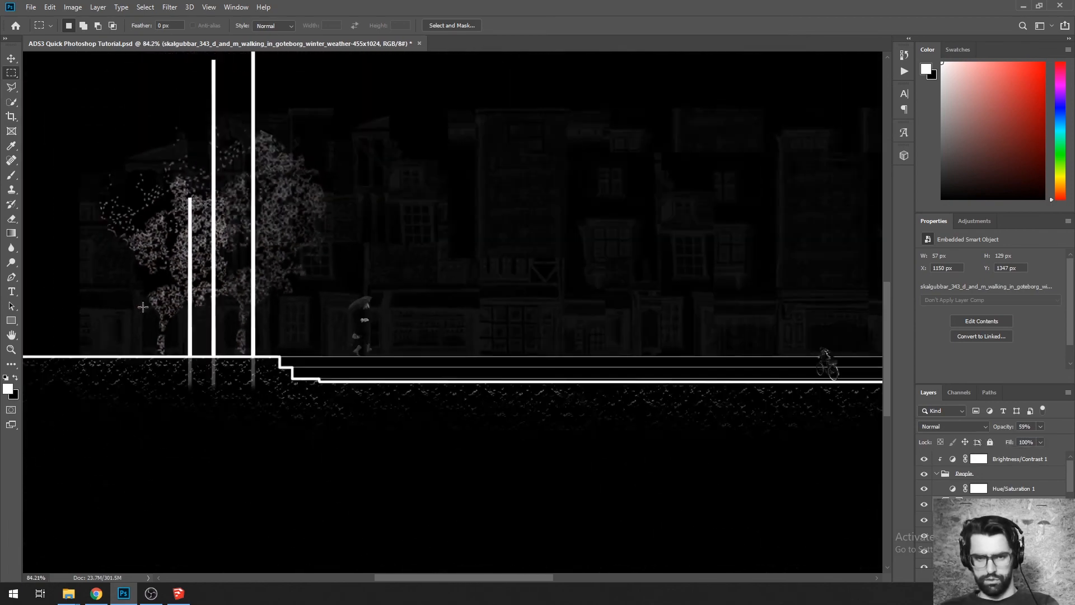
pyautogui.scroll(-1, 205, 302)
pyautogui.scroll(-1, 418, 377)
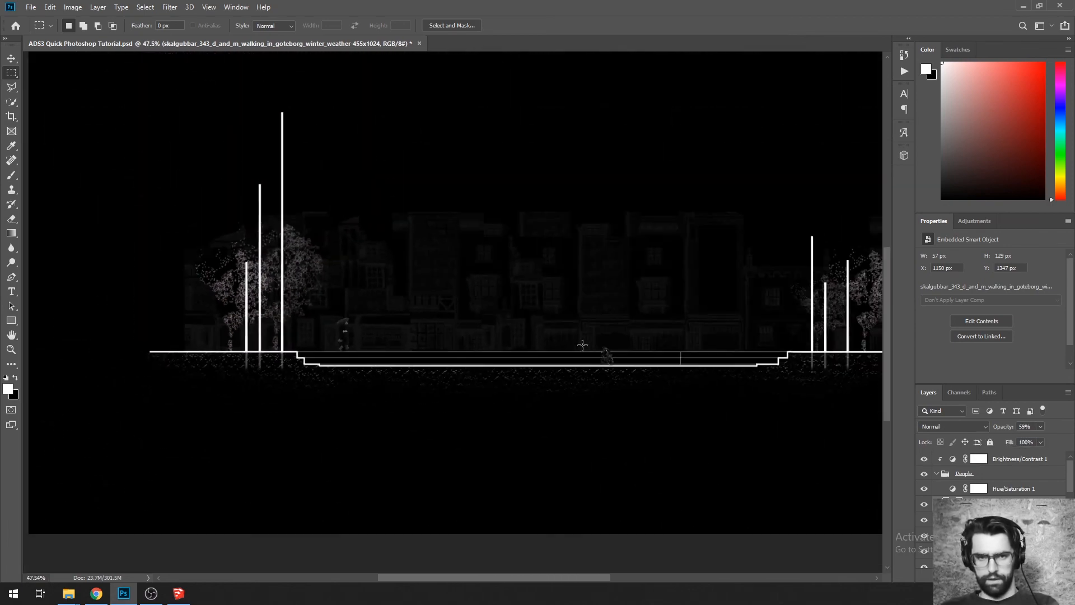
# Step: Switch to Chrome, return to the main Skalgubbar gallery and browse its cutout people
pyautogui.hotkey('alt', 'Tab')
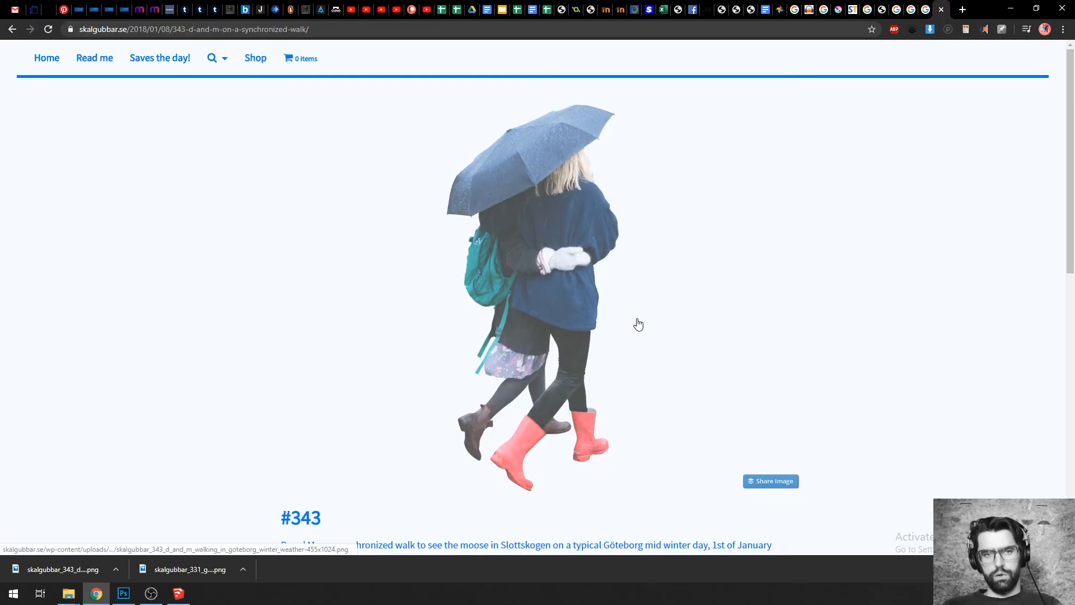
pyautogui.click(13, 29)
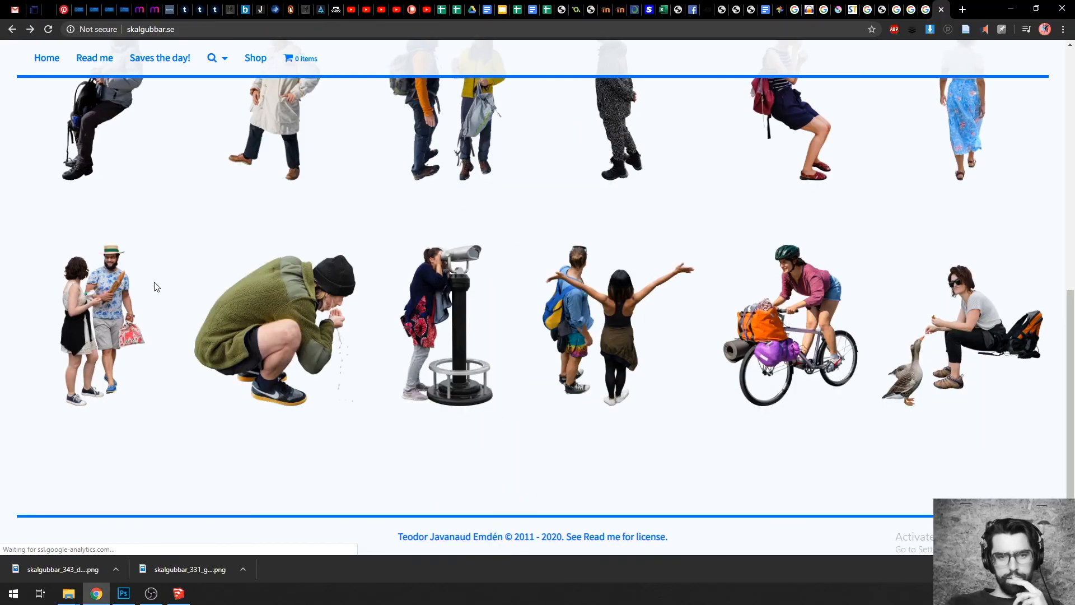
pyautogui.scroll(7, 787, 434)
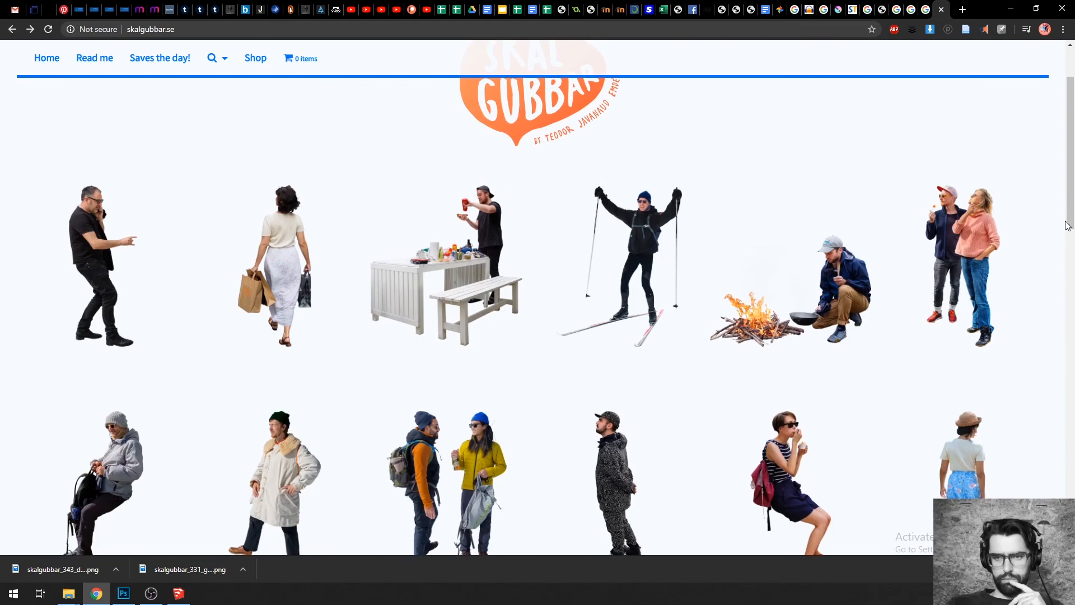
pyautogui.moveTo(1067, 225); pyautogui.dragTo(1055, 537)
pyautogui.moveTo(1070, 405); pyautogui.dragTo(1068, 539)
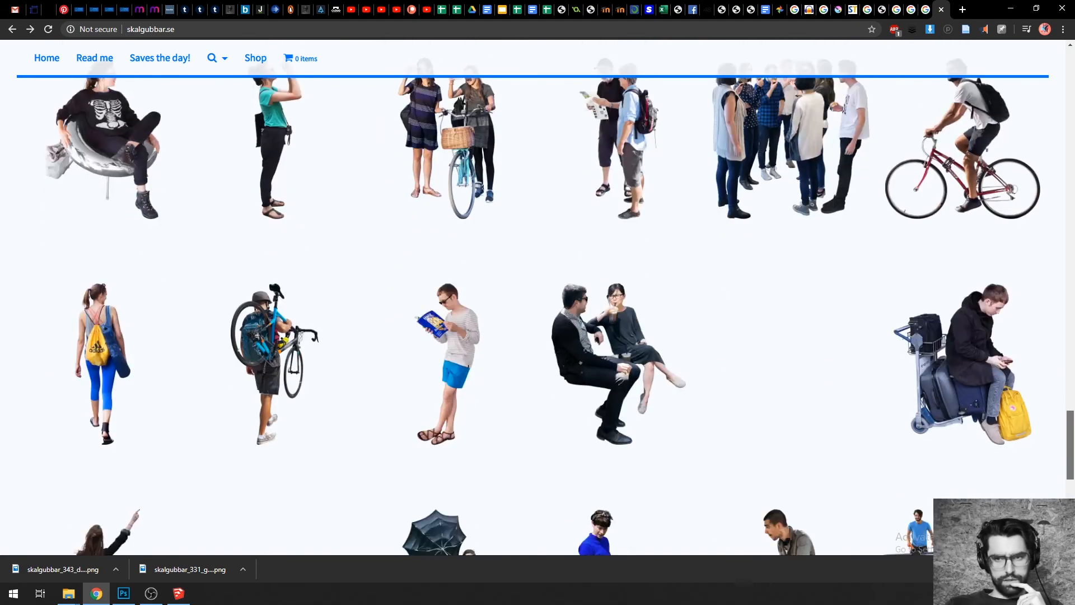
pyautogui.scroll(6, 392, 400)
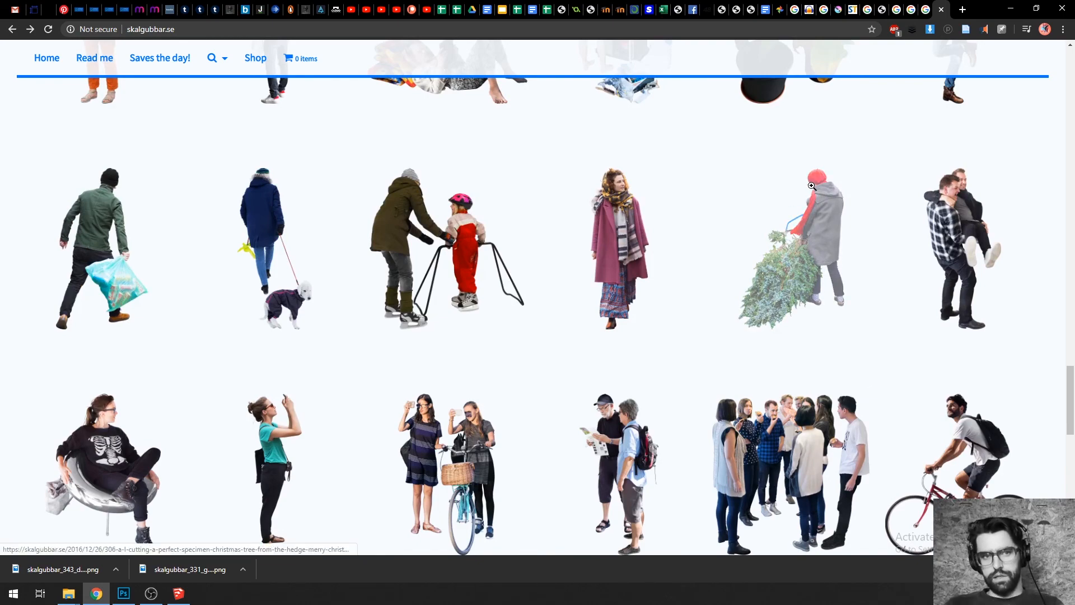
# Step: Search the web for "nonscandinavia" in a new tab and open the Nonscandinavia website
pyautogui.click(962, 10)
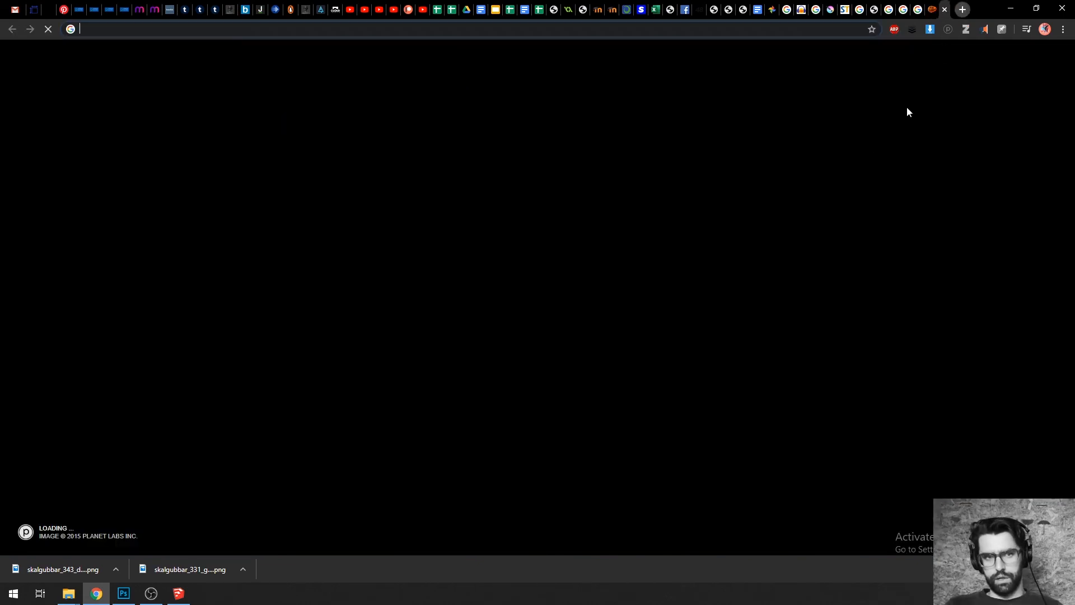
pyautogui.write('nonscan')
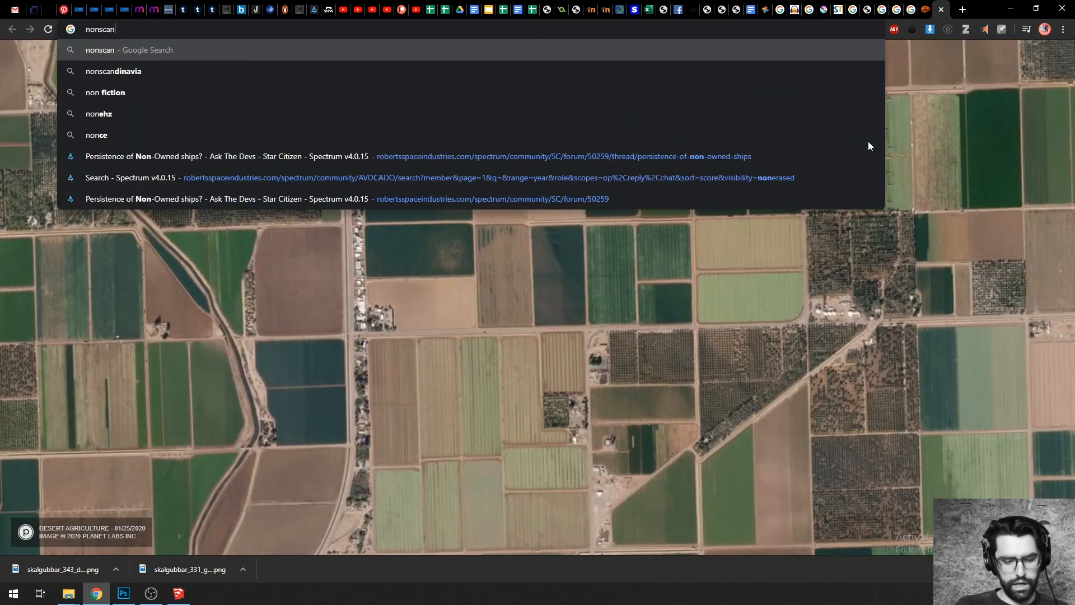
pyautogui.write('dina')
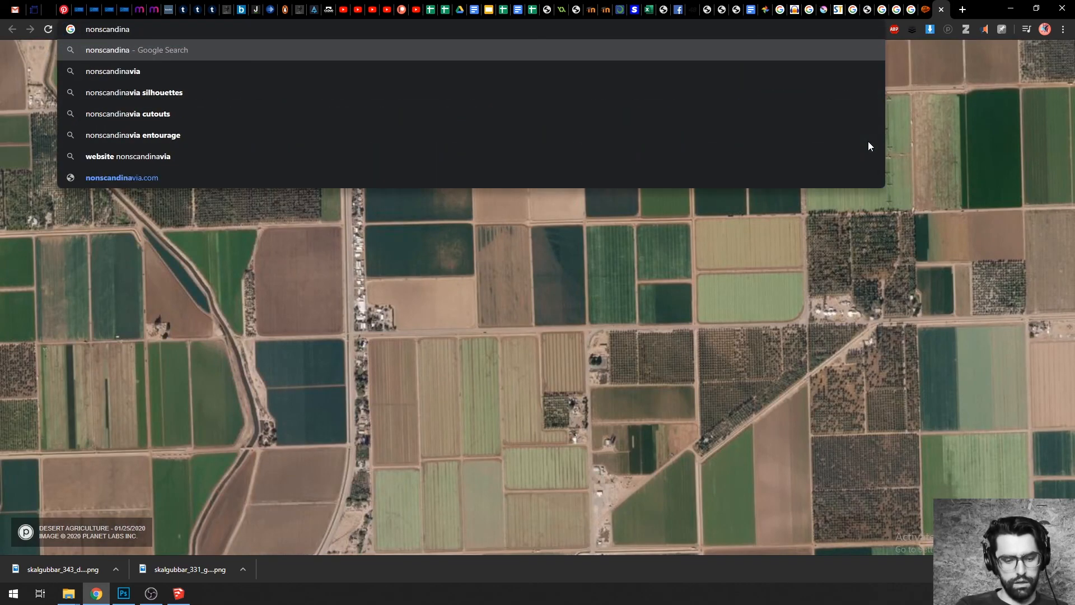
pyautogui.write('via')
pyautogui.press('Return')
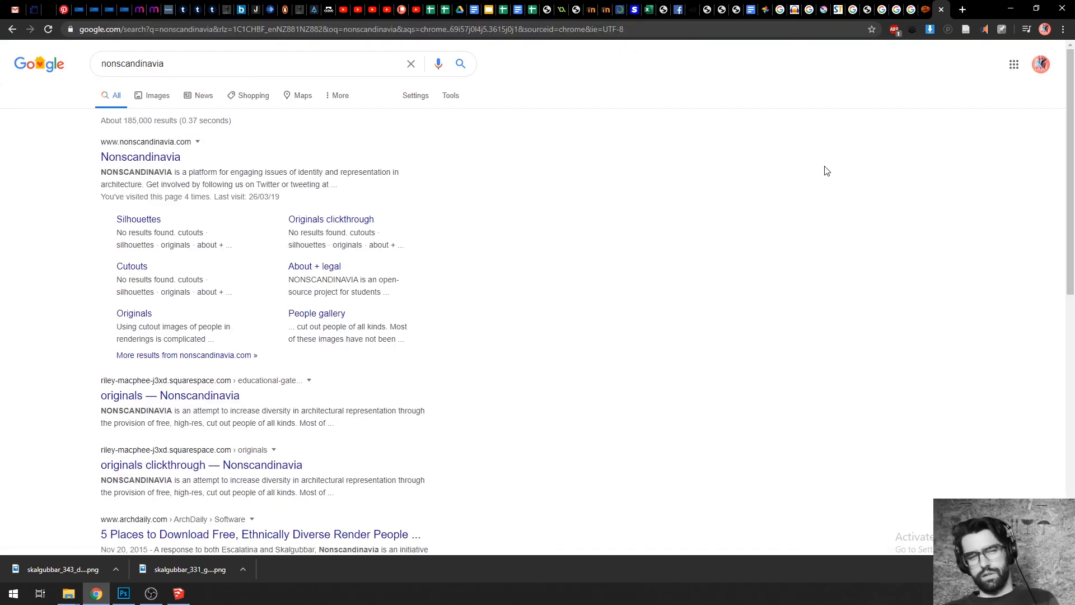
pyautogui.click(159, 159)
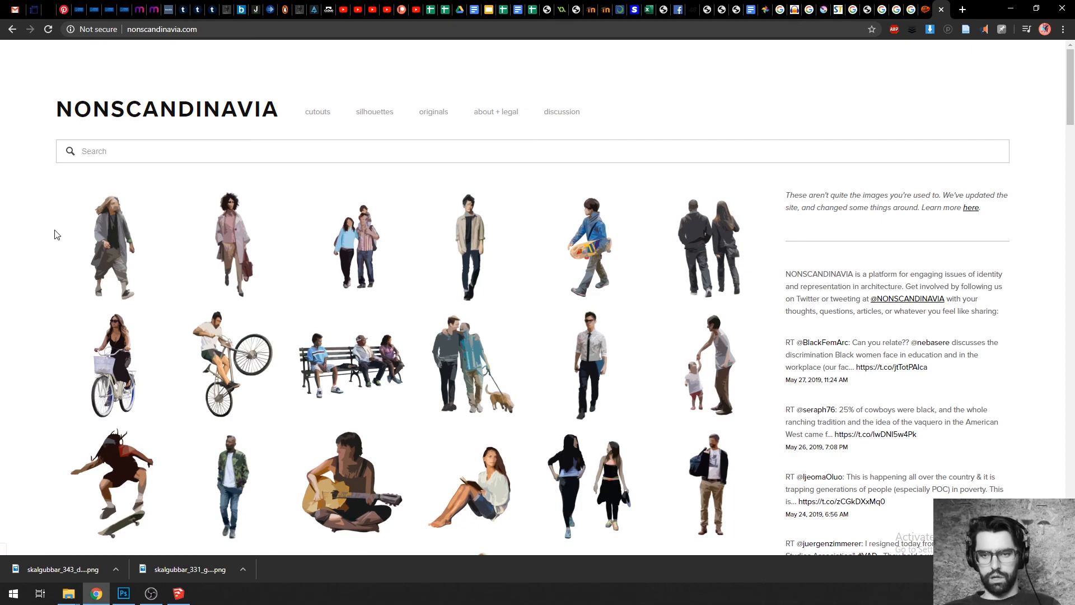
# Step: Browse the Nonscandinavia cutouts, preview the figure in the green shirt and the ones after it, and close the preview
pyautogui.scroll(-9, 65, 238)
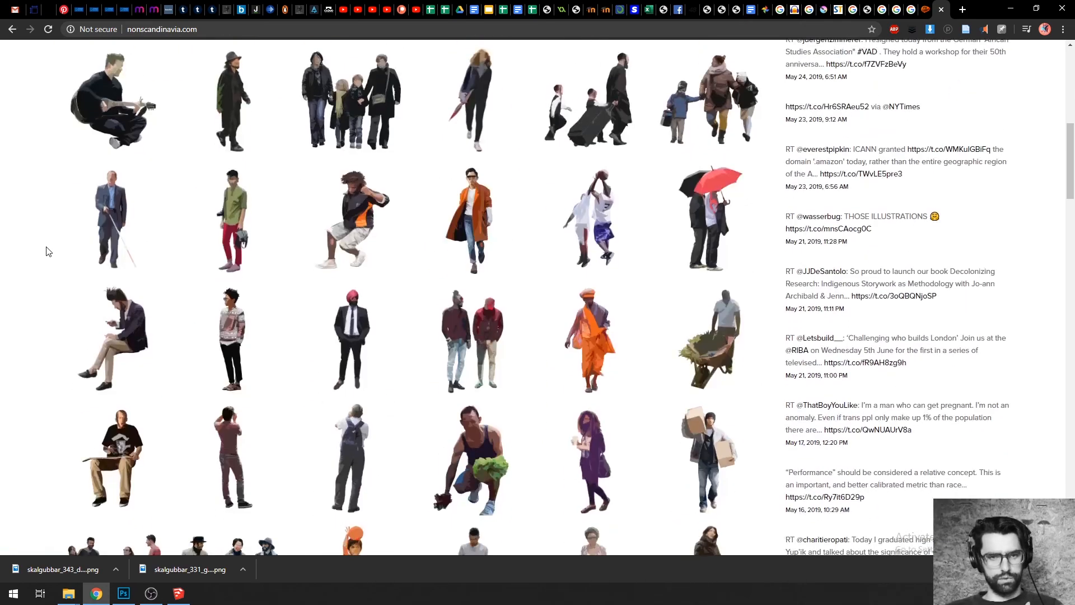
pyautogui.click(234, 229)
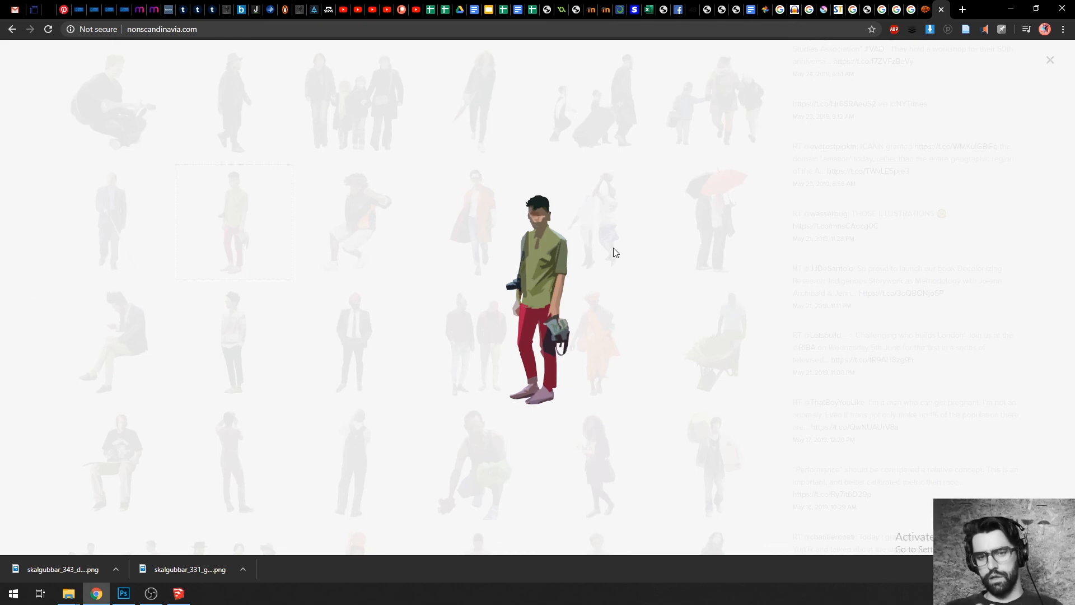
pyautogui.click(630, 285)
pyautogui.click(705, 305)
pyautogui.click(1047, 62)
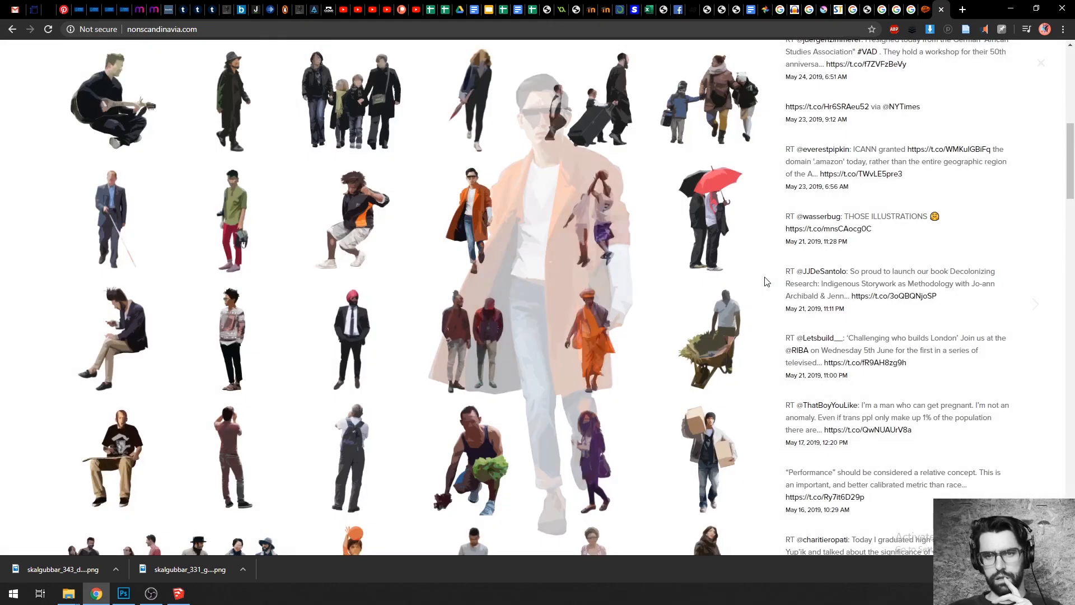
# Step: Read the usage notes on the site's originals page, and return to browsing the main cutout gallery
pyautogui.scroll(15, 766, 281)
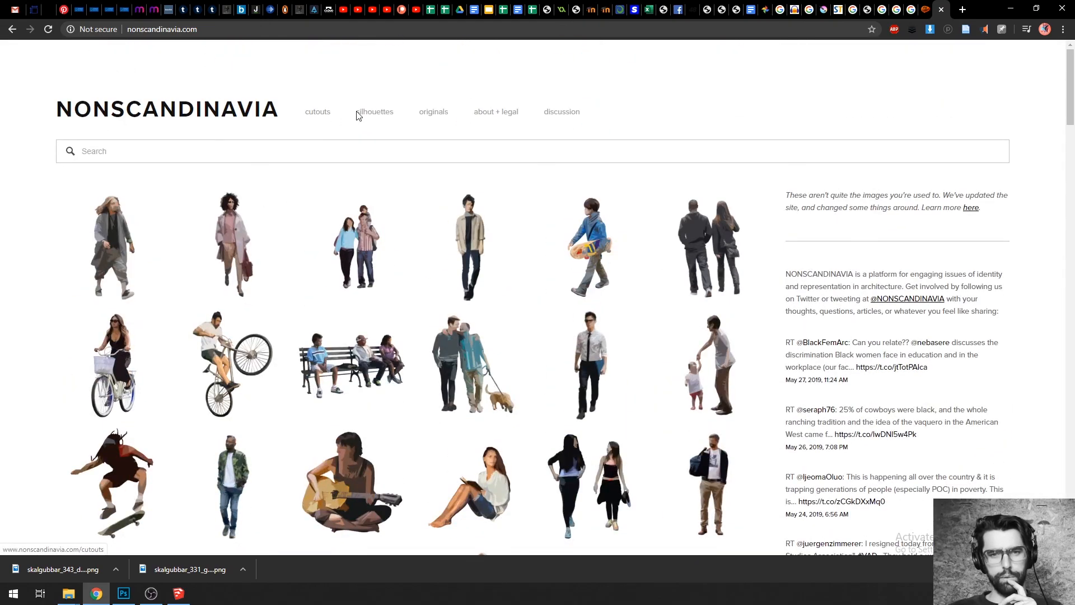
pyautogui.click(430, 112)
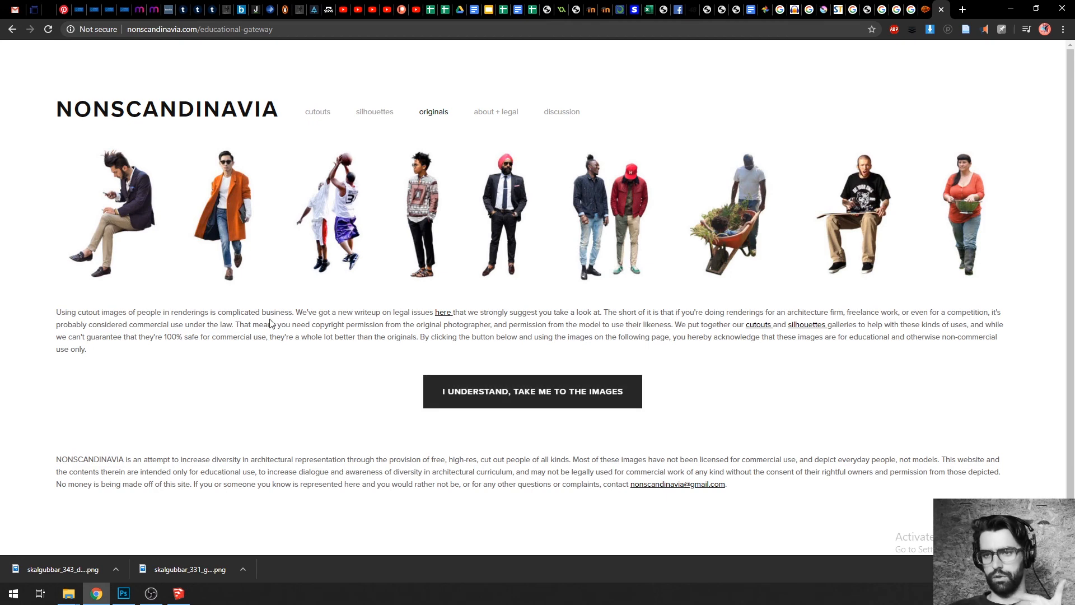
pyautogui.click(13, 31)
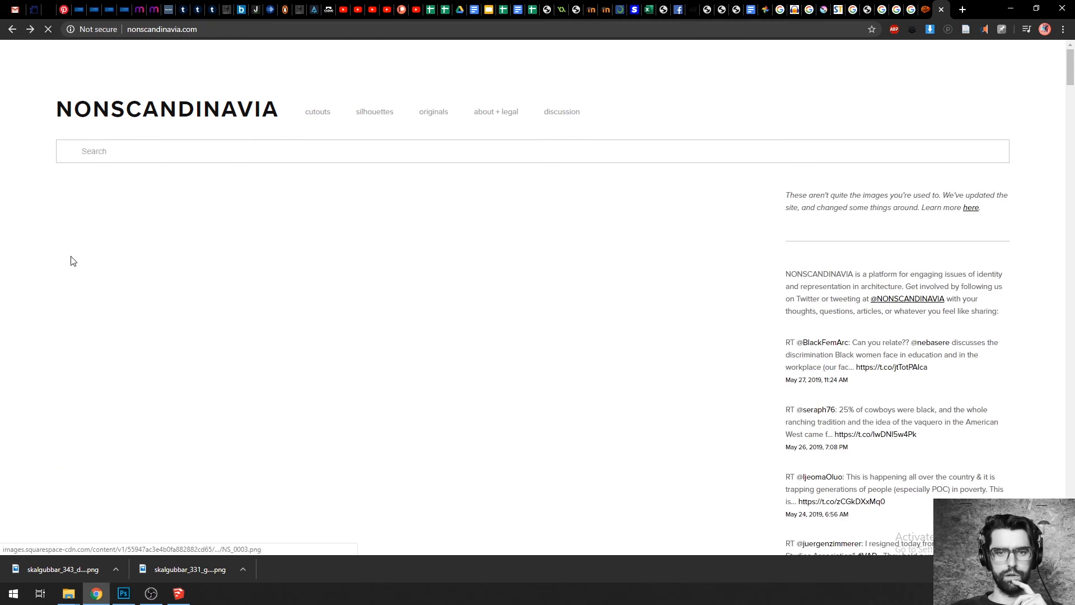
pyautogui.scroll(-8, 454, 245)
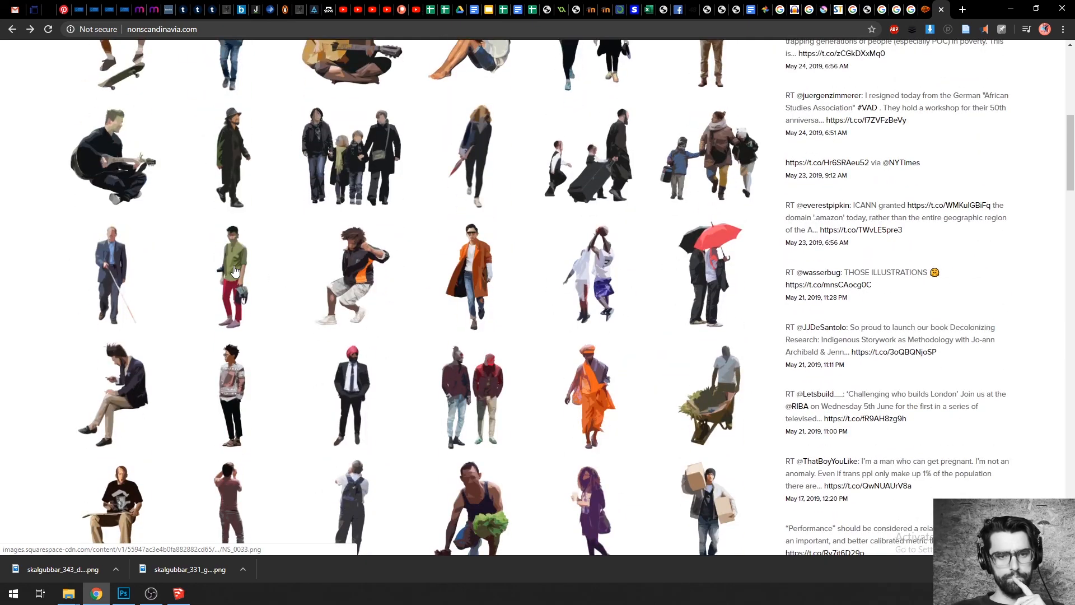
# Step: Preview the cutout of the man in the green shirt and save it as NS_0033.png in the ADS3 folder
pyautogui.click(262, 280)
pyautogui.rightClick(536, 252)
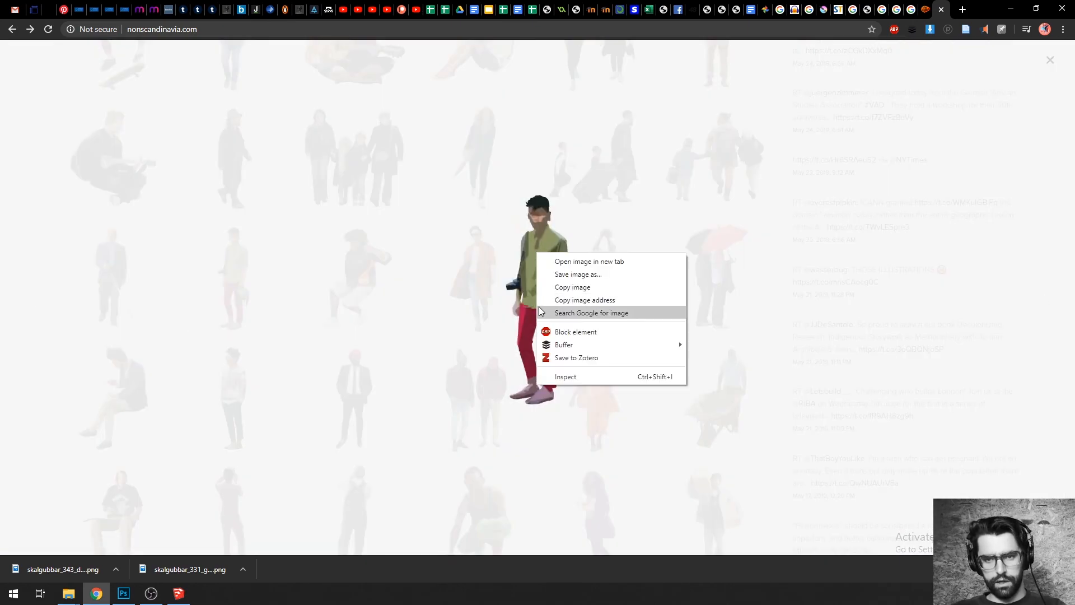
pyautogui.click(569, 272)
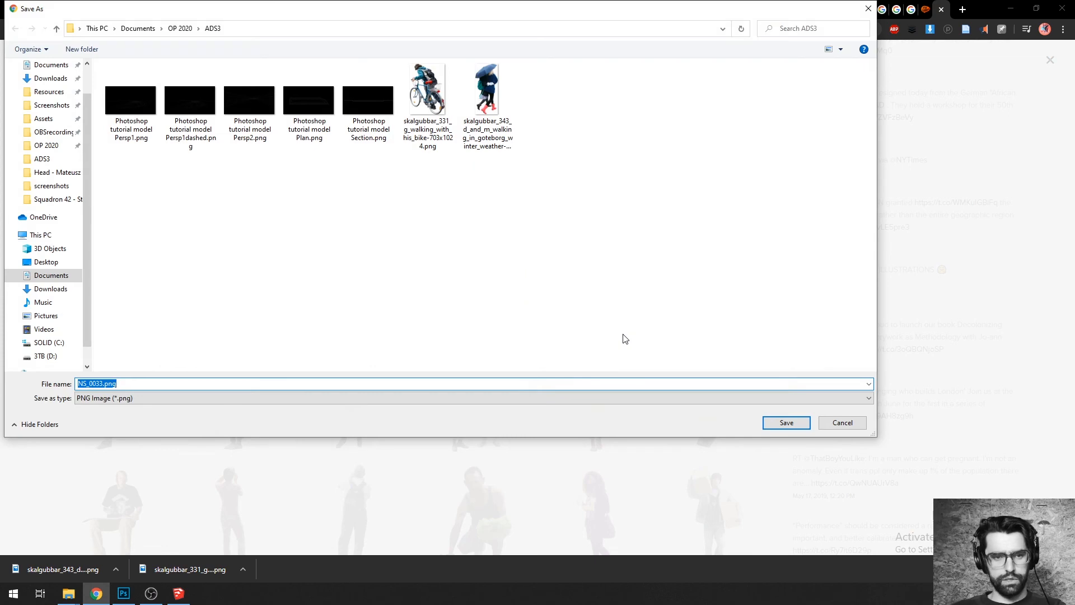
pyautogui.press('Return')
# Step: Browse back through the previewed cutouts to the seated guitar player and save it as NS_0026.png
pyautogui.press('Left')
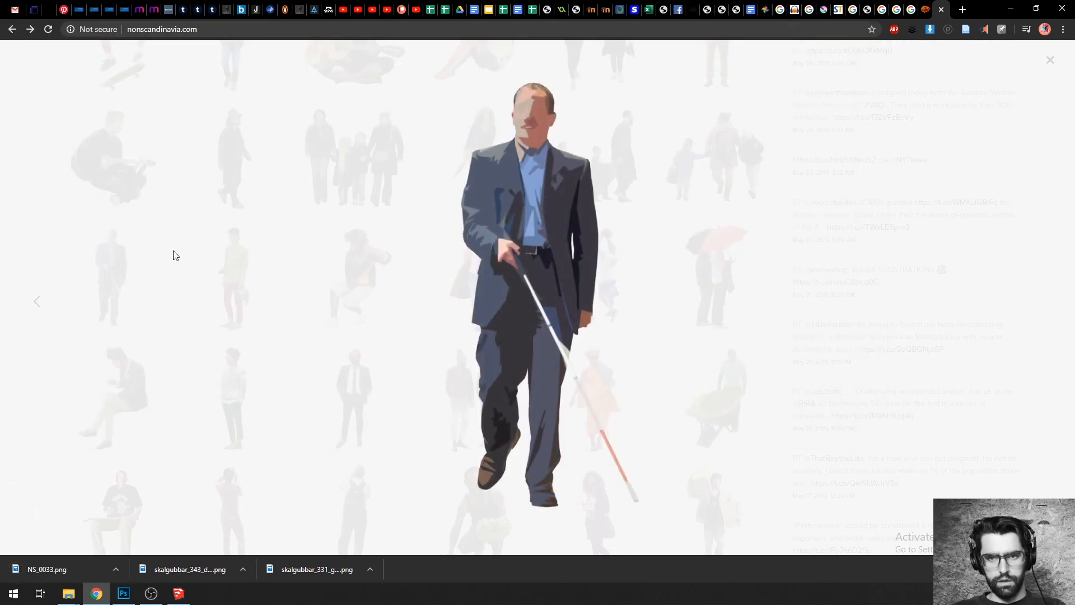
pyautogui.press('Left')
pyautogui.press('Left')
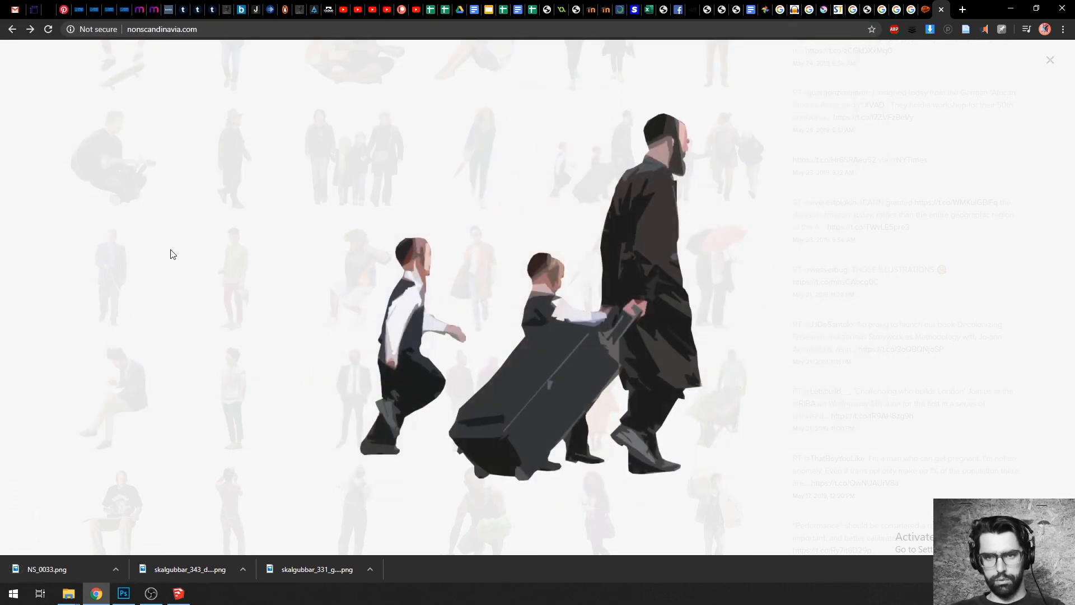
pyautogui.press('Left')
pyautogui.press('Left')
pyautogui.press('Left')
pyautogui.press('Left')
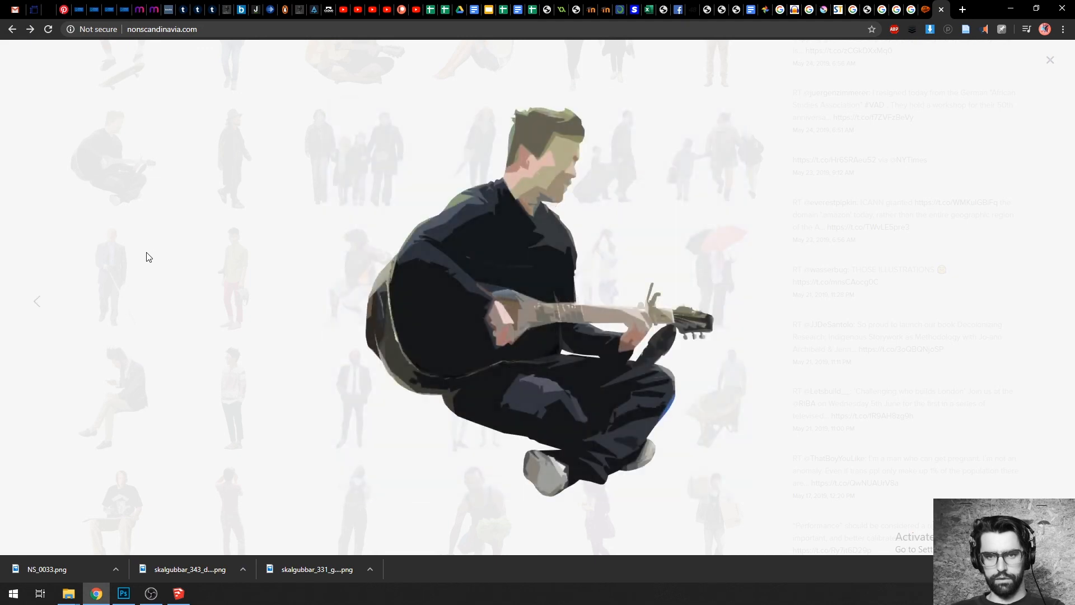
pyautogui.click(147, 253)
pyautogui.rightClick(147, 256)
pyautogui.click(937, 290)
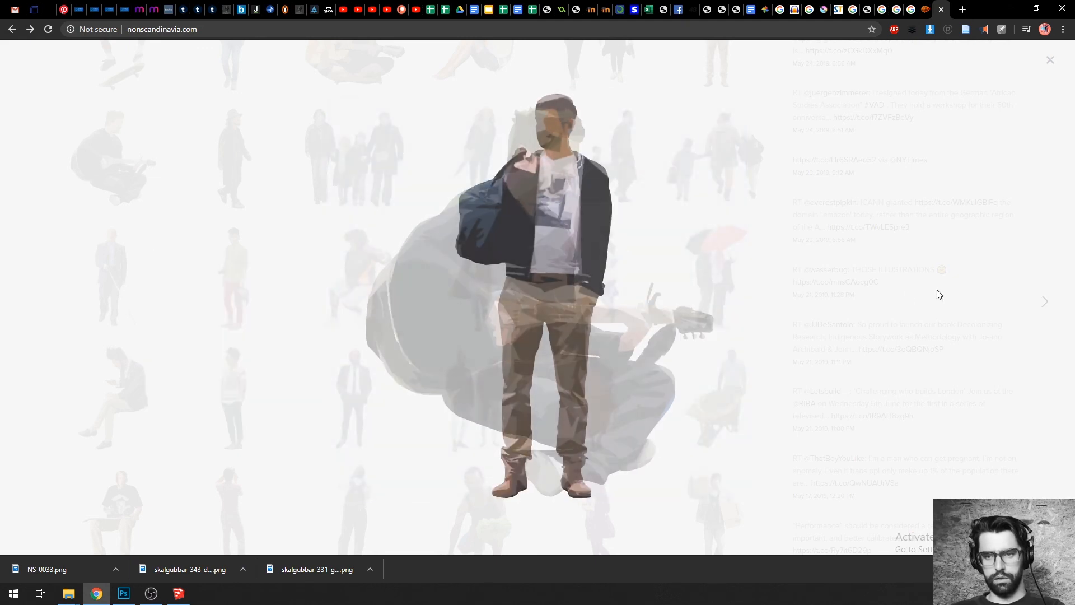
pyautogui.rightClick(498, 251)
pyautogui.click(539, 281)
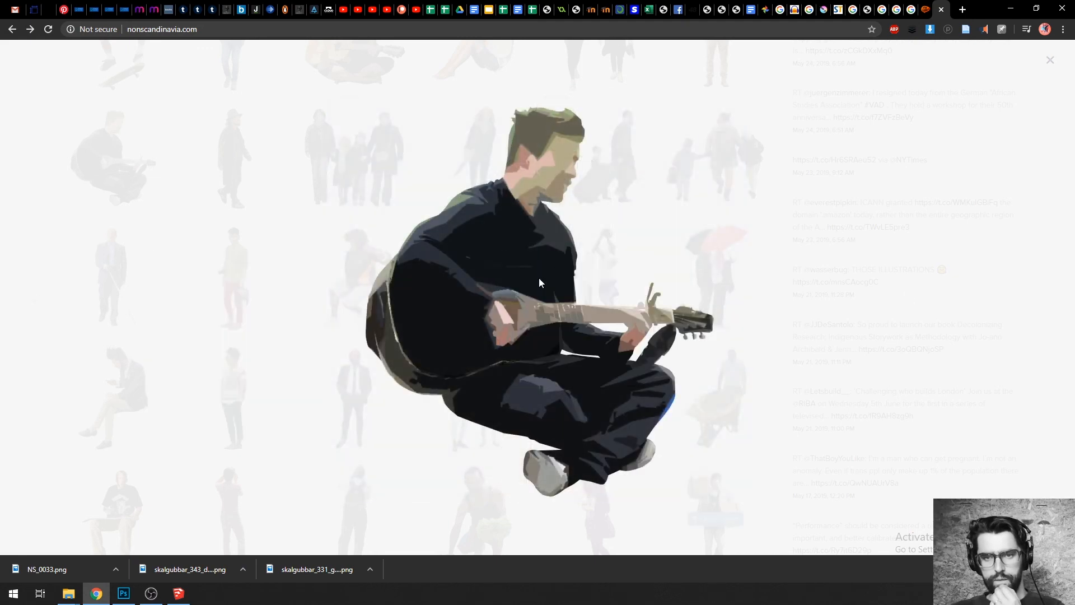
pyautogui.press('Return')
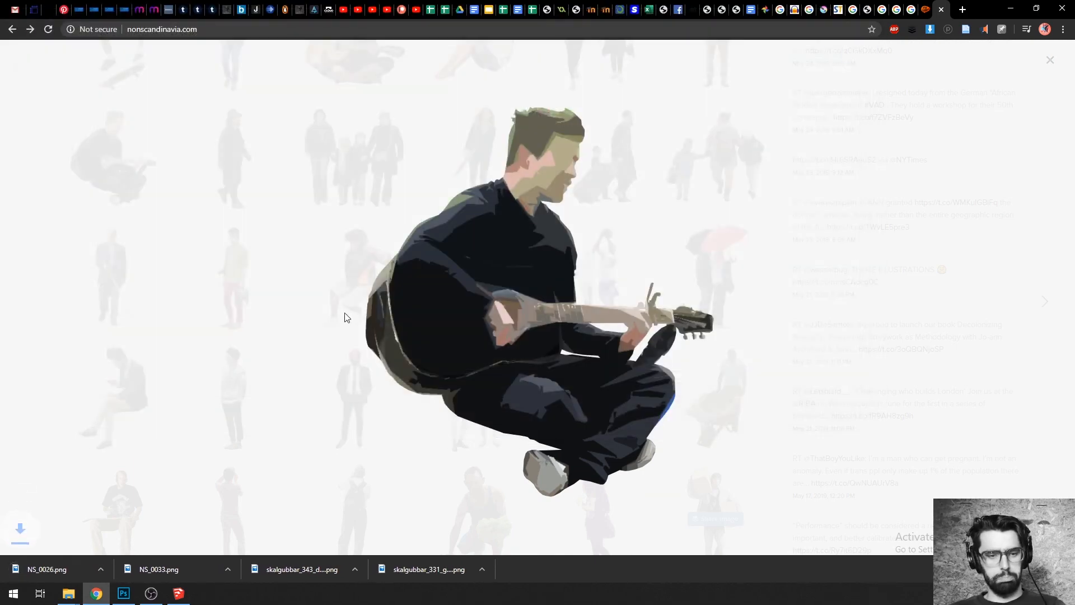
# Step: Switch to the ADS3 folder, place NS_0026.png in the Photoshop section, and scale it to 11.35% near the umbrella couple
pyautogui.hotkey('alt', 'Tab')
pyautogui.hotkey('alt', 'Tab')
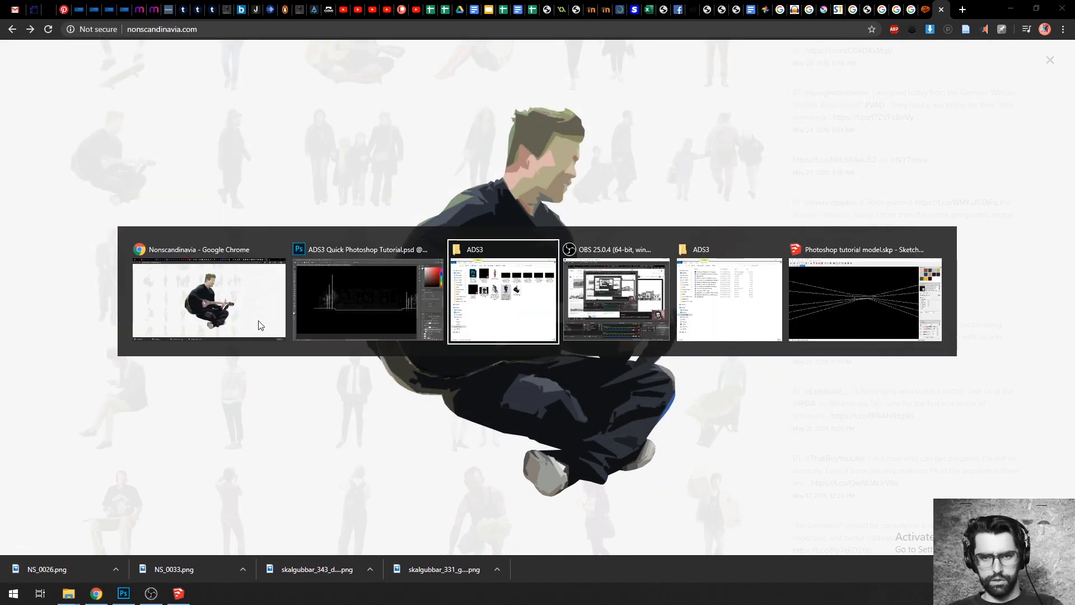
pyautogui.hotkey('alt', 'Tab')
pyautogui.hotkey('alt', 'Tab')
pyautogui.hotkey('alt', 'Tab')
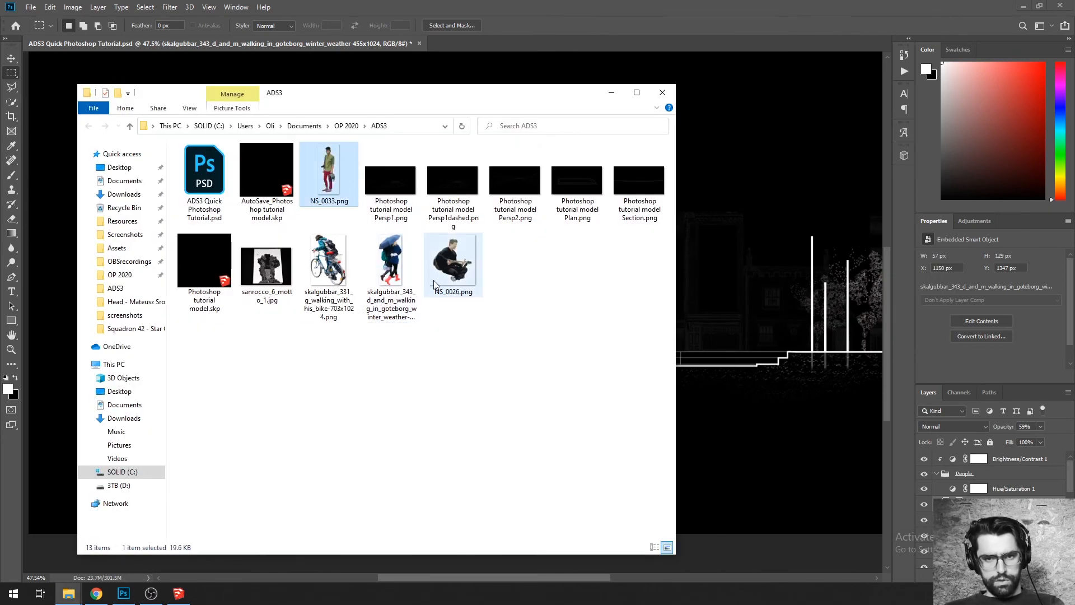
pyautogui.moveTo(392, 259); pyautogui.dragTo(792, 297)
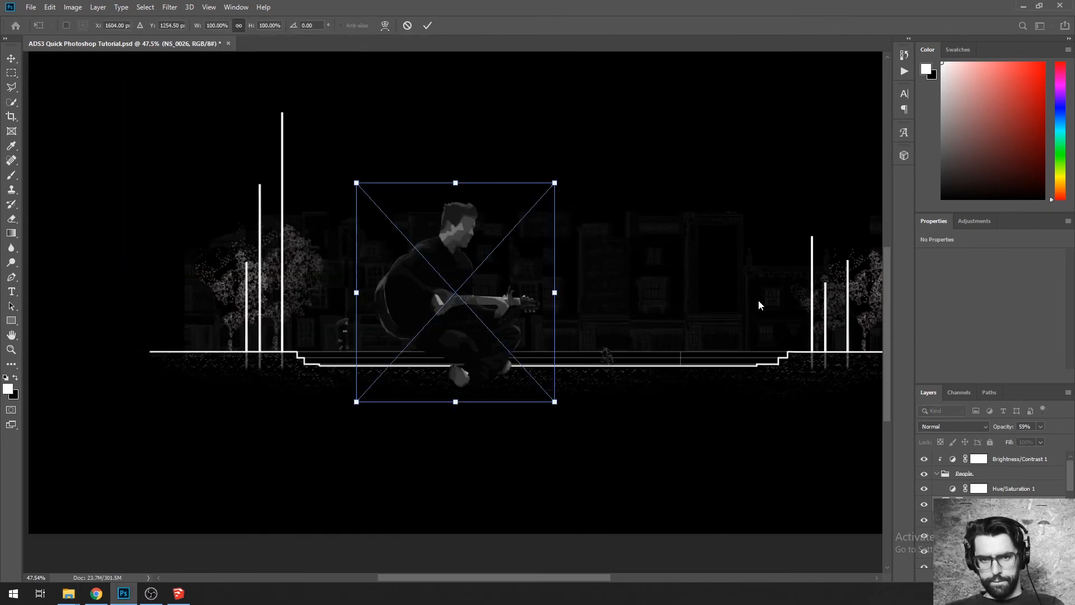
pyautogui.moveTo(481, 298)
pyautogui.mouseDown()
pyautogui.moveTo(499, 262)
pyautogui.moveTo(473, 281)
pyautogui.mouseUp()
pyautogui.moveTo(541, 166); pyautogui.dragTo(397, 323)
pyautogui.moveTo(401, 387); pyautogui.dragTo(381, 366)
pyautogui.moveTo(381, 323); pyautogui.dragTo(365, 340)
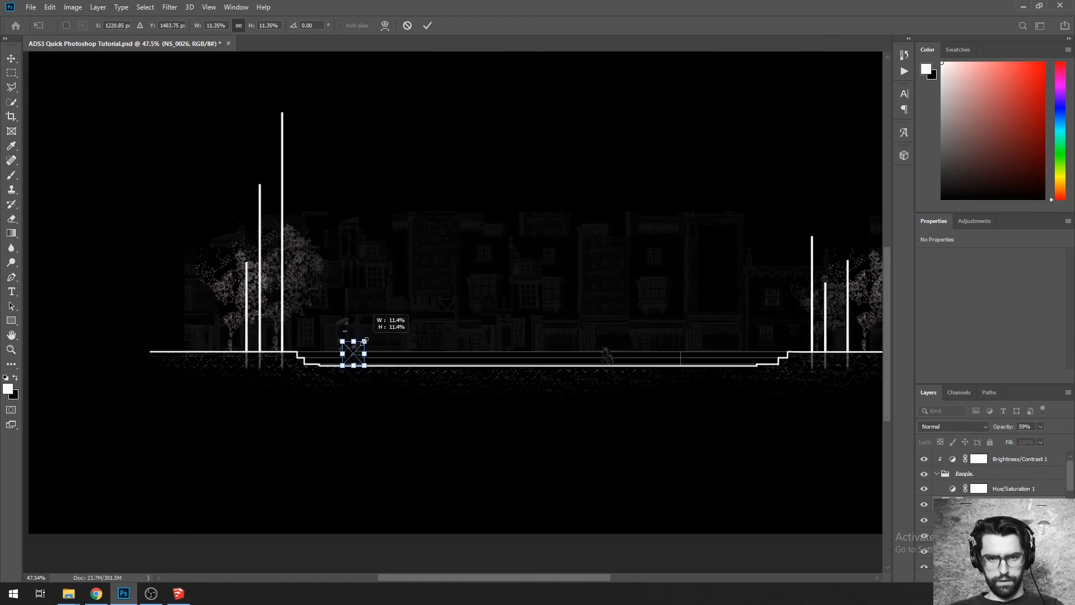
pyautogui.press('Return')
# Step: Place NS_0033.png in the section, scale it to 33.87%, and stand it just beyond the right-hand group of posts
pyautogui.moveTo(450, 276); pyautogui.dragTo(814, 284)
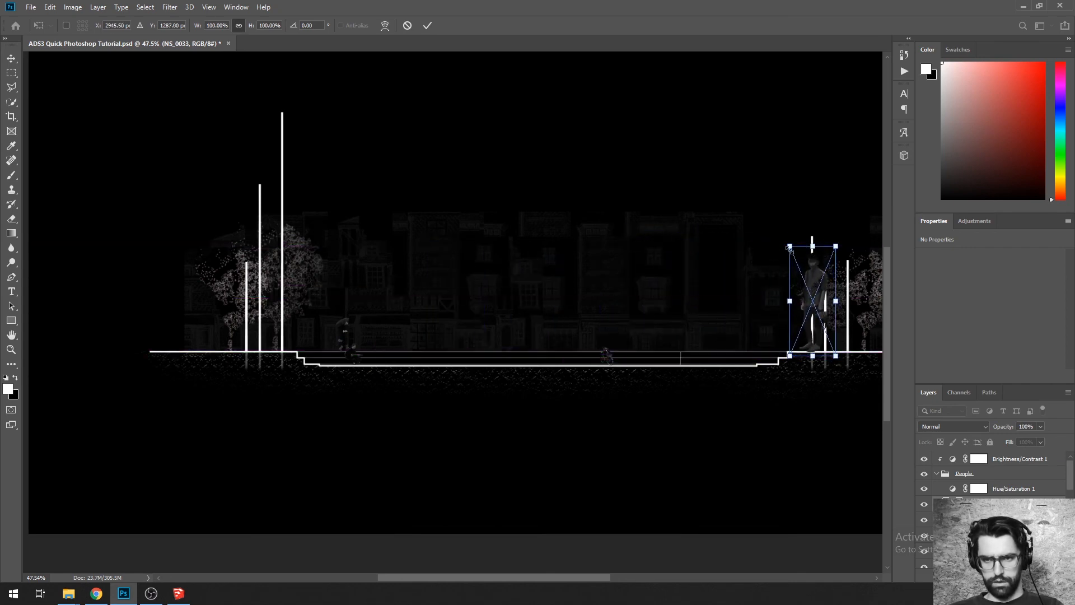
pyautogui.moveTo(789, 247); pyautogui.dragTo(821, 319)
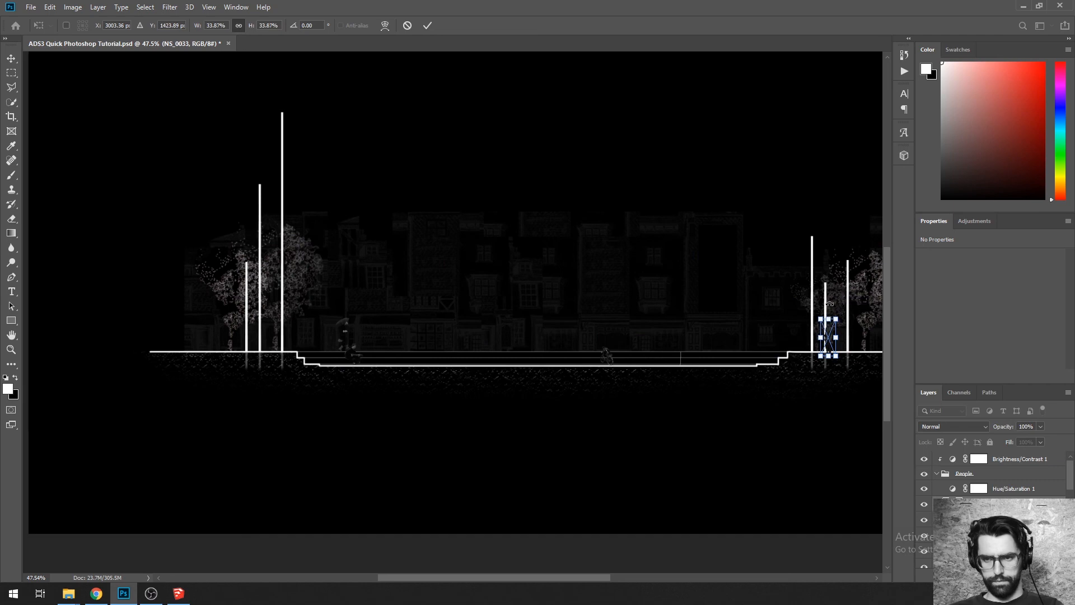
pyautogui.press('Return')
pyautogui.scroll(5, 839, 361)
pyautogui.scroll(10, 839, 361)
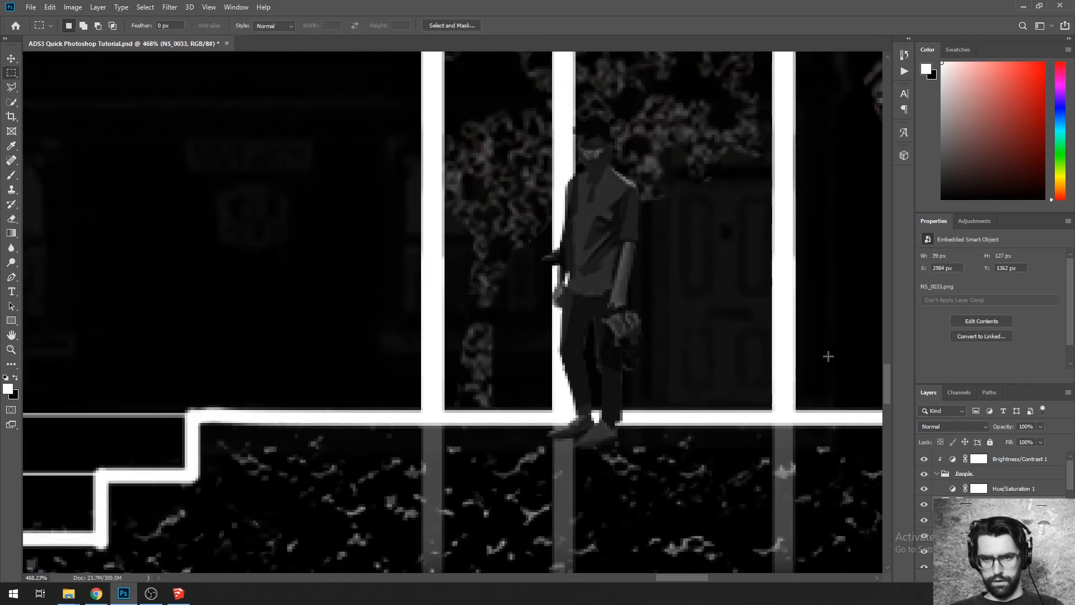
pyautogui.moveTo(708, 343); pyautogui.dragTo(509, 395)
pyautogui.scroll(-5, 448, 363)
pyautogui.scroll(-1, 448, 364)
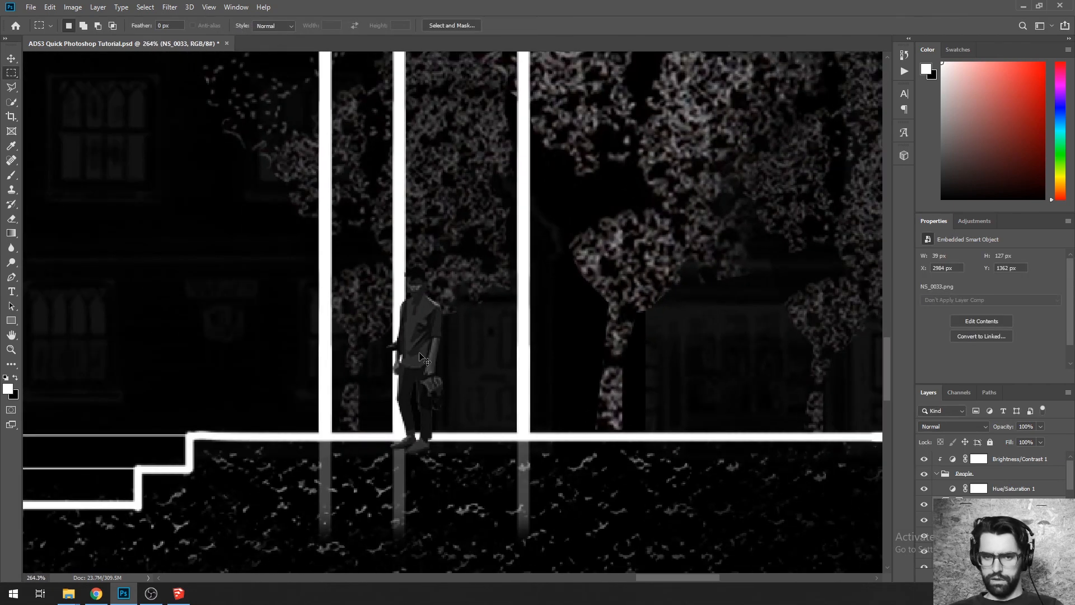
pyautogui.moveTo(424, 358); pyautogui.dragTo(611, 325)
pyautogui.scroll(-3, 700, 379)
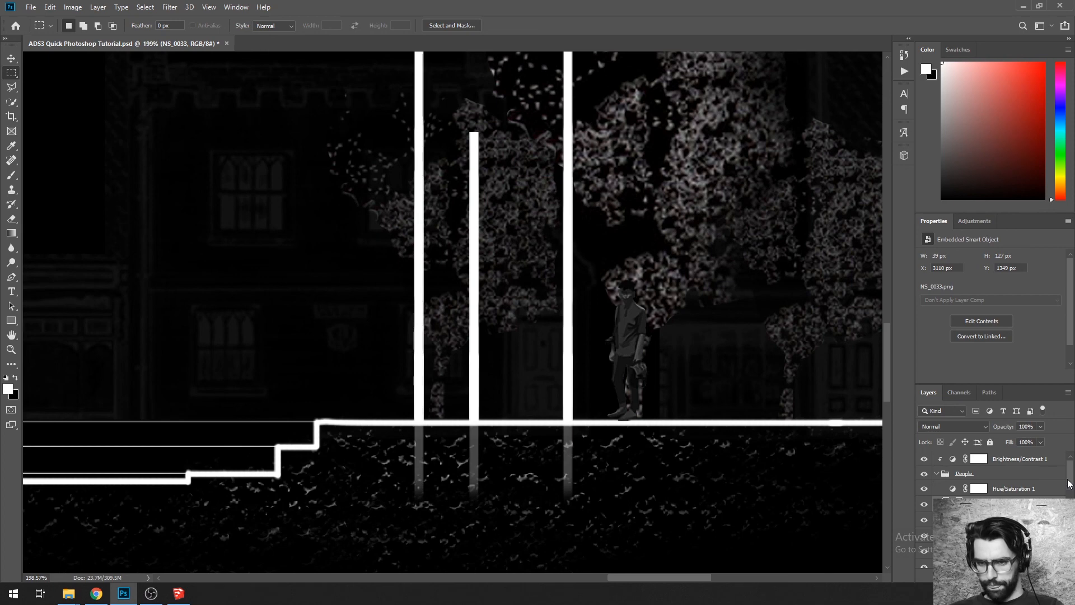
# Step: Move the "Section vertical" and "ground line" layers to the top of the layer stack, above the People group
pyautogui.moveTo(1068, 484)
pyautogui.mouseDown()
pyautogui.moveTo(1069, 527)
pyautogui.moveTo(1069, 502)
pyautogui.mouseUp()
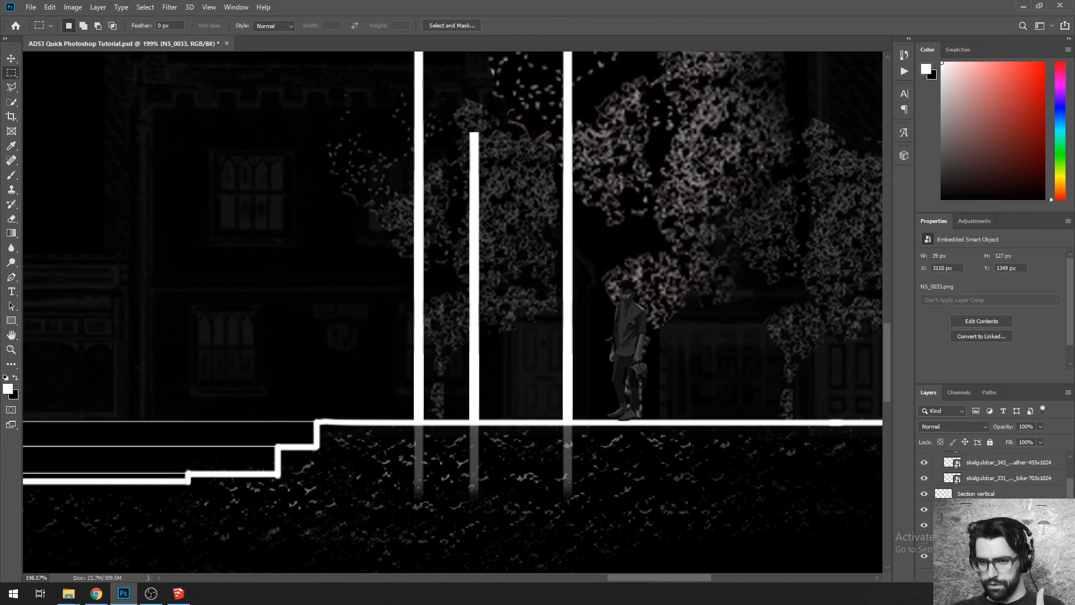
pyautogui.click(973, 509)
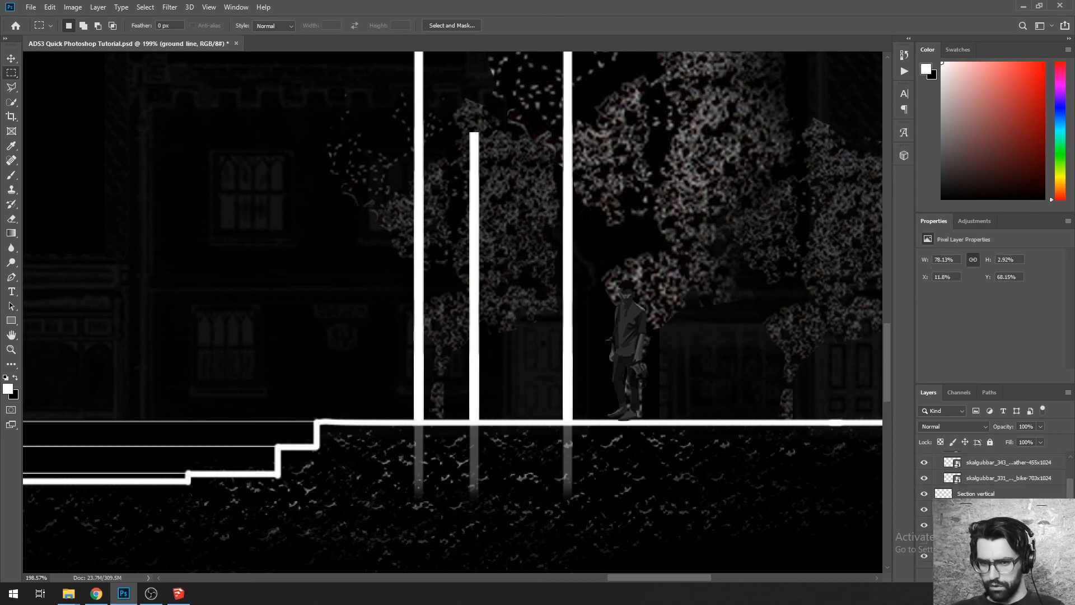
pyautogui.click(924, 494)
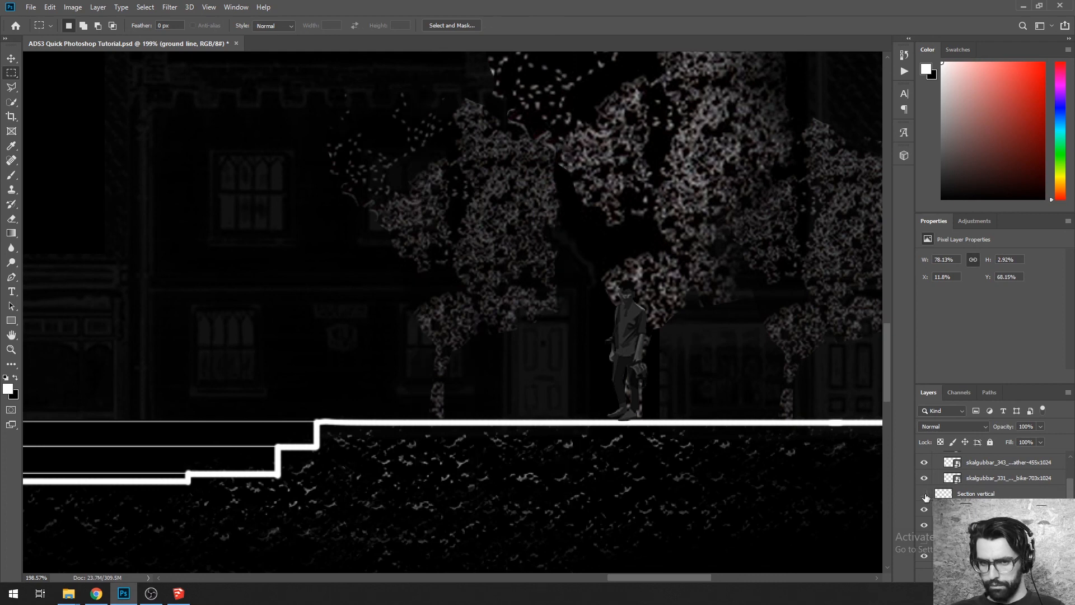
pyautogui.click(925, 495)
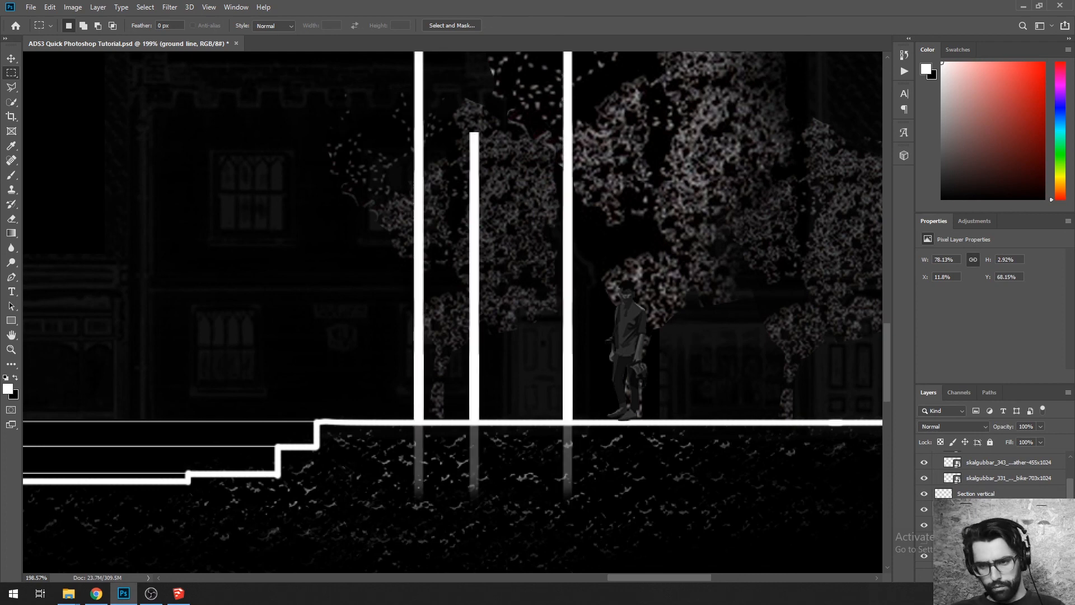
pyautogui.keyDown('shift'); pyautogui.click(976, 497); pyautogui.keyUp('shift')
pyautogui.scroll(-3, 997, 481)
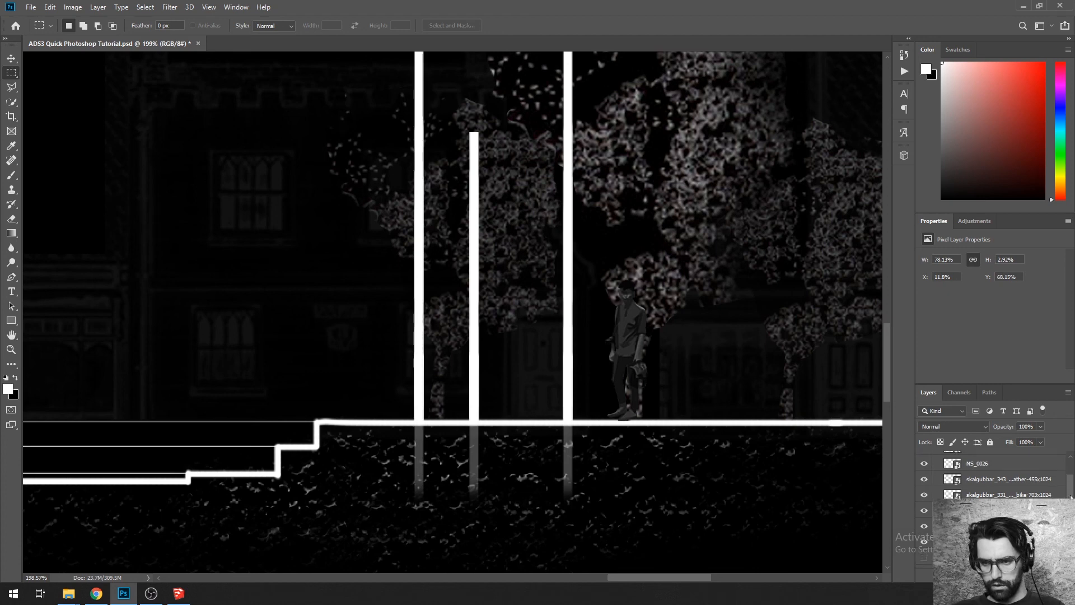
pyautogui.moveTo(977, 540); pyautogui.dragTo(978, 454)
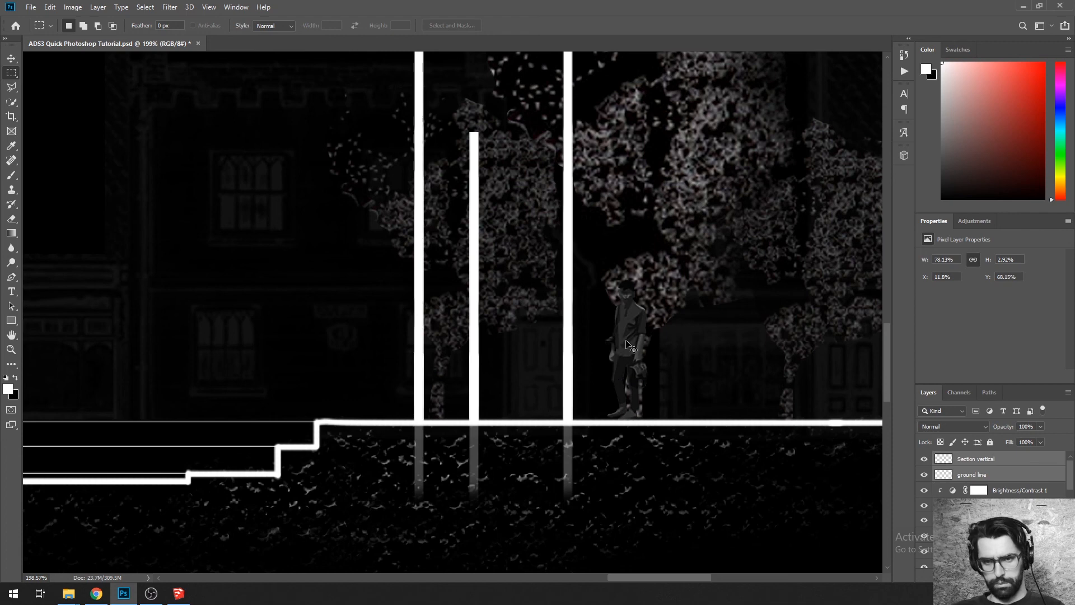
# Step: Reposition the standing NS_0033 man on the inner side of the right-hand posts, with his feet at the ground line
pyautogui.moveTo(628, 349); pyautogui.dragTo(722, 362)
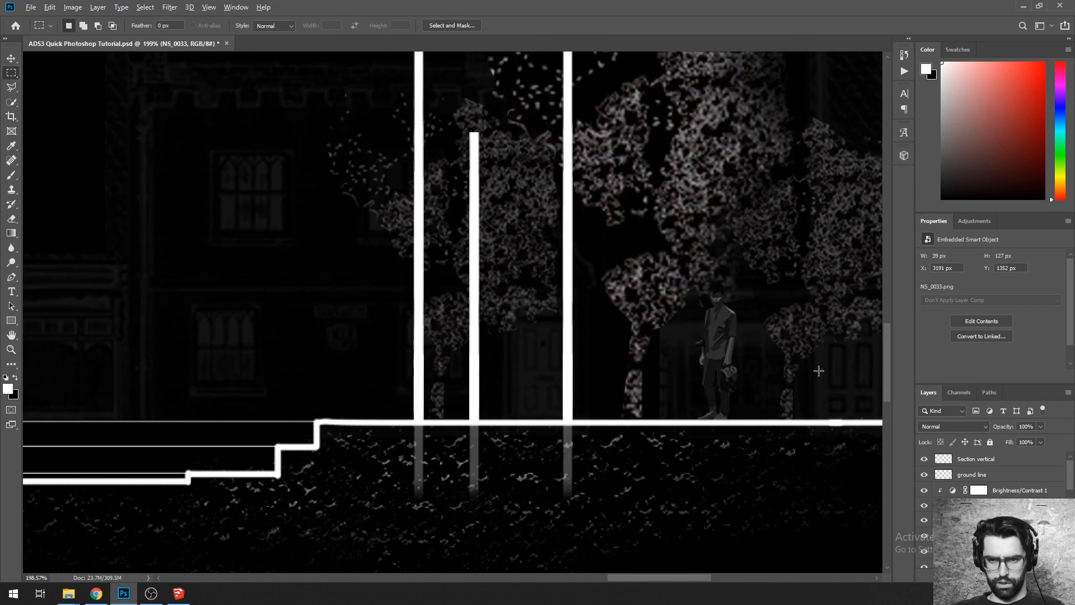
pyautogui.scroll(-5, 819, 371)
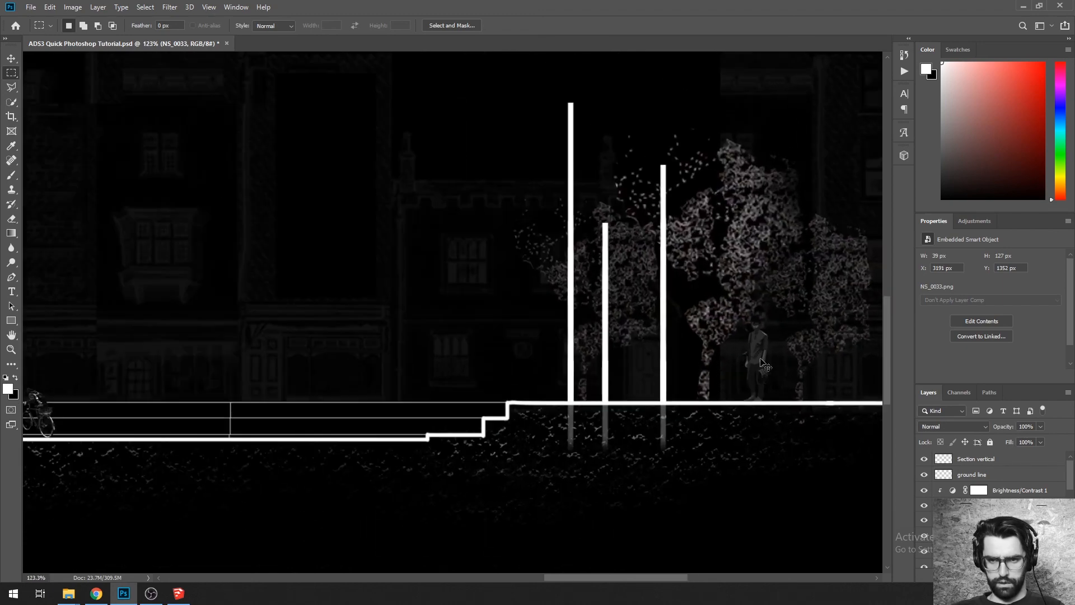
pyautogui.moveTo(762, 364); pyautogui.dragTo(544, 354)
# Step: Move the seated guitar player closer to the steps at the left end of the sunken area
pyautogui.moveTo(228, 357); pyautogui.dragTo(528, 386)
pyautogui.moveTo(412, 408); pyautogui.dragTo(573, 375)
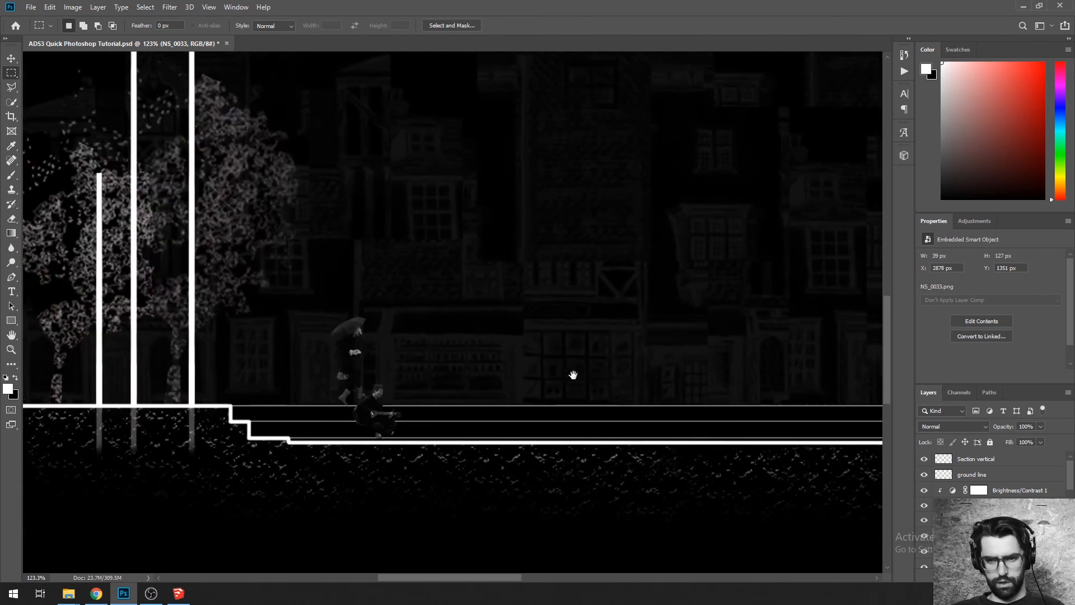
pyautogui.moveTo(507, 417); pyautogui.dragTo(445, 417)
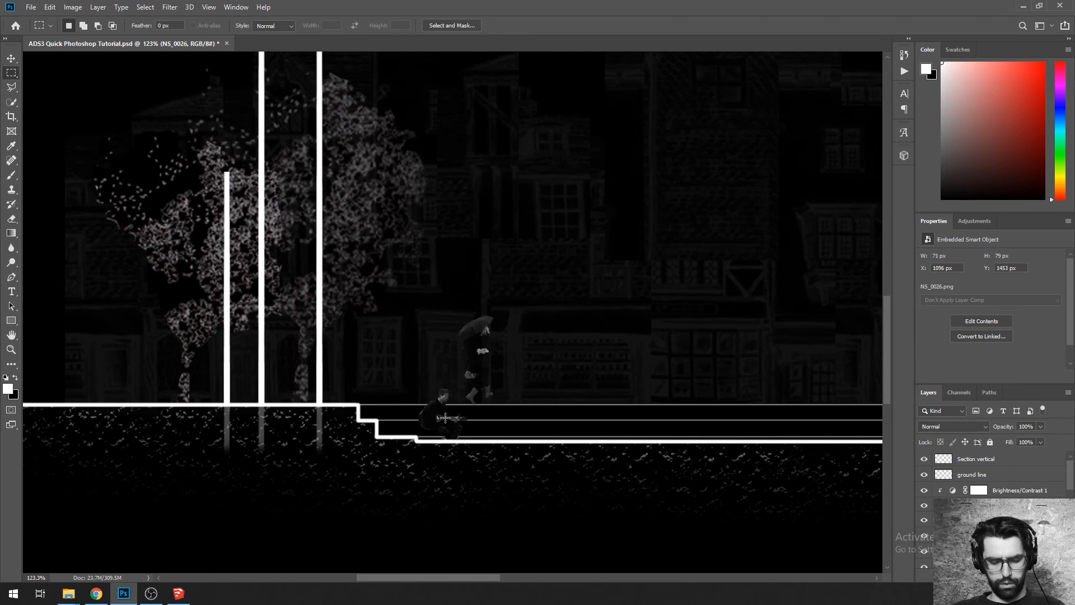
pyautogui.scroll(5, 445, 417)
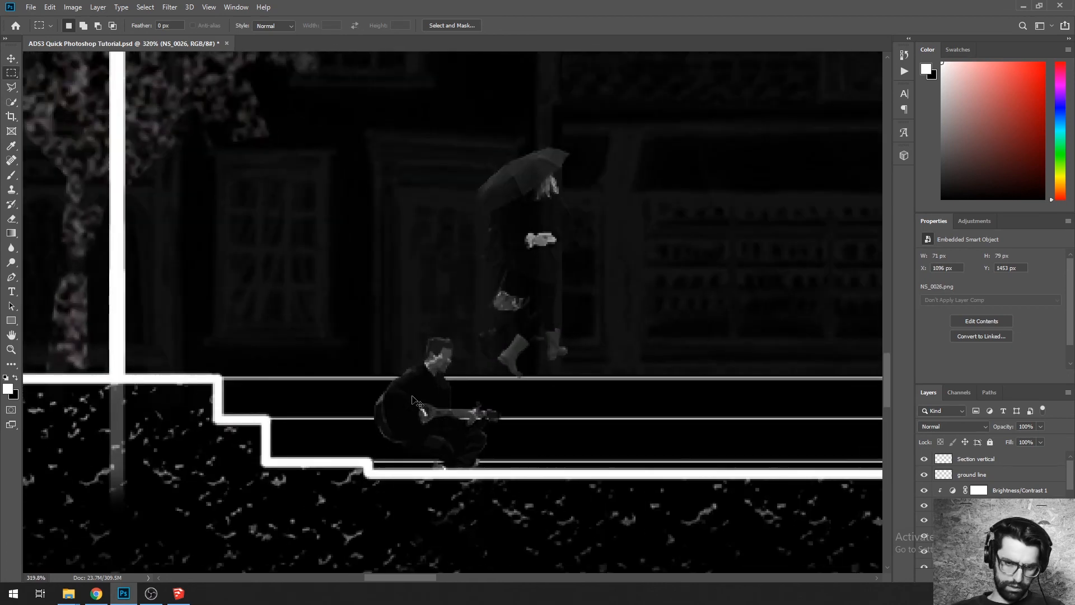
pyautogui.moveTo(415, 401); pyautogui.dragTo(348, 415)
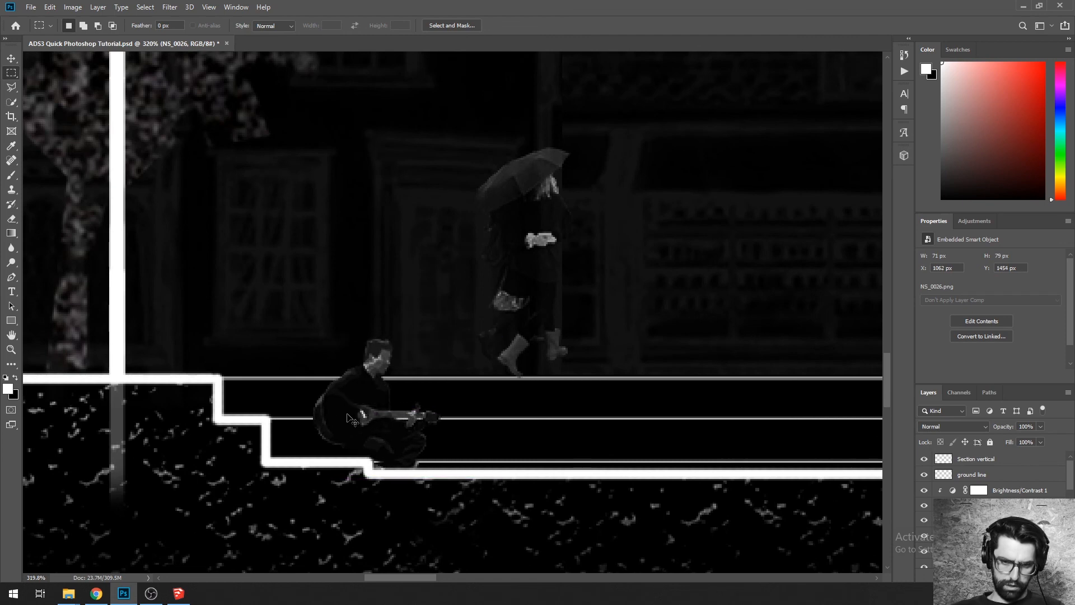
# Step: Scale the seated guitar player down to 6.72% and settle him on the lower step
pyautogui.hotkey('ctrl', 't')
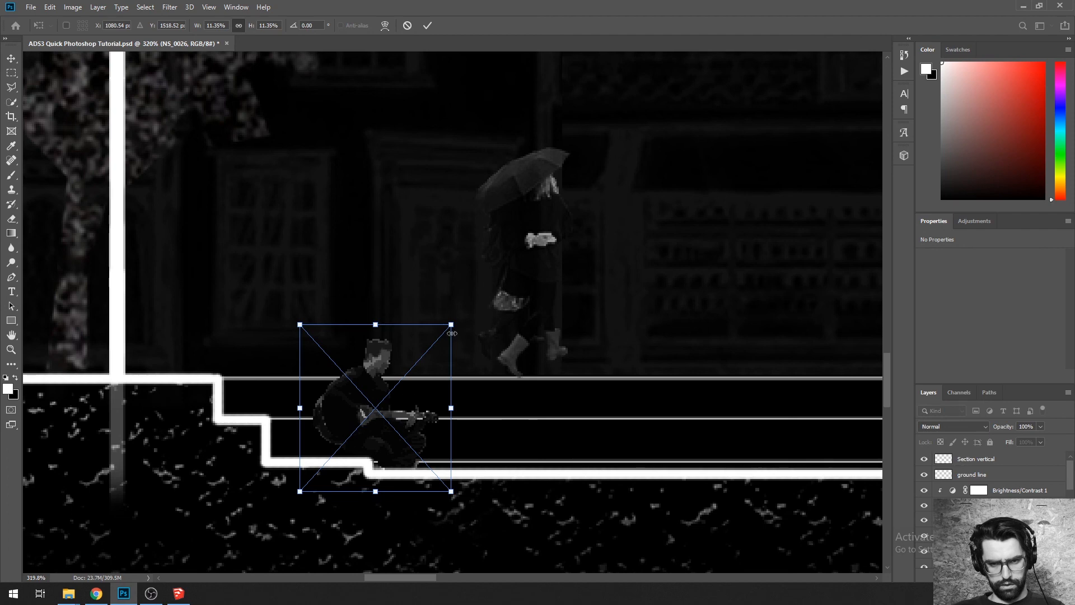
pyautogui.moveTo(451, 333); pyautogui.dragTo(409, 386)
pyautogui.press('Return')
pyautogui.press('m')
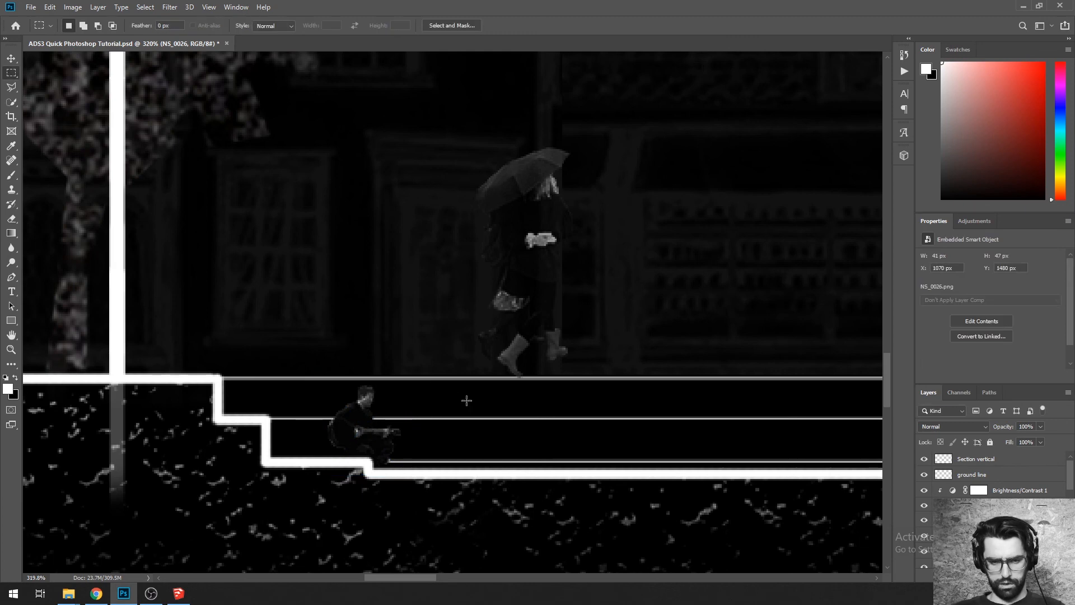
pyautogui.hotkey('ctrl', 't')
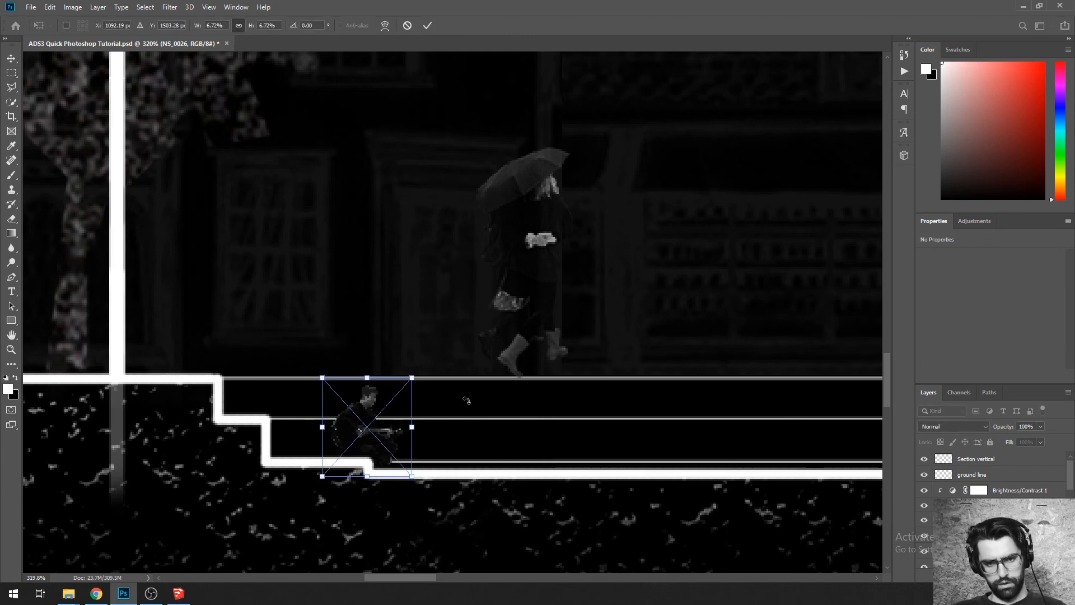
pyautogui.press('Return')
pyautogui.scroll(-5, 304, 386)
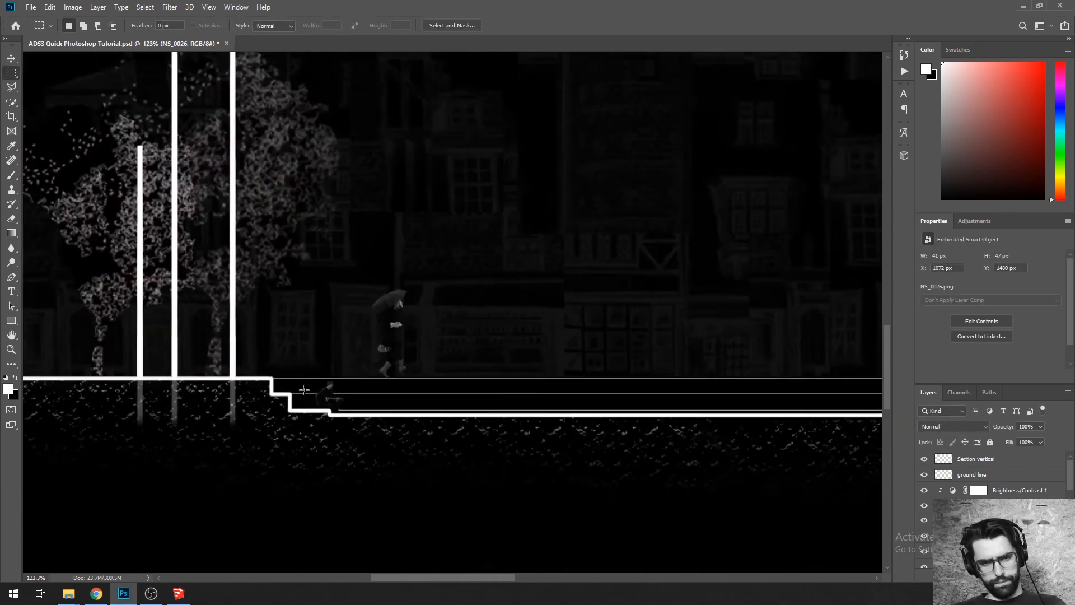
pyautogui.scroll(-6, 304, 390)
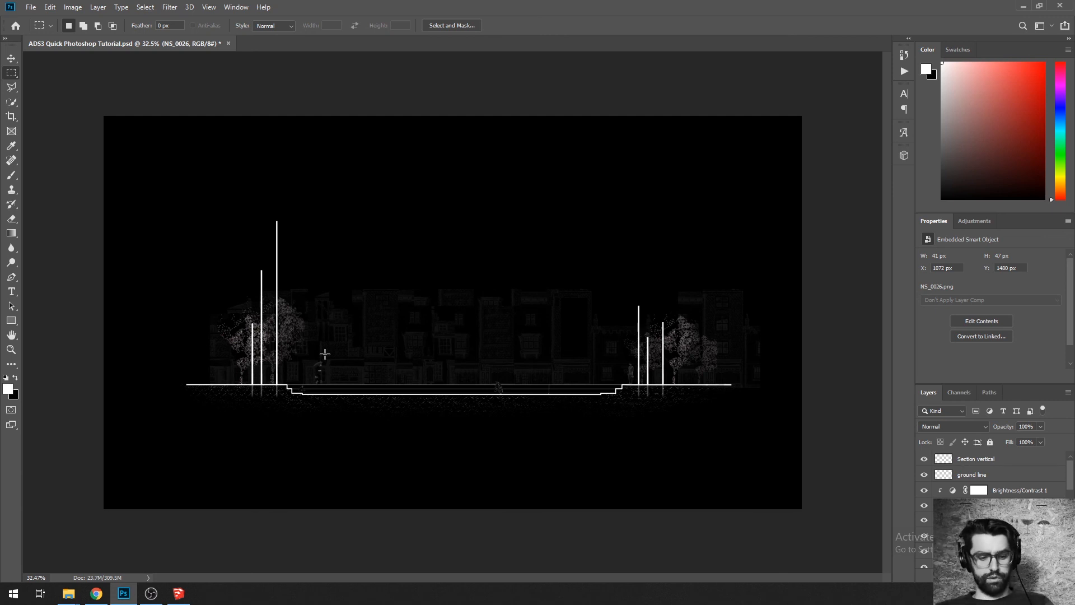
pyautogui.scroll(2, 336, 358)
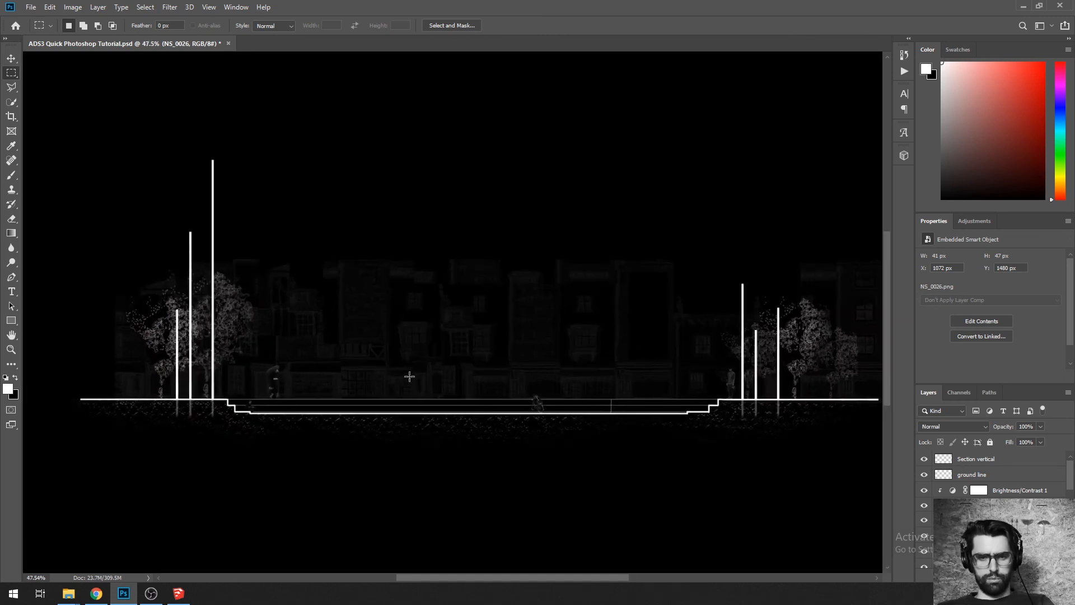
pyautogui.scroll(-3, 409, 376)
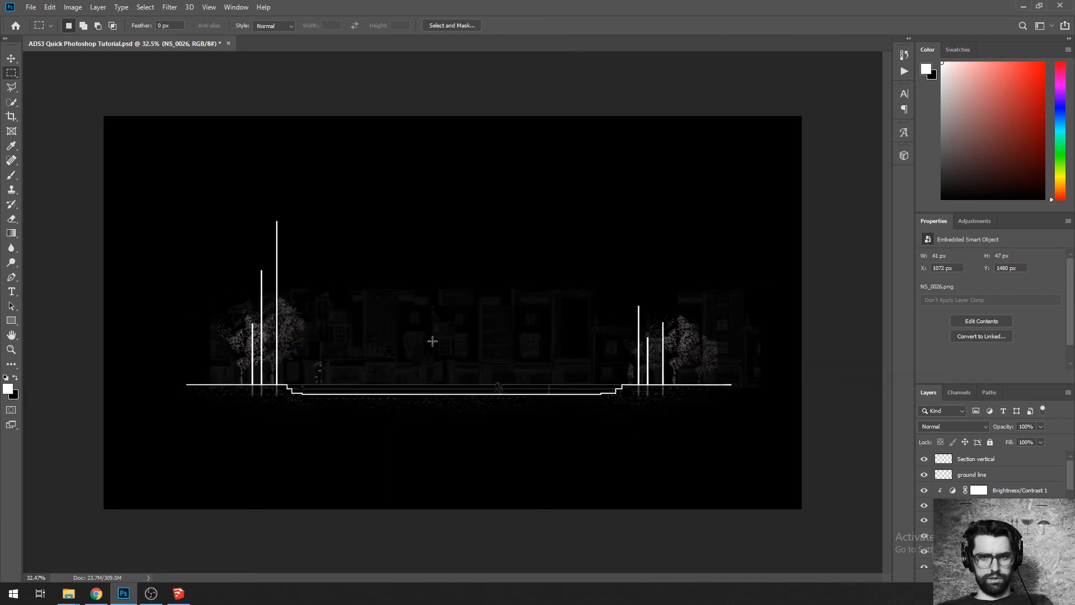